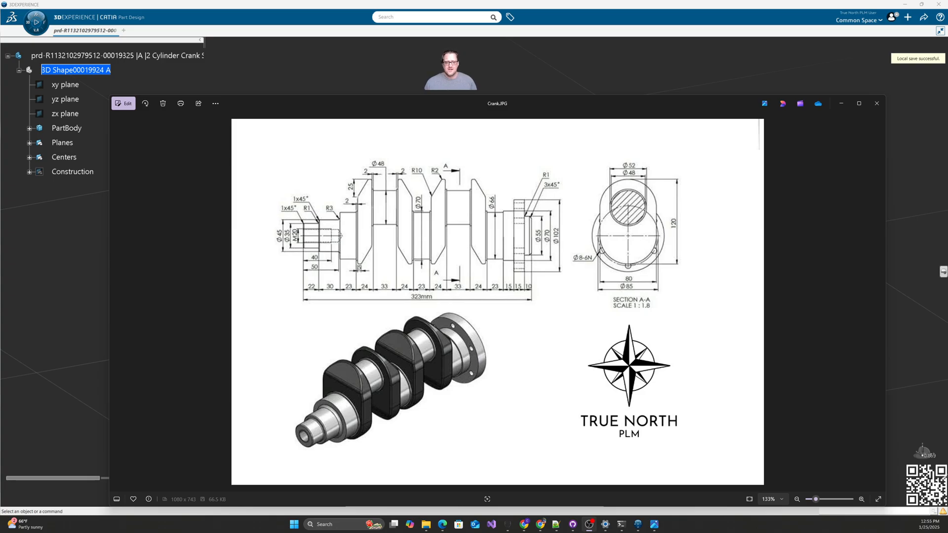
Step: Bring the CATIA crankshaft model in front of the Crank.JPG drawing and orbit it
left_click(642, 67)
middle_click_drag(567, 336, 572, 315)
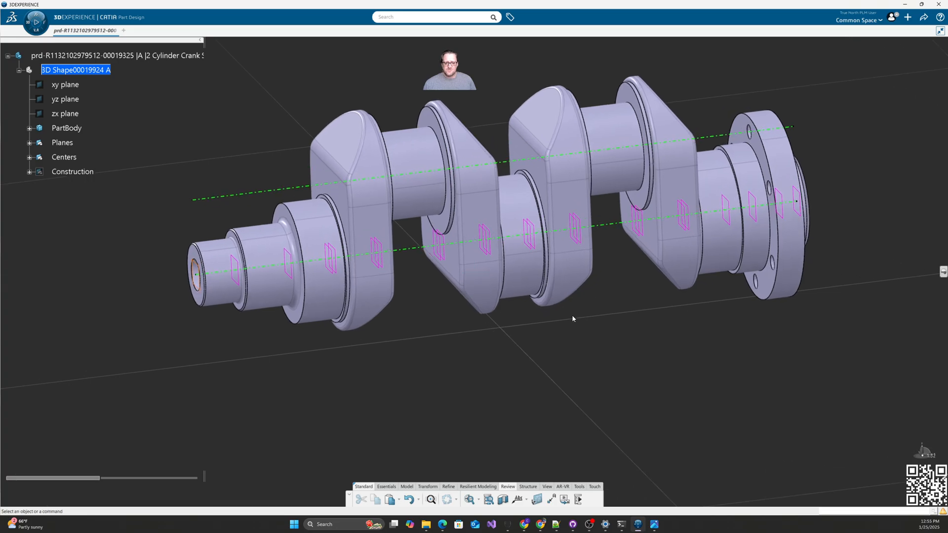
Step: Browse the Planes and Centers groups in the tree and orbit the crankshaft
left_click(30, 143)
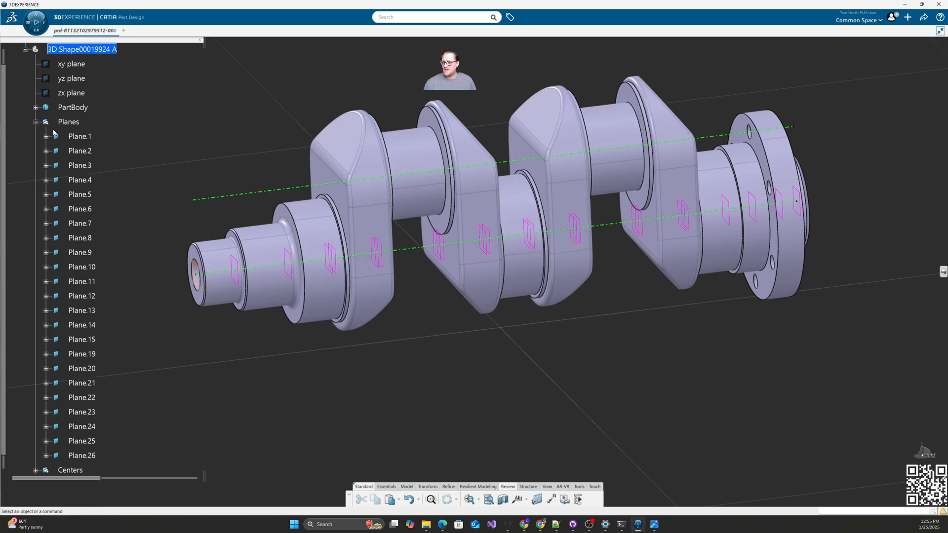
left_click(36, 122)
left_click(35, 136)
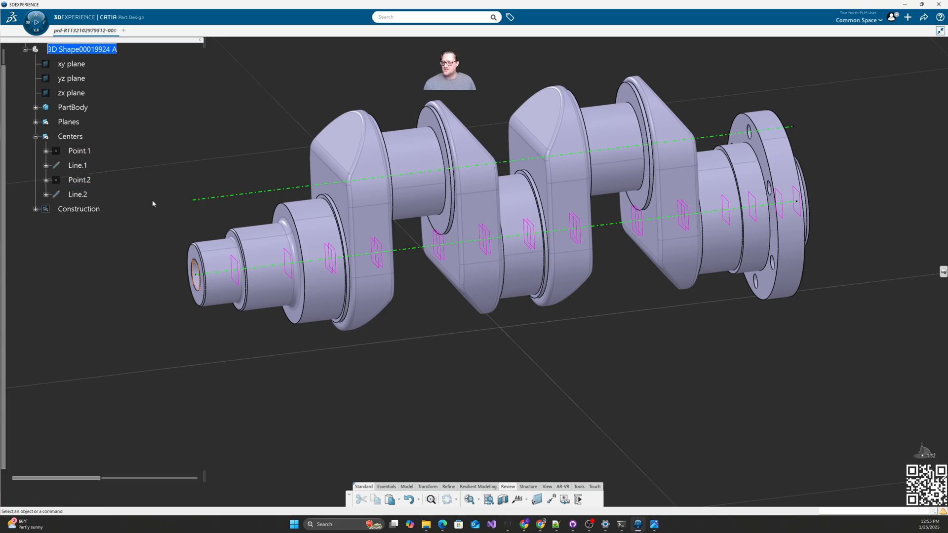
middle_click_drag(553, 333, 489, 324)
Step: Expand Construction, PartBody and Add.5, and make Body.16 the work object
left_click(36, 209)
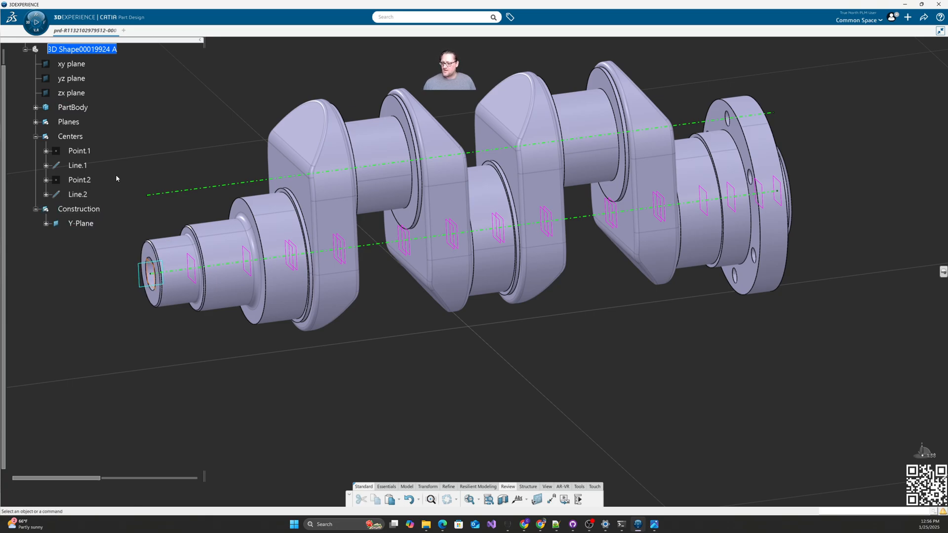
left_click(36, 107)
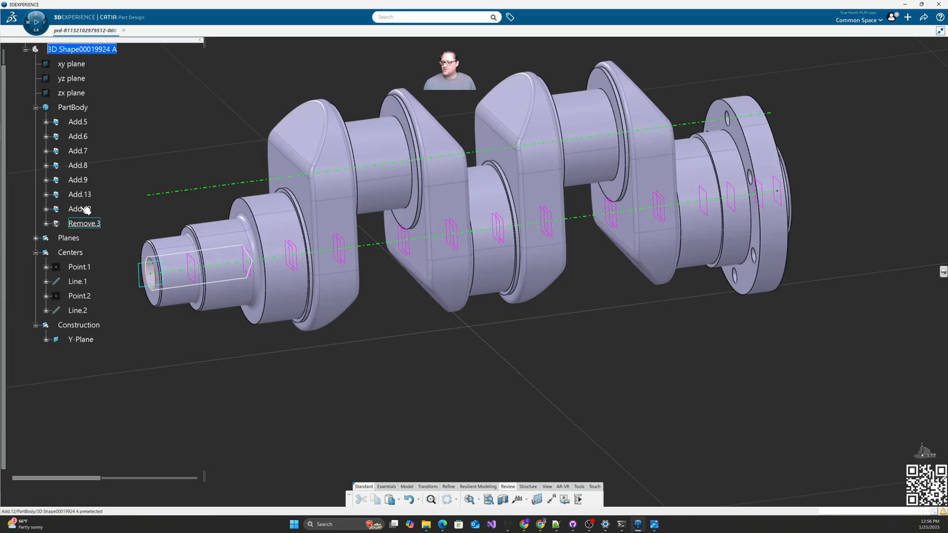
left_click(45, 122)
right_click(93, 136)
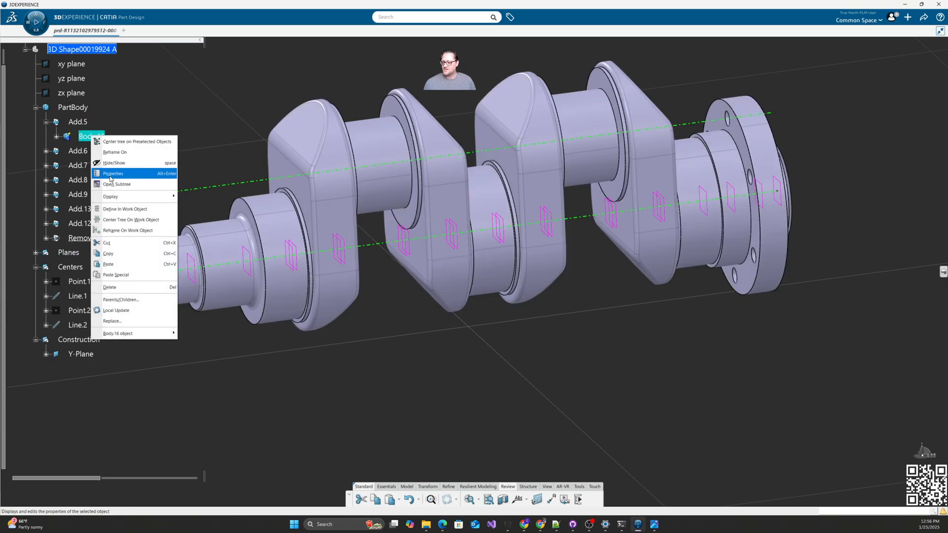
left_click(158, 156)
Step: Make Crank_GearBox_End under Add.6 the work object
left_click(46, 151)
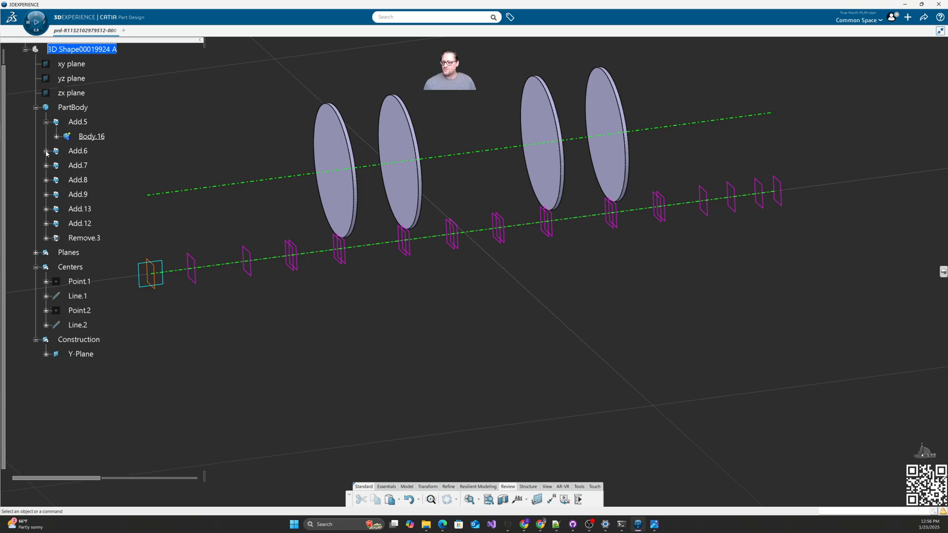
right_click(101, 167)
left_click(129, 240)
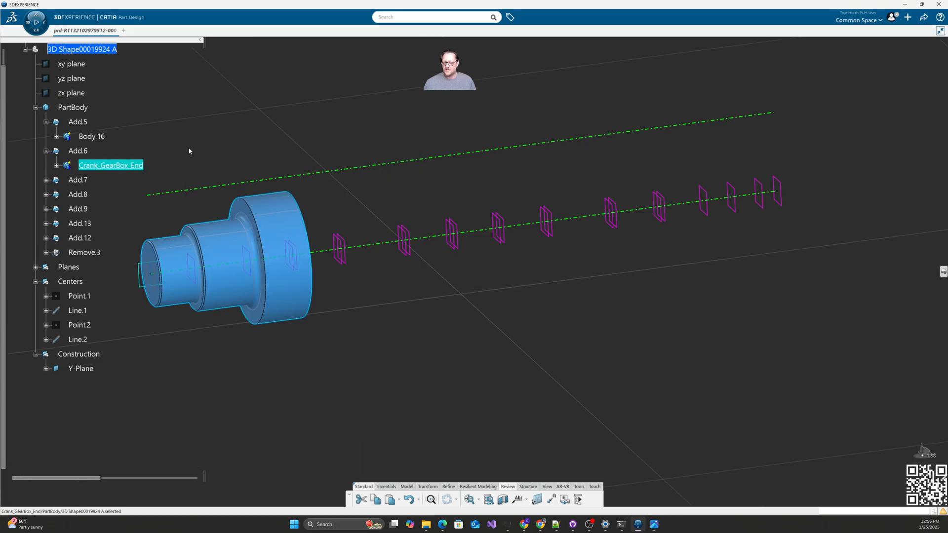
left_click(188, 147)
Step: Make Body.6 the work object, showing only its two discs
left_click(46, 180)
right_click(90, 195)
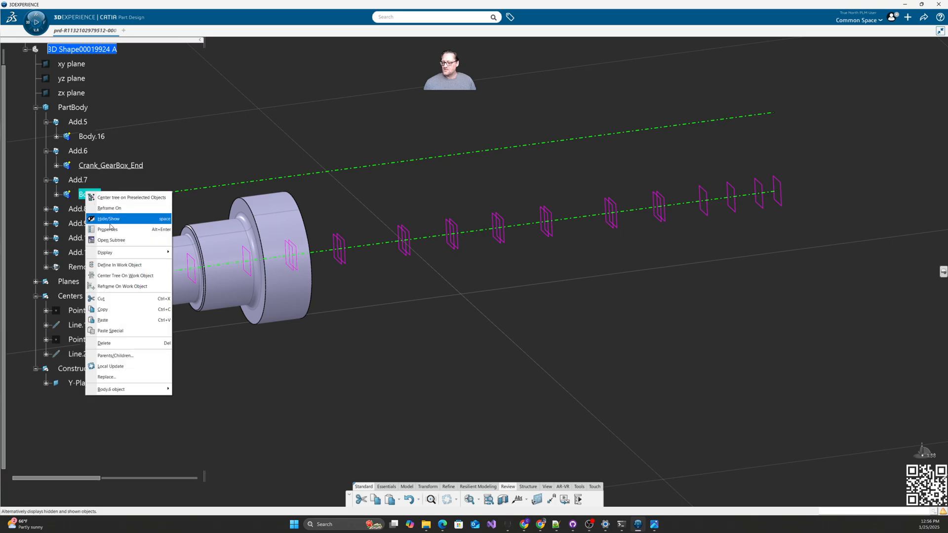
left_click(129, 267)
left_click(292, 391)
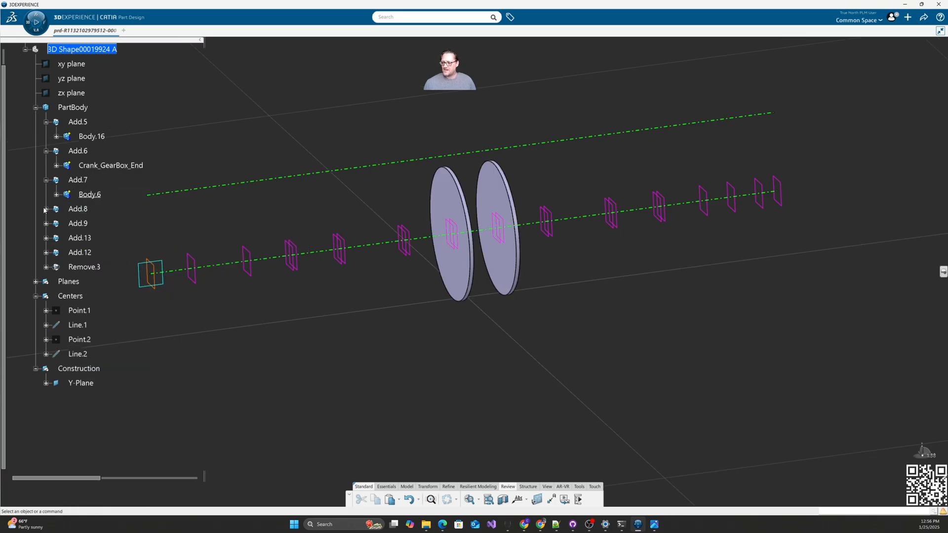
left_click(45, 209)
right_click(85, 230)
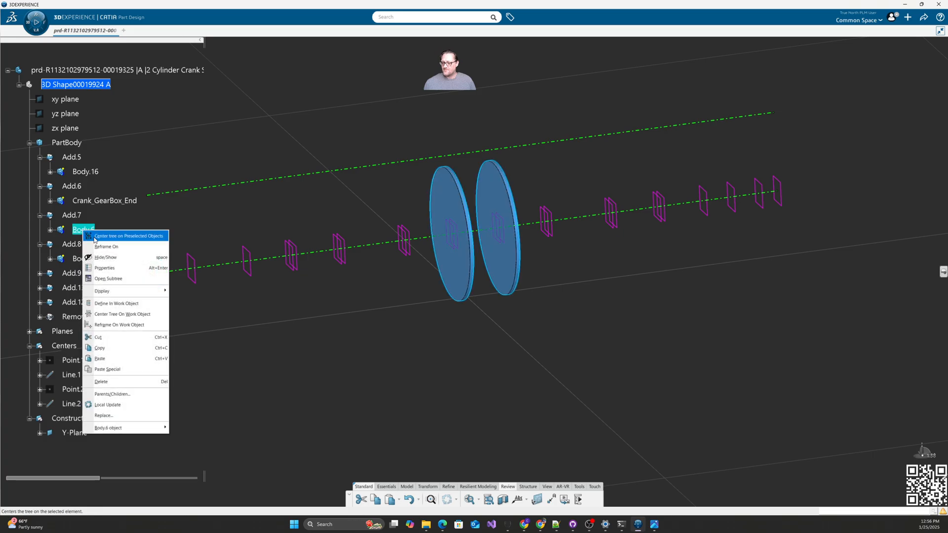
left_click(116, 303)
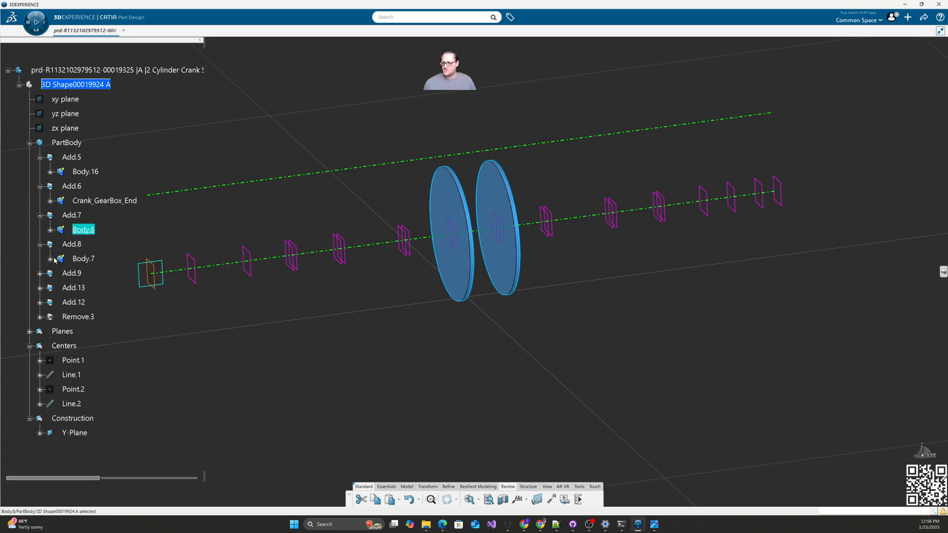
Step: Make Body.7 the work object, showing the cylinder
right_click(80, 258)
left_click(116, 329)
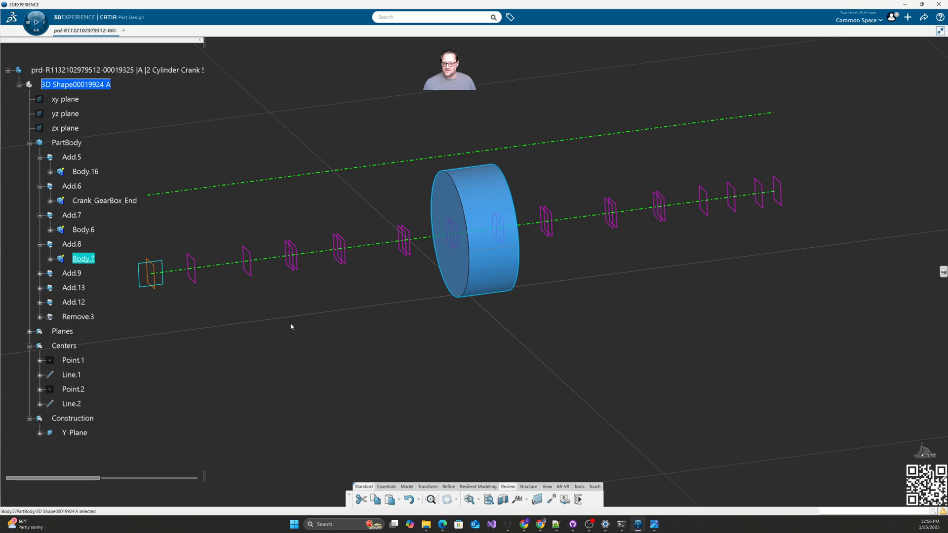
left_click(291, 327)
Step: Expand Add.9 and make Body.10 the work object, showing the crank webs
right_click(72, 272)
left_click(41, 277)
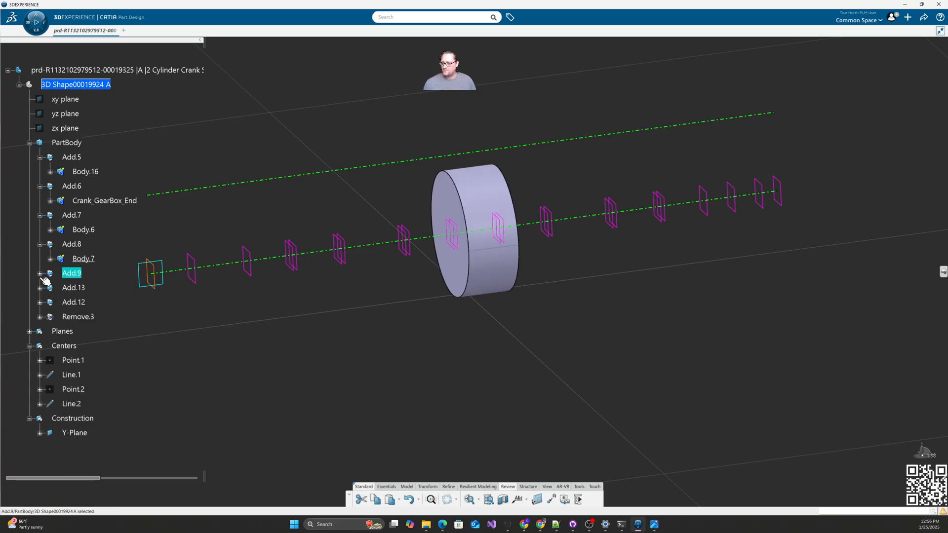
left_click(40, 275)
left_click(83, 288)
right_click(83, 290)
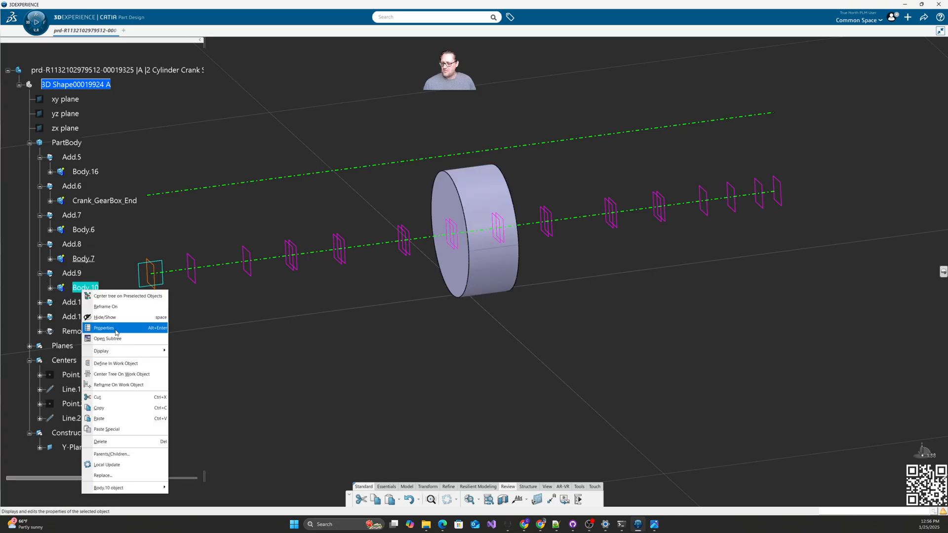
left_click(116, 364)
Step: Orbit to view the crank throws and collapse the specification tree
middle_click_drag(334, 373, 513, 368)
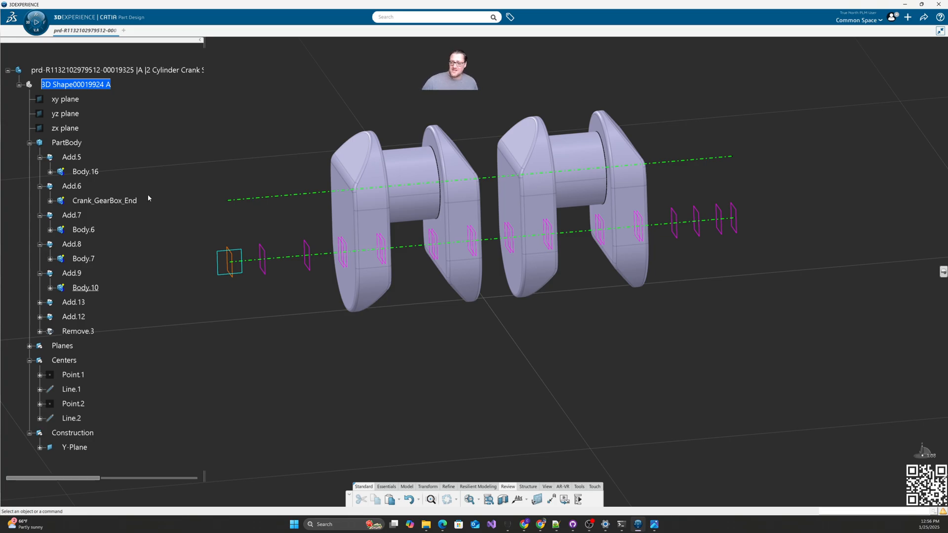
left_click(7, 70)
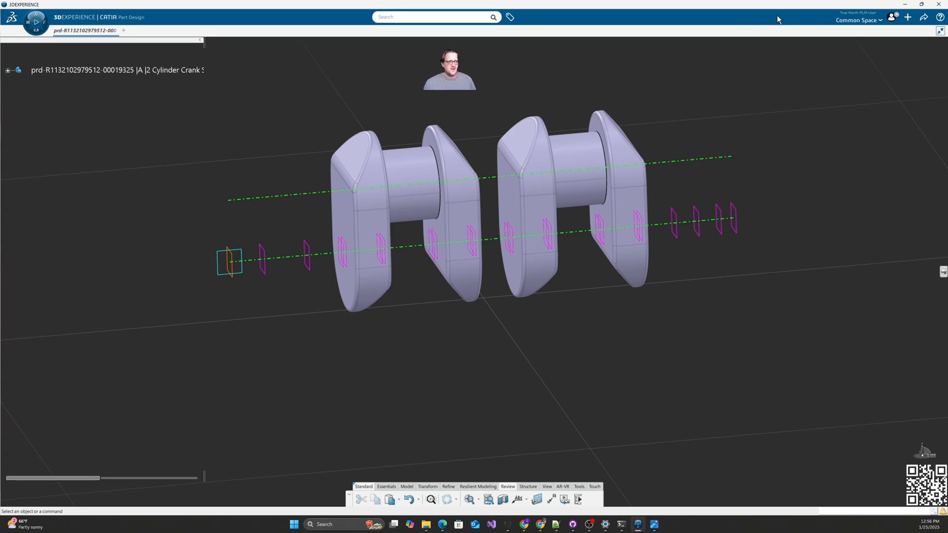
left_click(907, 17)
Step: Create a new 3D Part, delete Geometrical Set.1, and insert Body.2
left_click(881, 65)
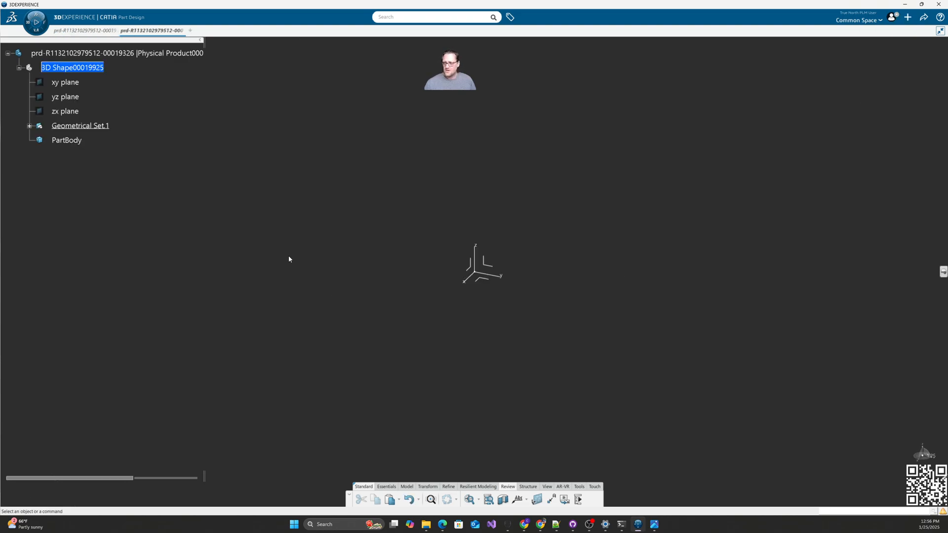
left_click(29, 125)
right_click(79, 125)
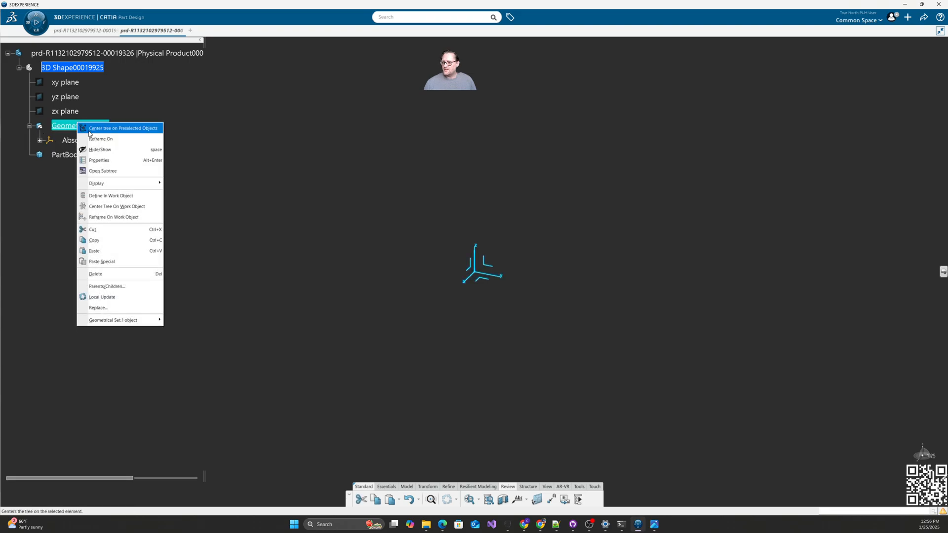
left_click(99, 260)
left_click(75, 68)
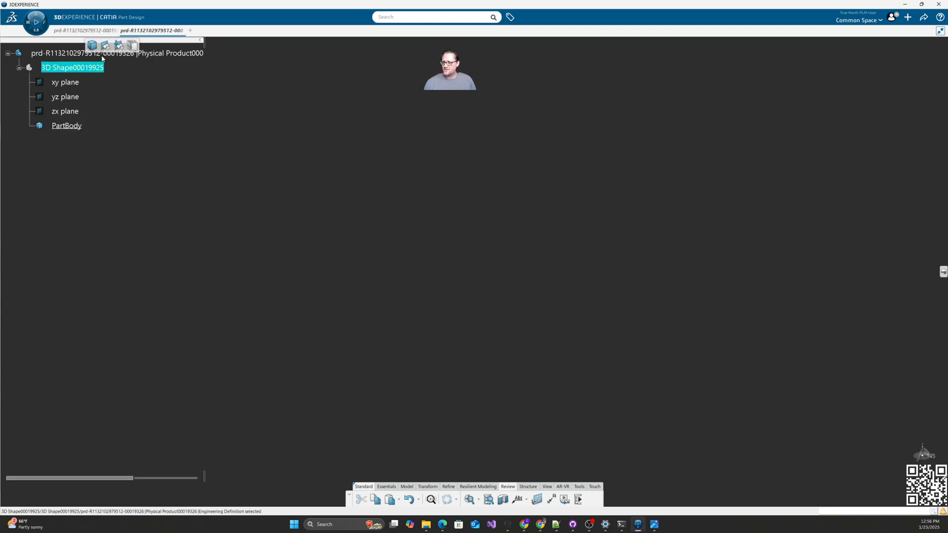
left_click(93, 46)
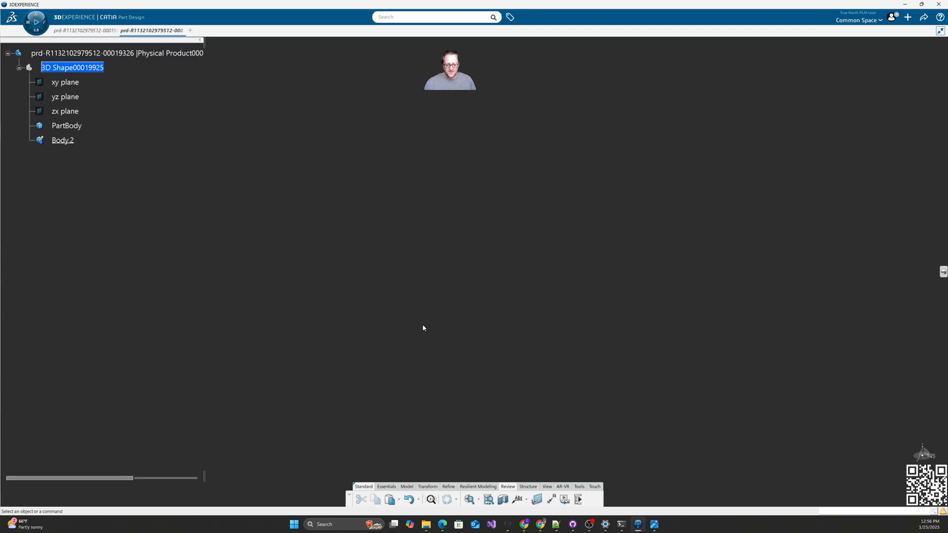
Step: Insert a geometrical set named Construction under Body.2
left_click(387, 487)
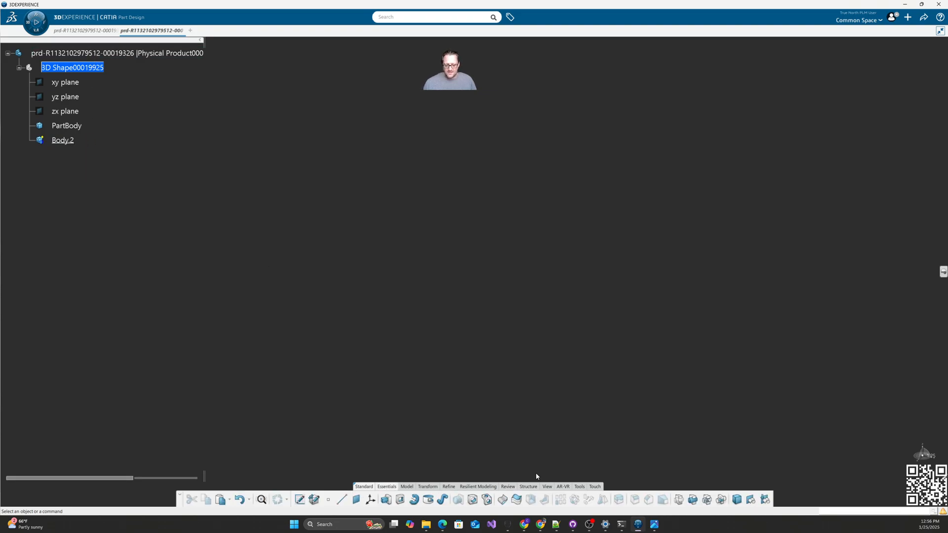
left_click(751, 500)
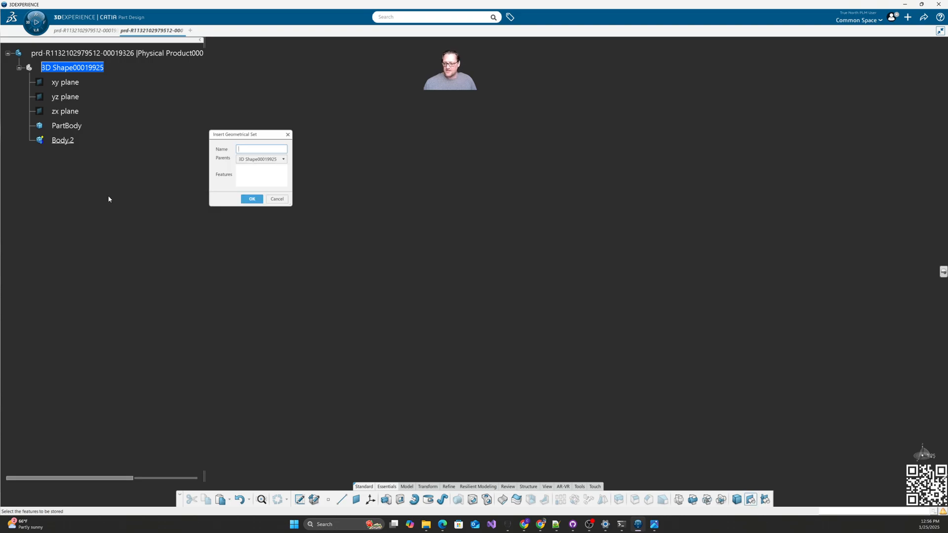
left_click(62, 141)
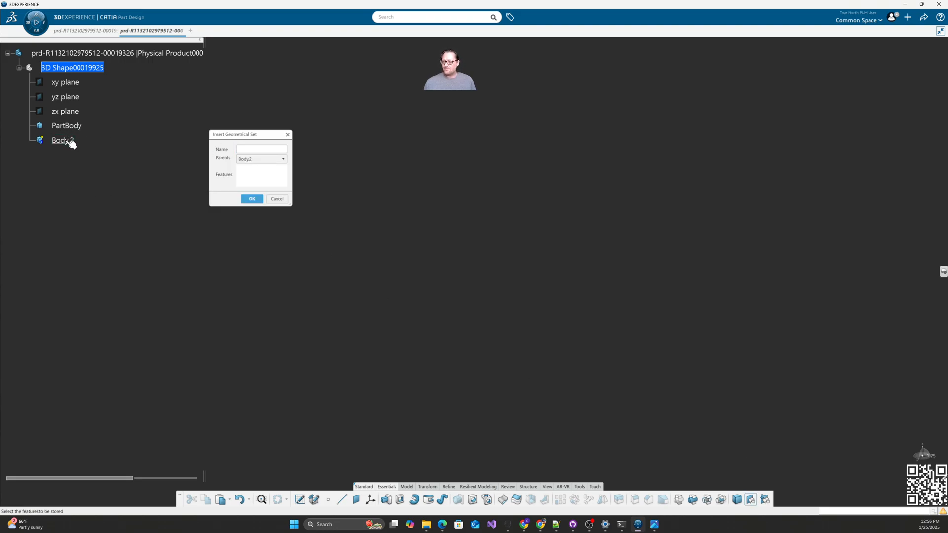
left_click(248, 149)
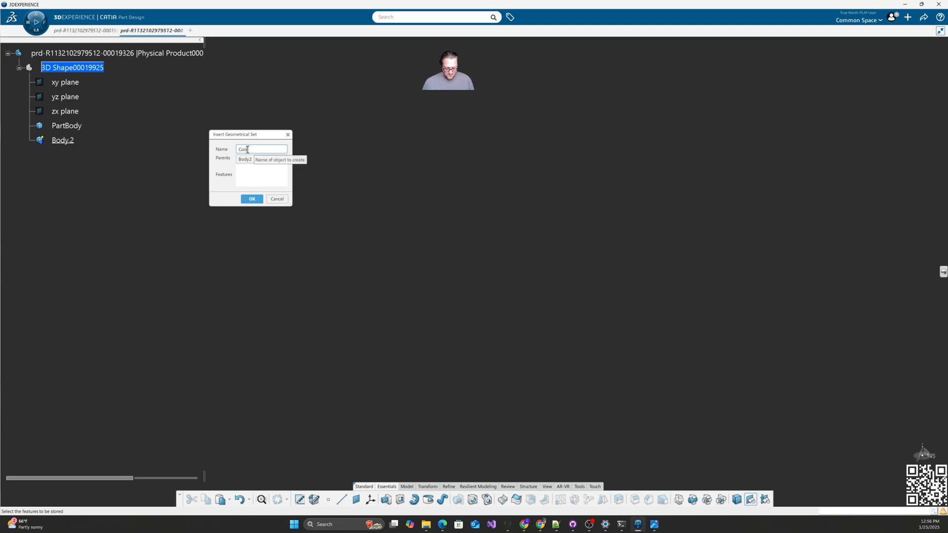
type("Construction")
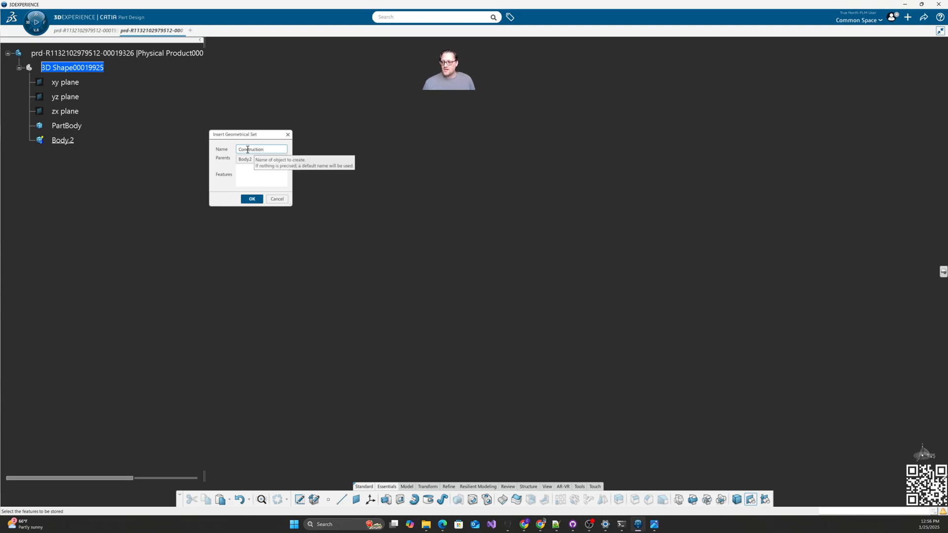
left_click(252, 199)
left_click(30, 140)
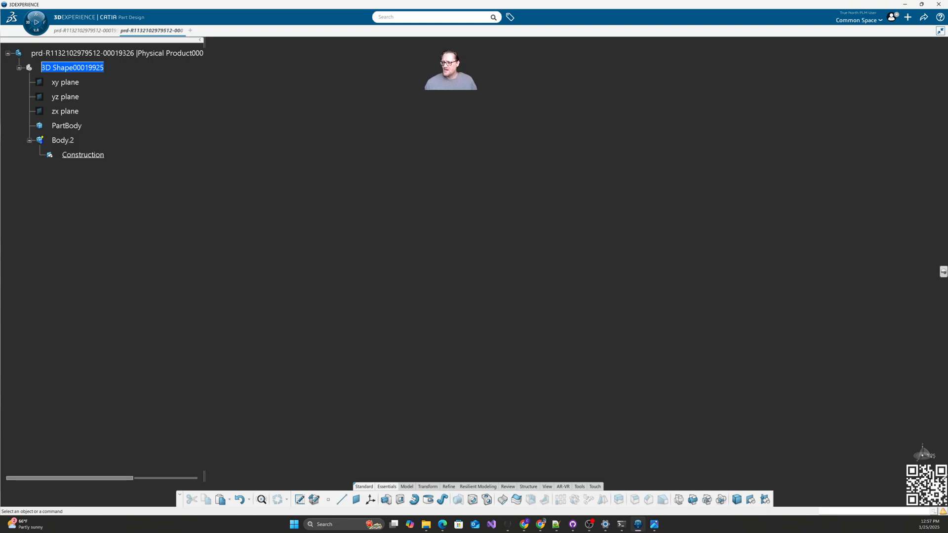
Step: Paste a copy of Body.2 as Body.3, with its own Construction set
left_click(60, 141)
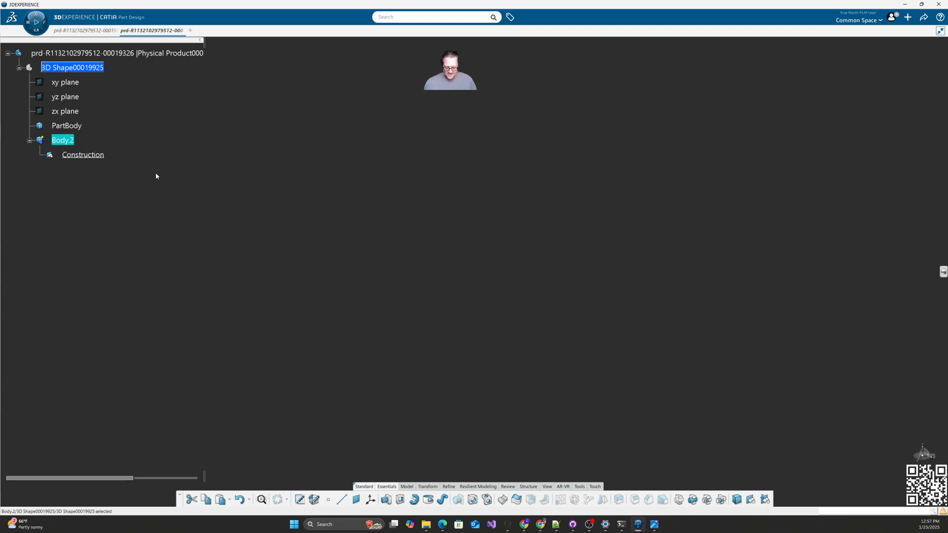
left_click(83, 71)
key("ctrl+v")
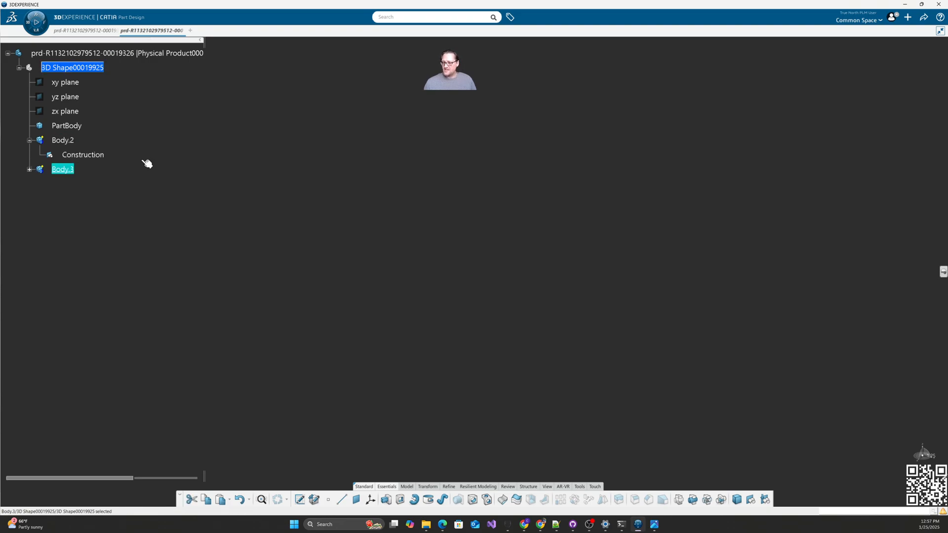
left_click(30, 170)
left_click(147, 215)
Step: Add a new geometrical set to the part and rename it Planes
left_click(79, 68)
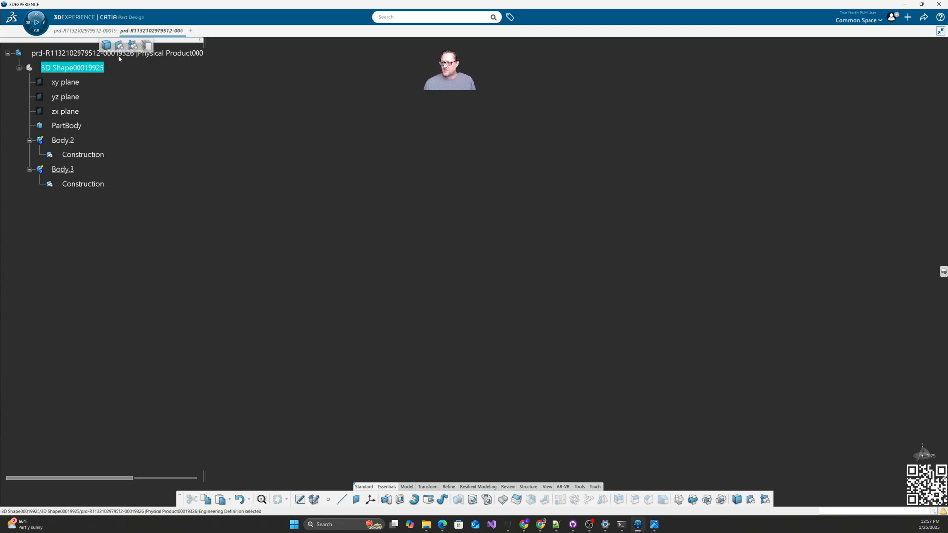
left_click(119, 46)
right_click(83, 198)
left_click(114, 236)
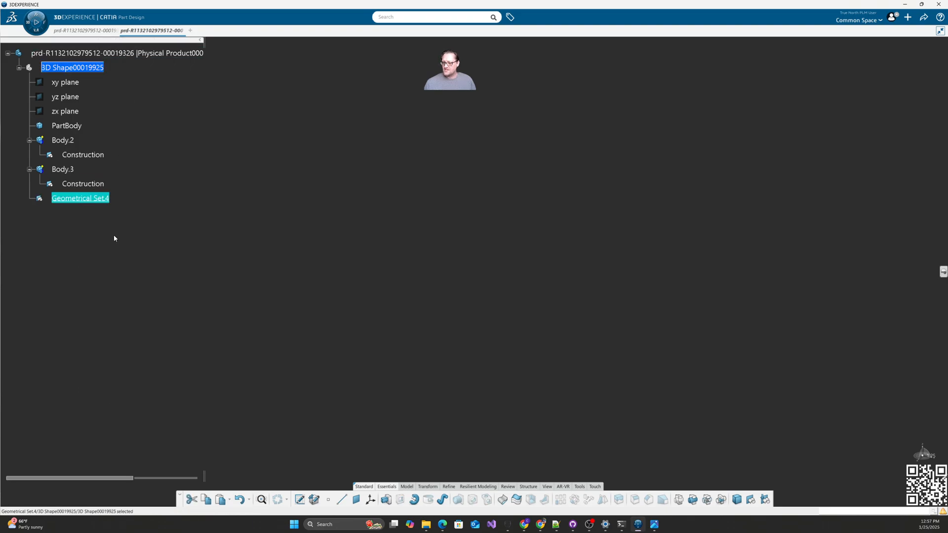
left_click(403, 218)
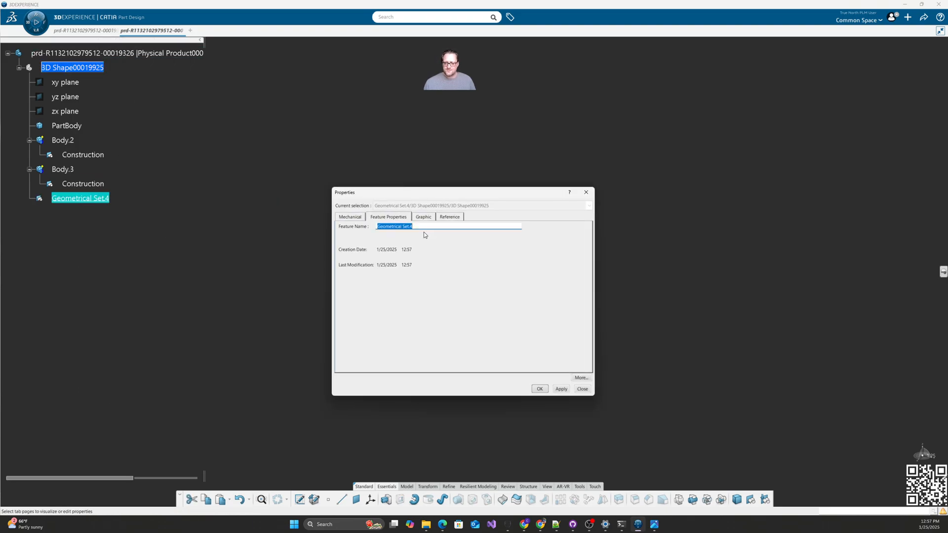
type("Planes")
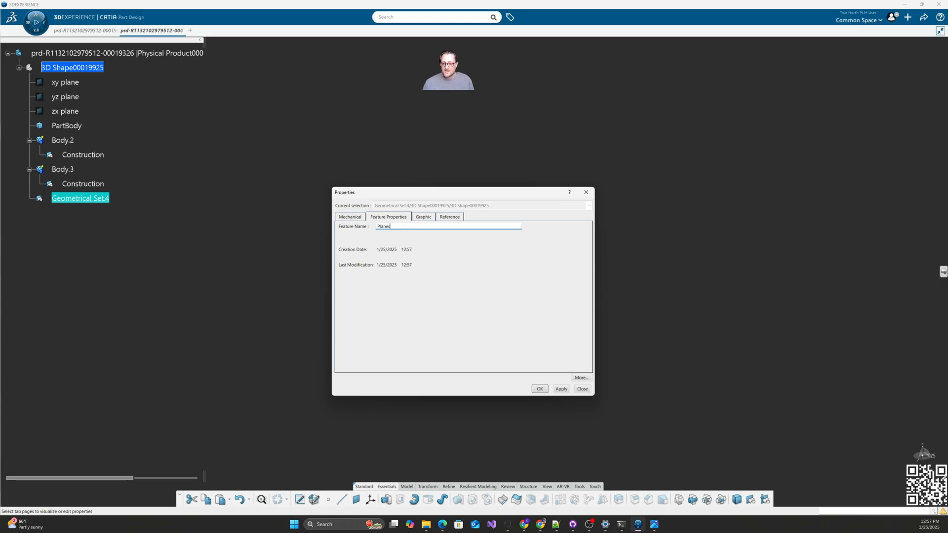
key("Return")
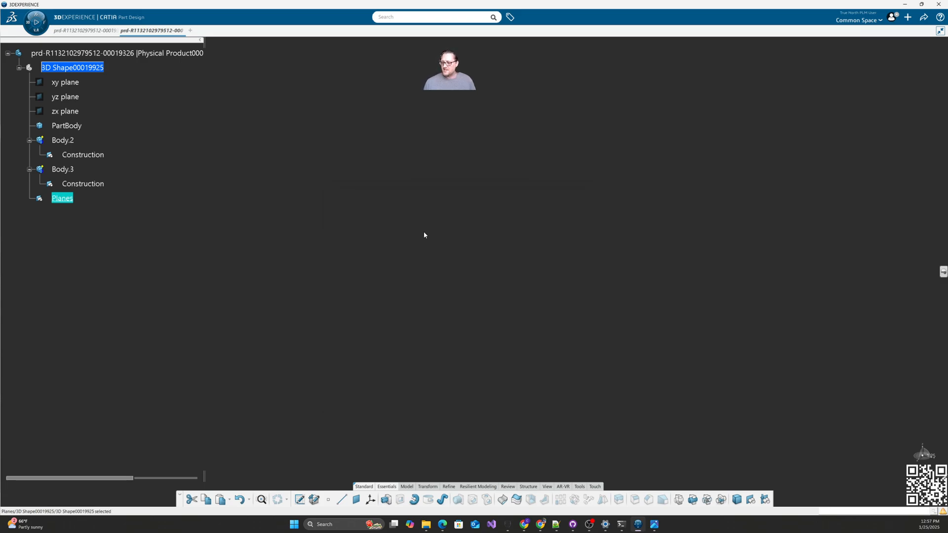
Step: Add another geometrical set named Centerlines
left_click(98, 69)
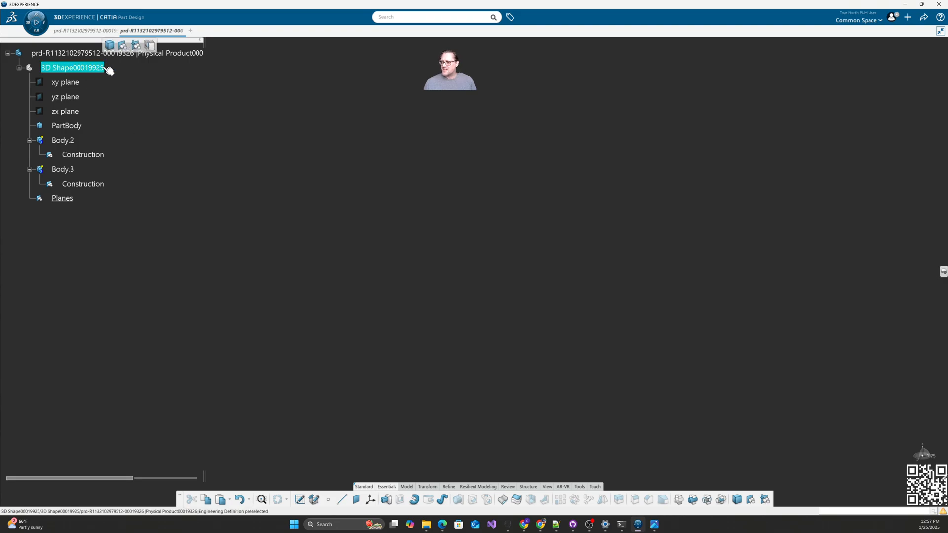
left_click(124, 46)
right_click(97, 213)
left_click(119, 251)
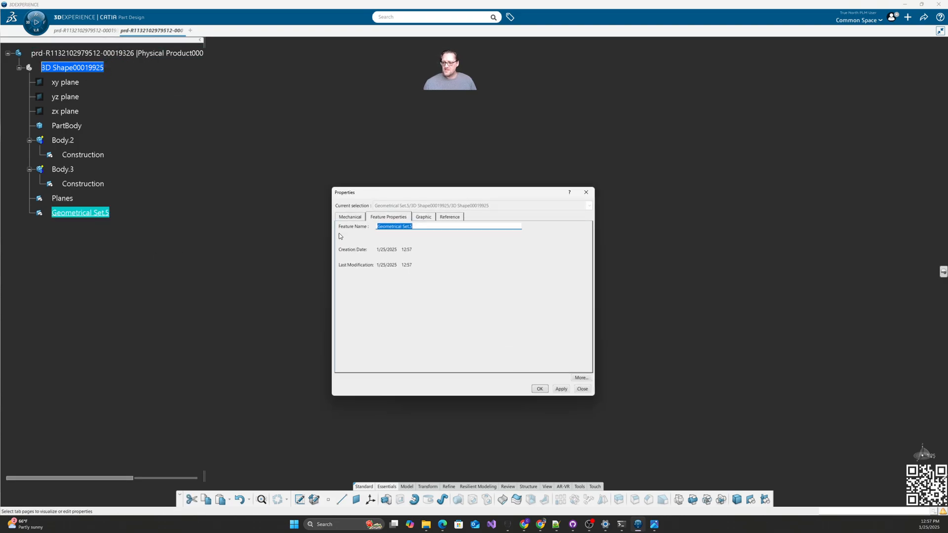
type("Centerline")
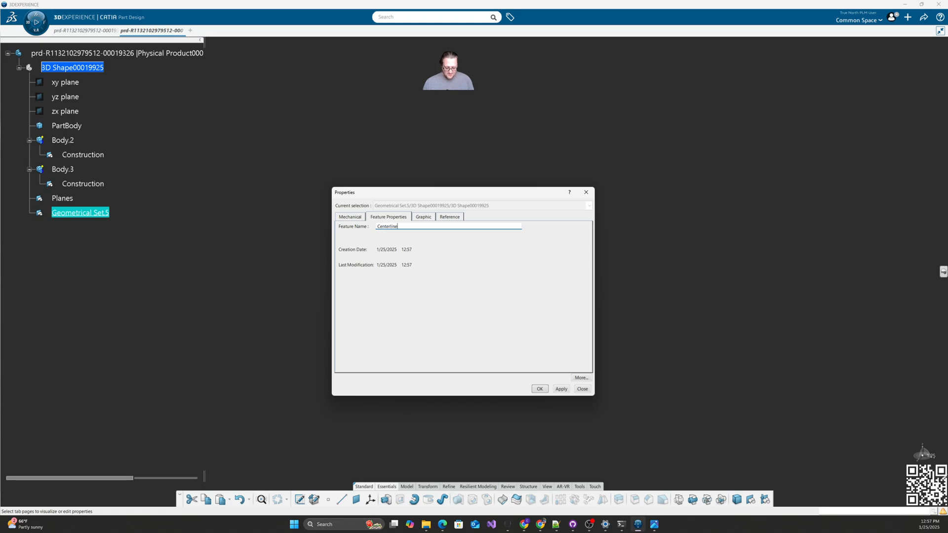
type("s")
key("Return")
Step: Add a third geometrical set named Global
left_click(103, 68)
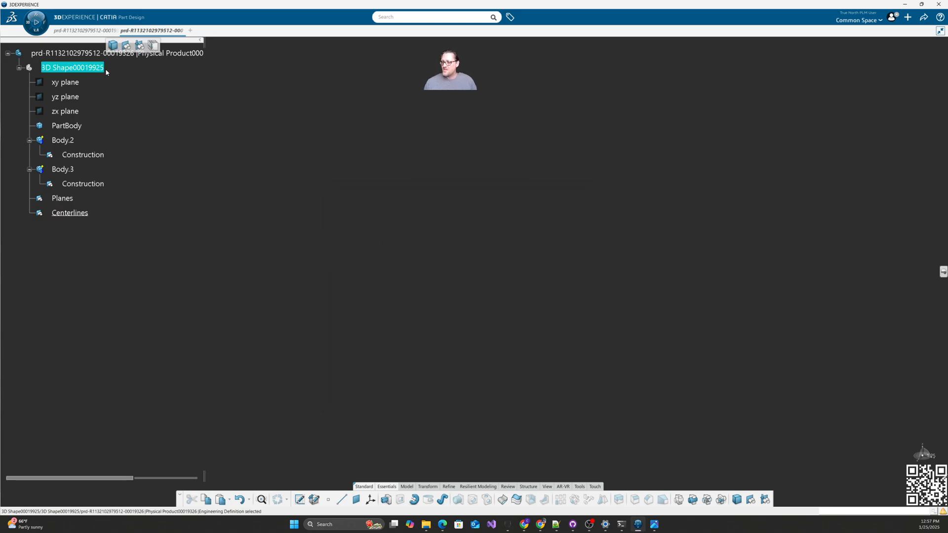
left_click(124, 45)
right_click(94, 229)
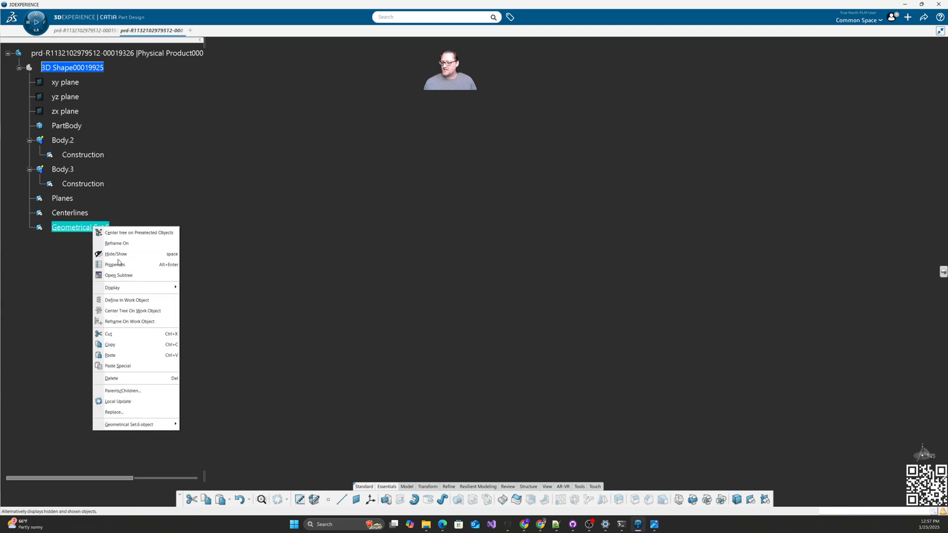
left_click(115, 264)
type("Global")
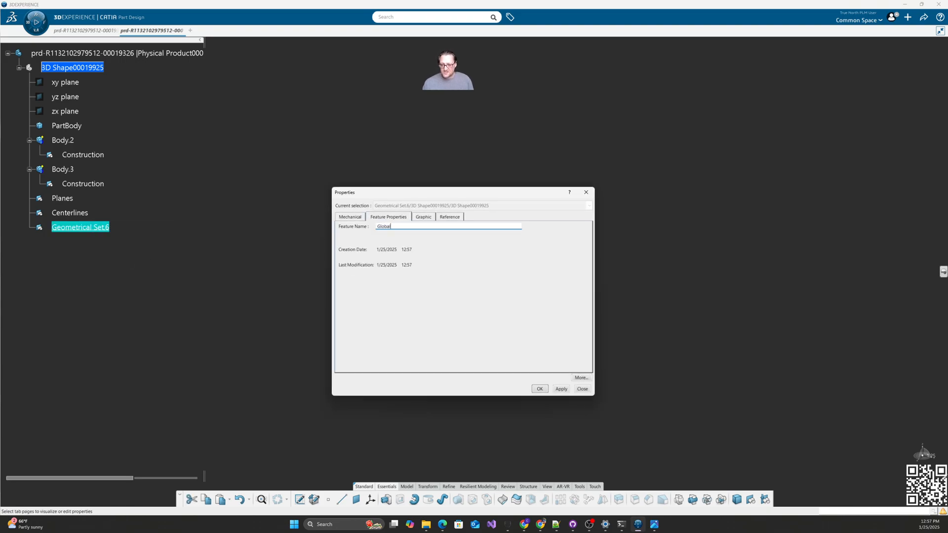
key("Return")
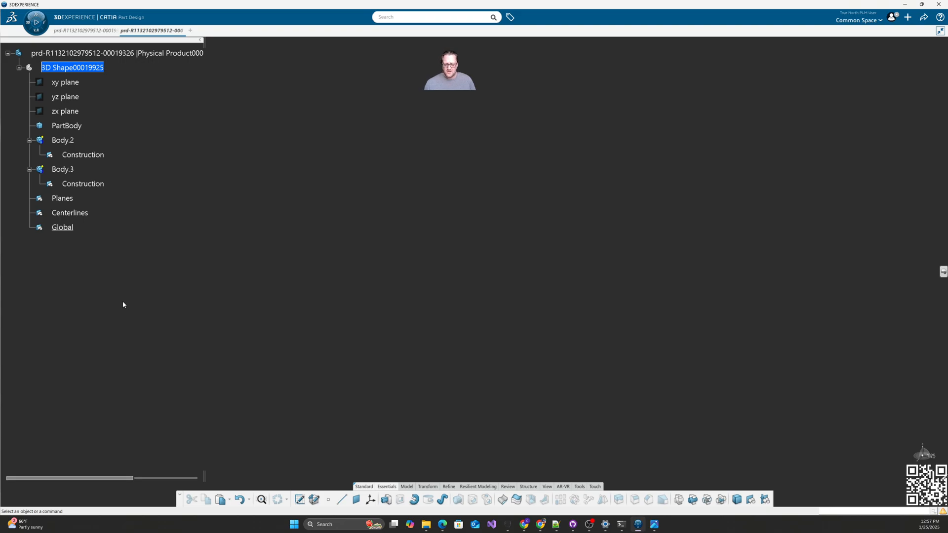
Step: Define the Planes set as the work object
right_click(64, 198)
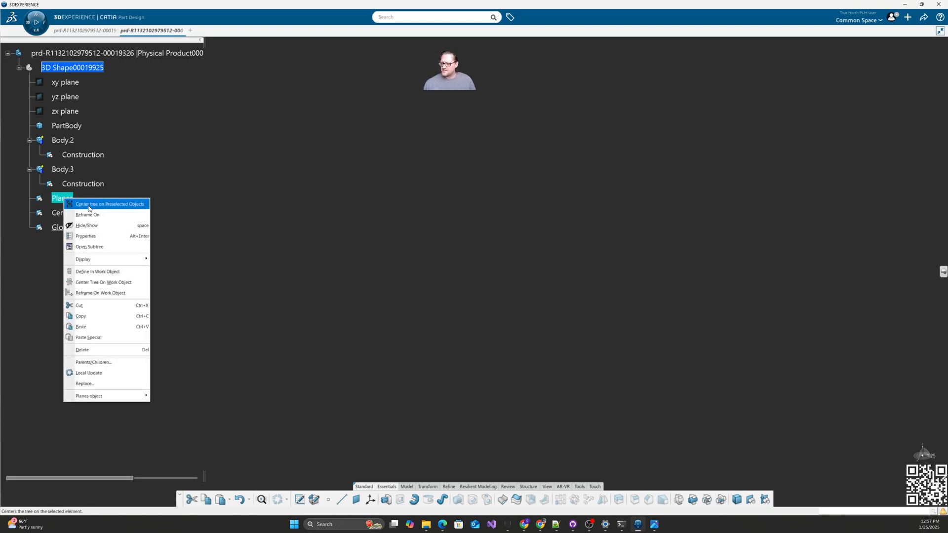
left_click(102, 271)
left_click(273, 257)
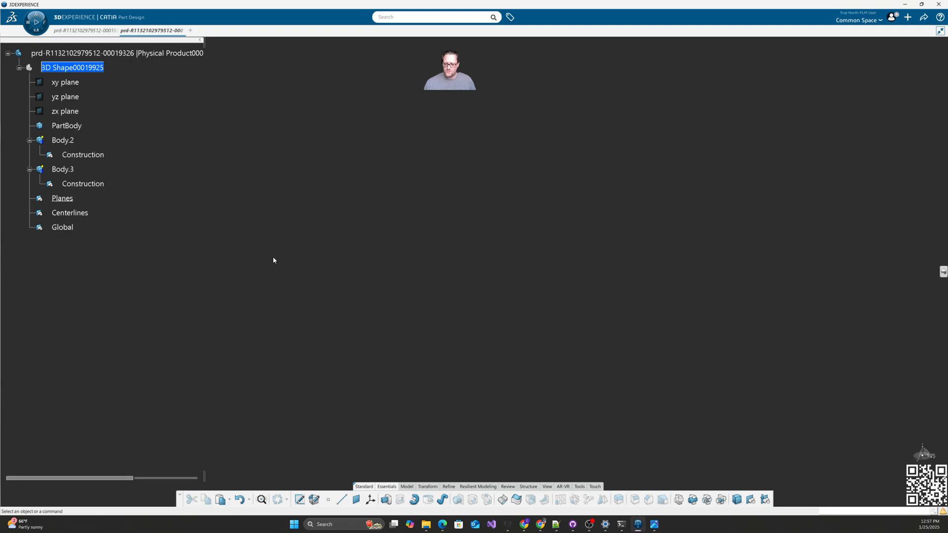
Step: Create Plane.1 as an Equation plane with A=1, B=0, C=0, D=0 mm
left_click(356, 499)
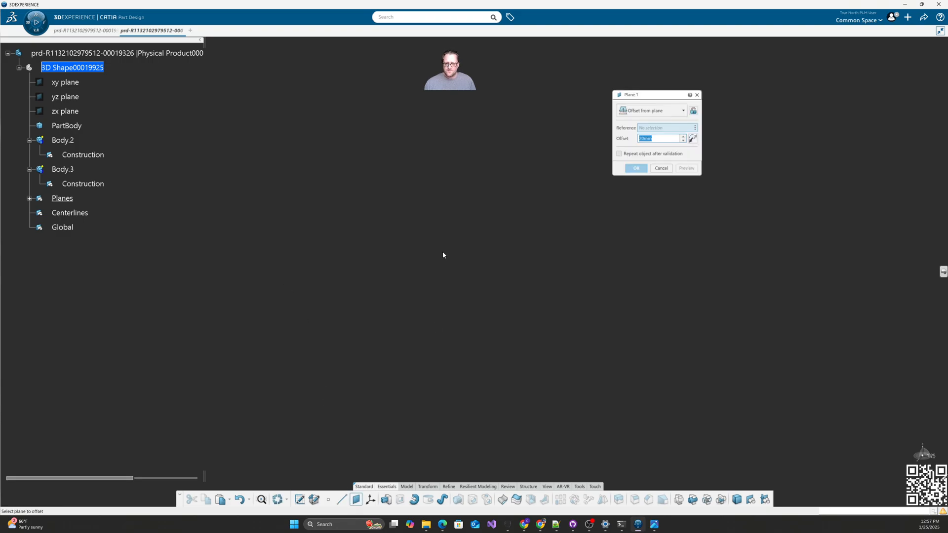
left_click(652, 111)
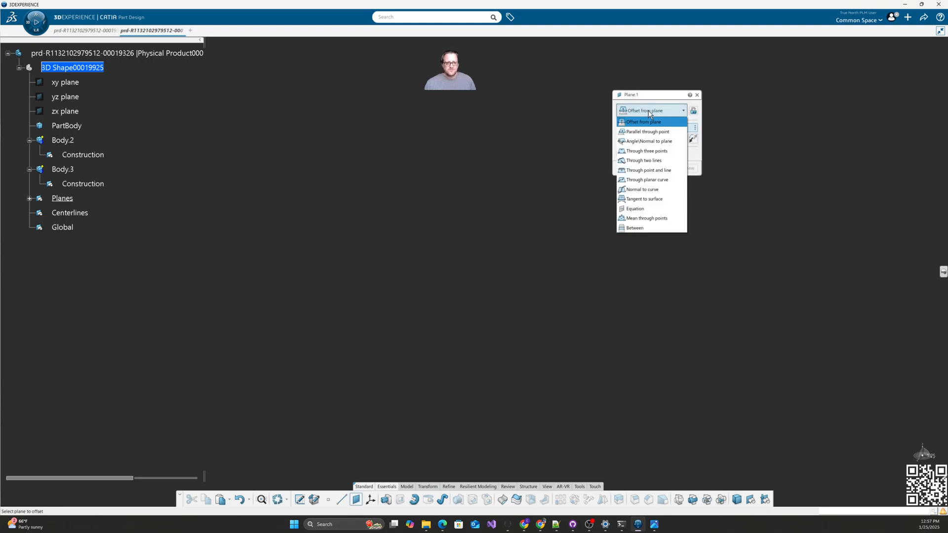
left_click(650, 204)
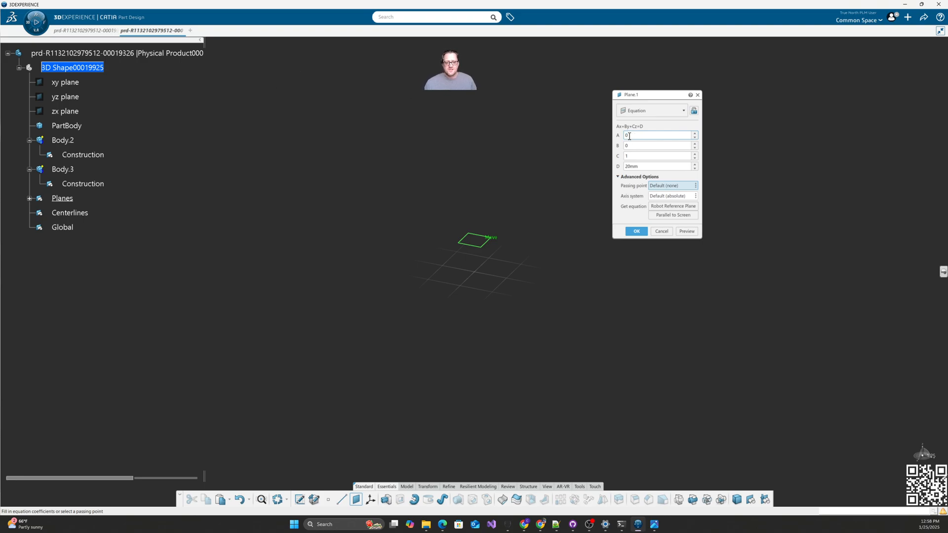
left_click(624, 156)
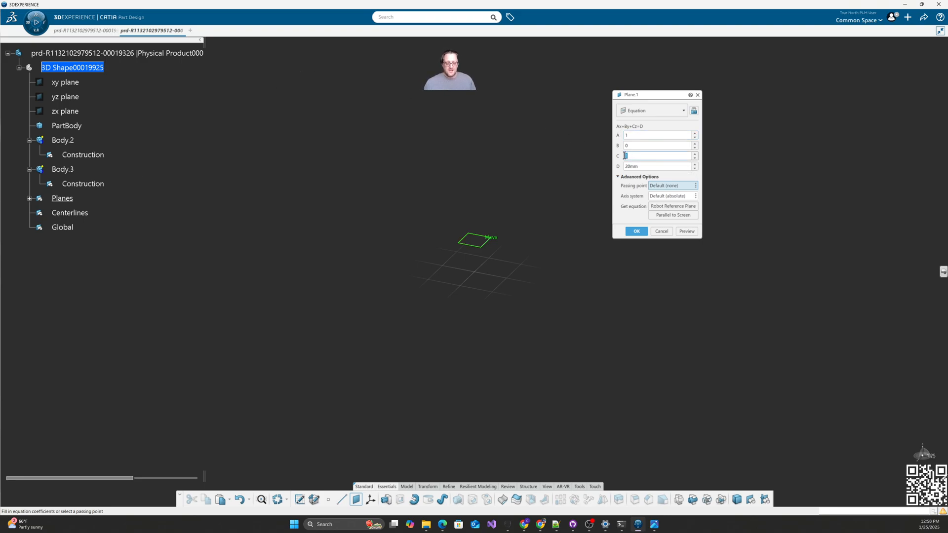
type("0")
key("Tab")
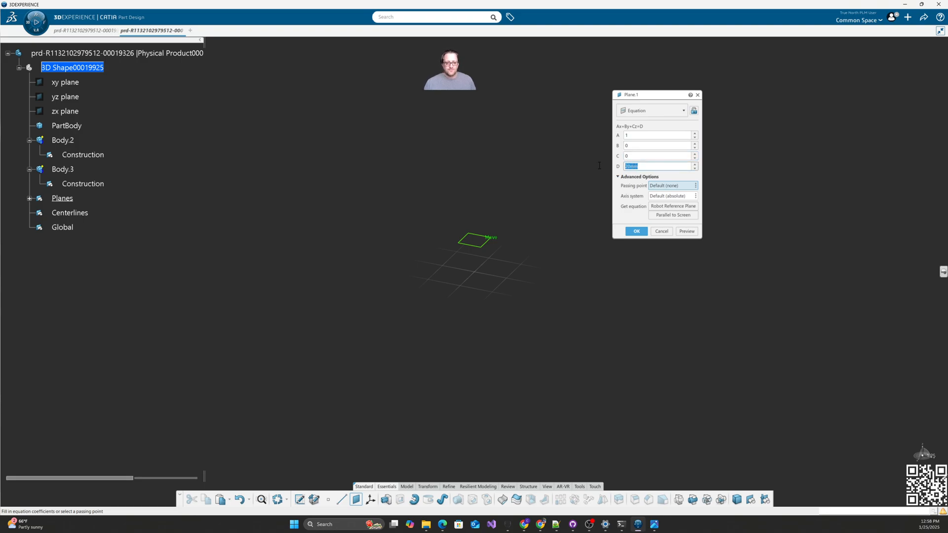
type("0")
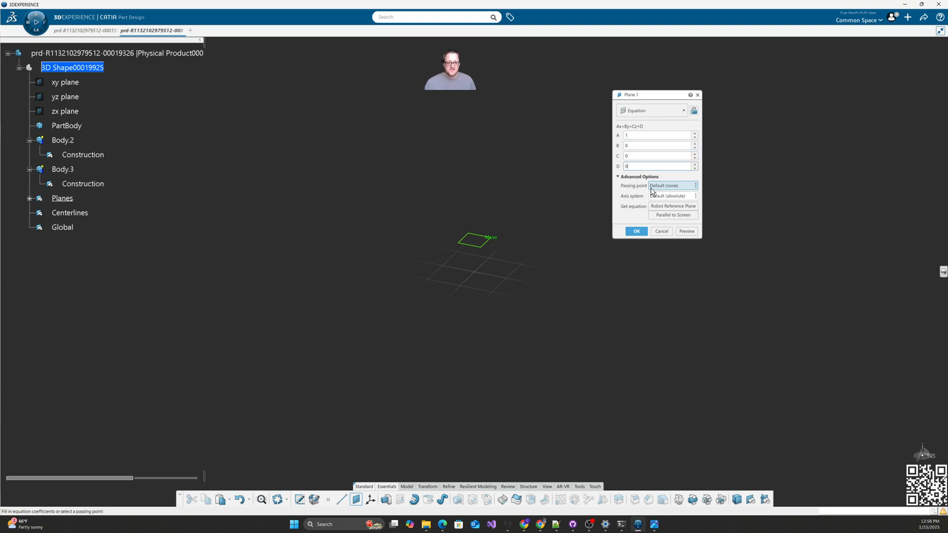
left_click(684, 233)
left_click(636, 231)
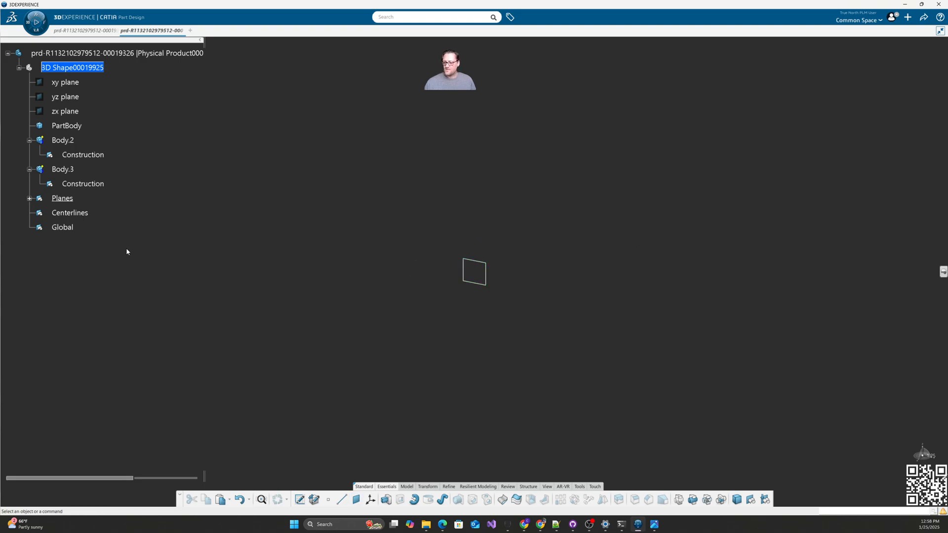
Step: Set the Planes set's fill colour to magenta
right_click(61, 198)
left_click(82, 233)
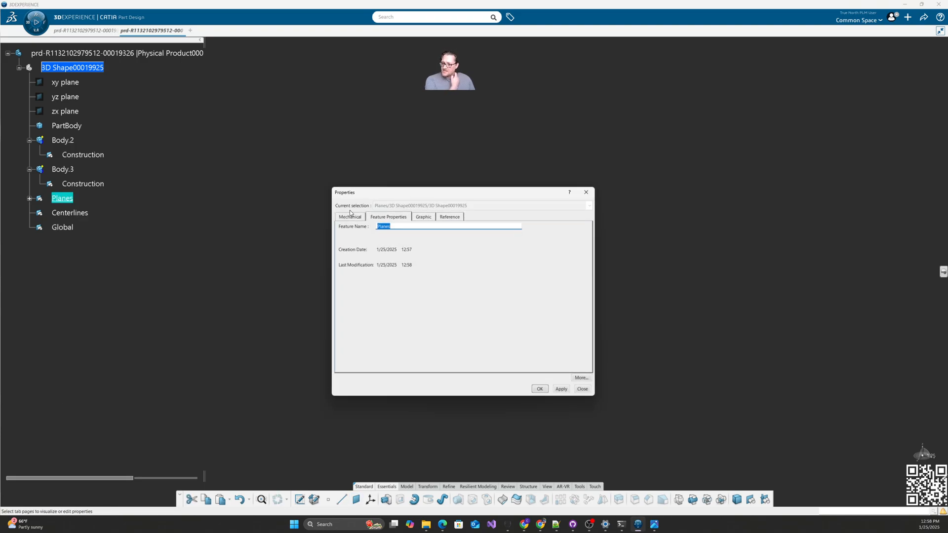
left_click(416, 221)
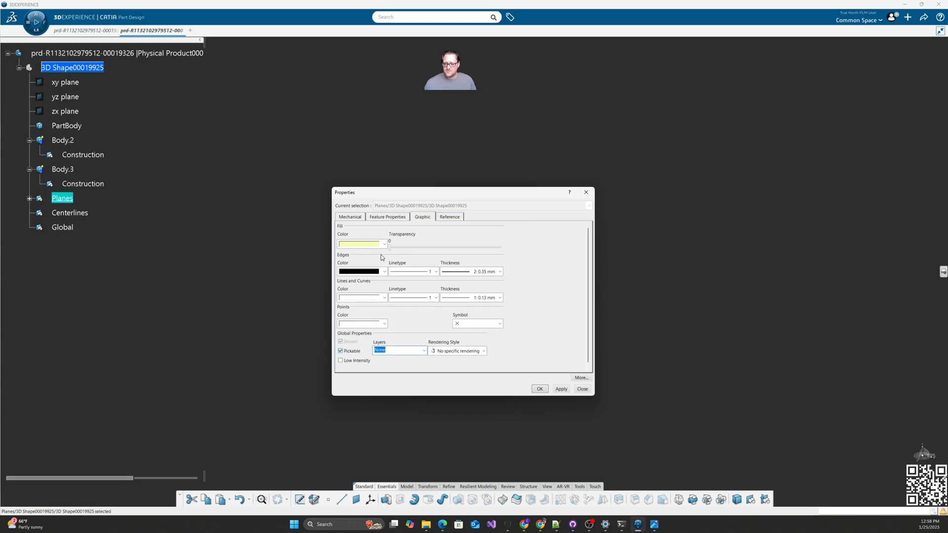
left_click(381, 245)
left_click(369, 291)
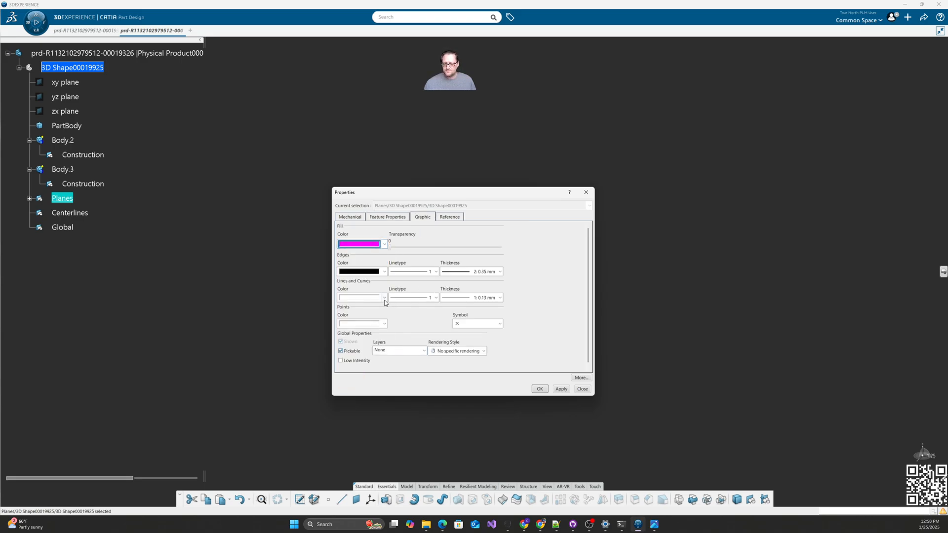
left_click(561, 389)
left_click(539, 389)
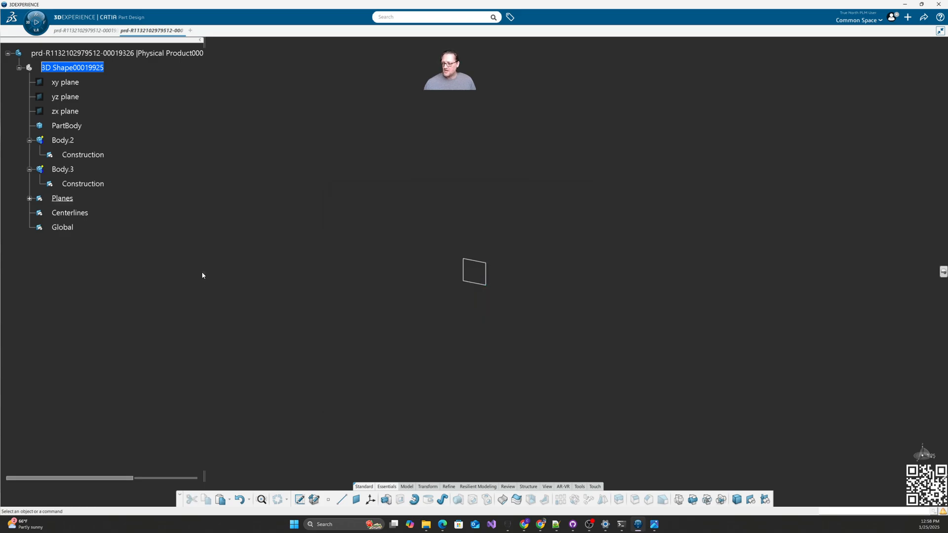
Step: Give the Centerlines set green, dashed, 0.13 mm lines
right_click(75, 212)
left_click(95, 251)
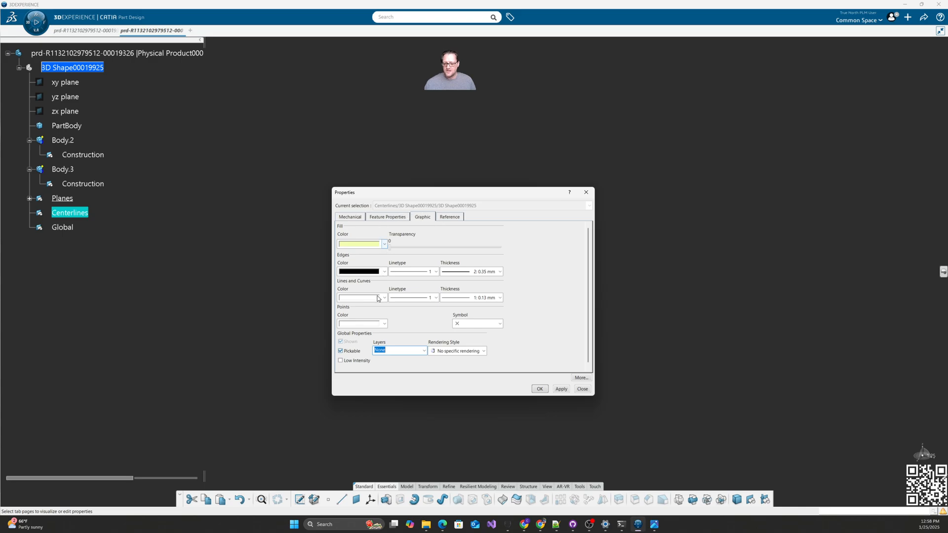
left_click(378, 298)
left_click(364, 389)
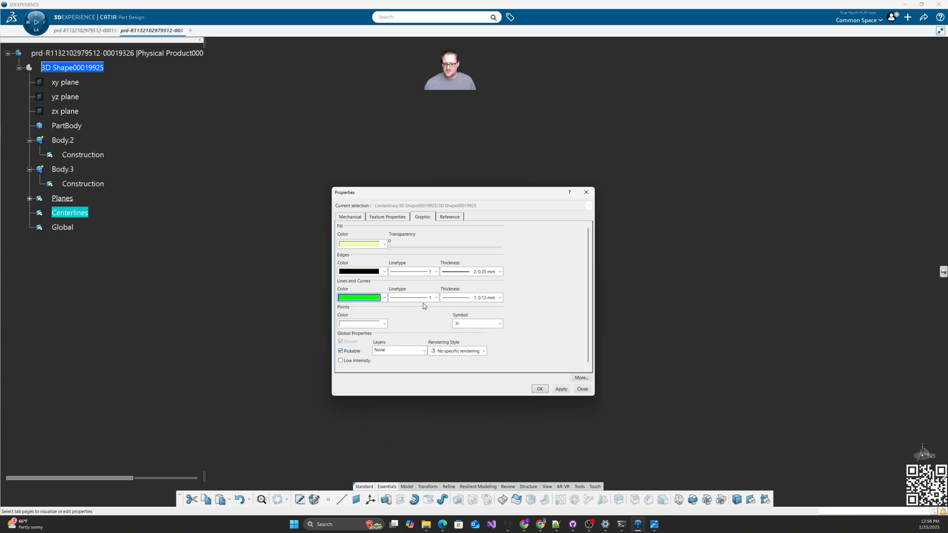
left_click(425, 298)
left_click(415, 330)
left_click(469, 298)
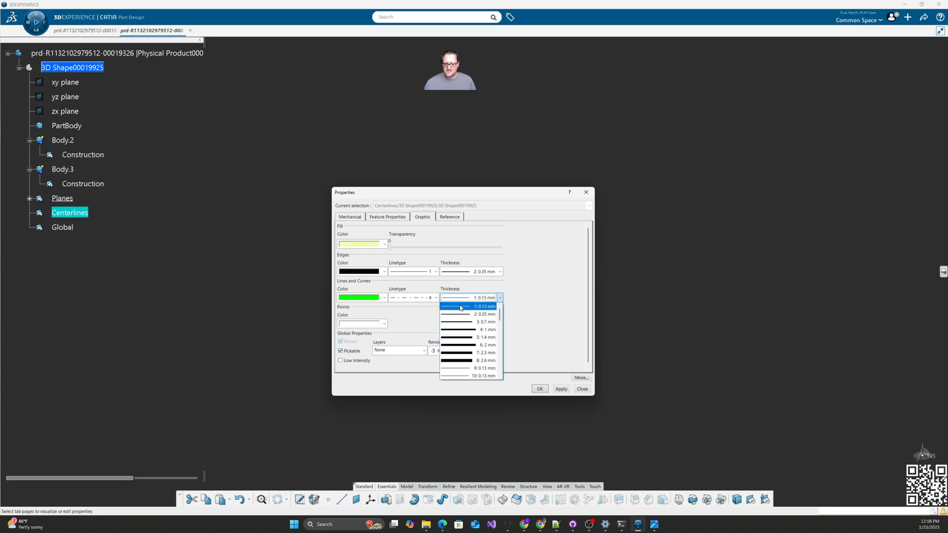
left_click(460, 306)
left_click(562, 389)
left_click(540, 389)
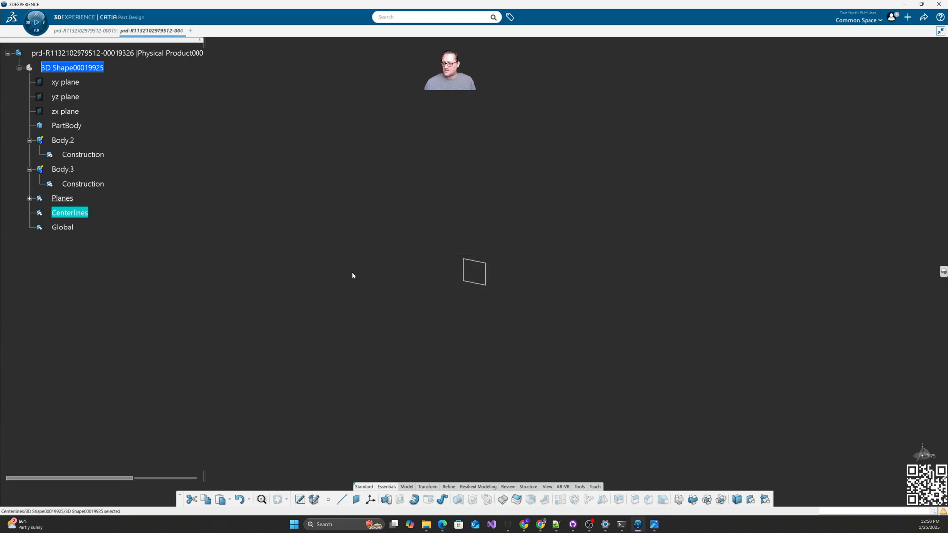
Step: Set the Global set's fill colour to cyan
right_click(61, 227)
left_click(80, 266)
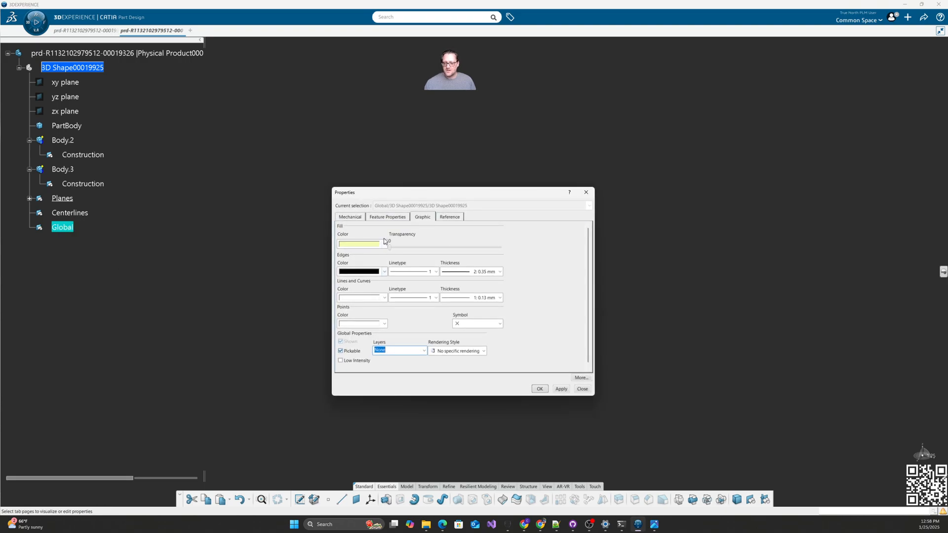
left_click(384, 245)
left_click(363, 331)
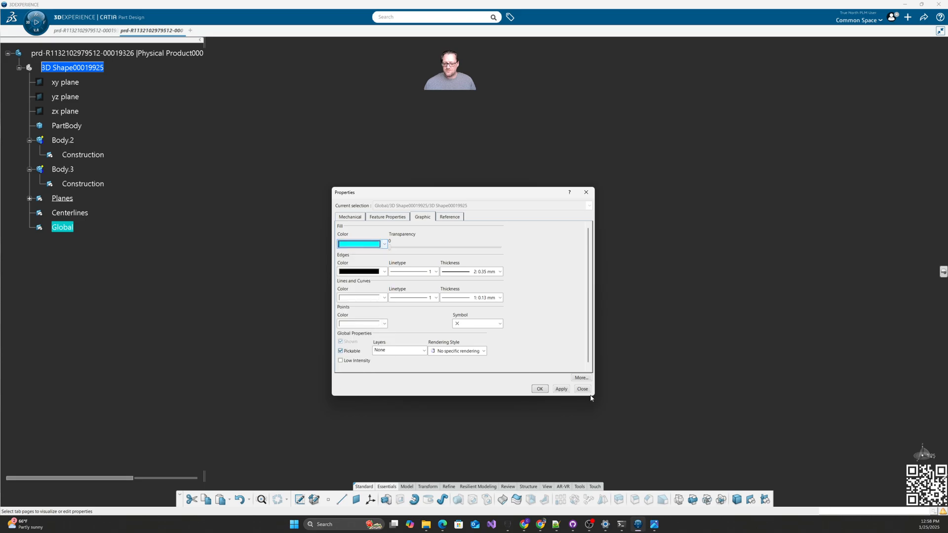
left_click(561, 389)
left_click(539, 389)
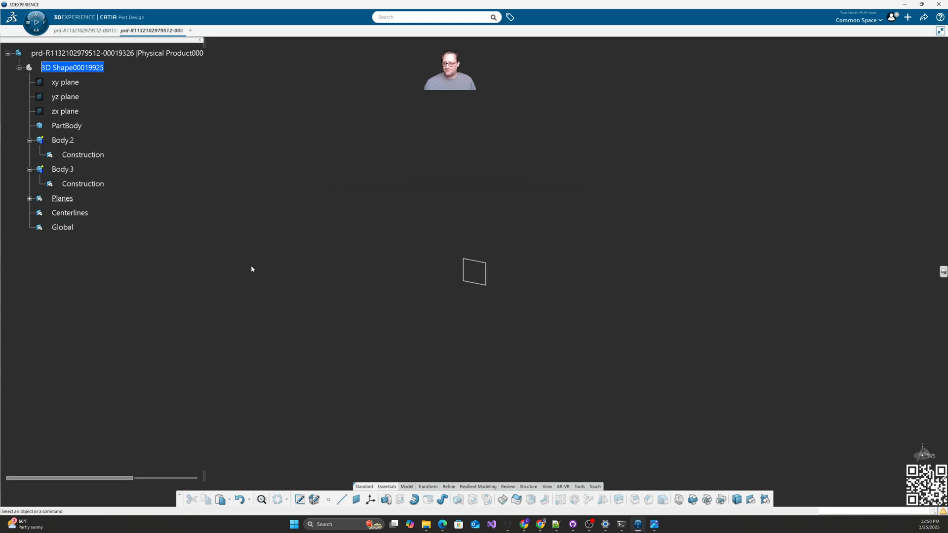
Step: Set the Planes set's line colour to magenta
left_click(30, 199)
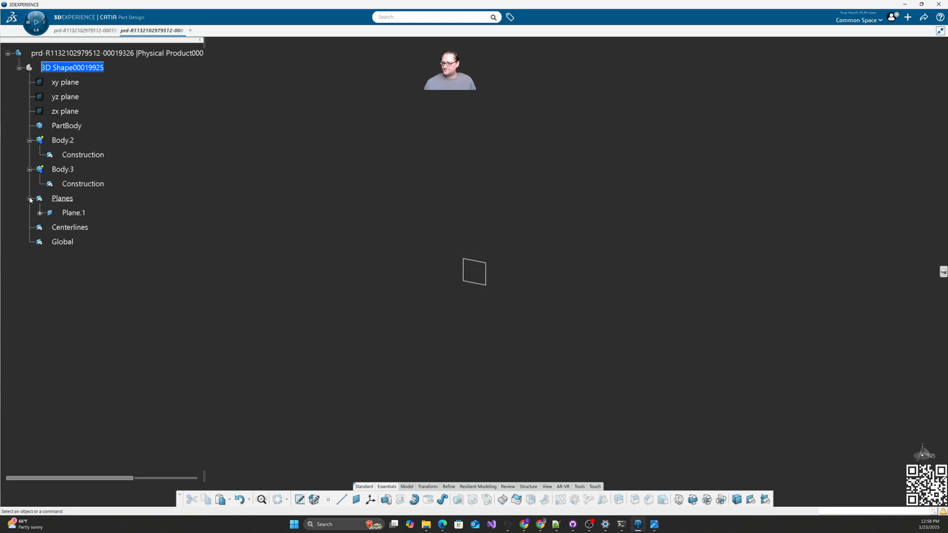
right_click(59, 199)
left_click(87, 234)
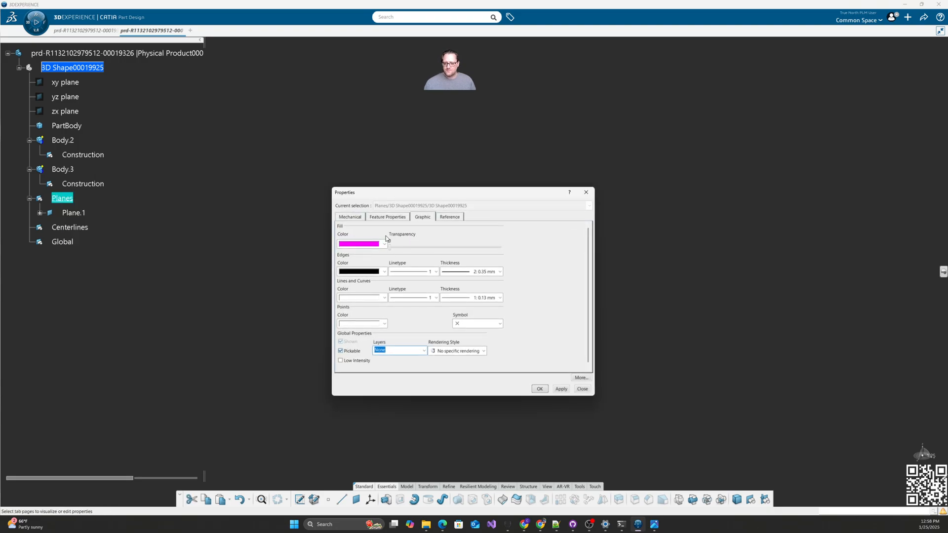
left_click(384, 298)
left_click(360, 353)
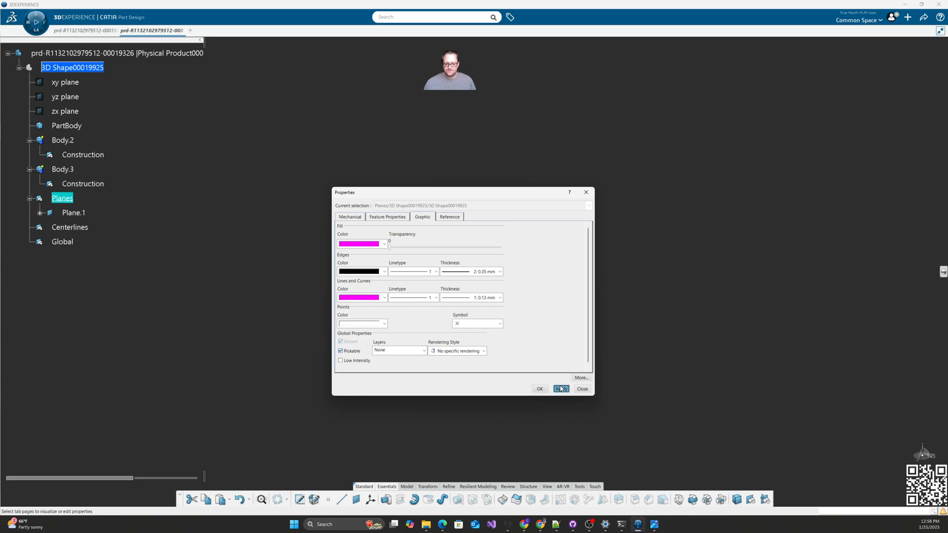
left_click(540, 389)
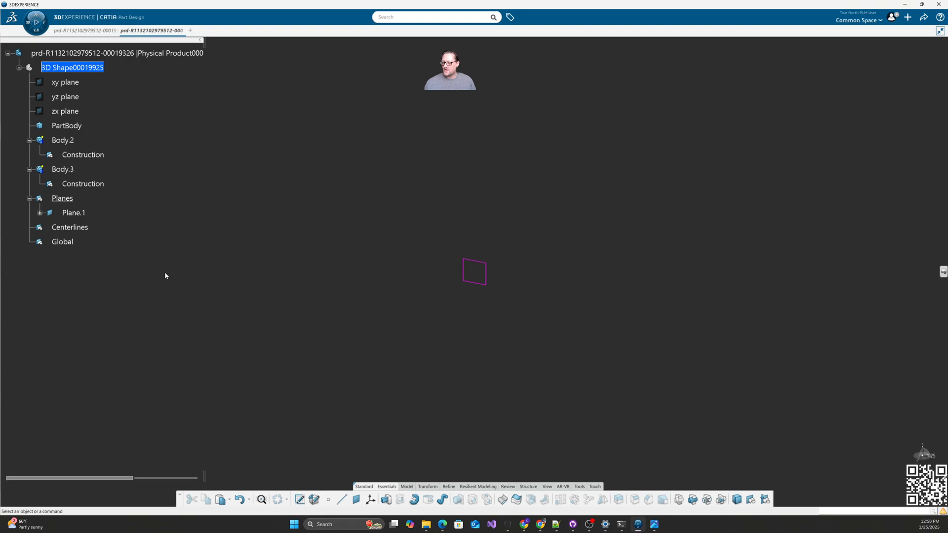
Step: Rename Plane.1 to XPlane through its Properties
right_click(78, 214)
left_click(94, 240)
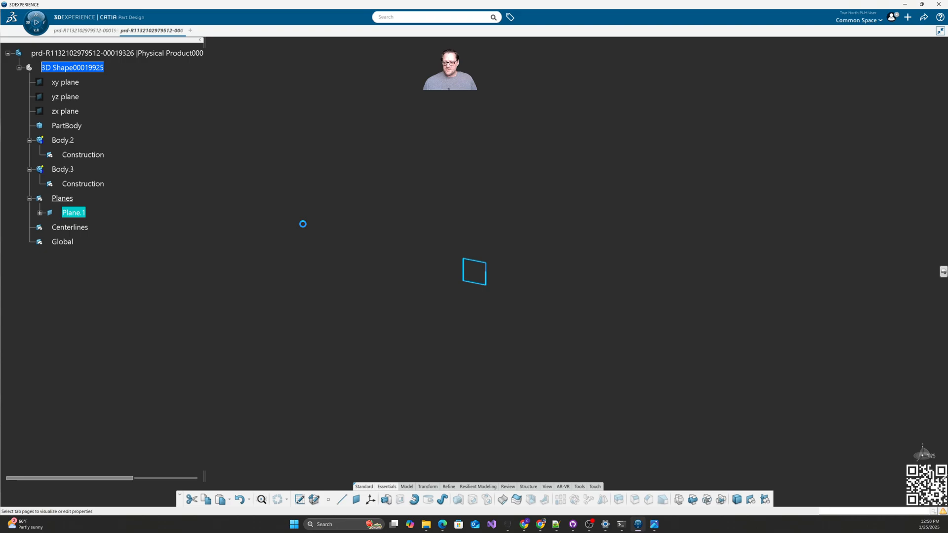
left_click(393, 222)
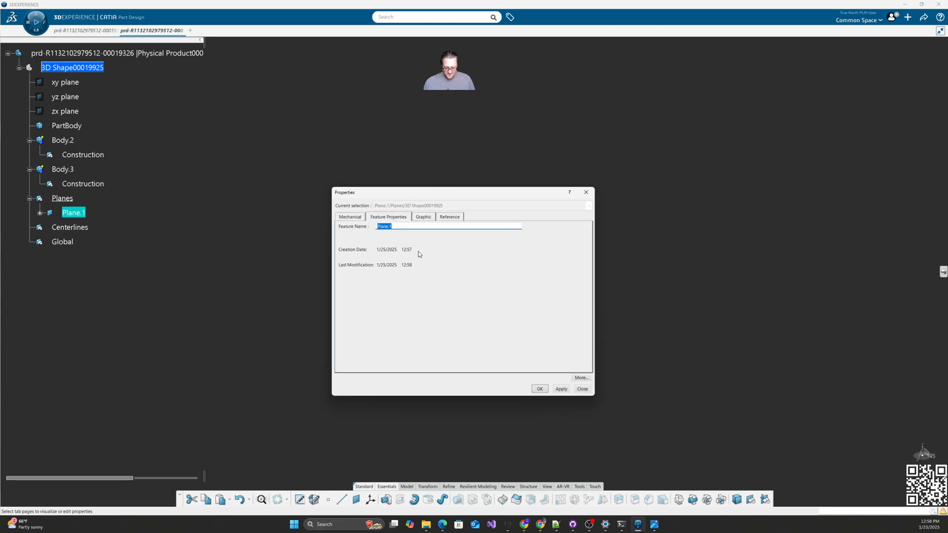
type("X")
key("Return")
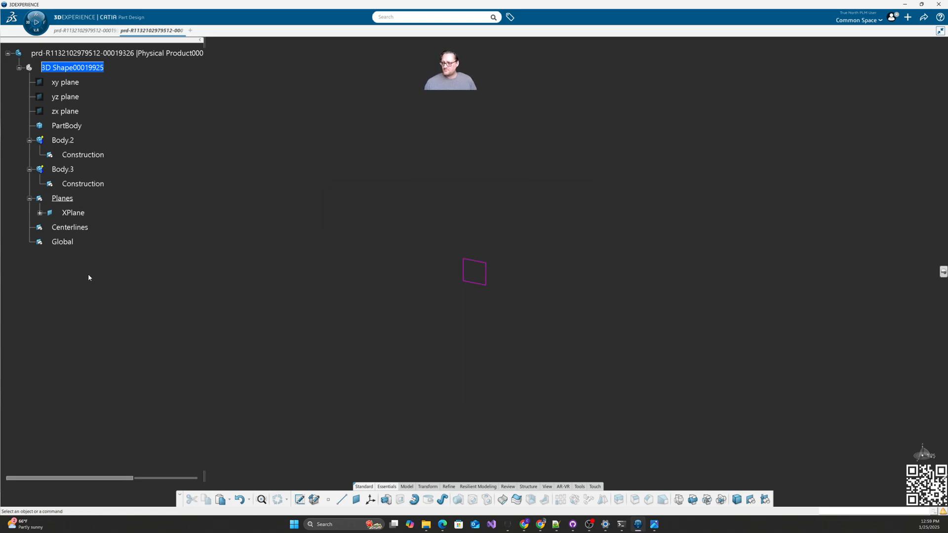
Step: Create a plane by equation y = 0 (A=0, B=1, C=0, D=0)
left_click(356, 499)
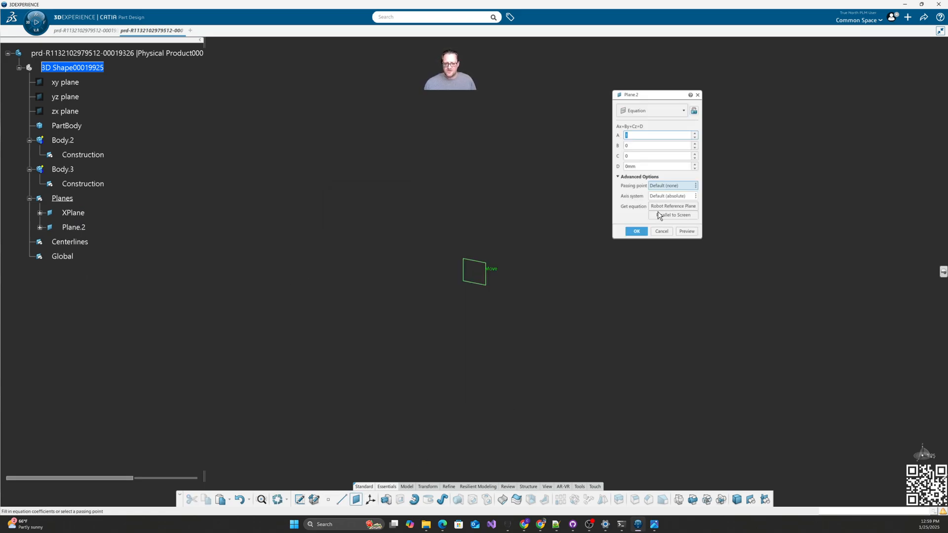
key("Tab")
type("1")
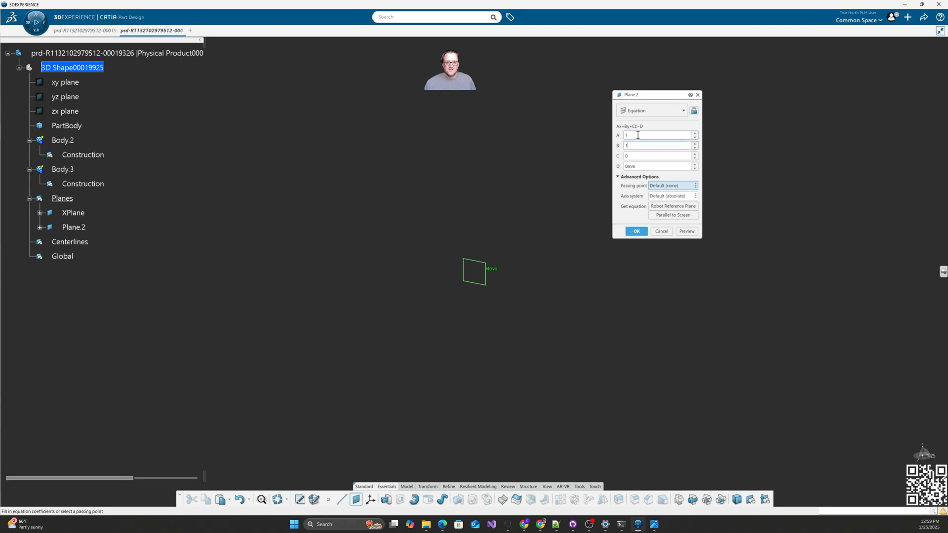
double_click(637, 136)
type("0")
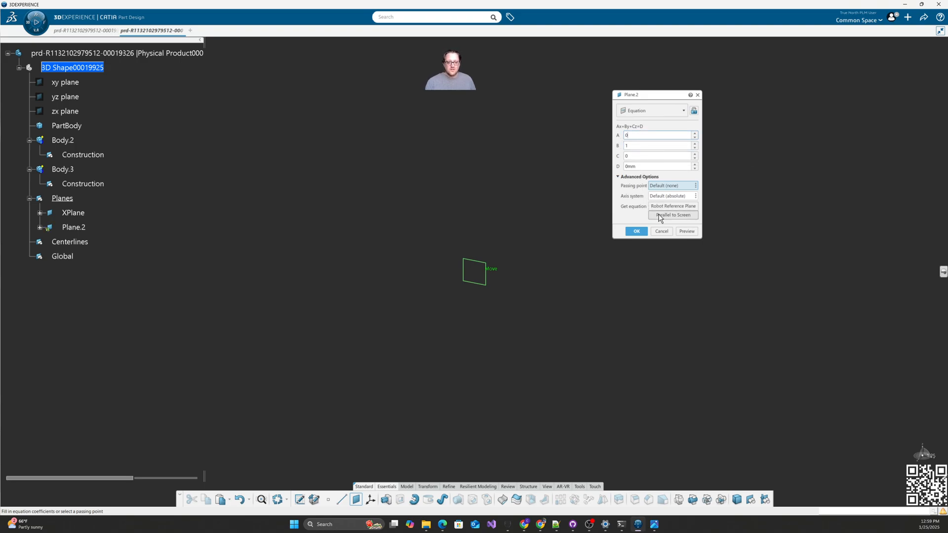
left_click(636, 231)
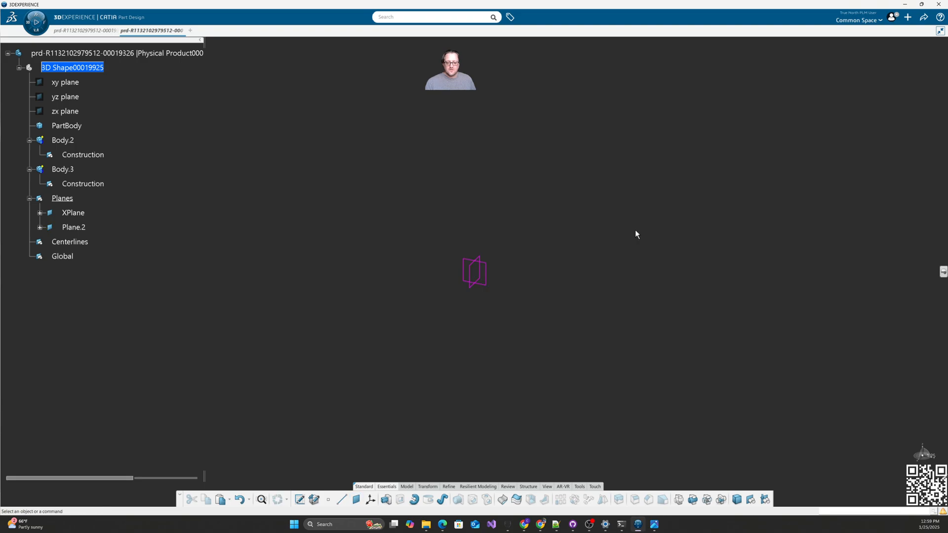
Step: Rename the new Plane.2 to YPlane in its properties
right_click(75, 228)
left_click(92, 259)
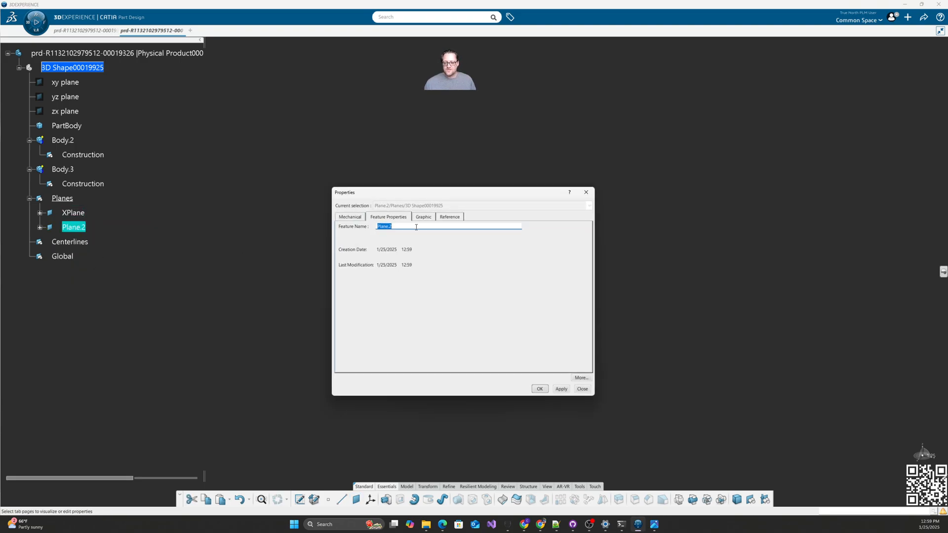
type("Y")
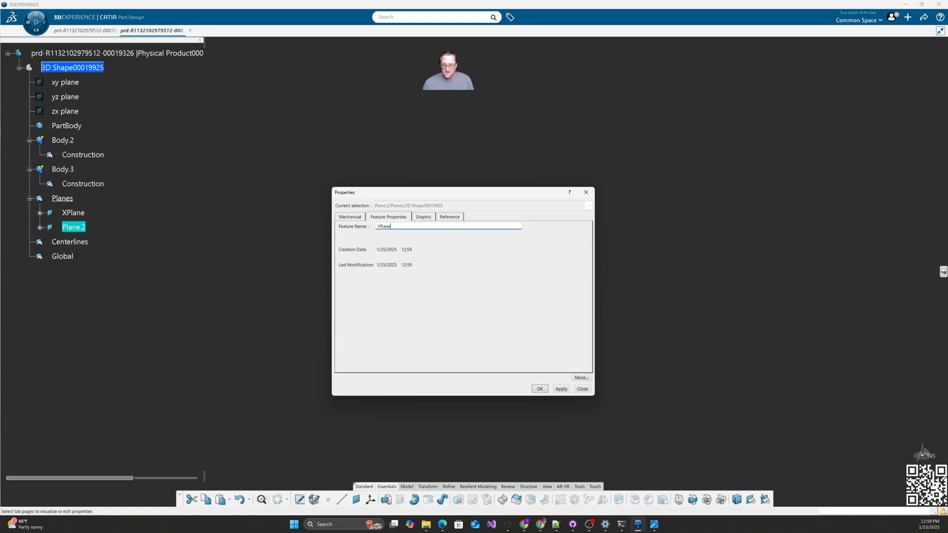
key("Return")
Step: Move XPlane and YPlane together into the Global geometrical set
left_click(177, 215)
left_click(77, 215)
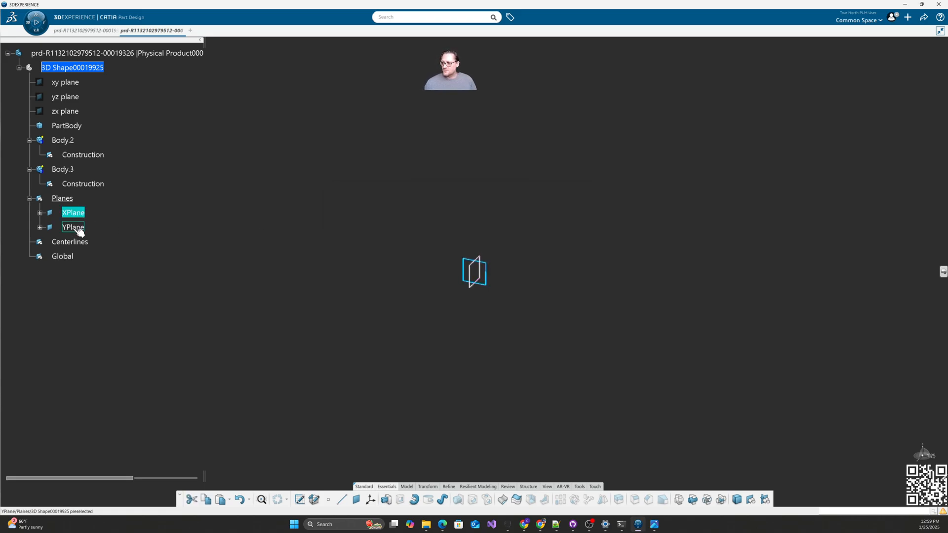
left_click(78, 229, "ctrl")
right_click(78, 229)
mouse_move(118, 427)
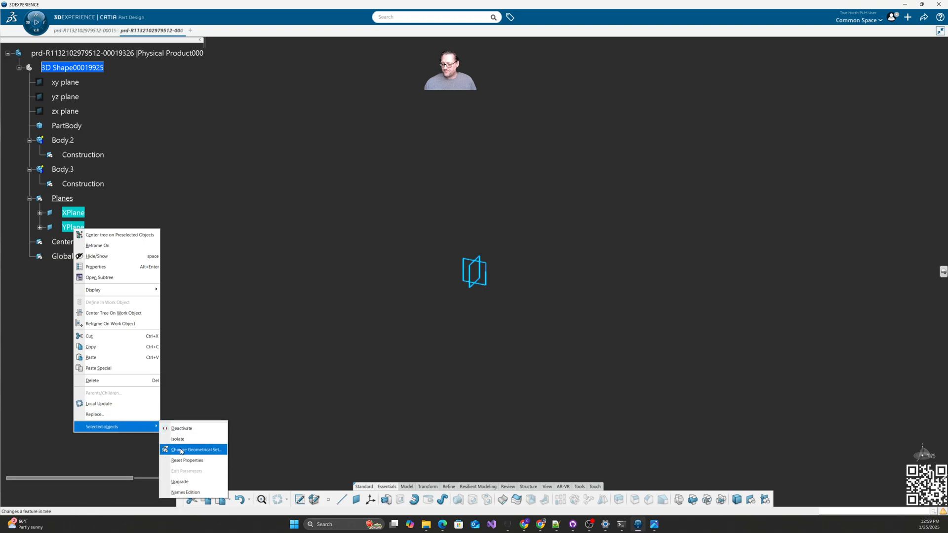
left_click(180, 451)
left_click(67, 257)
key("Return")
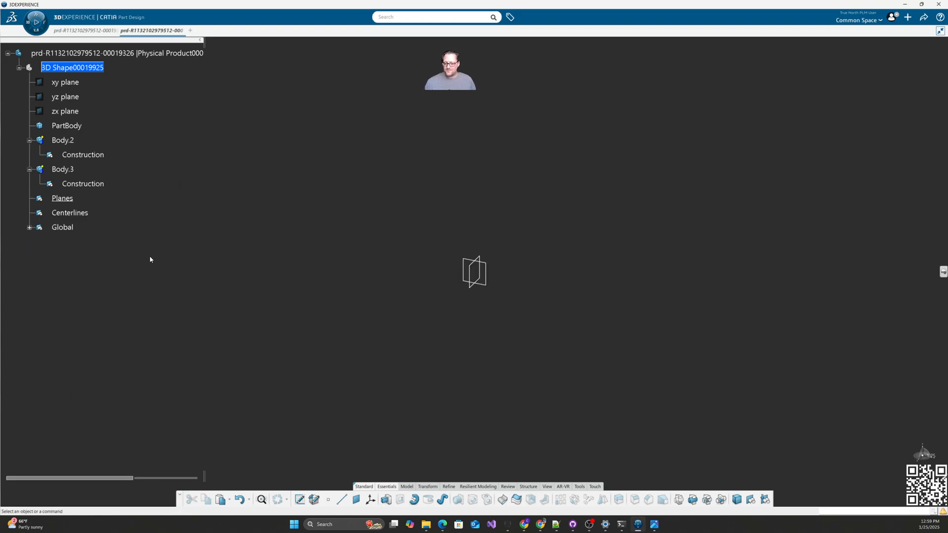
Step: Set the Global set's line colour to cyan, then open the Crank.JPG drawing
right_click(61, 227)
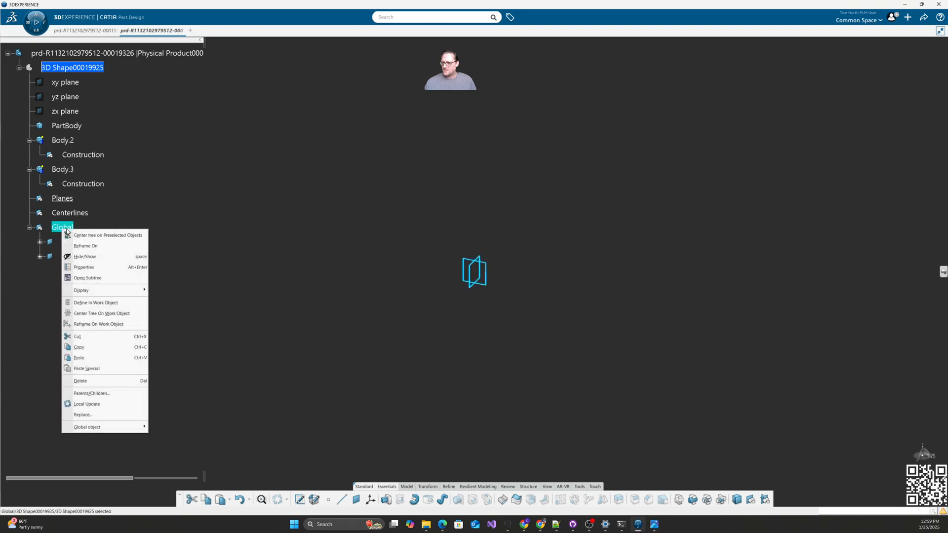
left_click(82, 267)
left_click(425, 218)
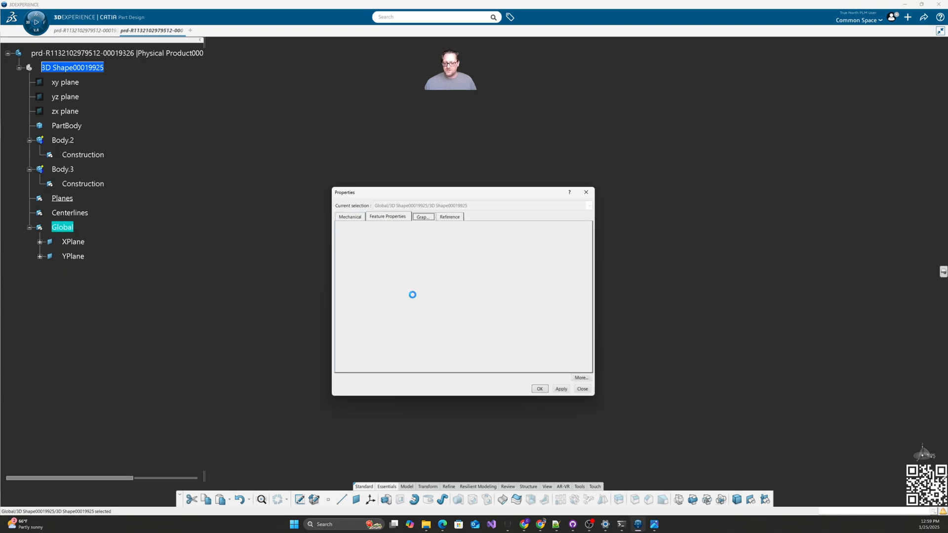
left_click(384, 298)
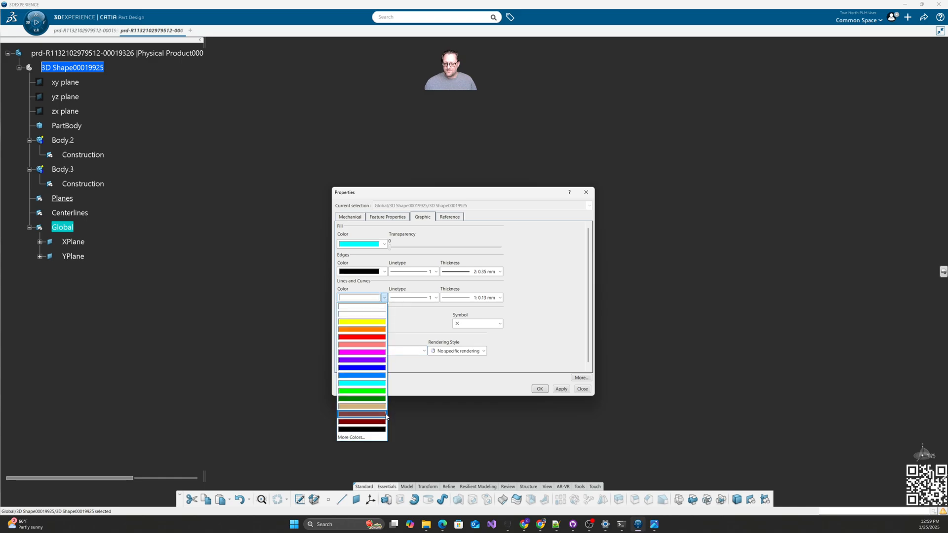
left_click(365, 384)
left_click(540, 389)
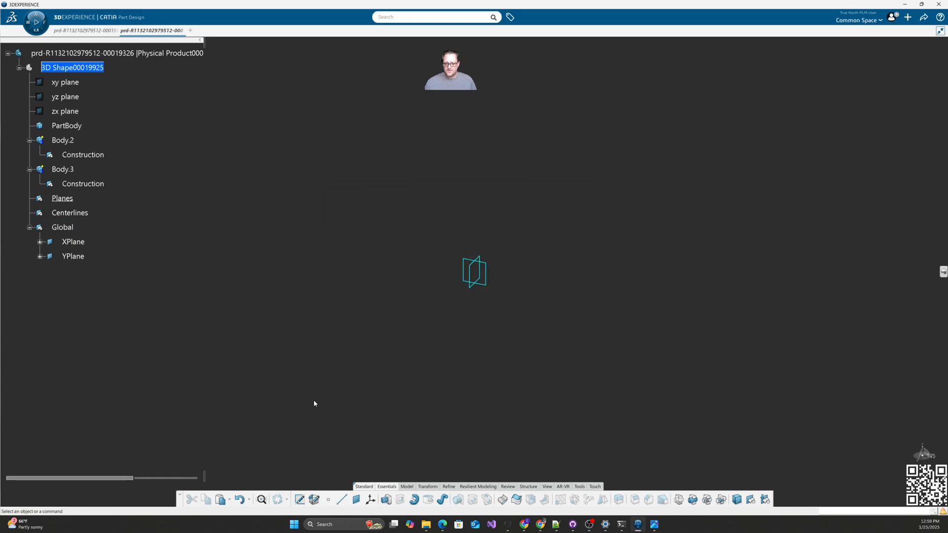
middle_click_drag(314, 404, 393, 356)
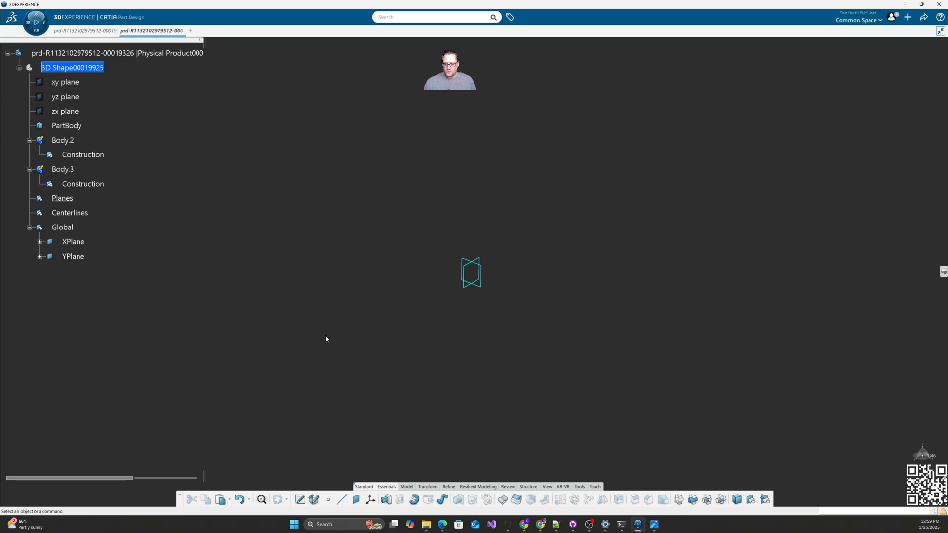
left_click(654, 524)
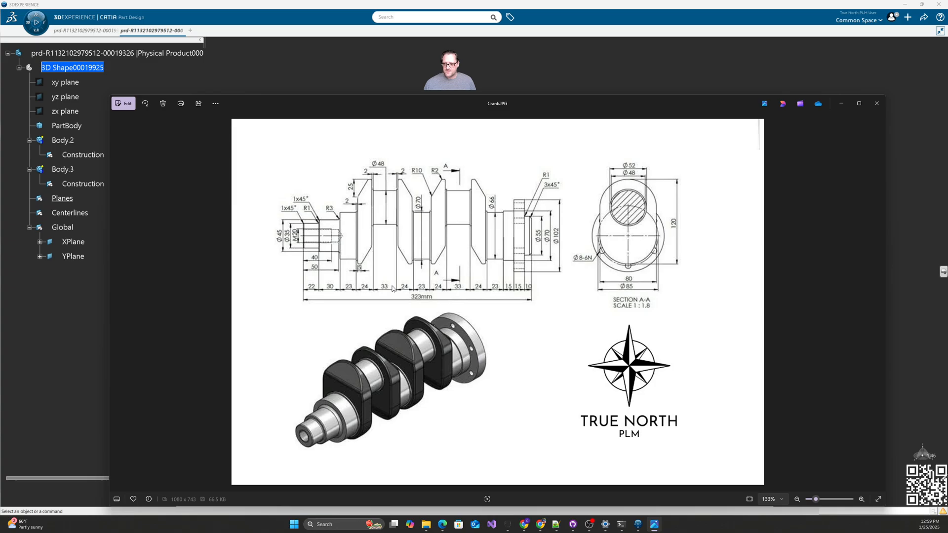
Step: Zoom into the crankshaft drawing's front end, then drag the Photos window off-screen
scroll(386, 265, "up", 5)
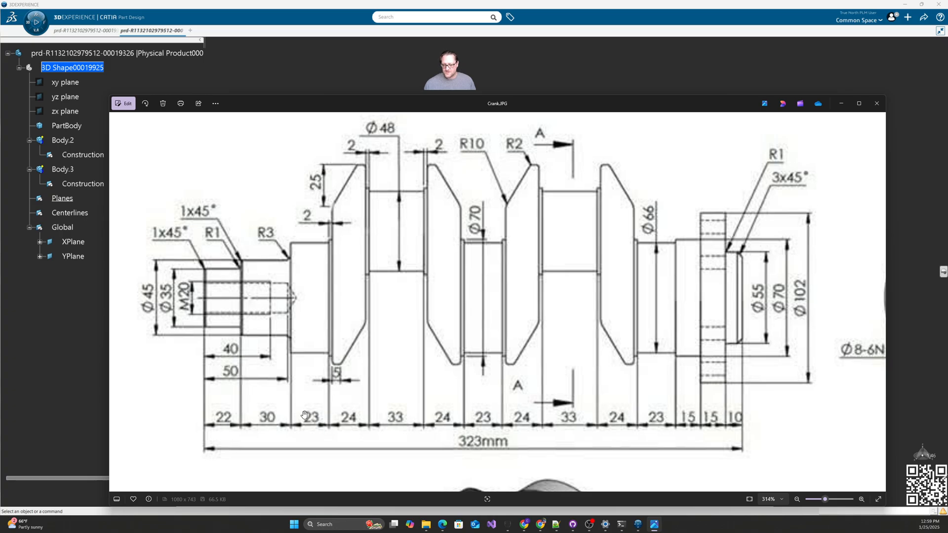
left_click_drag(338, 103, 947, 75)
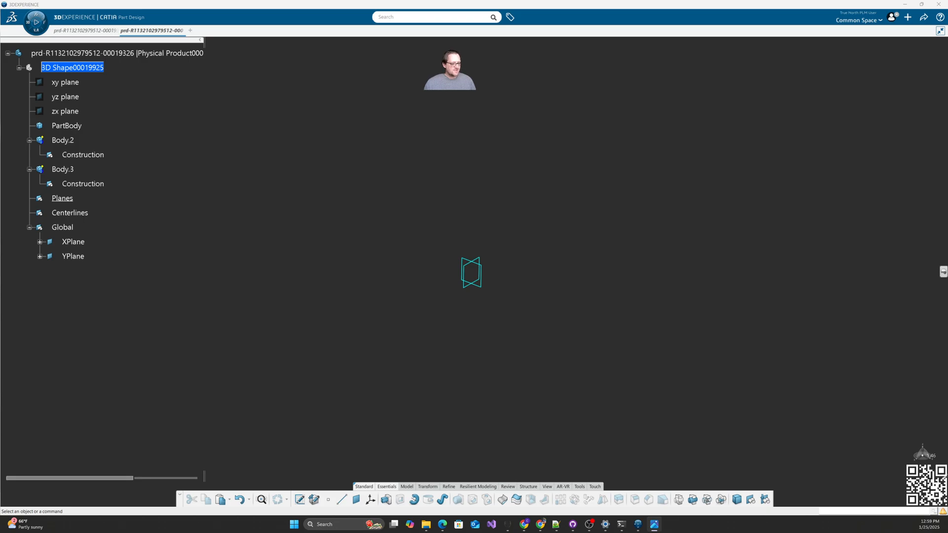
Step: Create offset plane Plane.3 at 22mm from XPlane
left_click(216, 280)
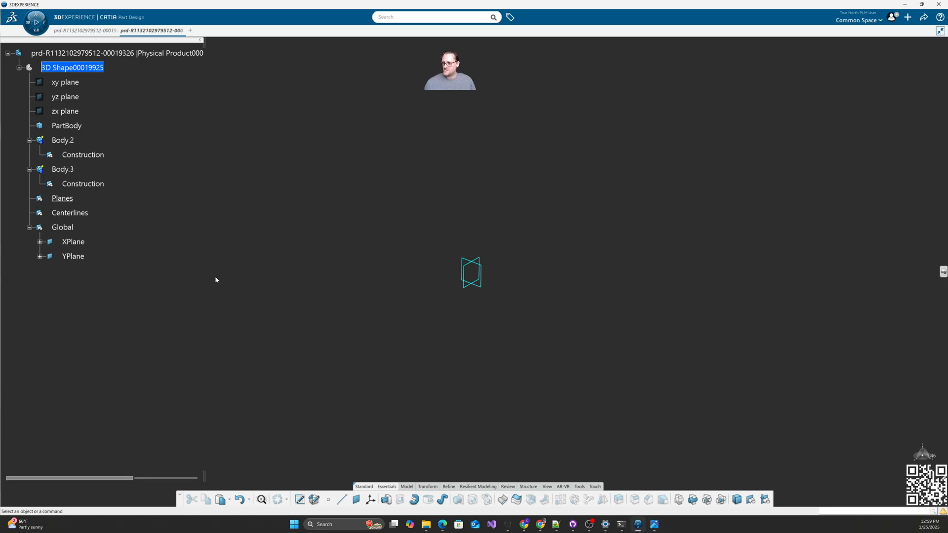
left_click(357, 499)
left_click(634, 111)
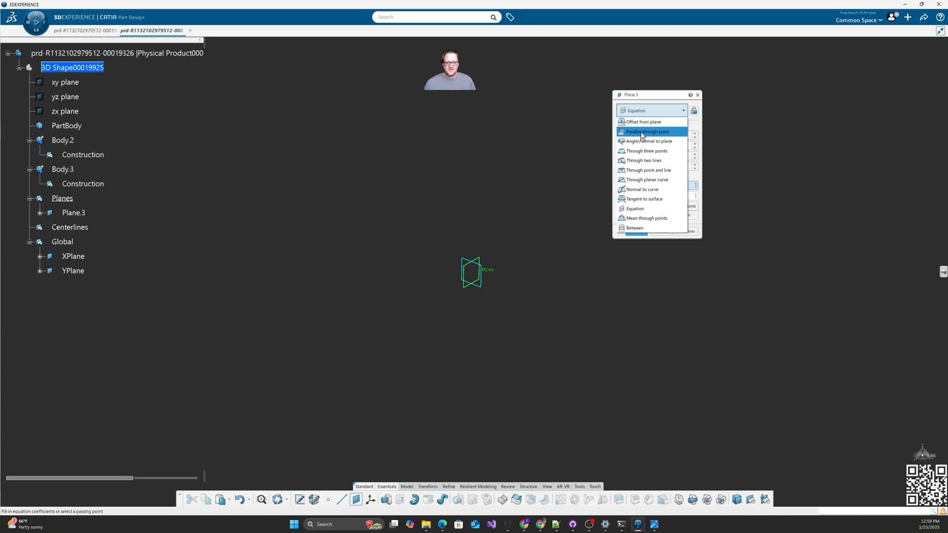
left_click(645, 123)
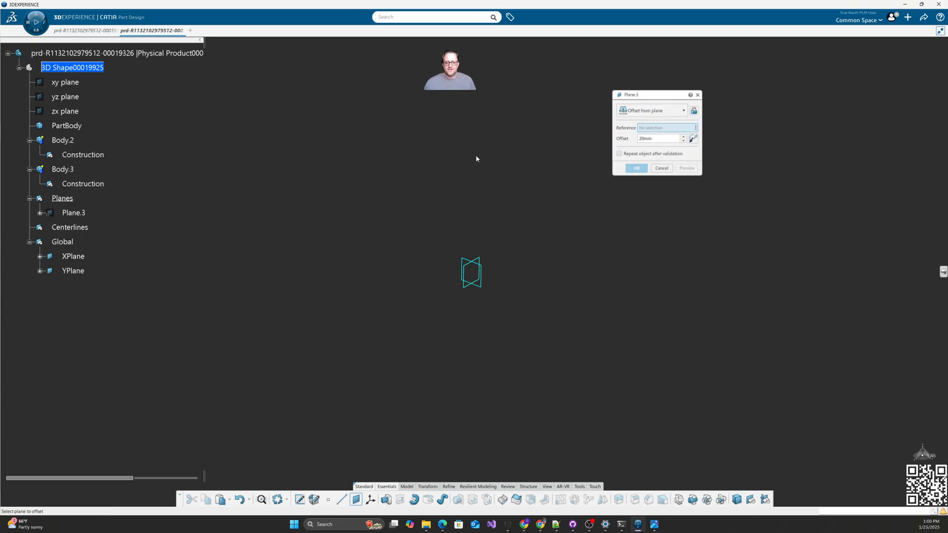
left_click(74, 257)
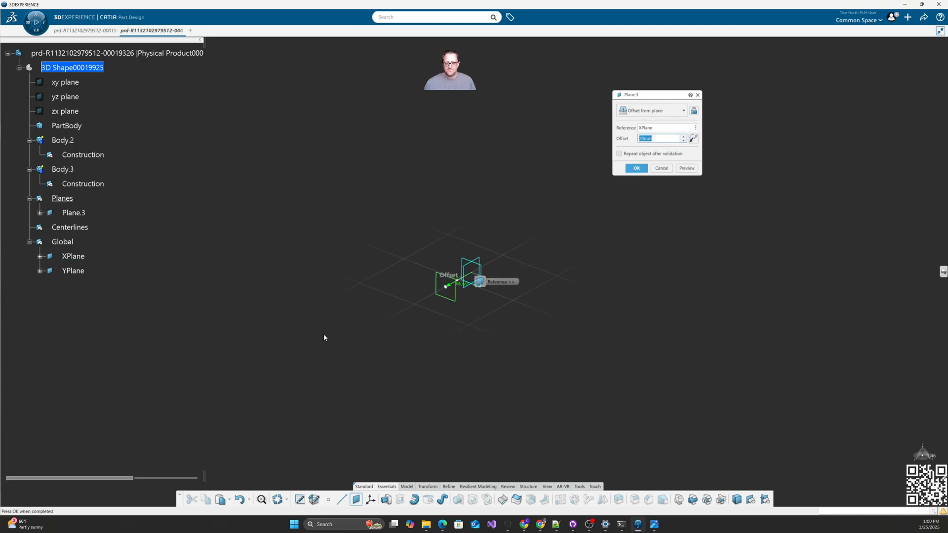
middle_click_drag(324, 336, 475, 338)
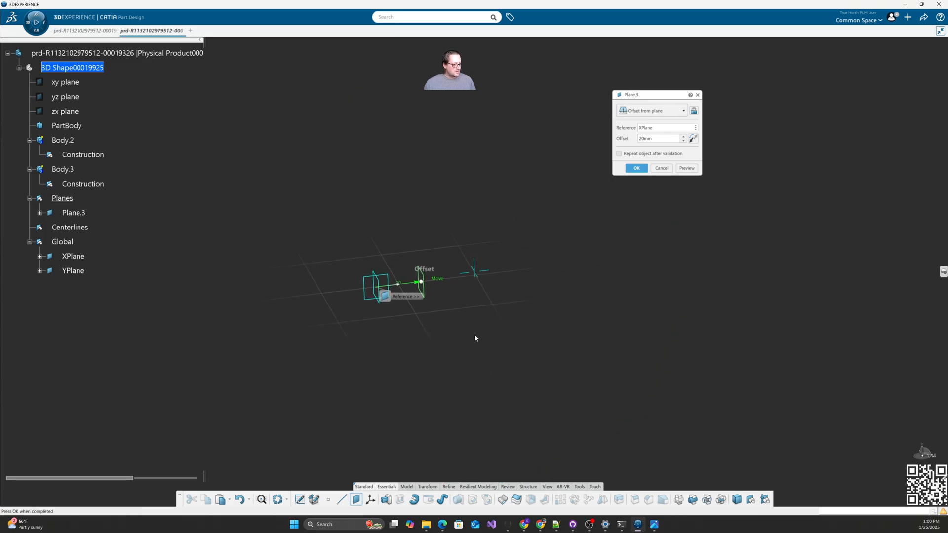
left_click_drag(658, 138, 629, 136)
type("22")
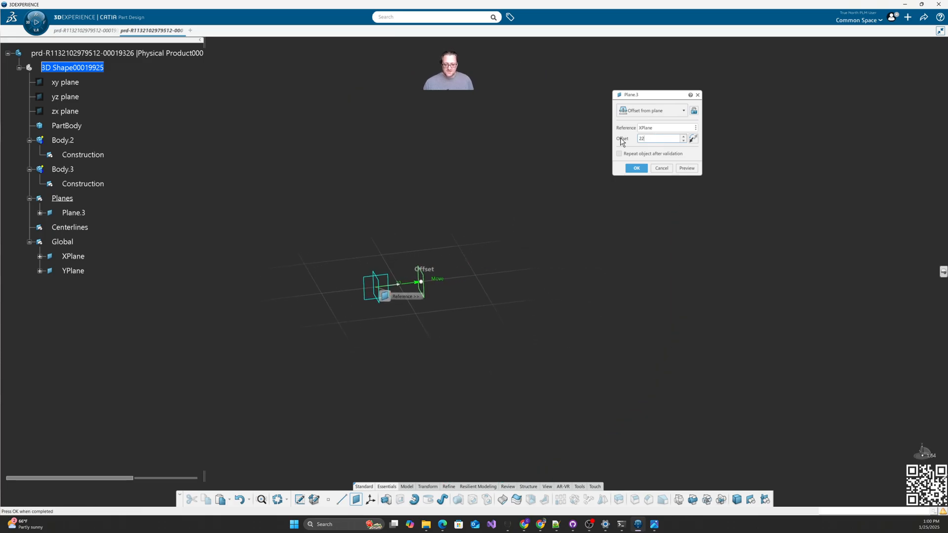
left_click(637, 168)
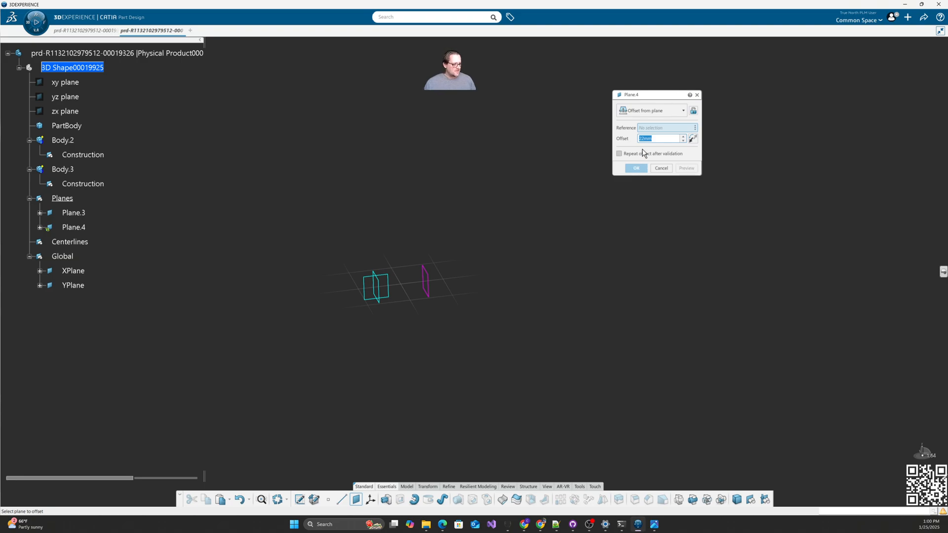
Step: Add Plane.4 at 30mm from Plane.3 and Plane.5 at 25mm from Plane.4
type("30")
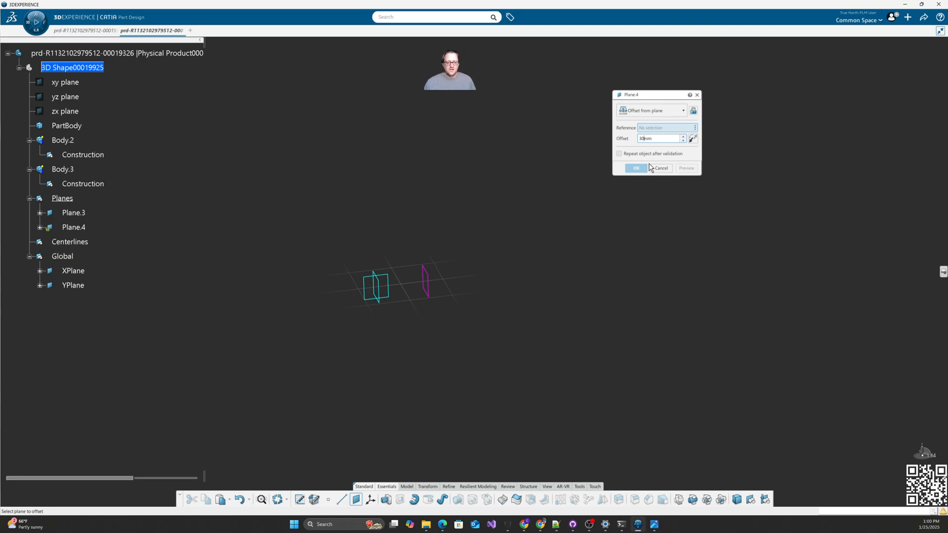
left_click(433, 290)
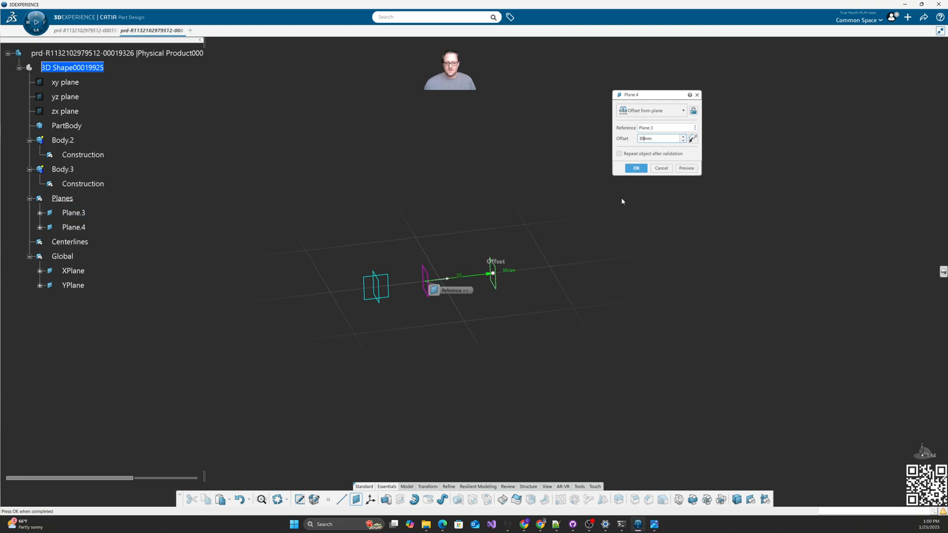
left_click(636, 168)
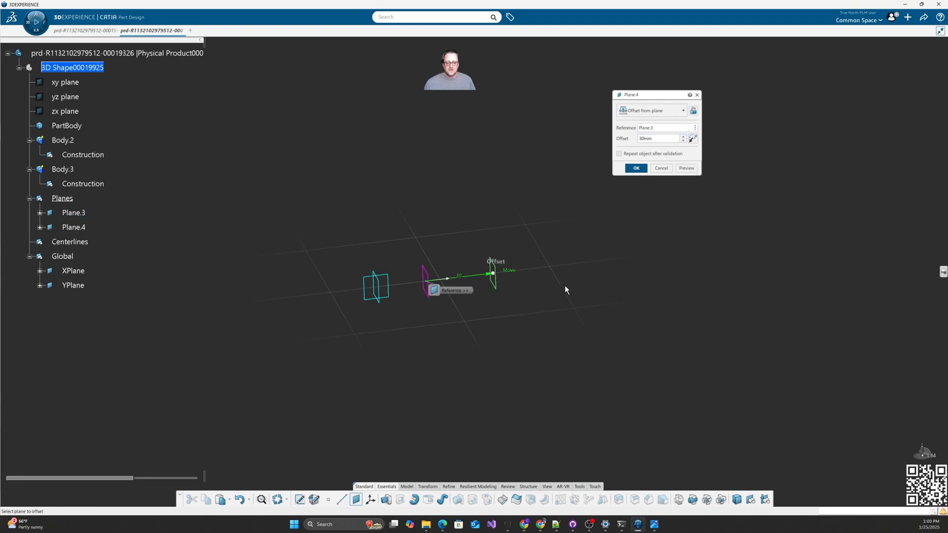
left_click(491, 275)
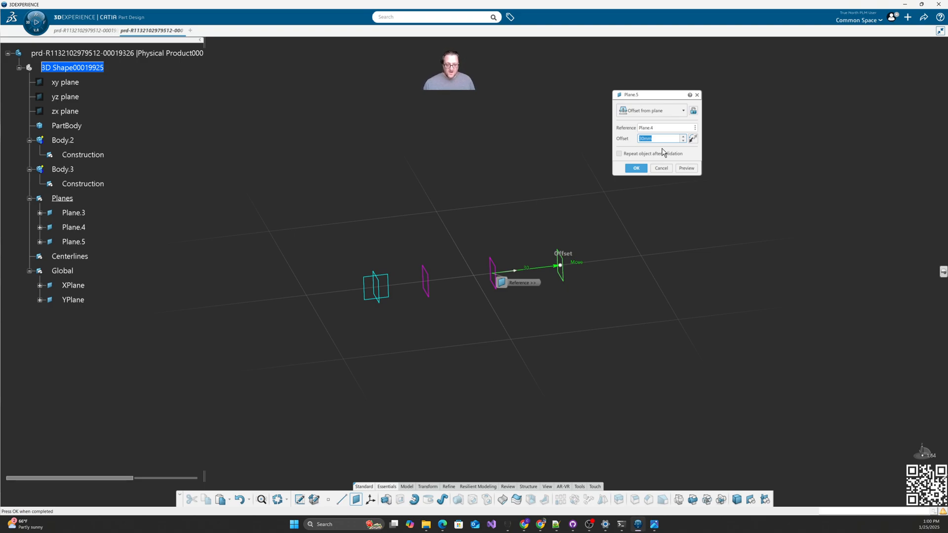
type("25")
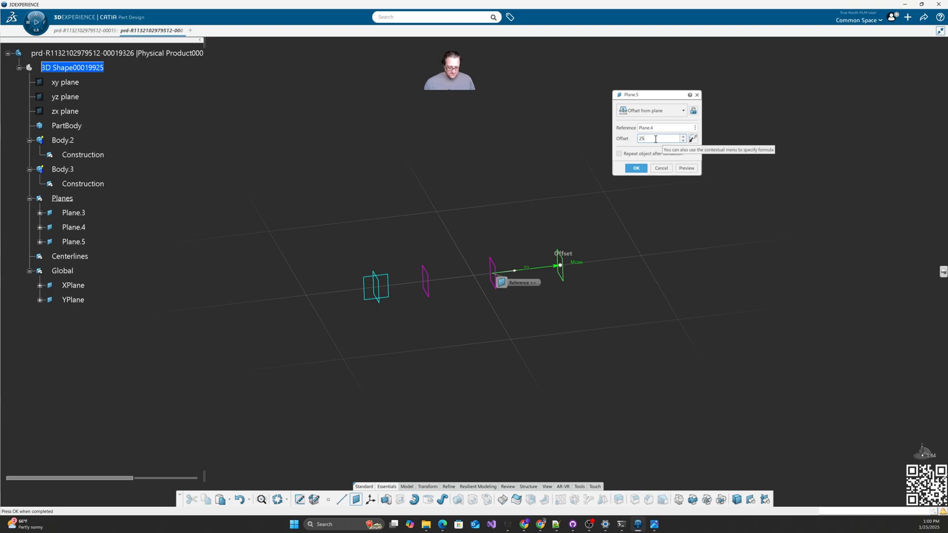
left_click(636, 169)
Step: Add Plane.6 at -2mm from Plane.5, and Plane.7 also offset from Plane.5
left_click(547, 265)
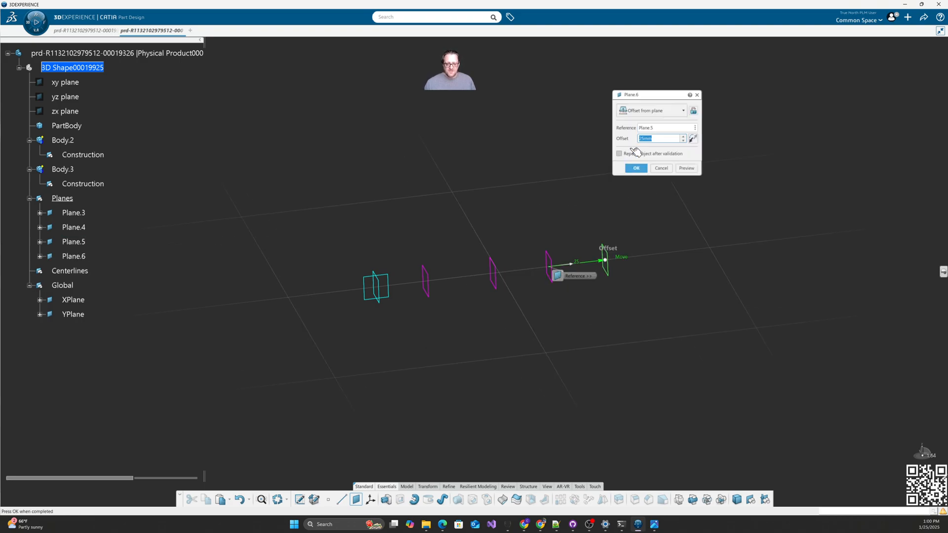
key("BackSpace")
type("-2")
left_click(636, 168)
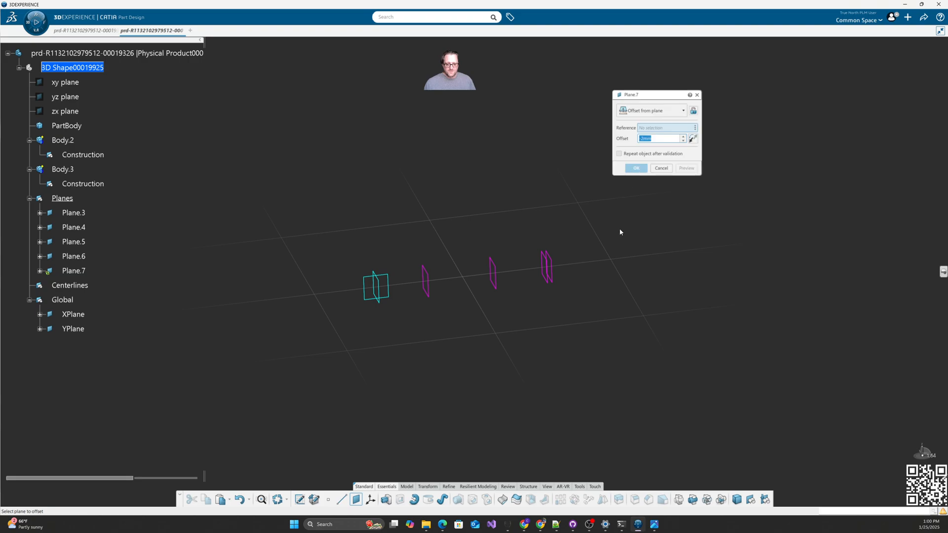
middle_click_drag(630, 302, 567, 317)
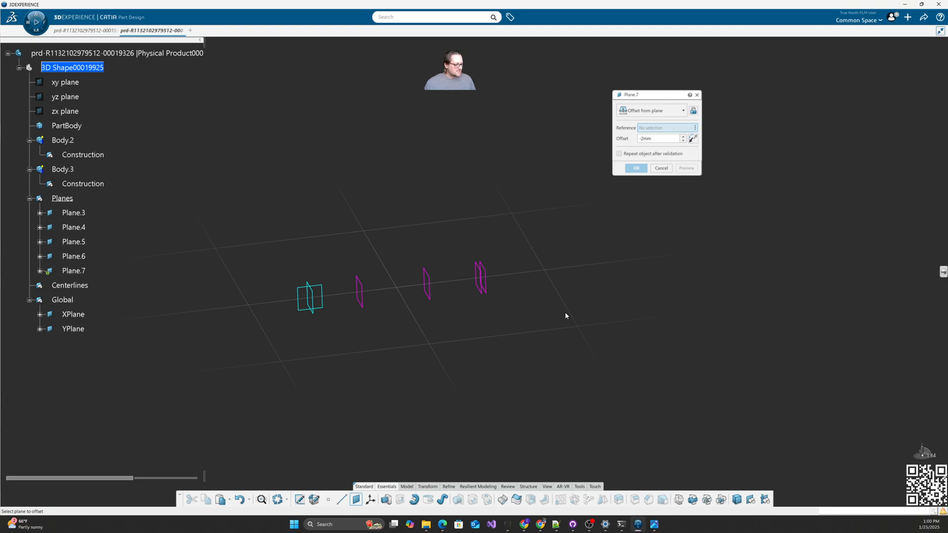
left_click(492, 288)
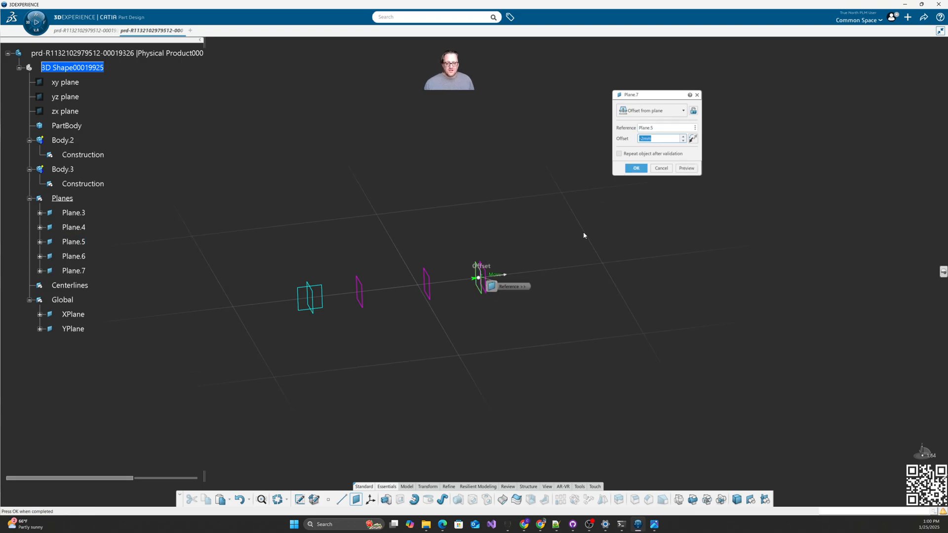
key("Return")
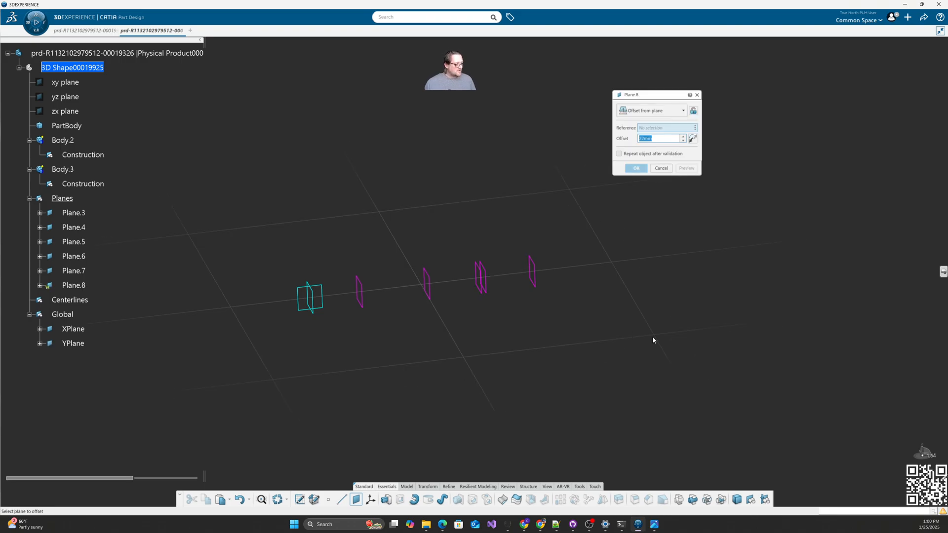
Step: Add Plane.8 at 37mm from Plane.7 and Plane.9 from Plane.7, discarding an extra plane
left_click(540, 277)
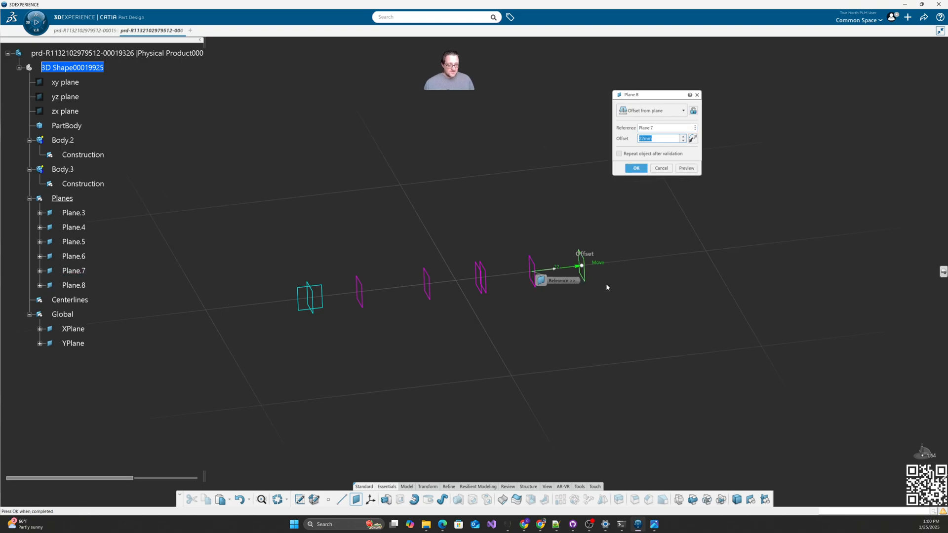
type("37")
key("Return")
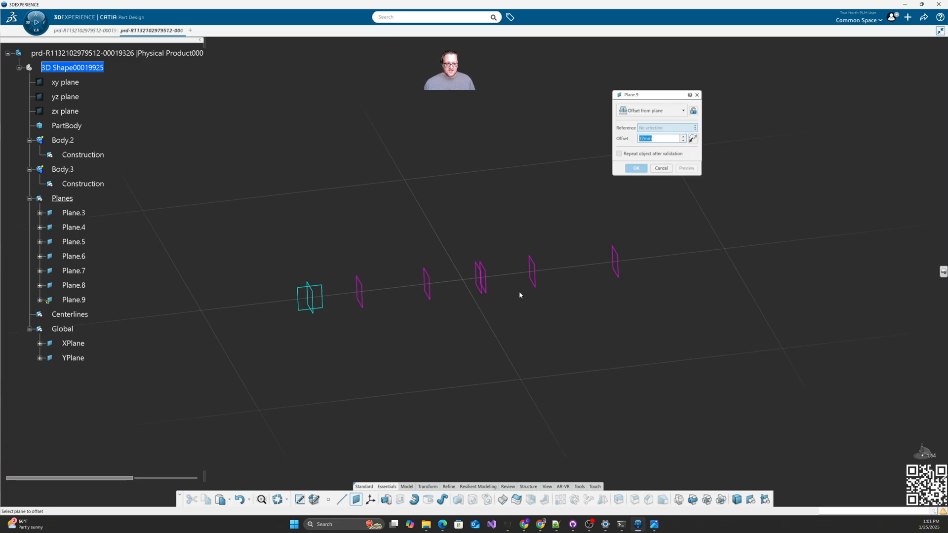
left_click(533, 272)
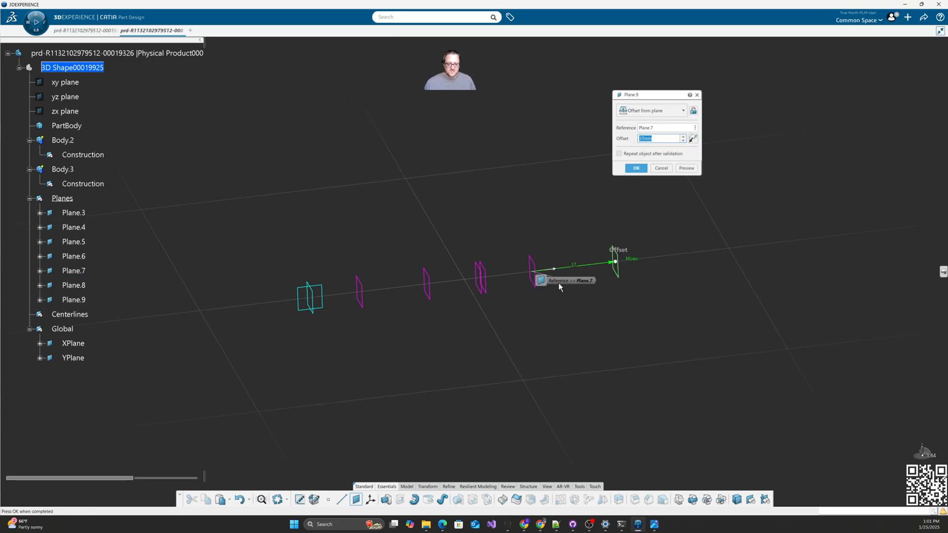
key("Return")
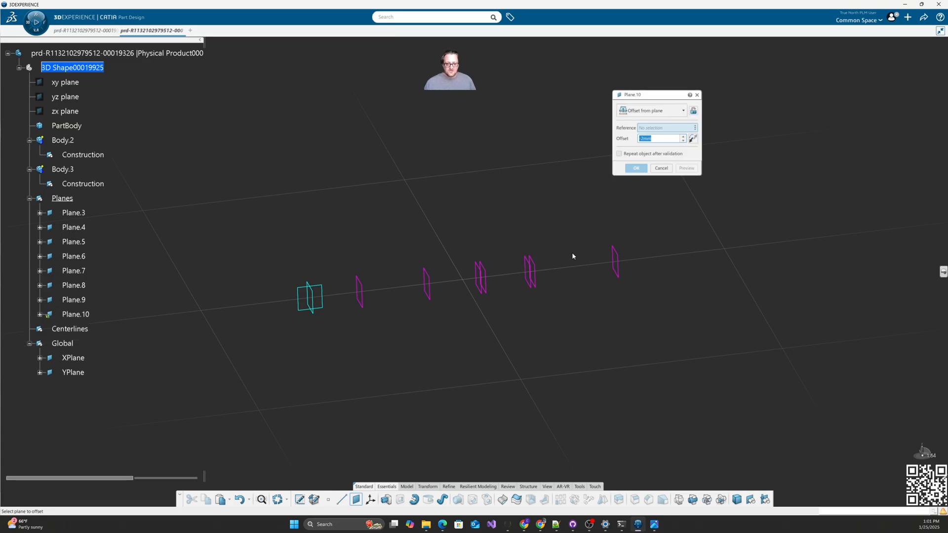
left_click(661, 169)
double_click(530, 282)
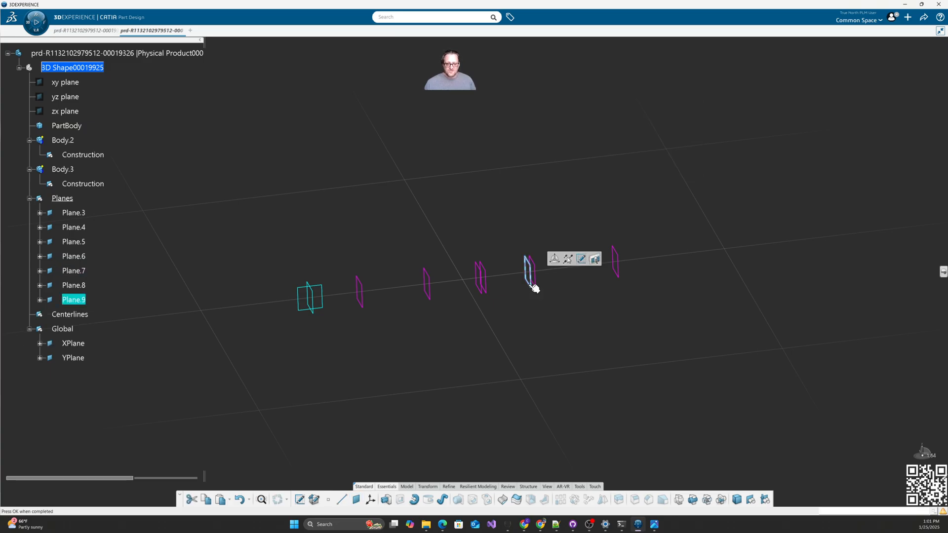
key("Return")
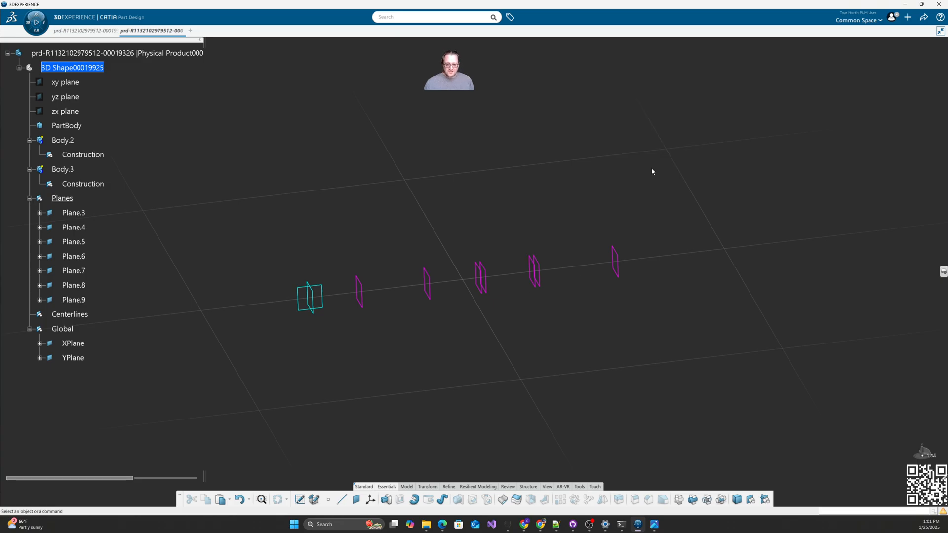
Step: Add Plane.10 at -2mm from Plane.8, then bring the crankshaft drawing into view
left_click(356, 500)
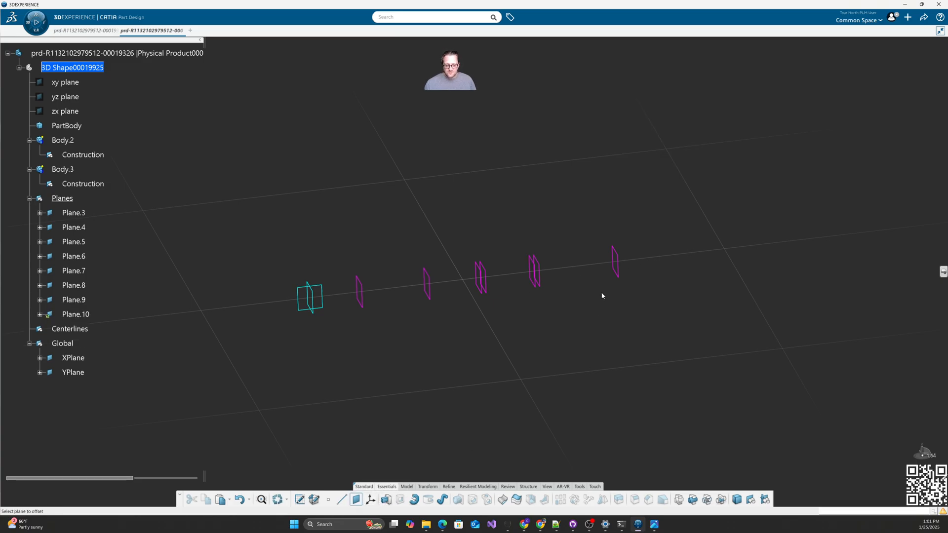
left_click(615, 274)
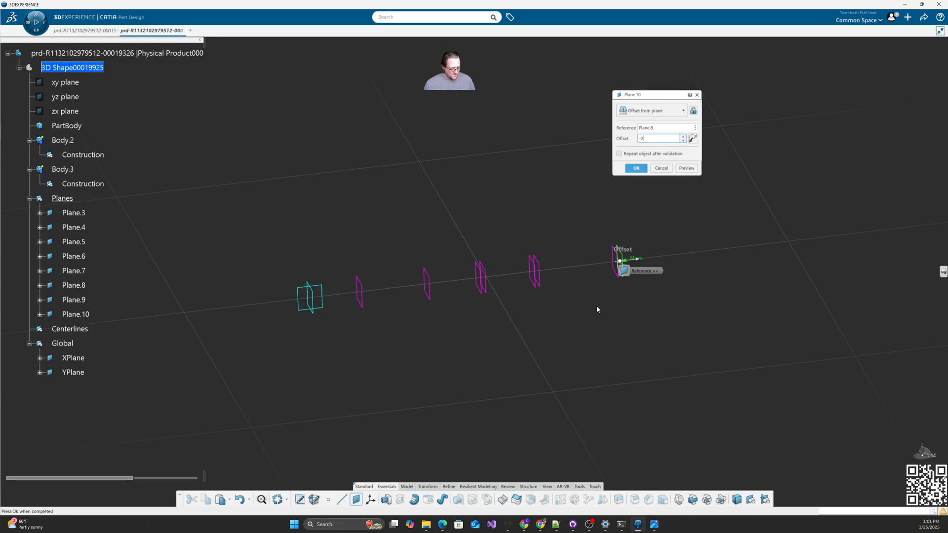
key("Return")
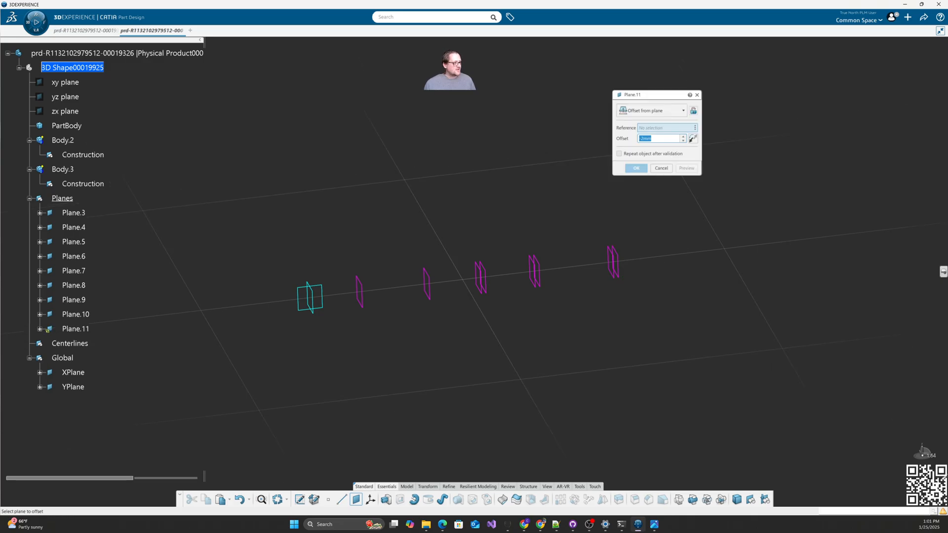
key("alt+Tab")
left_click_drag(947, 60, 440, 20)
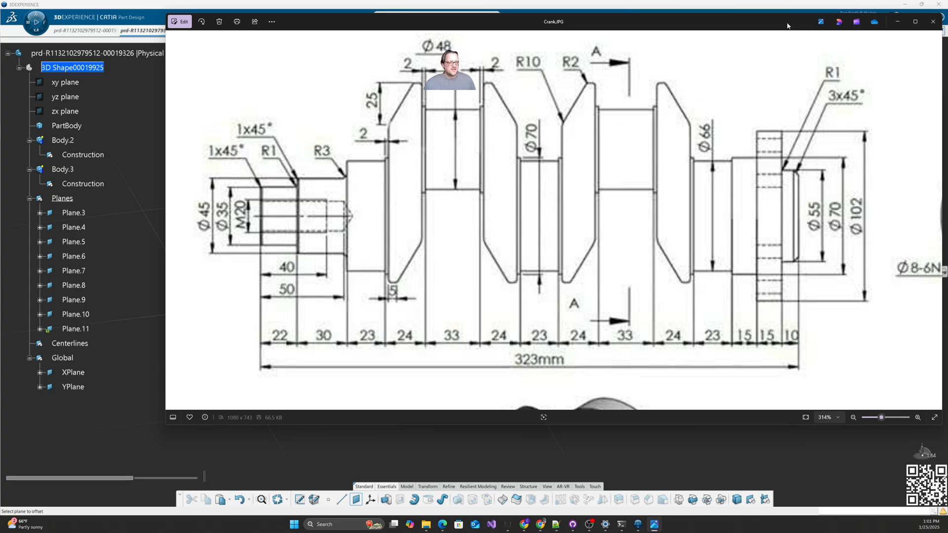
Step: Slide the Crank.JPG drawing window off to the right after reading the section lengths
left_click_drag(789, 24, 947, 75)
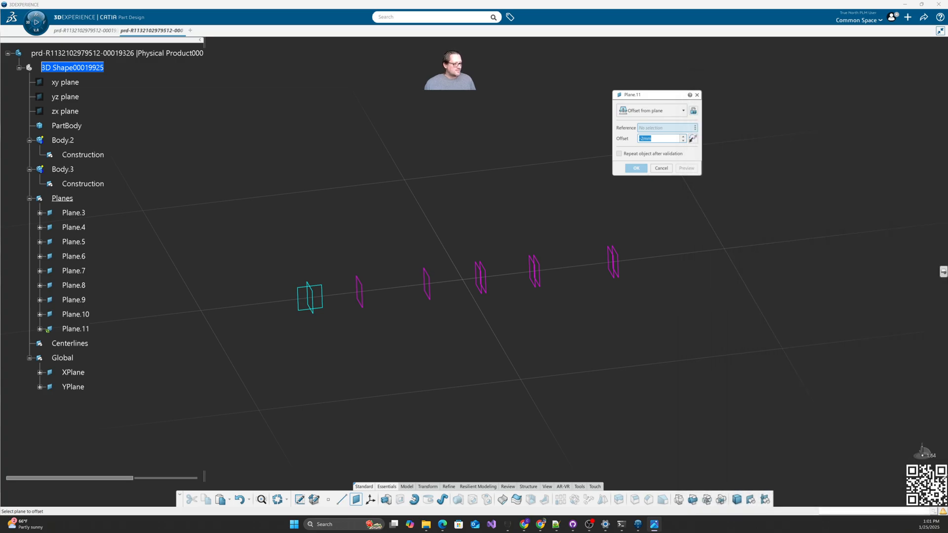
Step: Cancel Plane.11 and review Plane.6 and Plane.5 offsets without changing them
left_click(661, 168)
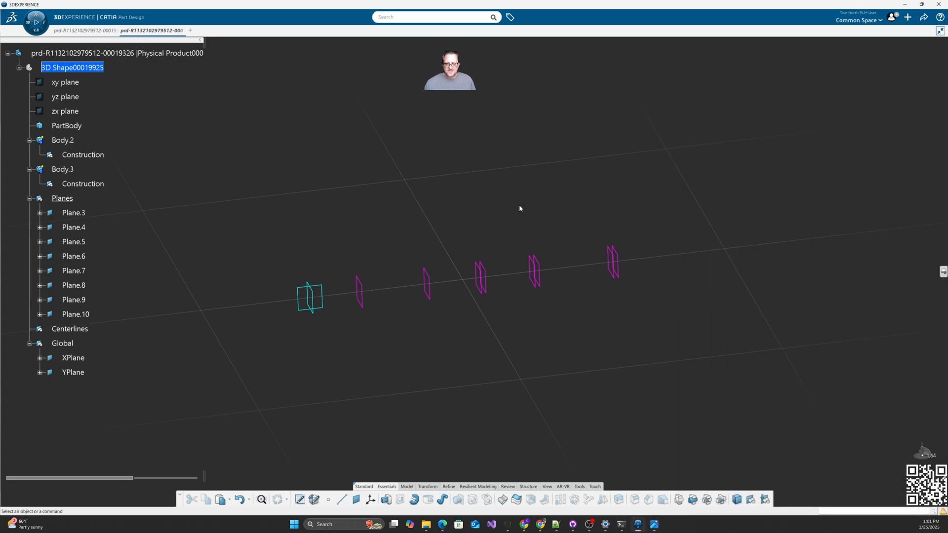
left_click(480, 296)
double_click(481, 300)
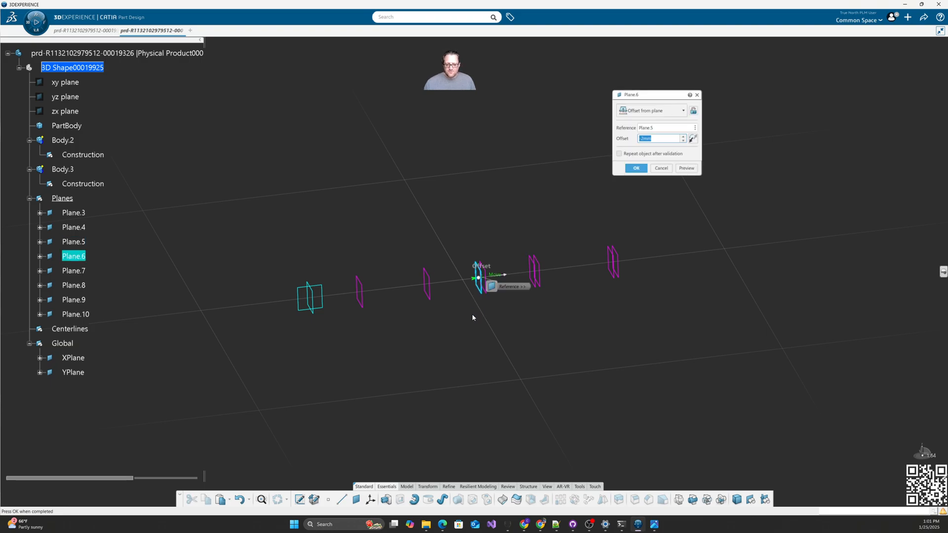
left_click(662, 169)
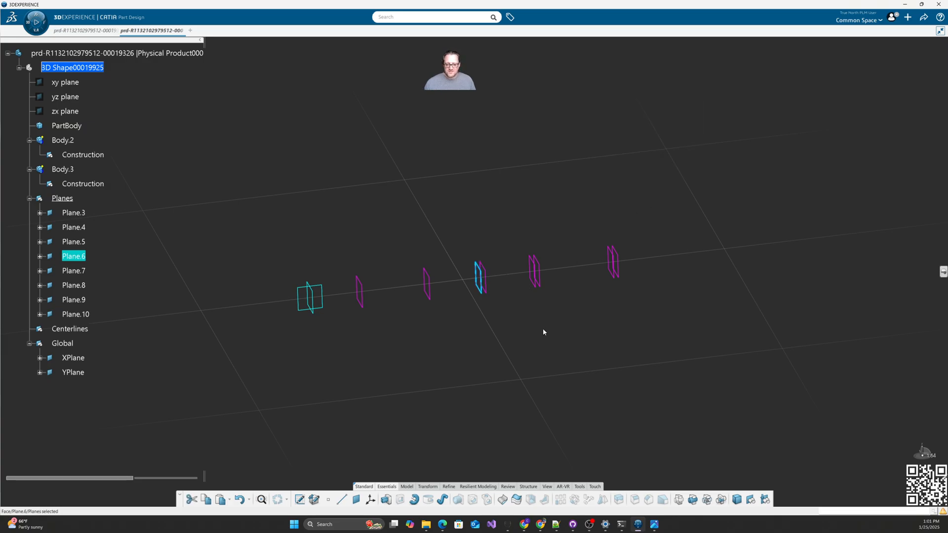
double_click(488, 291)
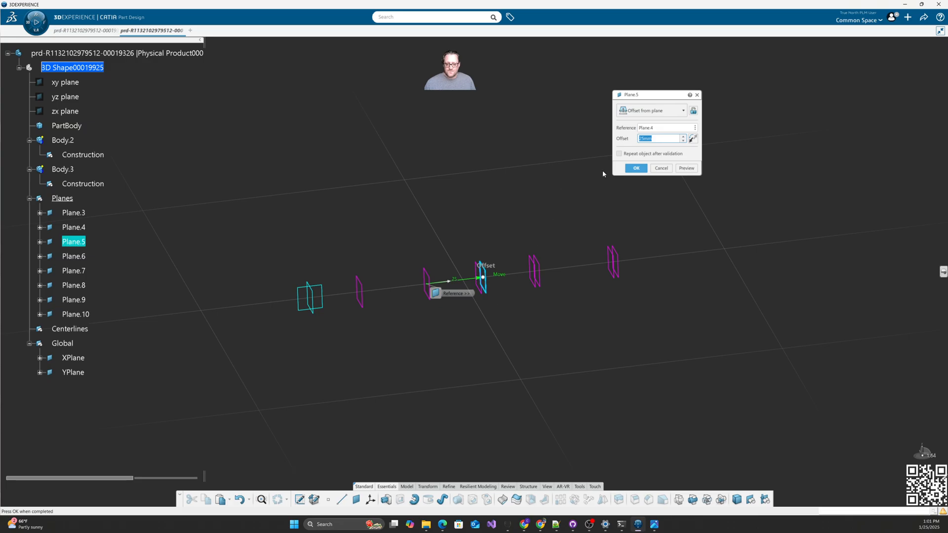
left_click(662, 169)
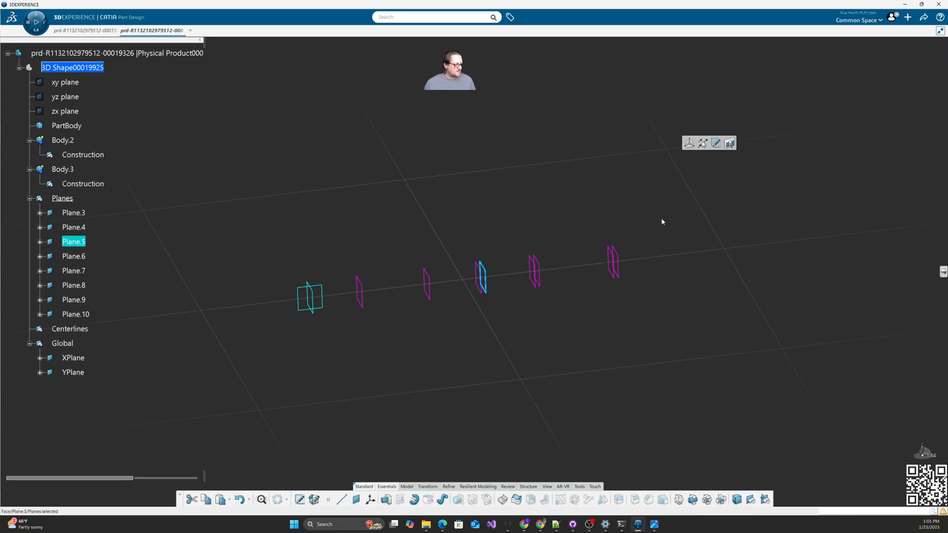
left_click(665, 277)
middle_click_drag(531, 341, 408, 329)
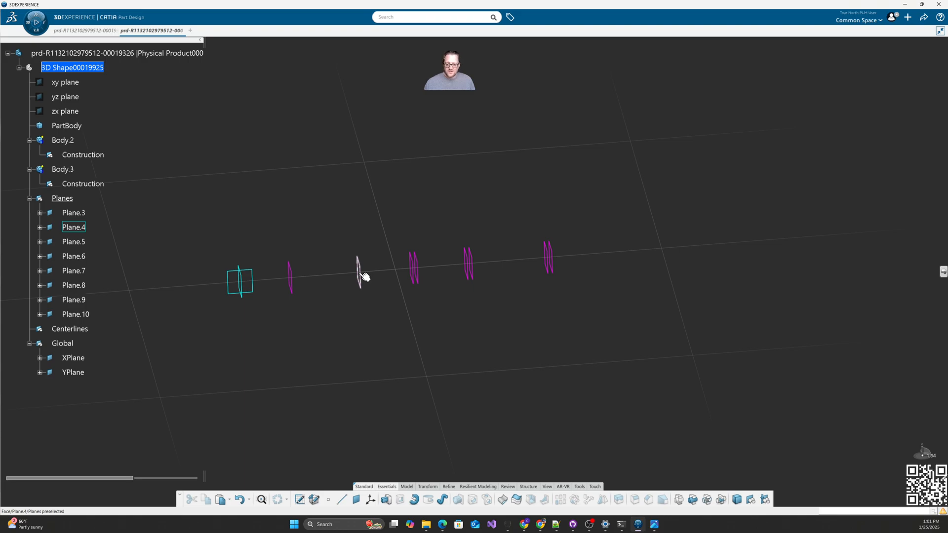
Step: Re-check the offset definitions of Plane.5, Plane.7 and Plane.8, leaving them unchanged
left_click(421, 284)
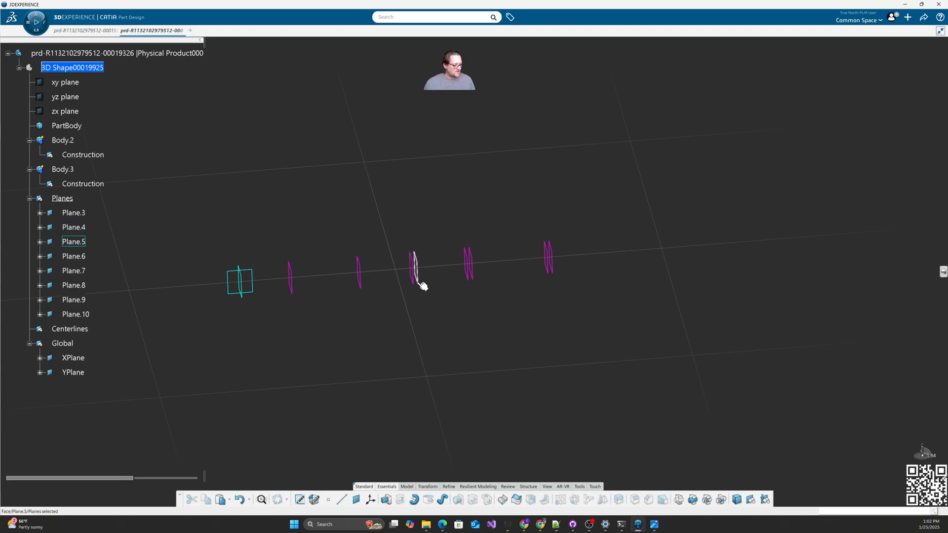
double_click(420, 285)
key("Return")
double_click(472, 281)
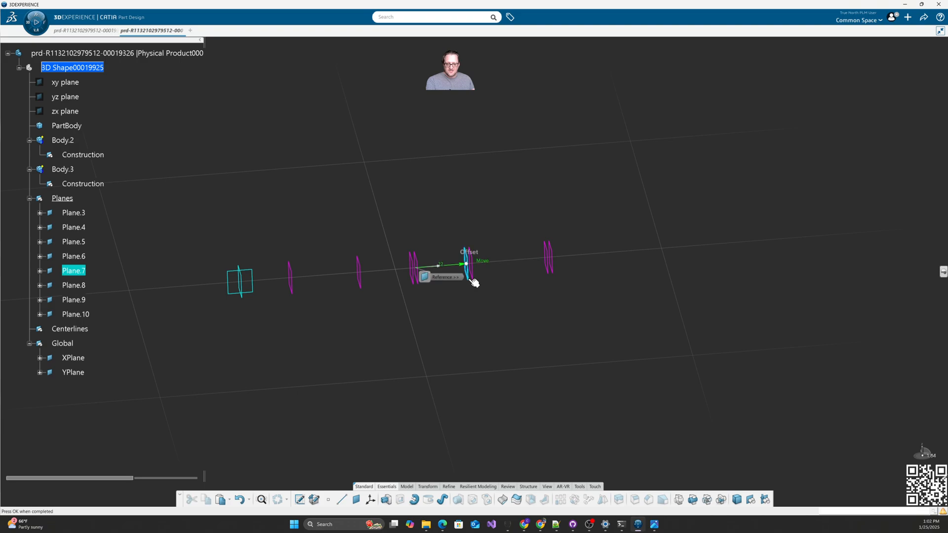
key("Return")
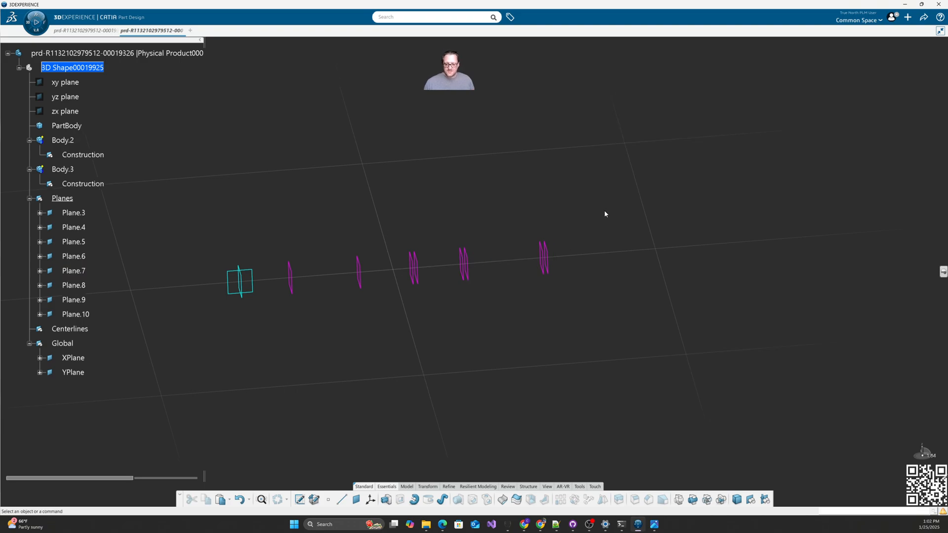
double_click(467, 284)
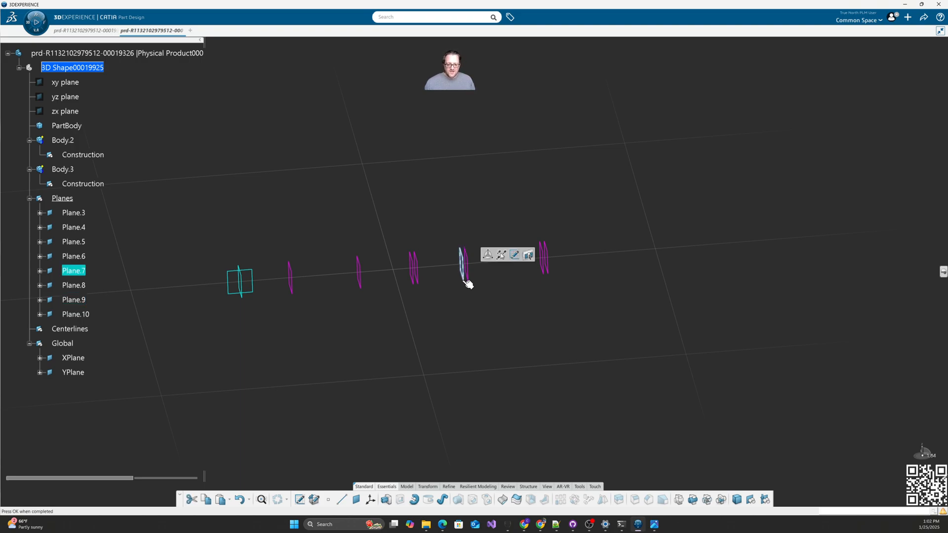
key("Escape")
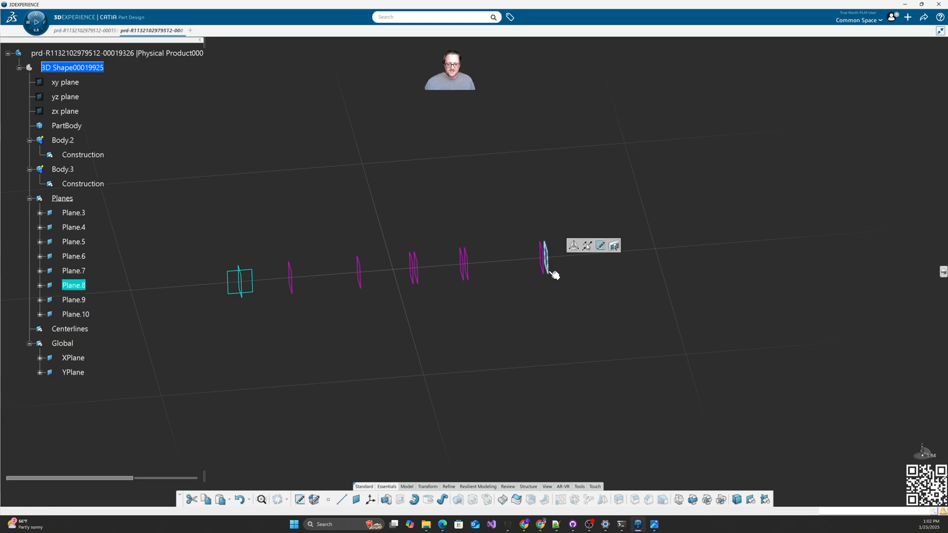
double_click(547, 271)
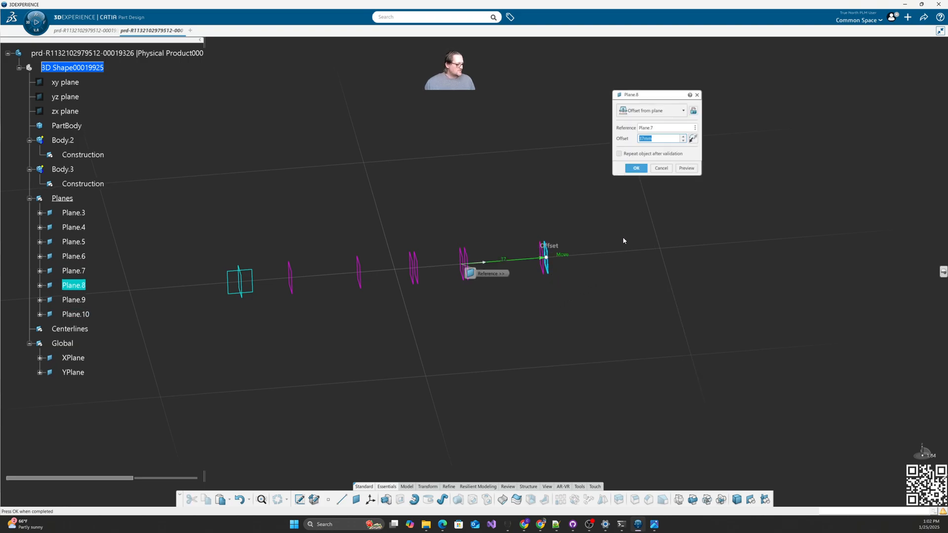
left_click(635, 170)
mouse_move(627, 267)
middle_mouse_down()
mouse_move(592, 339)
mouse_move(550, 353)
mouse_move(567, 348)
mouse_move(524, 324)
middle_mouse_up()
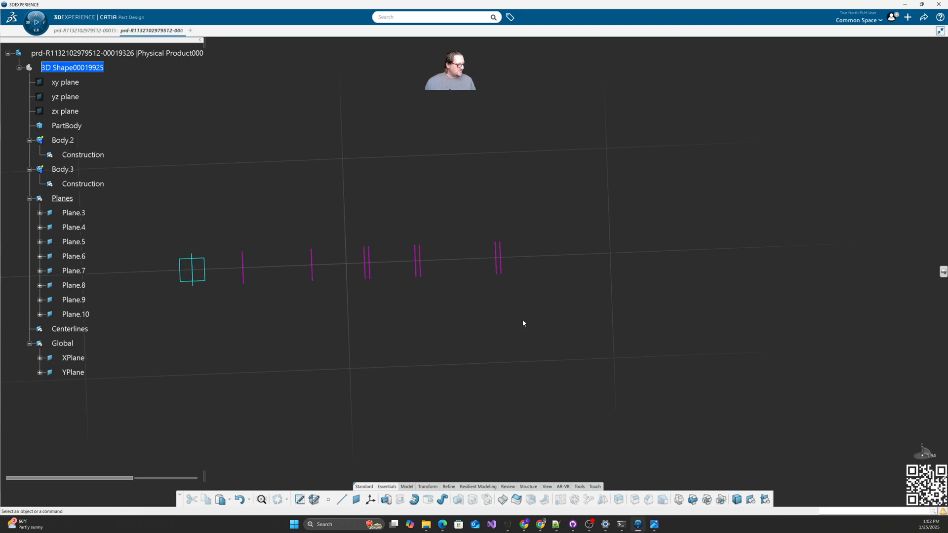
Step: Add a 37mm offset plane from Plane.8 and a 20mm plane from Plane.11
left_click(357, 500)
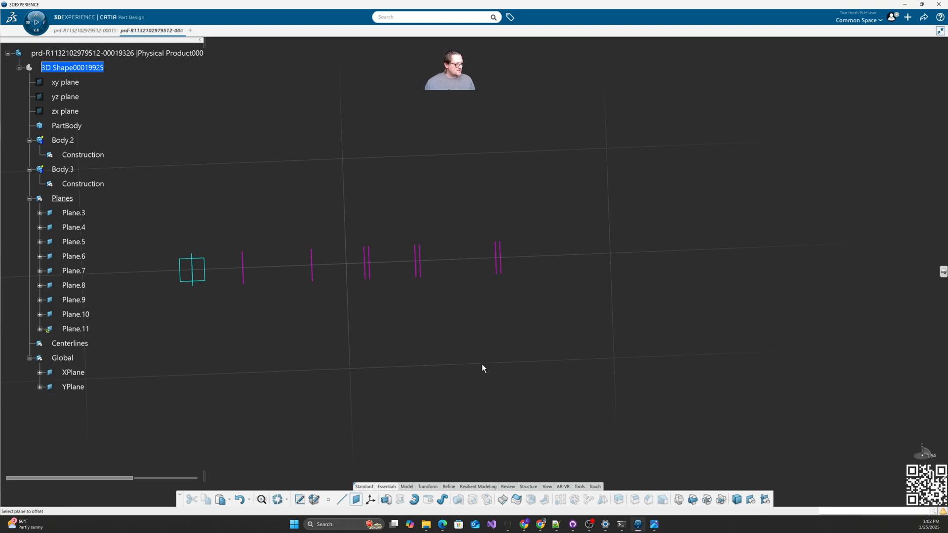
left_click(499, 272)
key("Return")
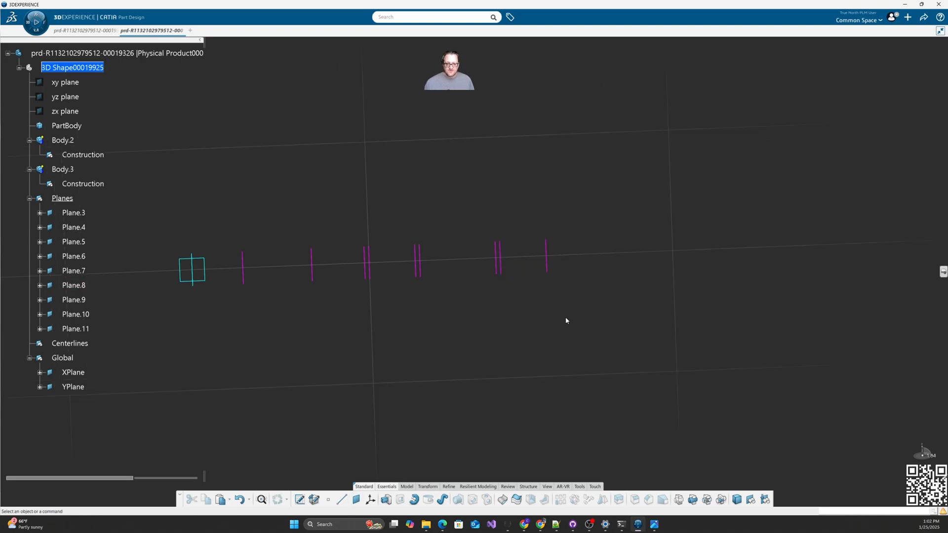
left_click(357, 499)
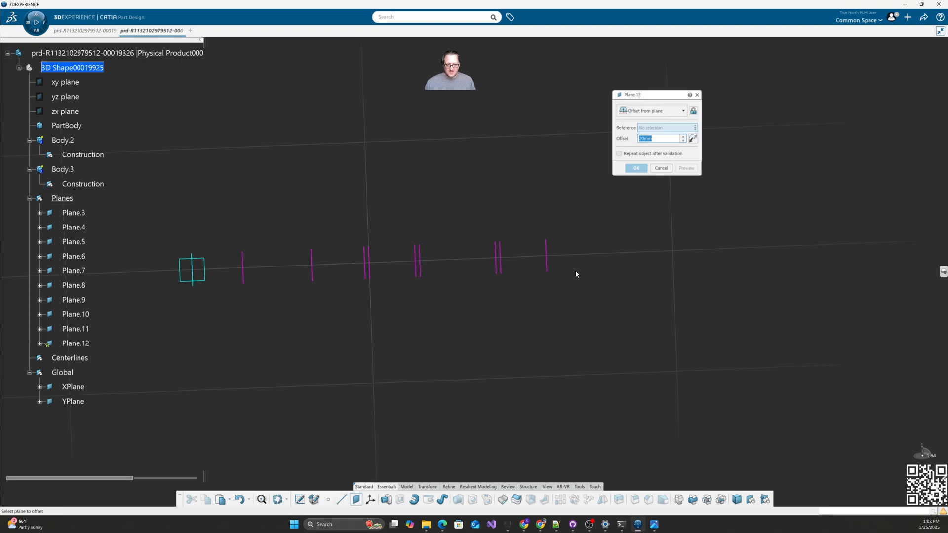
left_click(548, 266)
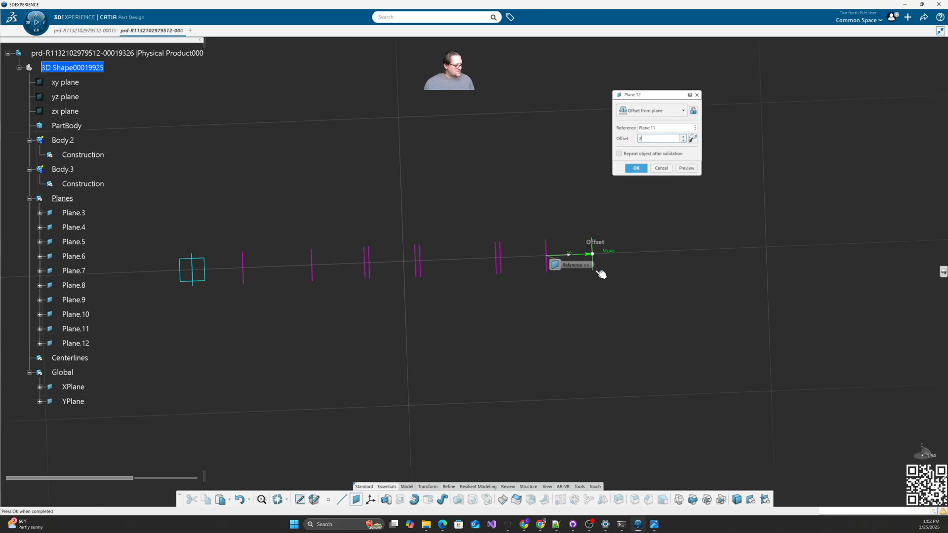
key("Return")
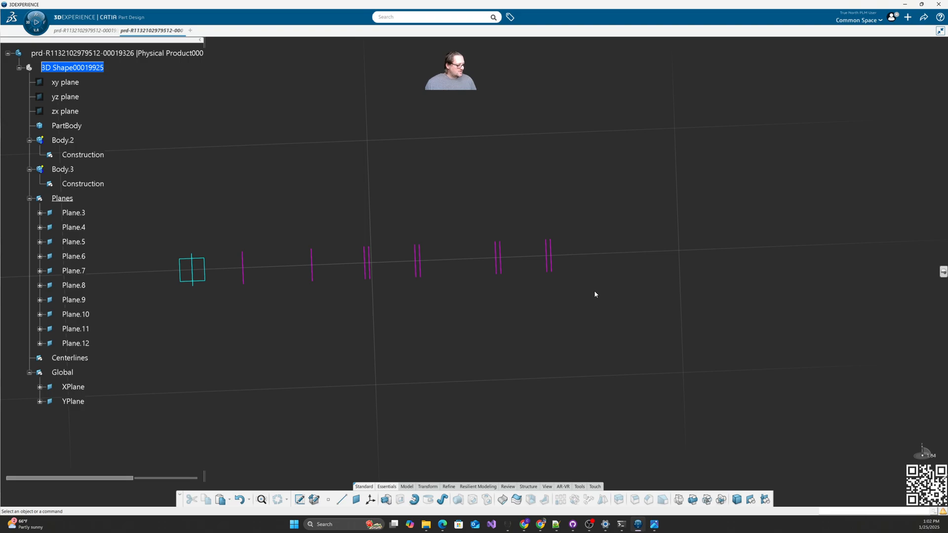
Step: Add a 27mm offset plane from Plane.11 and a -2mm plane beside Plane.13
left_click(356, 500)
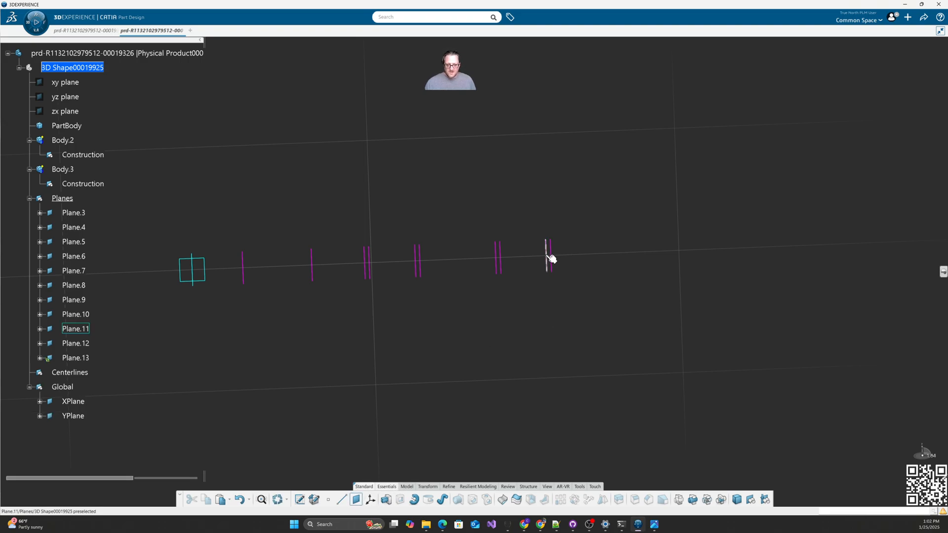
left_click(548, 257)
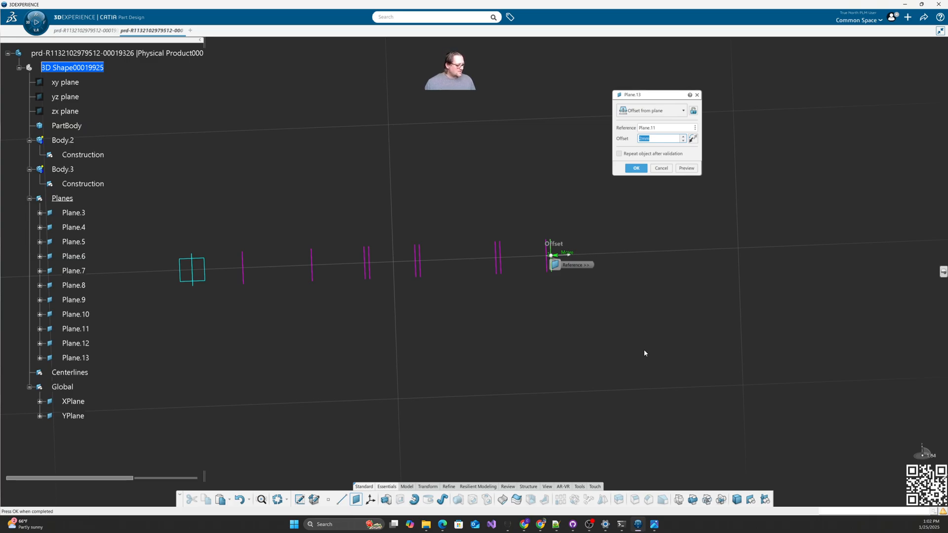
type("27")
key("Return")
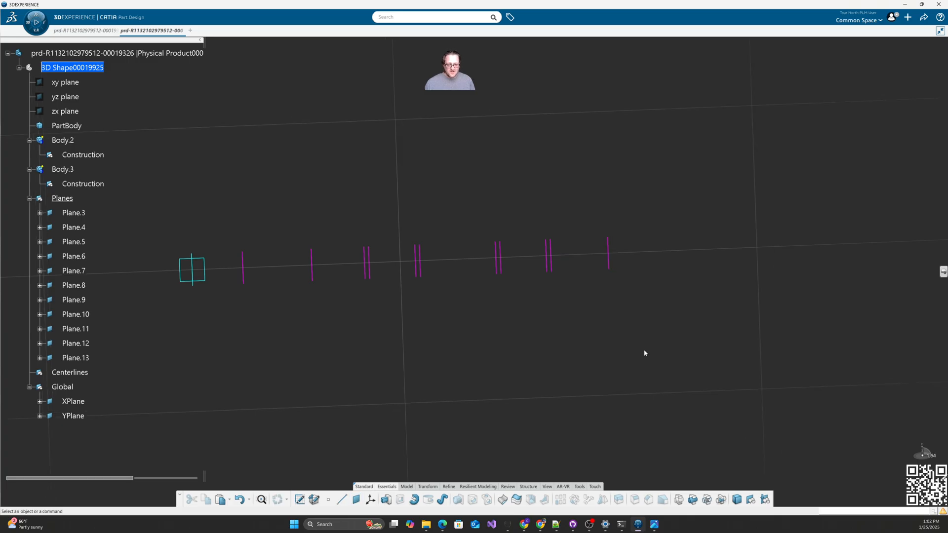
left_click(356, 500)
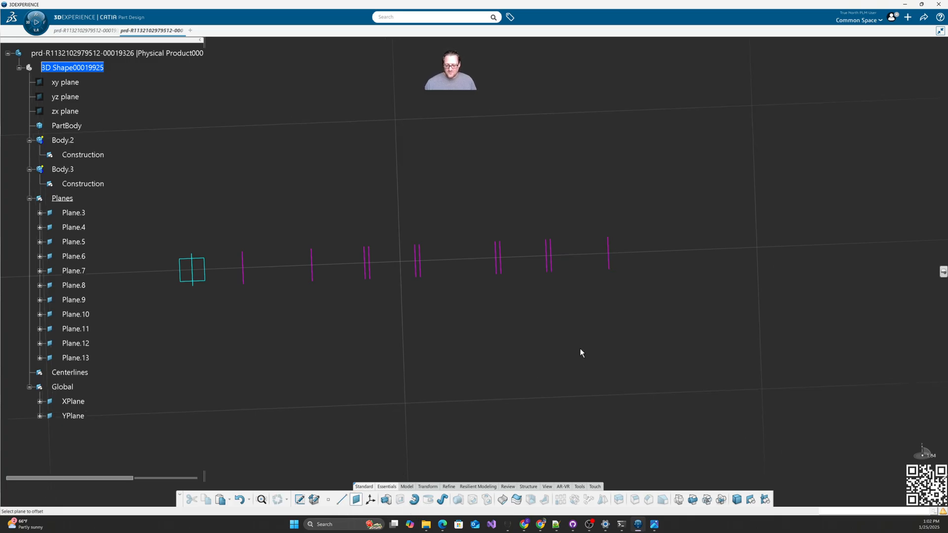
left_click(609, 254)
type("-")
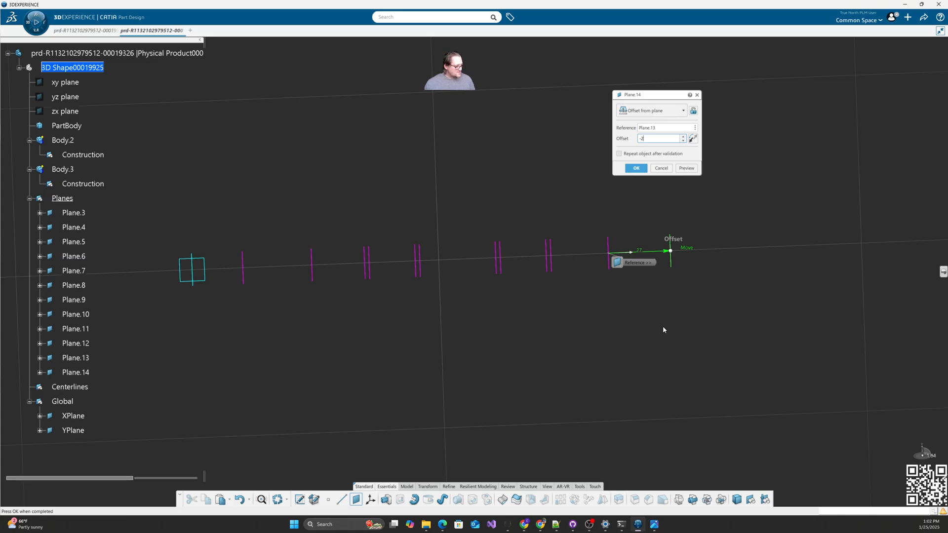
type("2")
key("Return")
middle_click_drag(694, 345, 629, 296)
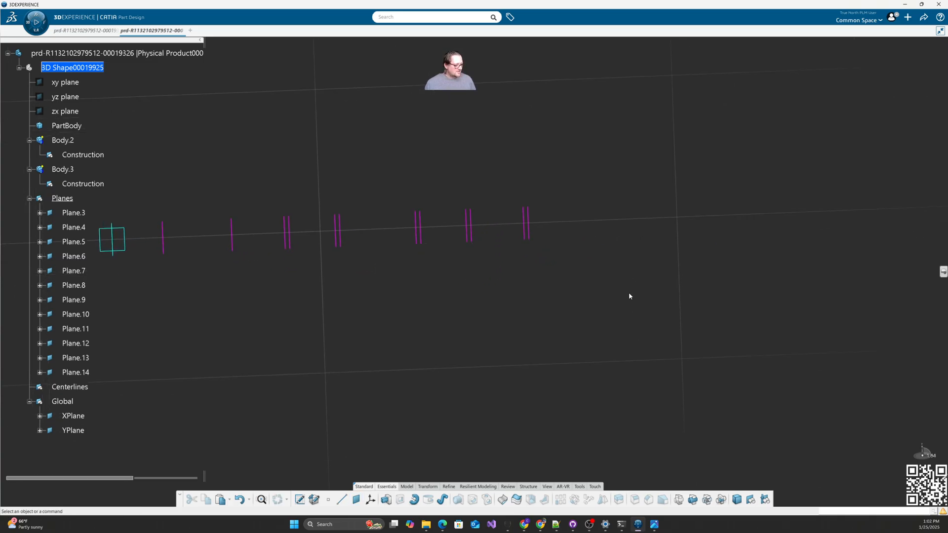
Step: Add Plane.15 at 22mm from Plane.13 and another plane beside Plane.15
left_click(356, 500)
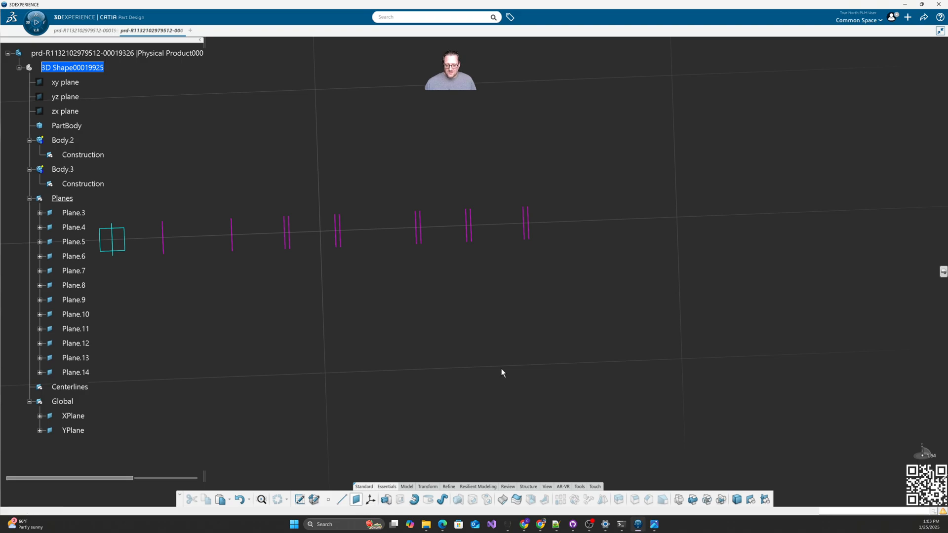
left_click(532, 235)
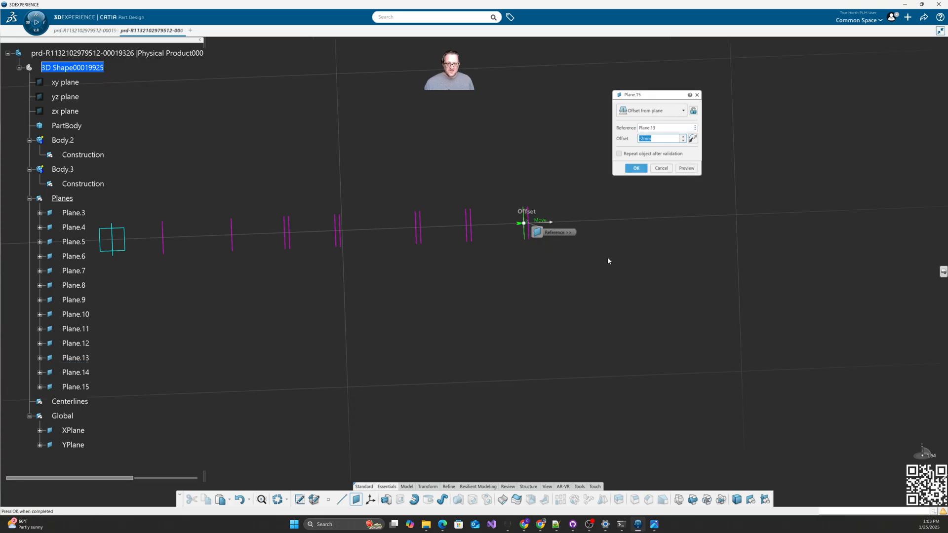
type("22")
key("Return")
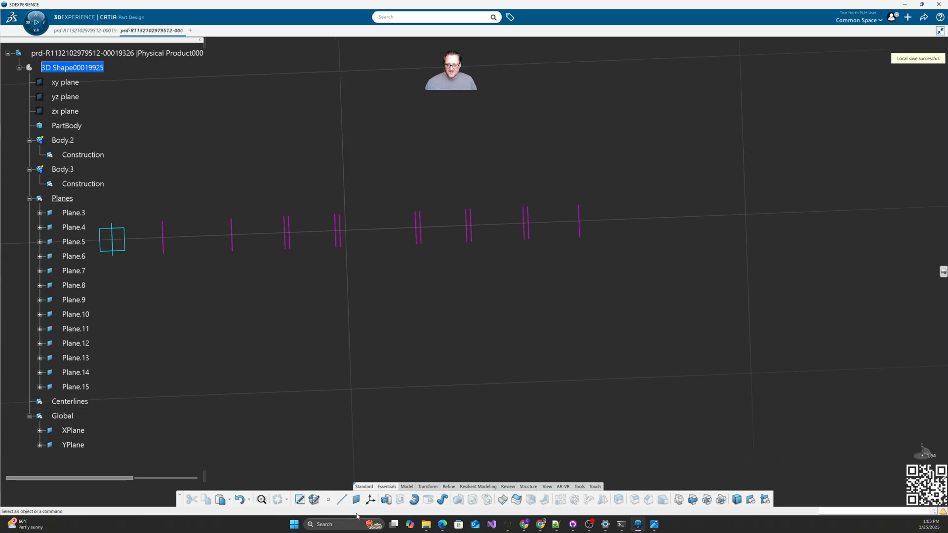
left_click(356, 500)
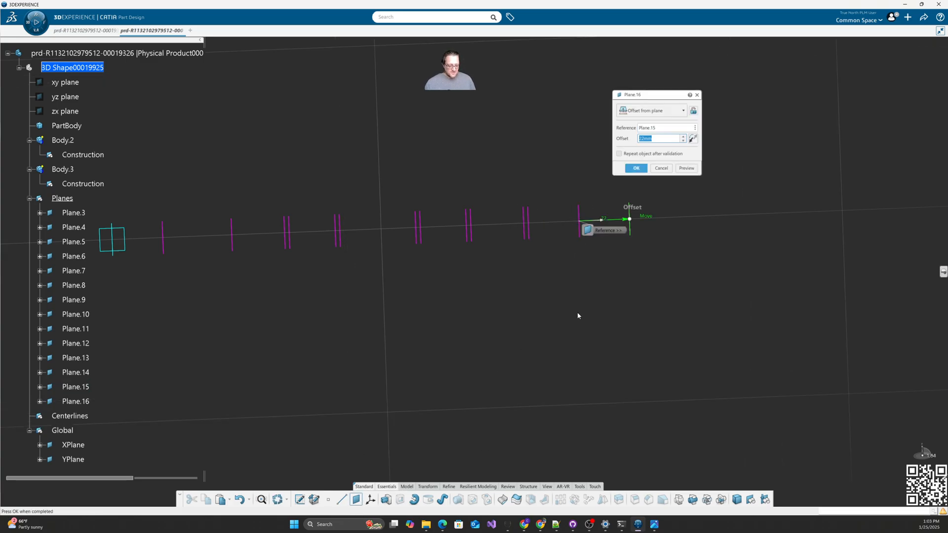
key("Return")
Step: Add Plane.17 at 2mm from Plane.15 and check its Offset parameter in the tree
left_click(356, 500)
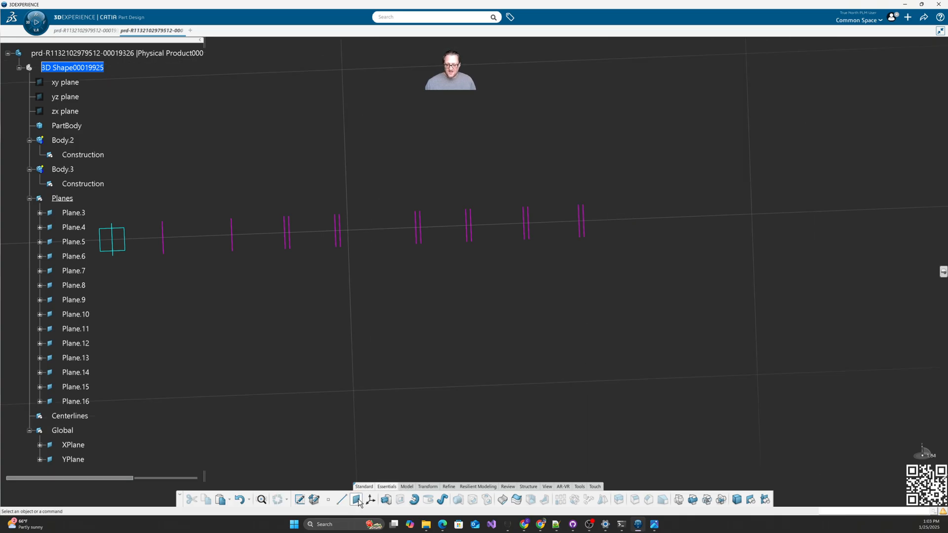
left_click(581, 230)
middle_click_drag(606, 320, 551, 332)
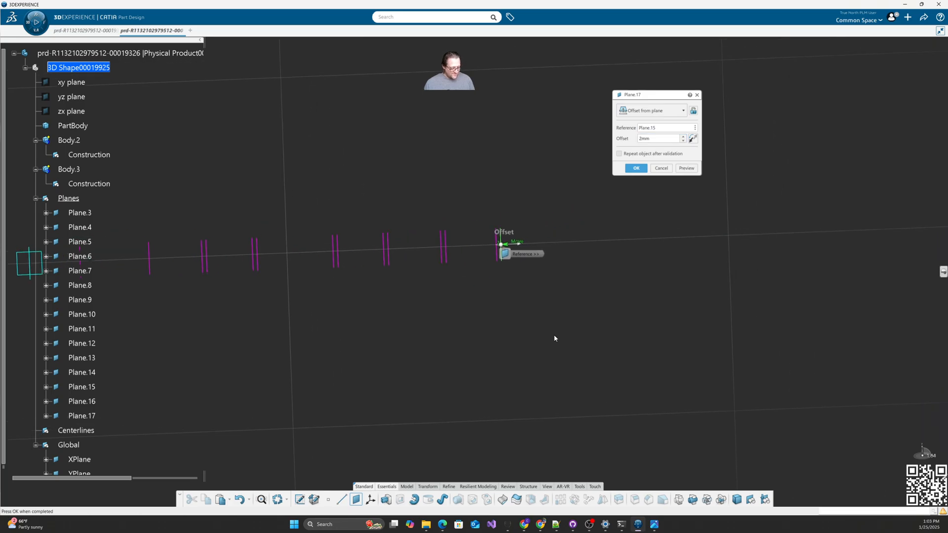
key("Return")
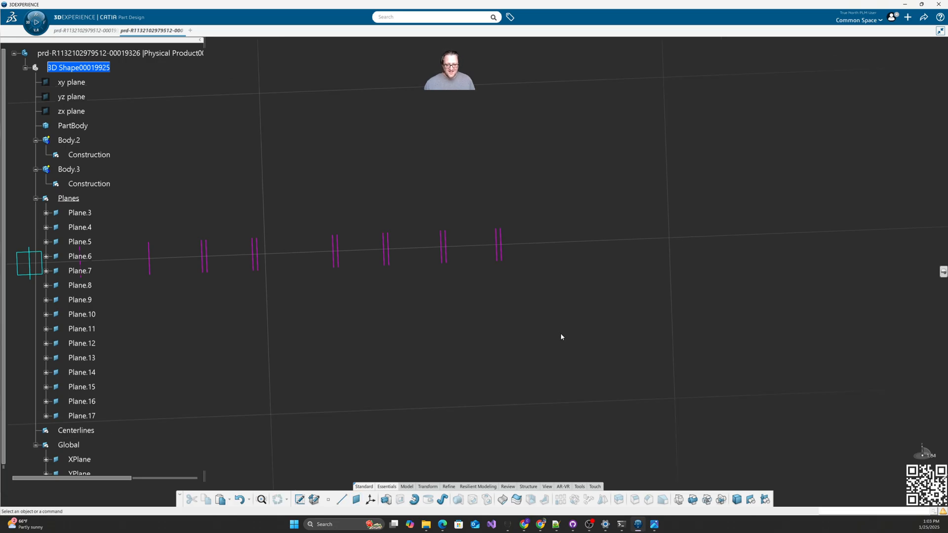
scroll(117, 391, "down", 3)
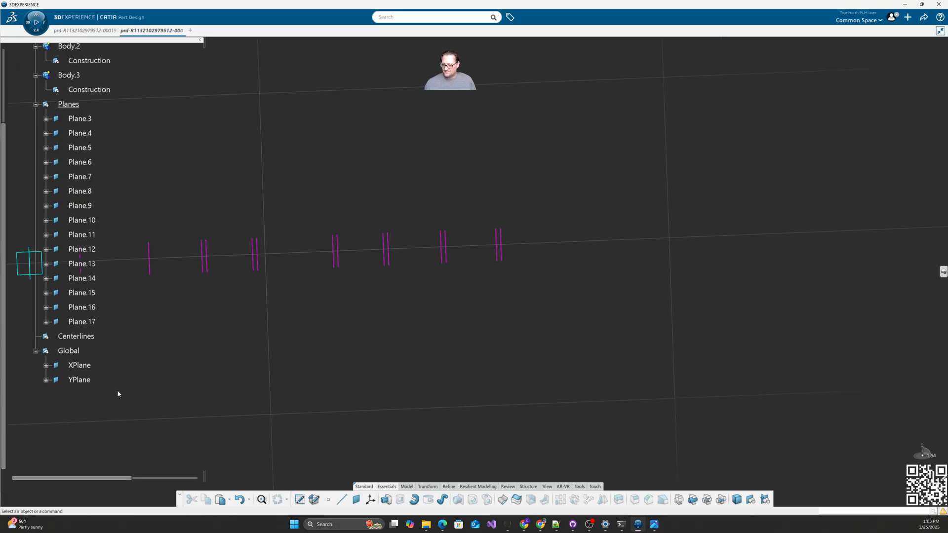
left_click(46, 321)
left_click(100, 336)
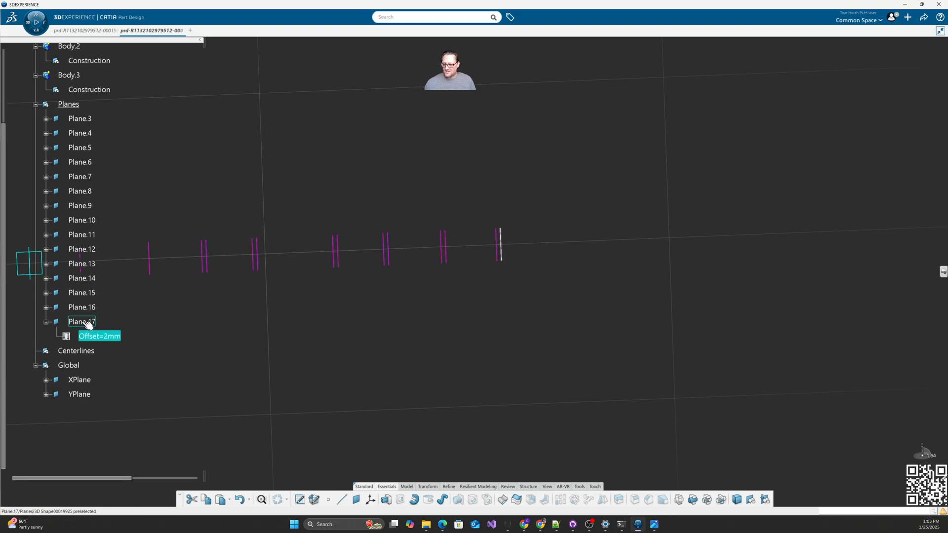
left_click(74, 322)
left_click(371, 392)
Step: Add Plane.18 at 37mm from Plane.15 and delete the redundant Plane.17
left_click(356, 500)
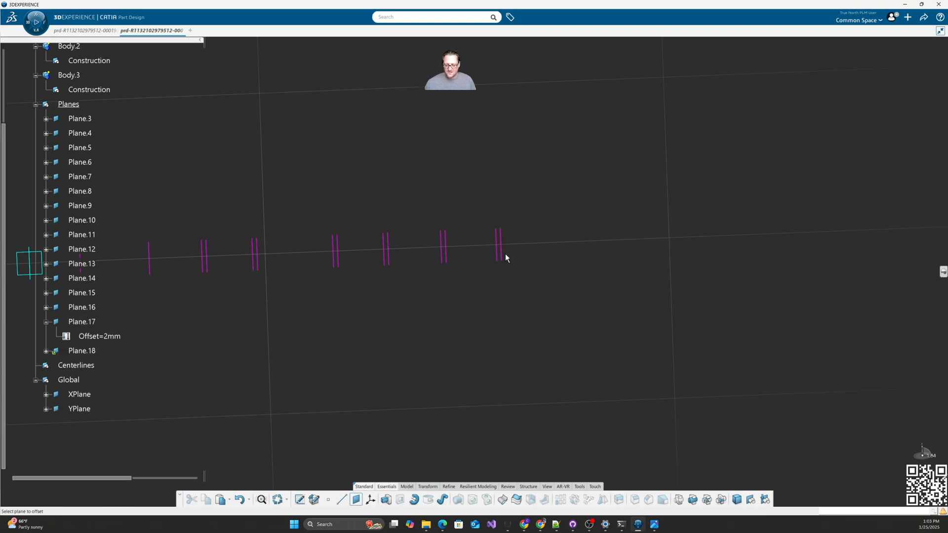
left_click(499, 246)
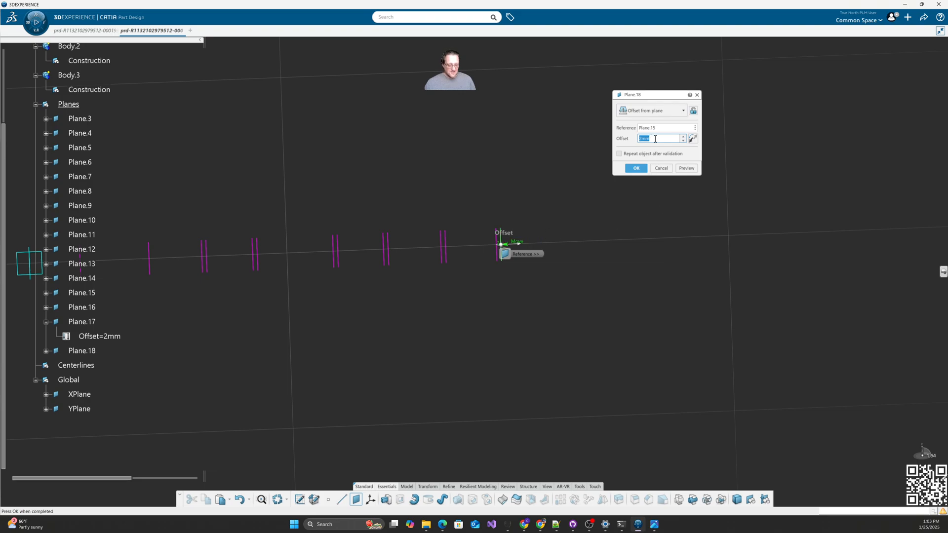
type("37")
left_click(636, 168)
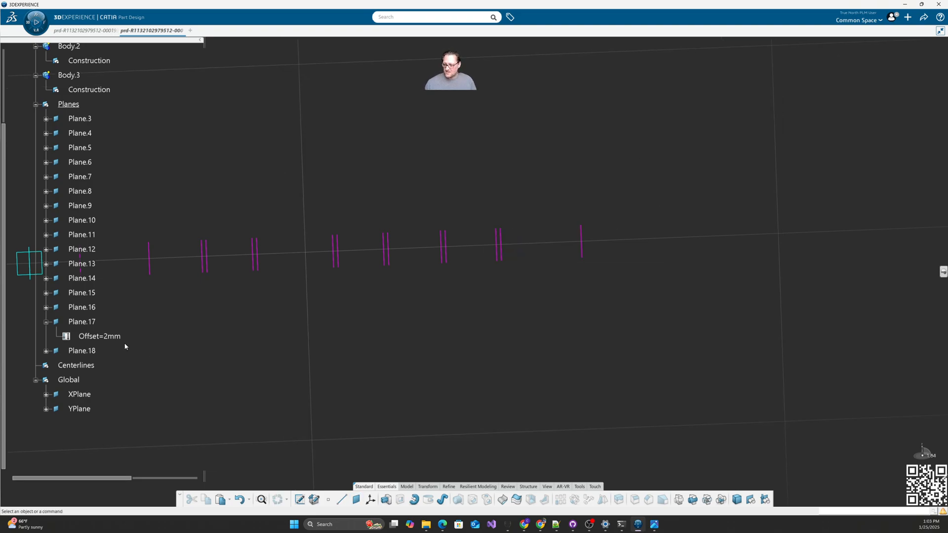
left_click(81, 322)
key("Delete")
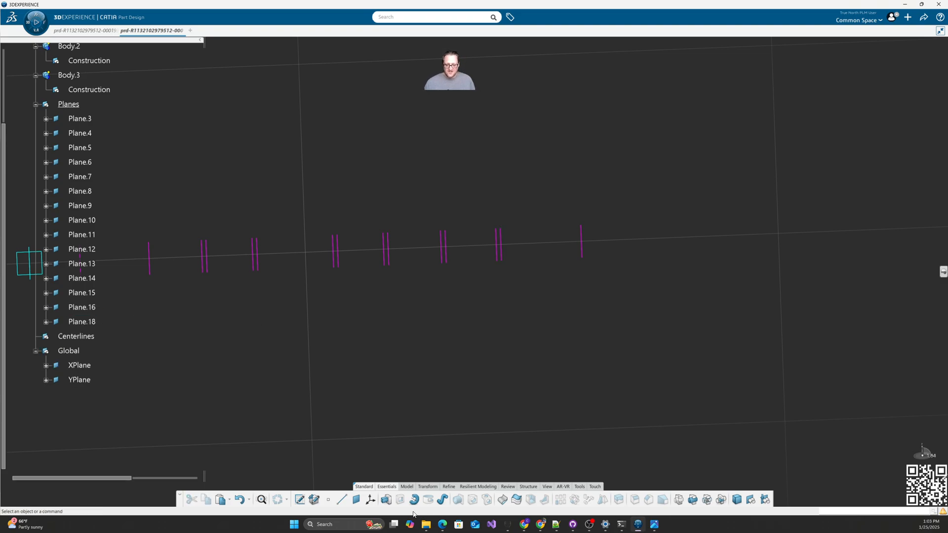
Step: Add Plane.19 offset -2mm from Plane.18
left_click(356, 506)
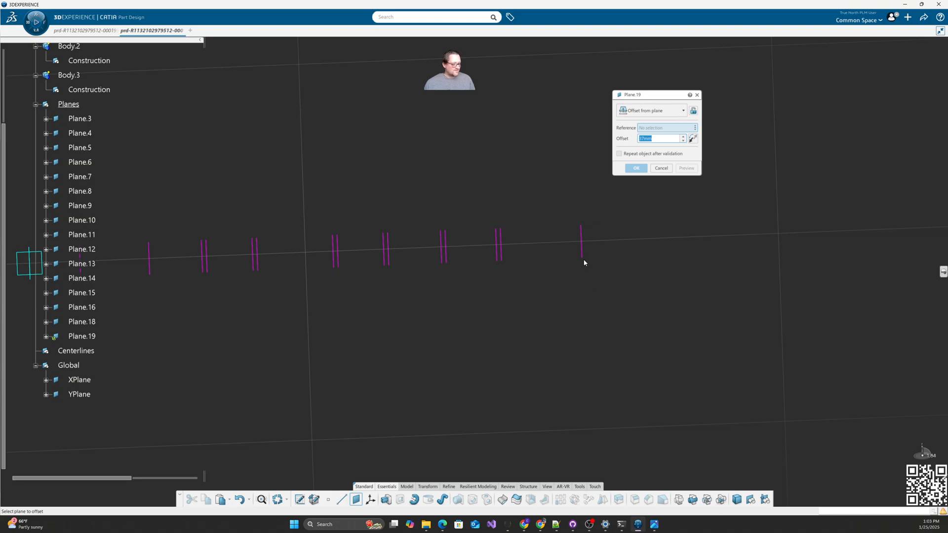
left_click(583, 246)
type("-2")
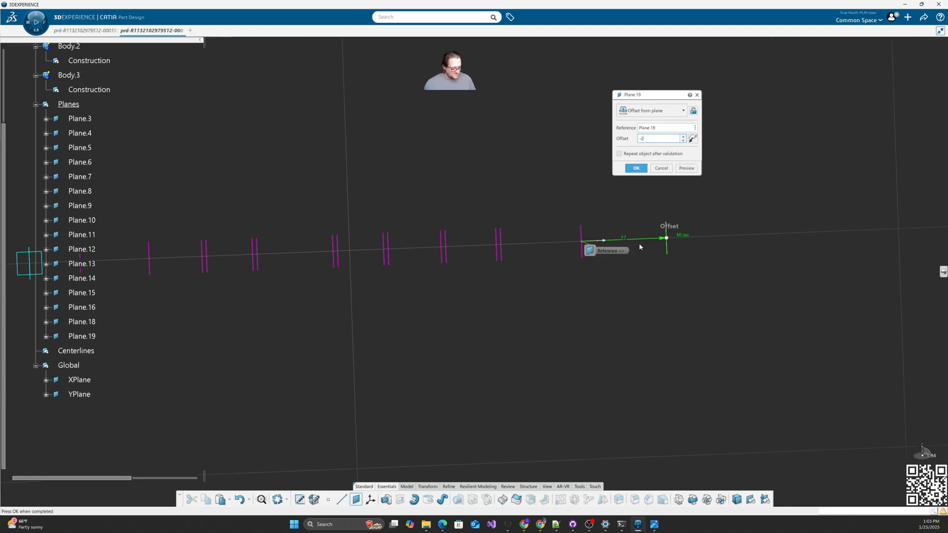
key("Return")
Step: Create offset planes Plane.20 and Plane.21, then Plane.22 at 23 mm from Plane.20
middle_click_drag(575, 304, 536, 320)
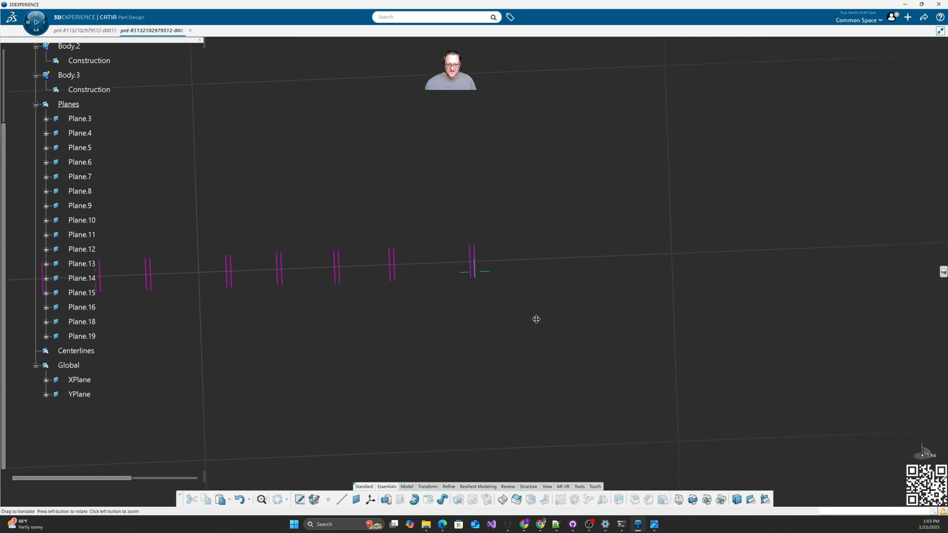
left_click(356, 499)
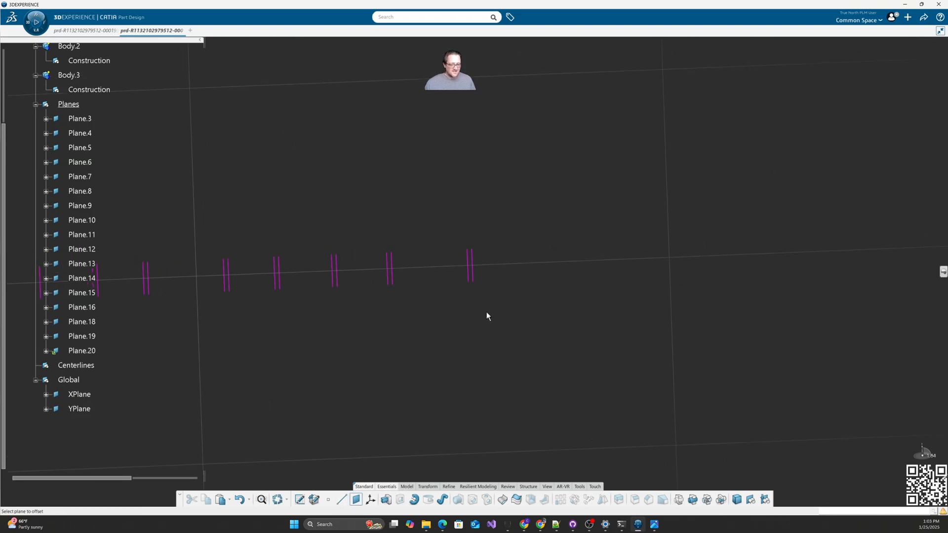
left_click(477, 280)
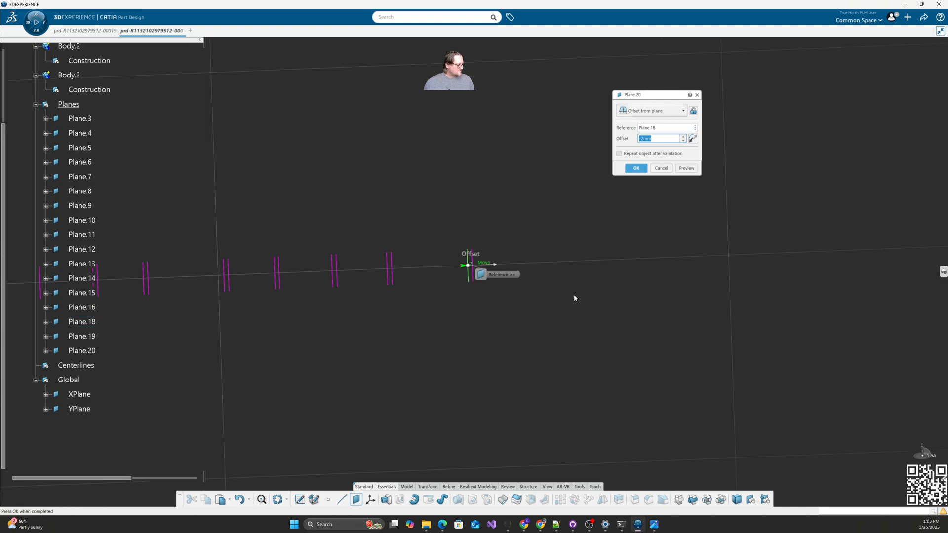
key("Return")
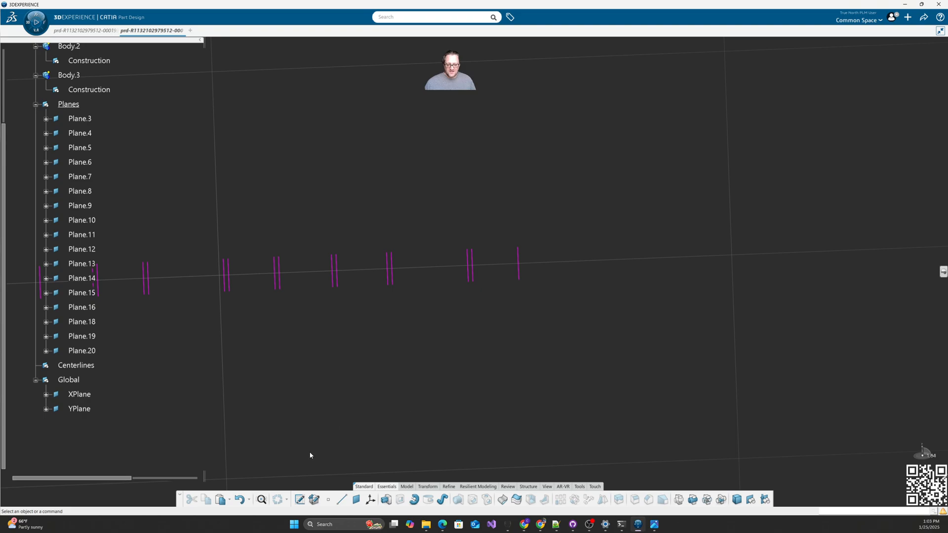
left_click(356, 500)
left_click(518, 269)
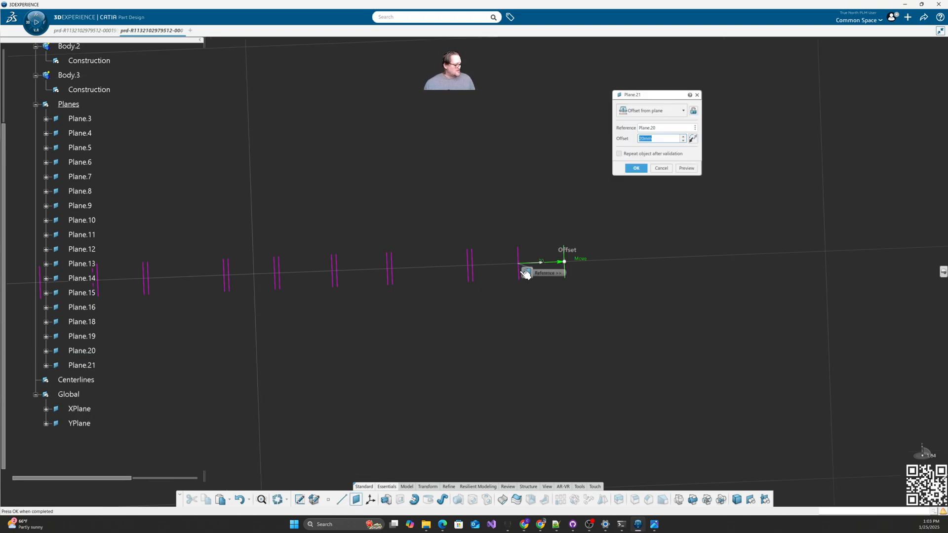
key("Return")
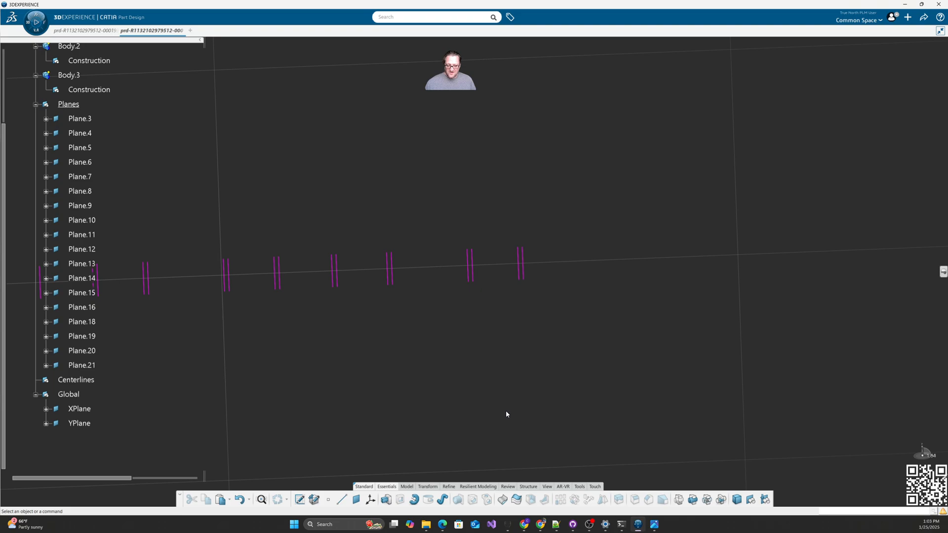
left_click(357, 501)
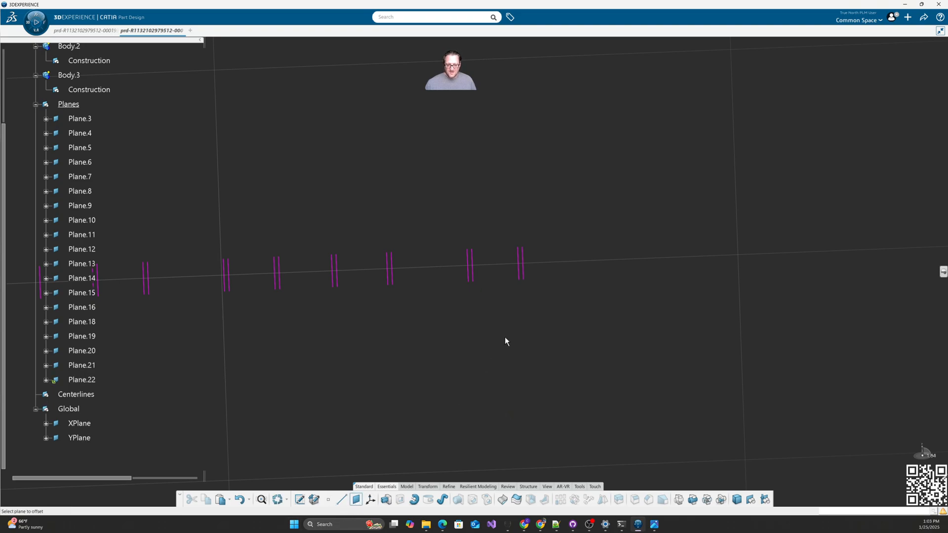
left_click(522, 274)
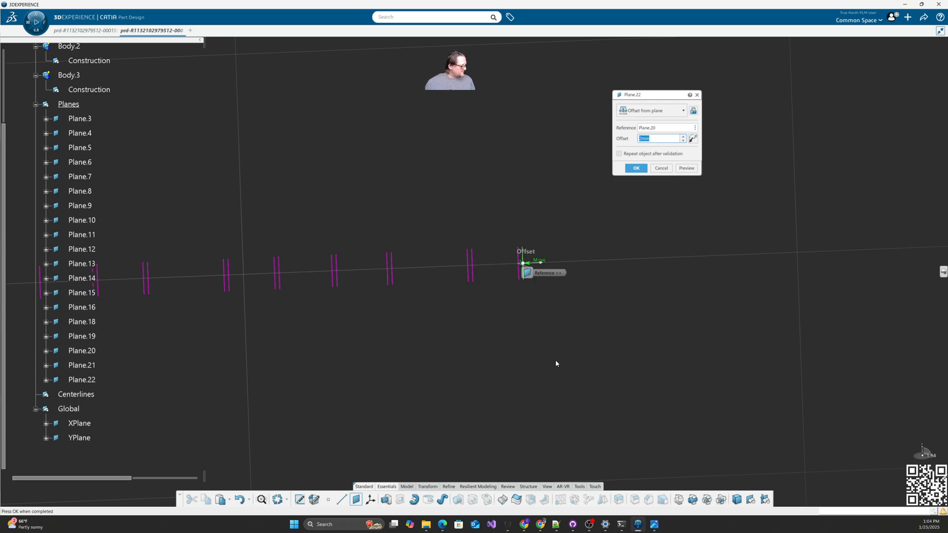
type("23")
key("Return")
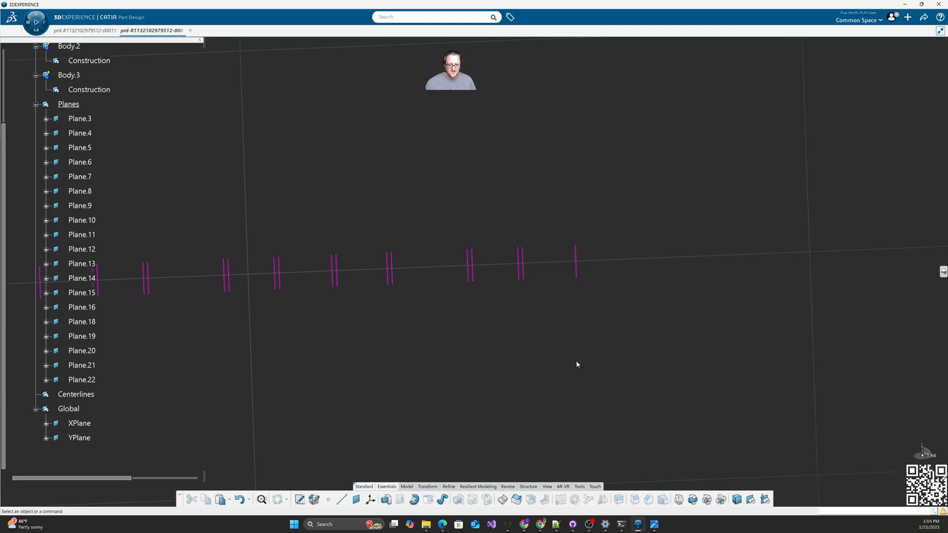
Step: Add Plane.23, Plane.24 and Plane.25 at offsets of 25, 15 and 10 mm
middle_click_drag(662, 364, 583, 359)
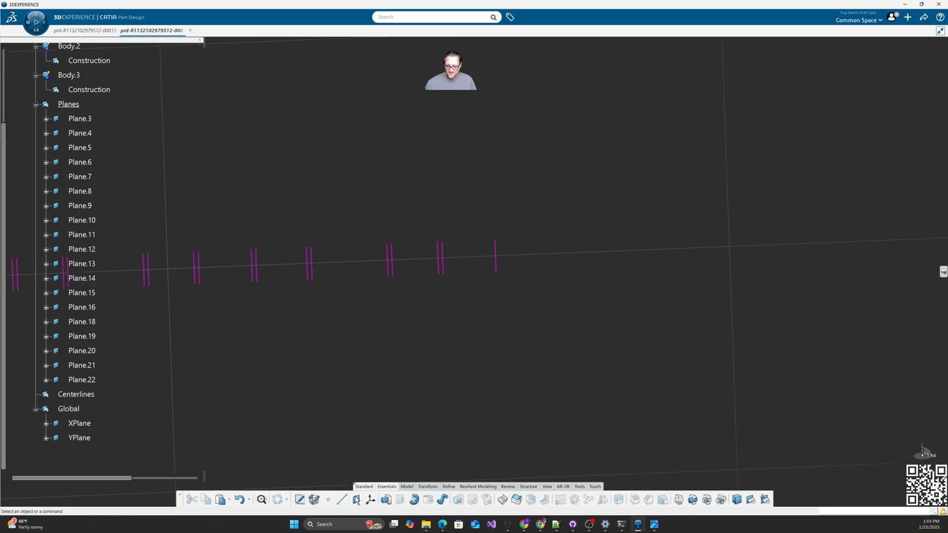
left_click(356, 500)
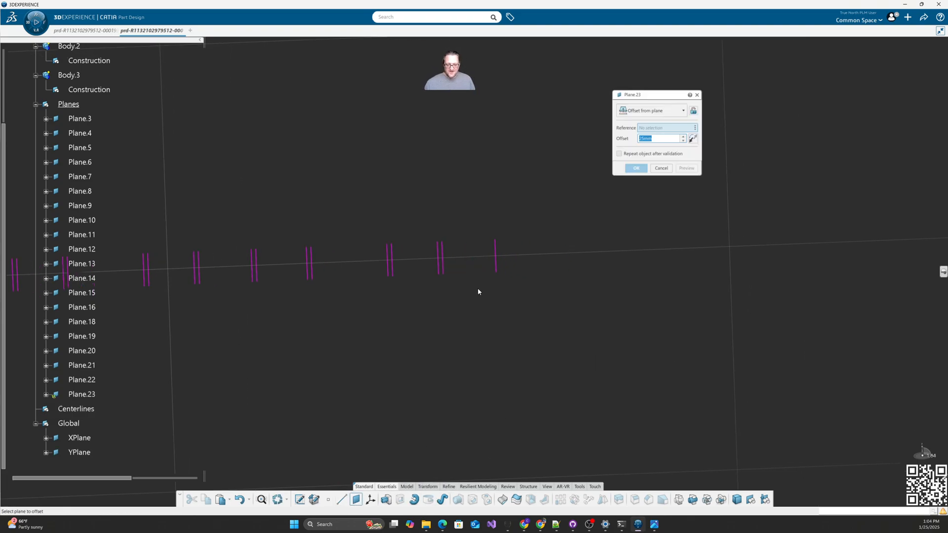
key("Return")
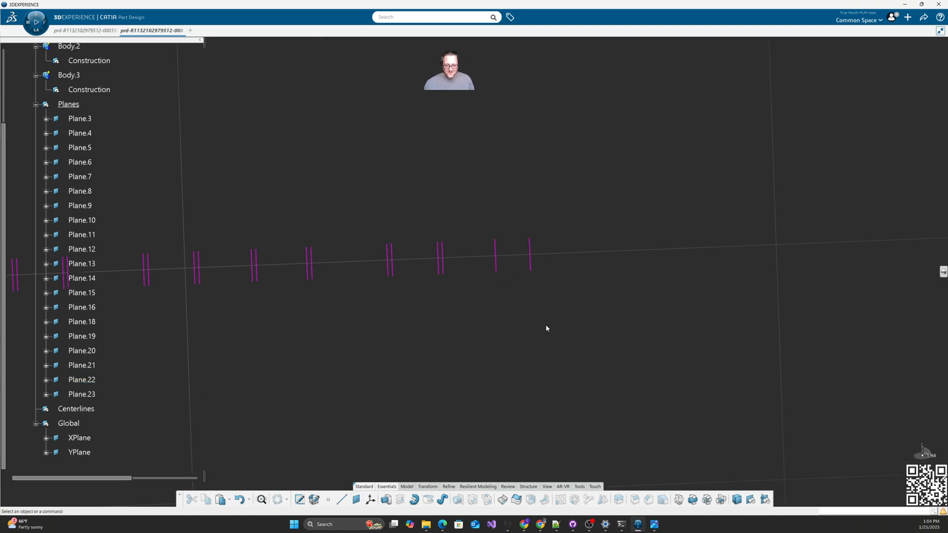
left_click(355, 500)
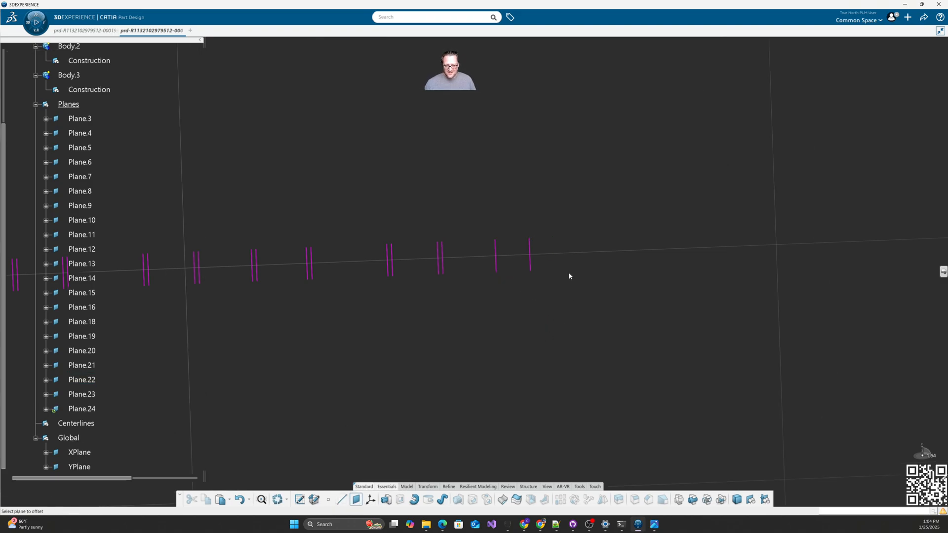
left_click(532, 267)
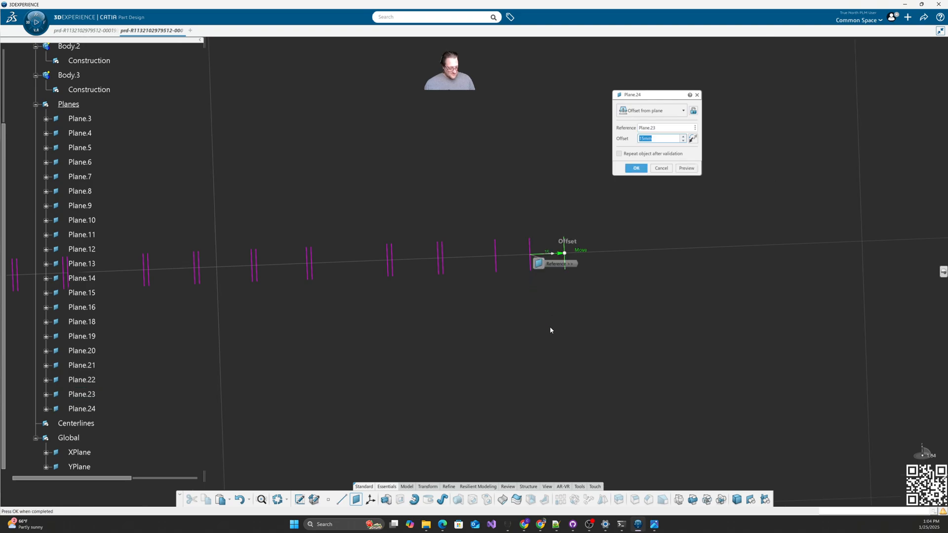
key("Return")
left_click(354, 499)
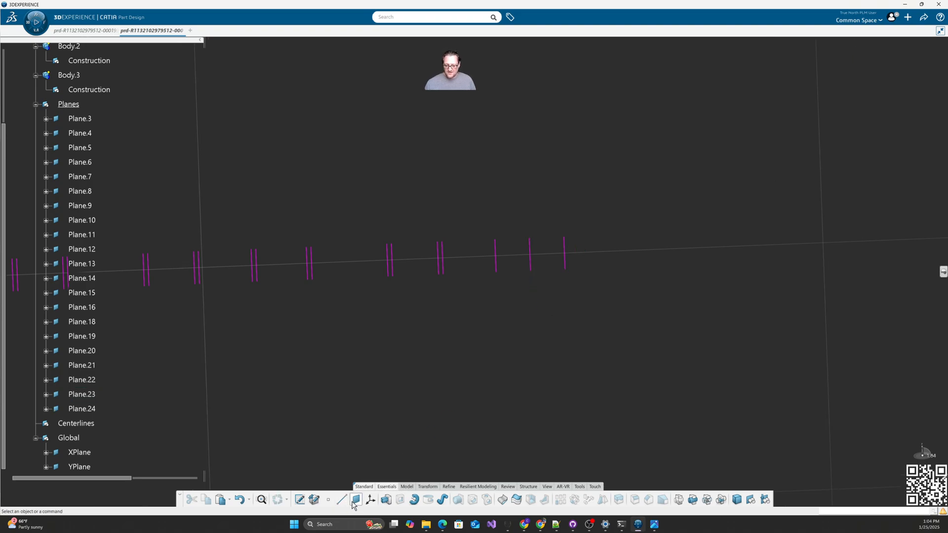
left_click(565, 260)
type("10")
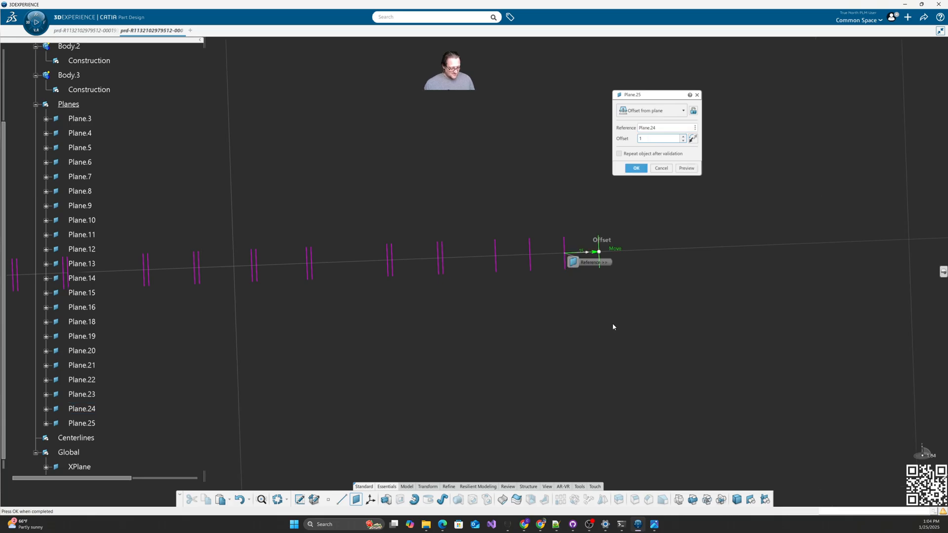
key("Return")
middle_click_drag(424, 328, 528, 336)
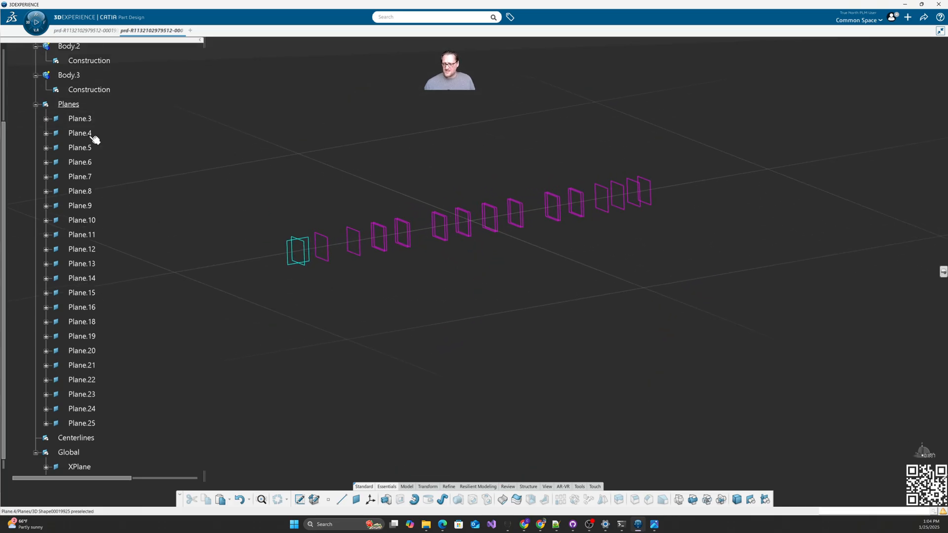
Step: Create Point.1 at 0,0,0 in Centerlines, then move it into the Global set
left_click(35, 105)
right_click(75, 121)
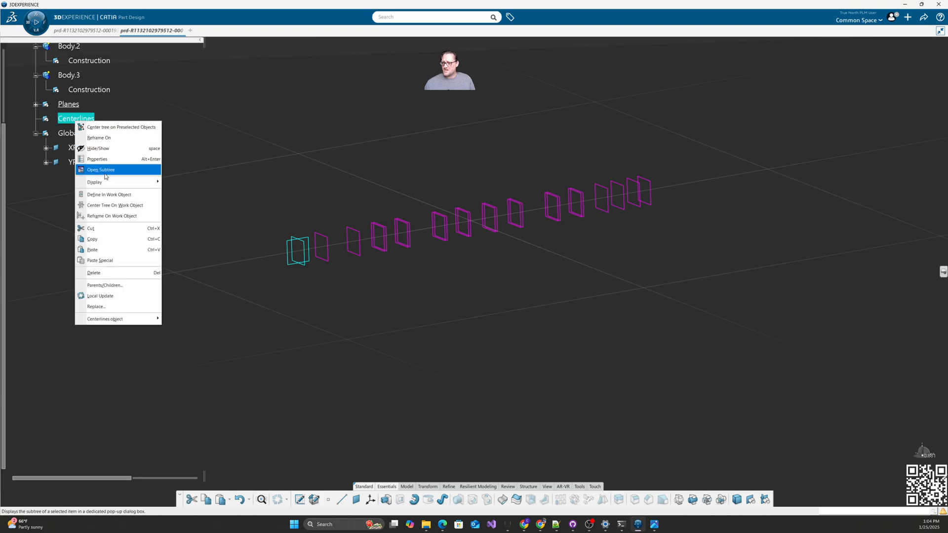
left_click(104, 171)
left_click(328, 498)
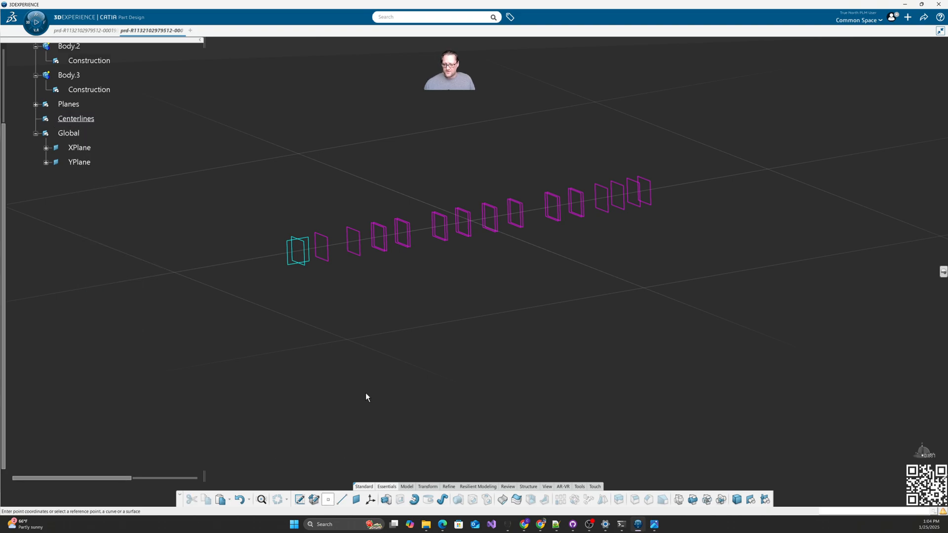
left_click(643, 170)
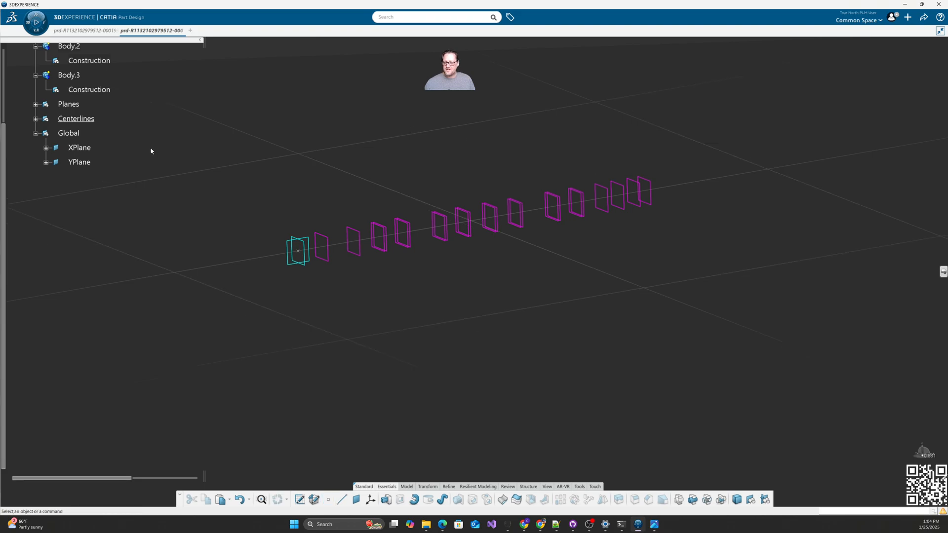
right_click(84, 134)
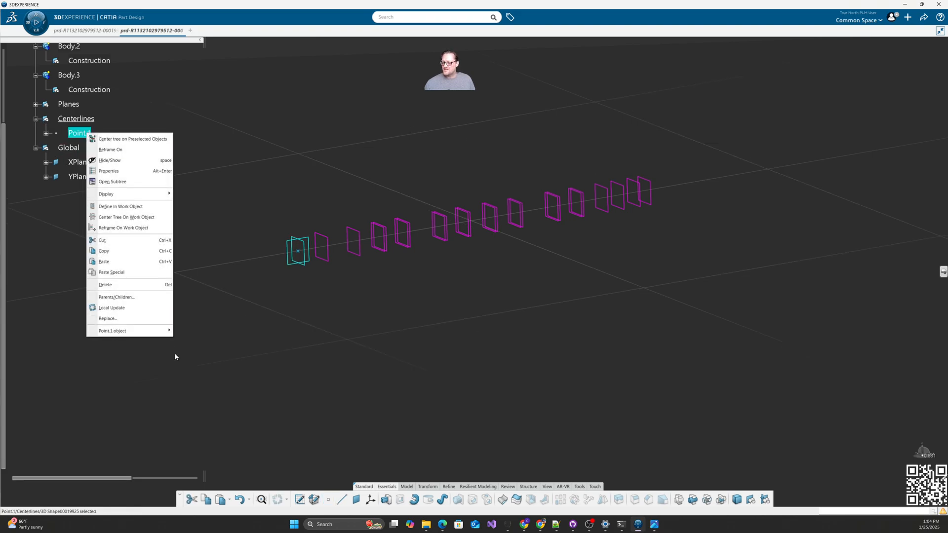
mouse_move(162, 334)
left_click(208, 364)
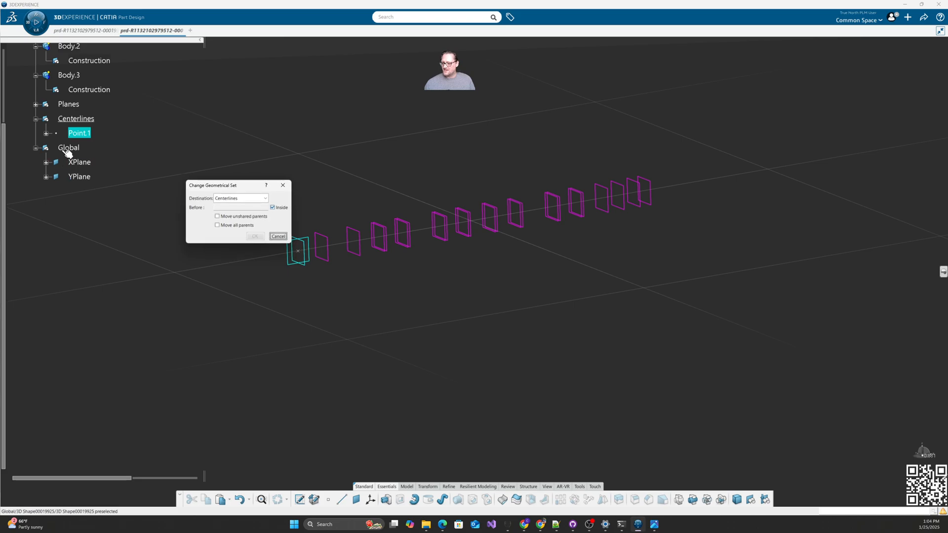
left_click(255, 236)
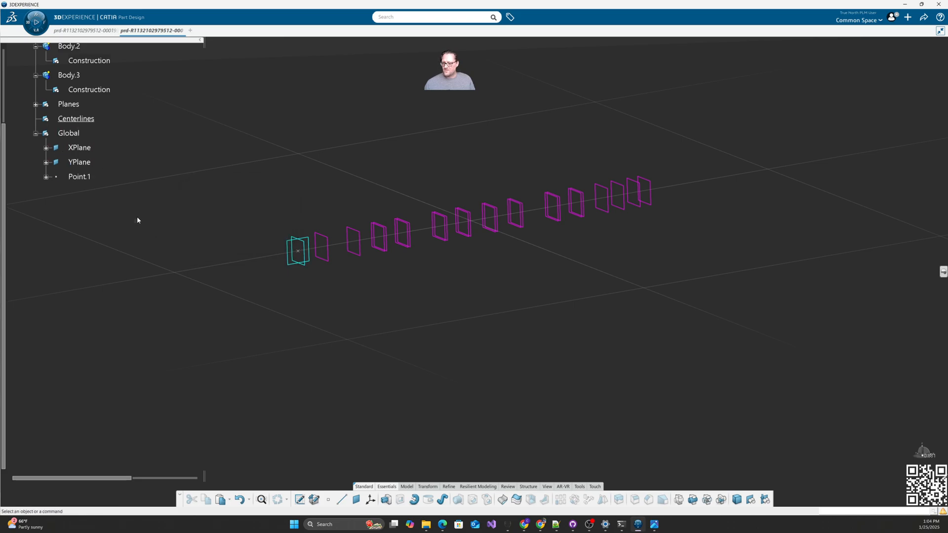
Step: Rename Point.1 to Origin in its Properties
right_click(85, 181)
left_click(108, 197)
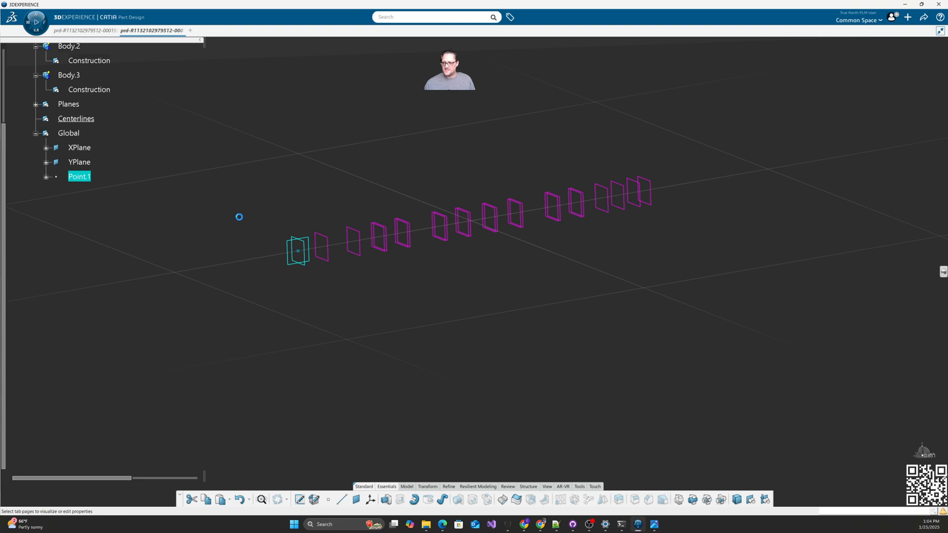
left_click(388, 216)
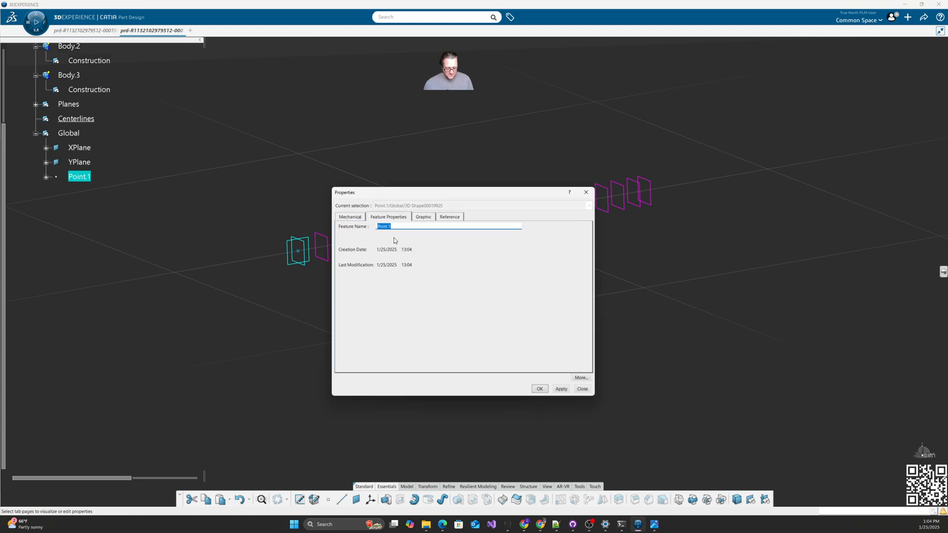
type("Origin")
key("Return")
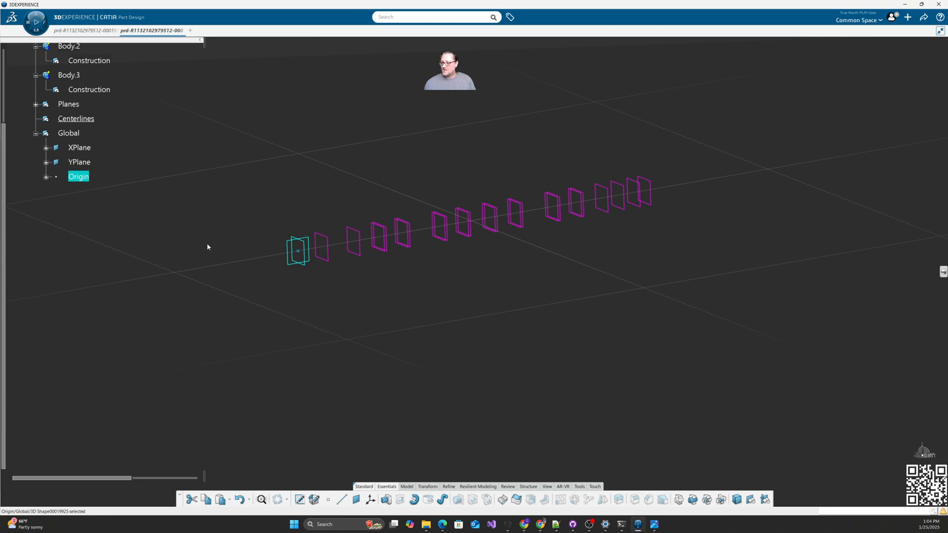
Step: Display the Origin point as an orange filled square
right_click(82, 177)
left_click(103, 214)
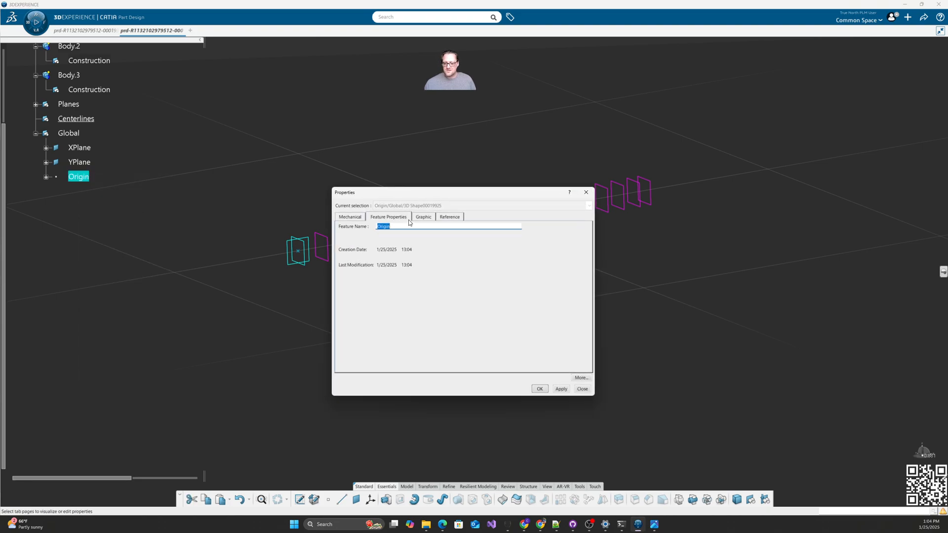
left_click(423, 217)
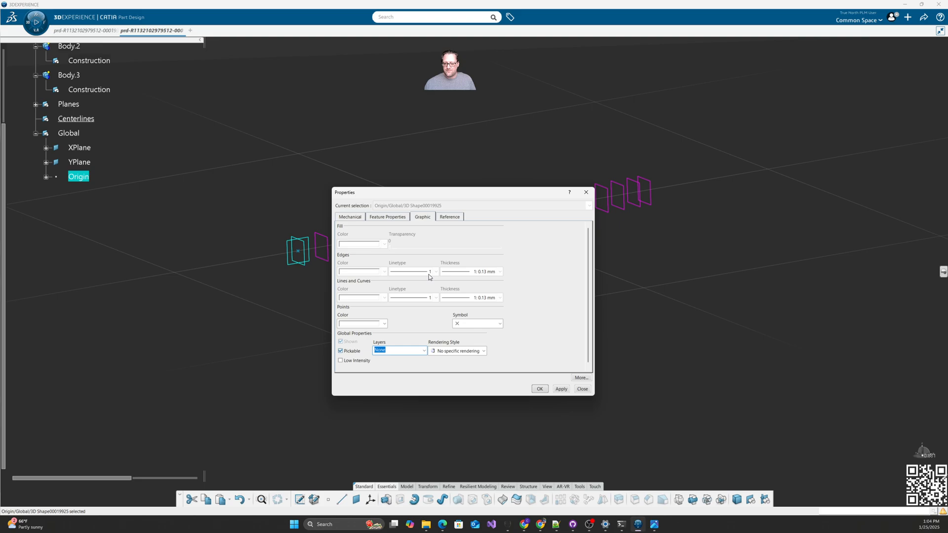
left_click(499, 324)
left_click(469, 365)
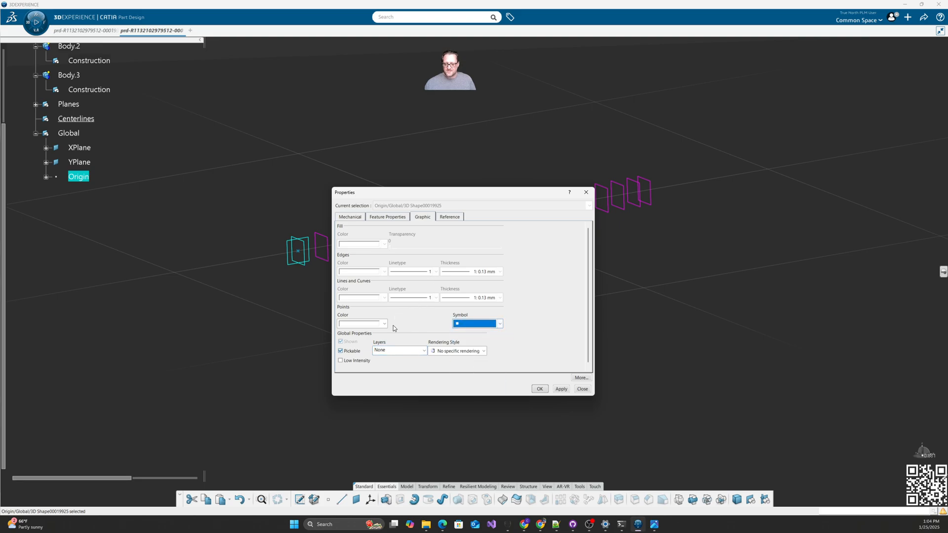
left_click(385, 325)
left_click(385, 325)
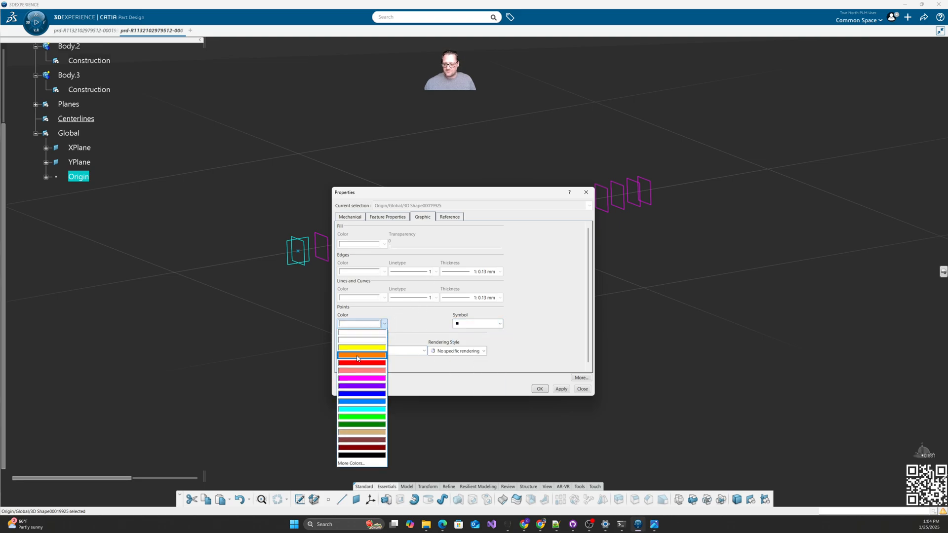
left_click(362, 357)
left_click(535, 390)
left_click(428, 368)
middle_click_drag(476, 296, 477, 310)
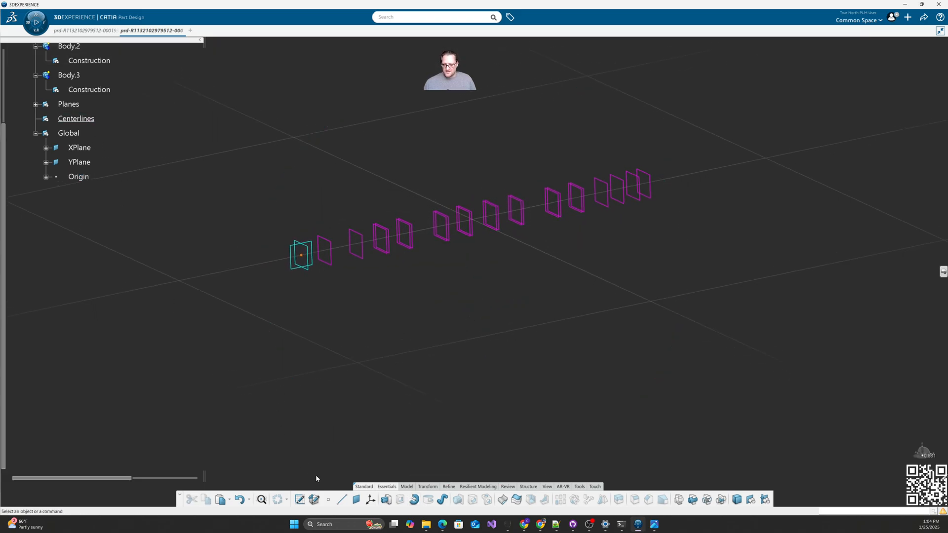
left_click(341, 500)
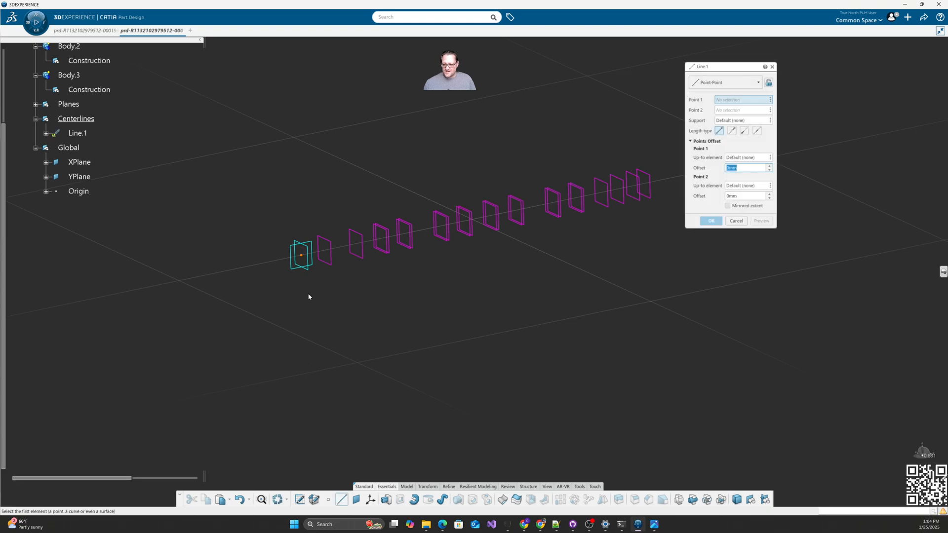
Step: Create Line.1 from Origin normal to XPlane up to Plane.25, then bring Crank.JPG over the model
left_click(301, 258)
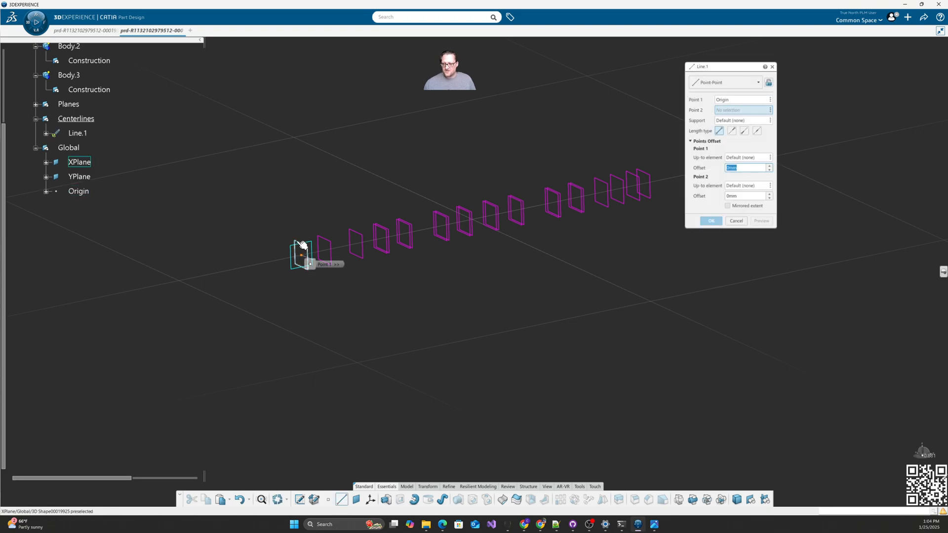
left_click(401, 256)
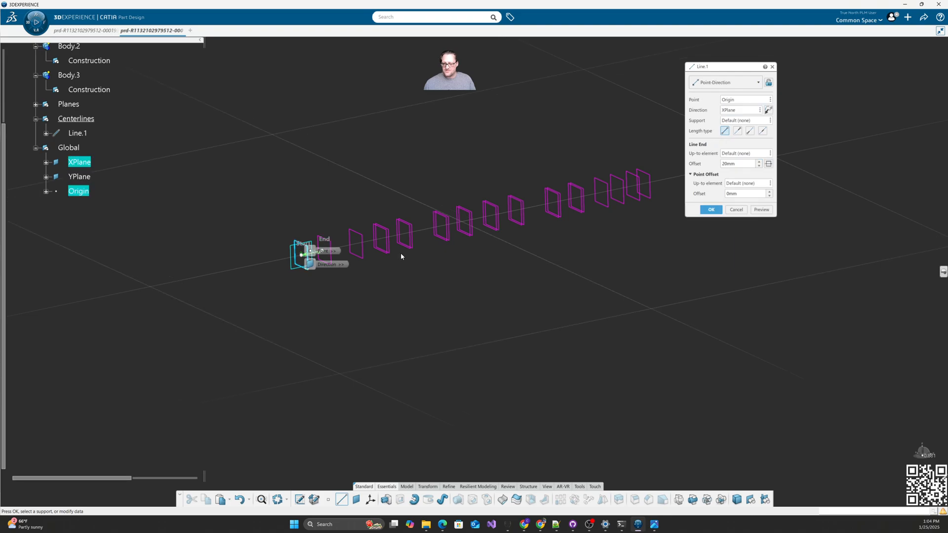
left_click(737, 164)
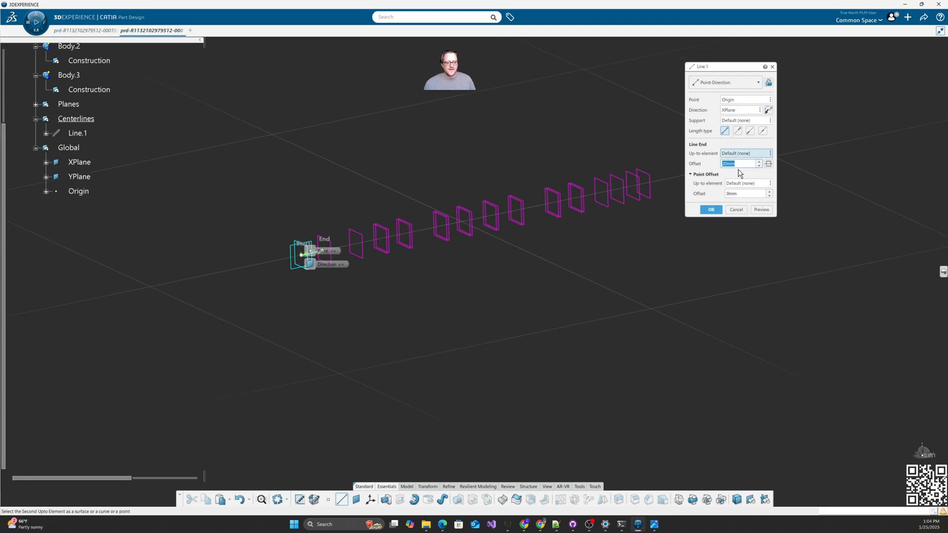
left_click(649, 196)
left_click(711, 210)
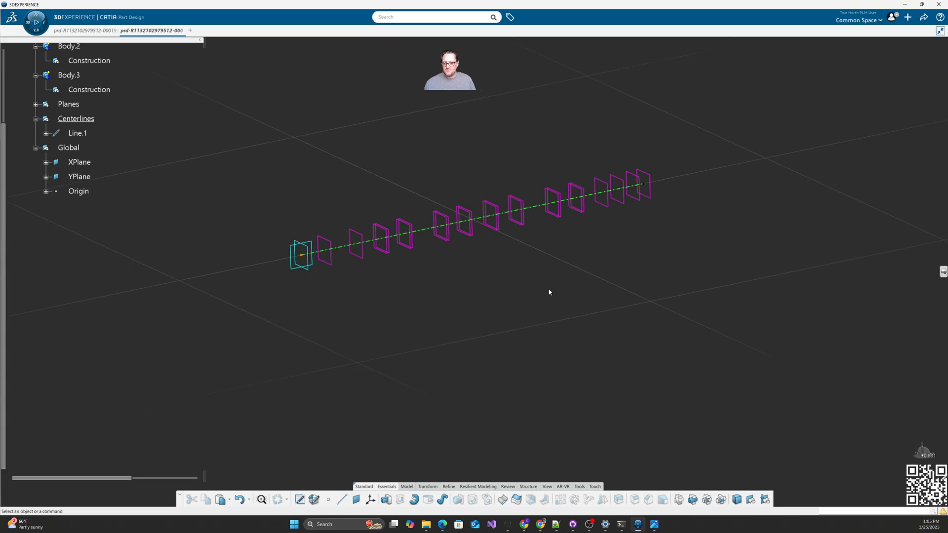
middle_click_drag(548, 289, 465, 328)
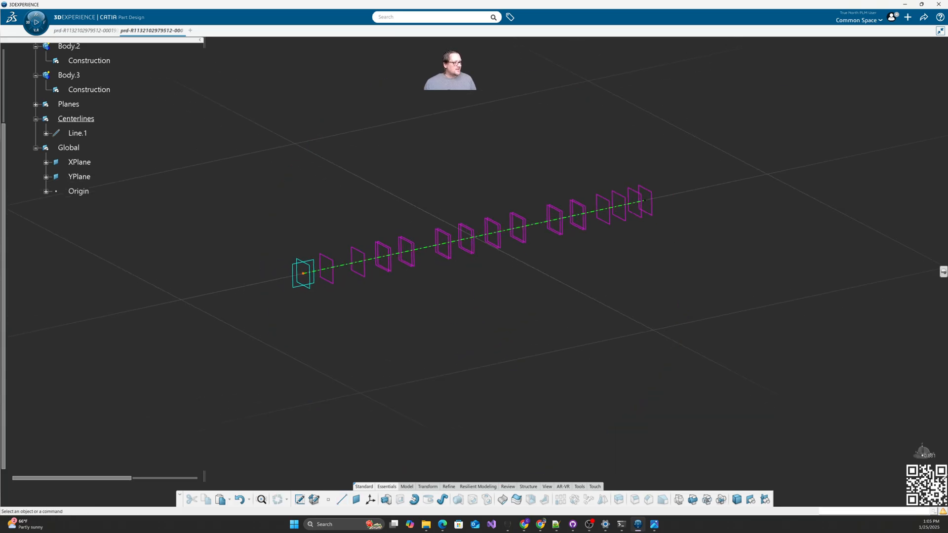
left_click_drag(947, 67, 243, 56)
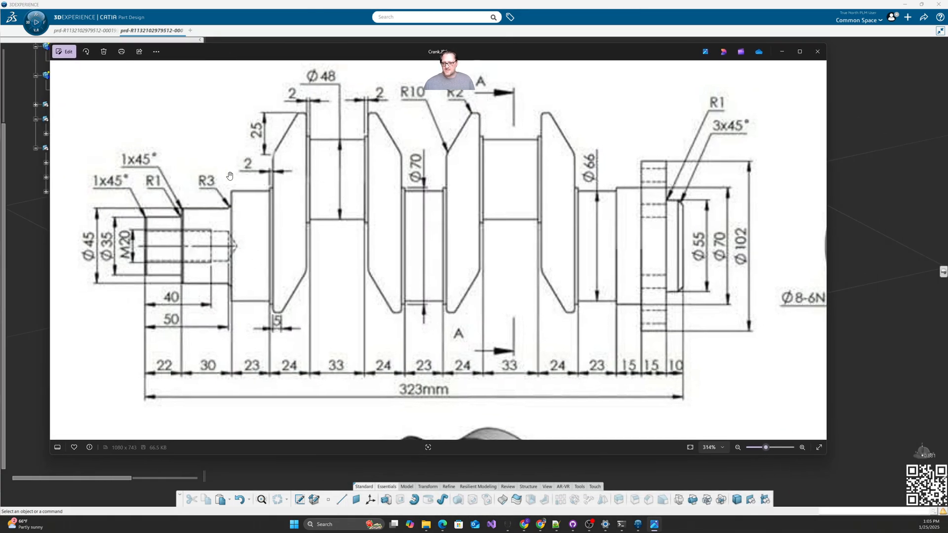
Step: Scroll through the Crank.JPG drawing, then drag the Photos window off the right screen edge
scroll(474, 228, "down", 3)
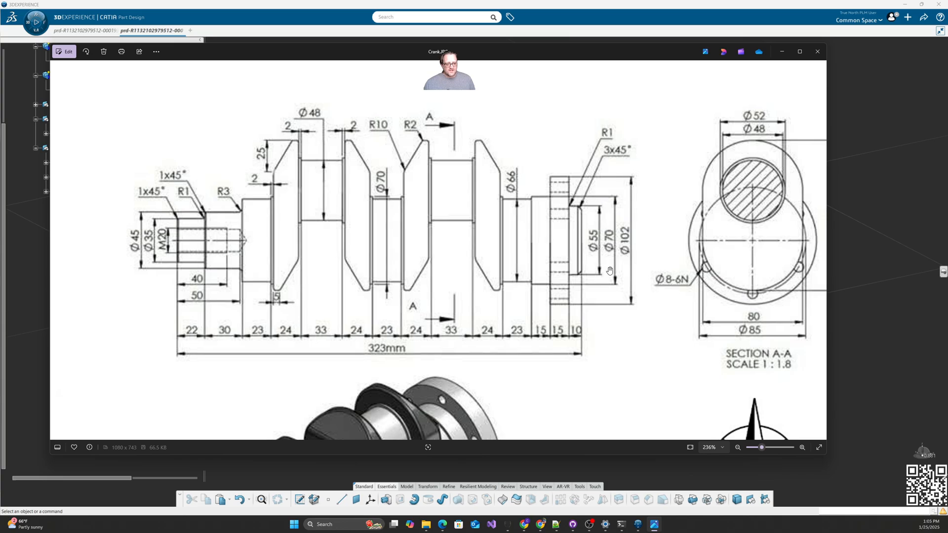
scroll(630, 344, "up", 3)
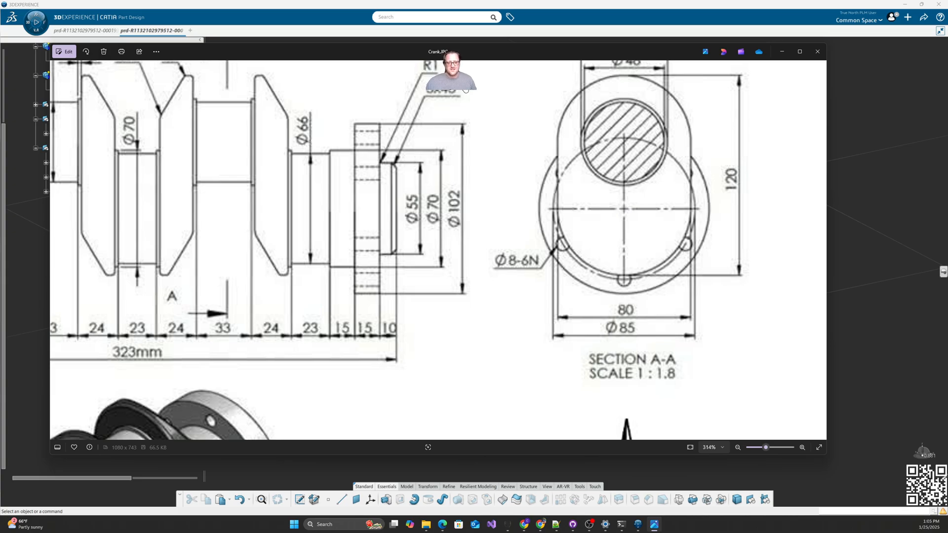
left_click_drag(459, 52, 947, 99)
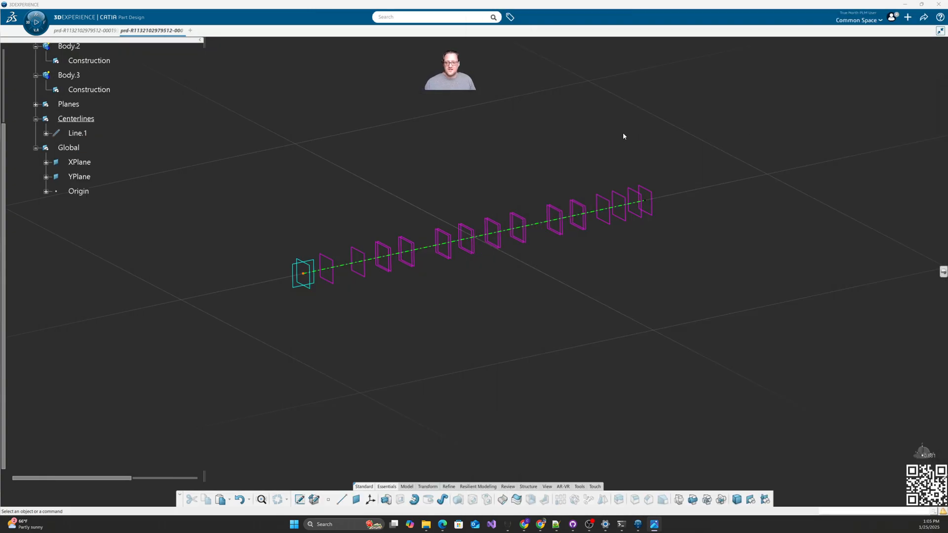
left_click(111, 31)
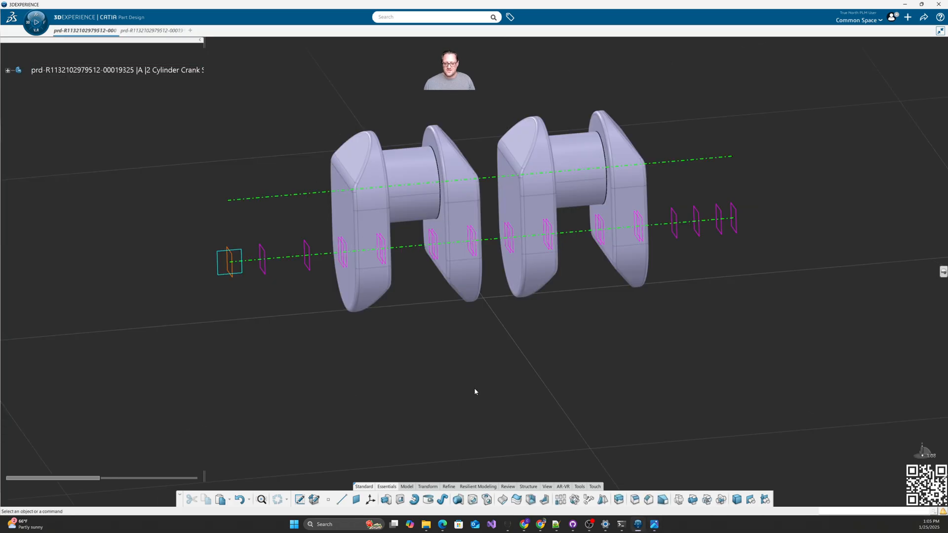
left_click(580, 487)
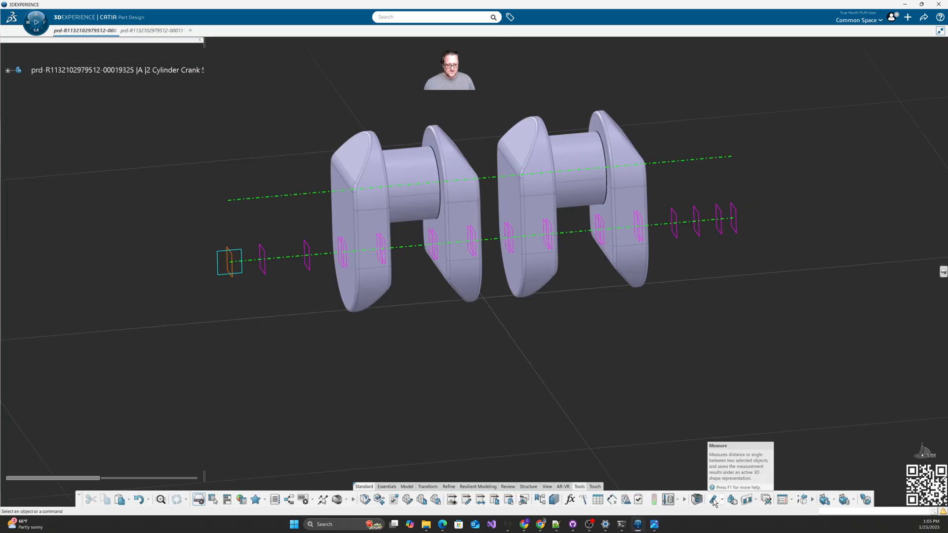
left_click(713, 500)
left_click(674, 161)
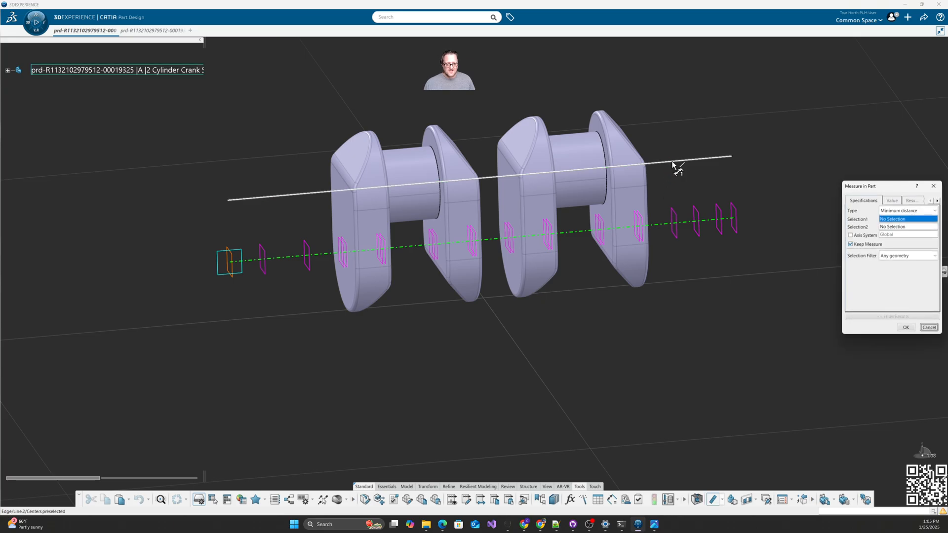
left_click(655, 225)
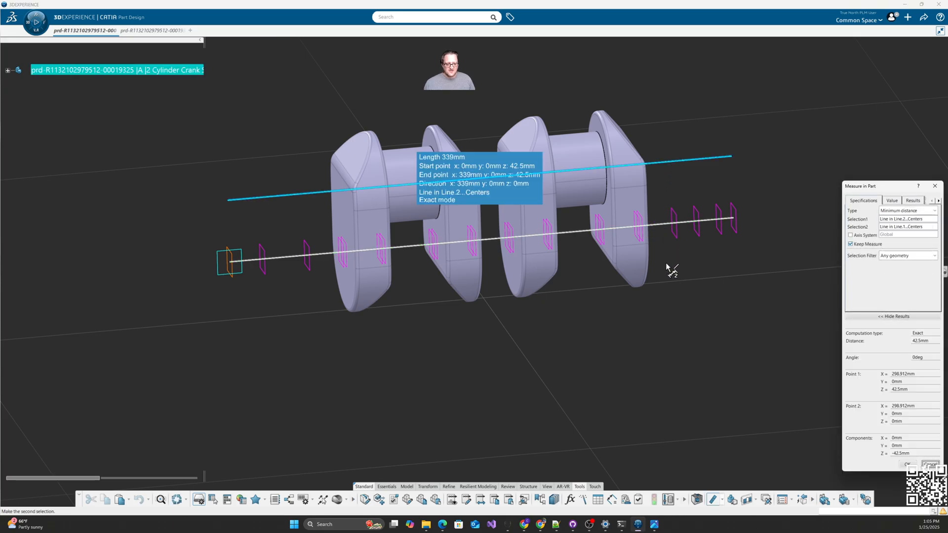
key("Escape")
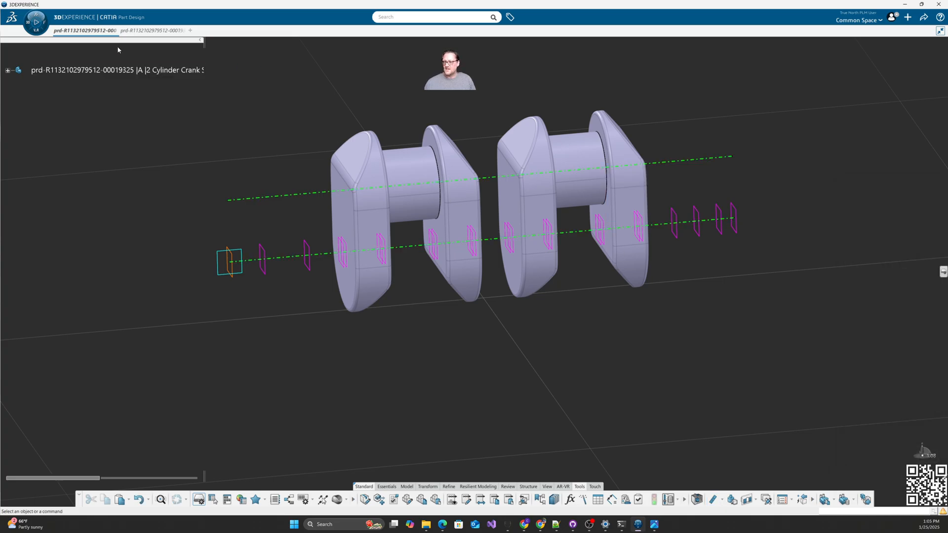
key("ctrl+Tab")
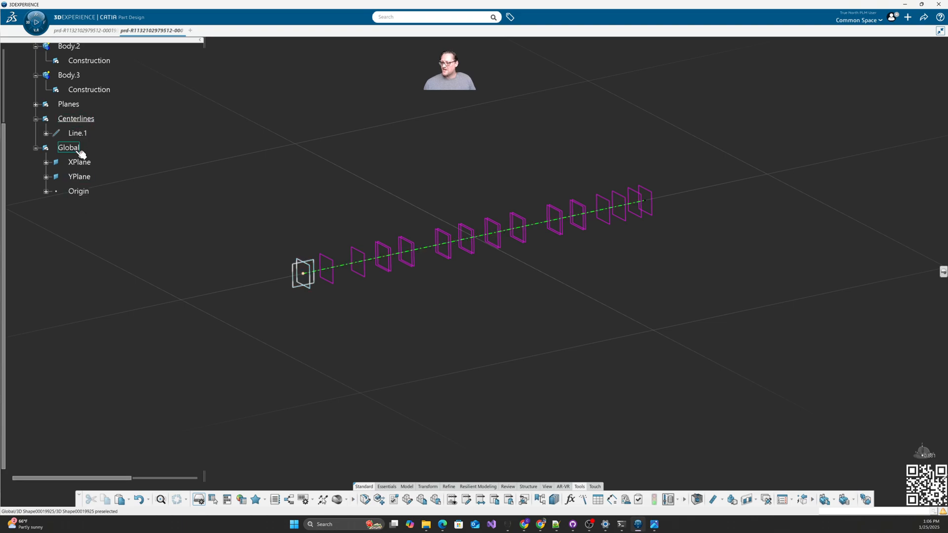
Step: Start a Point-Direction line whose new start point sits 40 mm above Origin in Z
left_click(387, 487)
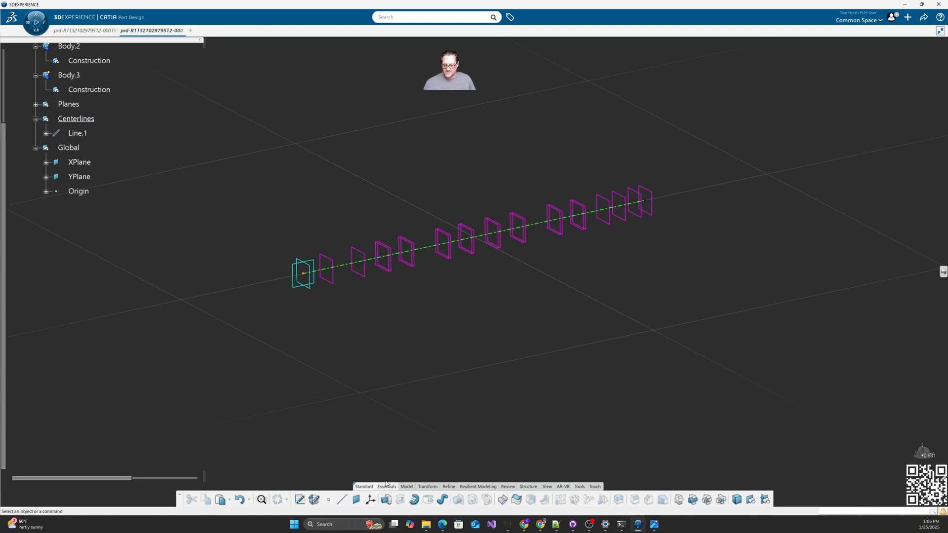
left_click(342, 500)
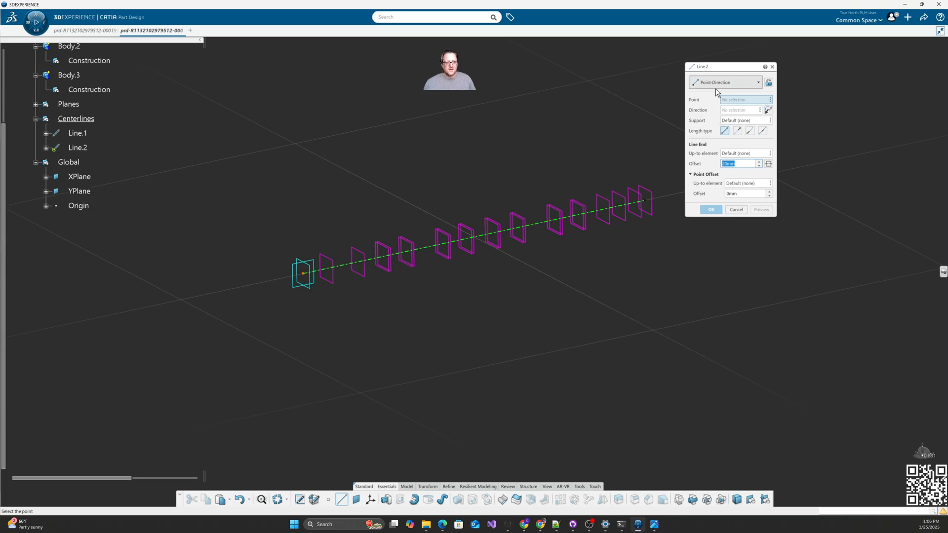
right_click(729, 101)
mouse_move(749, 102)
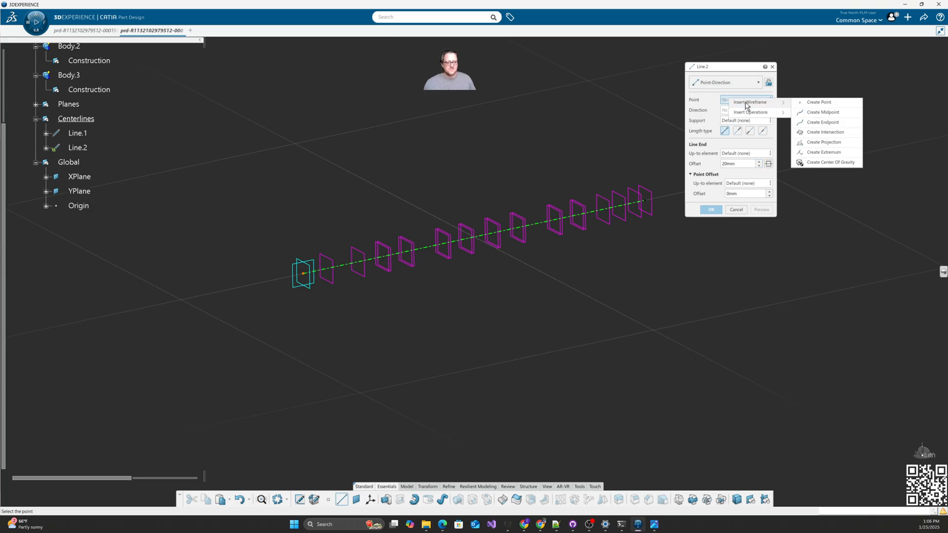
left_click(819, 102)
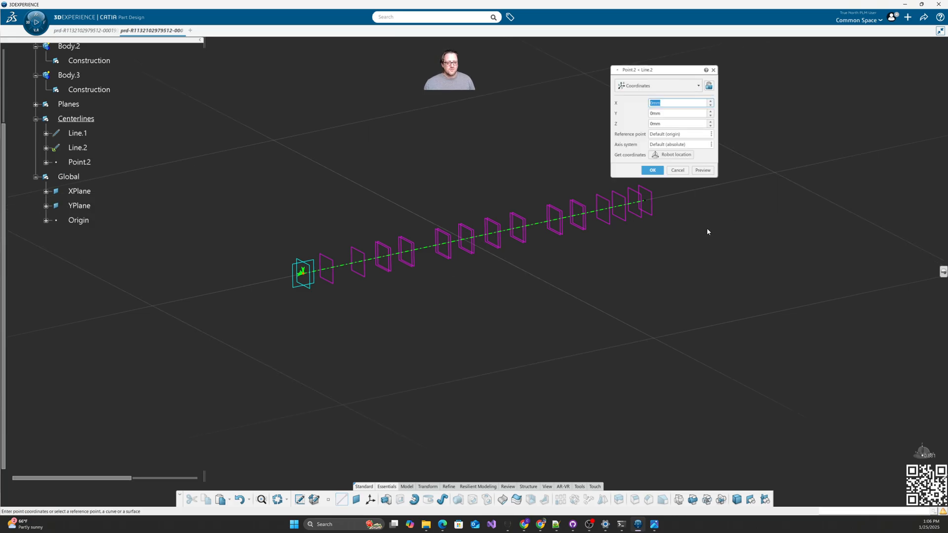
left_click(665, 135)
left_click(92, 221)
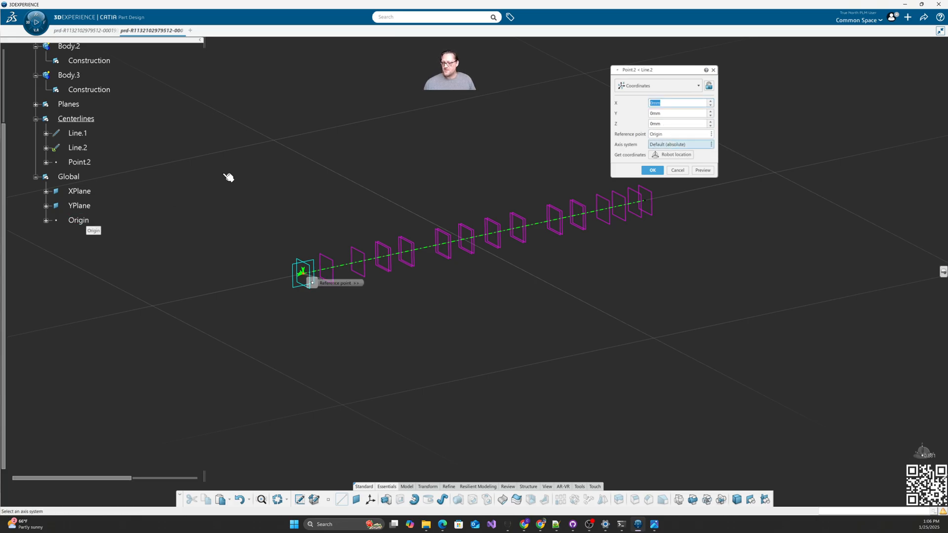
left_click(654, 124)
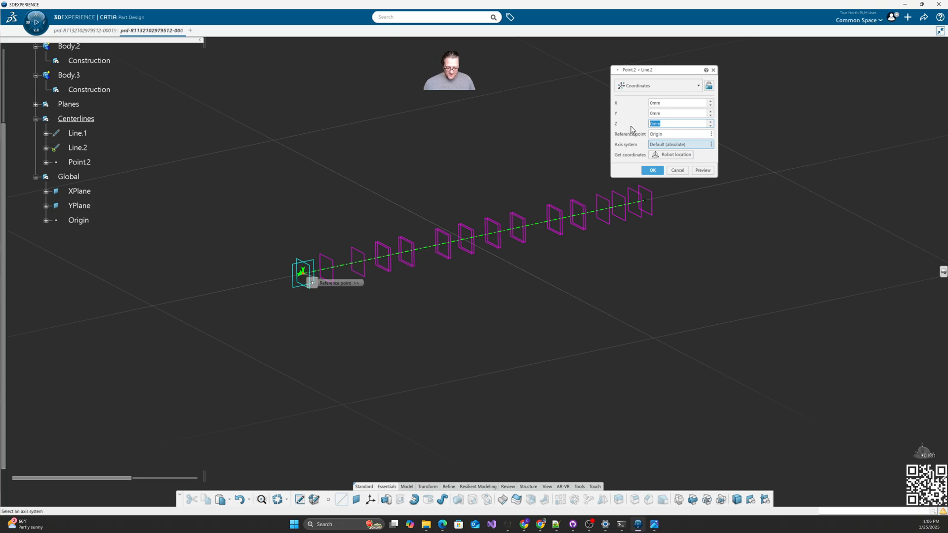
type("40")
key("Tab")
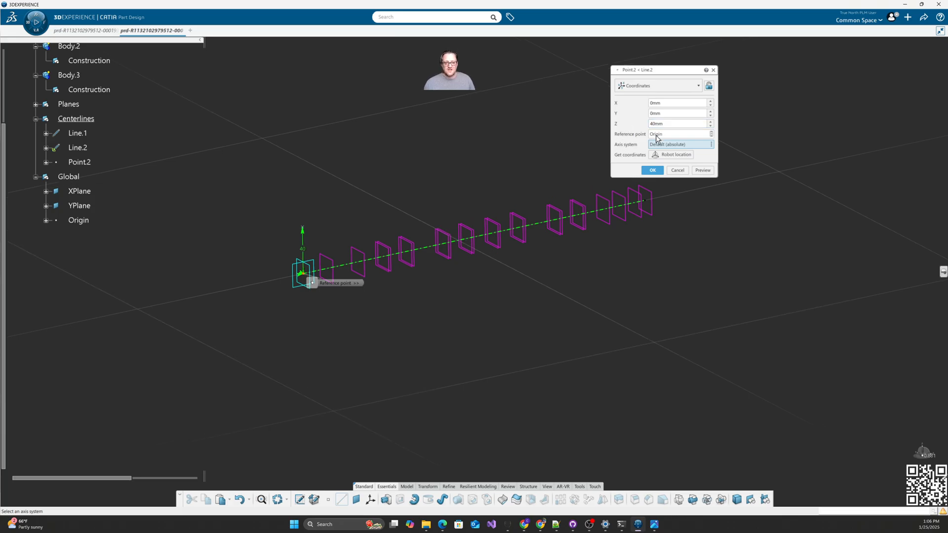
left_click(651, 171)
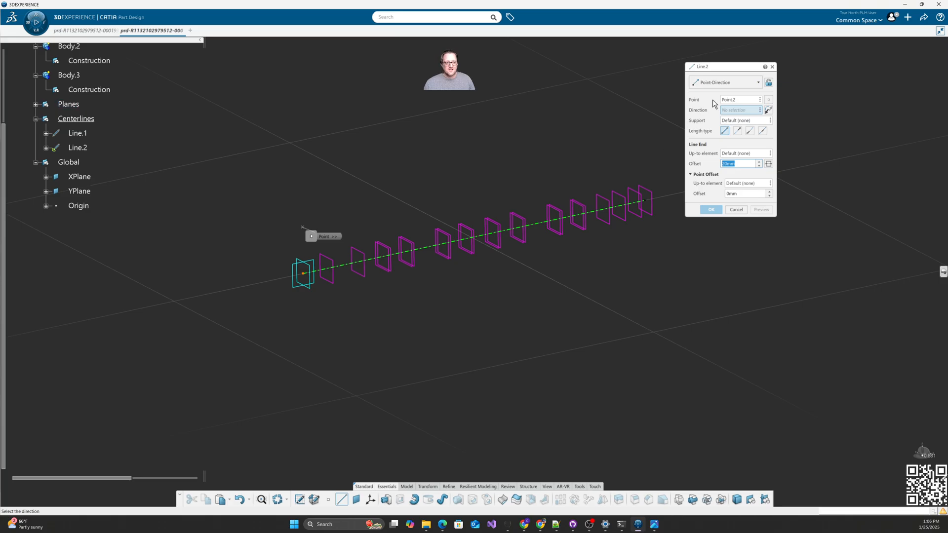
Step: Direct Line.2 normal to XPlane, ending at the far plane
left_click(312, 288)
left_click(737, 155)
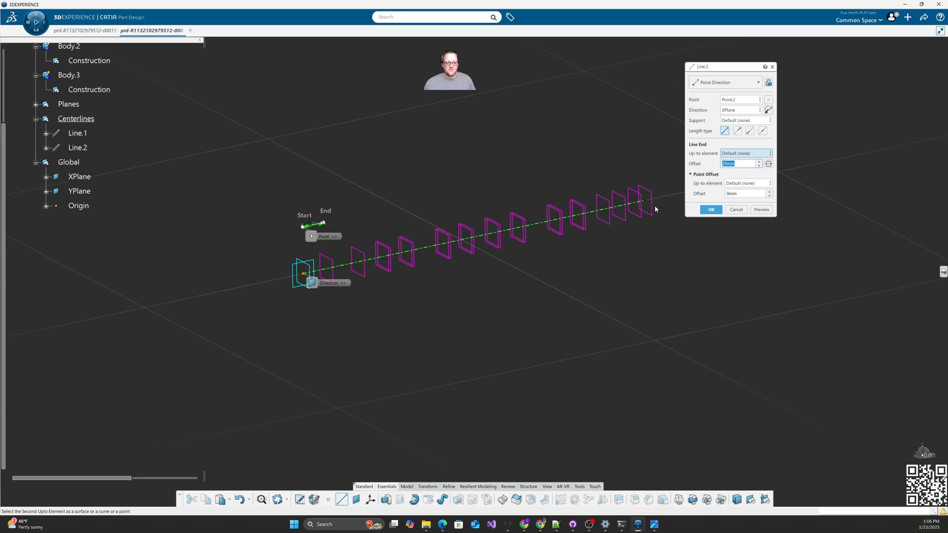
left_click(652, 208)
left_click(710, 211)
middle_click_drag(636, 292, 457, 318)
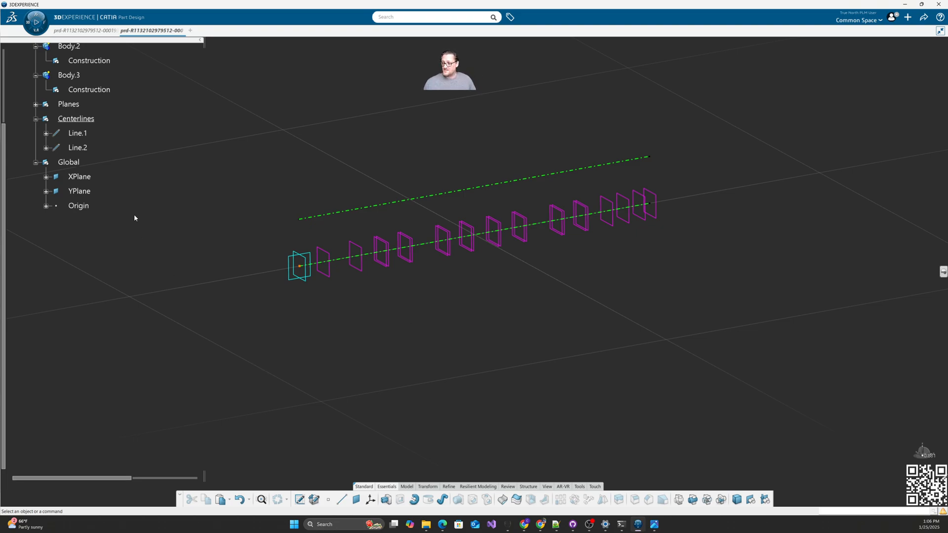
Step: Rename Line.1 to Main_center in its Properties
right_click(77, 133)
left_click(104, 180)
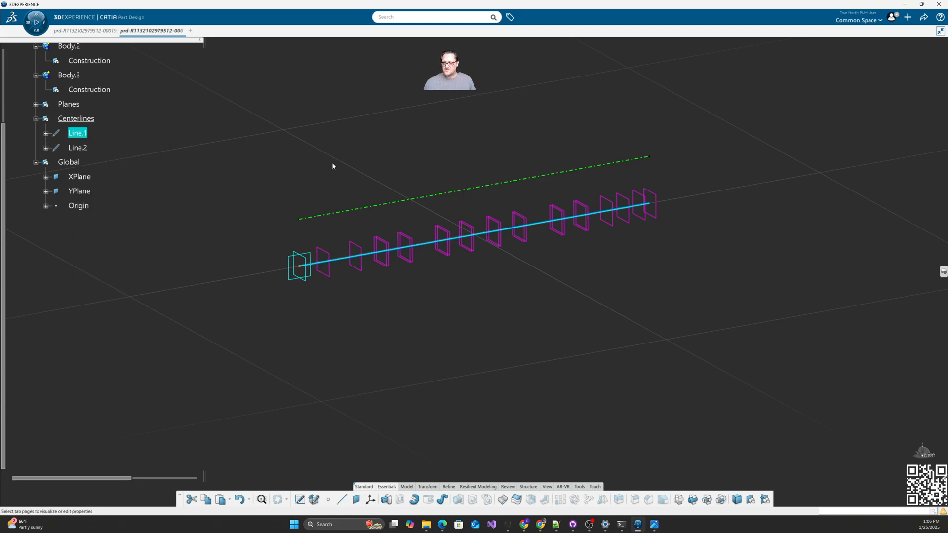
left_click(389, 216)
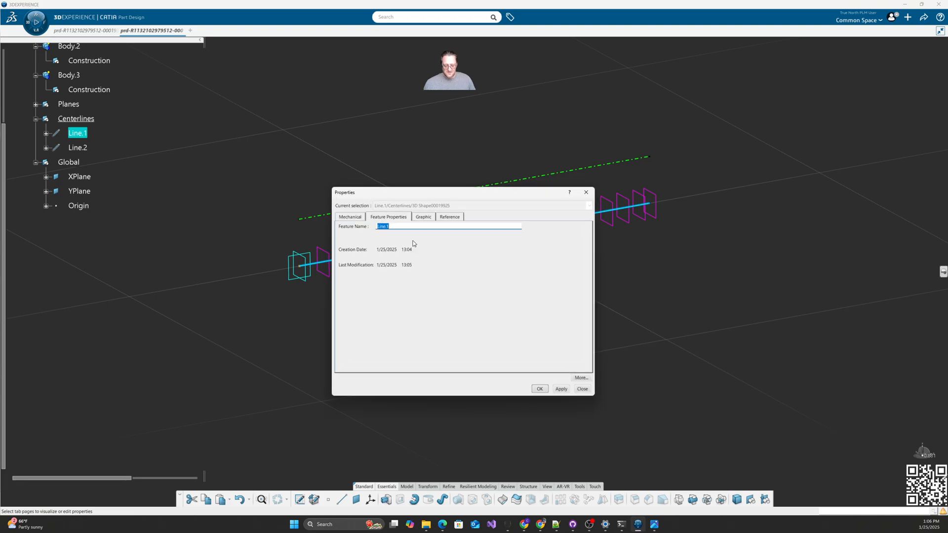
type("Ma")
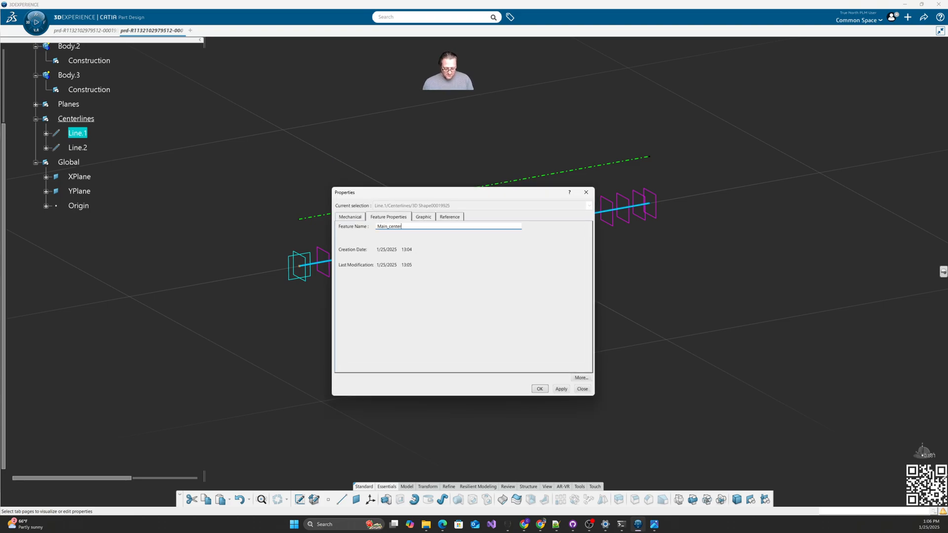
type("in_center")
key("Return")
Step: Rename Line.2 to Throw_Center and bring the Crank.JPG drawing back over the model
right_click(84, 147)
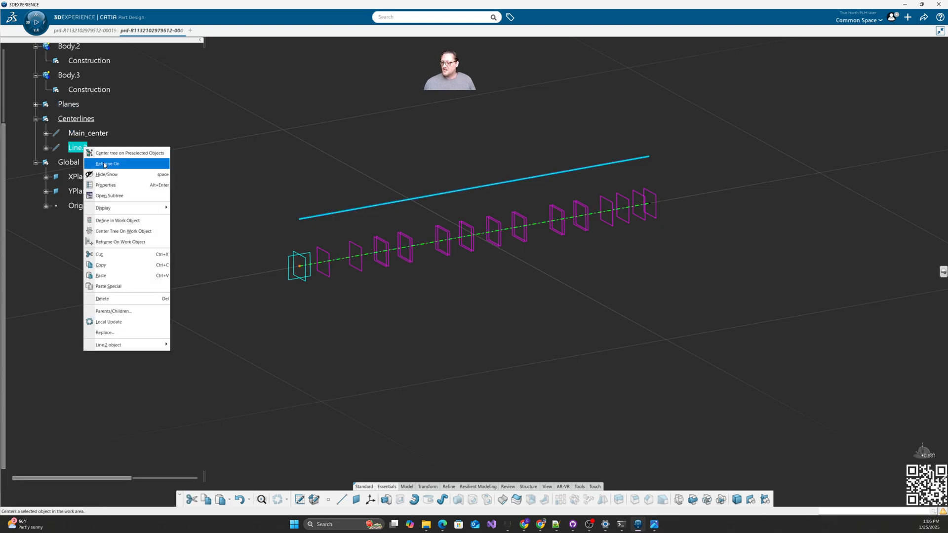
left_click(106, 184)
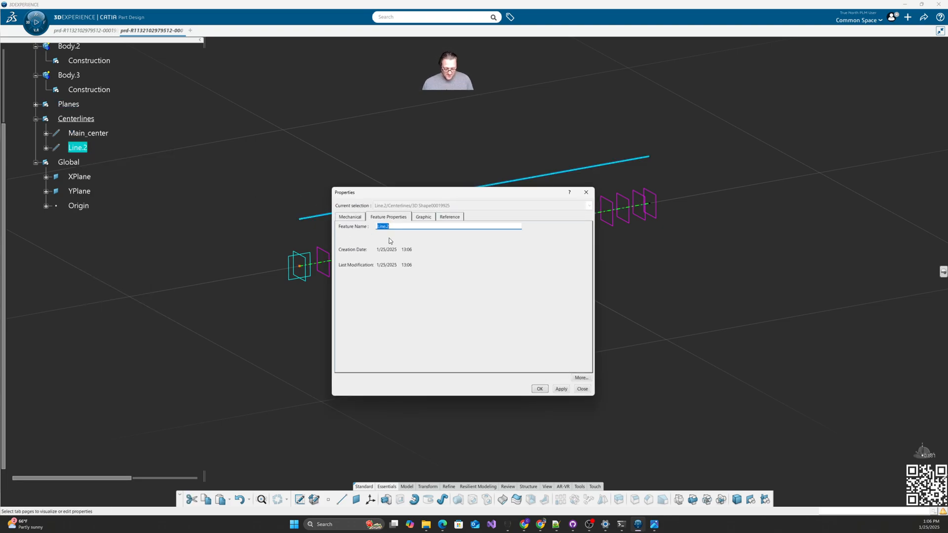
type("Throw_Center")
key("Return")
left_click(185, 183)
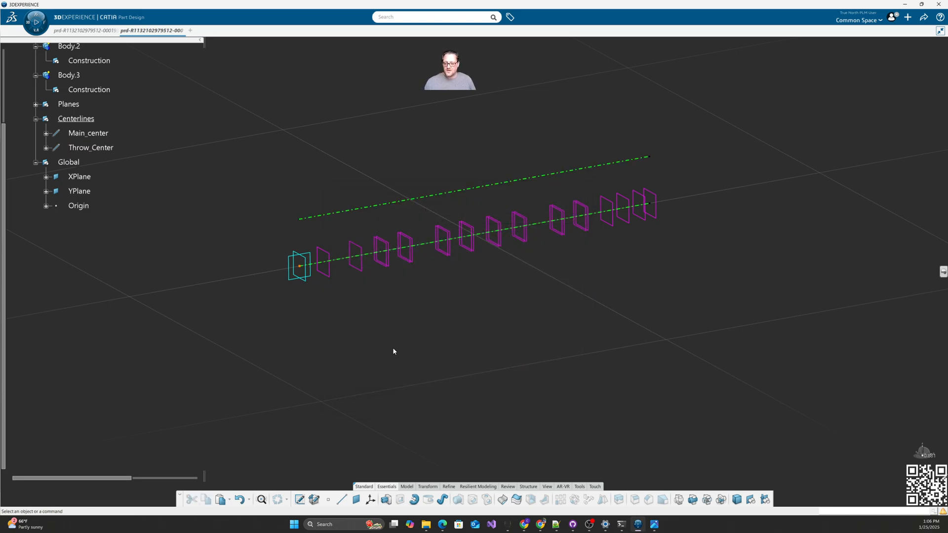
mouse_move(480, 313)
middle_mouse_down()
mouse_move(457, 329)
mouse_move(466, 326)
middle_mouse_up()
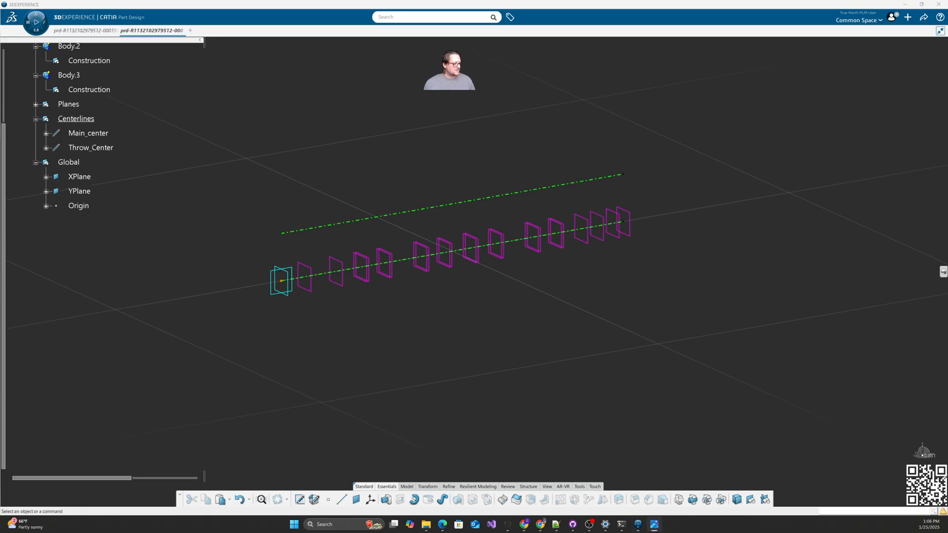
mouse_move(947, 98)
left_mouse_down()
mouse_move(694, 81)
mouse_move(719, 69)
left_mouse_up()
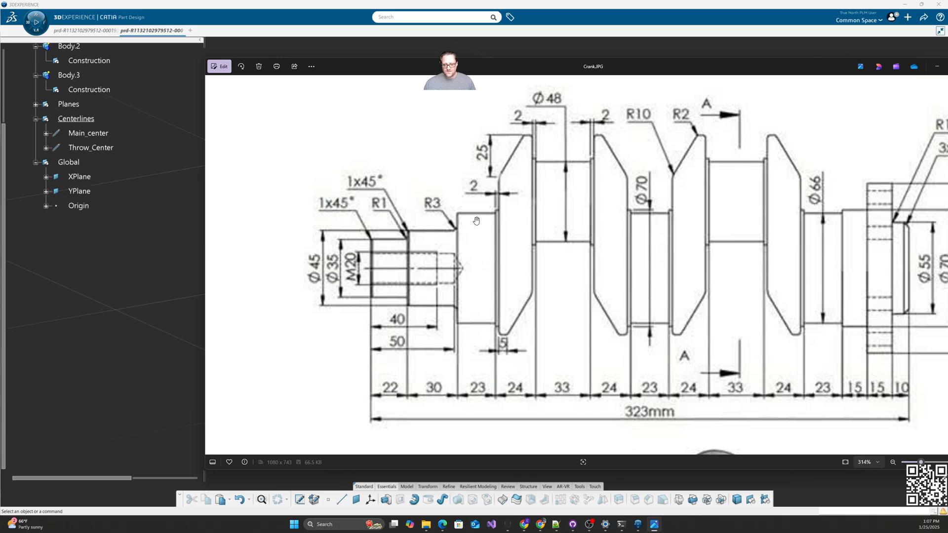
Step: Pan Crank.JPG left and back, then move the Photos window off screen to reveal CATIA
left_click_drag(785, 268, 669, 258)
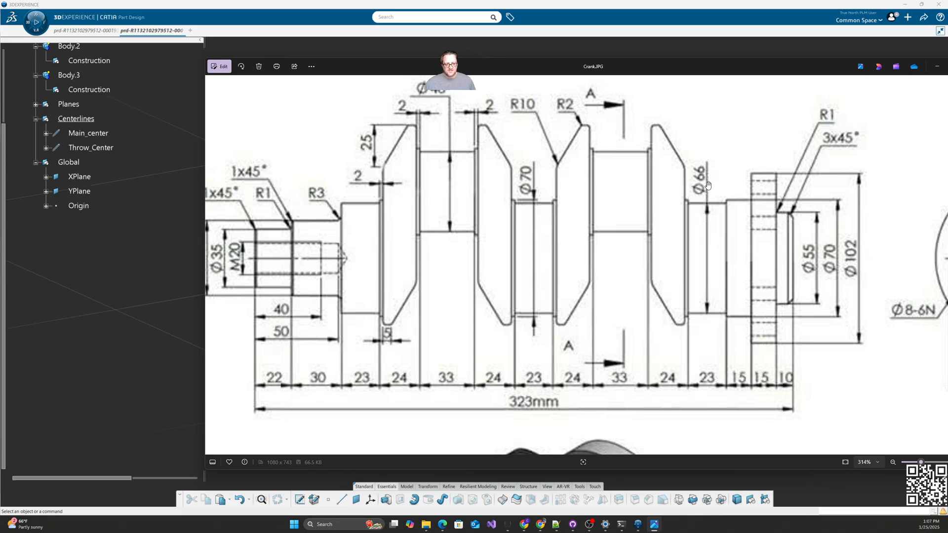
left_click_drag(480, 248, 523, 248)
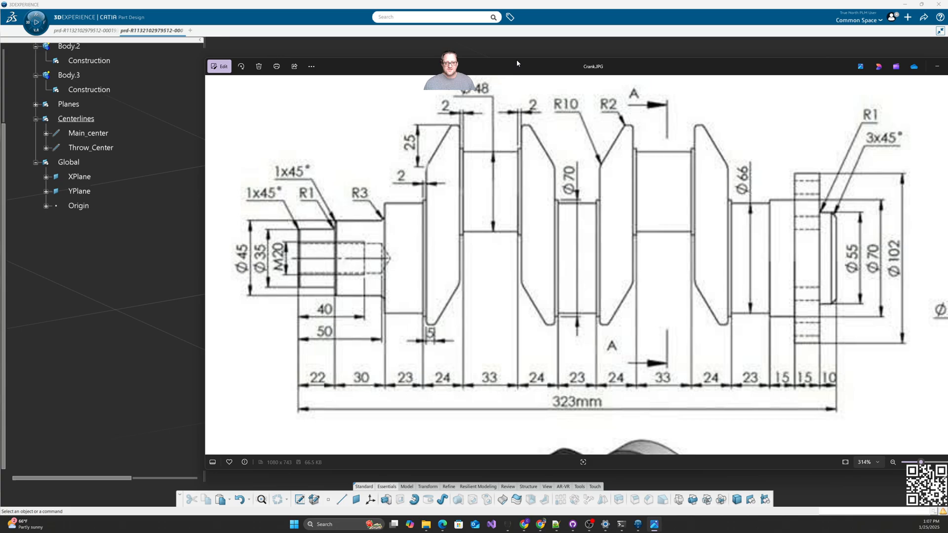
left_click_drag(511, 62, 947, 148)
left_click(504, 357)
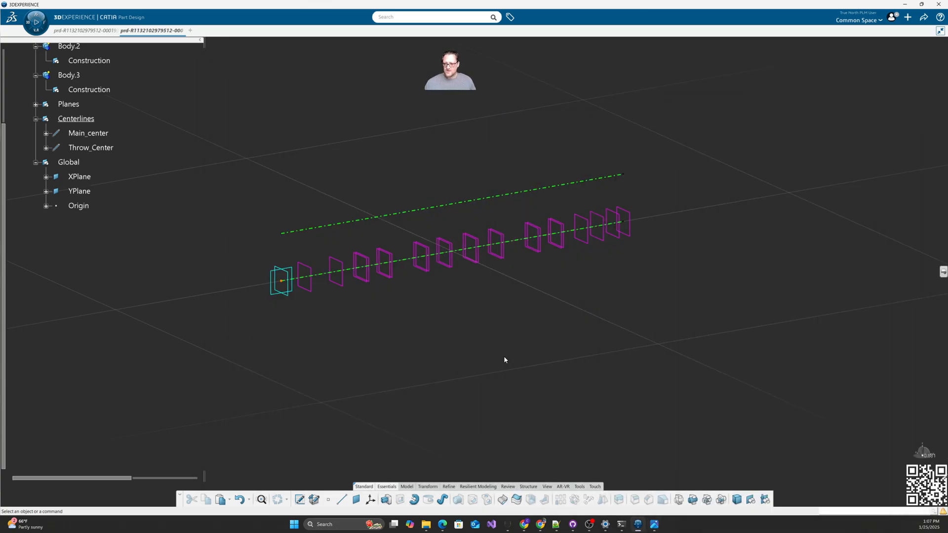
Step: Make Body.3's Construction set the work object
scroll(126, 247, "up", 5)
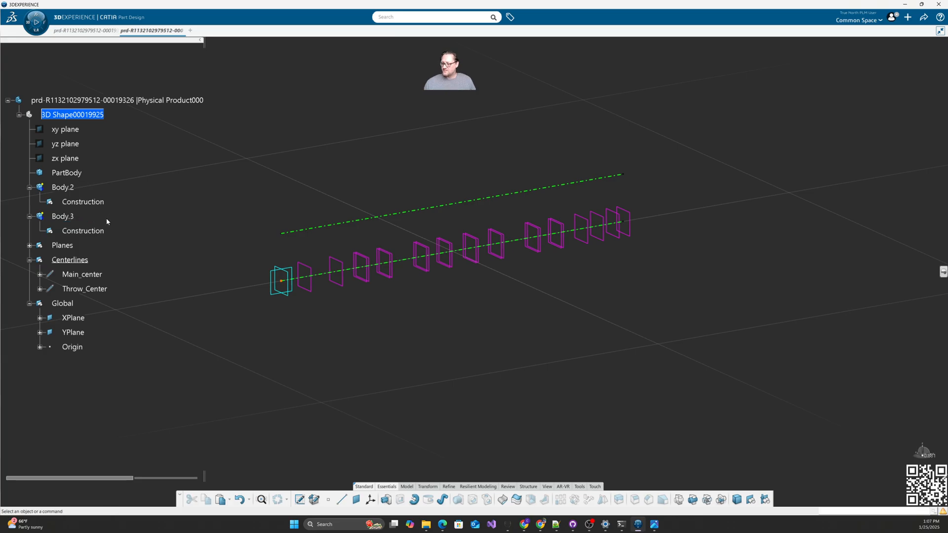
right_click(66, 219)
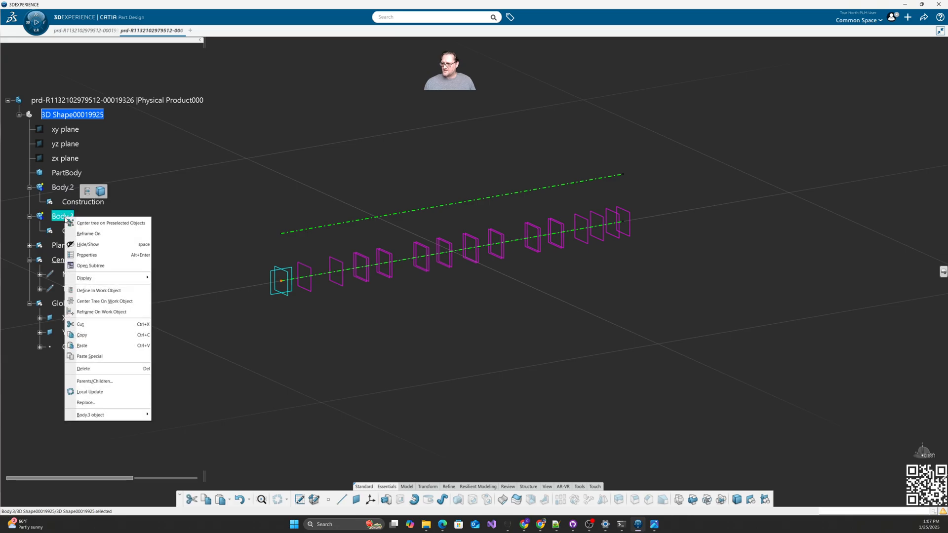
left_click(64, 217)
left_click(75, 231)
left_click(94, 203)
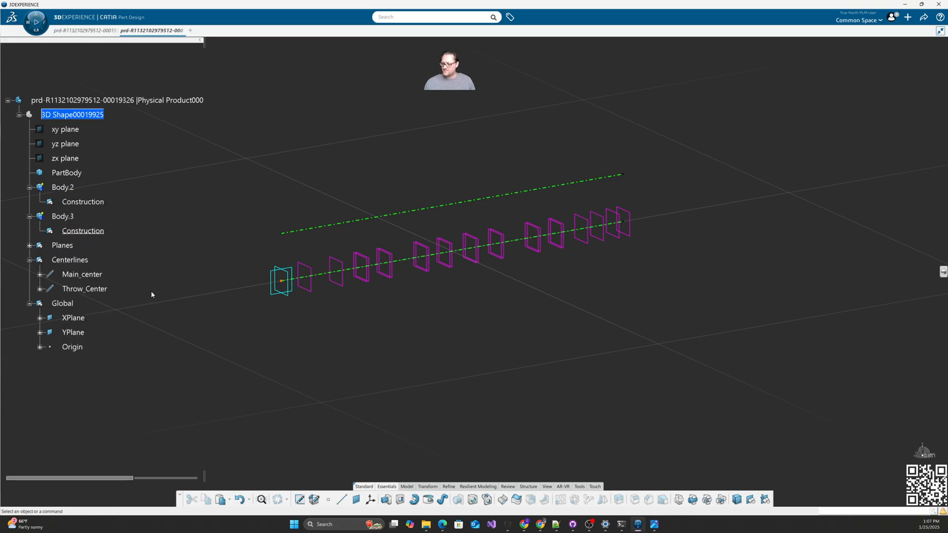
Step: Start a positioned sketch on YPlane with its origin projected from the Origin point
left_click(300, 502)
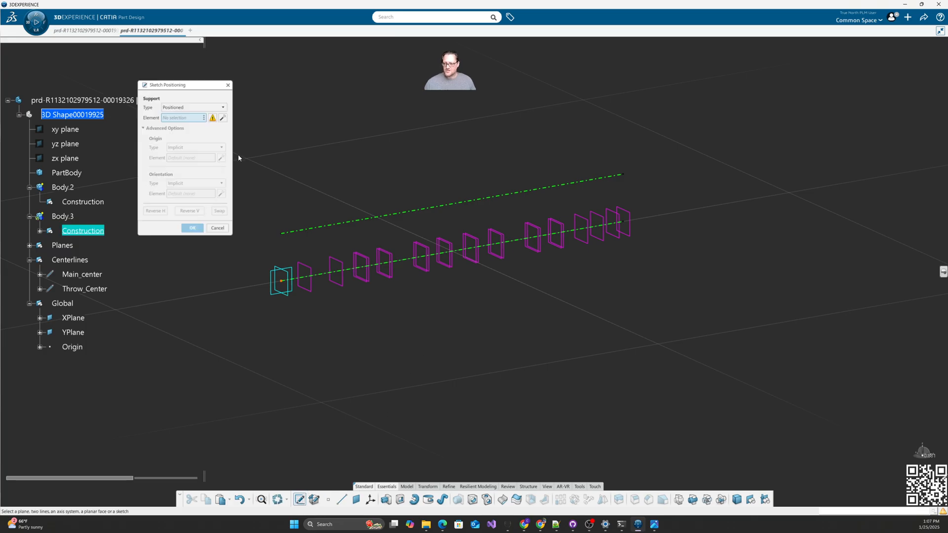
left_click(188, 107)
left_click(186, 116)
left_click(278, 295)
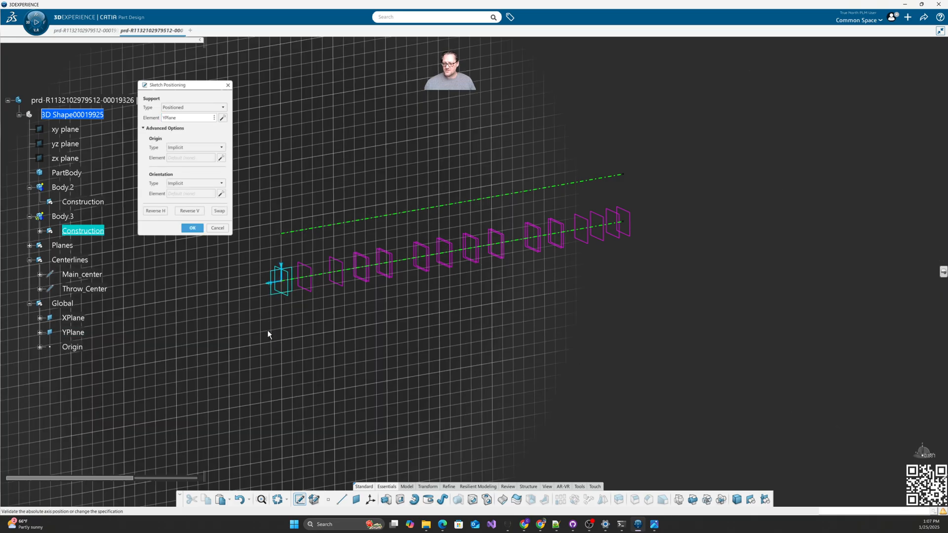
left_click(190, 148)
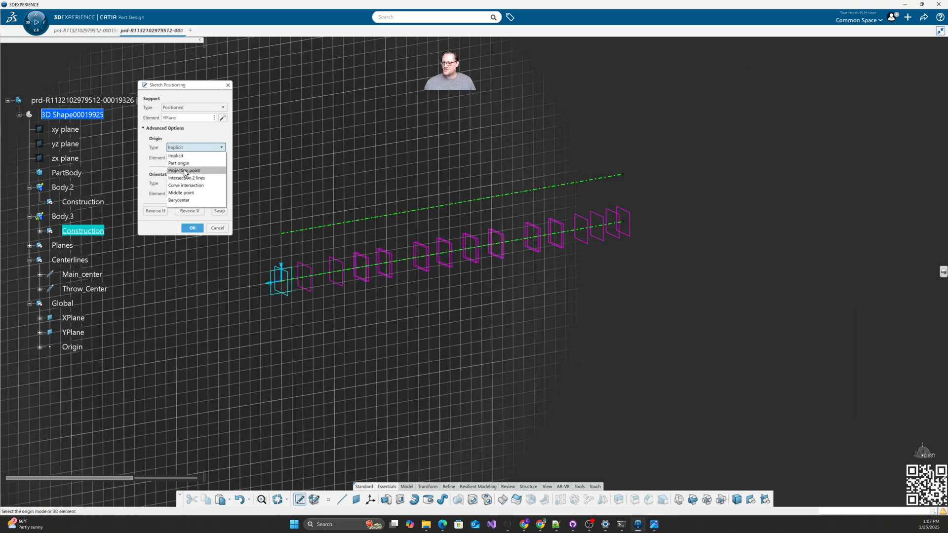
left_click(188, 168)
left_click(72, 347)
Step: Orient the sketch parallel to Main_center as the H direction, with V reversed
left_click(191, 183)
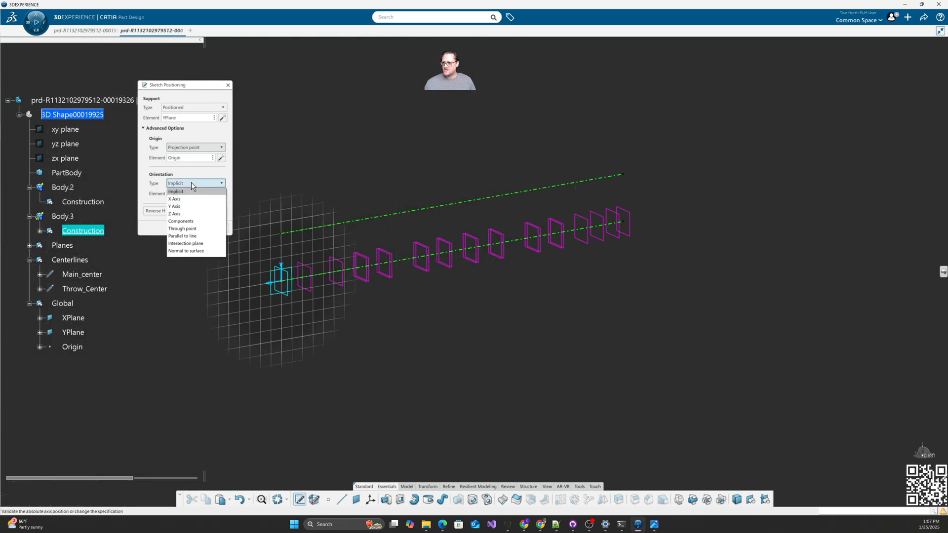
left_click(192, 236)
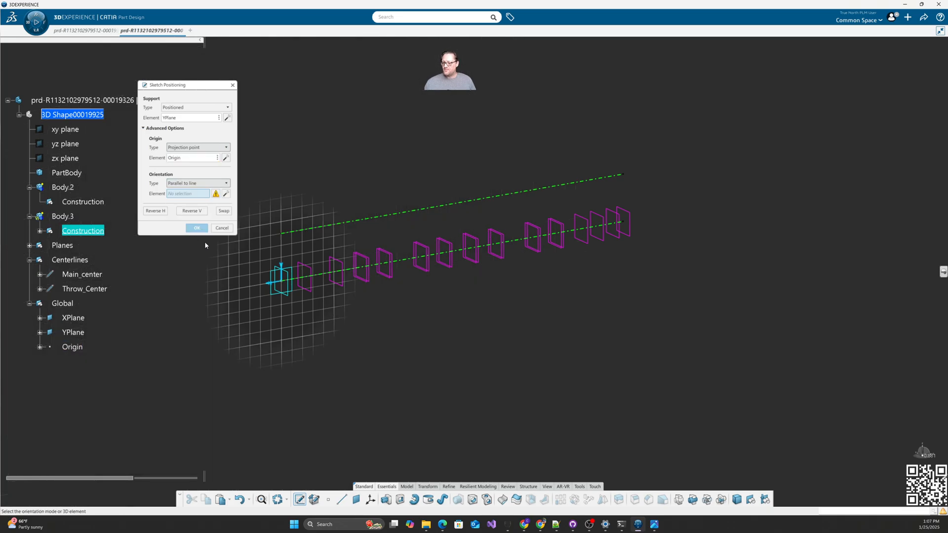
left_click(323, 276)
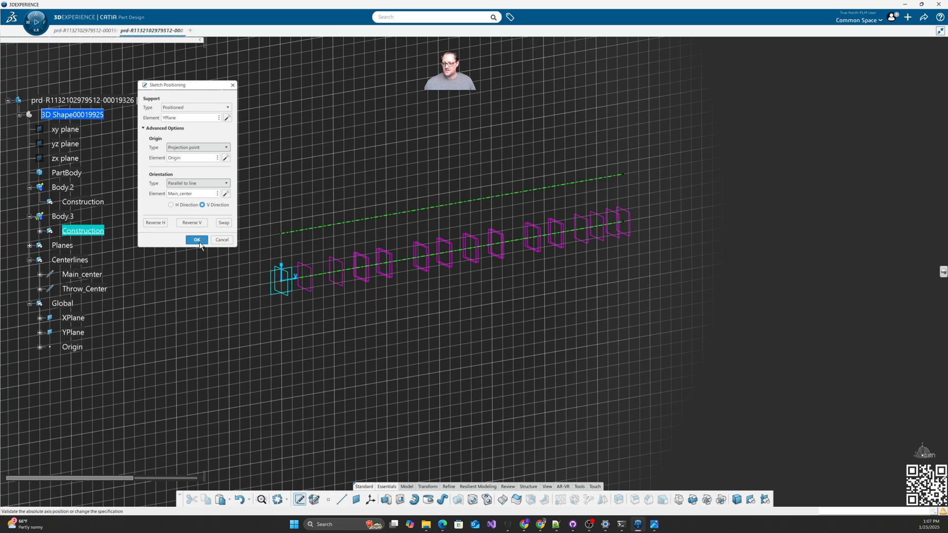
scroll(345, 316, "up", 5)
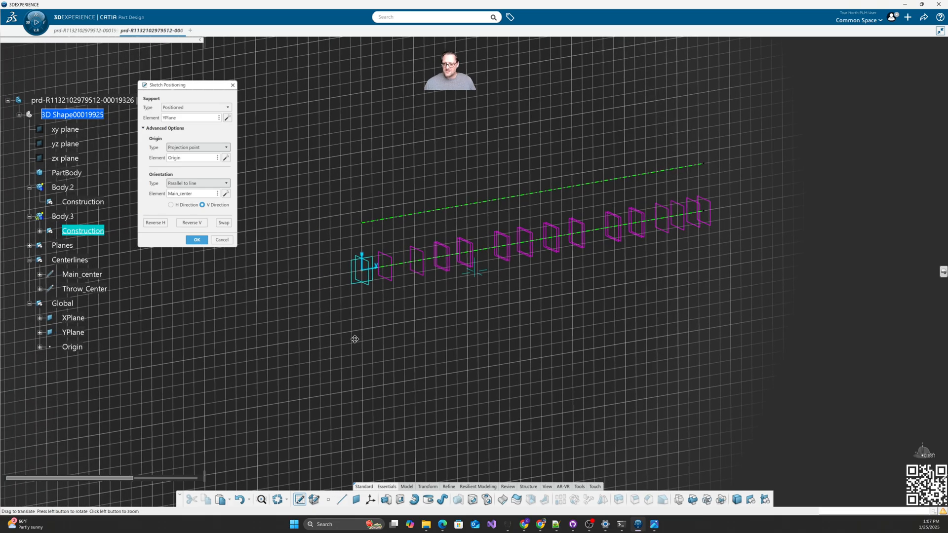
middle_click_drag(237, 332, 588, 319)
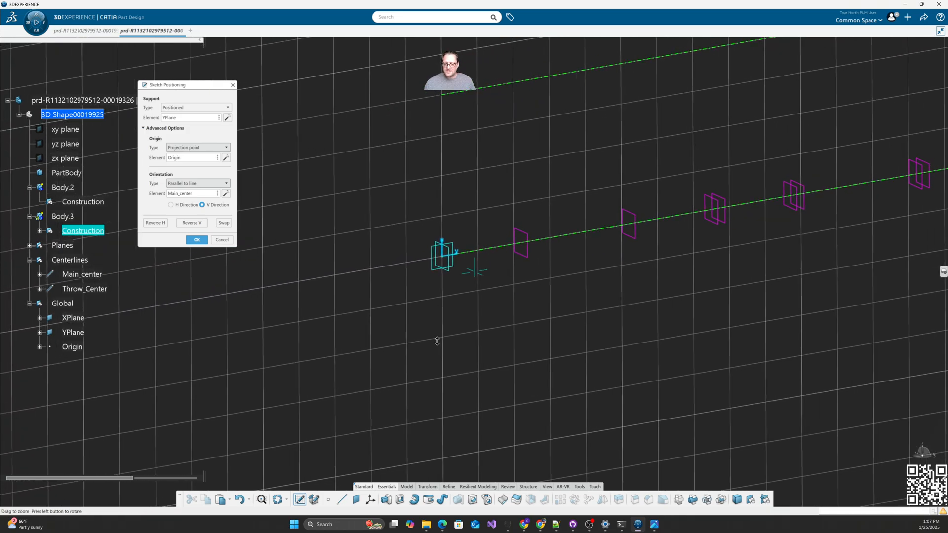
middle_click_drag(438, 341, 439, 292, "ctrl")
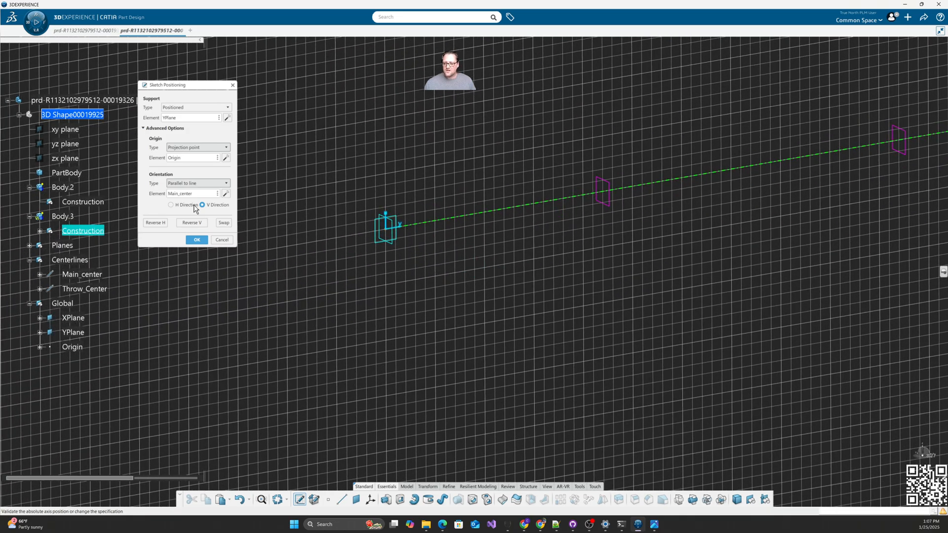
left_click(171, 205)
left_click(192, 222)
Step: Enter the positioned sketch and frame the origin and Main_center axis in the Sketcher
left_click(197, 240)
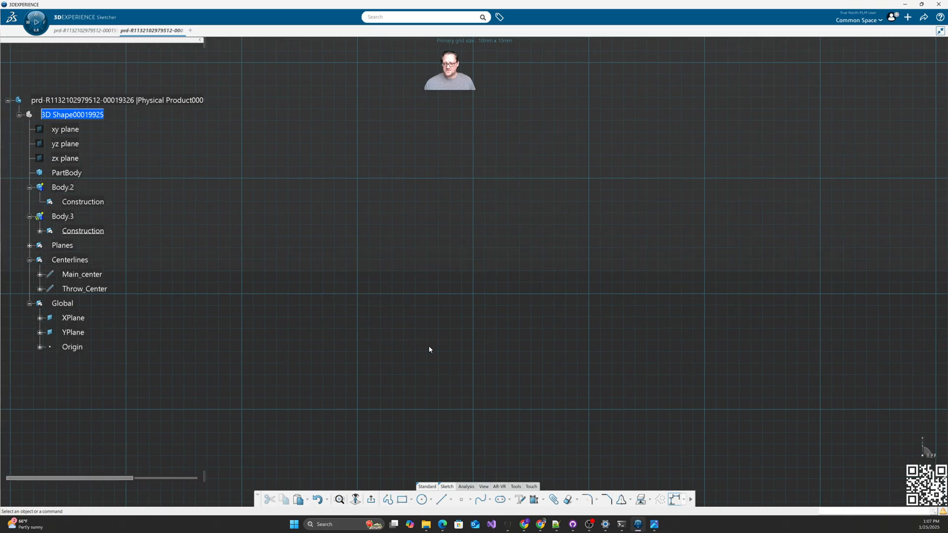
mouse_move(430, 350)
middle_mouse_down()
mouse_move(423, 301)
mouse_move(454, 359)
mouse_move(460, 343)
mouse_move(318, 313)
mouse_move(458, 324)
middle_mouse_up()
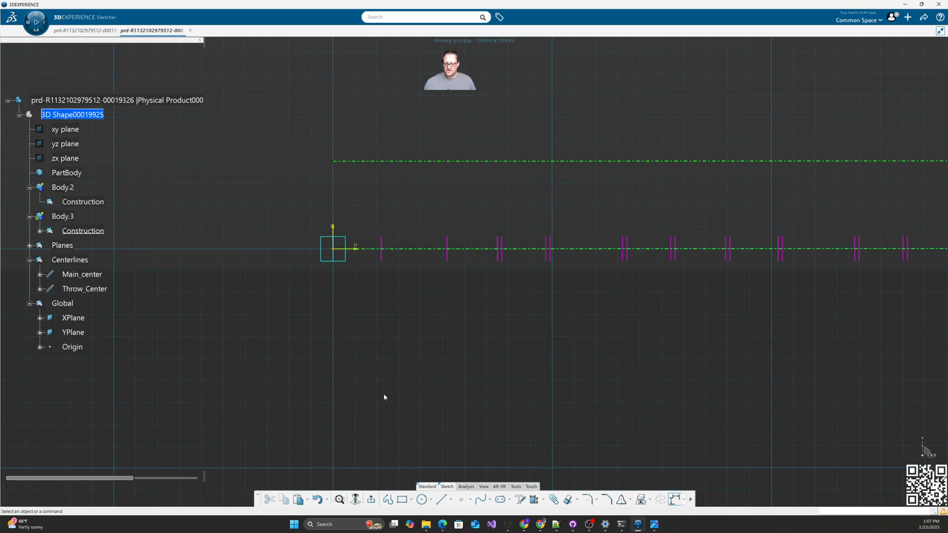
left_click(388, 501)
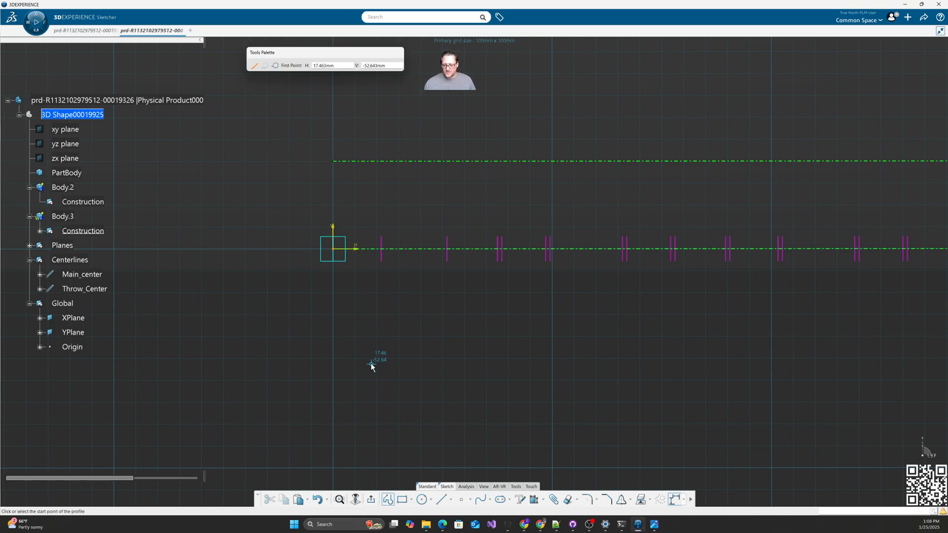
Step: Draw a seven-line profile from the origin: three rises and steps, then down onto Main_center
left_click(333, 249)
left_click(333, 197)
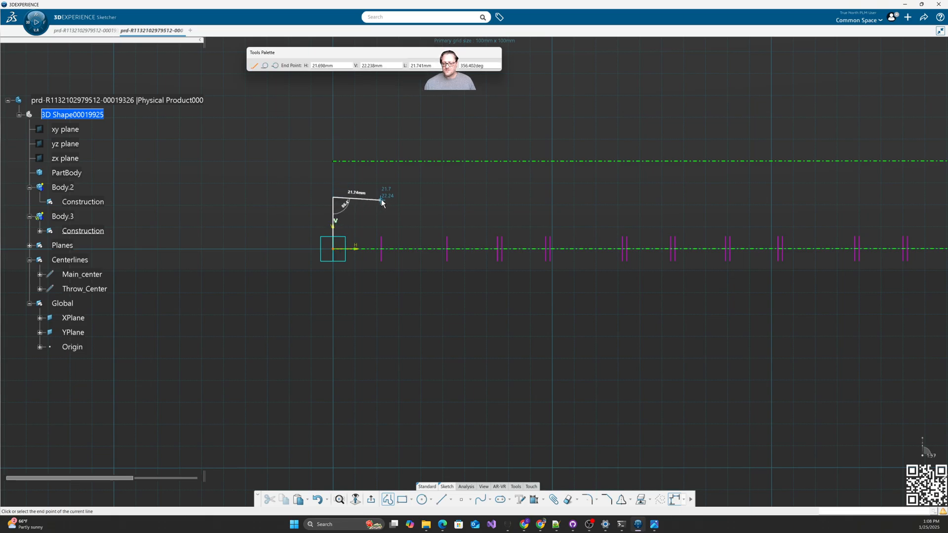
left_click(381, 197)
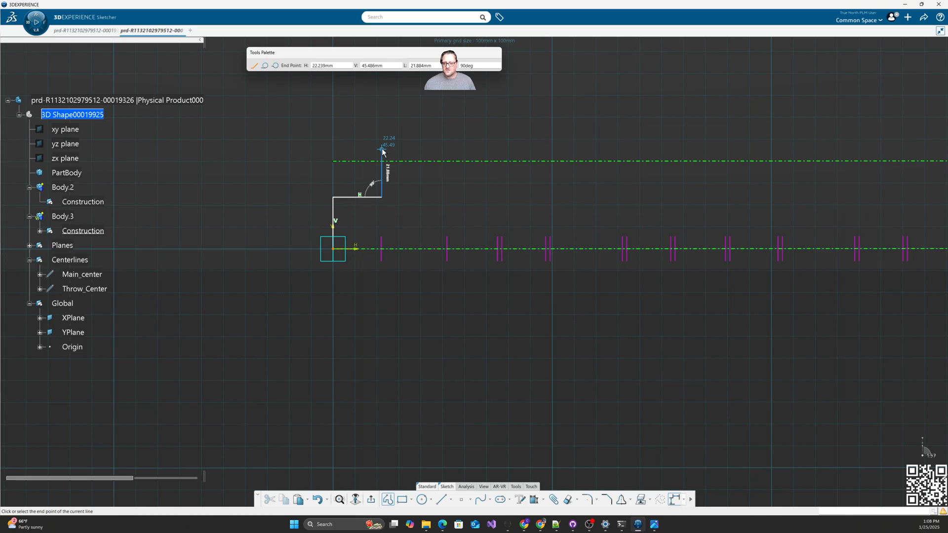
left_click(381, 148)
left_click(444, 148)
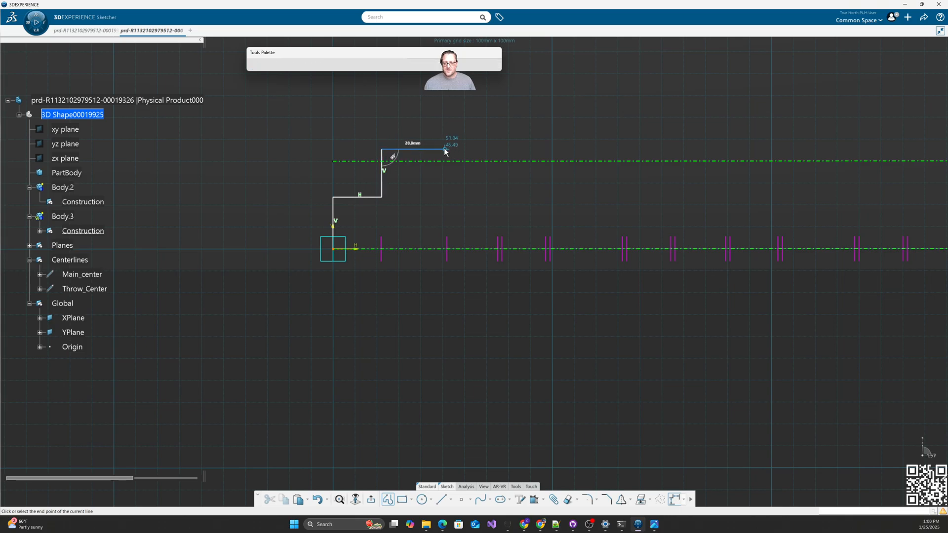
left_click(444, 107)
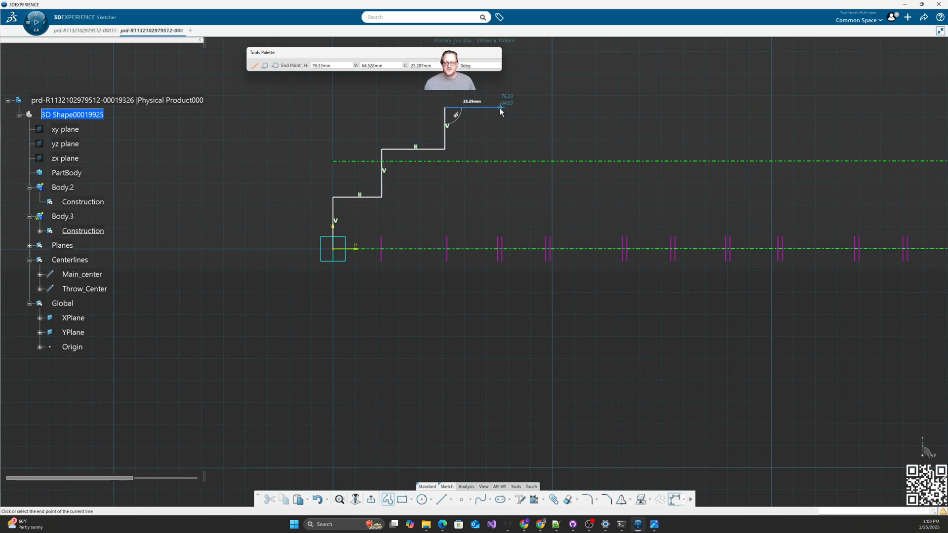
left_click(500, 108)
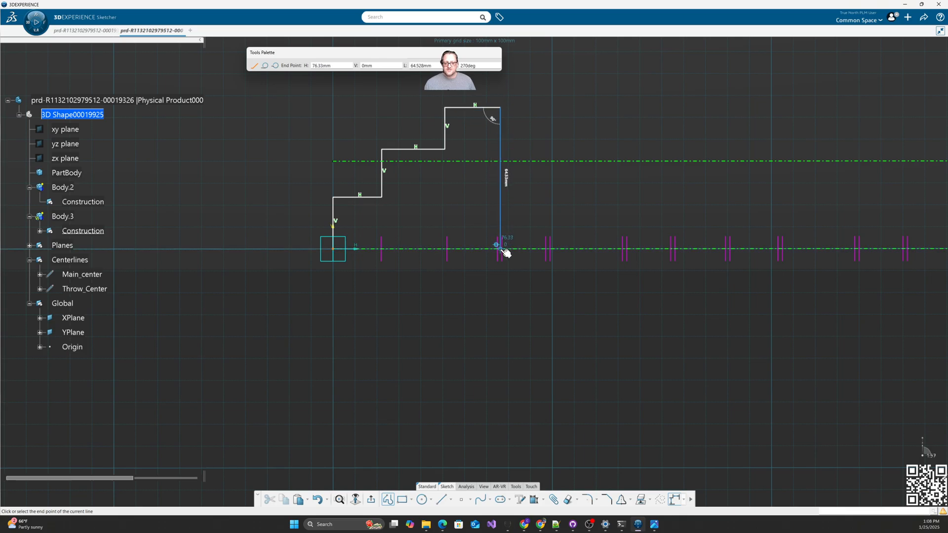
double_click(500, 245)
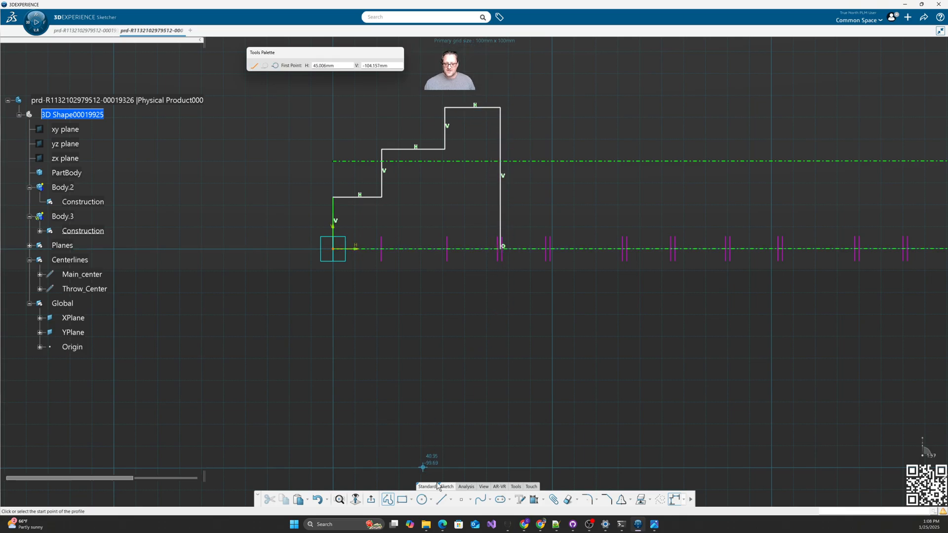
left_click(534, 502)
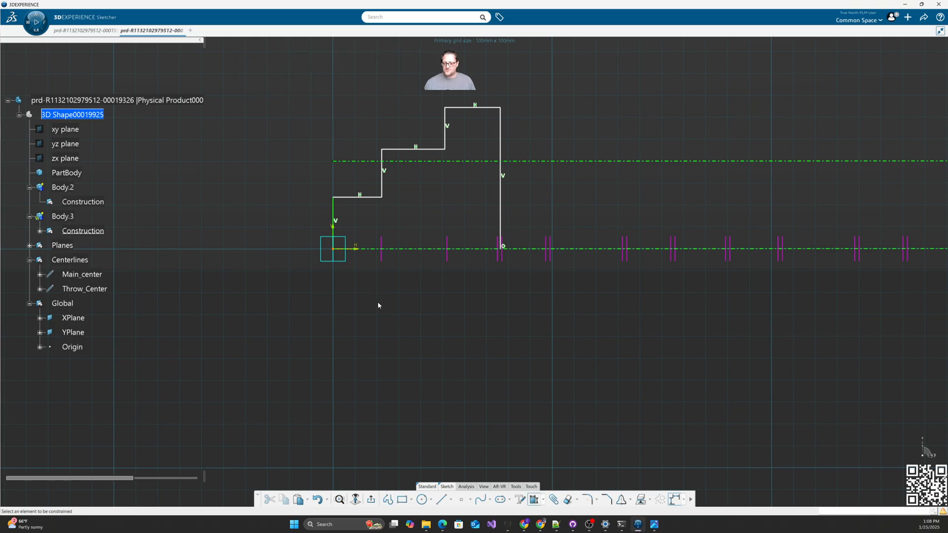
Step: Make the three vertical step edges coincident with their offset construction-plane traces
middle_click_drag(379, 302, 375, 313)
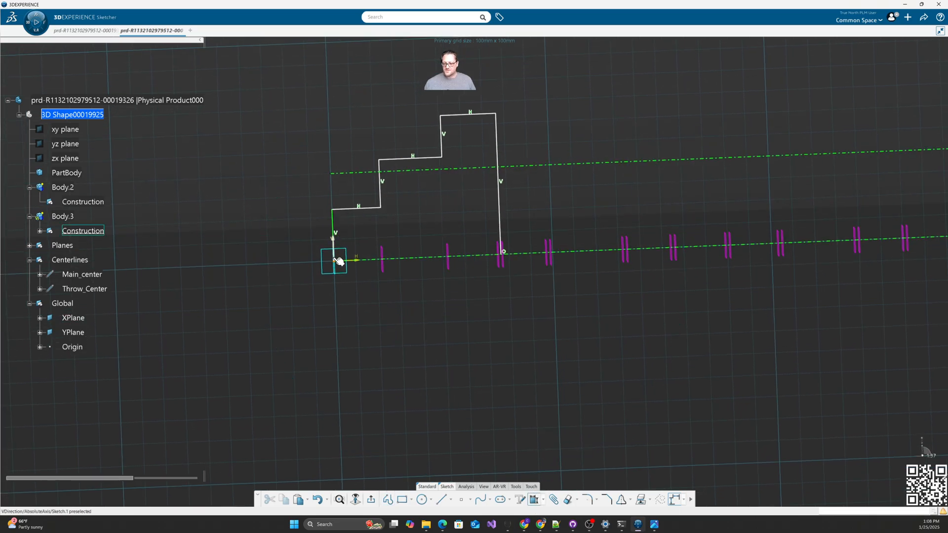
left_click(383, 259)
left_click(380, 195)
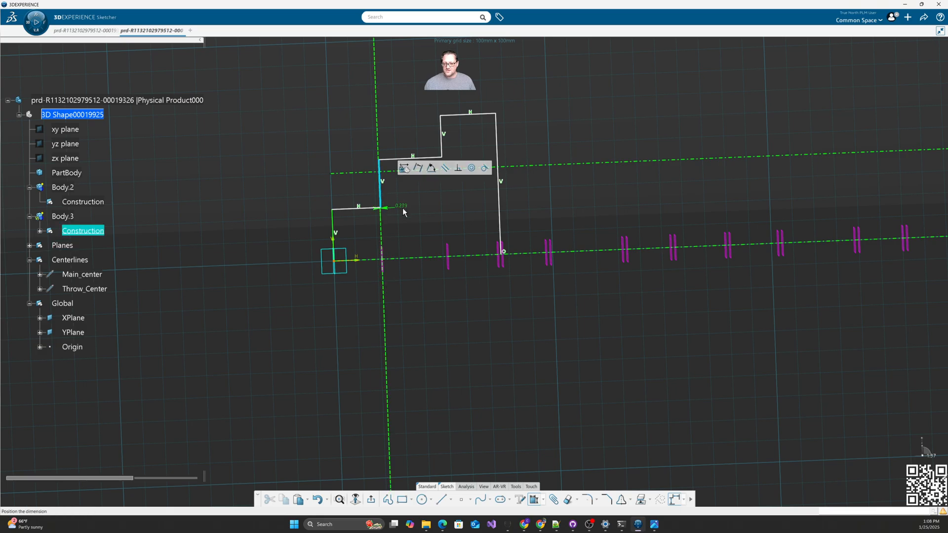
right_click(402, 212)
left_click(427, 277)
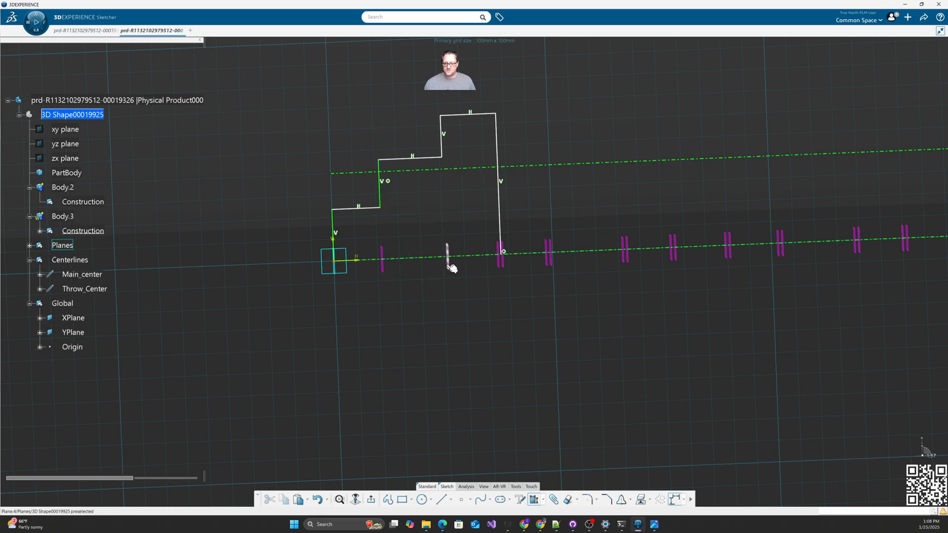
left_click(442, 144)
right_click(450, 192)
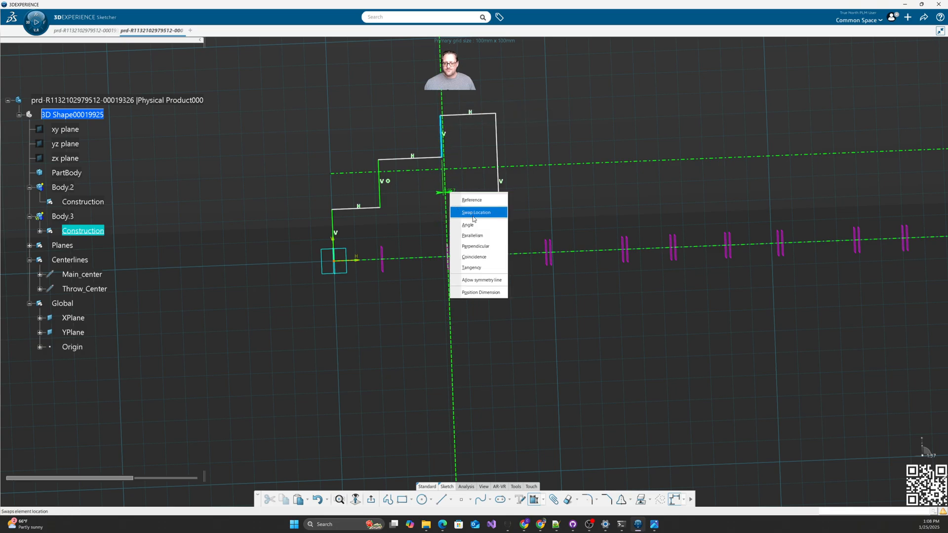
left_click(470, 257)
left_click(505, 268)
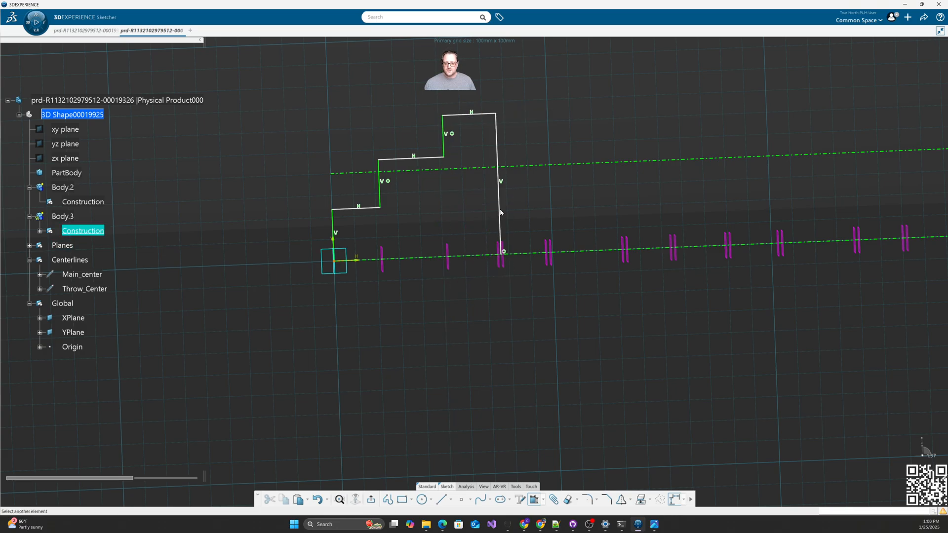
left_click(501, 212)
right_click(516, 212)
left_click(532, 276)
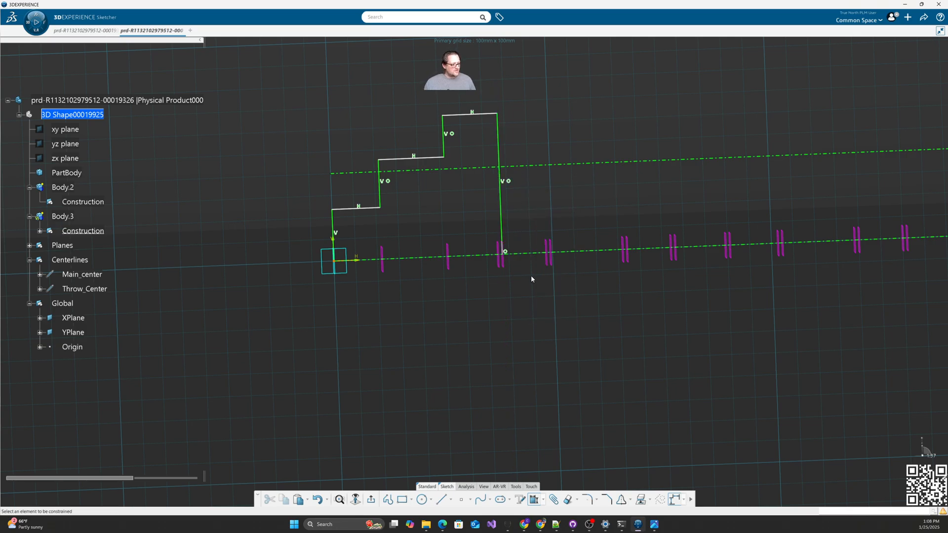
Step: Dimension the lower two horizontal steps at 17.5 and 22.5 above the centreline
left_click(351, 208)
left_click(372, 258)
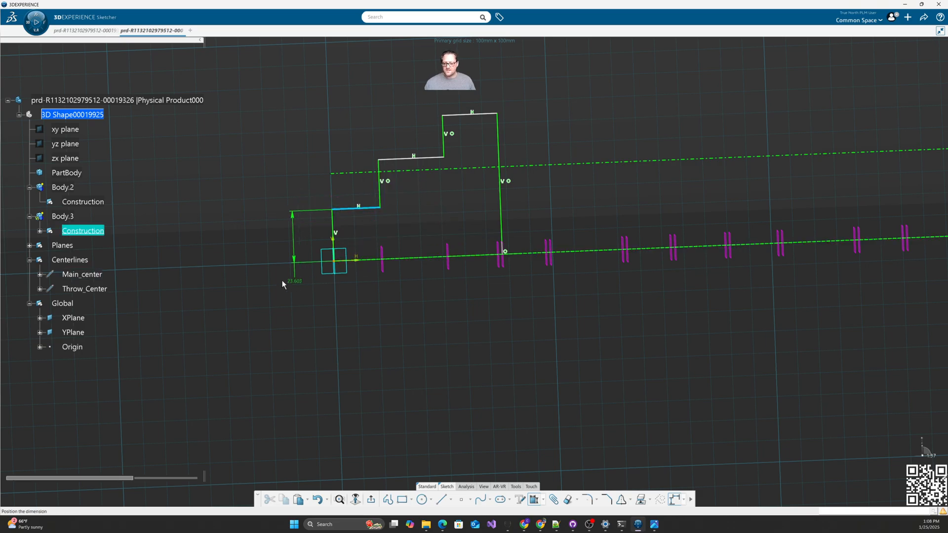
left_click(273, 255)
type("17.5")
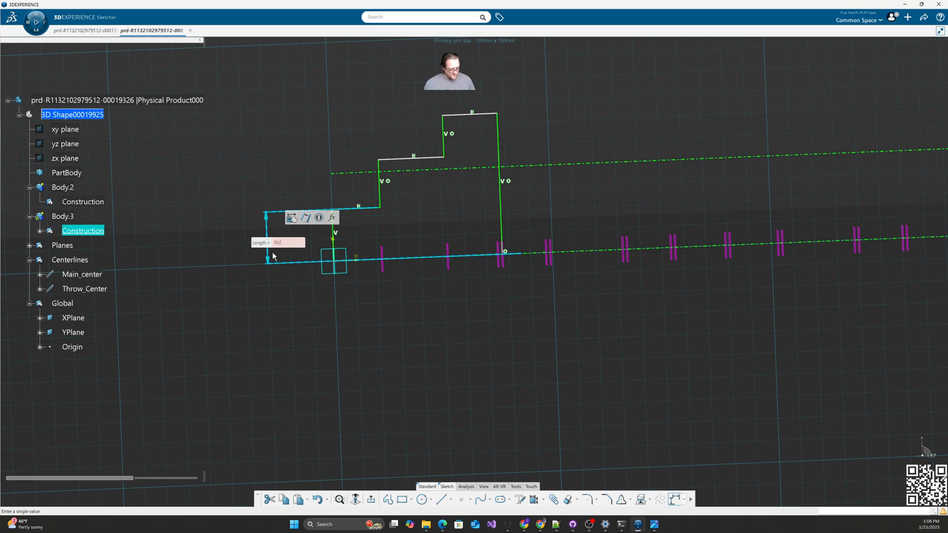
key("Return")
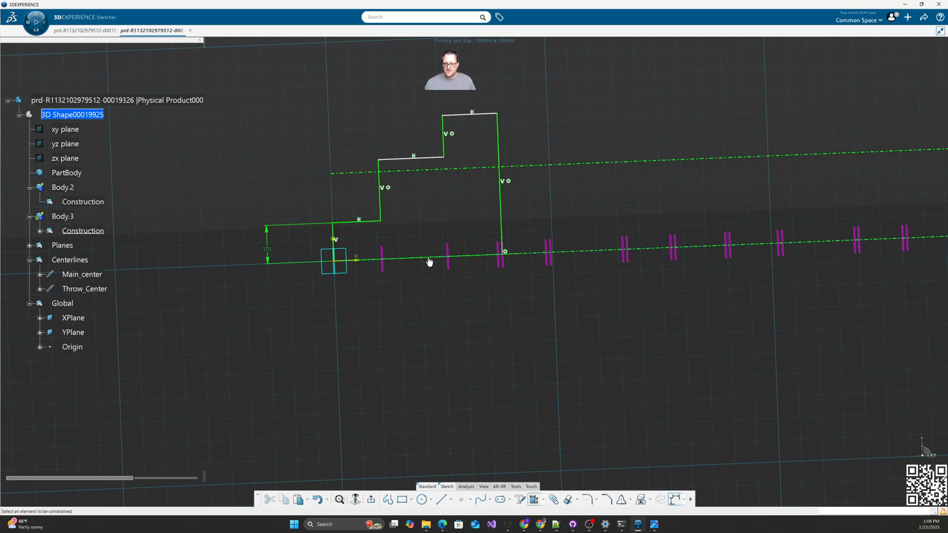
left_click(587, 257)
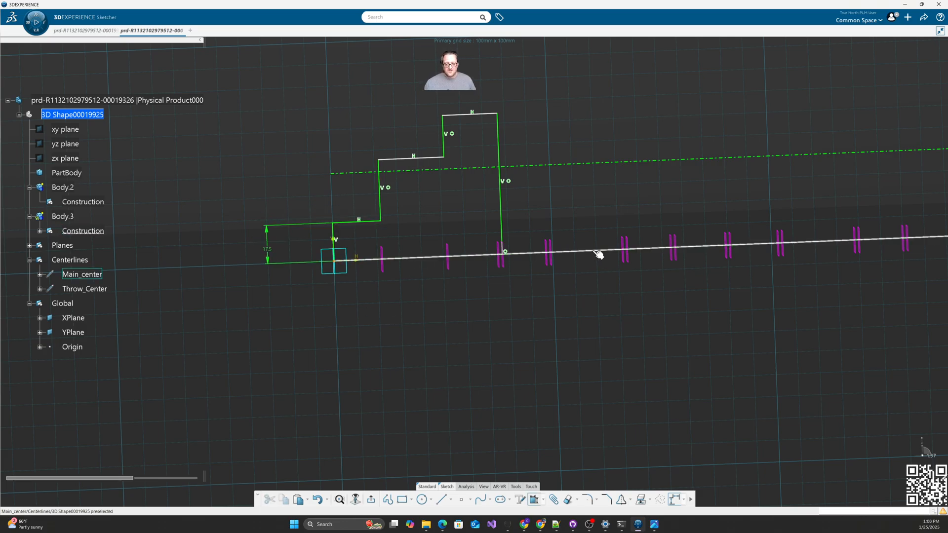
left_click(425, 158)
left_click(417, 225)
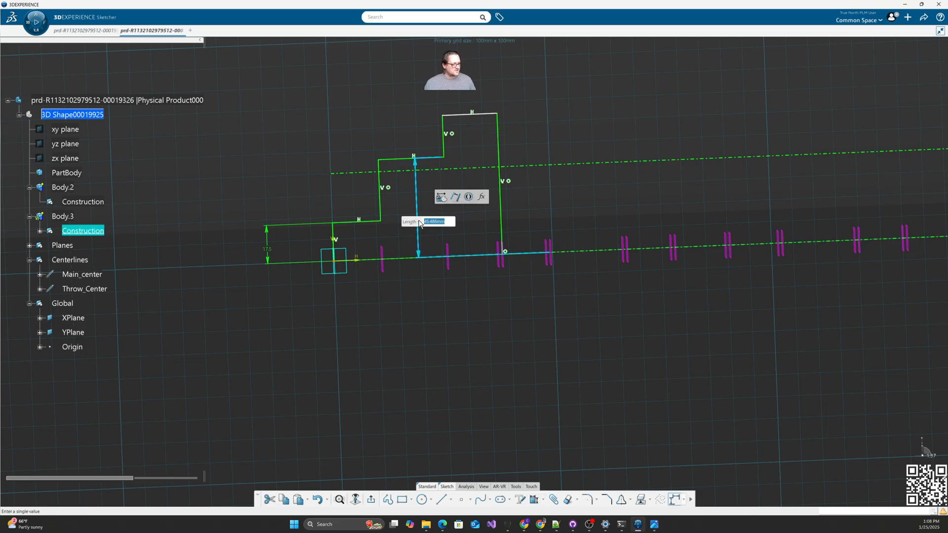
type("4")
type("2")
key("Return")
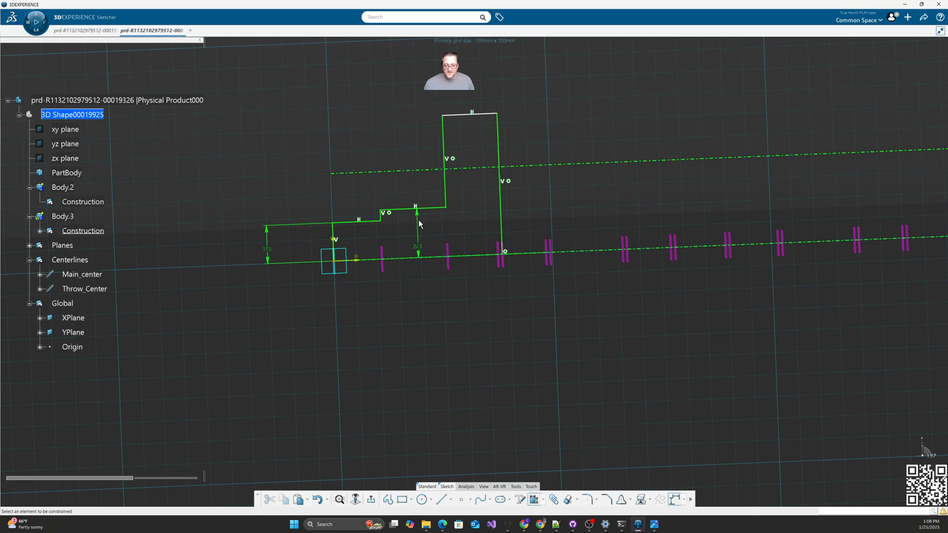
Step: Dimension the top horizontal step at 33 from the centreline
left_click(584, 251)
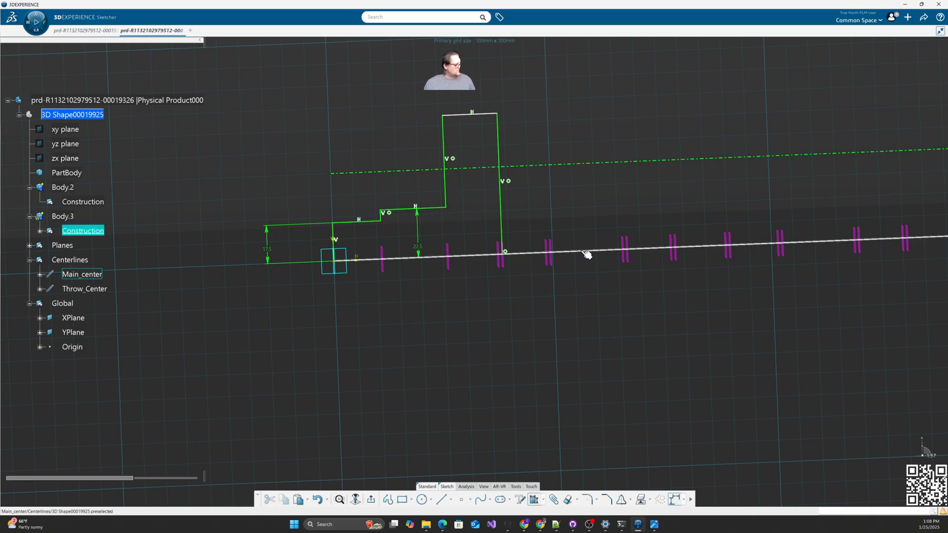
left_click(466, 115)
left_click(470, 200)
key("Return")
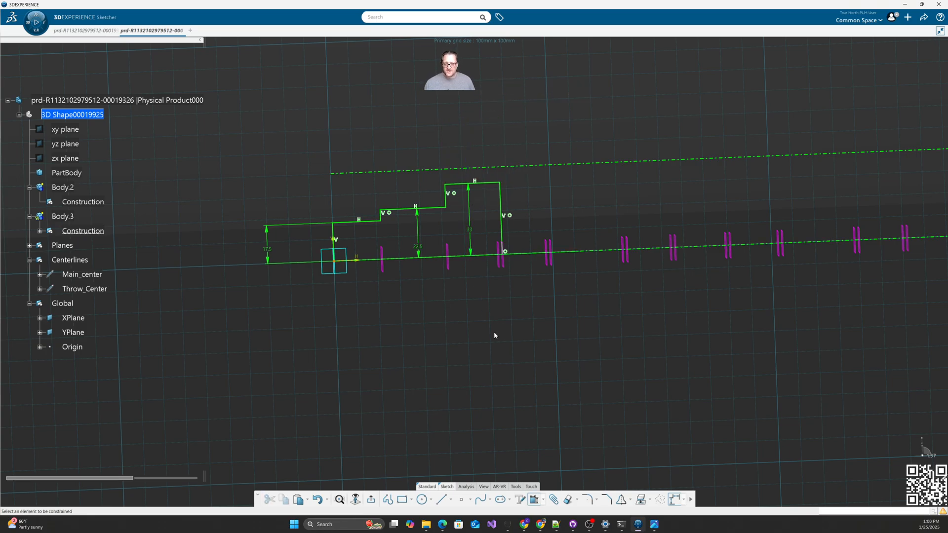
Step: Check the profile against the Crank.JPG drawing, then centre and zoom in on it
middle_click_drag(453, 324, 367, 308)
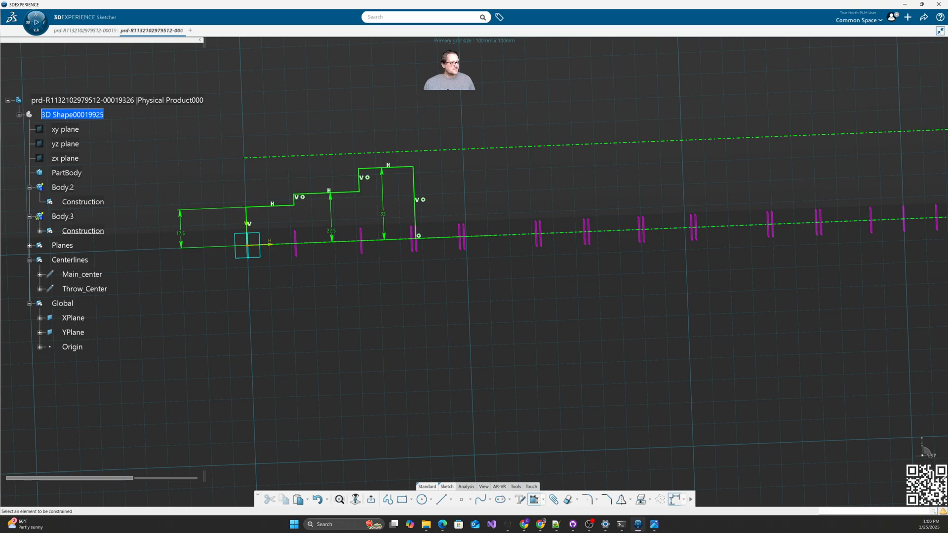
left_click_drag(947, 79, 769, 131)
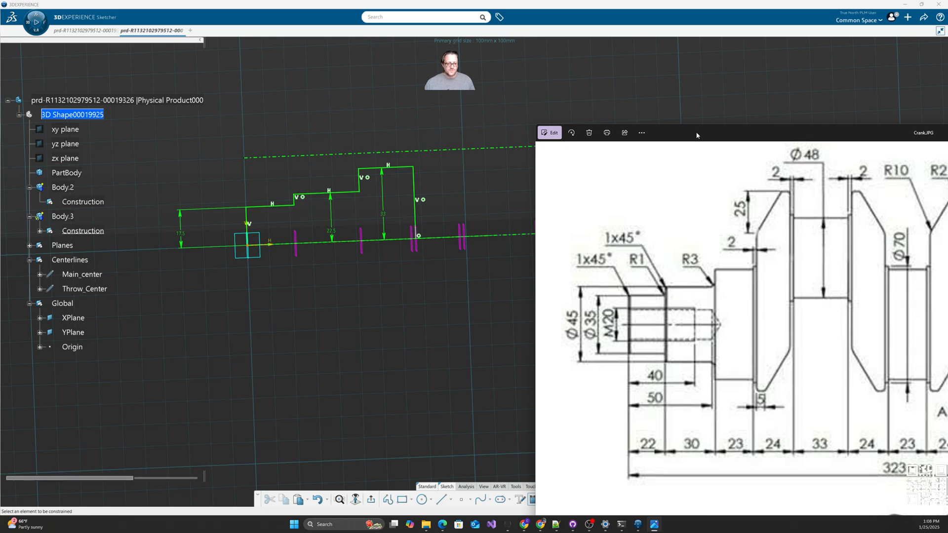
left_click_drag(694, 138, 947, 138)
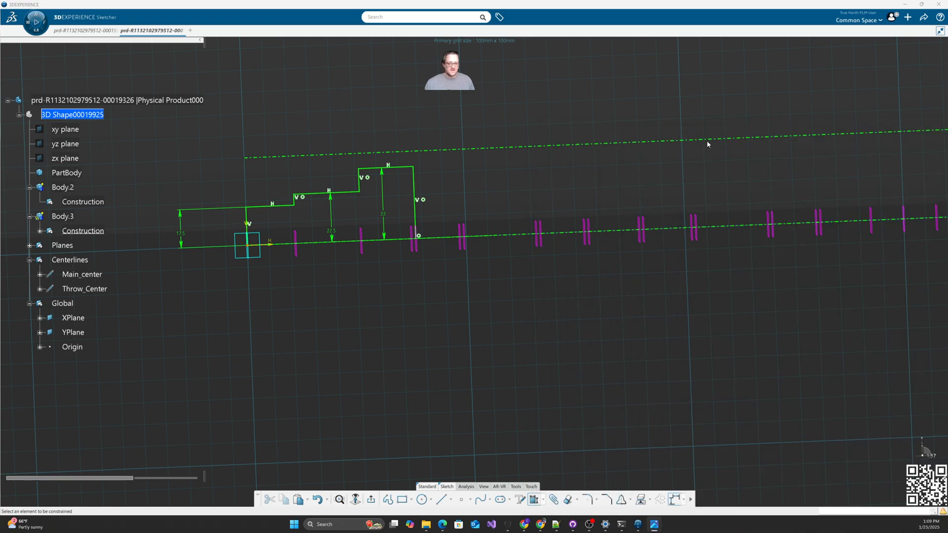
mouse_move(323, 325)
middle_mouse_down()
mouse_move(577, 384)
mouse_move(582, 326)
middle_mouse_up()
middle_click_drag(645, 439, 456, 399)
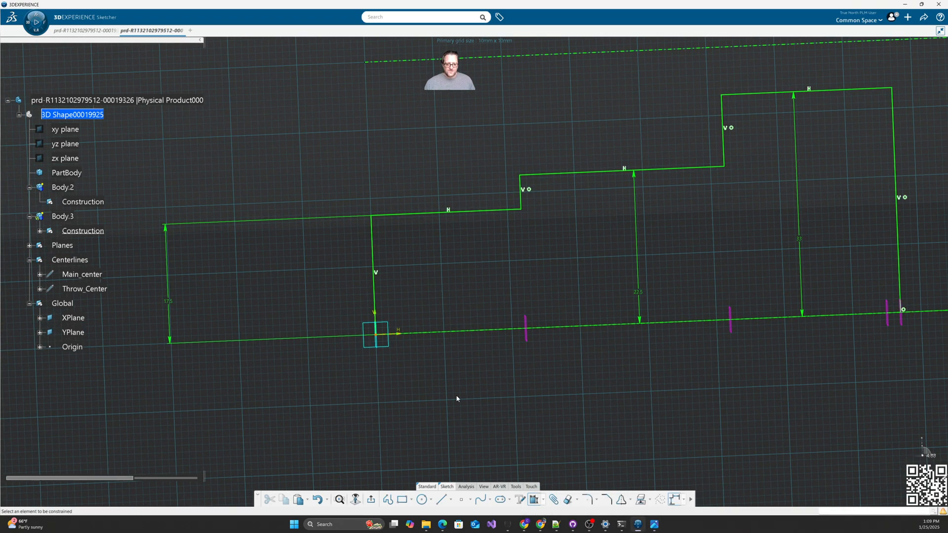
Step: Chamfer the outer corners of the first and second steps at 45°
left_click(606, 499)
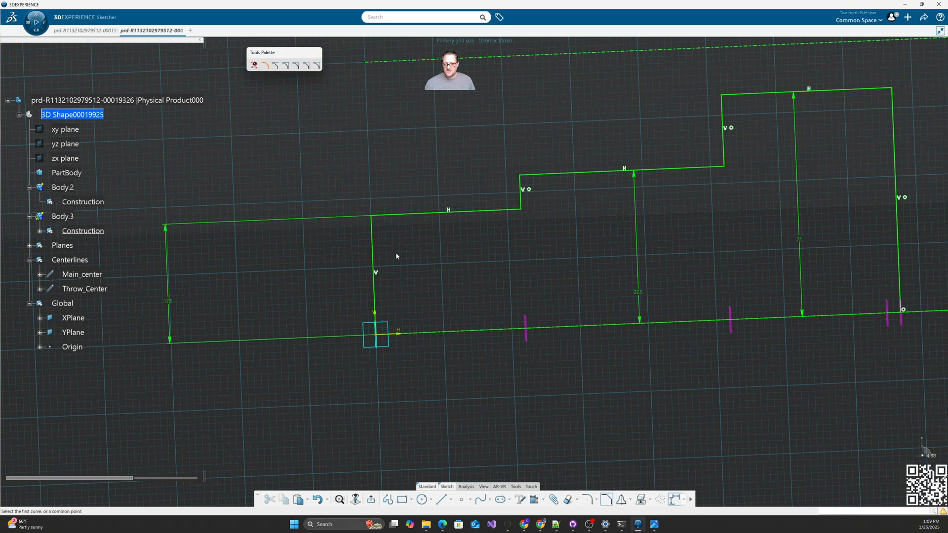
left_click(373, 236)
left_click(394, 217)
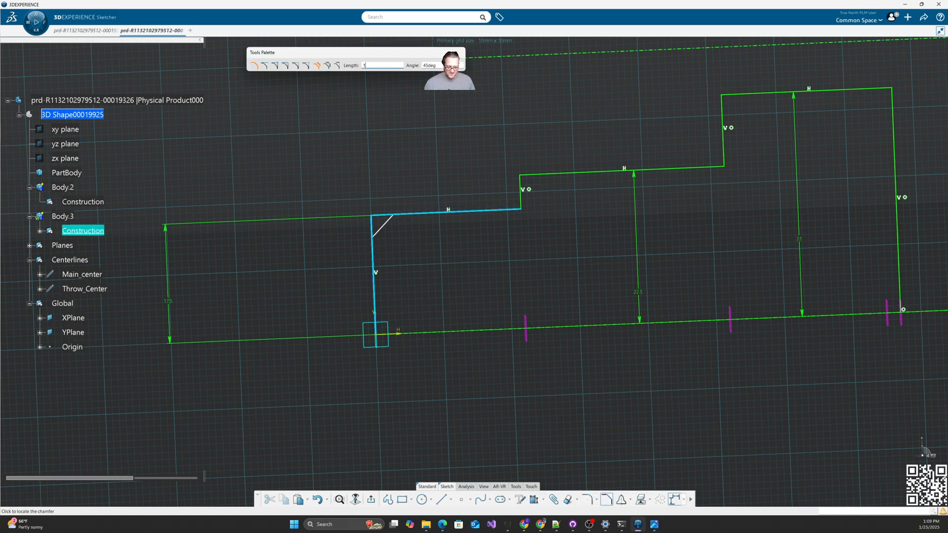
left_click(390, 227)
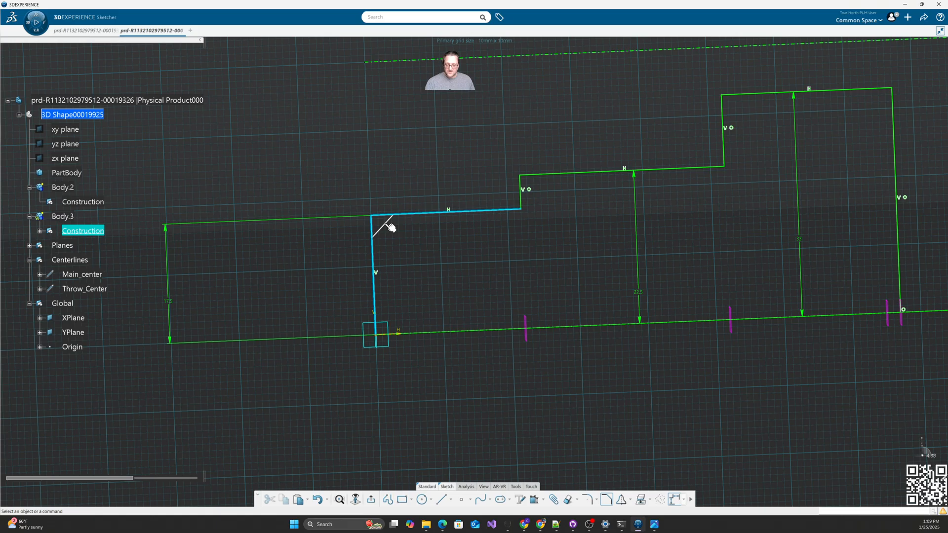
left_click(607, 499)
left_click(521, 191)
left_click(533, 178)
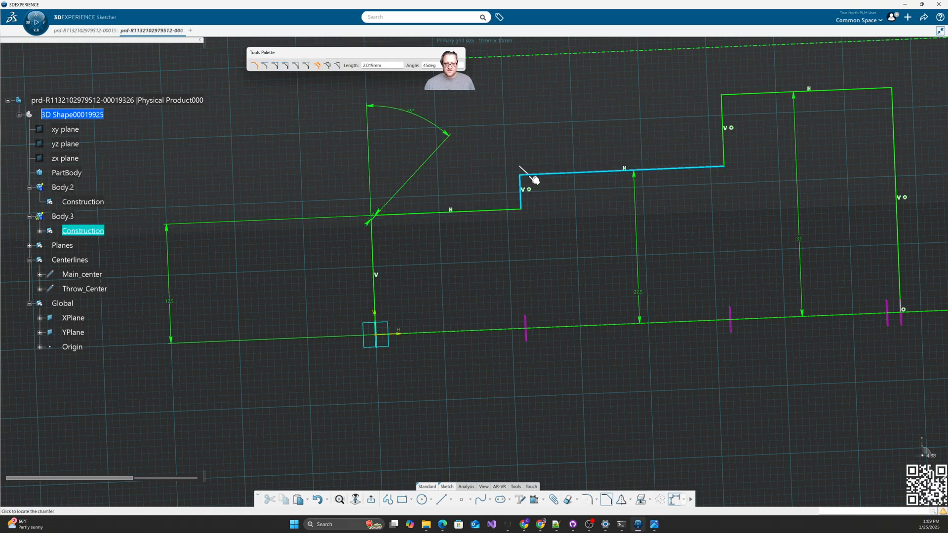
left_click(528, 237)
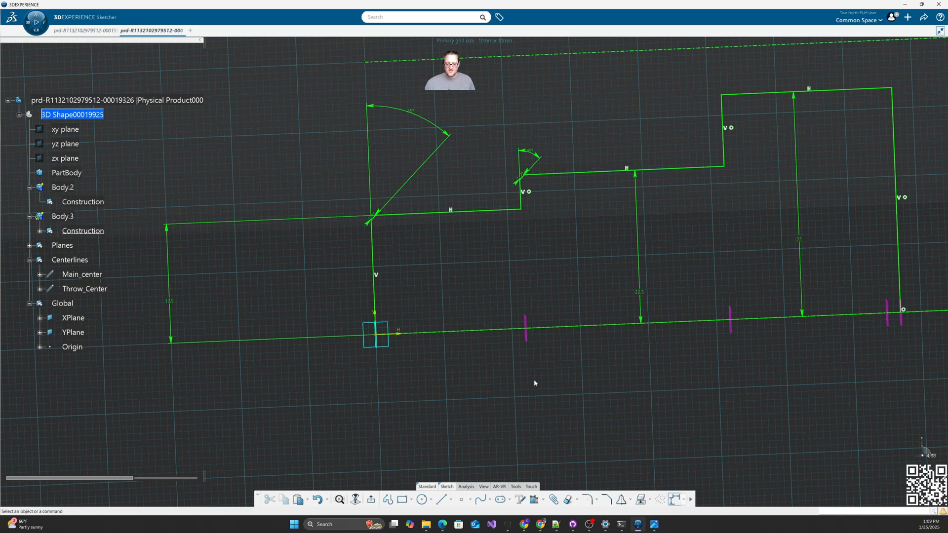
Step: Round the two inner step corners with fillets and orbit to view the profile
left_click(587, 498)
left_click(489, 213)
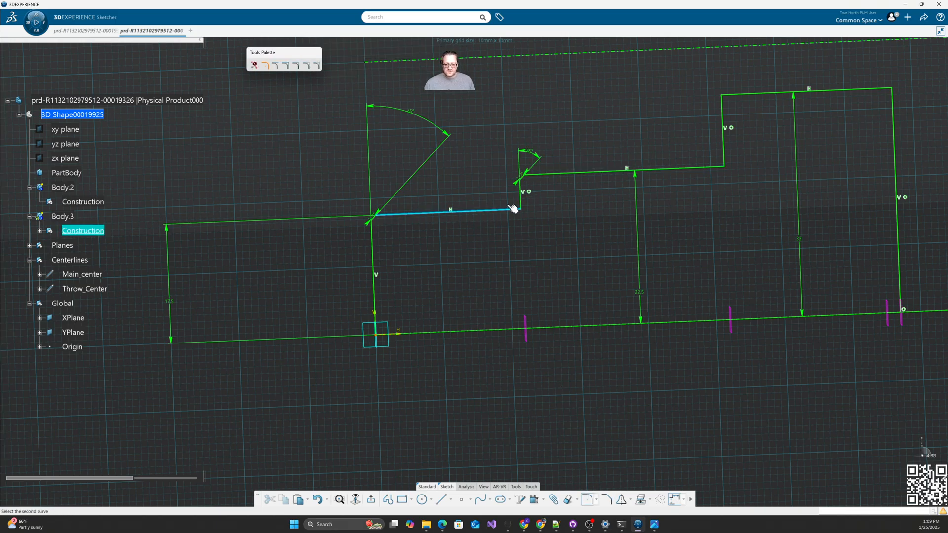
left_click(520, 202)
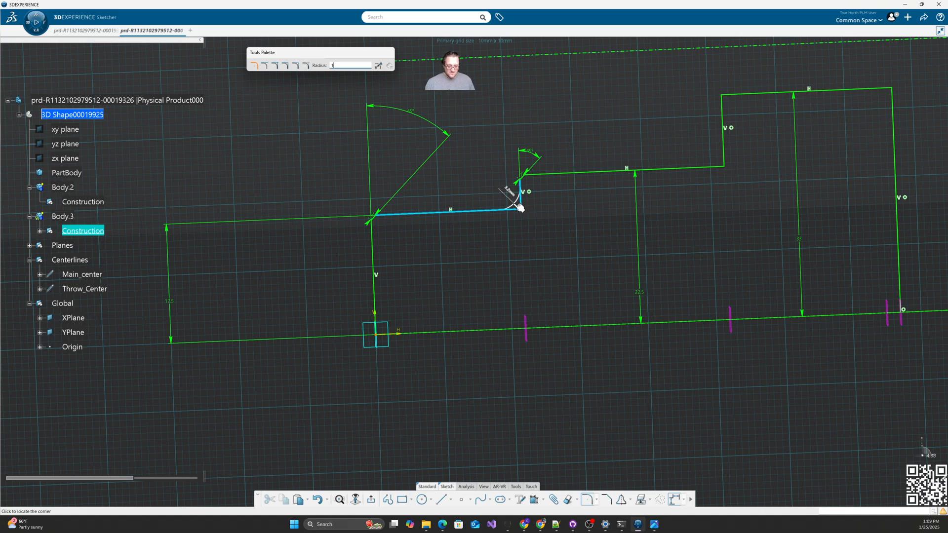
left_click(517, 203)
left_click(586, 498)
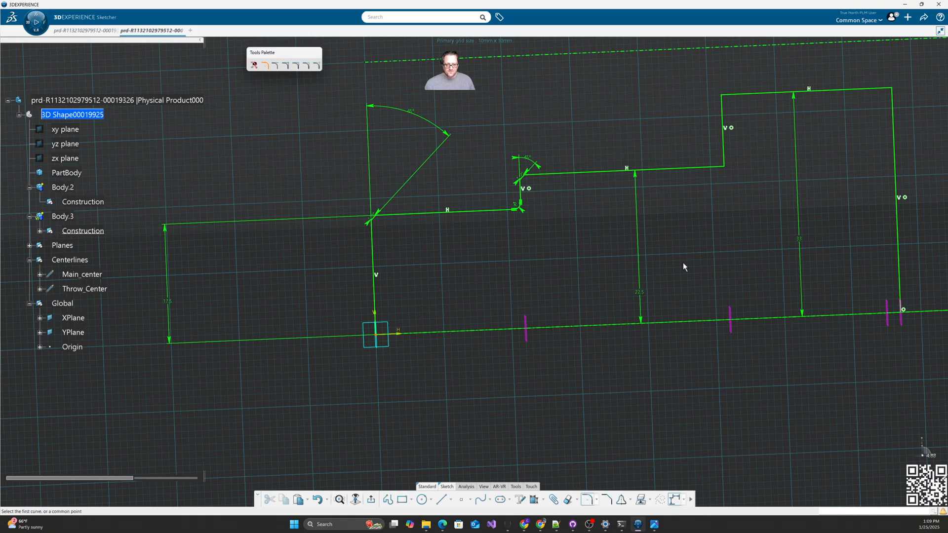
left_click(687, 169)
left_click(723, 154)
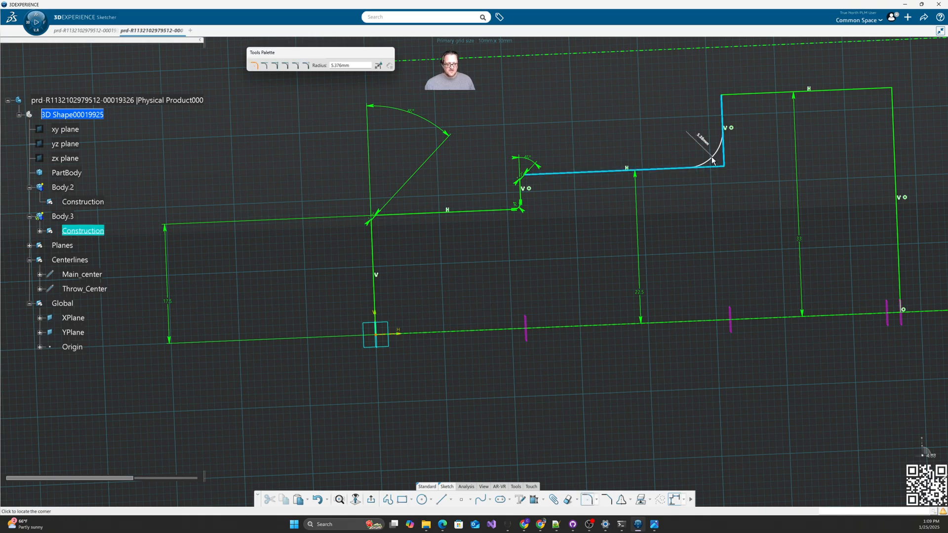
left_click(711, 162)
mouse_move(679, 264)
middle_mouse_down()
mouse_move(650, 237)
mouse_move(694, 292)
mouse_move(641, 338)
mouse_move(563, 355)
mouse_move(533, 386)
middle_mouse_up()
Step: Exit the sketch and revolve Sketch.1 360° about Main_center into Shaft.1
left_click(371, 499)
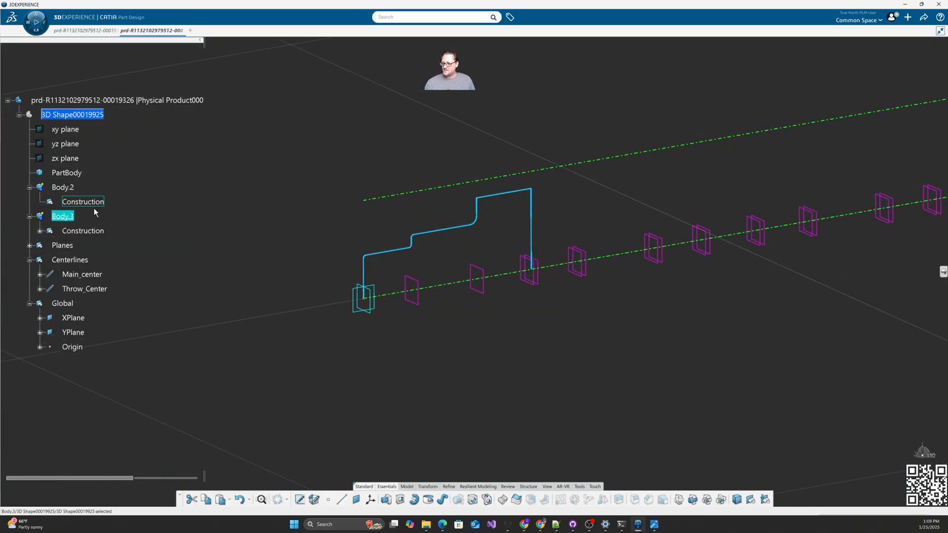
left_click(309, 397)
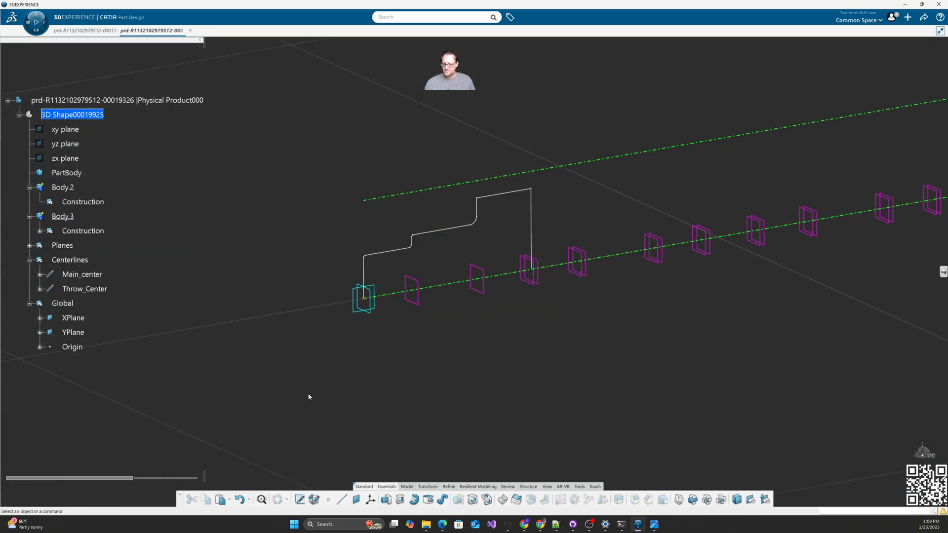
left_click(414, 501)
left_click(425, 234)
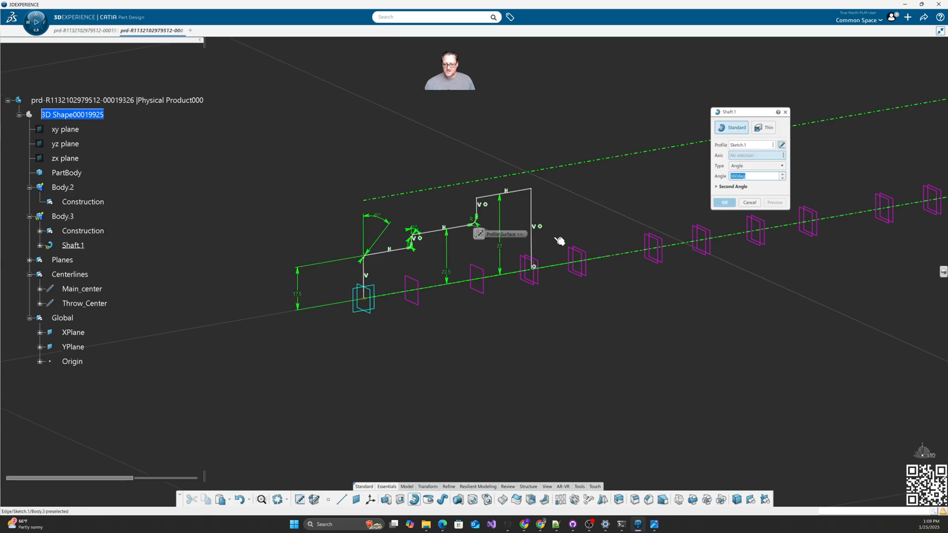
left_click(626, 253)
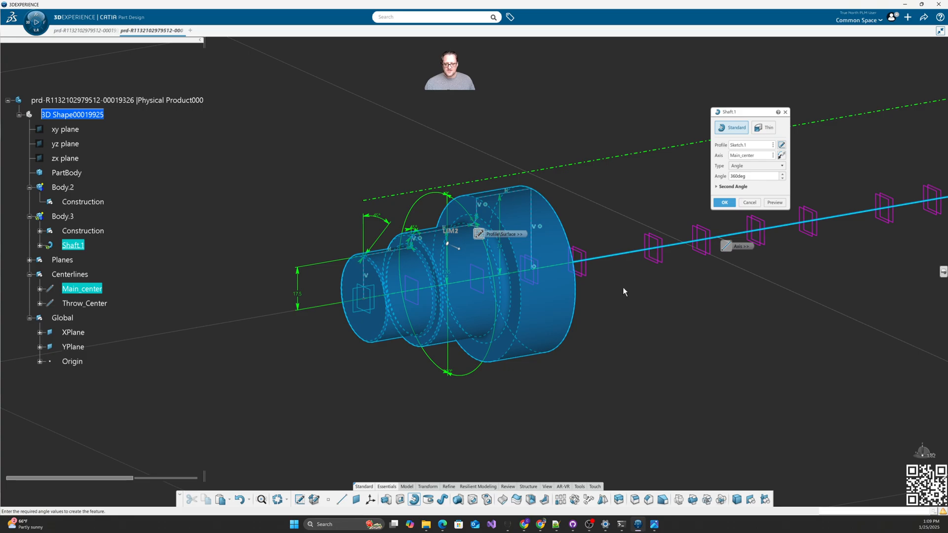
left_click(725, 204)
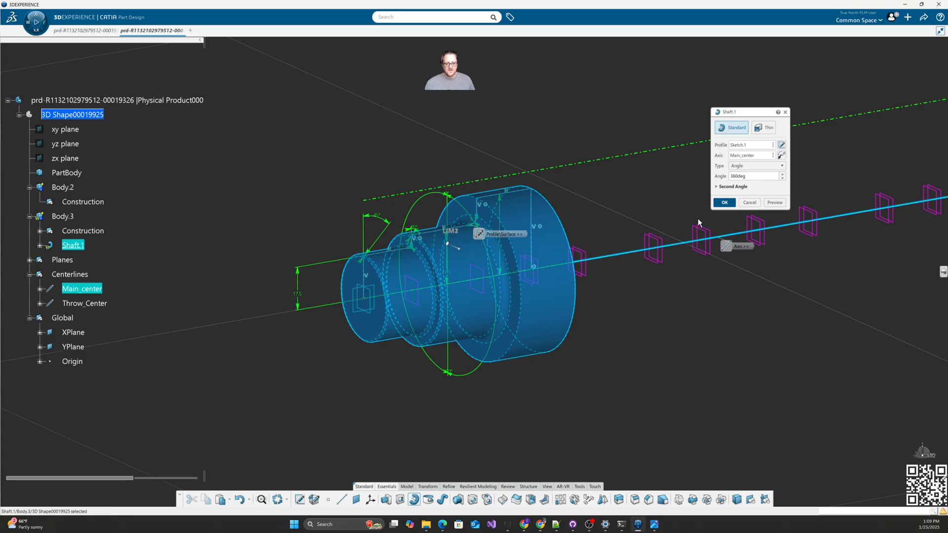
middle_click_drag(628, 343, 475, 349)
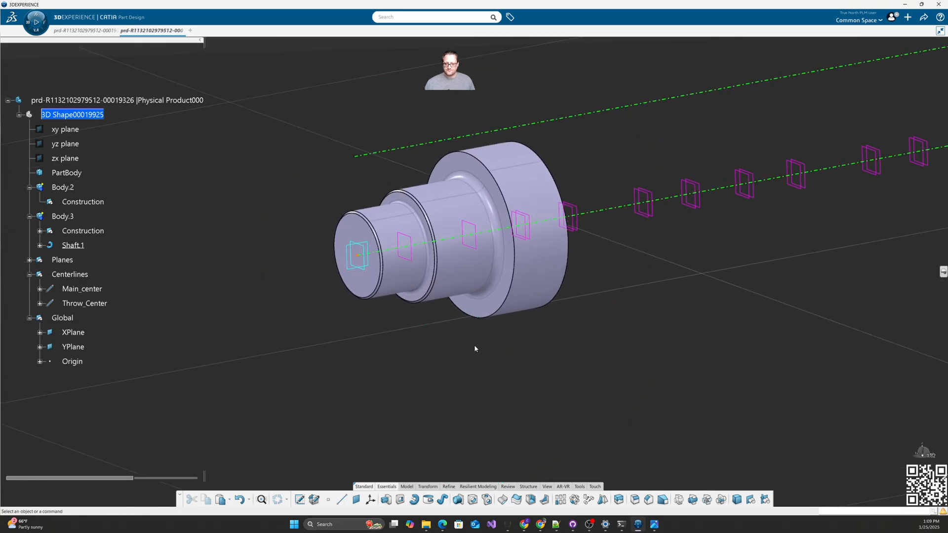
Step: Insert and expand a new Body.4 in 3D Shape00019925, with Crank.JPG shown alongside
mouse_move(73, 190)
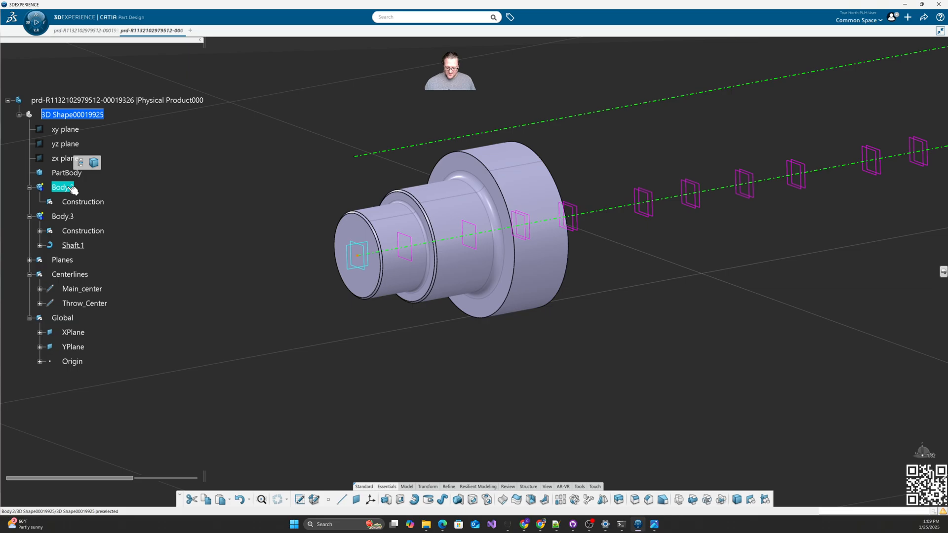
left_click(85, 102)
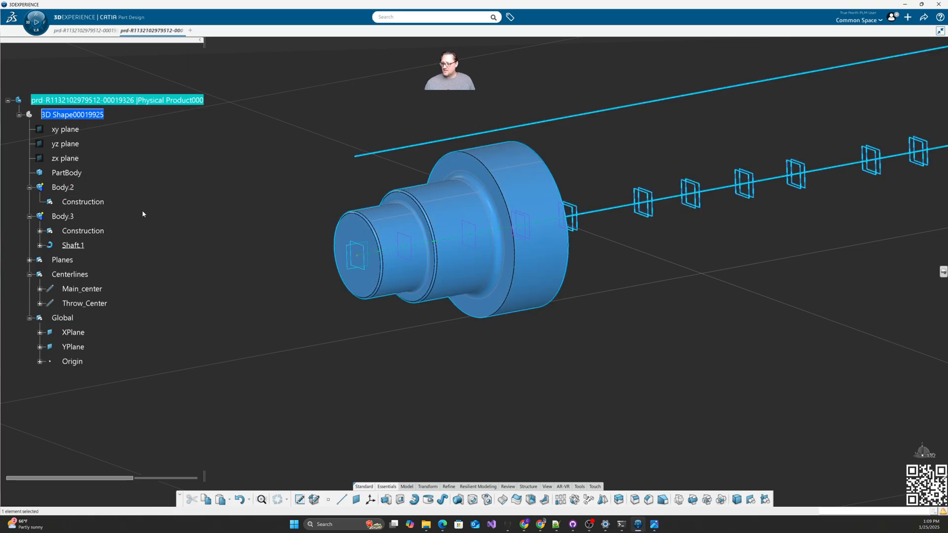
left_click(119, 159)
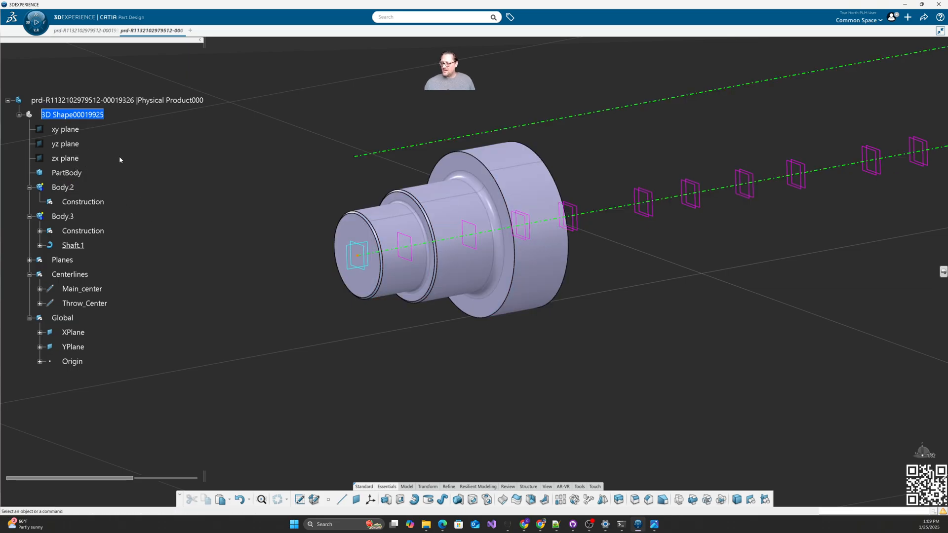
left_click(71, 115)
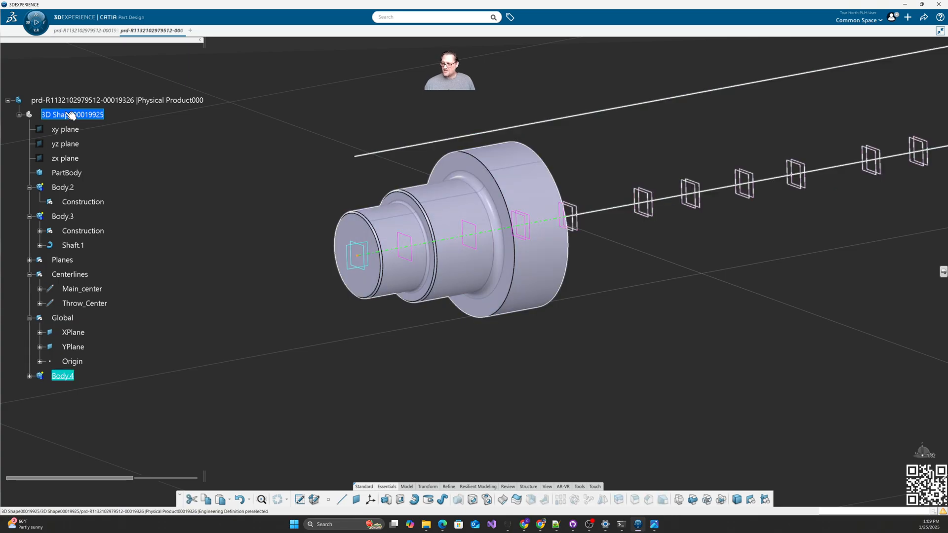
left_click(29, 376)
left_click(654, 361)
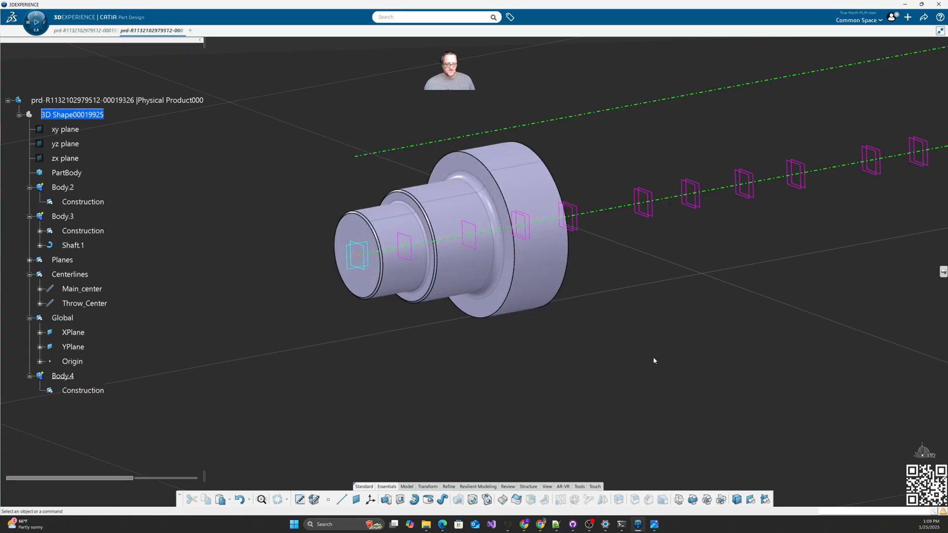
mouse_move(947, 125)
left_mouse_down()
mouse_move(845, 117)
mouse_move(826, 105)
left_mouse_up()
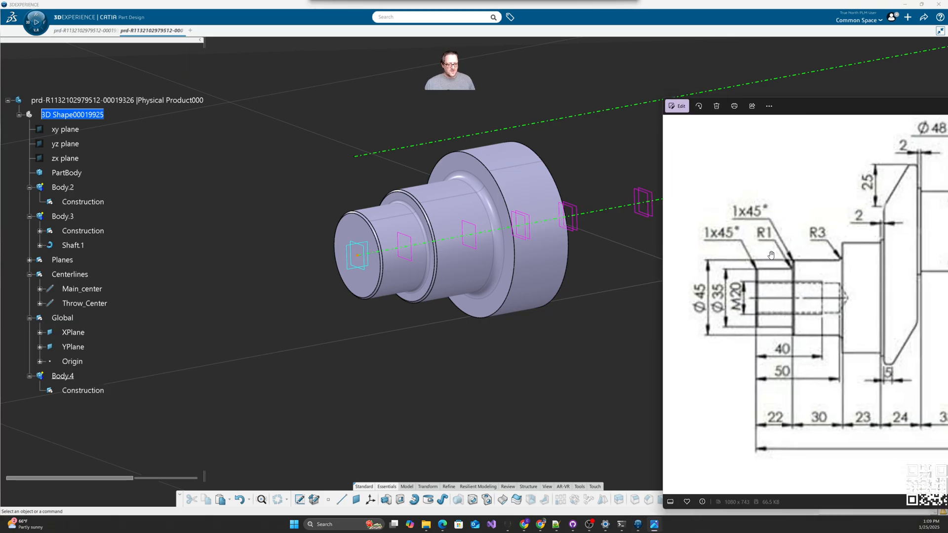
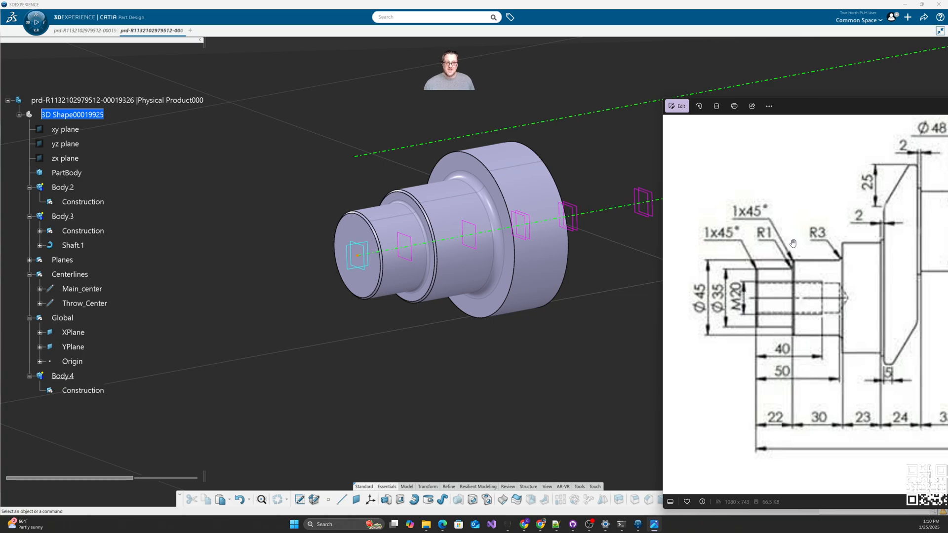
Step: Move the reference drawing off the right edge and pan the shaft model into view
left_click_drag(848, 109, 947, 116)
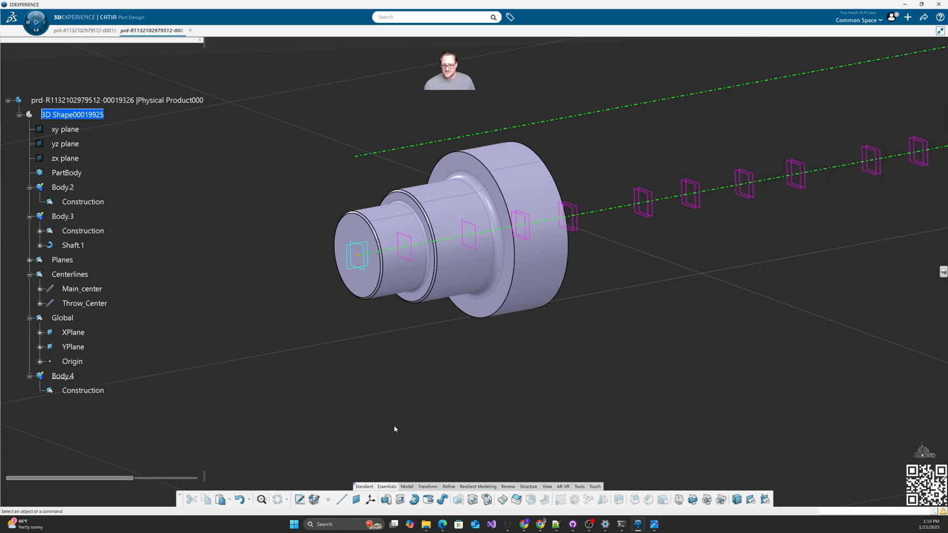
middle_click_drag(349, 367, 398, 355)
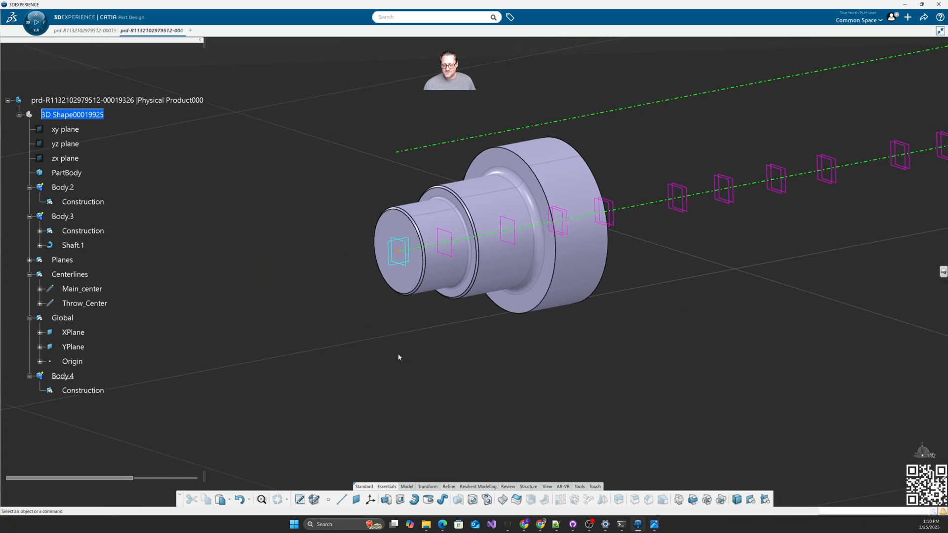
Step: Place a blind hole at the origin on the shaft's end face, 17.5mm diameter, 50mm deep
left_click(473, 501)
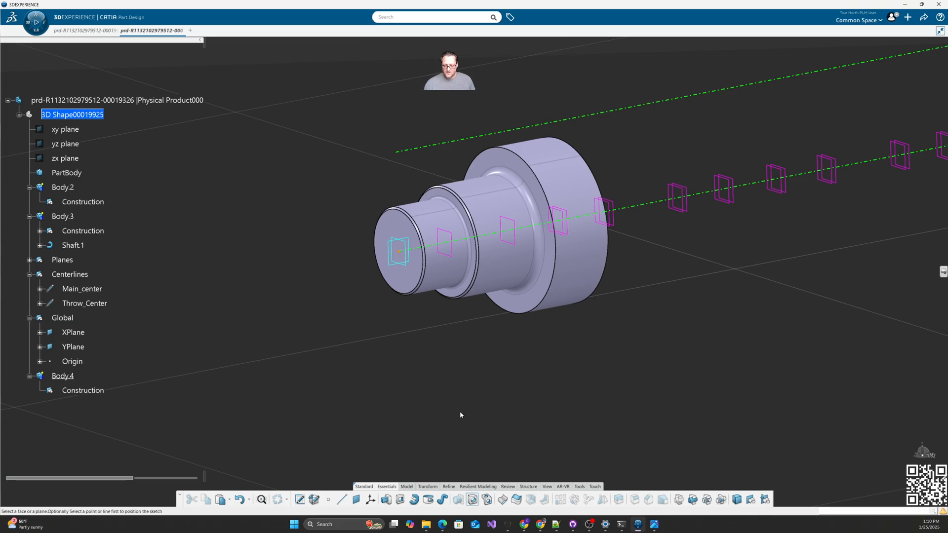
left_click(399, 251)
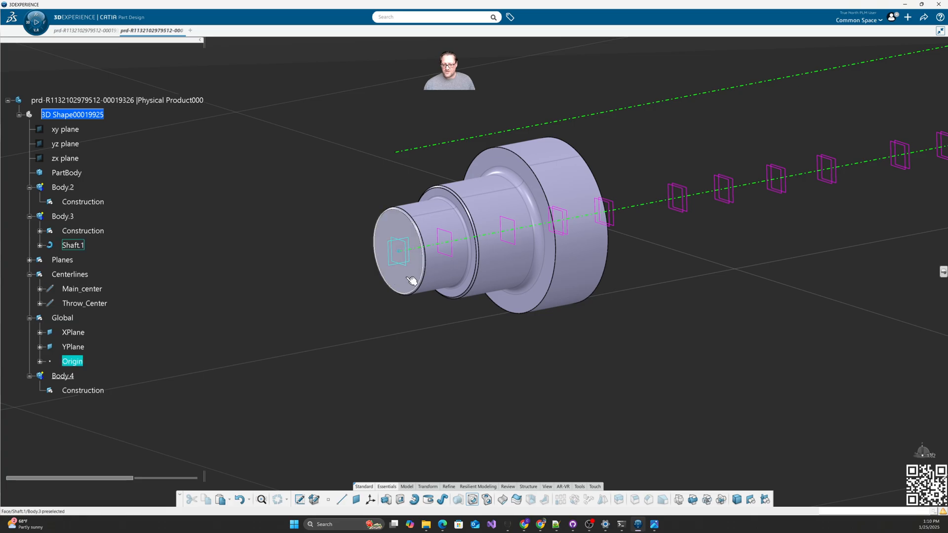
left_click(406, 265)
middle_click_drag(473, 363, 402, 356)
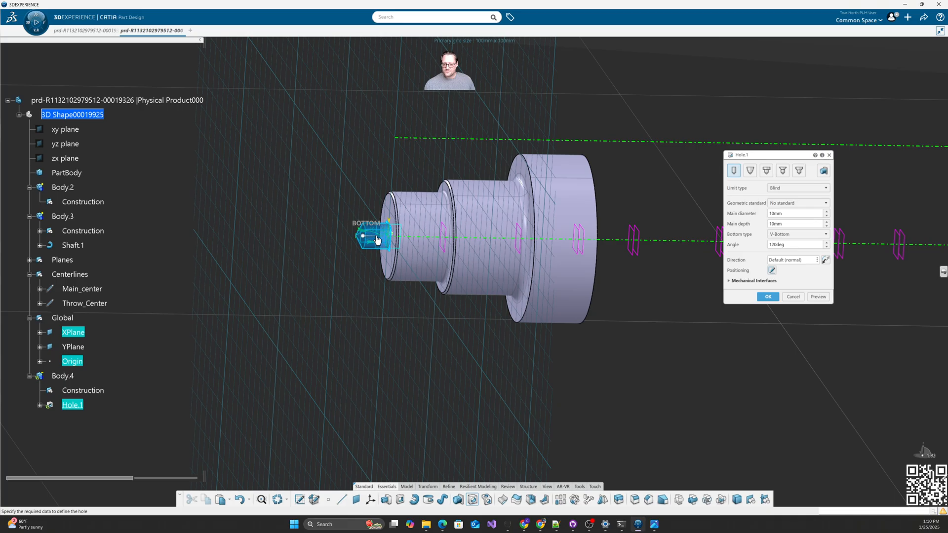
middle_click_drag(390, 237, 558, 316)
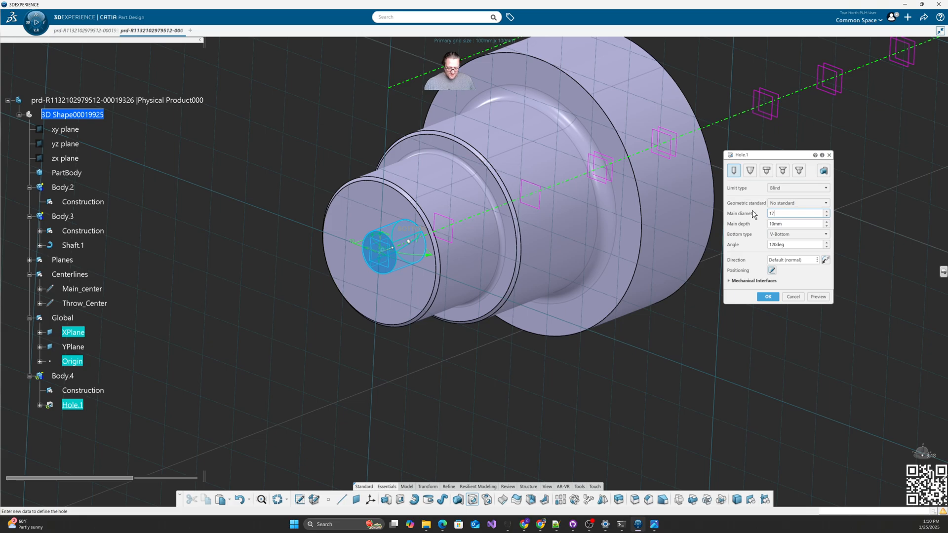
key("Tab")
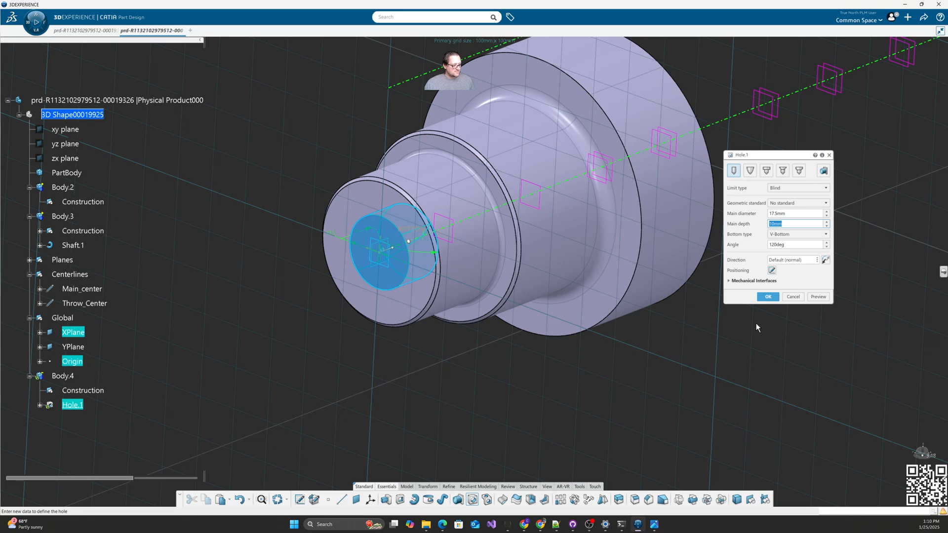
type("50")
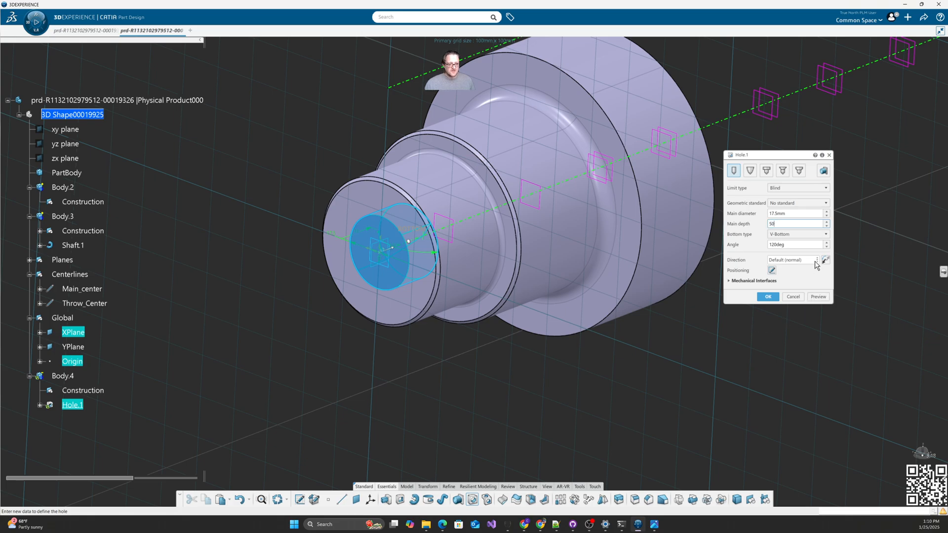
left_click(818, 297)
middle_click_drag(730, 327, 504, 385)
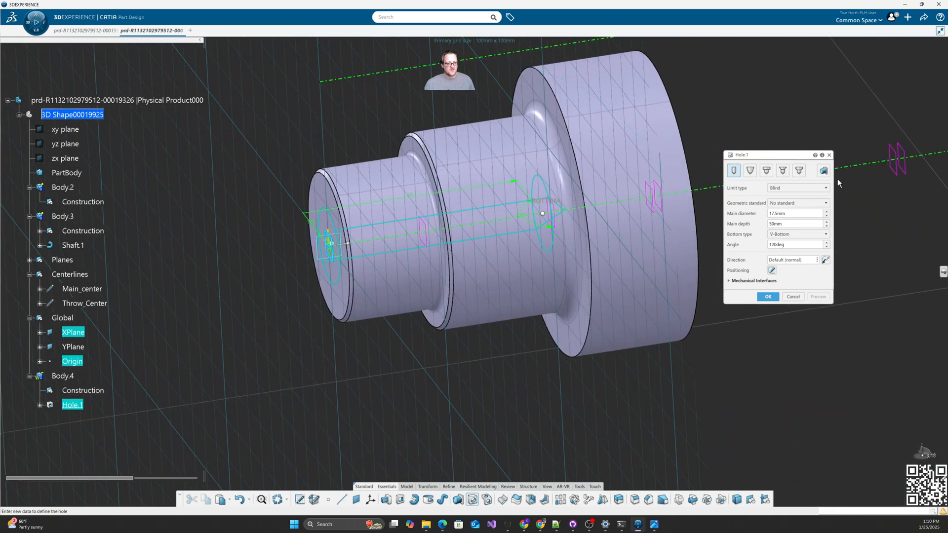
Step: Thread the hole with 20mm diameter, 40mm depth and 1.25mm pitch, creating Hole.1
left_click(824, 170)
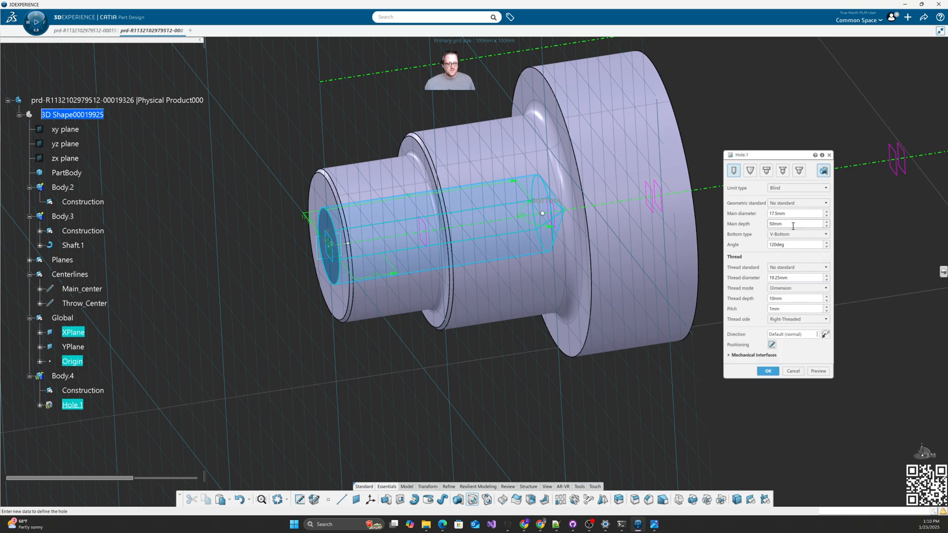
double_click(800, 278)
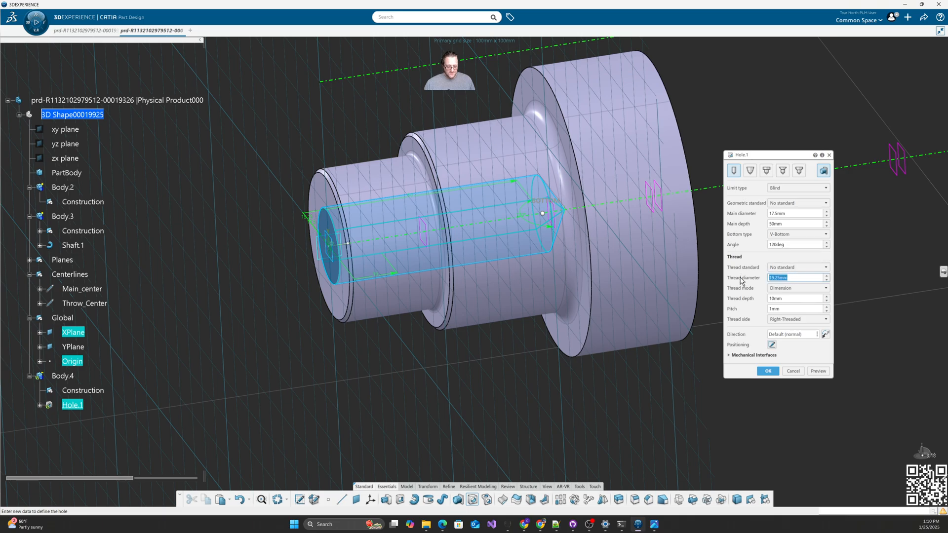
type("20")
left_click(794, 299)
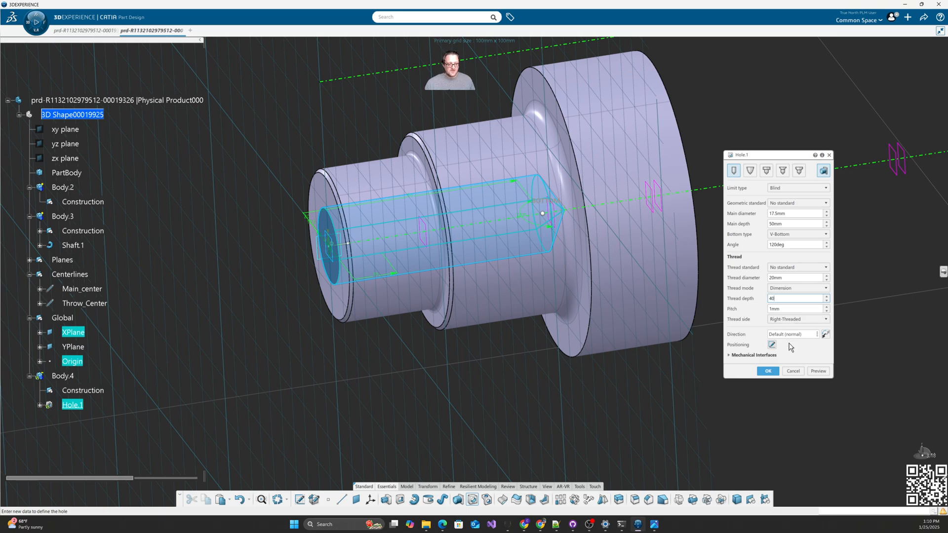
key("Tab")
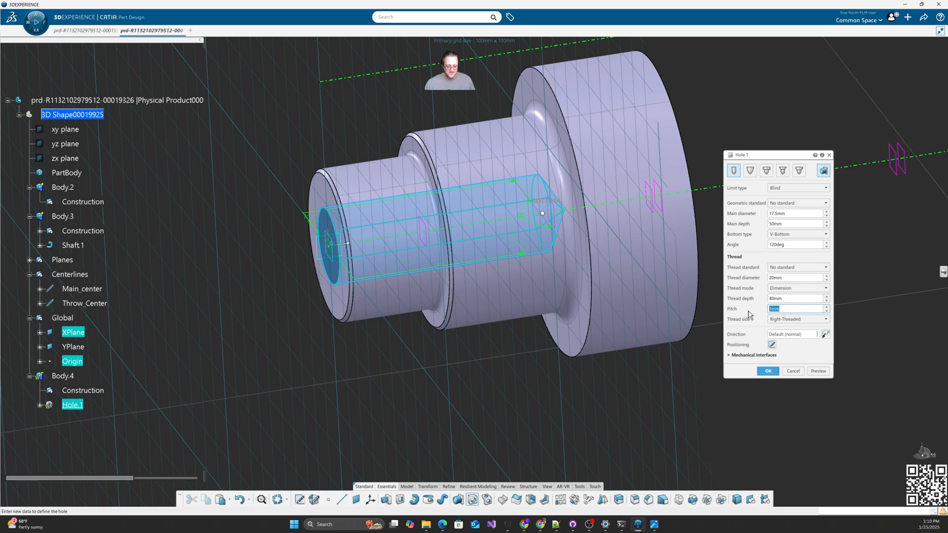
type("5")
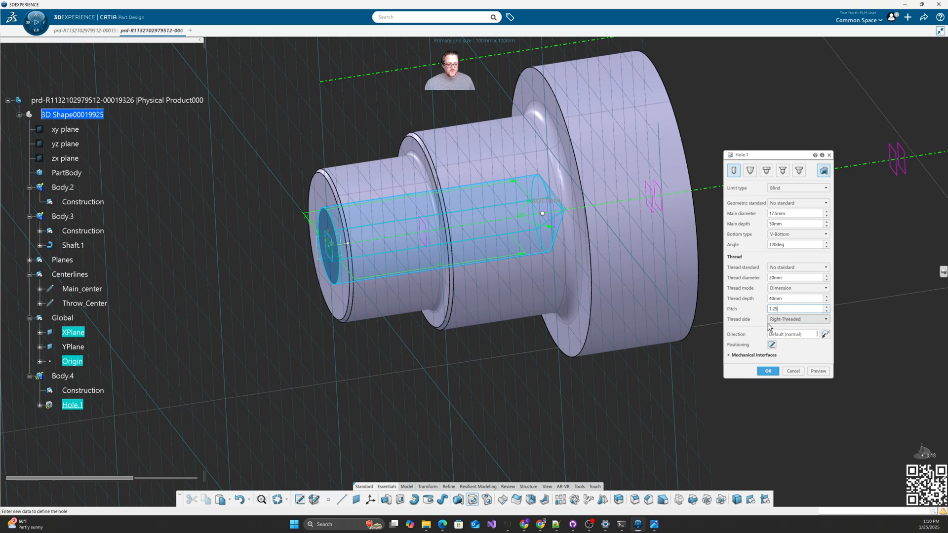
left_click(818, 372)
left_click(768, 371)
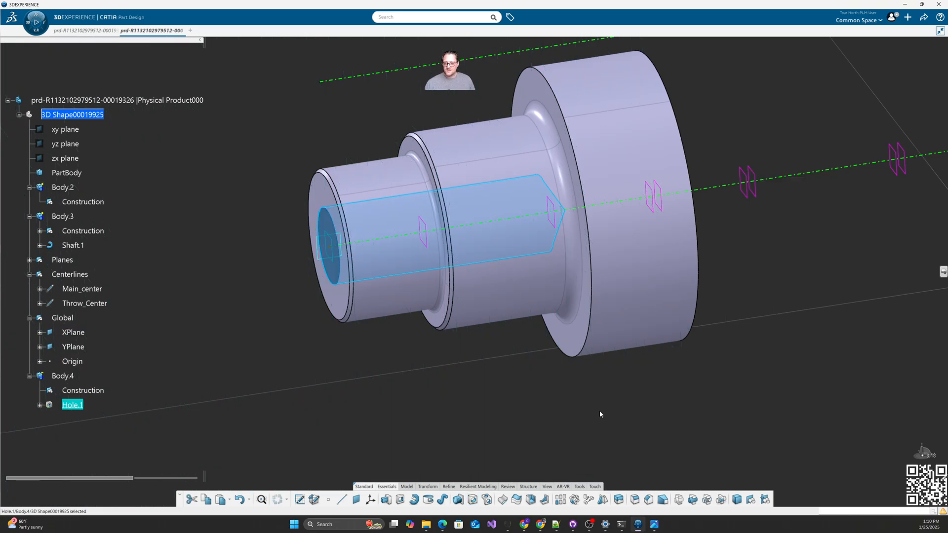
Step: Inspect the hole by hiding and reshowing Body.3, then insert a new Body.5 in the part
middle_click_drag(353, 345, 444, 336)
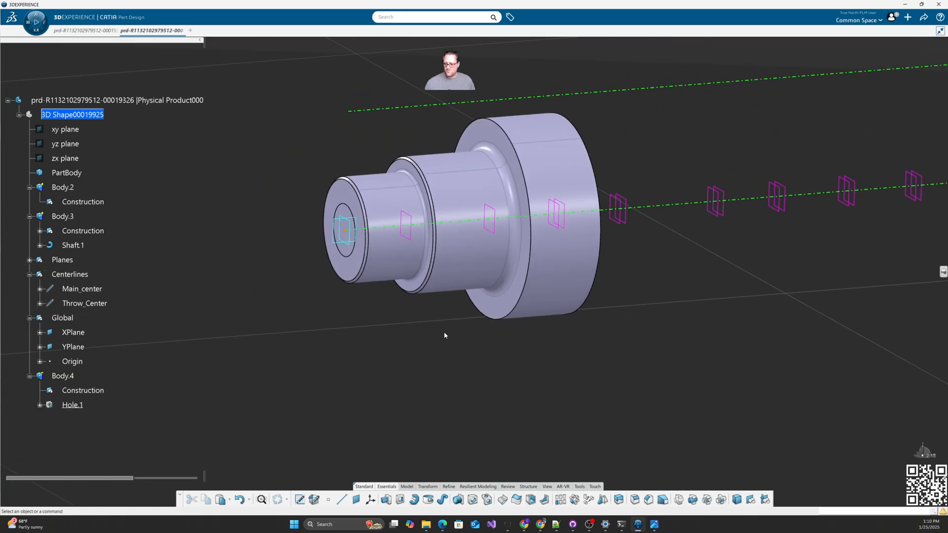
left_click(71, 218)
left_click(88, 191)
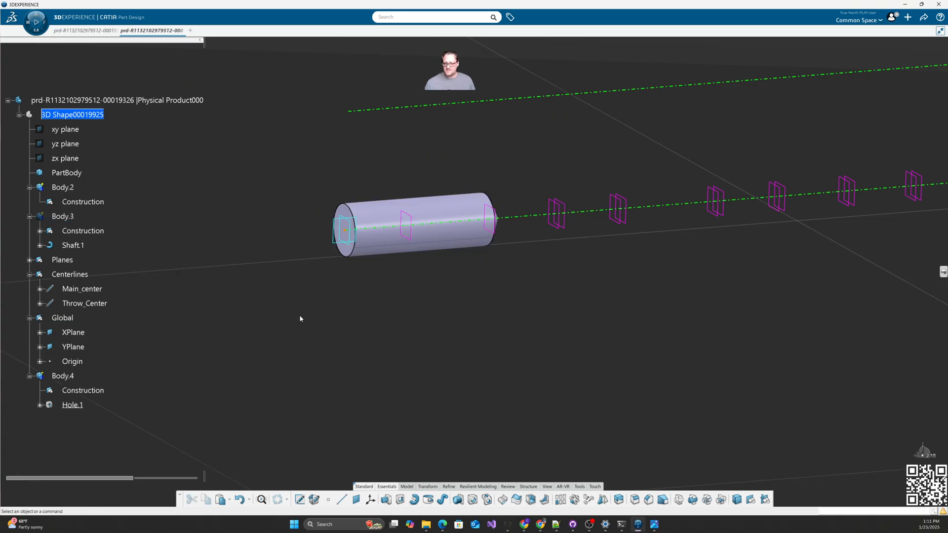
mouse_move(299, 317)
middle_mouse_down()
mouse_move(377, 332)
mouse_move(316, 311)
middle_mouse_up()
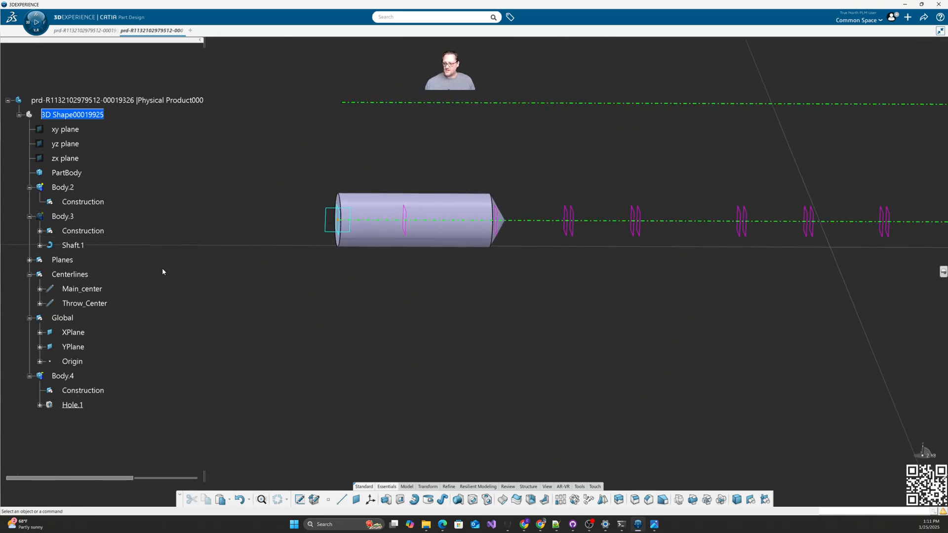
left_click(72, 217)
left_click(92, 190)
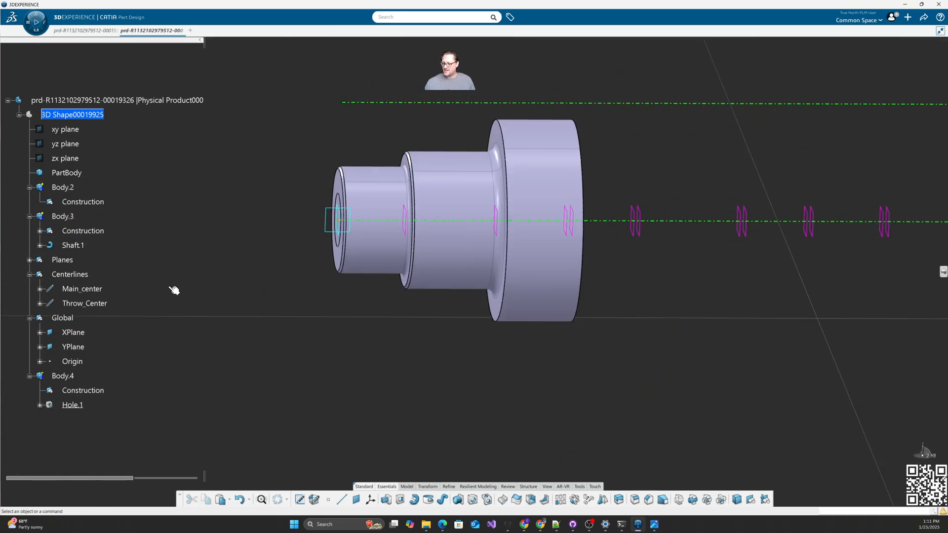
left_click(88, 117)
left_click(122, 92)
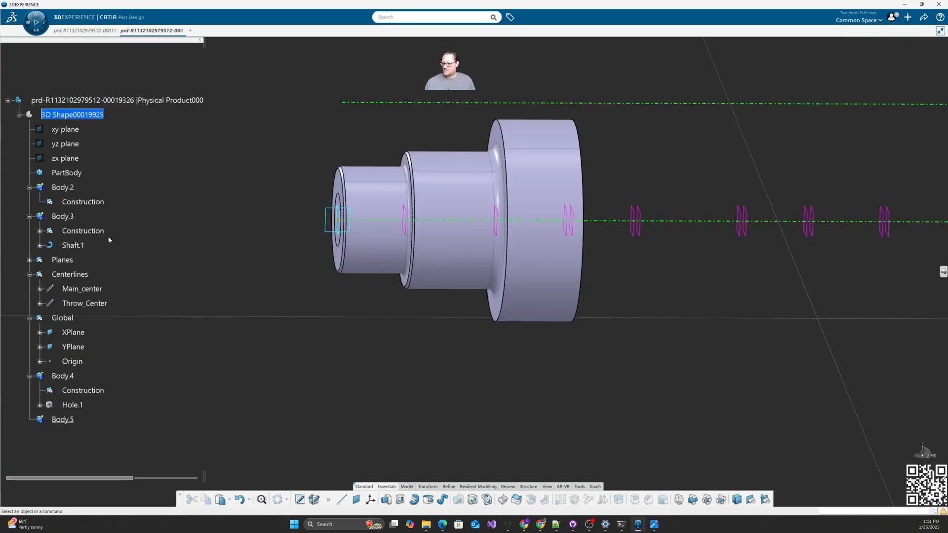
Step: Add Body.3 into Body.5 and remove Body.4 from it
right_click(60, 217)
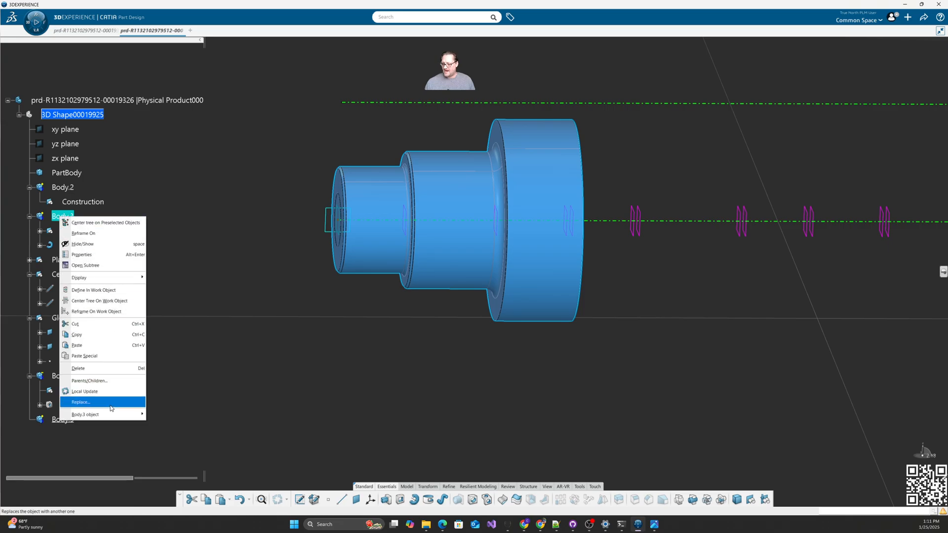
mouse_move(104, 415)
left_click(185, 309)
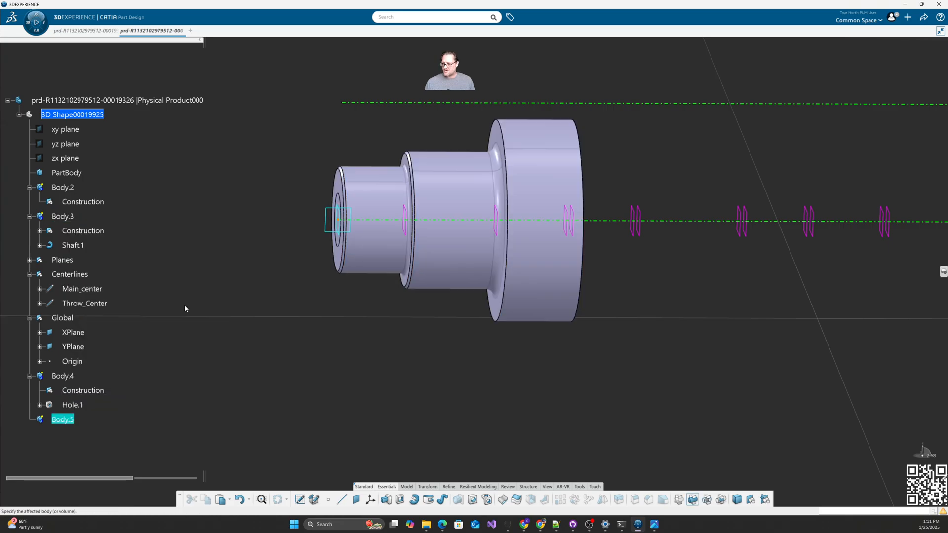
left_click(250, 222)
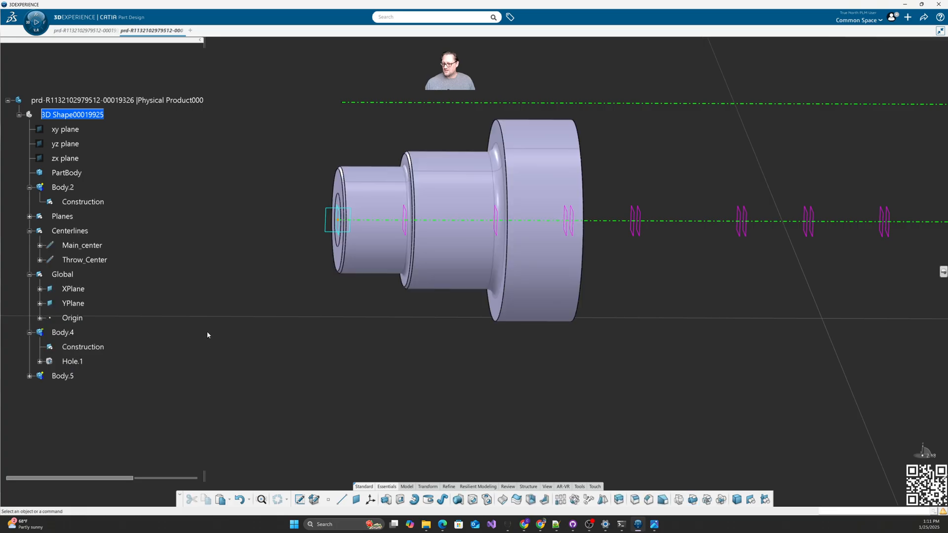
right_click(74, 339)
mouse_move(123, 323)
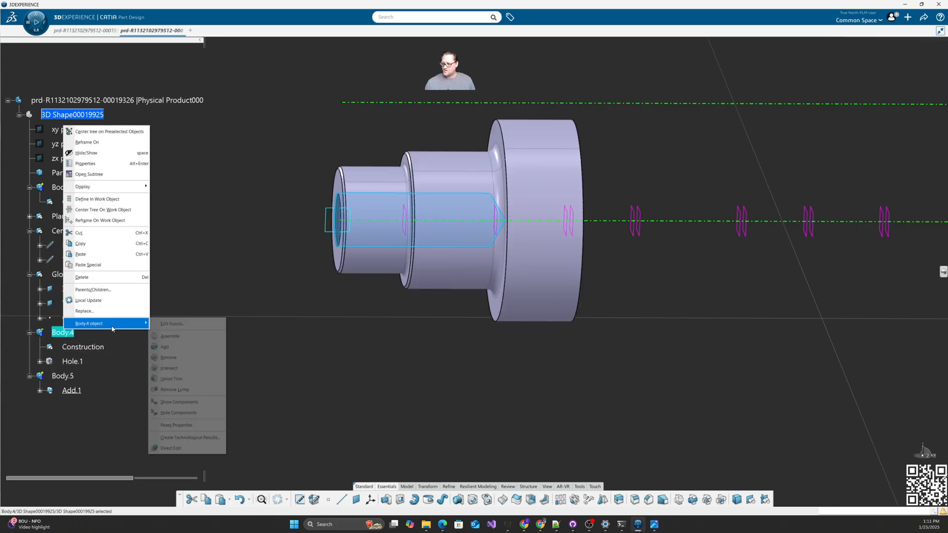
left_click(174, 359)
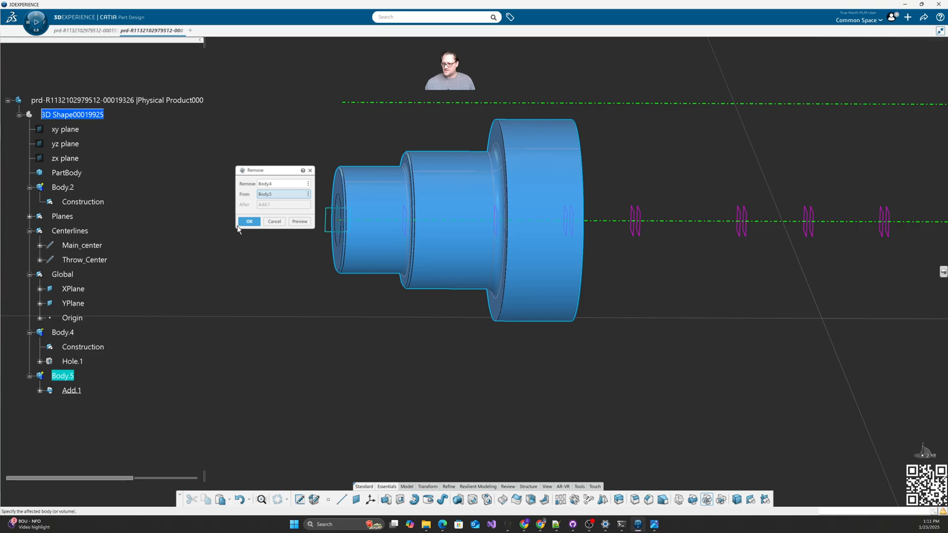
left_click(238, 225)
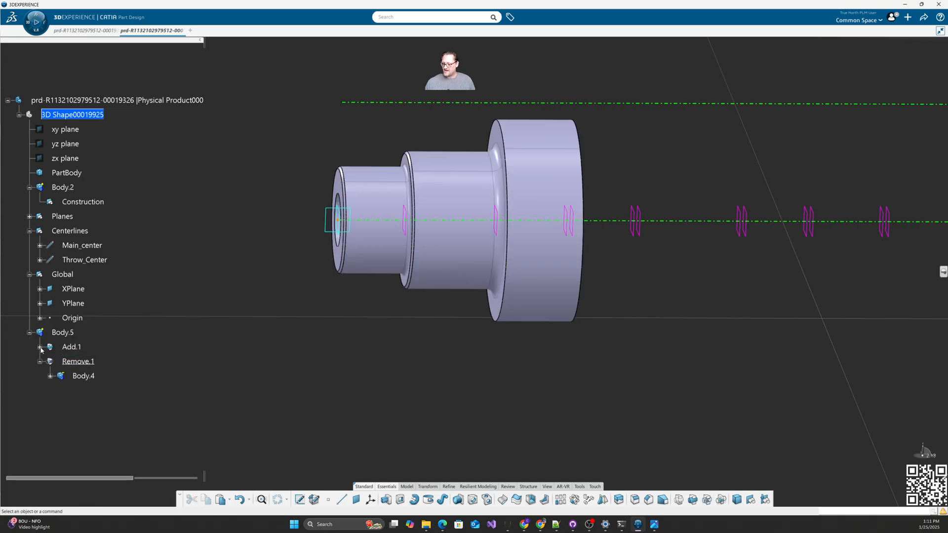
Step: Make Body.5 the in-work object and return to an angled view
left_click(40, 347)
right_click(64, 333)
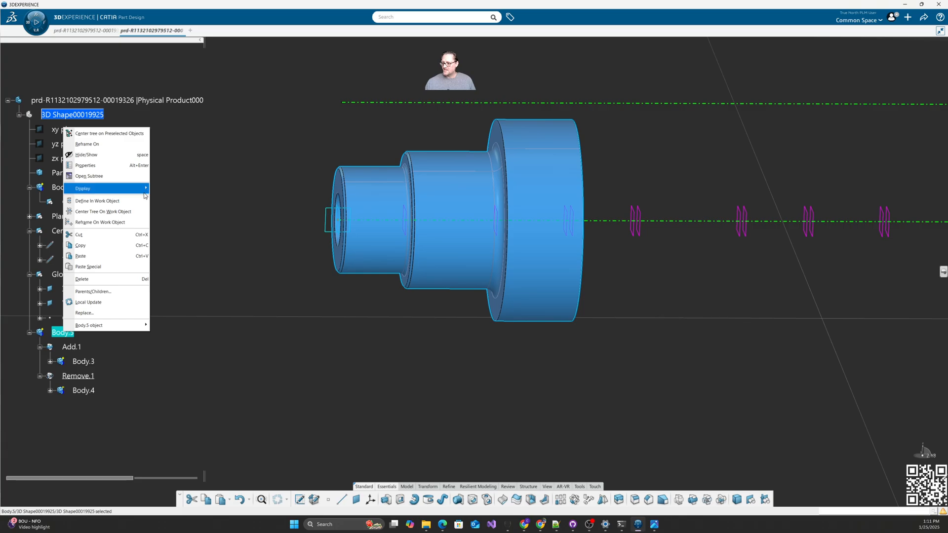
left_click(130, 202)
middle_click_drag(393, 366, 484, 363)
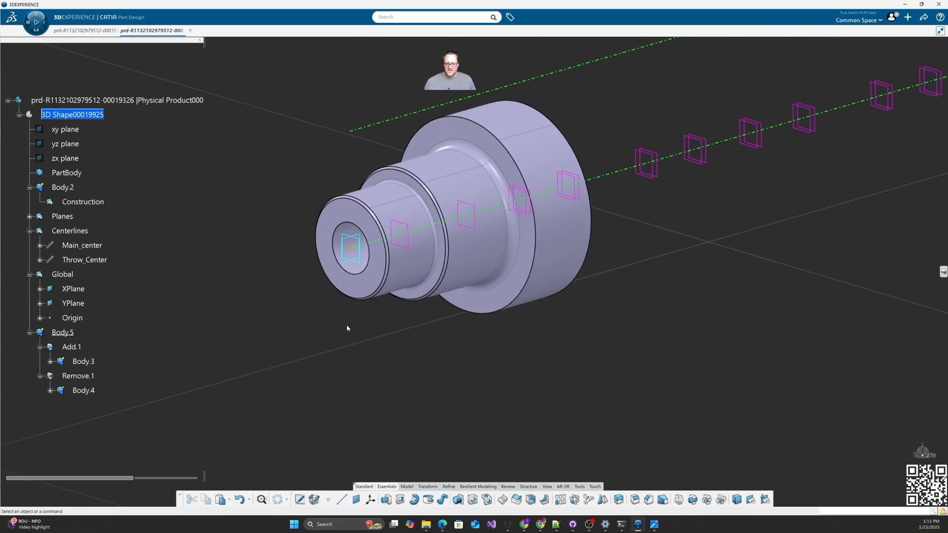
Step: Put a 45° chamfer on the threaded bore's entry edge as Chamfer.1
left_click(648, 499)
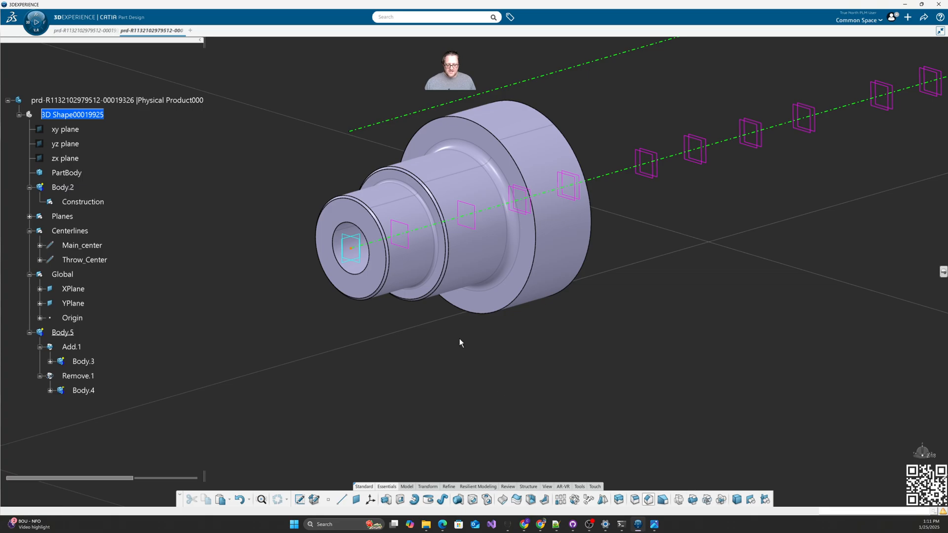
left_click(351, 272)
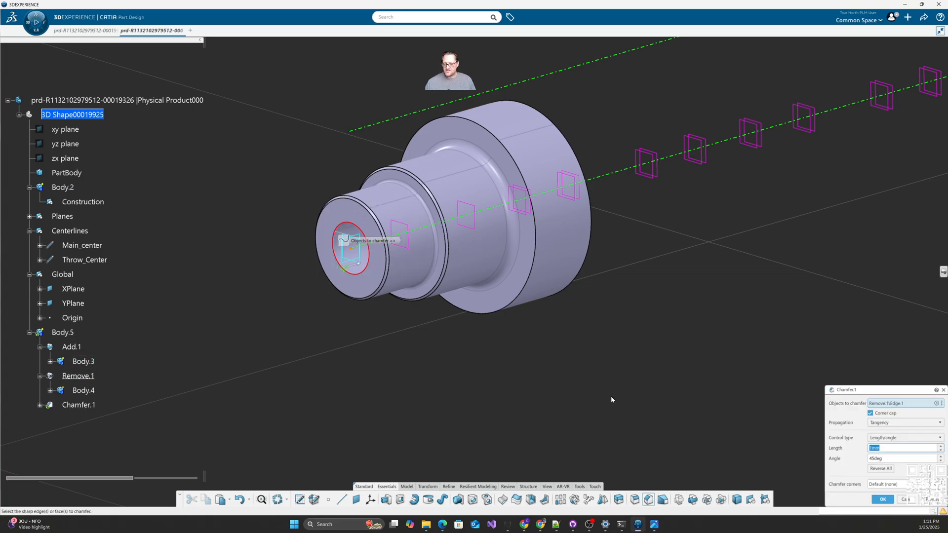
left_click(882, 500)
middle_click_drag(445, 321, 378, 348)
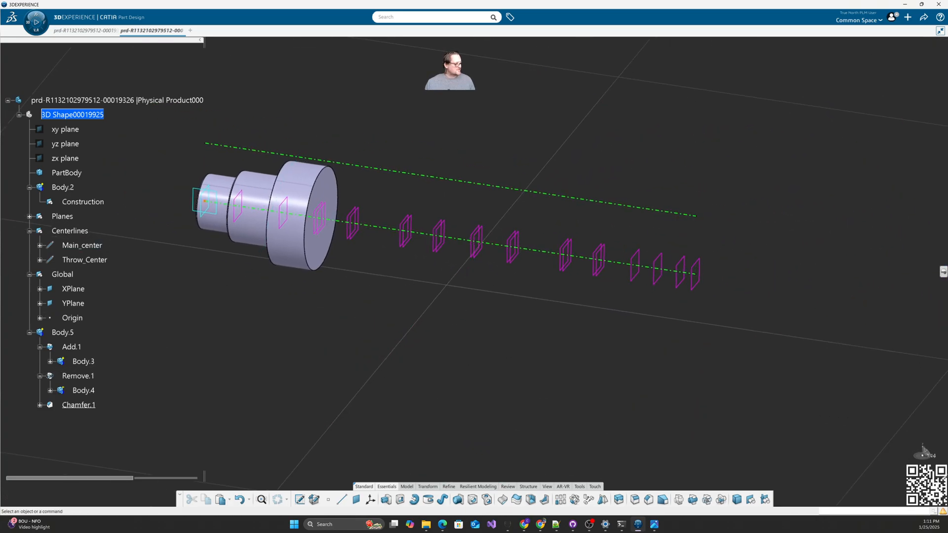
left_click_drag(947, 106, 624, 57)
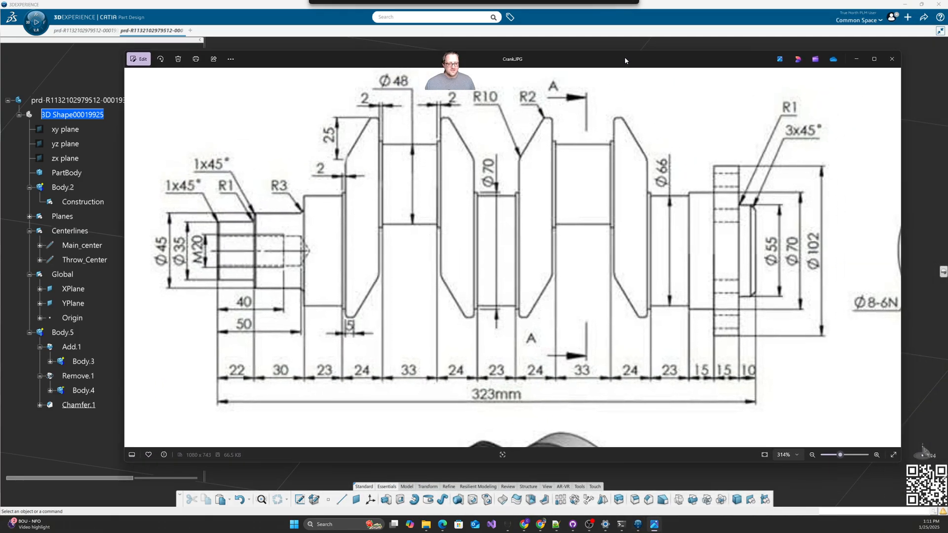
left_click_drag(660, 235, 433, 200)
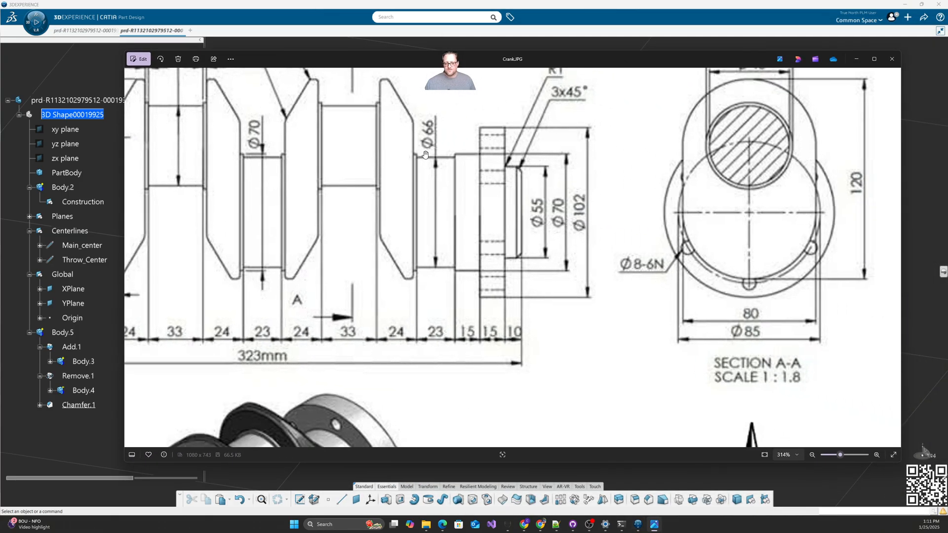
left_click_drag(517, 238, 449, 243)
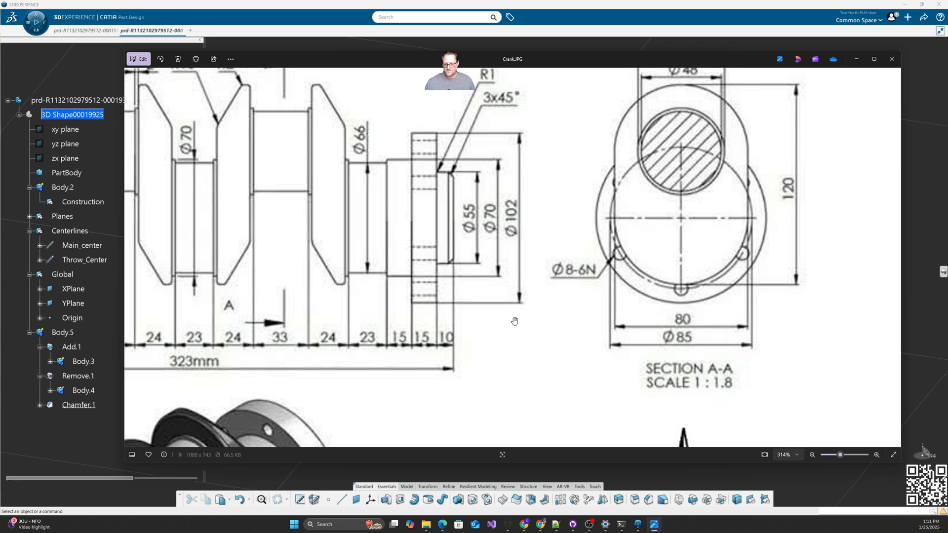
left_click_drag(499, 342, 514, 350)
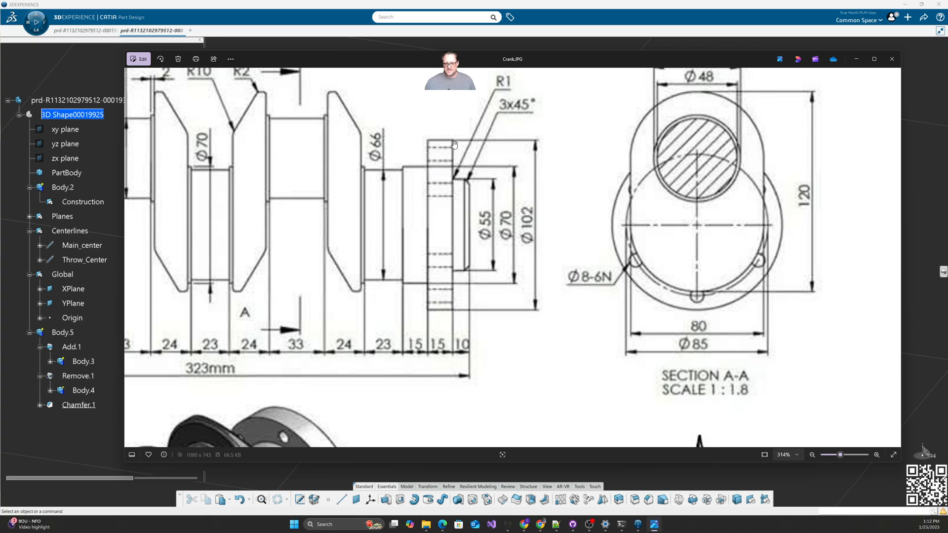
left_click_drag(937, 74, 947, 75)
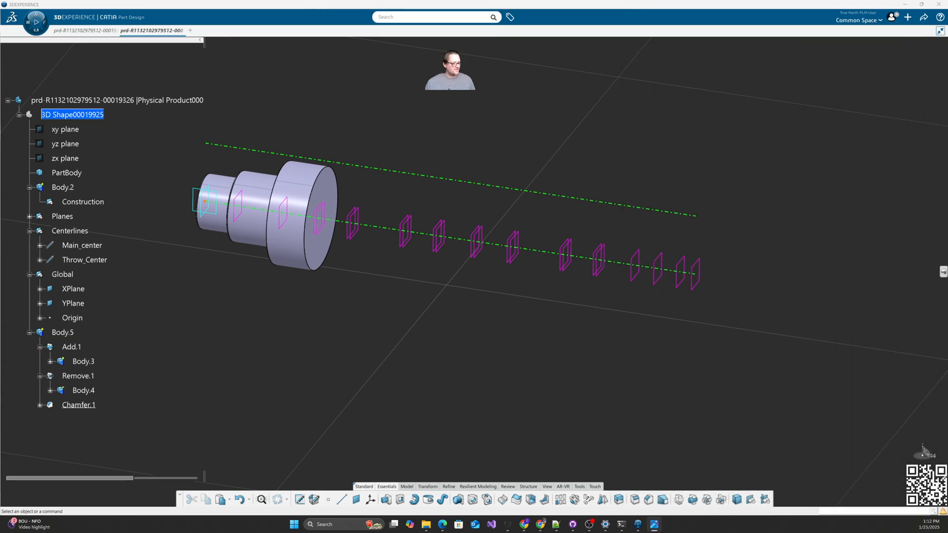
Step: Create Body.6 under the part and make its Construction set the in-work object
left_click(62, 187)
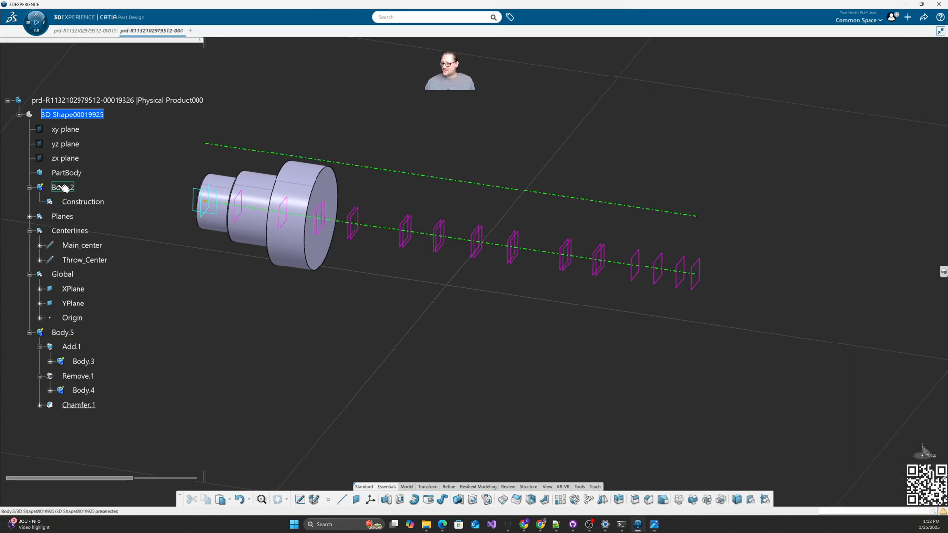
key("ctrl+c")
left_click(79, 117)
key("ctrl+v")
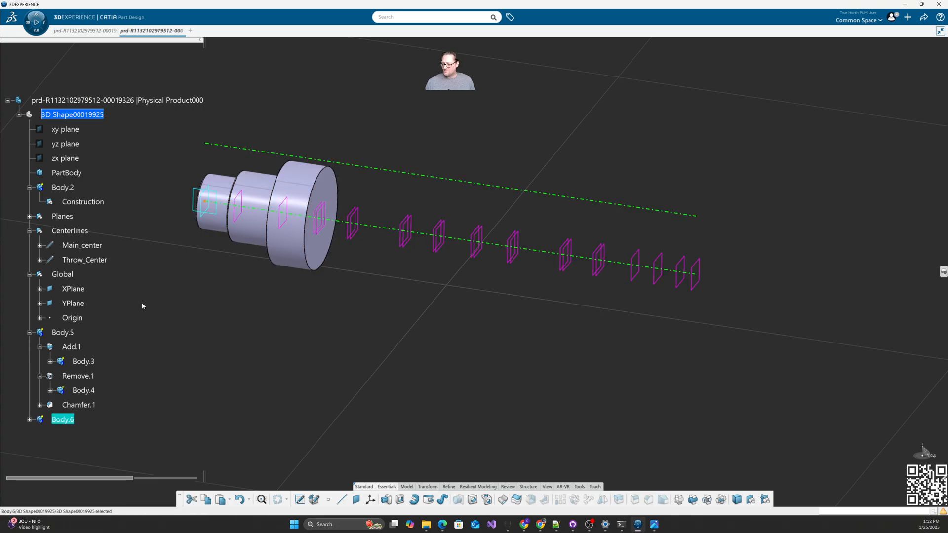
left_click(29, 420)
left_click(233, 356)
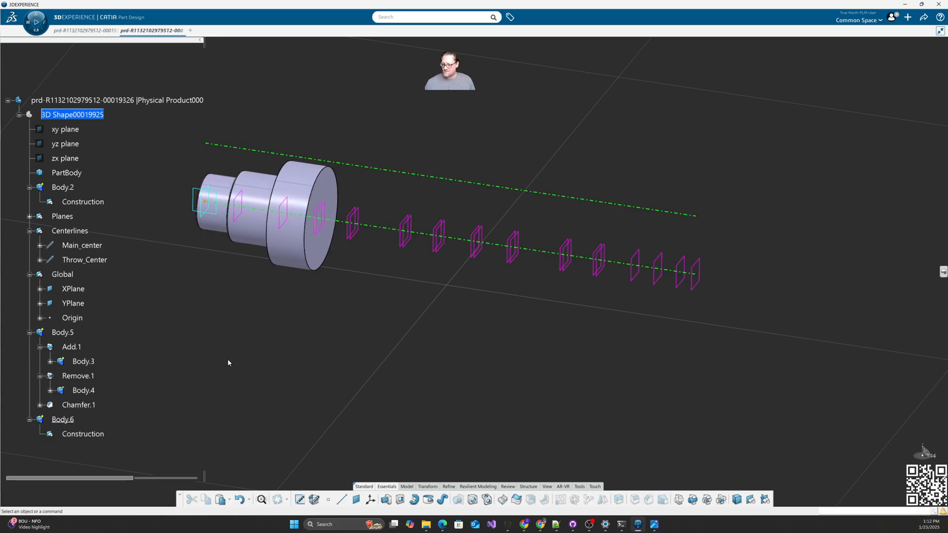
double_click(110, 435)
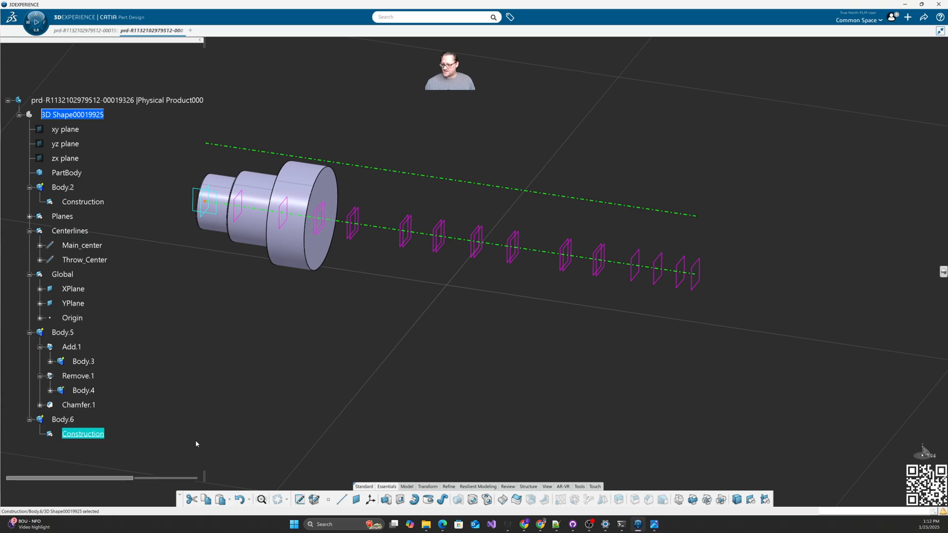
left_click(328, 473)
Step: Position a sketch on YPlane at Origin, parallel to Main_center with V reversed, then cancel it
left_click(300, 500)
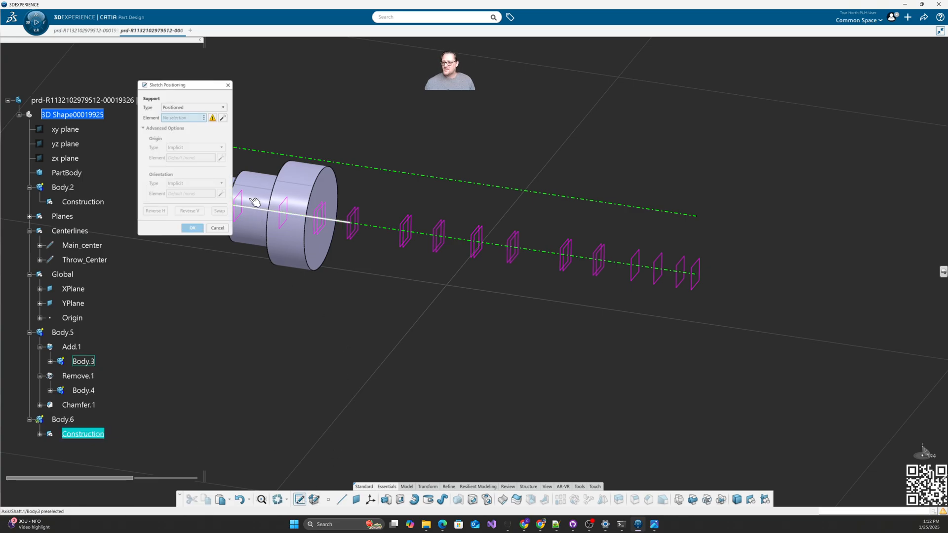
left_click_drag(209, 84, 654, 50)
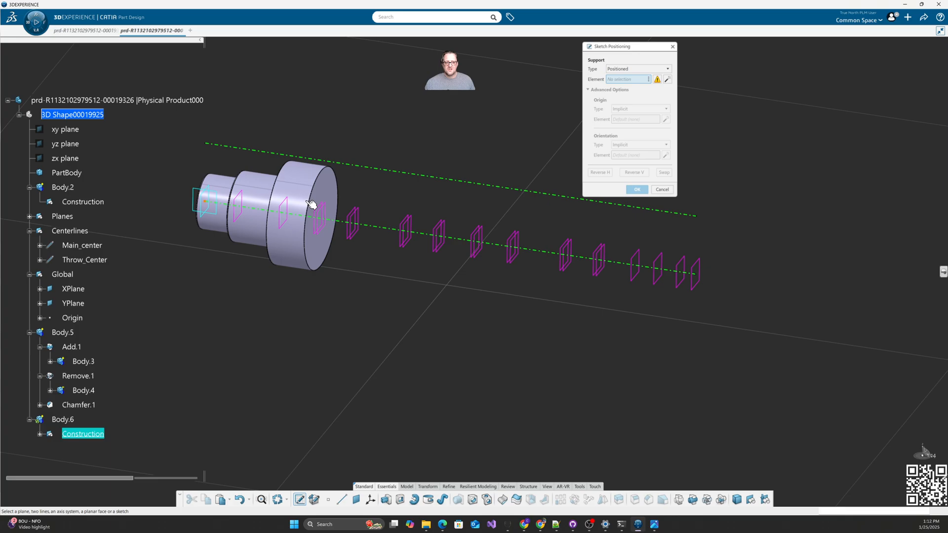
left_click(199, 213)
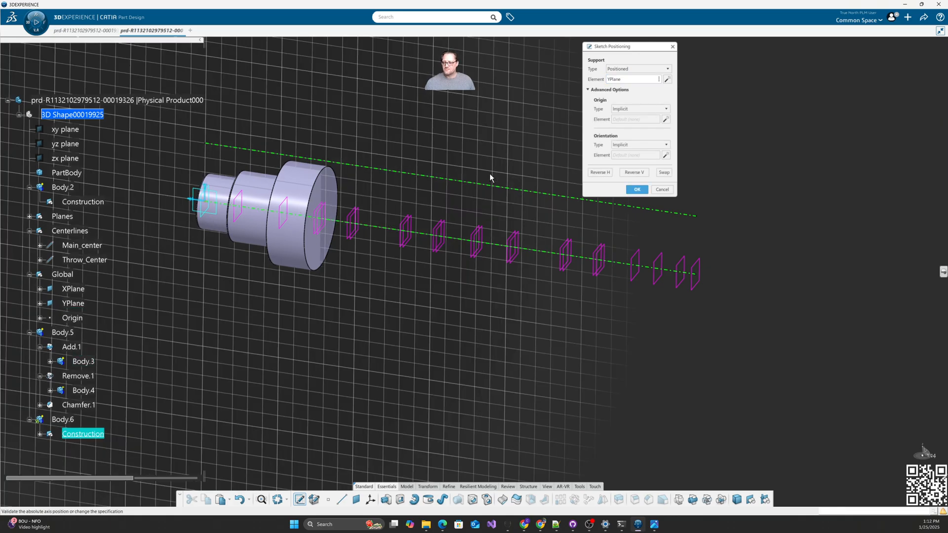
left_click(639, 108)
left_click(635, 132)
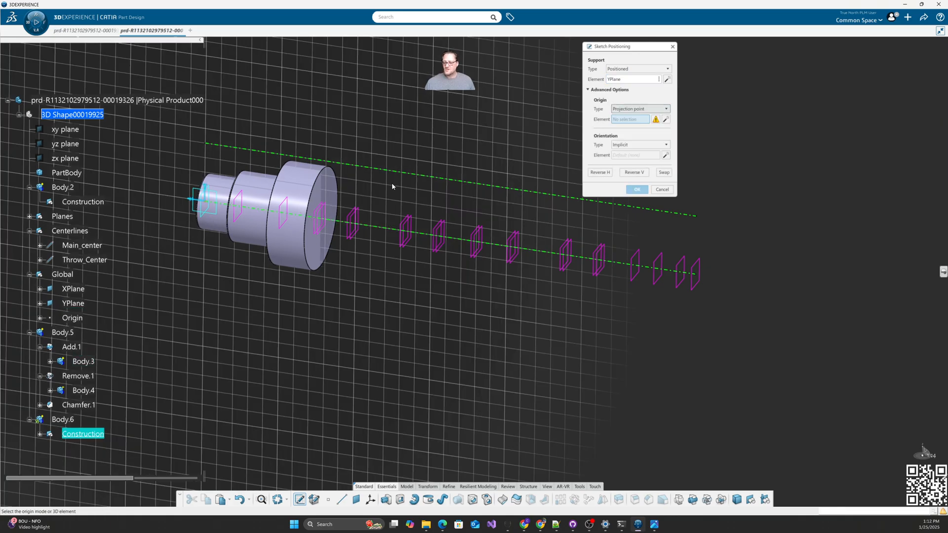
left_click(72, 318)
left_click(640, 145)
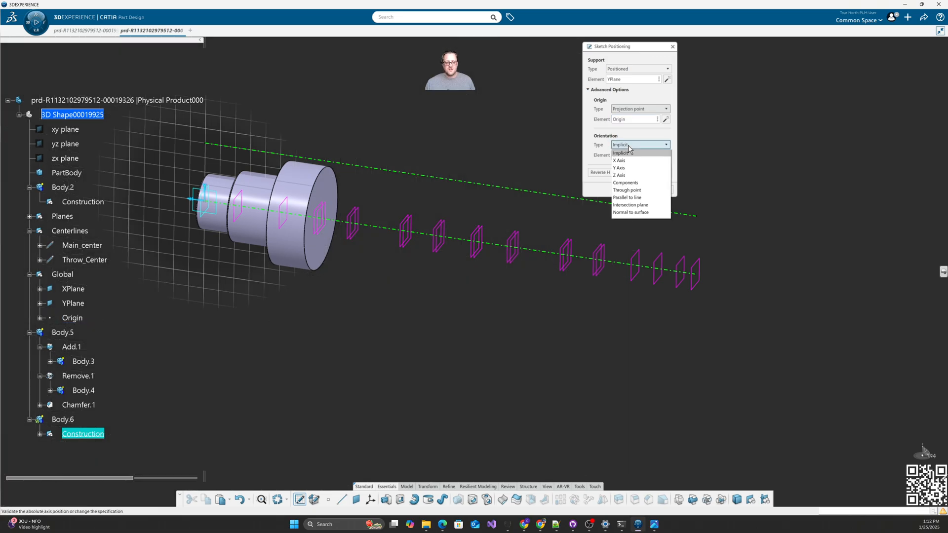
left_click(637, 198)
left_click(541, 254)
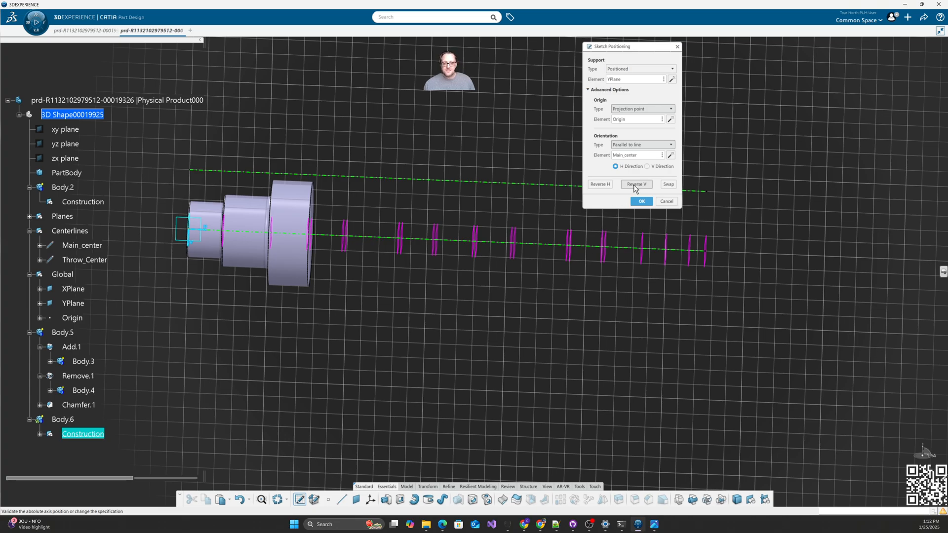
left_click(636, 184)
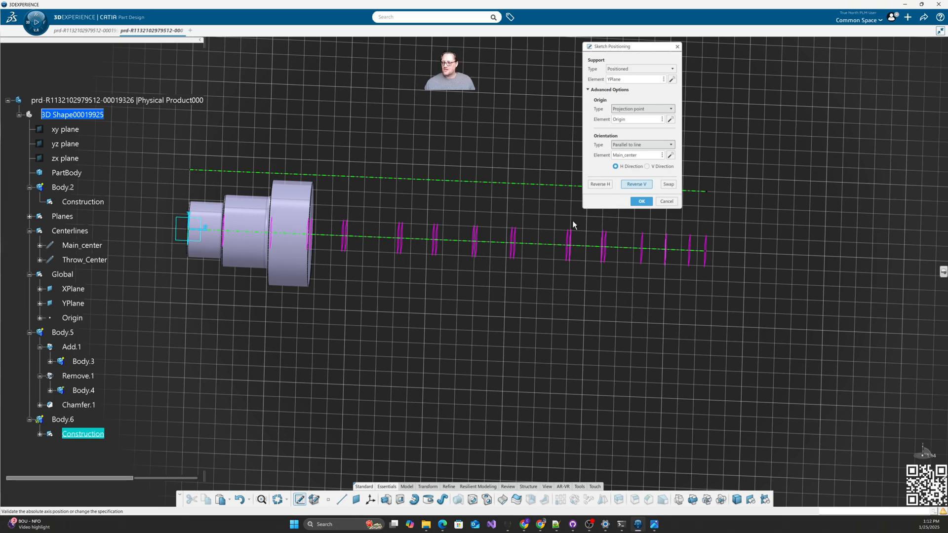
left_click(666, 202)
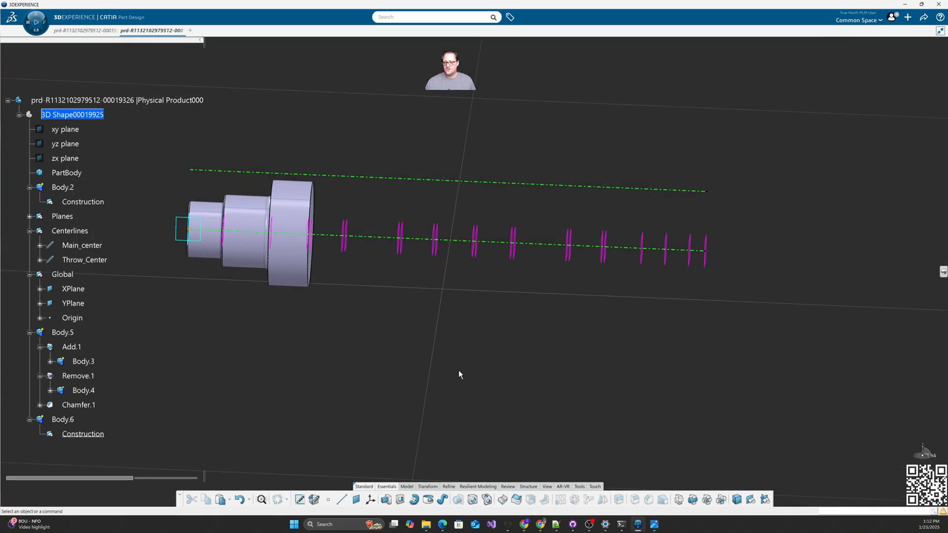
Step: Start a sketch supported on Sketch.1 from Body.3's Construction set
left_click(300, 500)
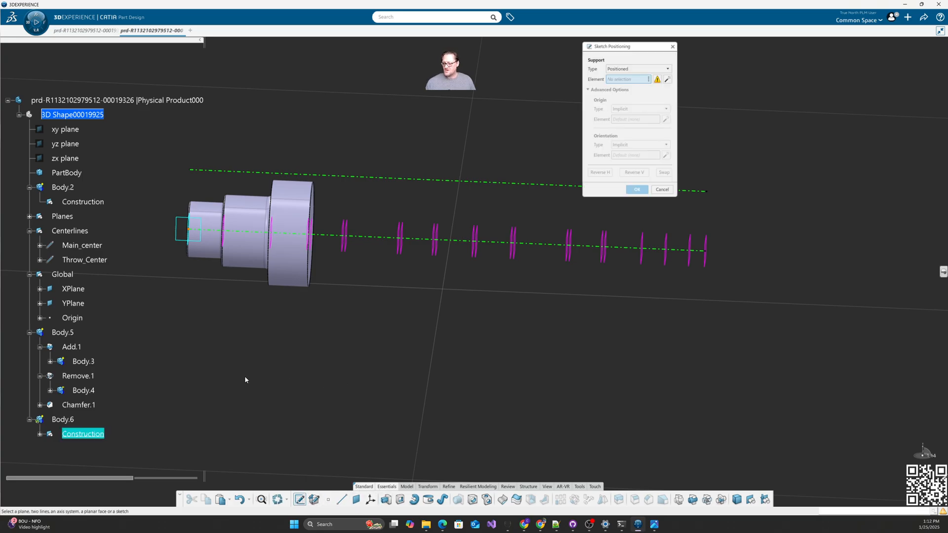
left_click(51, 362)
left_click(60, 377)
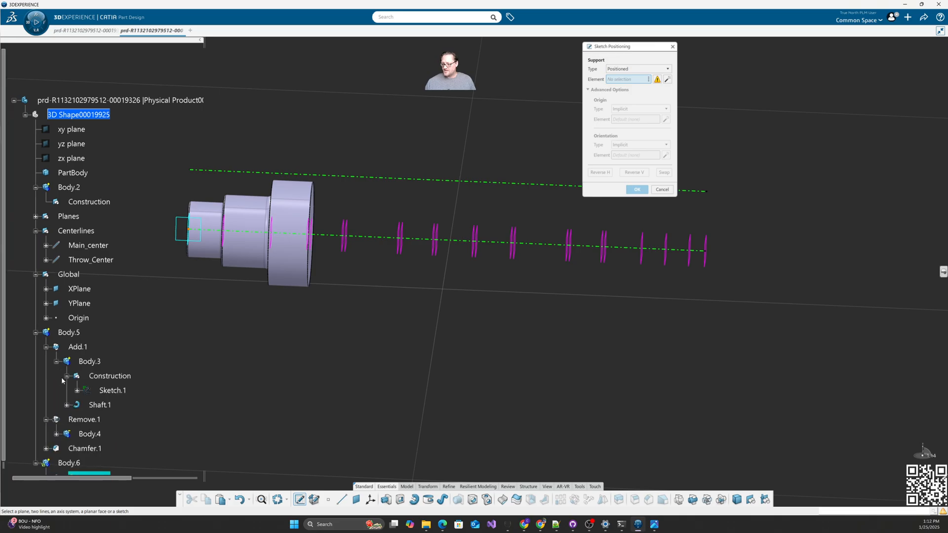
left_click(112, 390)
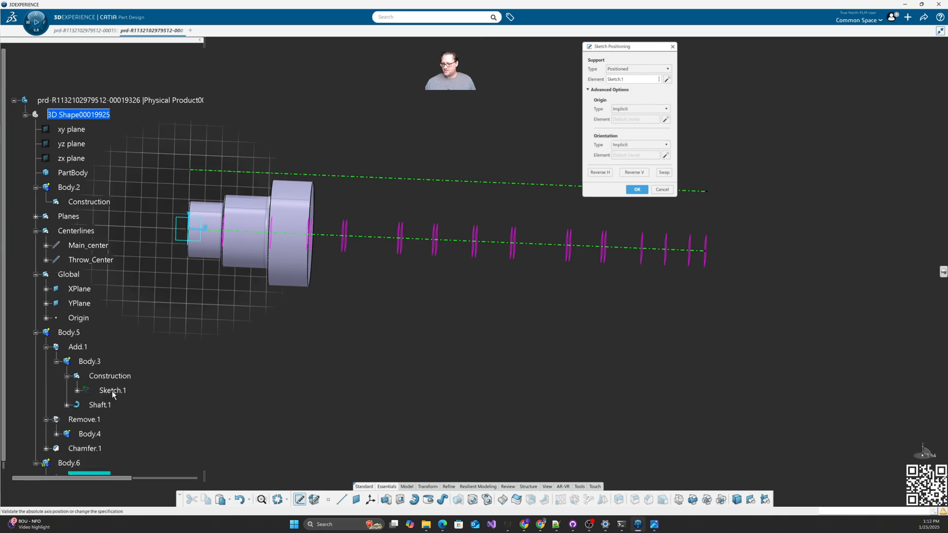
left_click(636, 189)
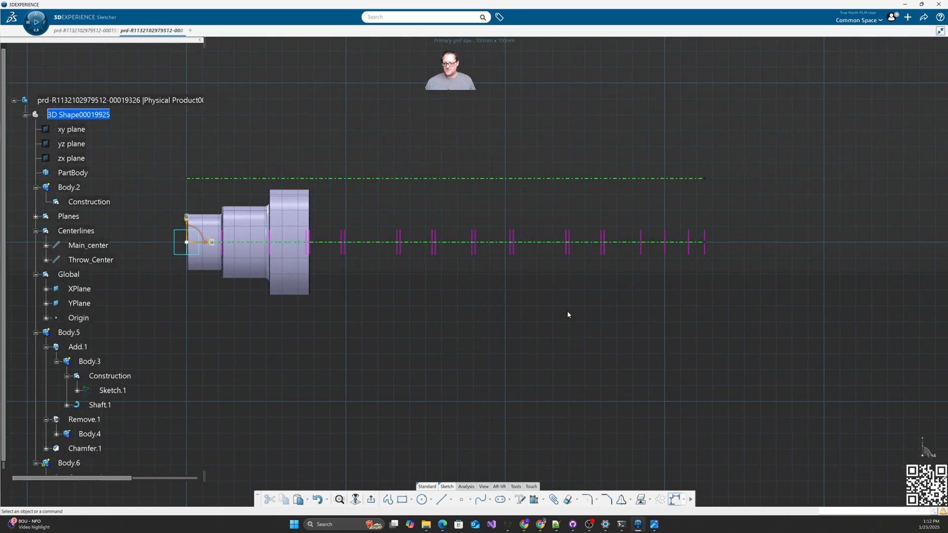
Step: Collapse Body.3, Add.1 and Body.5 in the tree and pan the sketch view
scroll(163, 341, "down", 3)
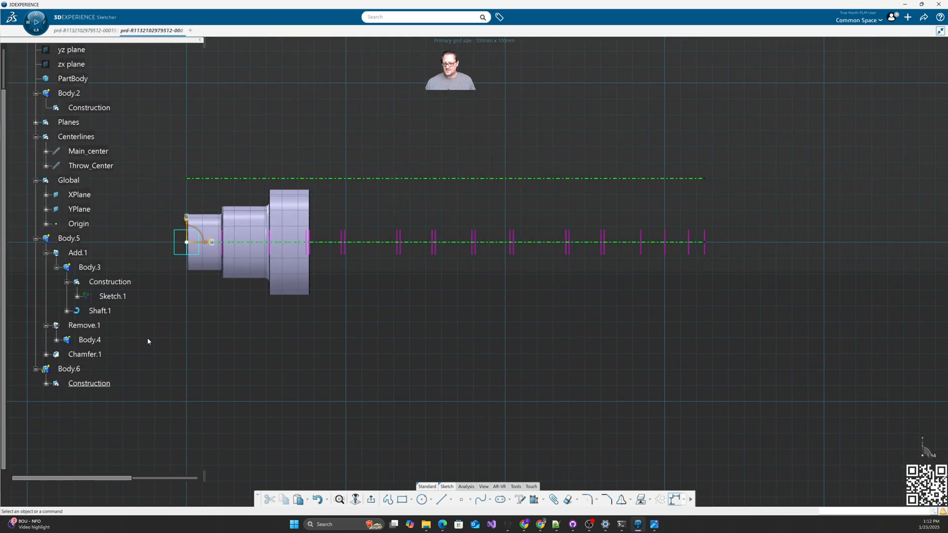
left_click(54, 265)
left_click(46, 253)
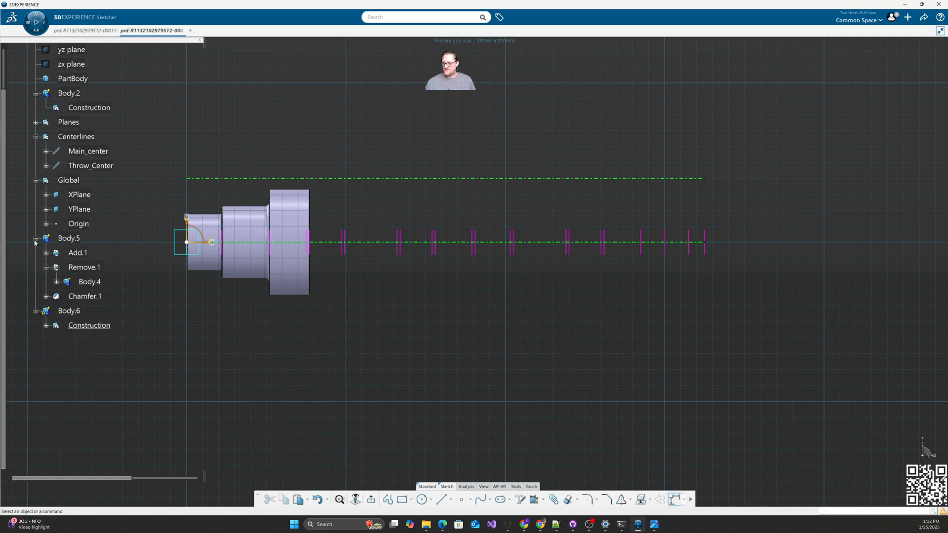
left_click(35, 238)
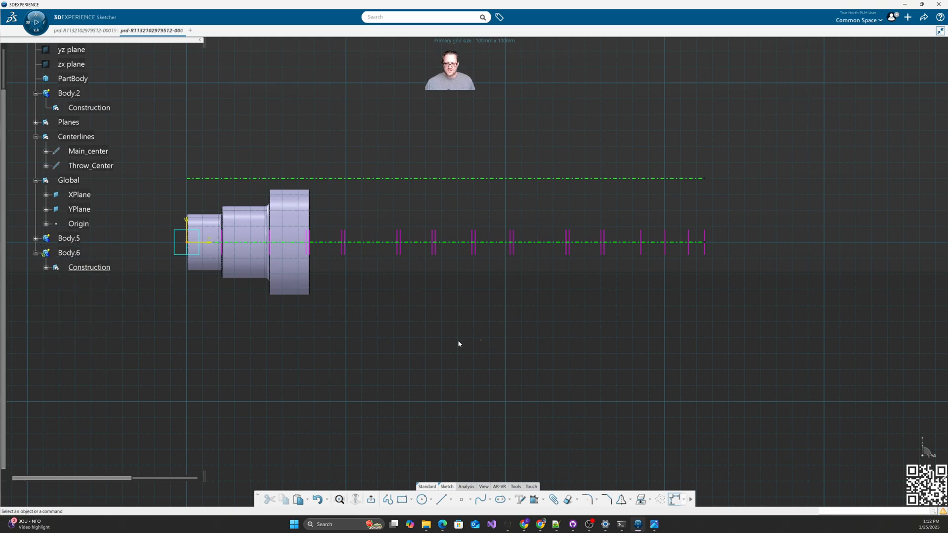
middle_click_drag(577, 339, 512, 369)
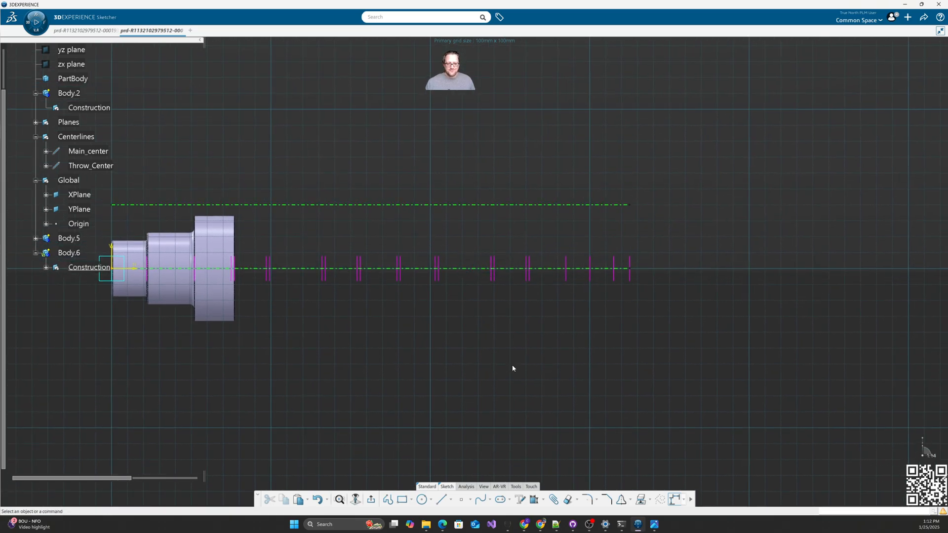
Step: Draw the stepped profile from the centerline up through the steps and back down to the axis
left_click(388, 500)
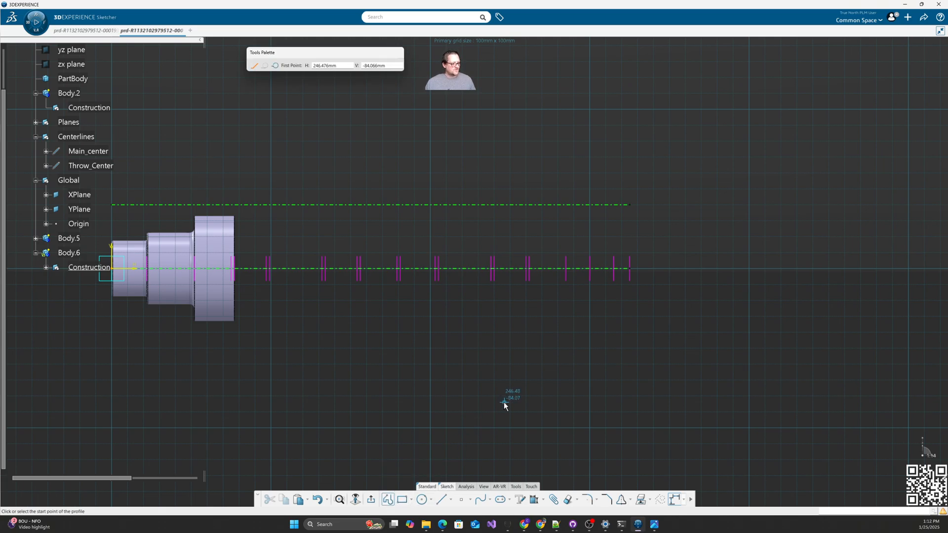
left_click(527, 267)
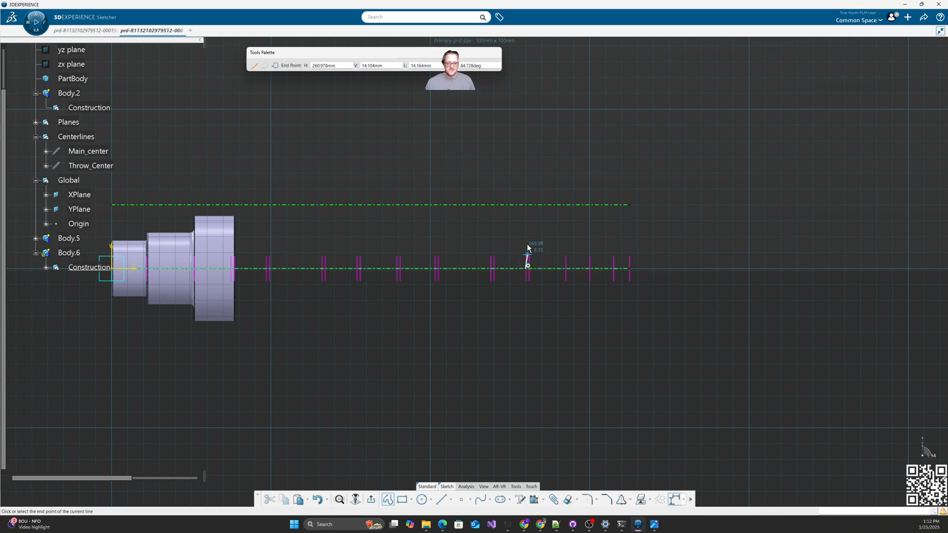
left_click(525, 227)
left_click(556, 228)
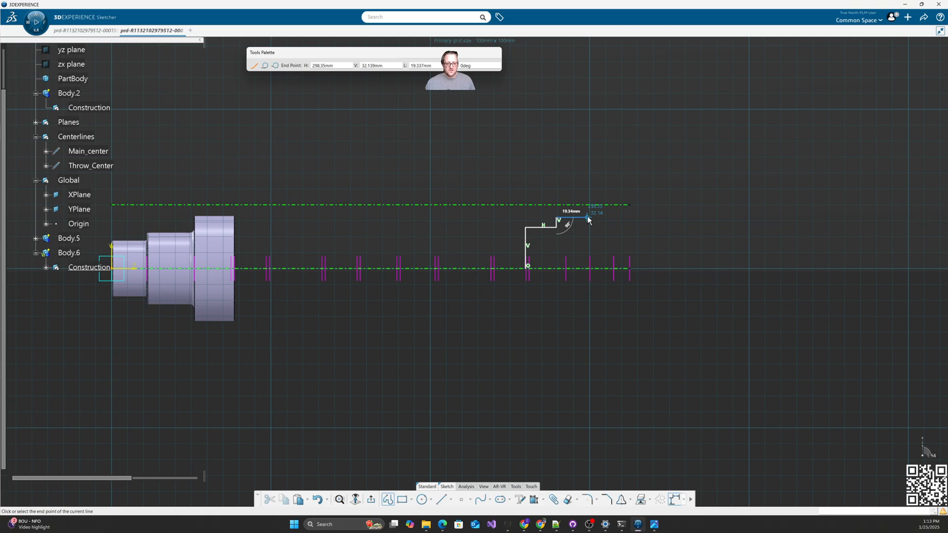
left_click(591, 217)
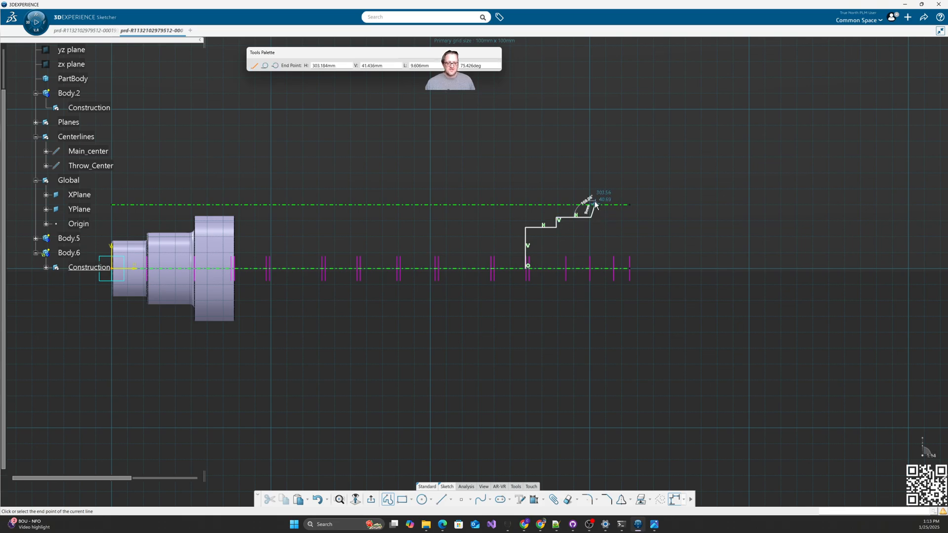
left_click(591, 177)
left_click(612, 178)
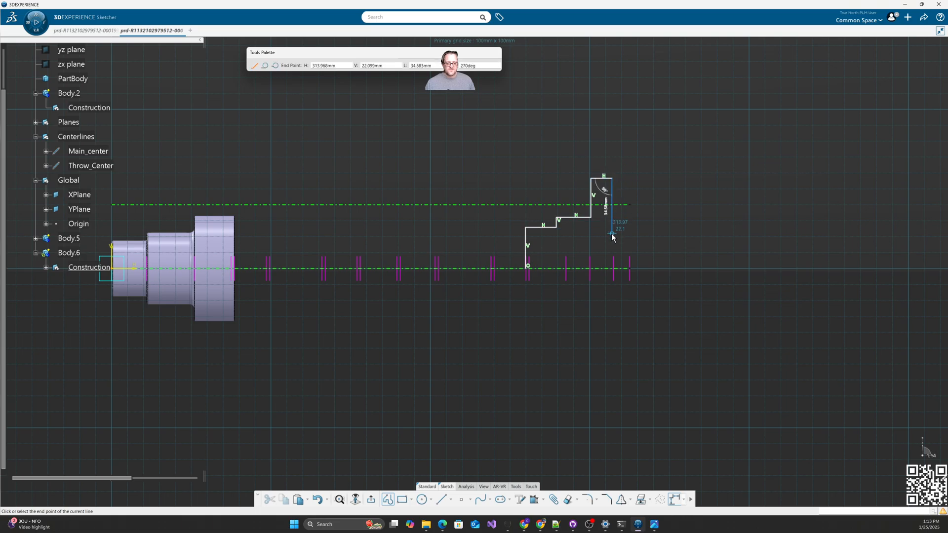
left_click(612, 233)
left_click(629, 233)
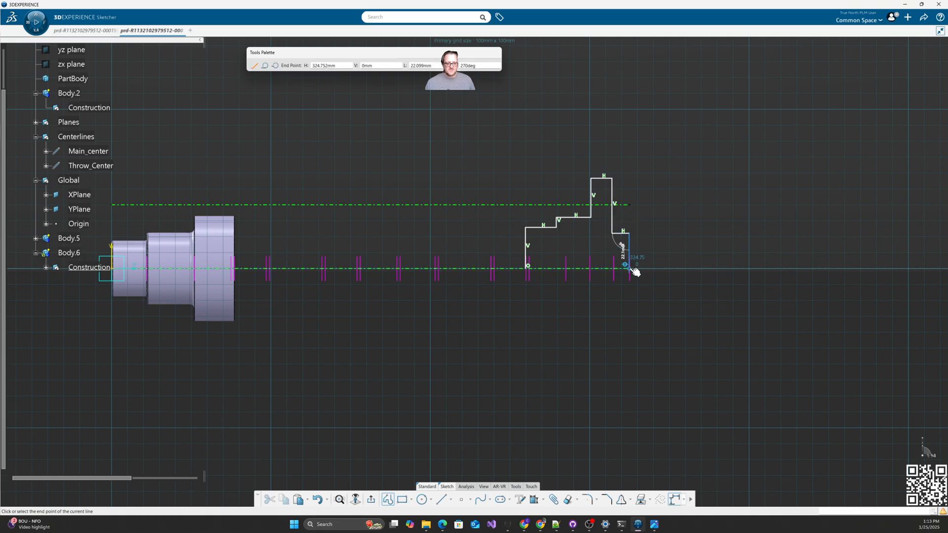
left_click(630, 268)
key("Escape")
mouse_move(631, 362)
middle_mouse_down()
mouse_move(631, 354)
mouse_move(527, 379)
middle_mouse_up()
left_click(534, 499)
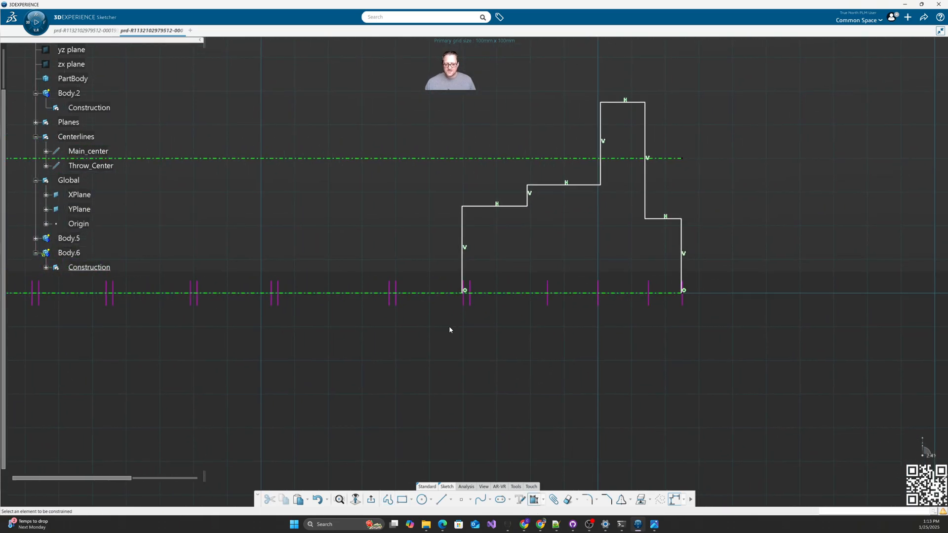
Step: Fix the left, short-step and tall vertical edges of the profile
left_click(463, 266)
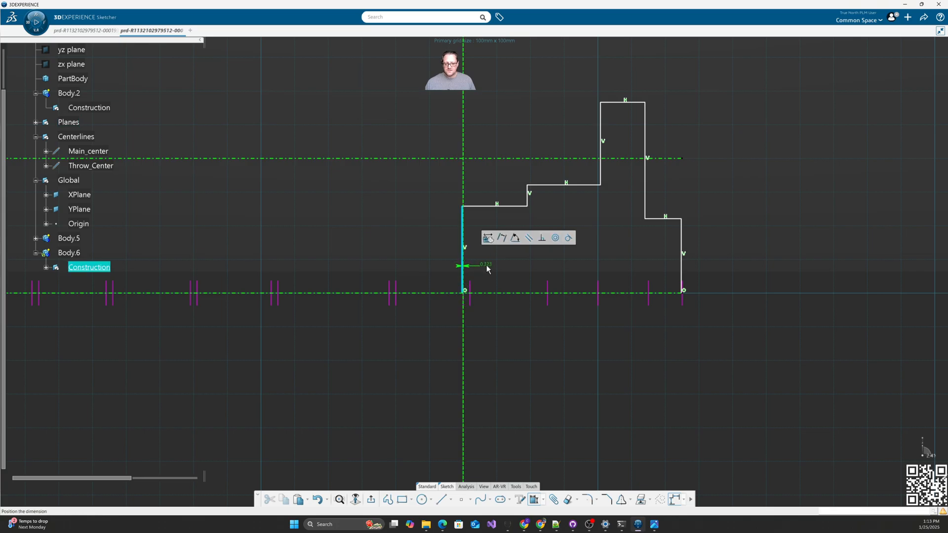
right_click(487, 268)
left_click(523, 318)
left_click(528, 196)
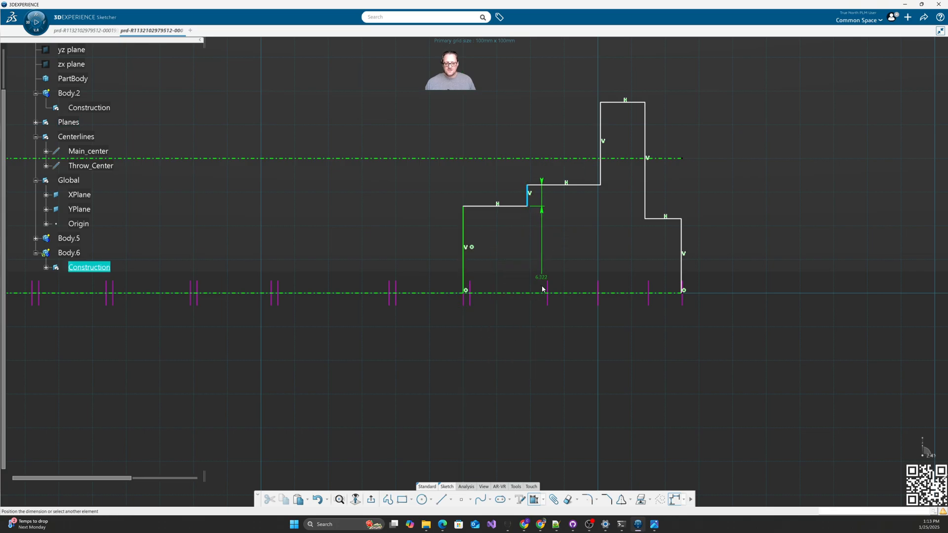
right_click(548, 292)
left_click(556, 303)
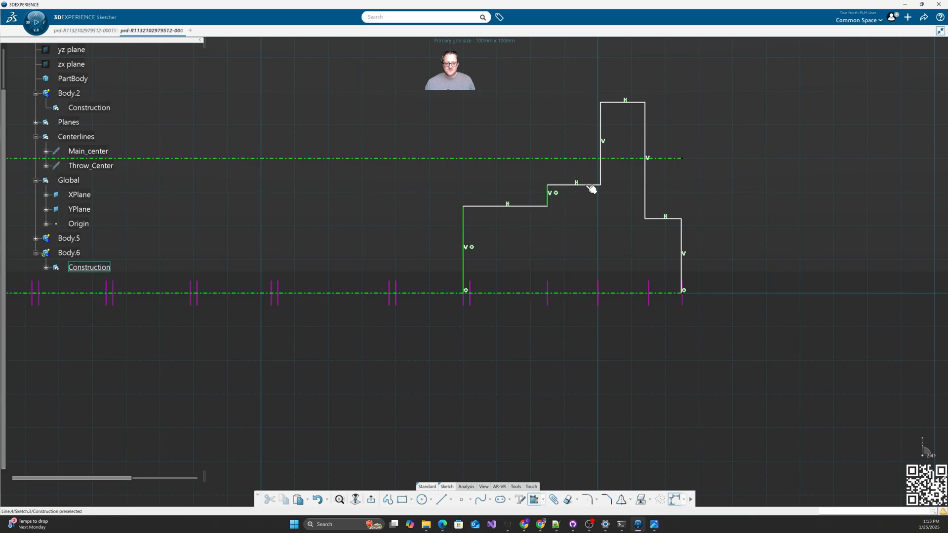
left_click(601, 180)
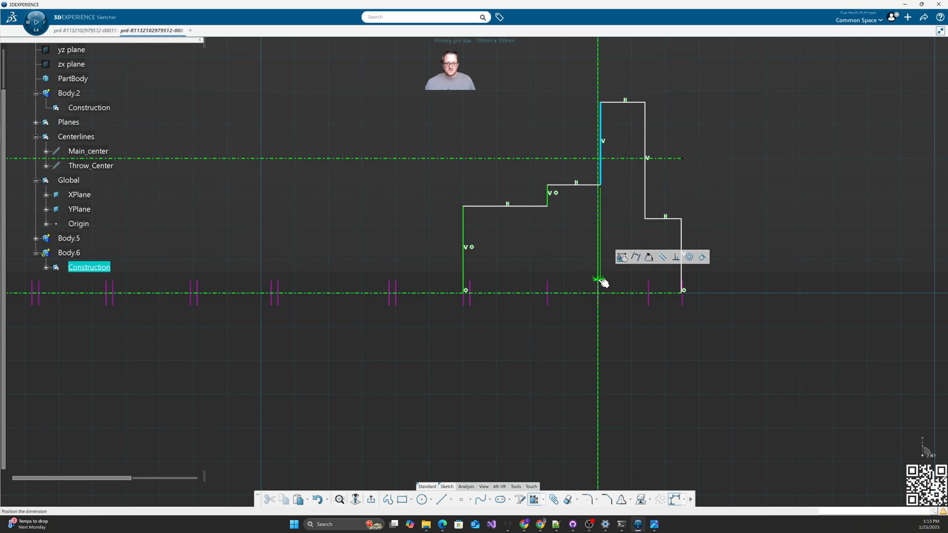
right_click(603, 283)
left_click(624, 322)
Step: Fix the vertical drop edge and make the rightmost vertical edge coincident
left_click(645, 207)
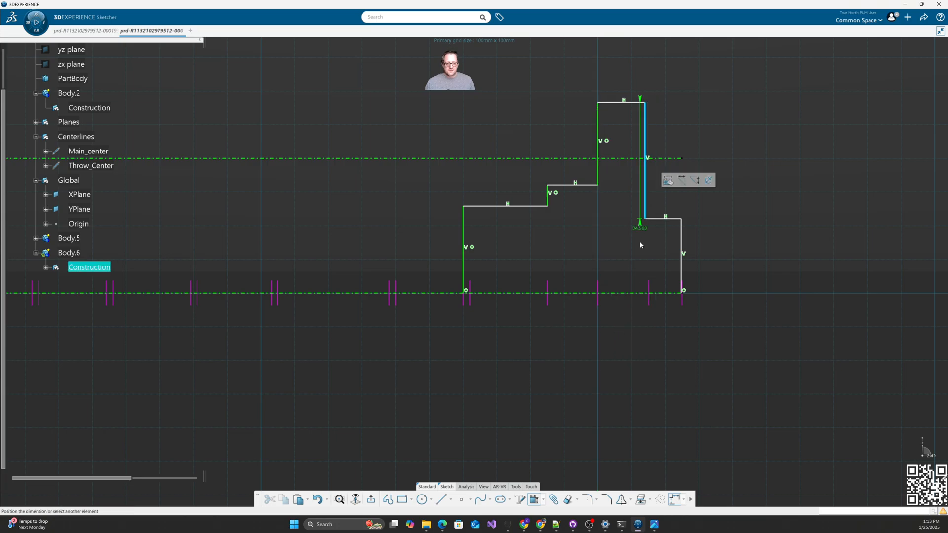
right_click(620, 245)
left_click(641, 307)
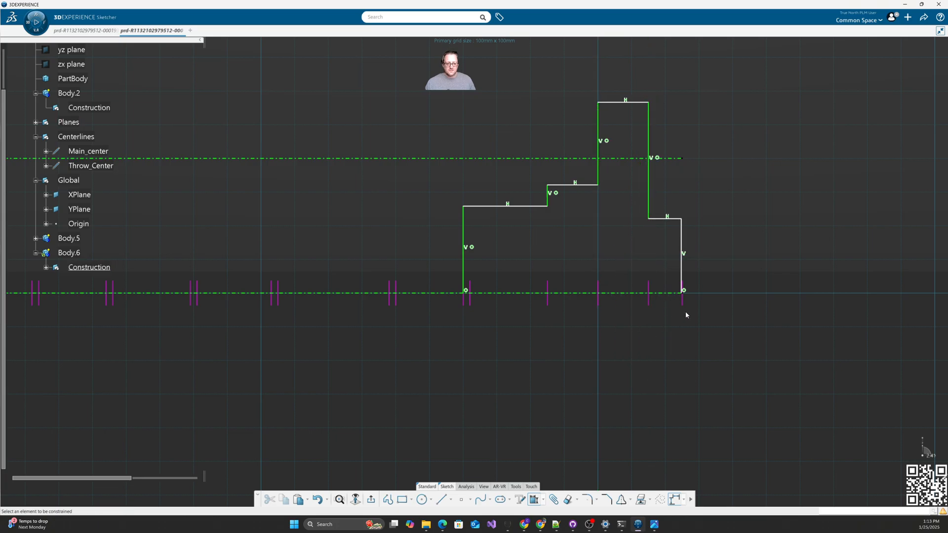
left_click(682, 262)
right_click(707, 262)
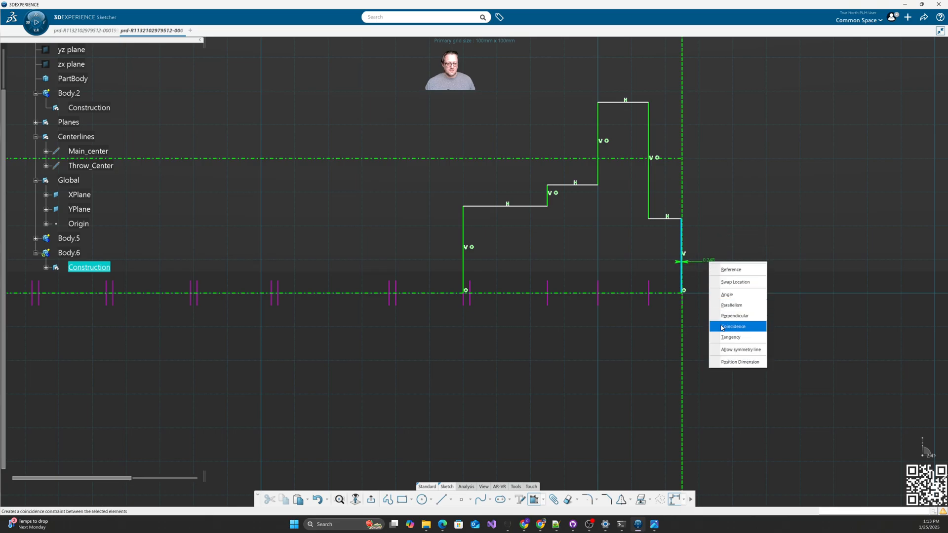
left_click(721, 327)
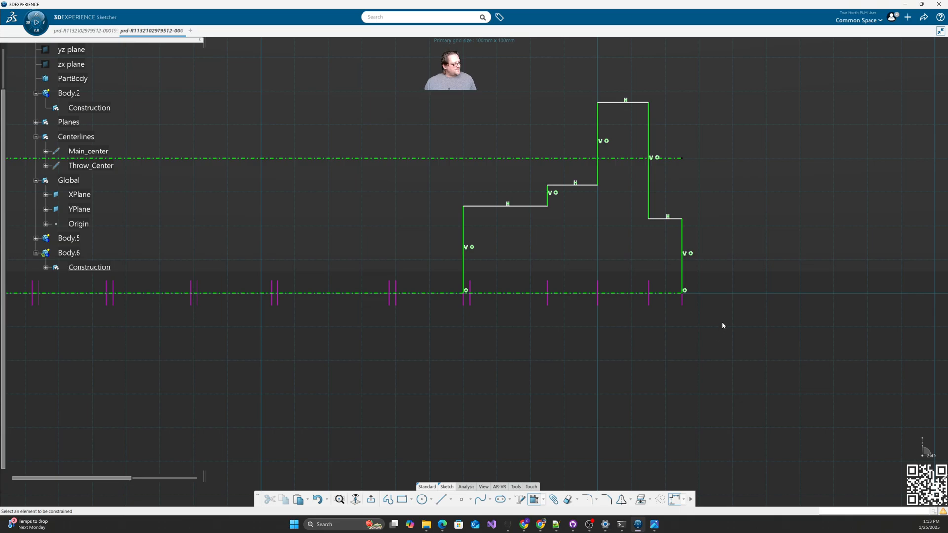
Step: Dimension the right ledge at 27.5 and the top edge at 102/2 from the axis
left_click(669, 218)
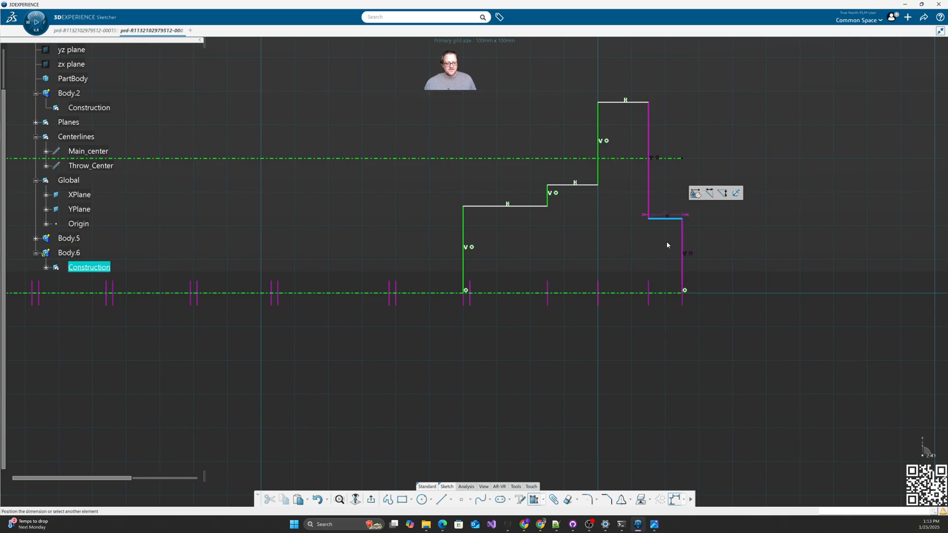
left_click(672, 293)
left_click(669, 267)
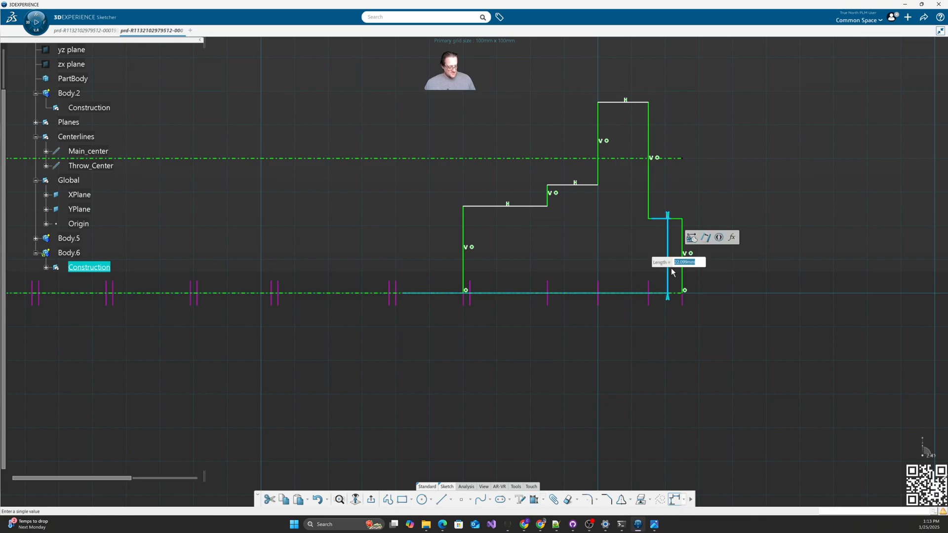
type("27.5")
key("Return")
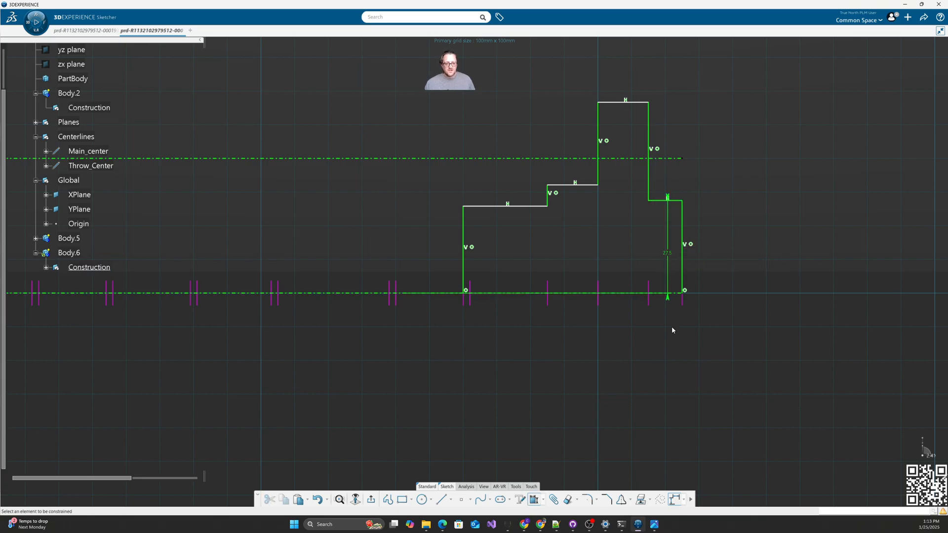
left_click(373, 294)
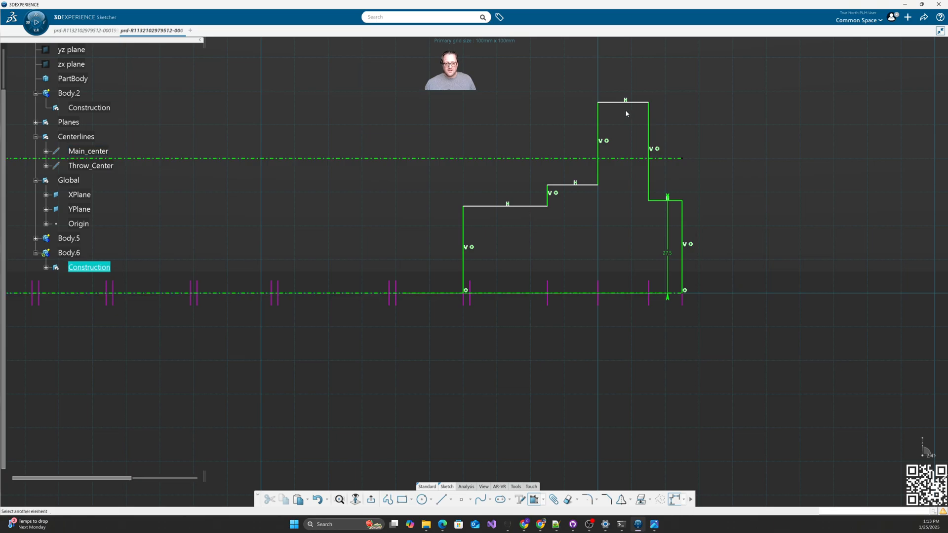
left_click(630, 102)
left_click(725, 188)
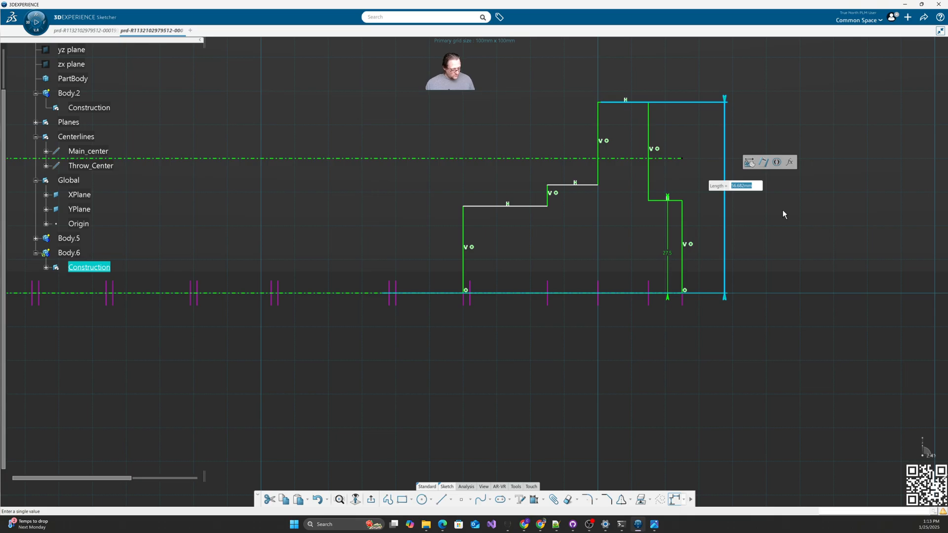
type("102/2")
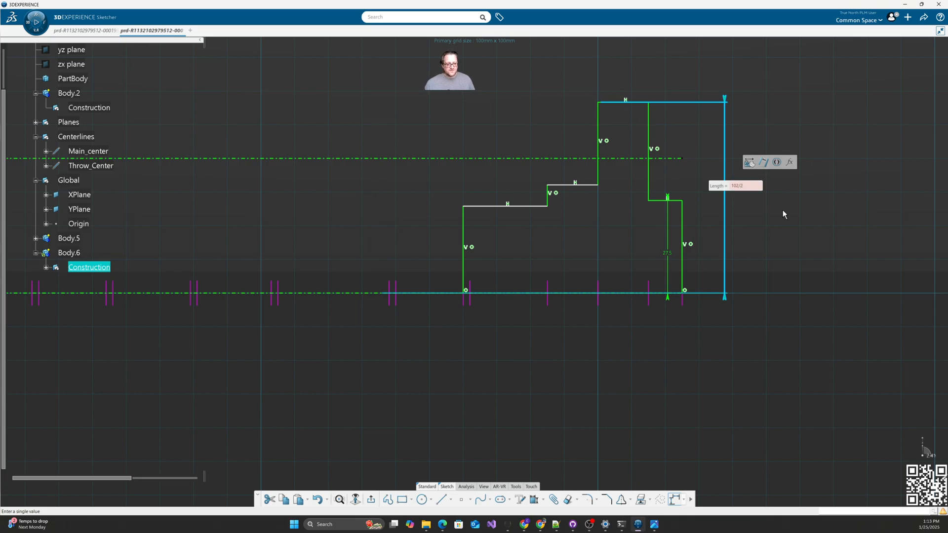
key("Return")
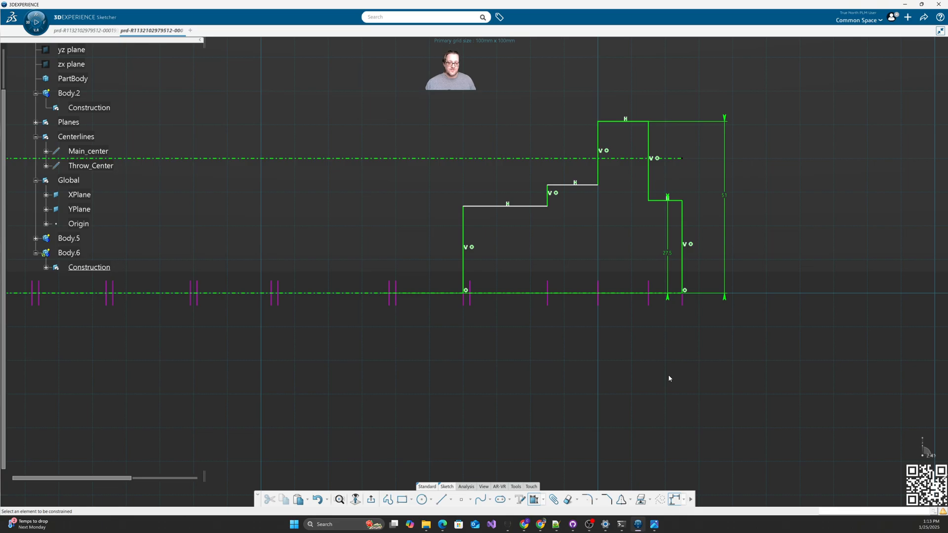
Step: Dimension the middle step at 35 and the lower step at 33 from the axis
left_click(595, 185)
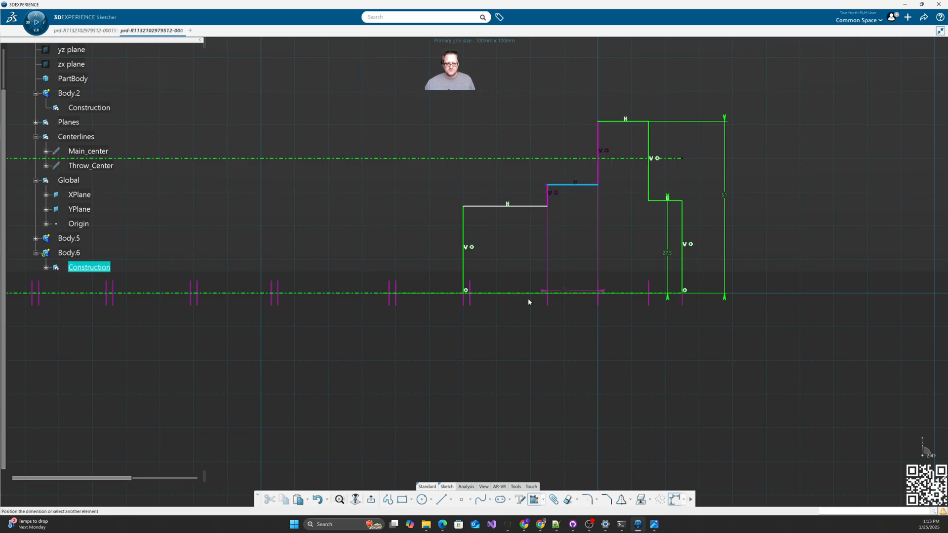
left_click(362, 294)
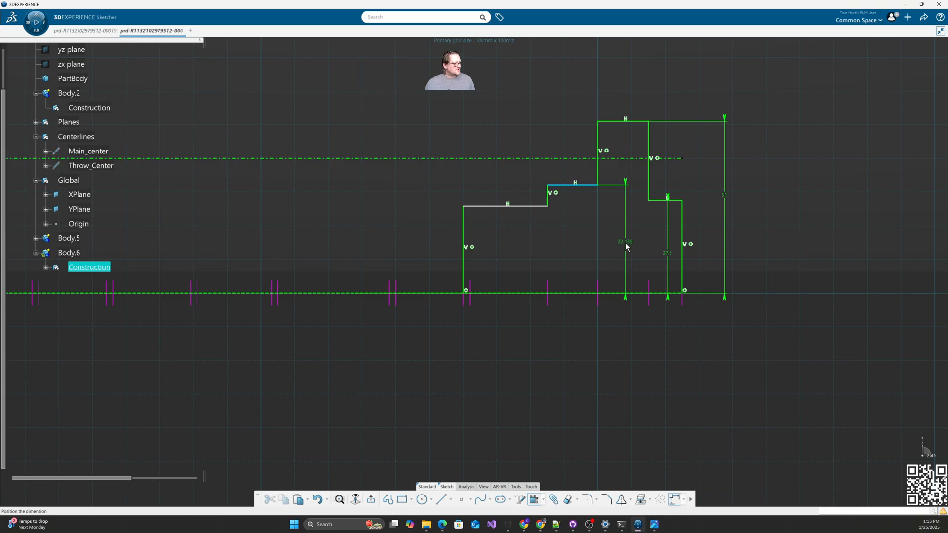
left_click(625, 242)
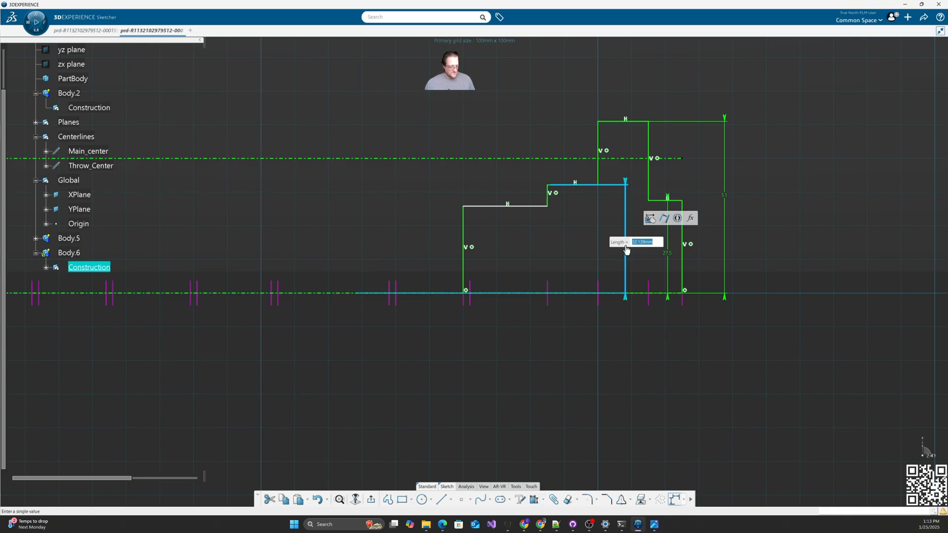
type("35")
key("Return")
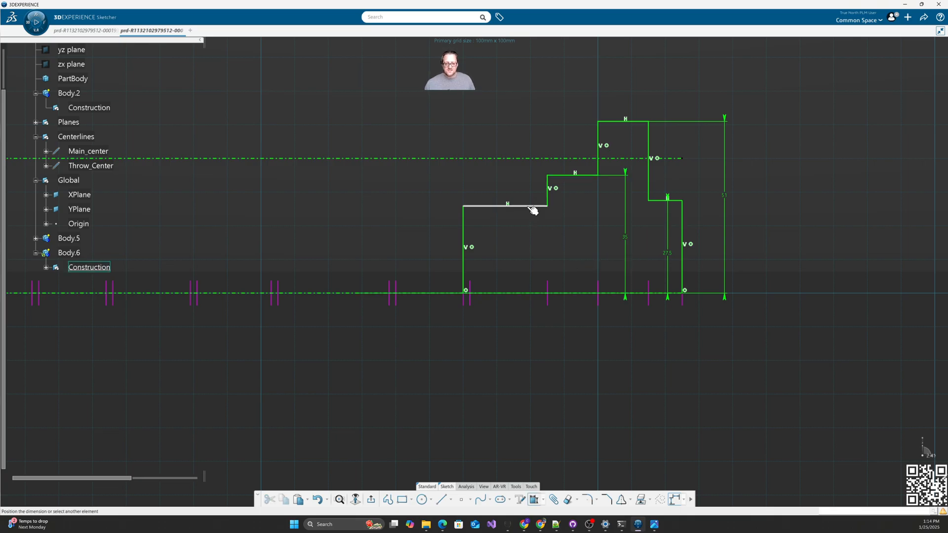
left_click(509, 206)
left_click(366, 293)
left_click(511, 262)
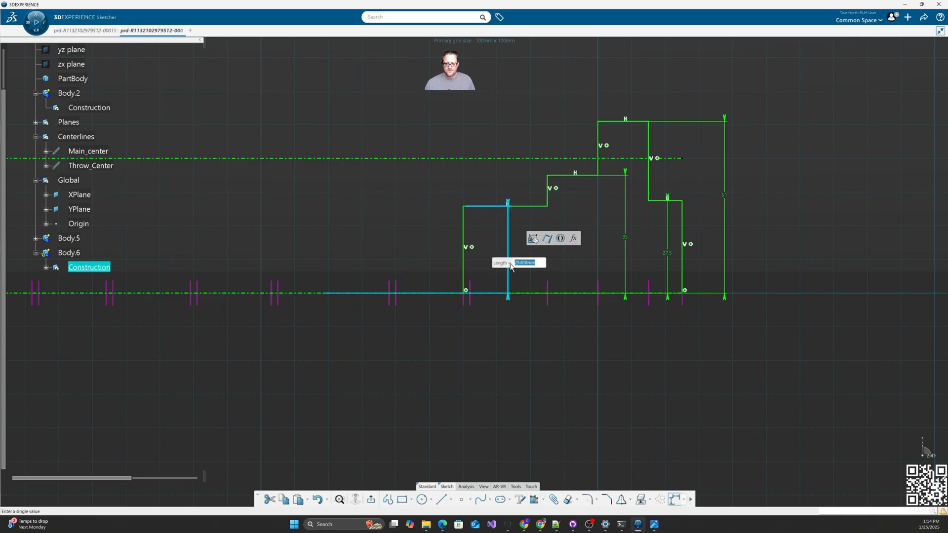
type("33")
key("Return")
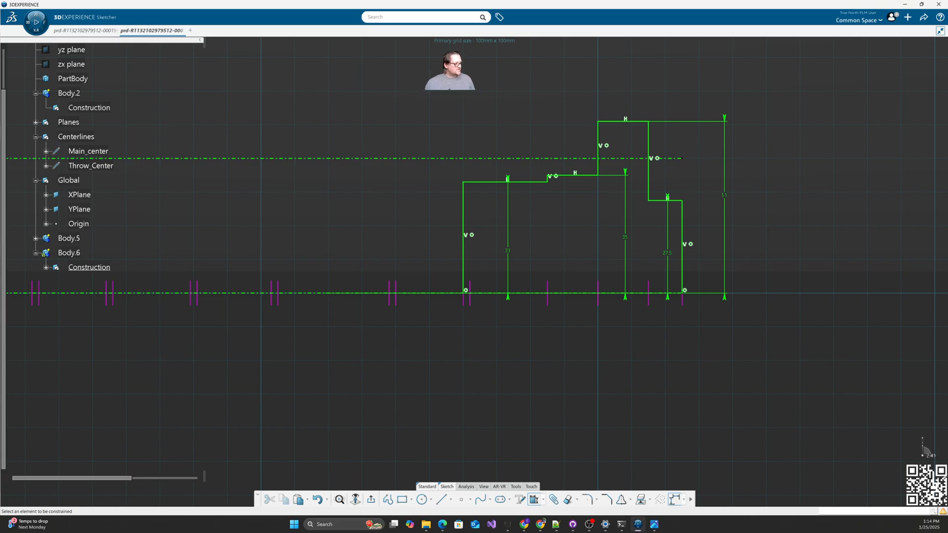
left_click_drag(947, 102, 659, 66)
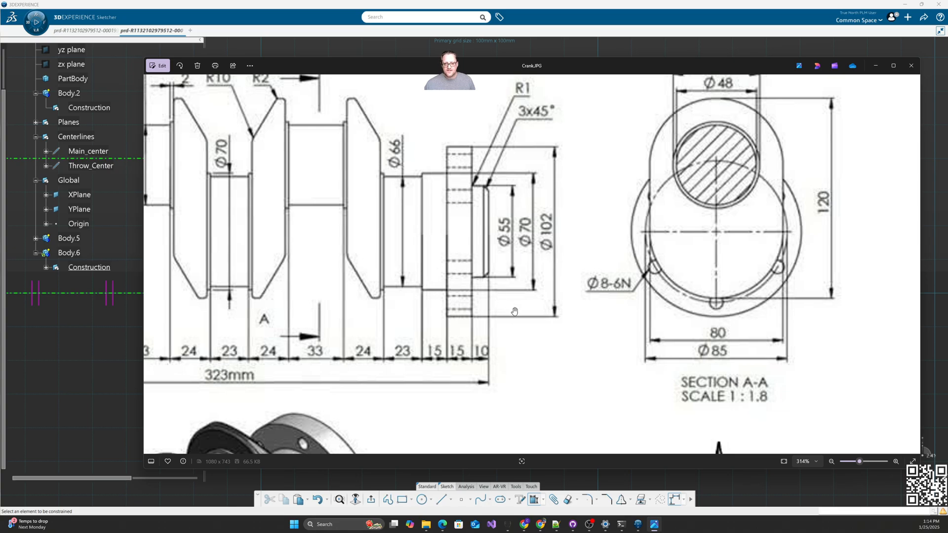
left_click_drag(420, 65, 947, 65)
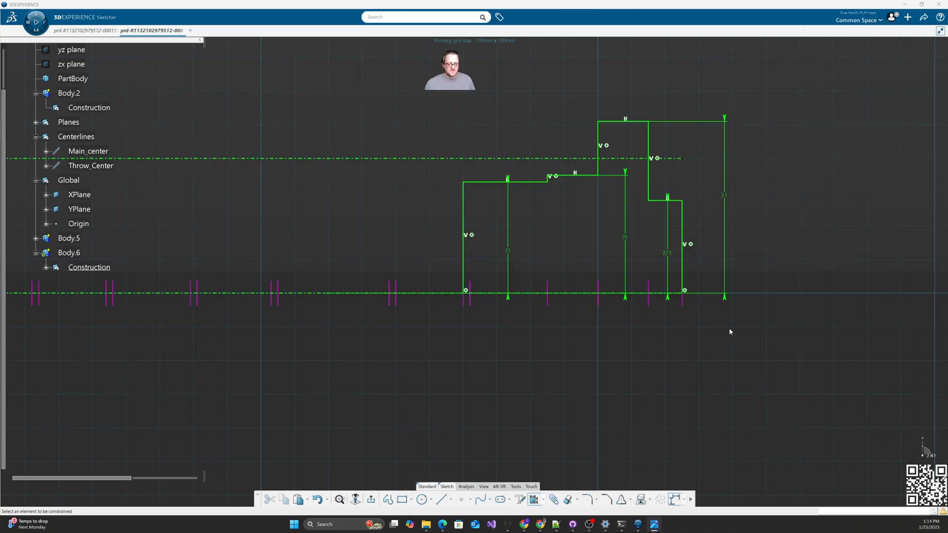
Step: Chamfer the profile corner between the right ledge and right vertical at 45°
left_click(606, 500)
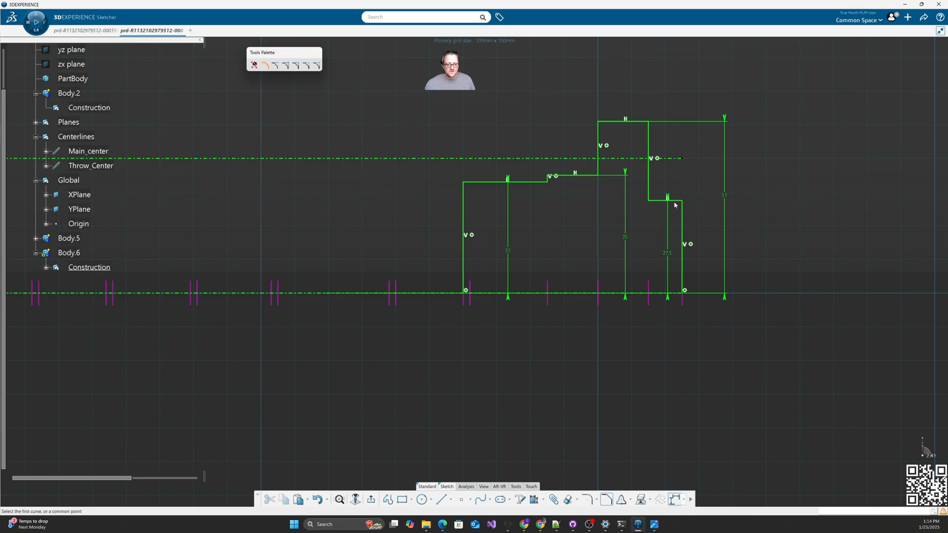
left_click(675, 201)
left_click(683, 212)
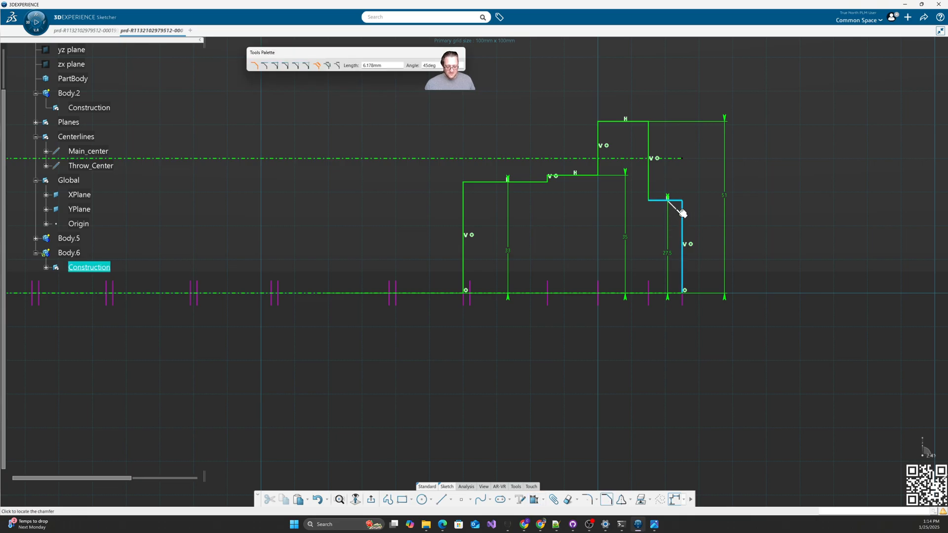
left_click(677, 213)
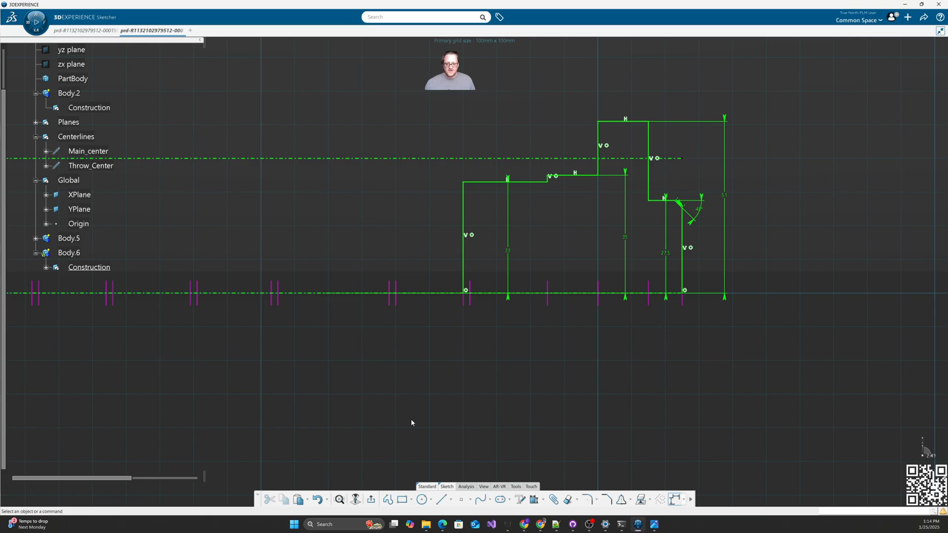
Step: Exit the sketch, make Body.6 current, and revolve Sketch.3 360° about Main_center into Shaft.2
left_click(371, 500)
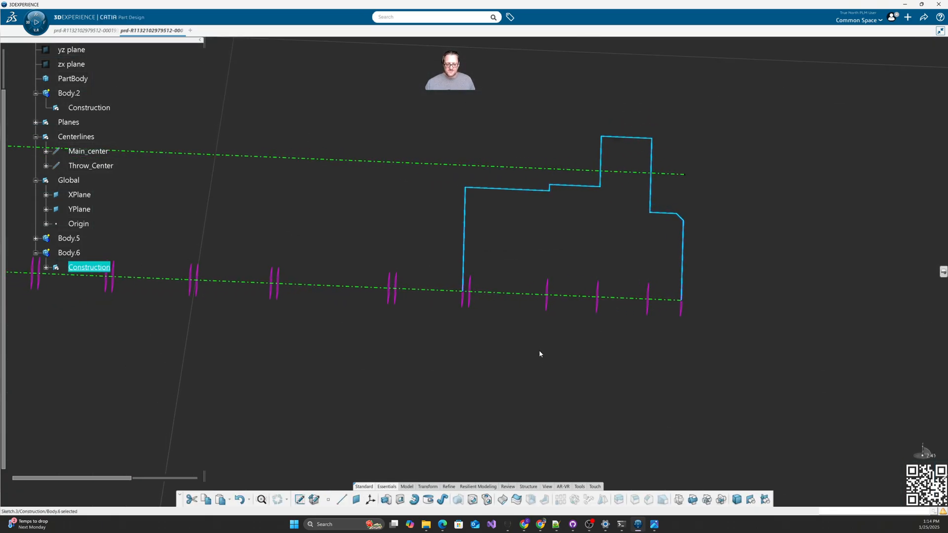
left_click(528, 357)
left_click(69, 253)
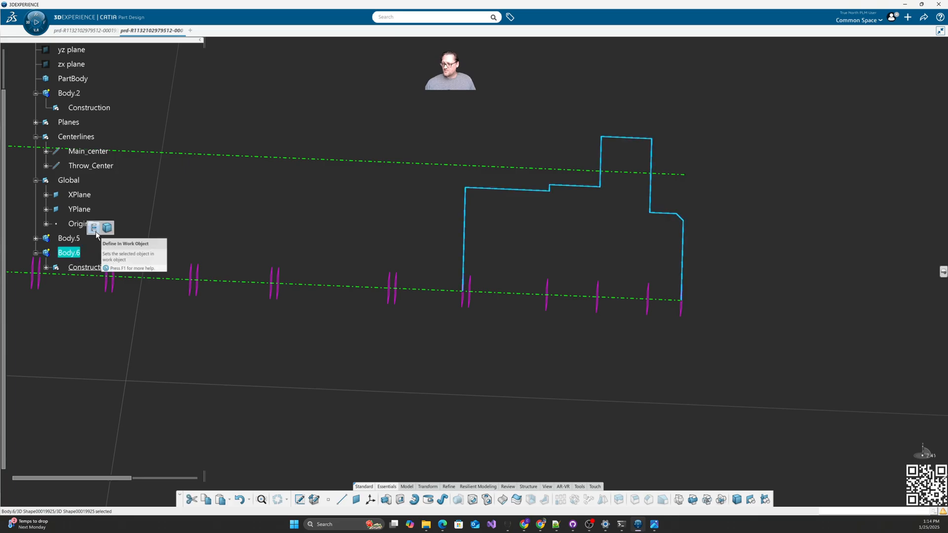
left_click(413, 499)
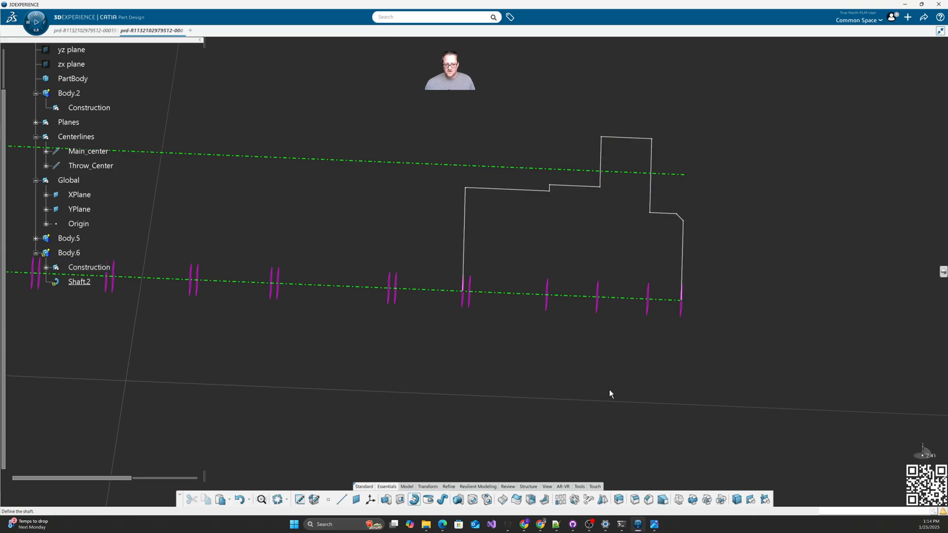
left_click(469, 245)
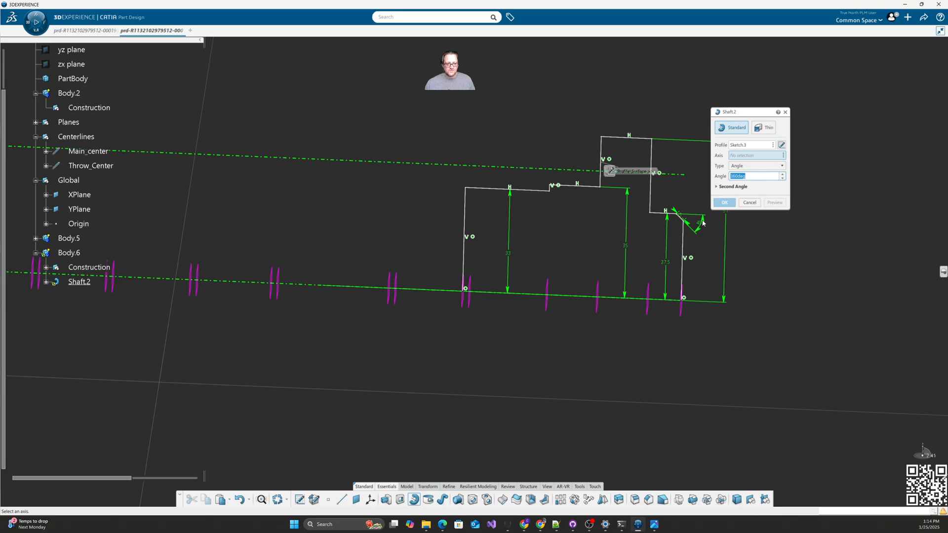
left_click(313, 285)
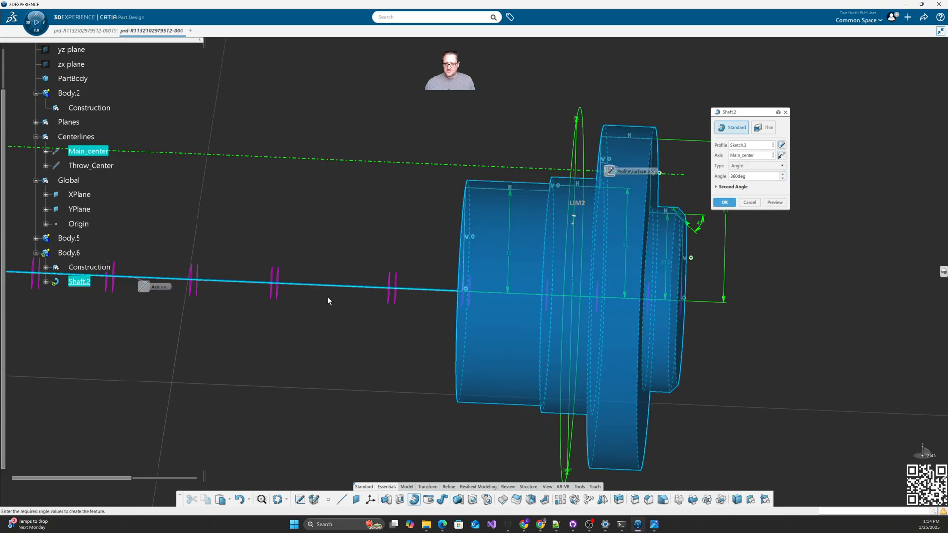
left_click(725, 203)
middle_click_drag(783, 300, 344, 314)
mouse_move(408, 353)
middle_mouse_down()
mouse_move(417, 374)
mouse_move(408, 370)
middle_mouse_up()
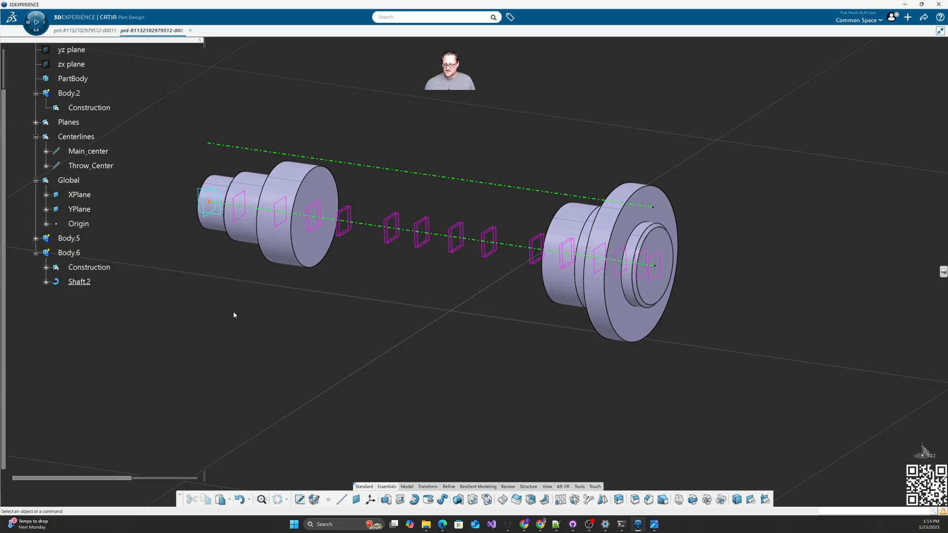
Step: Copy Body.2, paste it as Body.7, and make Body.7's Construction the work object
left_click(69, 94)
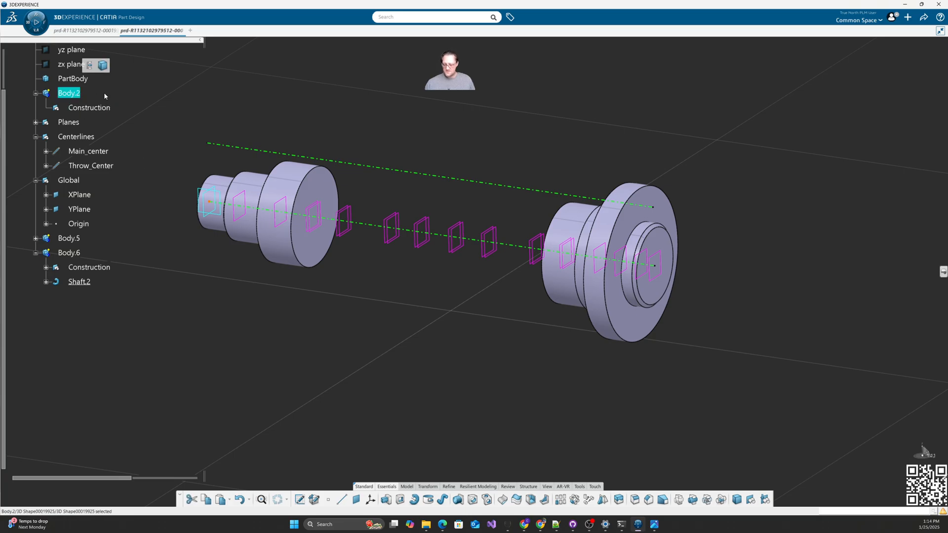
key("ctrl+c")
scroll(99, 113, "up", 3)
key("ctrl+v")
scroll(91, 345, "down", 3)
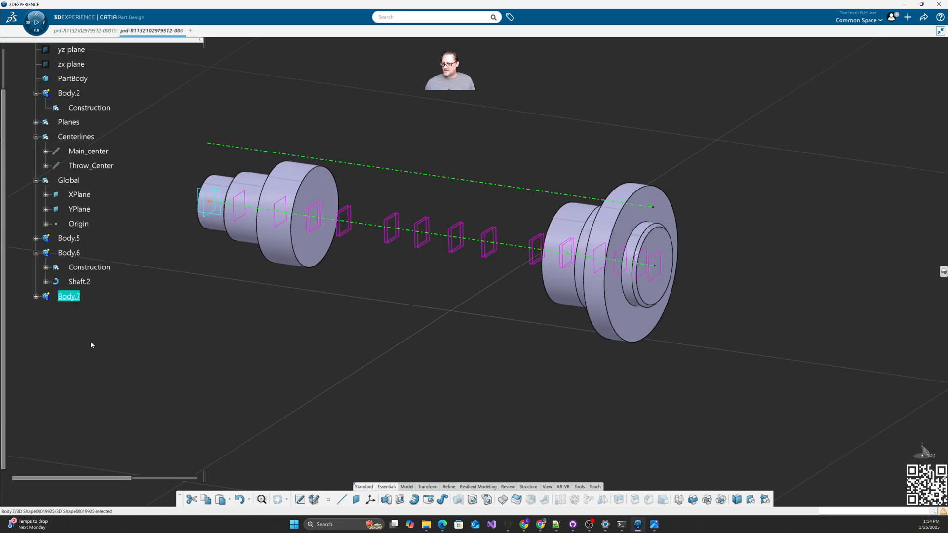
left_click(36, 296)
left_click(89, 311)
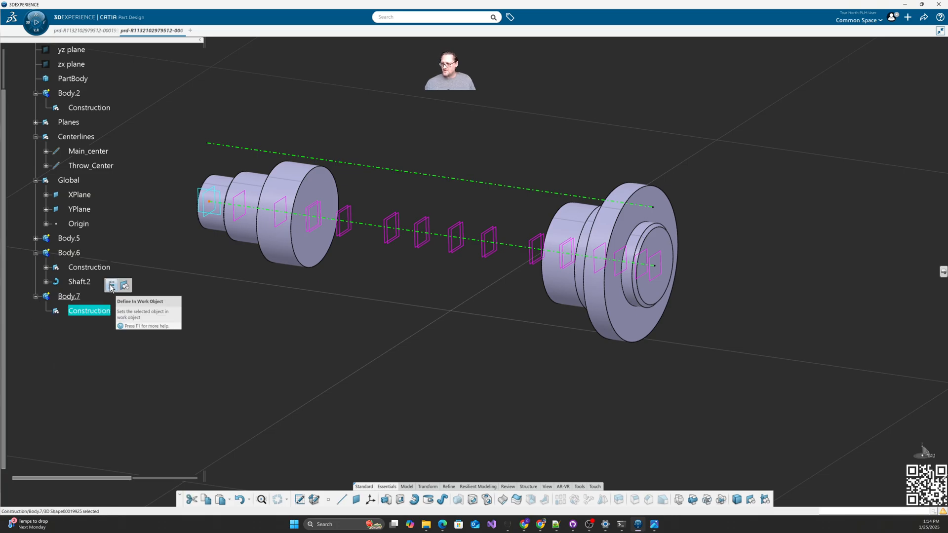
left_click(155, 378)
Step: Open a sketch on Plane.25 with its origin at a curve intersection with Main_center
left_click(299, 500)
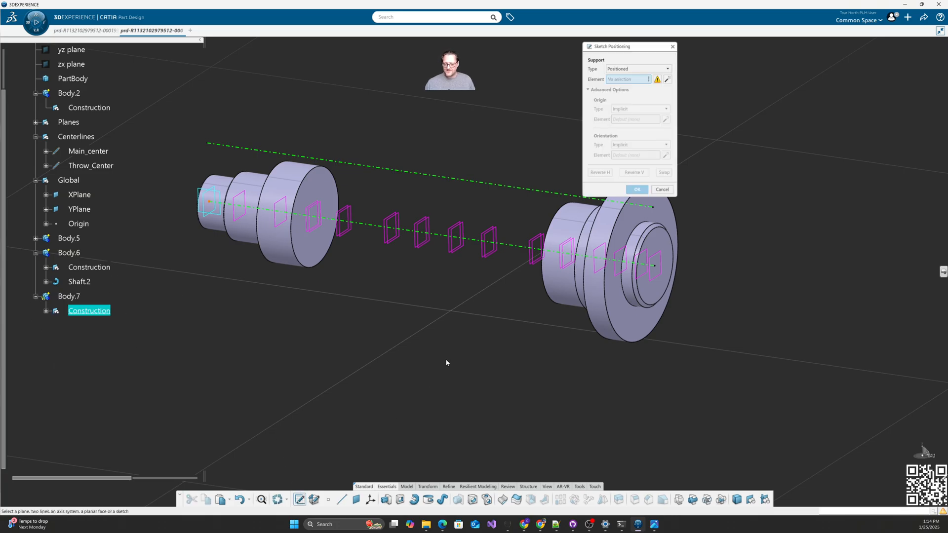
left_click(658, 281)
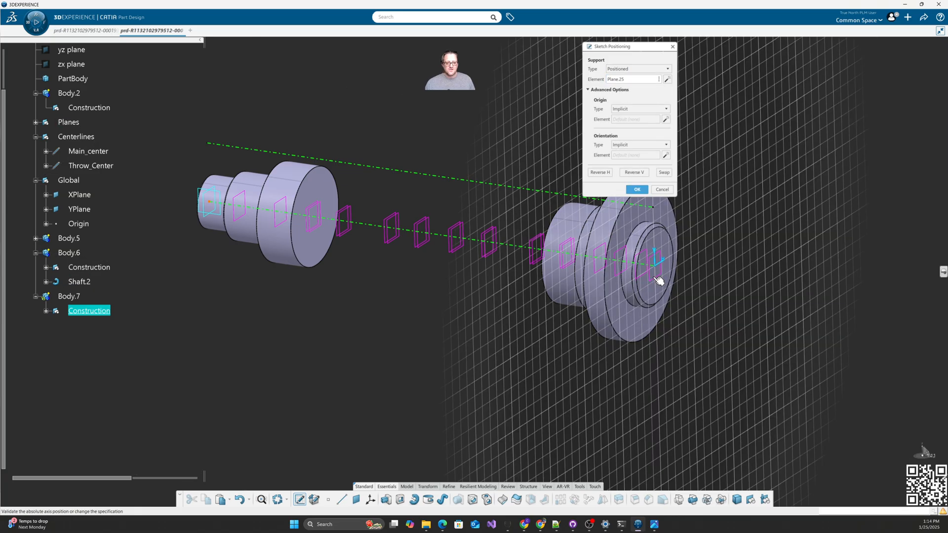
left_click(626, 108)
left_click(630, 147)
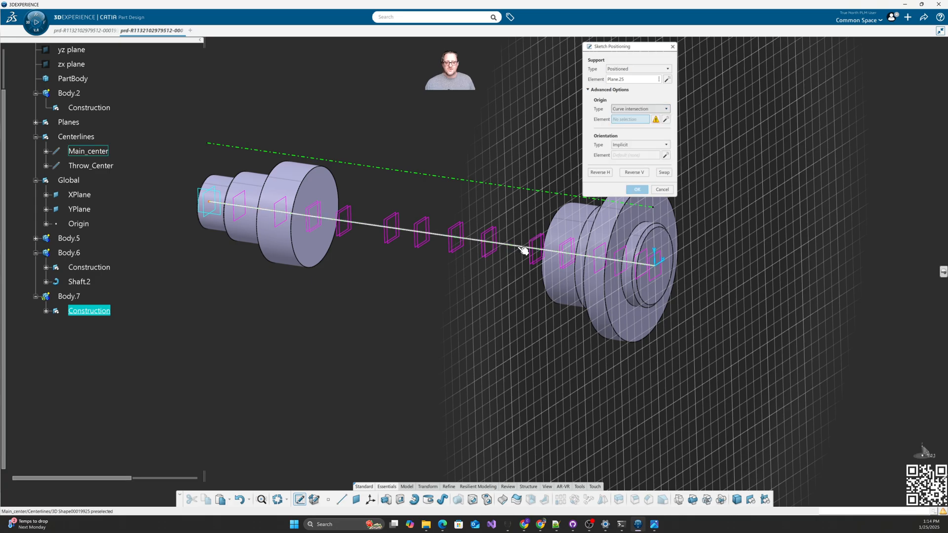
left_click(525, 248)
left_click(633, 189)
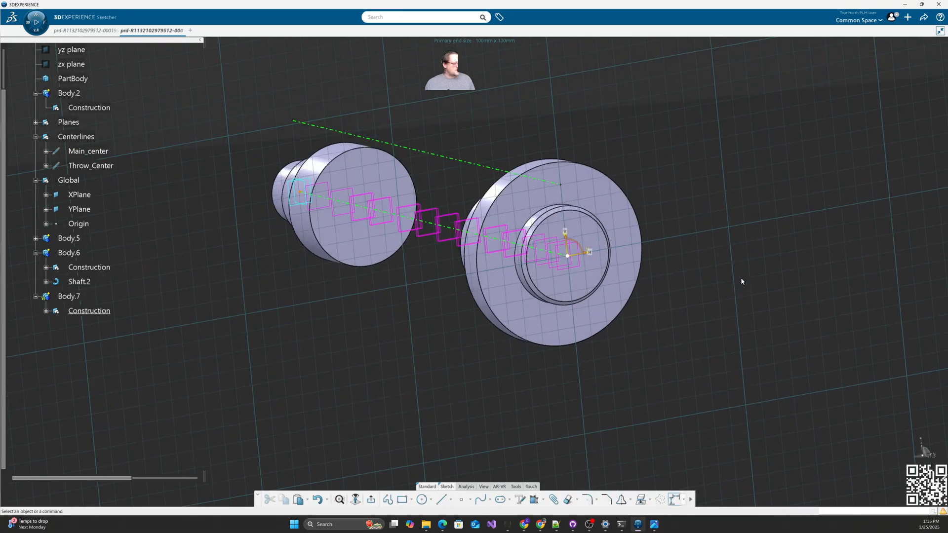
Step: Draw an 85 mm construction circle centred on the sketch origin
left_click_drag(947, 92, 339, 63)
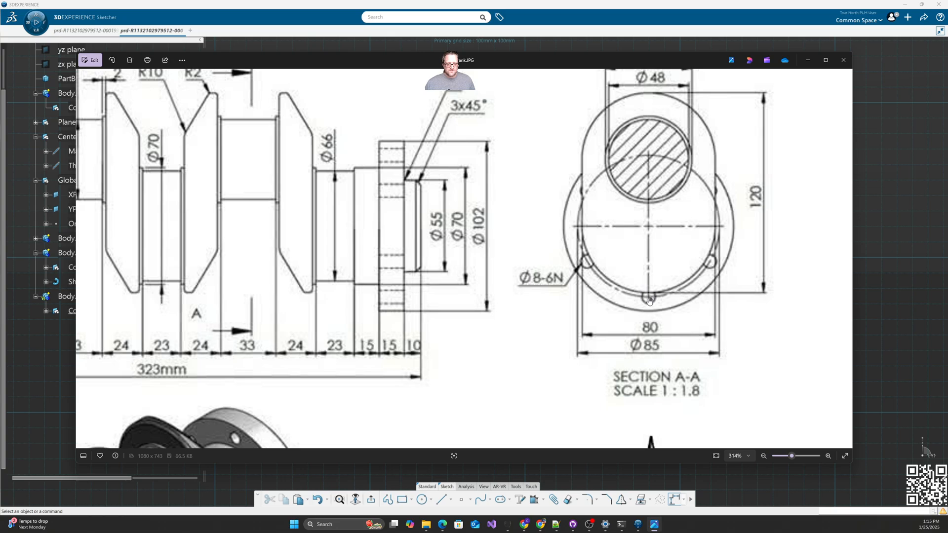
mouse_move(588, 60)
left_mouse_down()
mouse_move(947, 105)
mouse_move(947, 119)
left_mouse_up()
left_click(422, 500)
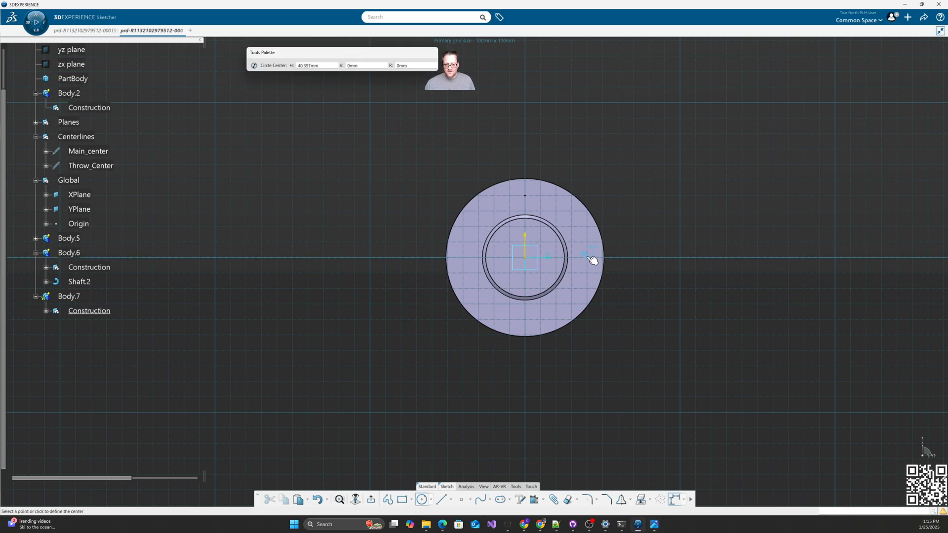
left_click(525, 257)
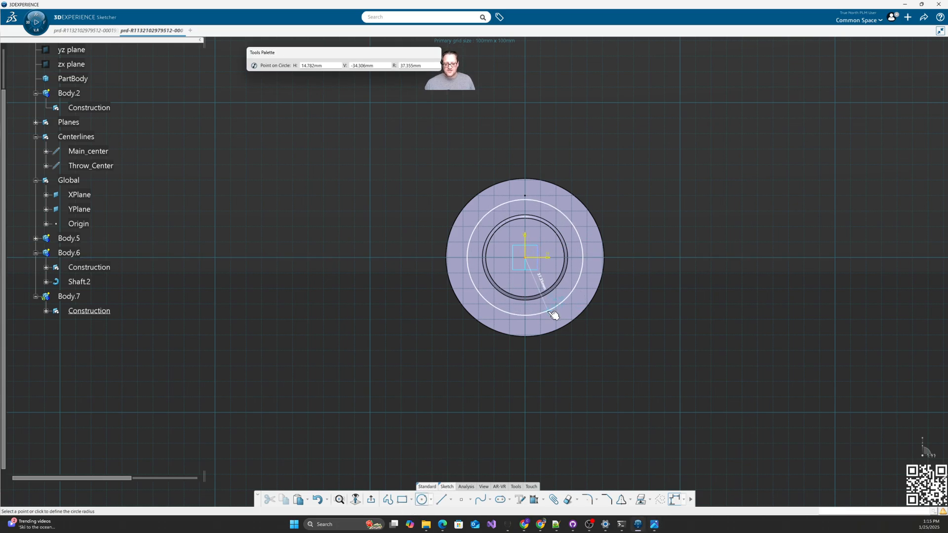
left_click(552, 312)
left_click(573, 289)
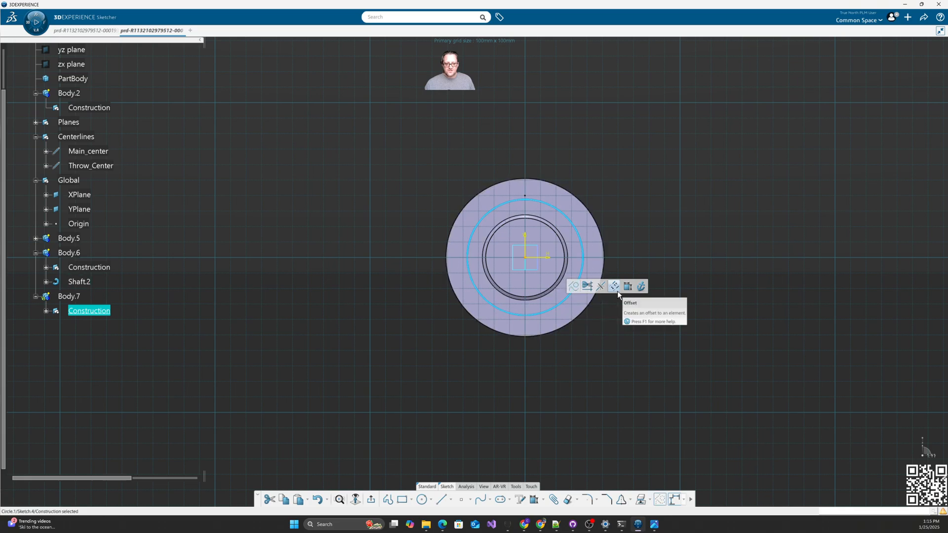
type("85")
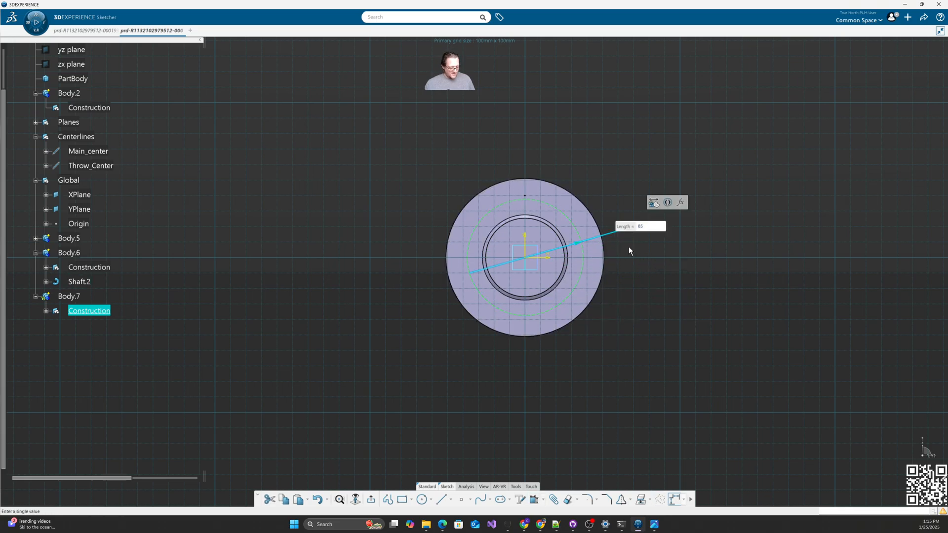
key("Return")
left_click(652, 322)
Step: Place a point at the circle's bottom, make it an Output feature, and exit the sketch
left_click(461, 500)
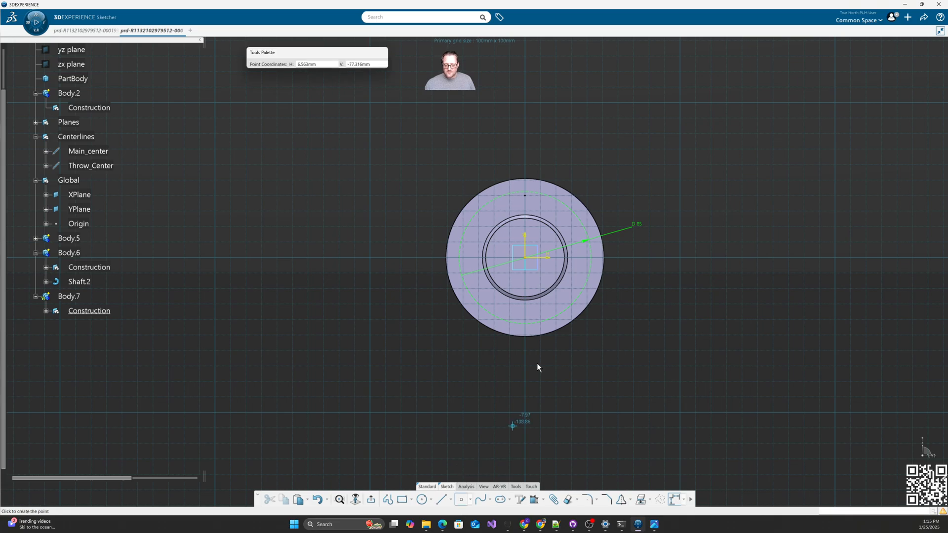
left_click(528, 324)
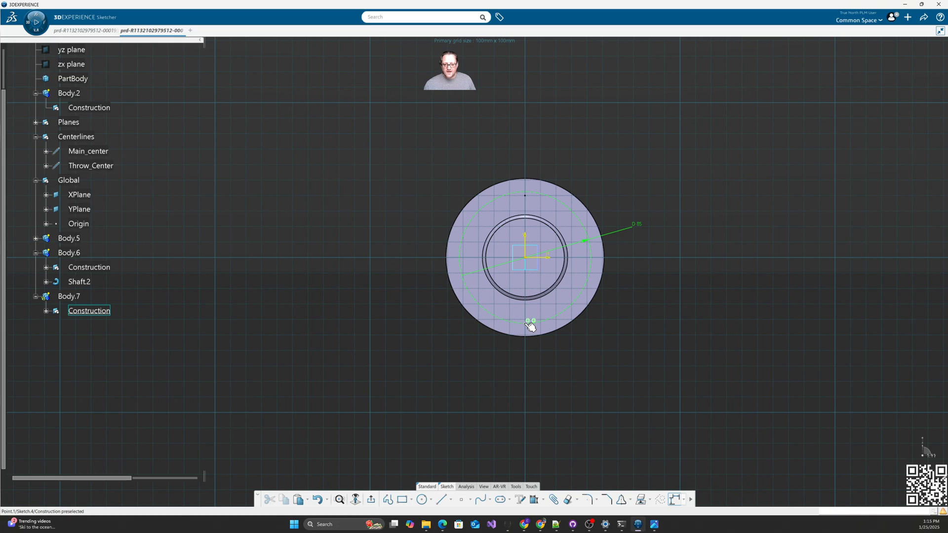
left_click(526, 324)
left_click(691, 499)
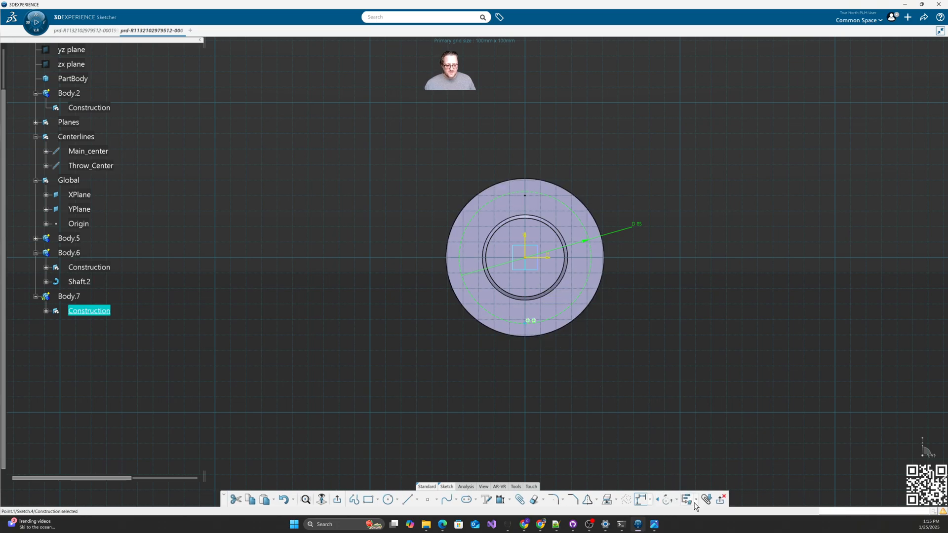
left_click(695, 500)
left_click(711, 428)
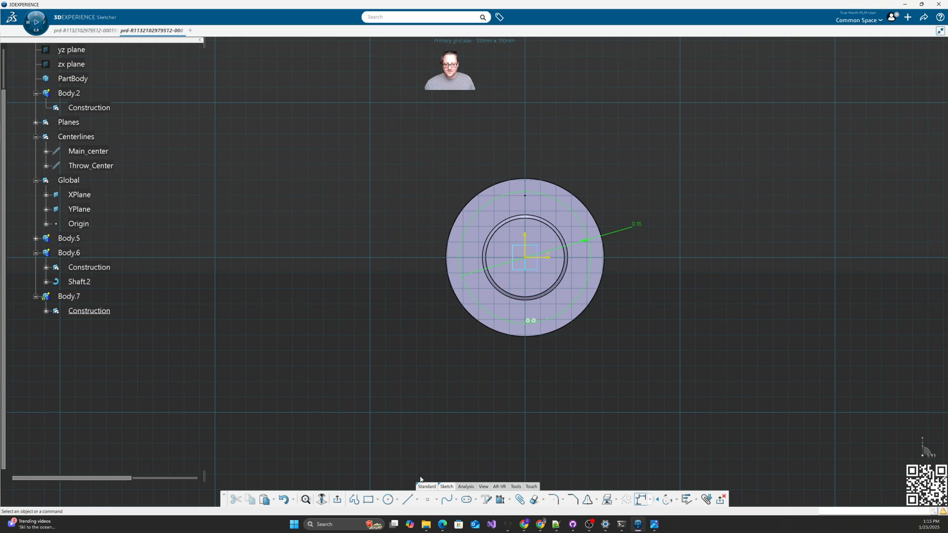
left_click(354, 500)
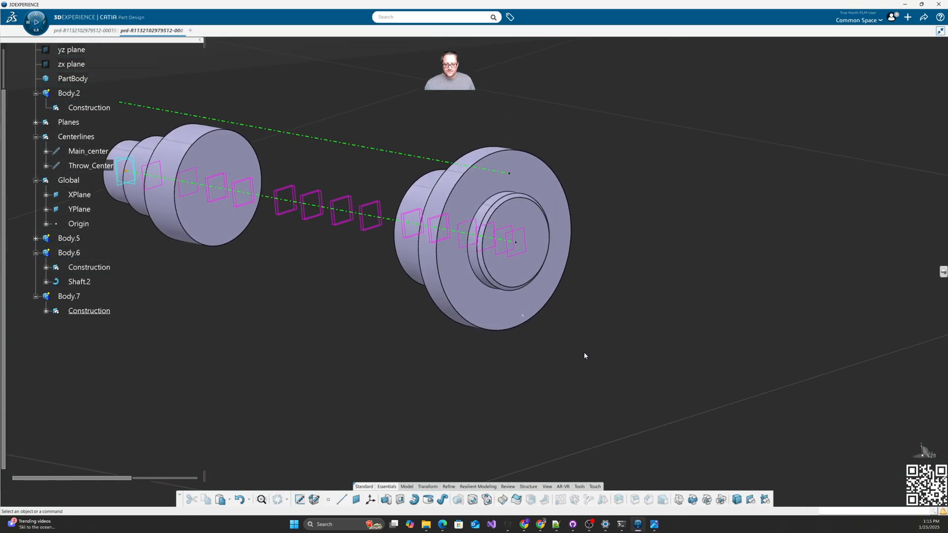
Step: Drill an unthreaded 8 mm hole at the sketched point on Plane.24, up to Plane.22
mouse_move(584, 354)
middle_mouse_down()
mouse_move(531, 334)
mouse_move(623, 326)
mouse_move(523, 339)
mouse_move(483, 360)
mouse_move(476, 309)
mouse_move(548, 309)
mouse_move(508, 321)
middle_mouse_up()
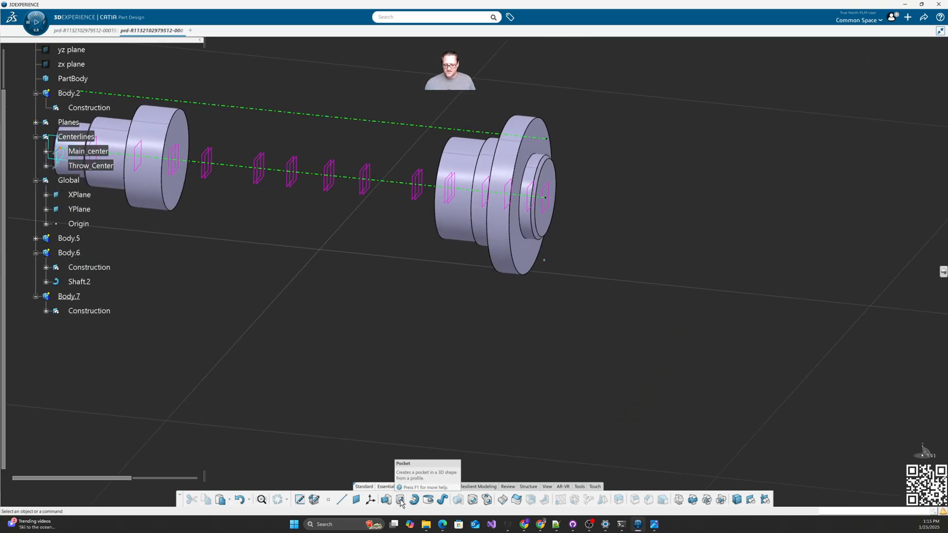
left_click(472, 500)
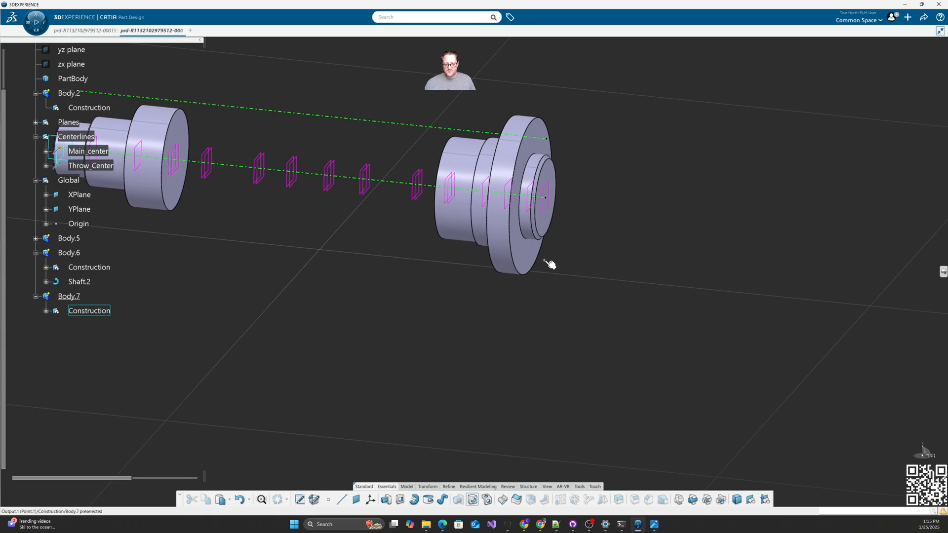
left_click(534, 214)
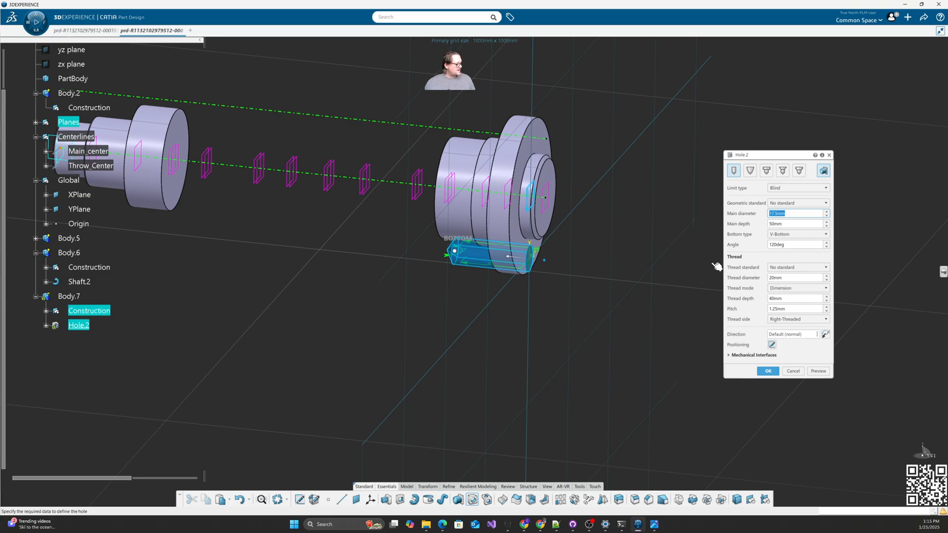
left_click(823, 170)
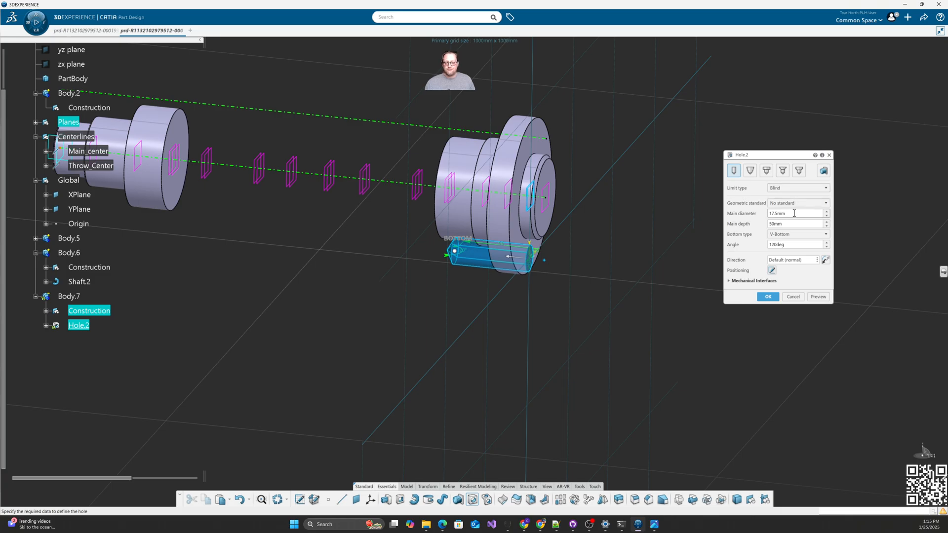
left_click(793, 188)
left_click(780, 219)
middle_click_drag(519, 337, 558, 352)
left_click(458, 204)
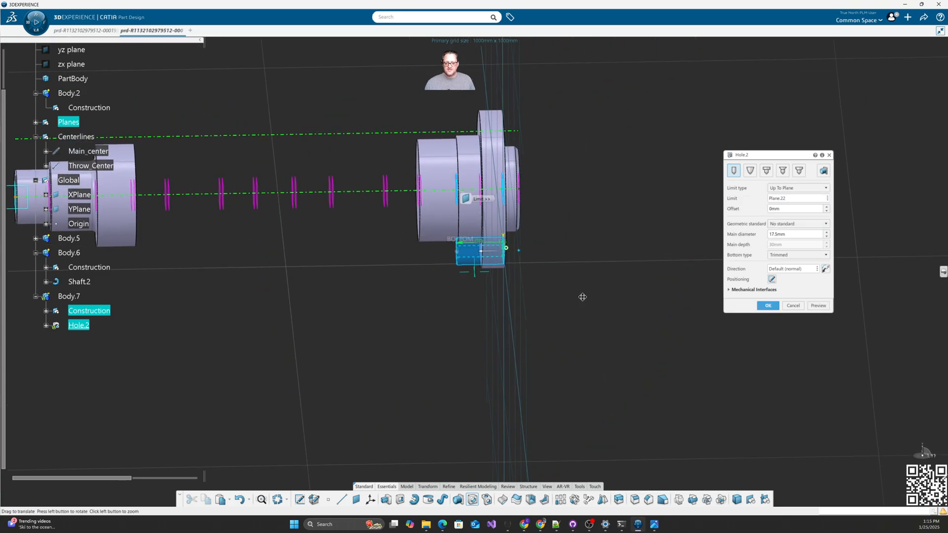
middle_click_drag(582, 296, 549, 298)
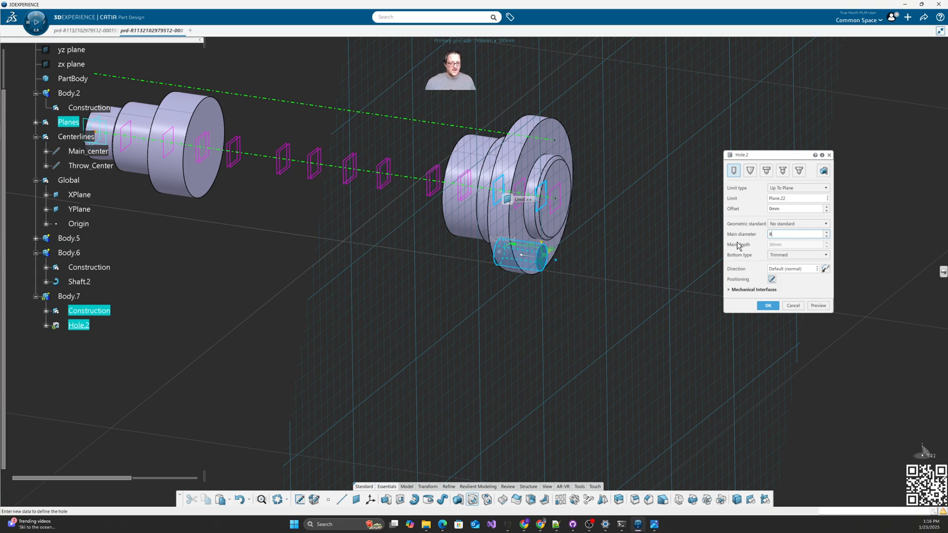
type("8")
left_click(768, 305)
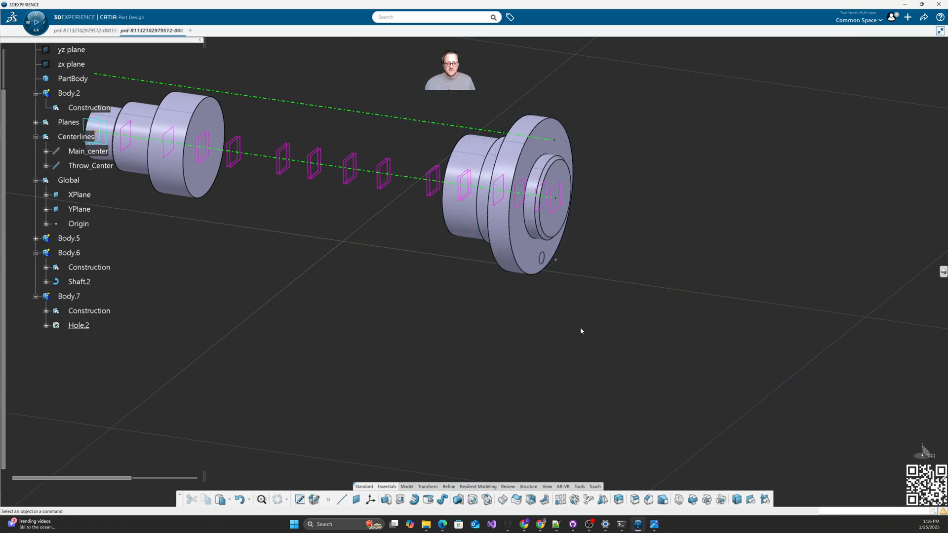
Step: Start changing the sketch support of Hole.2's Sketch.5, accepting the external references warning
left_click(47, 325)
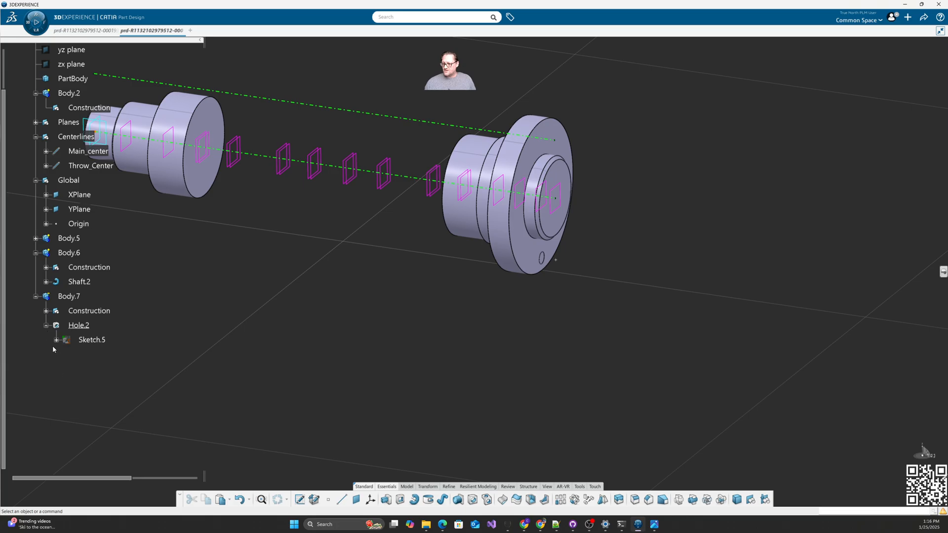
left_click(56, 339)
left_click(67, 384)
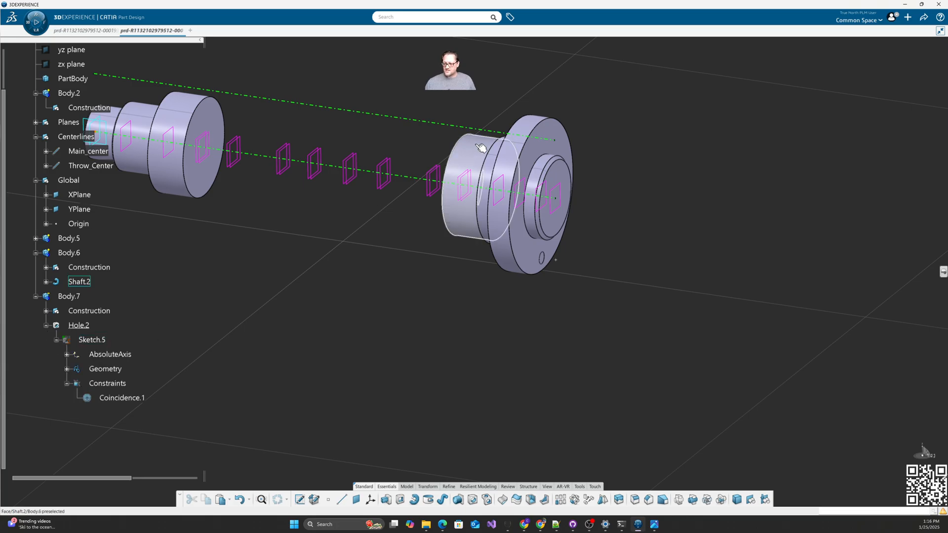
right_click(94, 340)
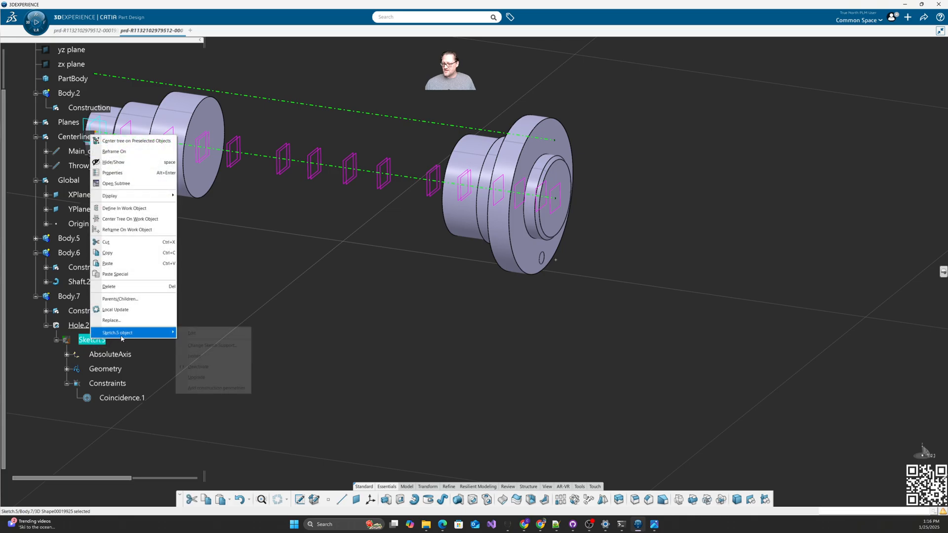
mouse_move(222, 333)
left_click(340, 347)
left_click(526, 292)
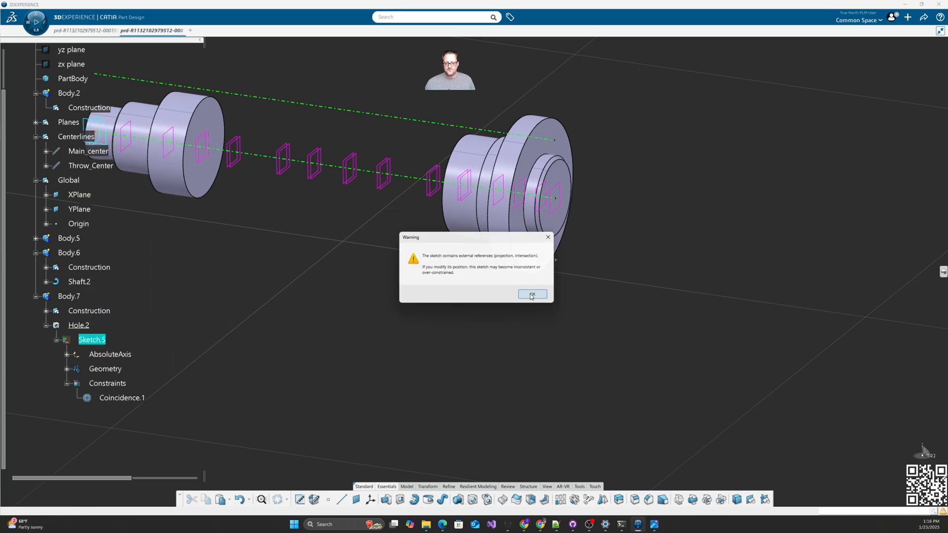
Step: Make Sketch.5 Positioned with its origin at a curve intersection on Main_center
left_click(623, 70)
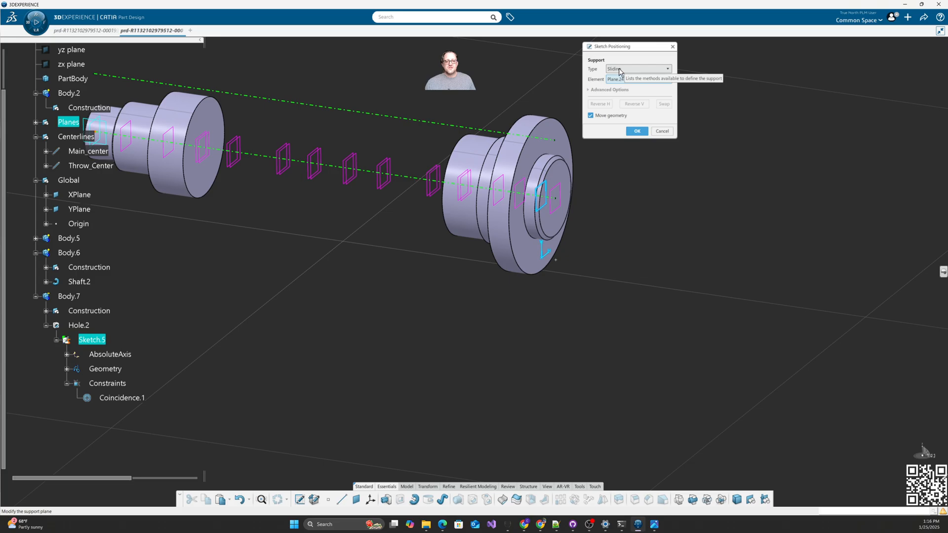
left_click(623, 78)
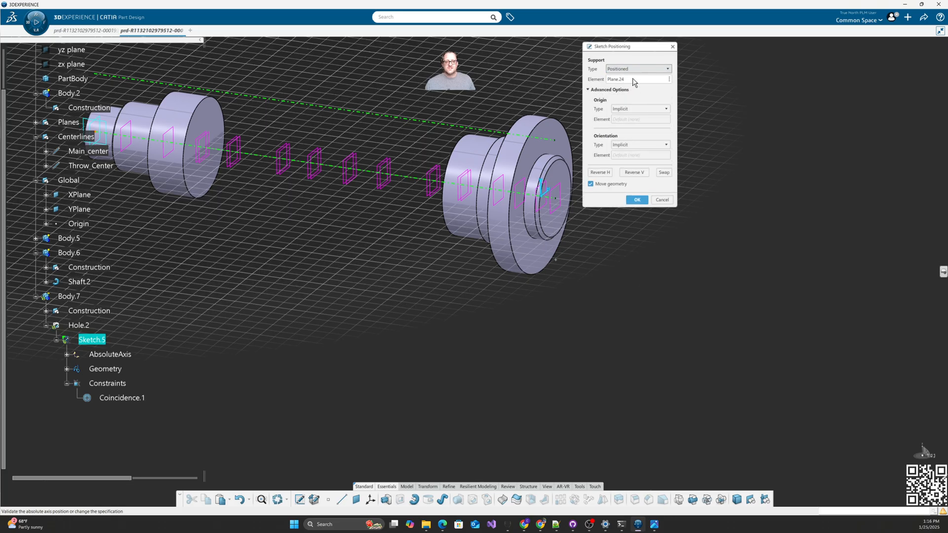
left_click(640, 109)
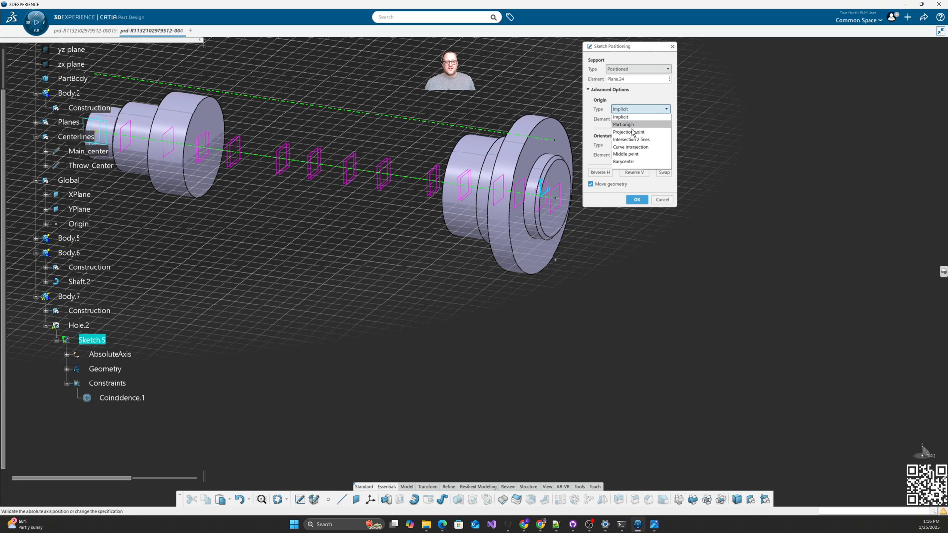
left_click(635, 148)
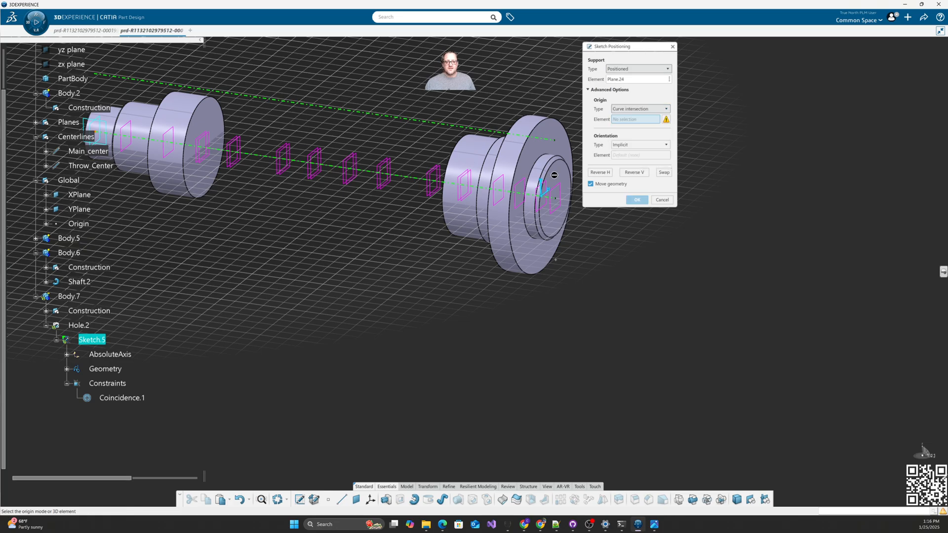
left_click(405, 177)
left_click(637, 200)
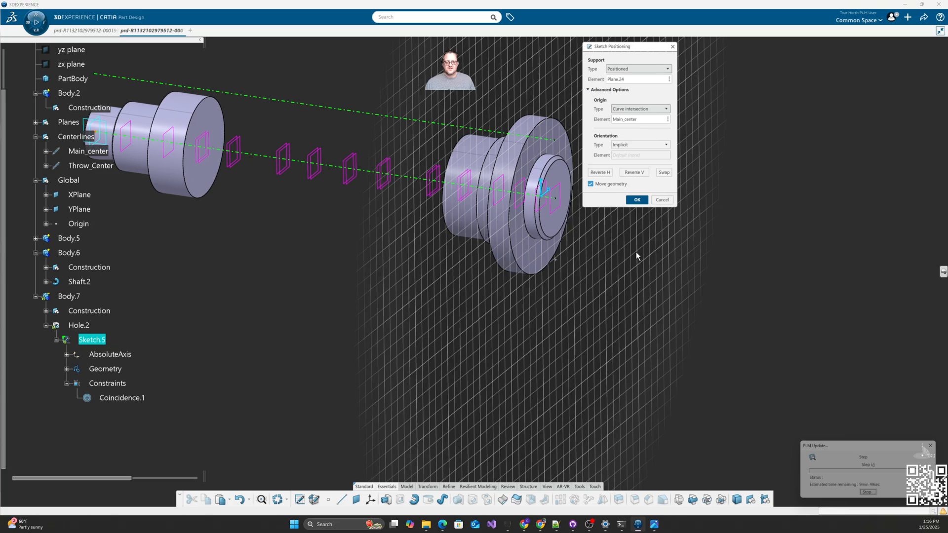
middle_click_drag(541, 312, 406, 334)
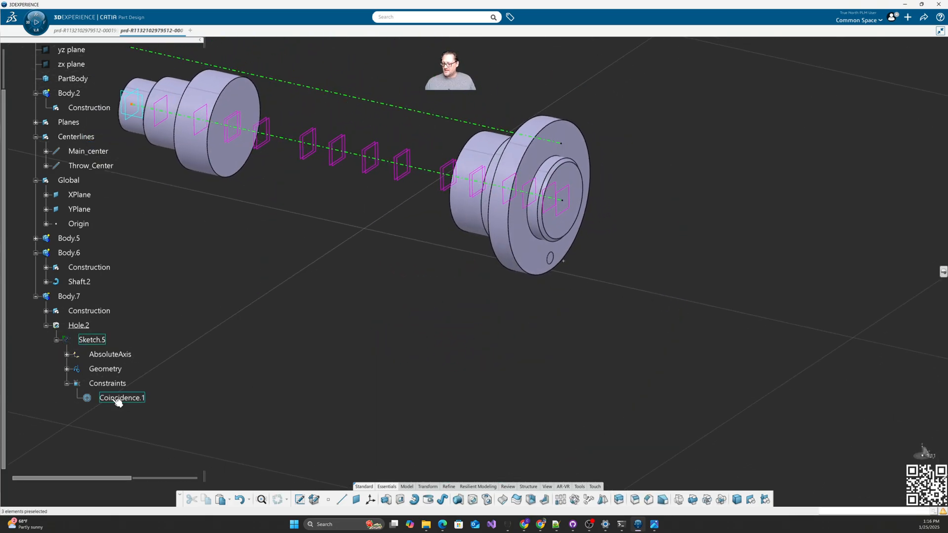
left_click(93, 340)
double_click(92, 339)
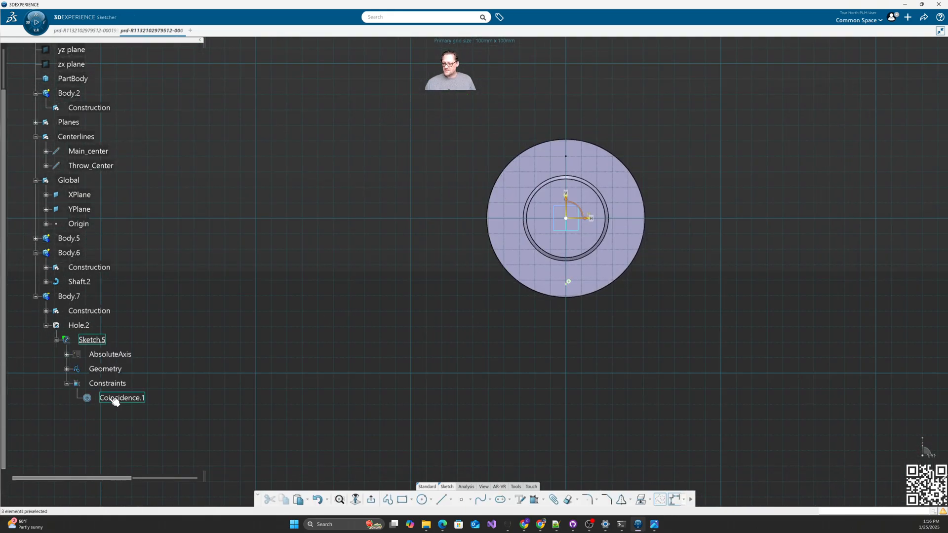
left_click(118, 399)
middle_click_drag(429, 355, 543, 346)
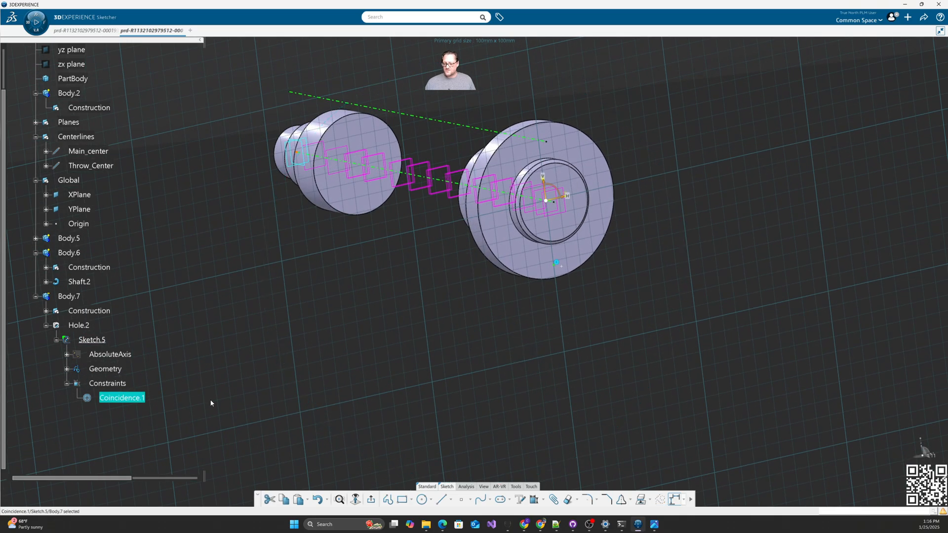
left_click(142, 398)
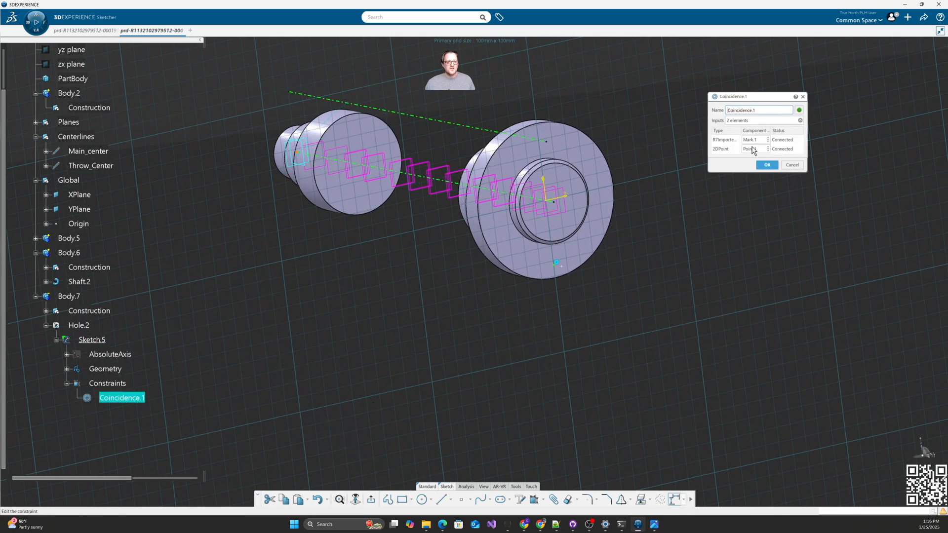
left_click(759, 141)
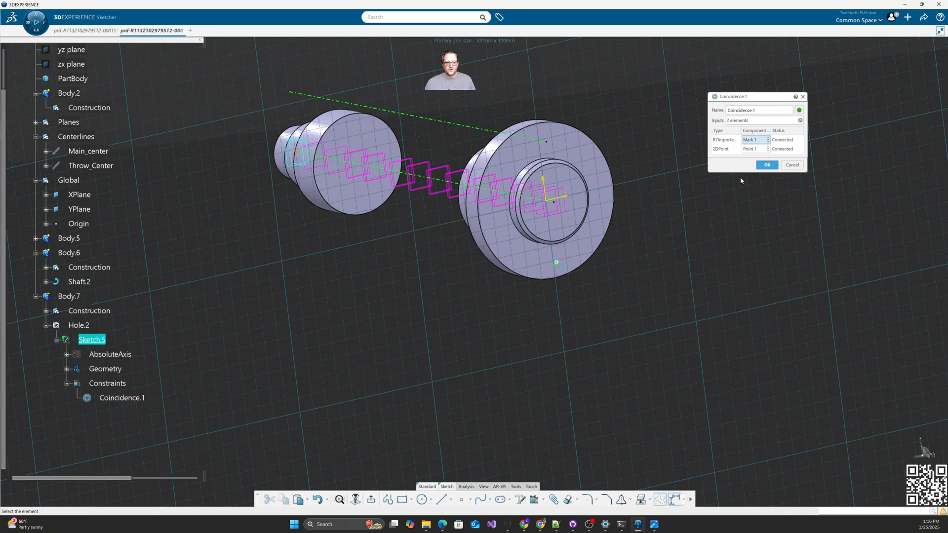
left_click(765, 166)
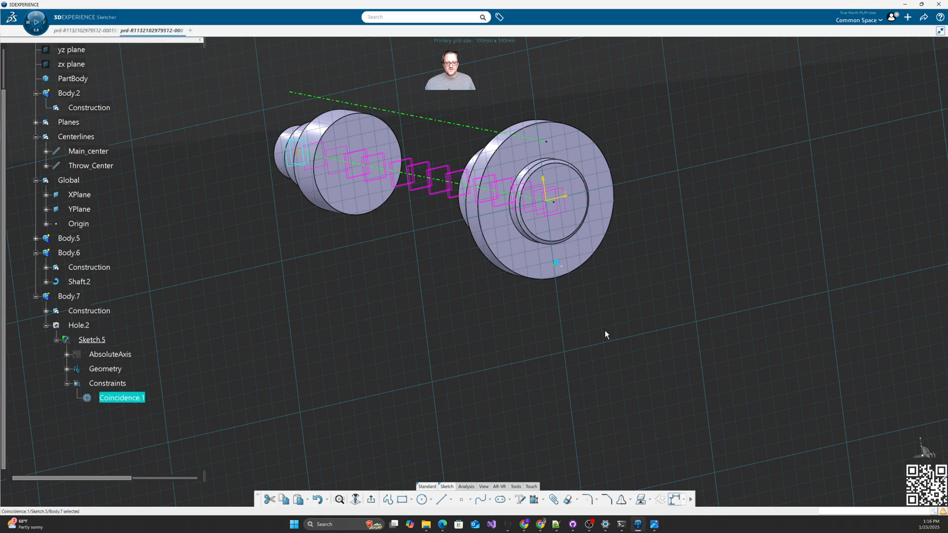
left_click(483, 487)
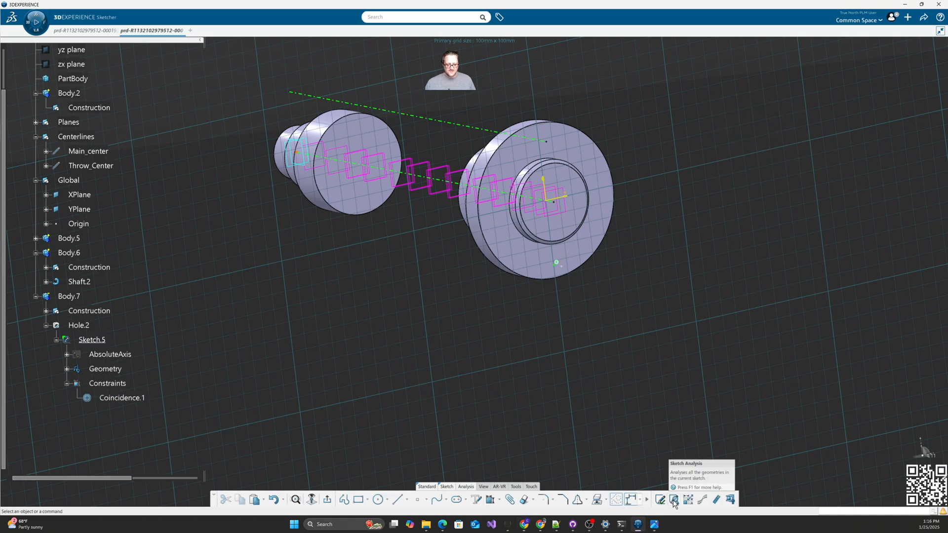
left_click(674, 500)
left_click(795, 56)
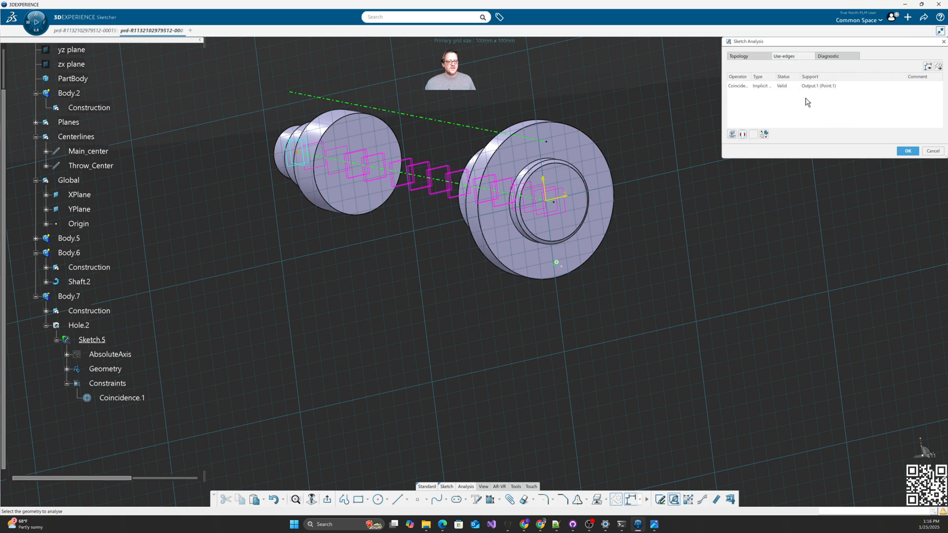
key("Escape")
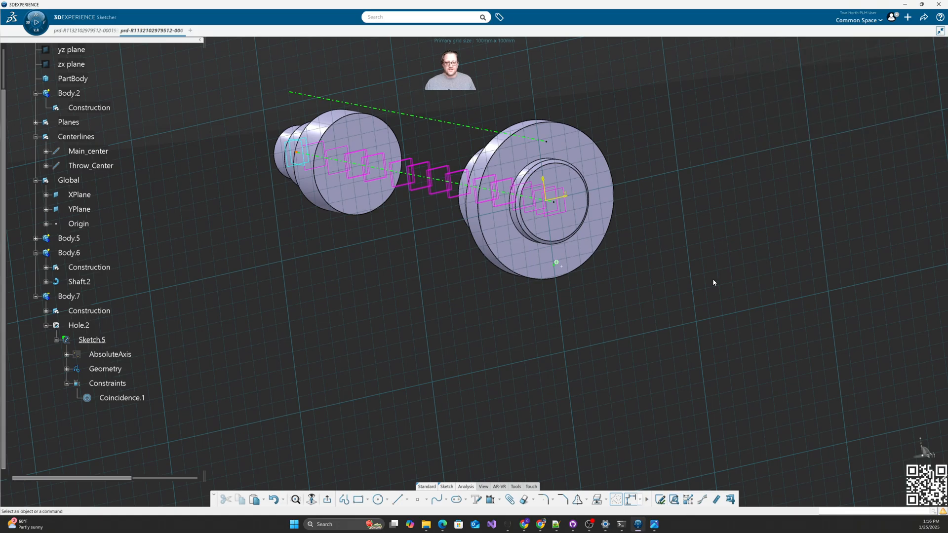
left_click(328, 500)
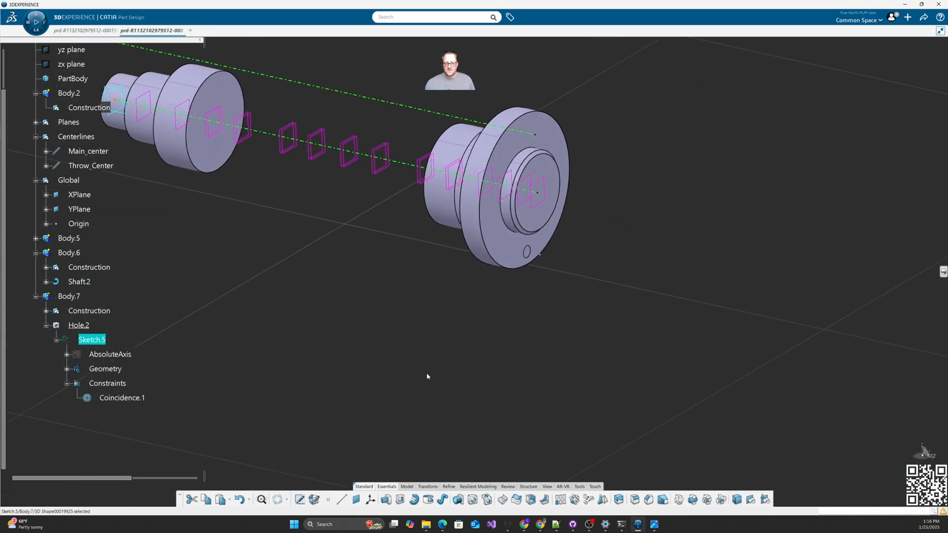
Step: Pattern the hole as a 6-instance complete crown about Main_center
middle_click_drag(436, 358, 512, 367)
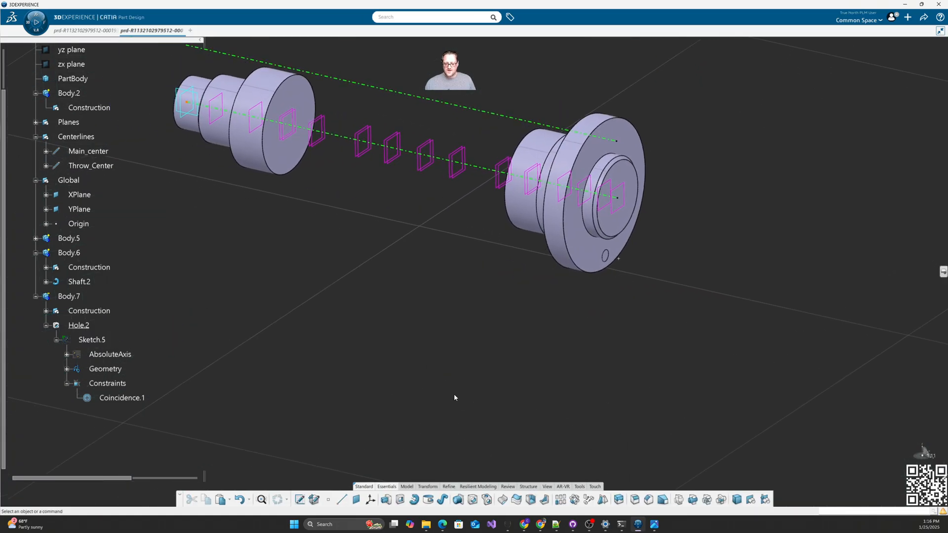
left_click(575, 501)
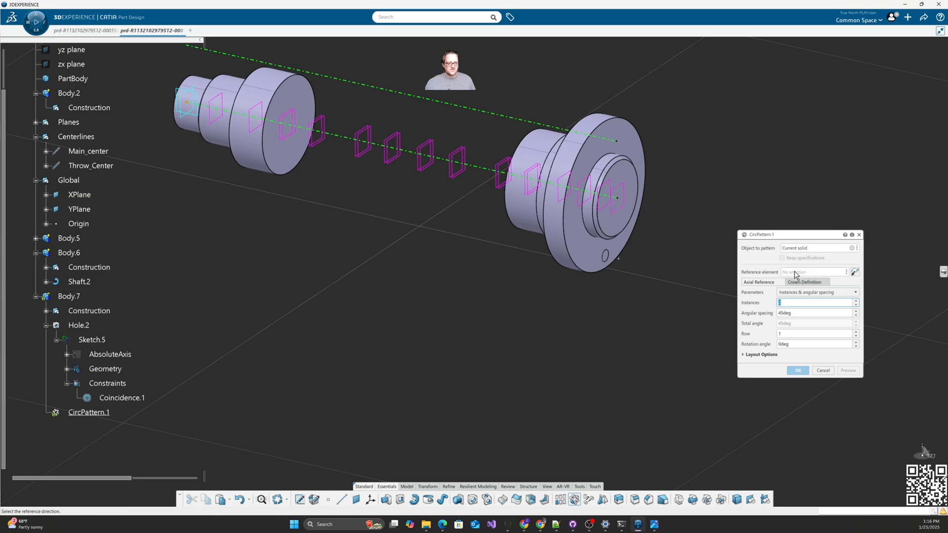
left_click(792, 273)
left_click(448, 158)
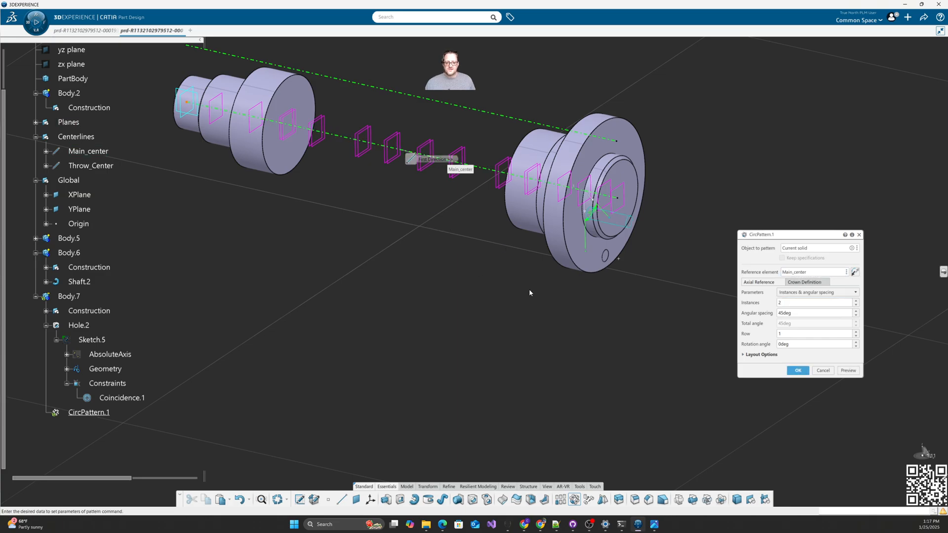
left_click(815, 292)
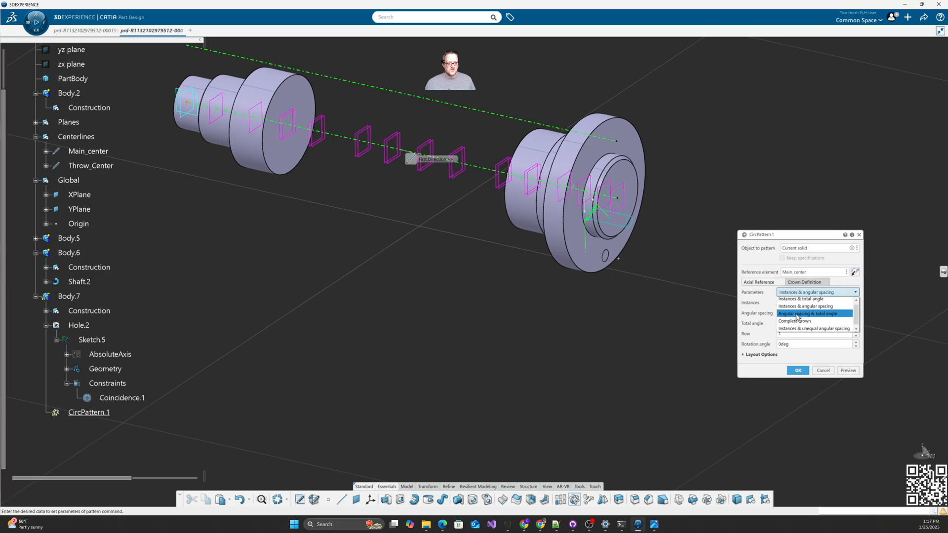
left_click(795, 322)
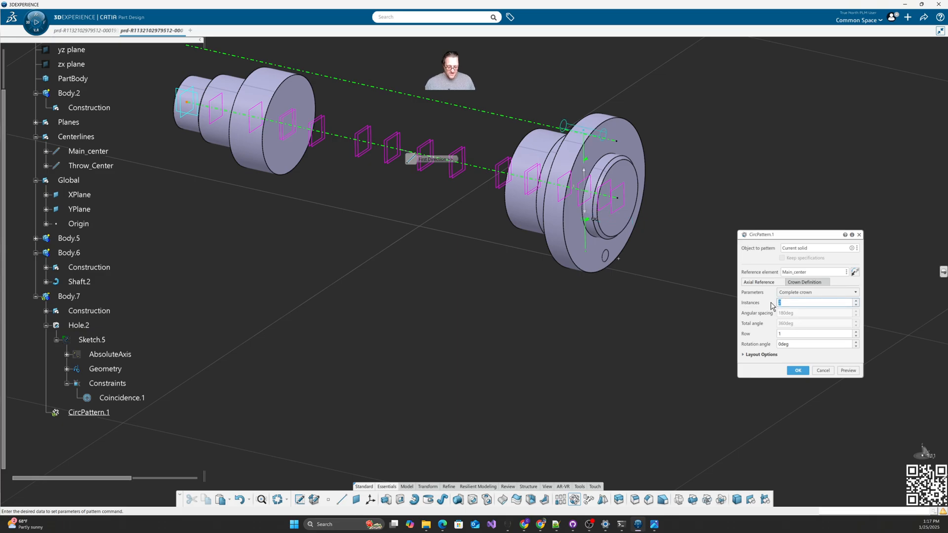
type("6")
left_click(798, 371)
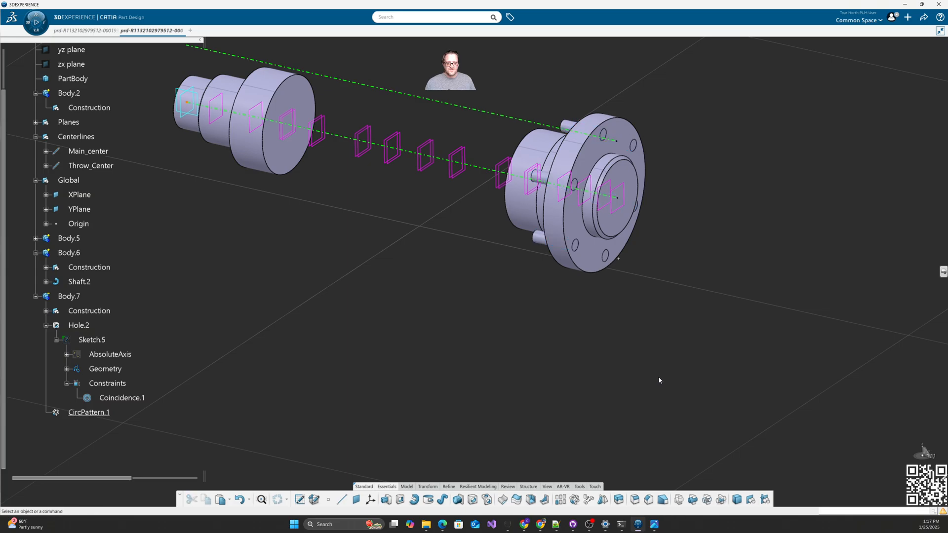
middle_click_drag(658, 378, 392, 301)
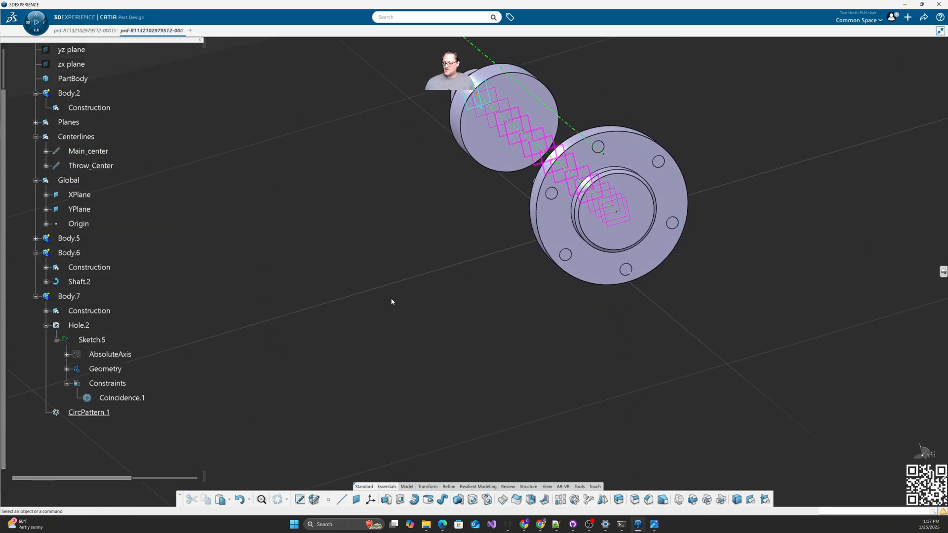
Step: Create Body.8 under the 3D shape and add Body.6 into it
left_click(46, 326)
scroll(124, 227, "up", 3)
left_click(79, 162)
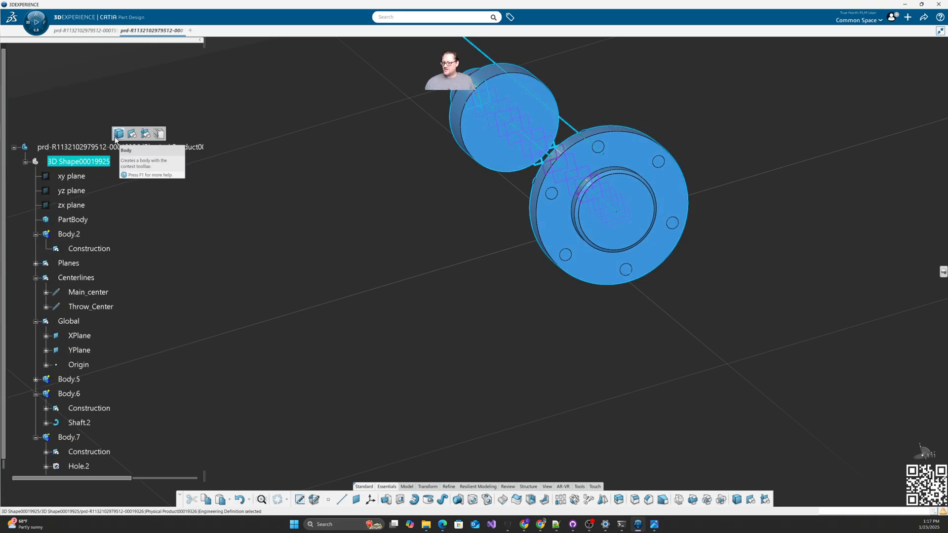
left_click(118, 136)
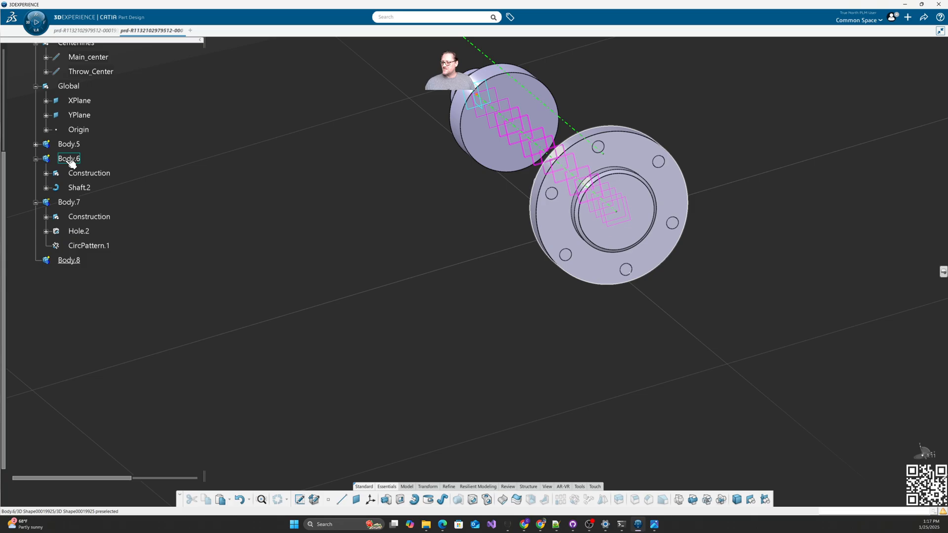
right_click(72, 163)
mouse_move(114, 357)
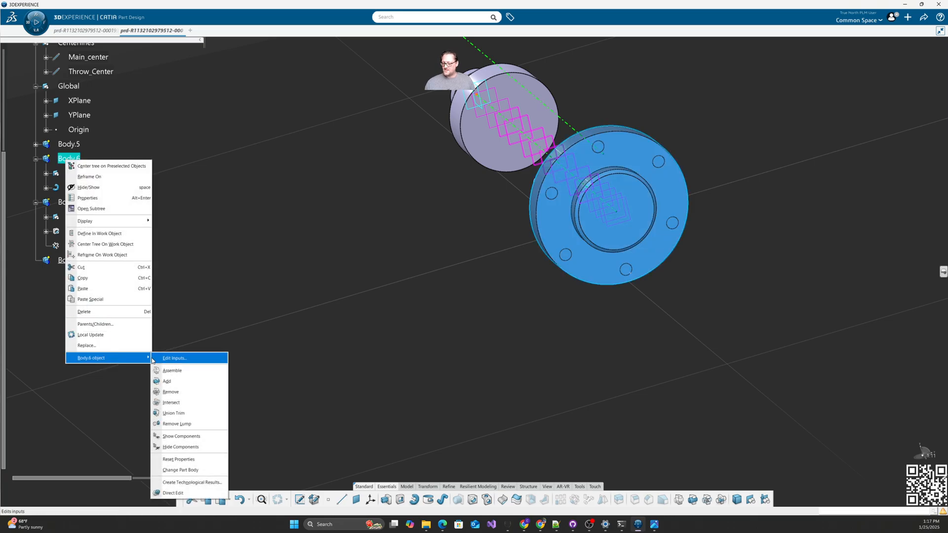
left_click(171, 381)
left_click(251, 226)
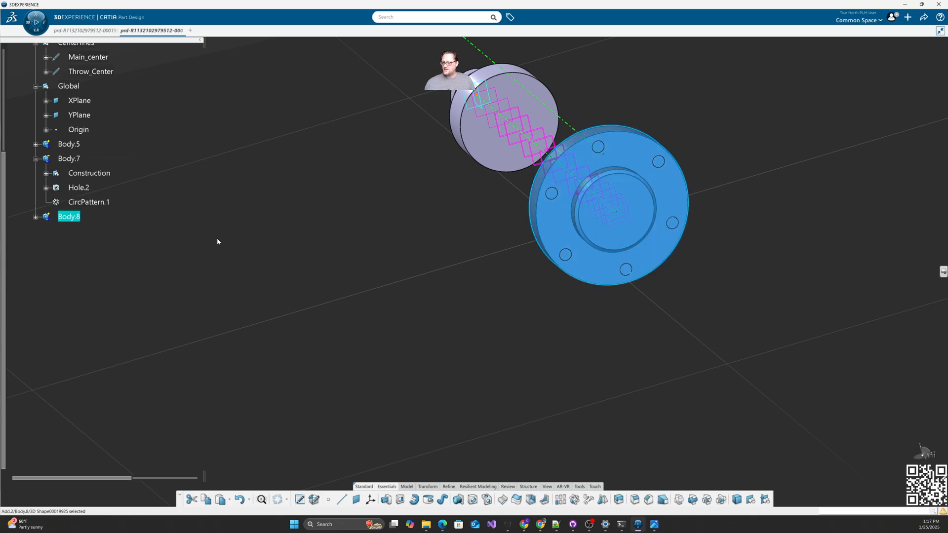
Step: Remove Body.7 from Body.8, then collapse the Global and Centerlines nodes
left_click(69, 159)
right_click(68, 158)
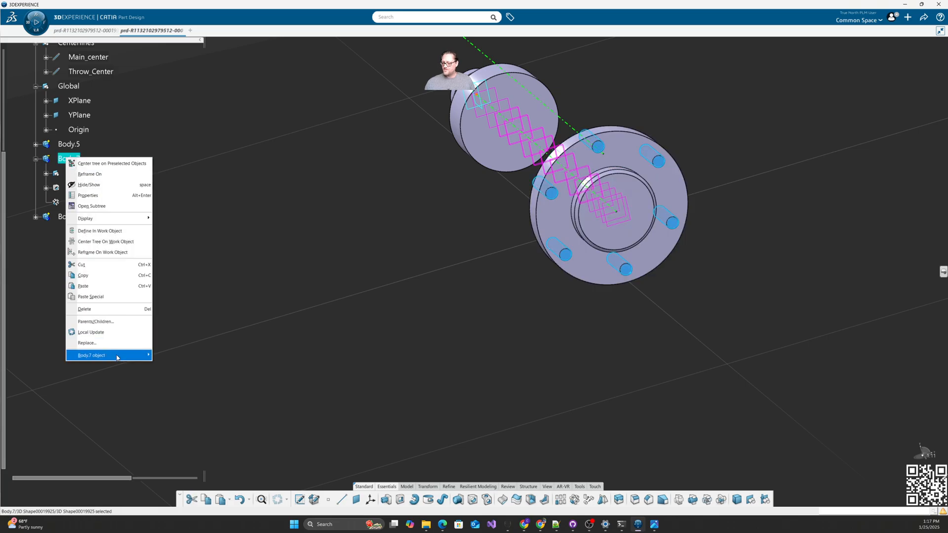
mouse_move(117, 358)
left_click(175, 391)
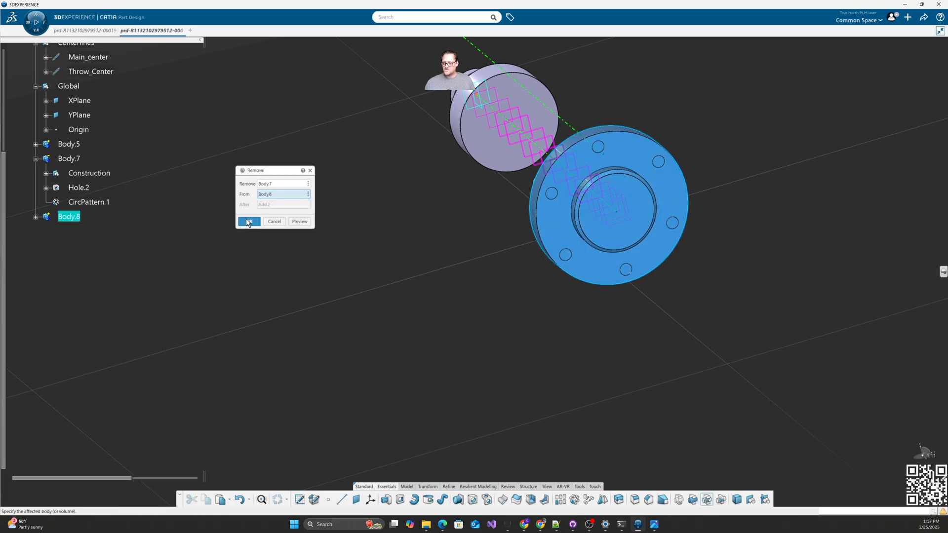
left_click(249, 222)
middle_click_drag(303, 285, 552, 327)
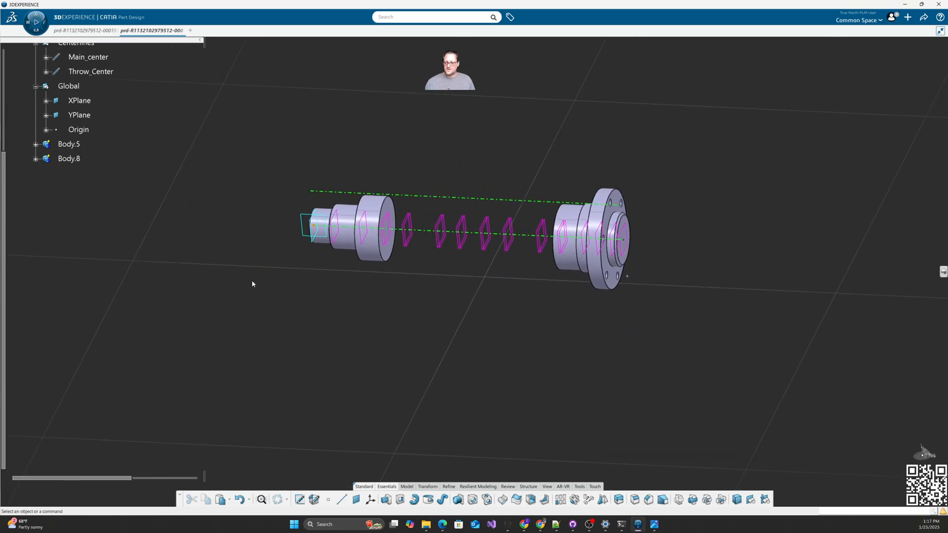
scroll(122, 245, "up", 5)
left_click(30, 275)
left_click(30, 230)
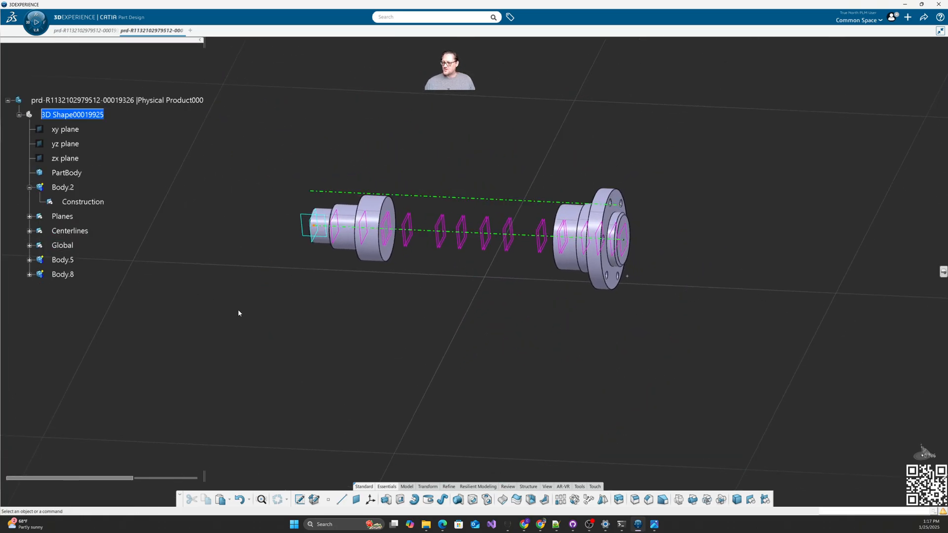
left_click_drag(947, 88, 460, 58)
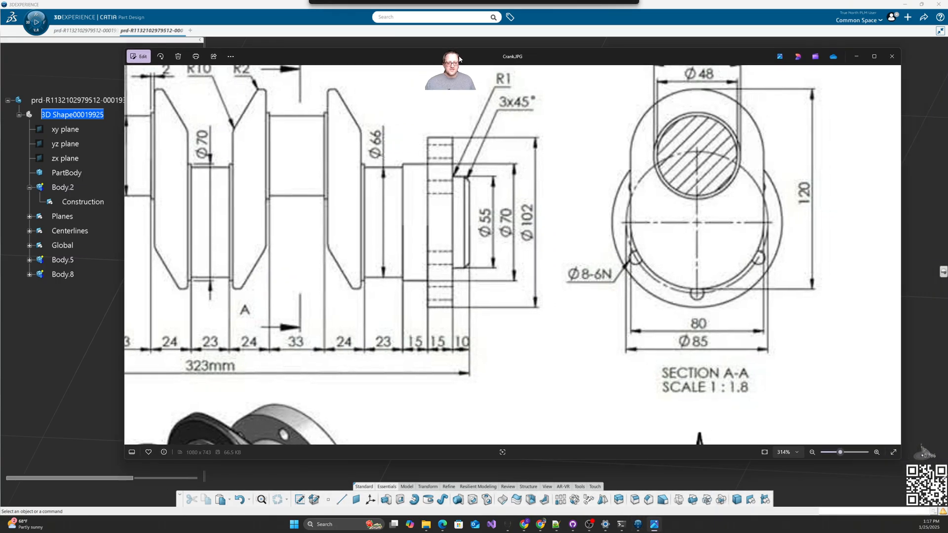
scroll(437, 252, "down", 2)
left_click_drag(359, 262, 548, 258)
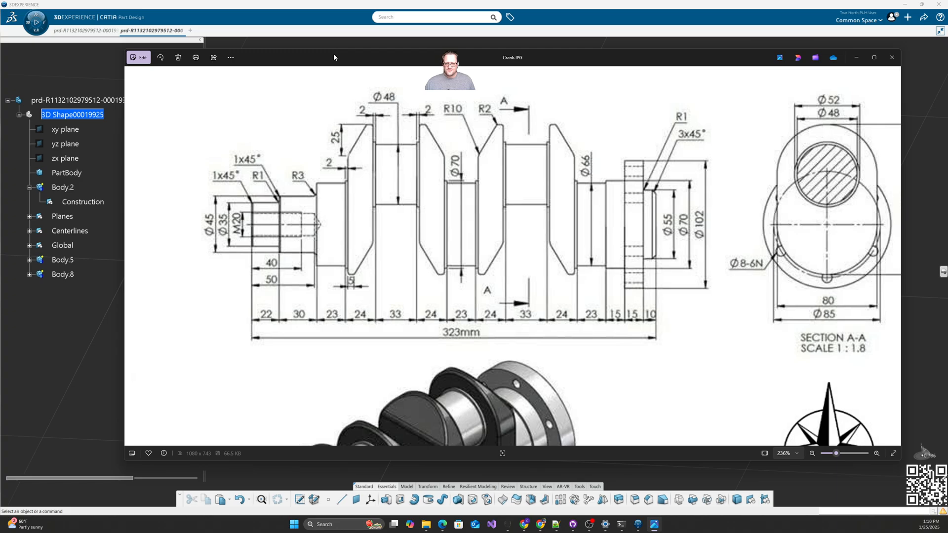
left_click_drag(334, 57, 298, 56)
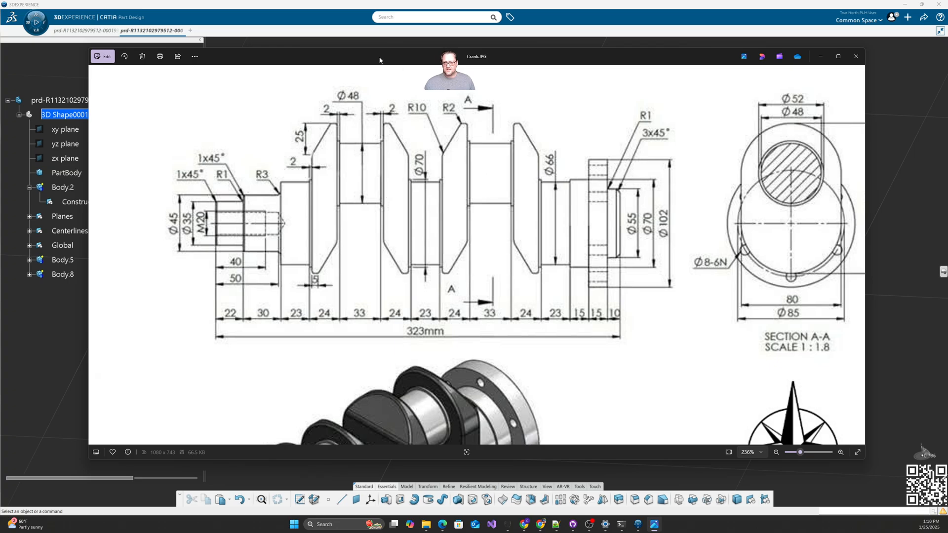
left_click_drag(379, 60, 947, 74)
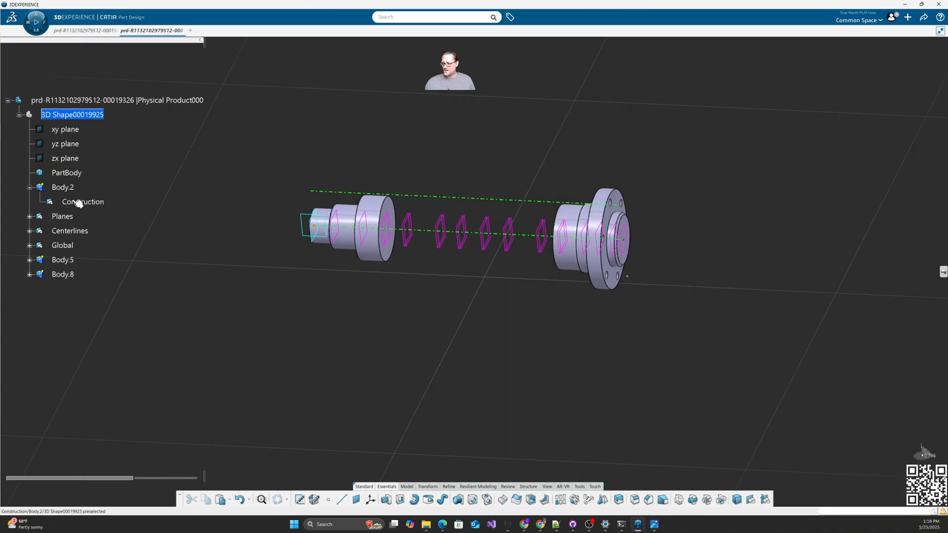
Step: Copy Body.2, paste it under the part as Body.9, and make its Construction the work object
left_click(63, 187)
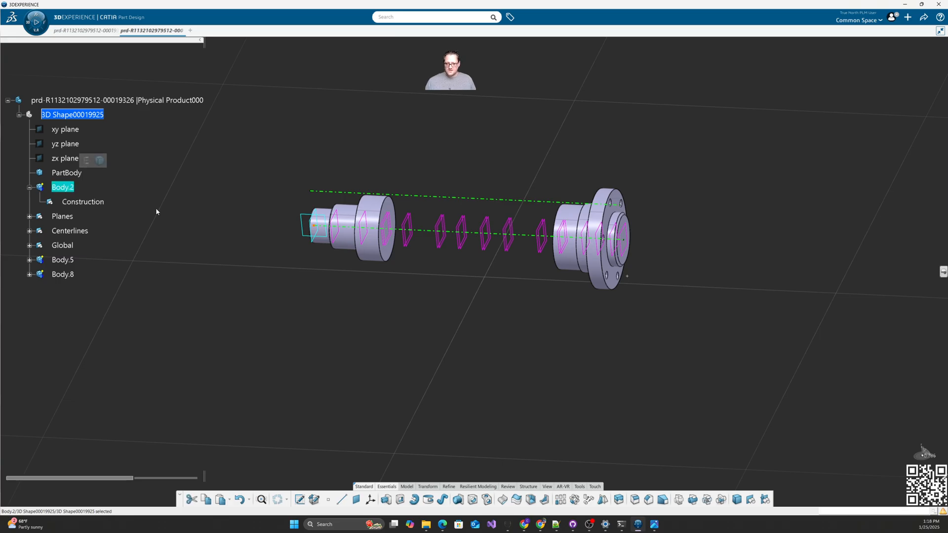
key("ctrl+c")
left_click(74, 116)
key("ctrl+v")
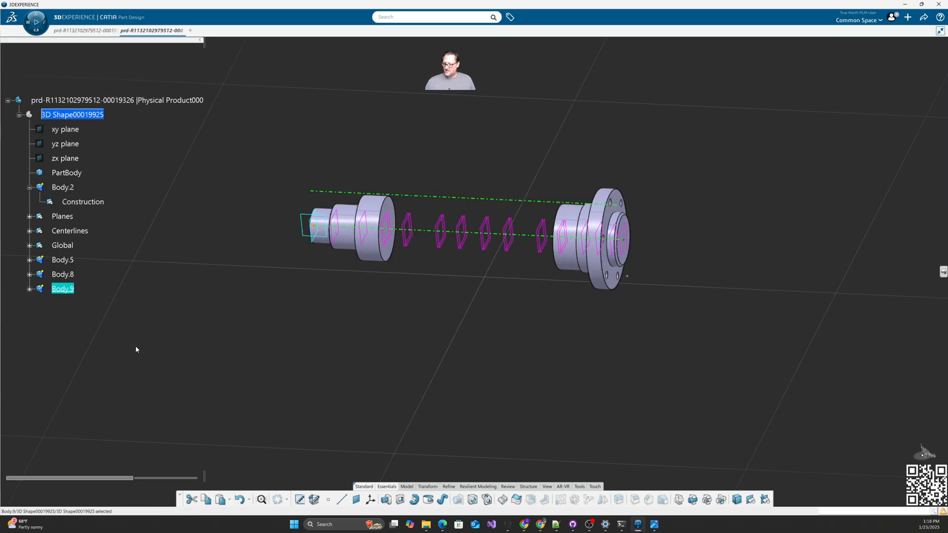
left_click(29, 289)
left_click(83, 303)
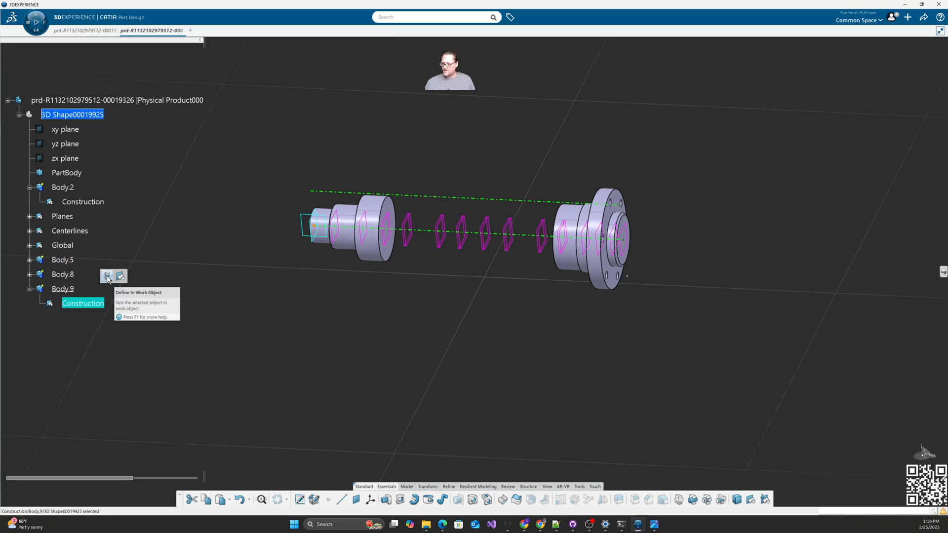
left_click(289, 333)
Step: Open a positioned sketch on Plane.11 with its origin at a curve intersection on the centerline
middle_click_drag(475, 295, 618, 301)
middle_click_drag(410, 388, 527, 328)
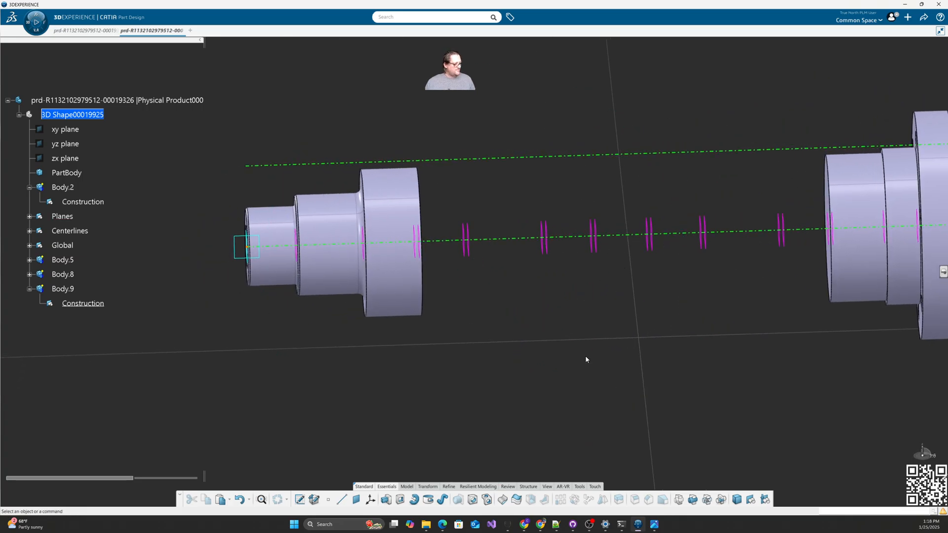
left_click(302, 500)
left_click(593, 249)
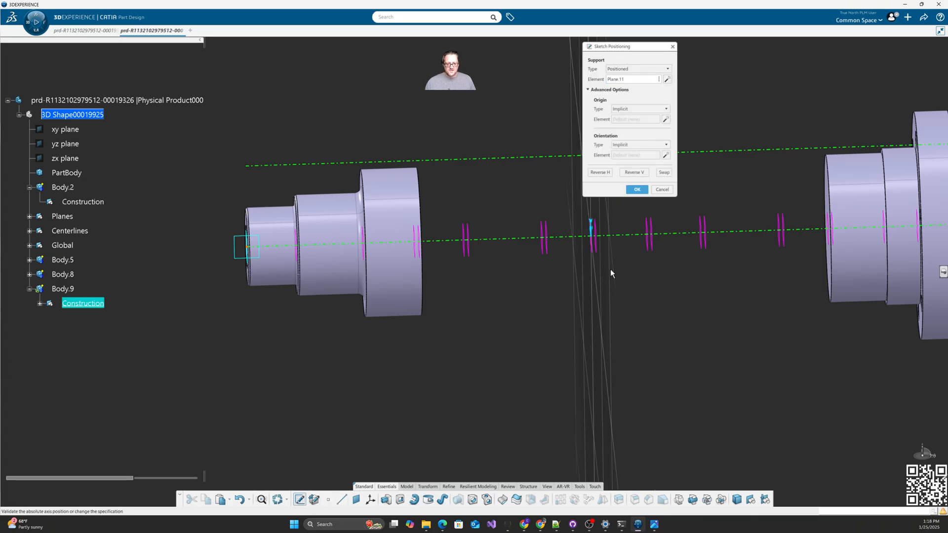
left_click(635, 110)
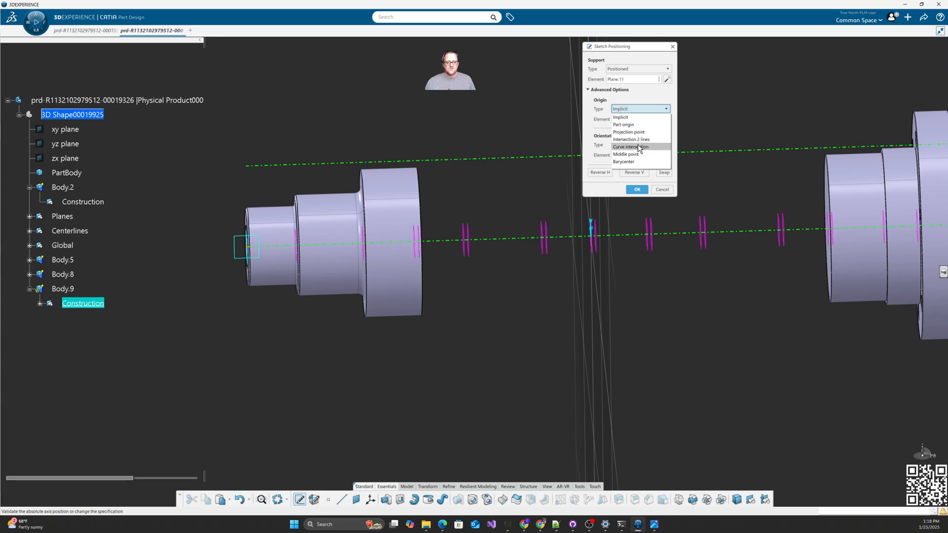
left_click(639, 147)
left_click(621, 231)
left_click(637, 189)
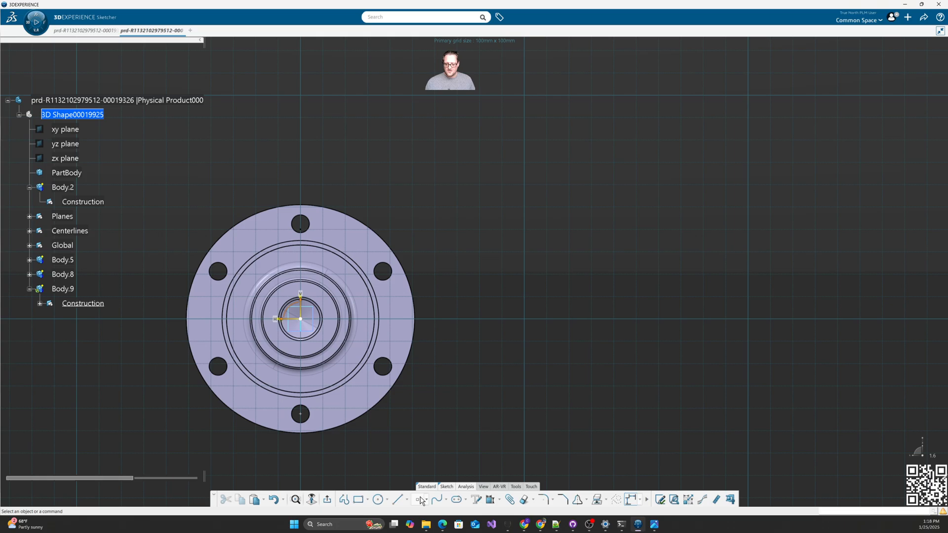
Step: Draw a circle at the sketch origin and set its diameter to 66 mm
left_click(378, 500)
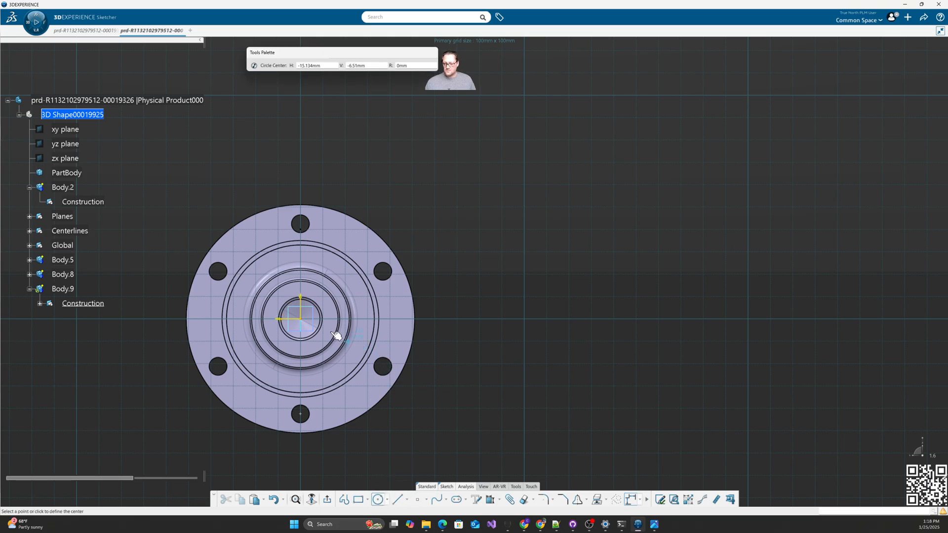
left_click(300, 319)
left_click(364, 237)
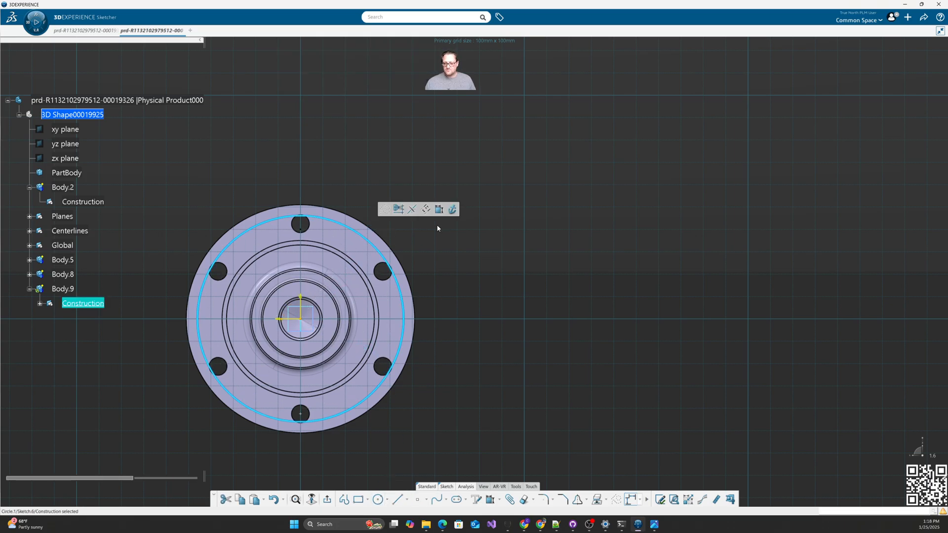
left_click(439, 208)
left_click(449, 248)
type("7")
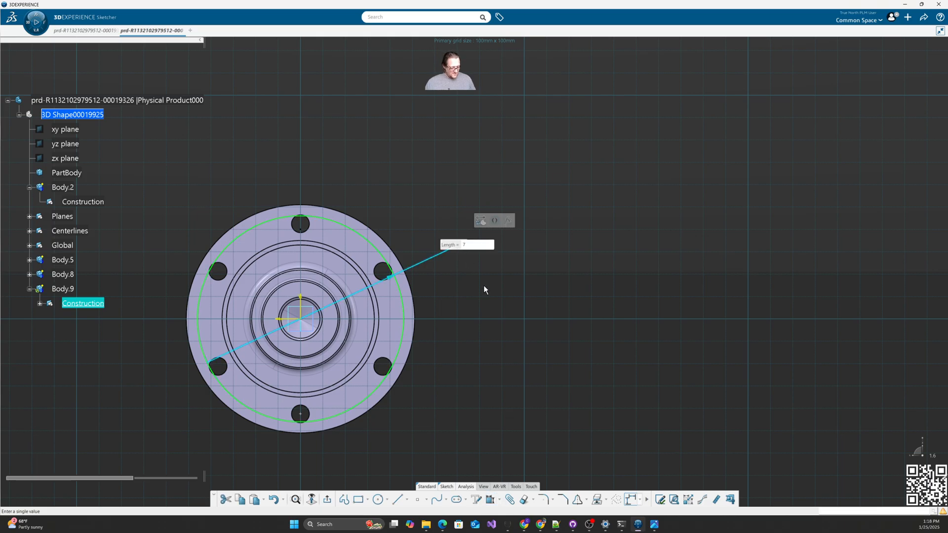
key("Return")
middle_click_drag(478, 326, 418, 314)
double_click(446, 248)
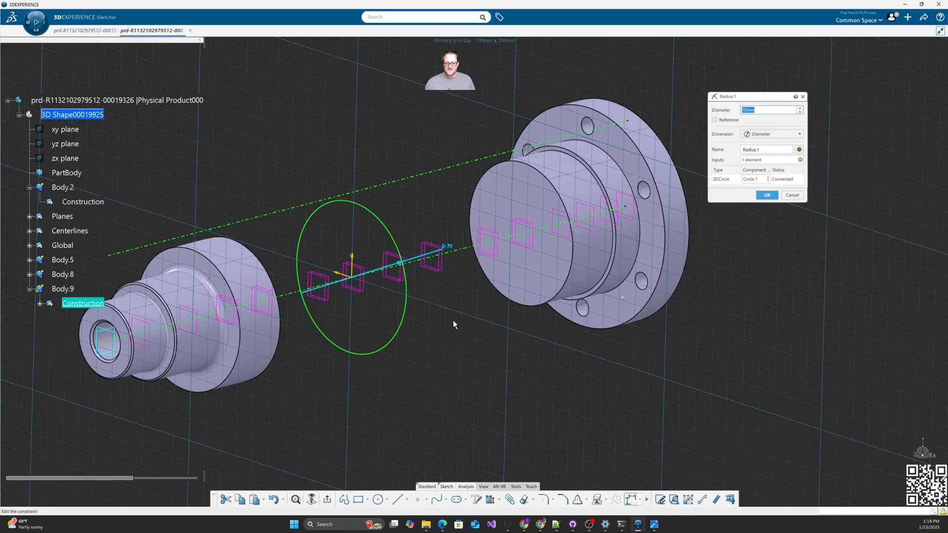
type("66")
key("Return")
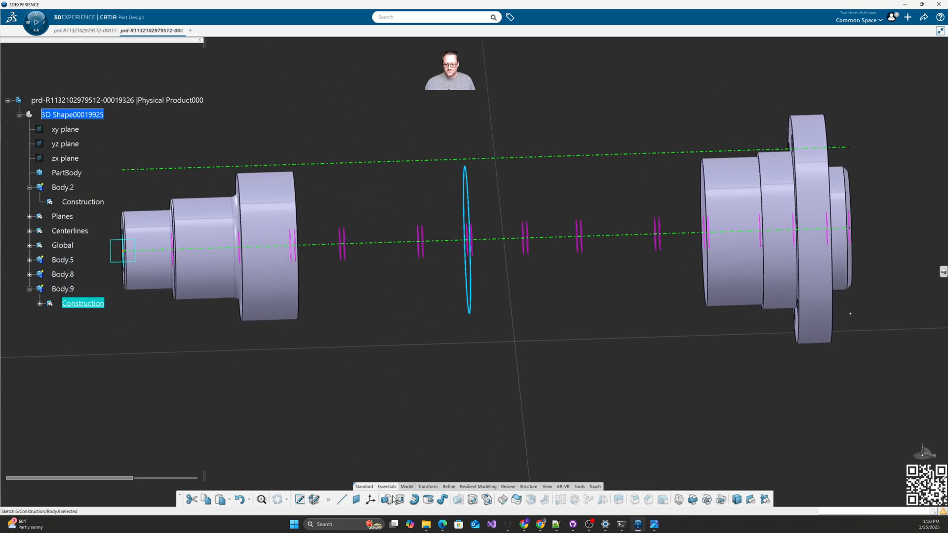
Step: Start a pad from the circle sketch with its first limit up to Plane.13
left_click(385, 499)
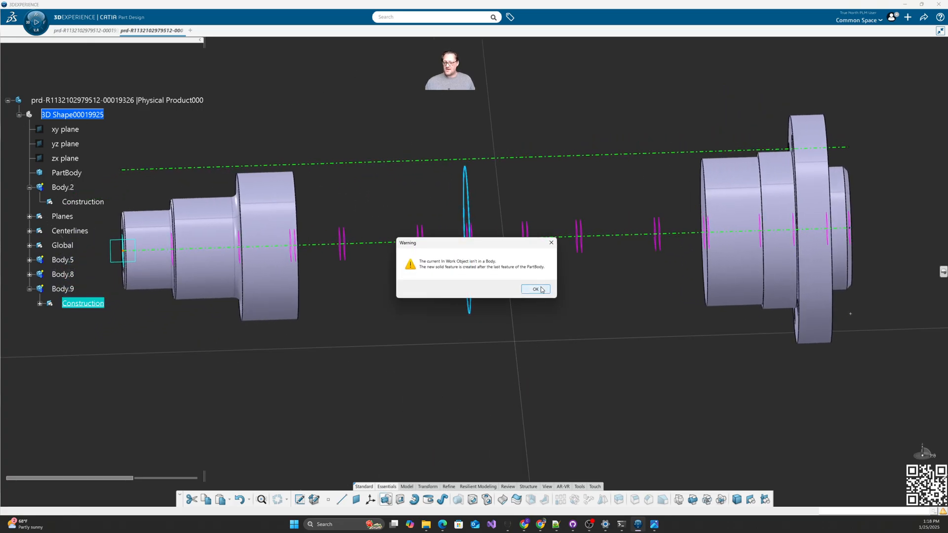
left_click(535, 287)
key("Escape")
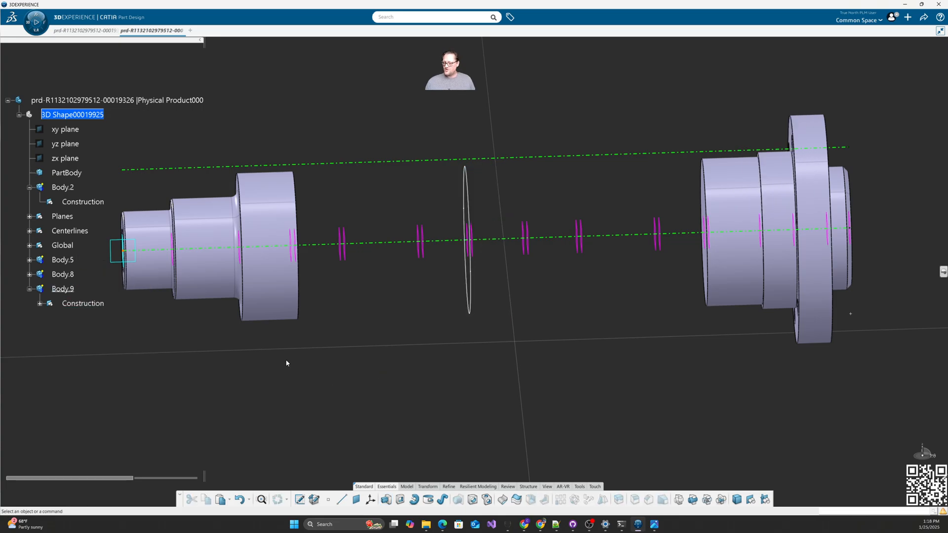
middle_click_drag(286, 360, 453, 375)
left_click(386, 500)
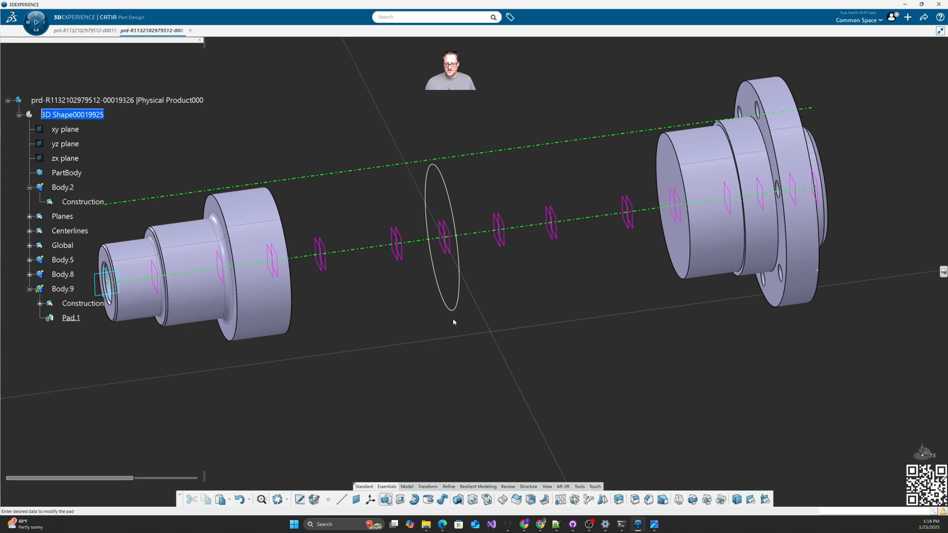
left_click(451, 312)
left_click(783, 151)
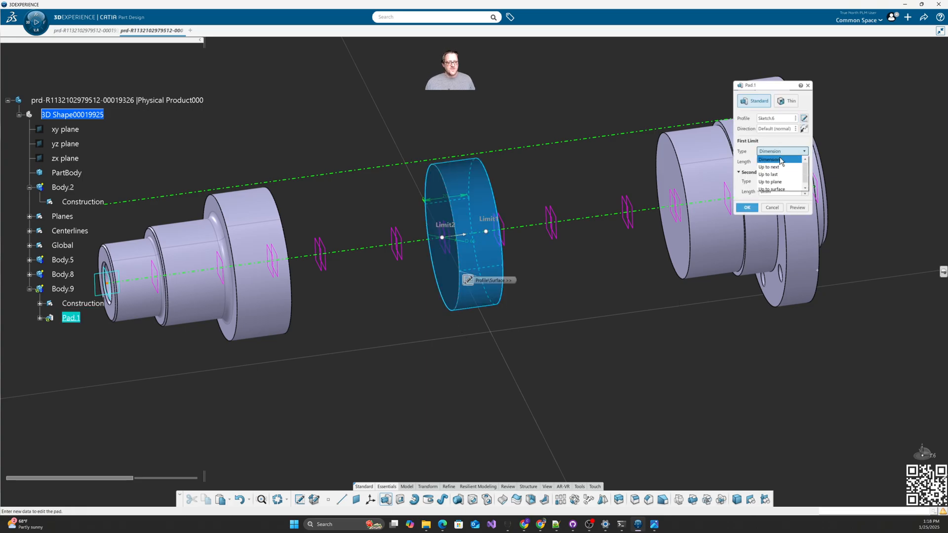
left_click(779, 182)
middle_click_drag(529, 252, 529, 278)
left_click(514, 250)
Step: Set the pad's second limit up to Plane.11 and create Pad.1
left_click(789, 192)
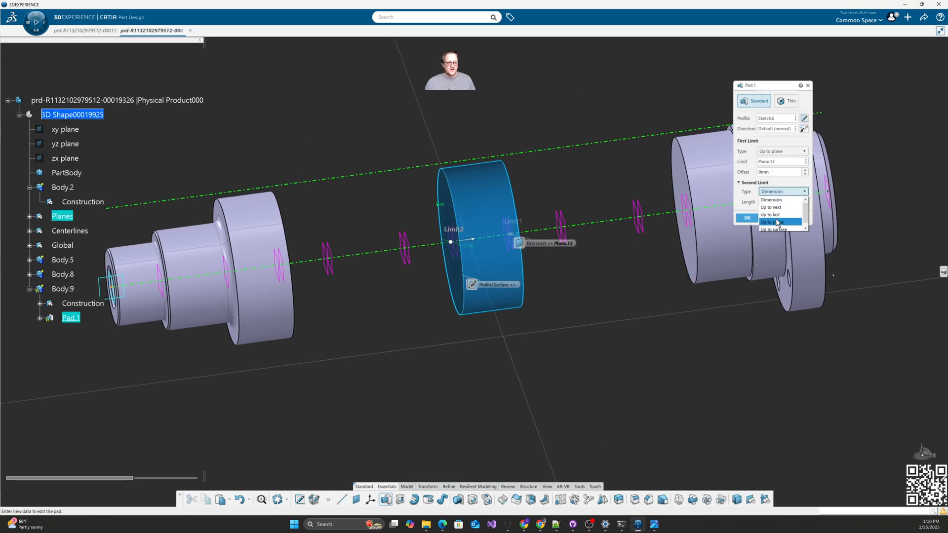
left_click(778, 223)
left_click(464, 260)
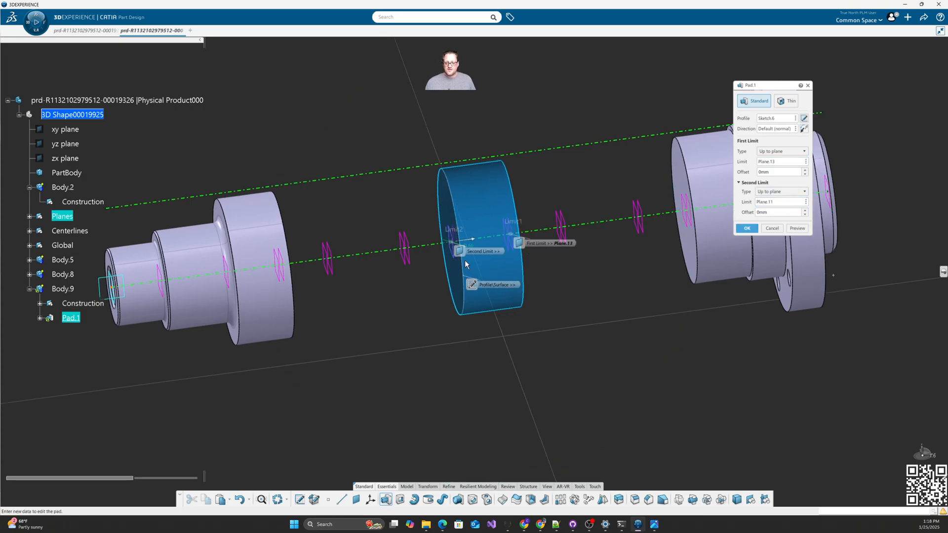
left_click(745, 228)
middle_click_drag(614, 354, 467, 350)
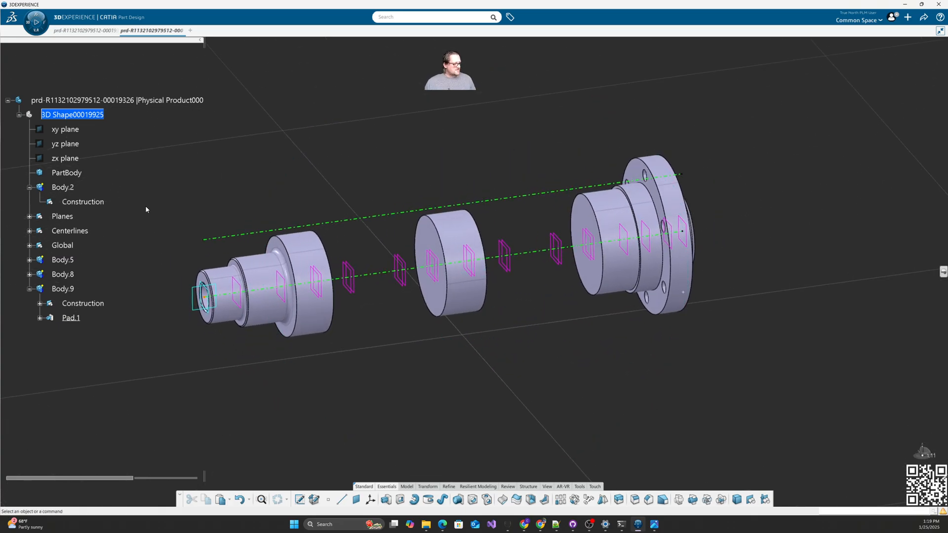
left_click_drag(947, 61, 253, 43)
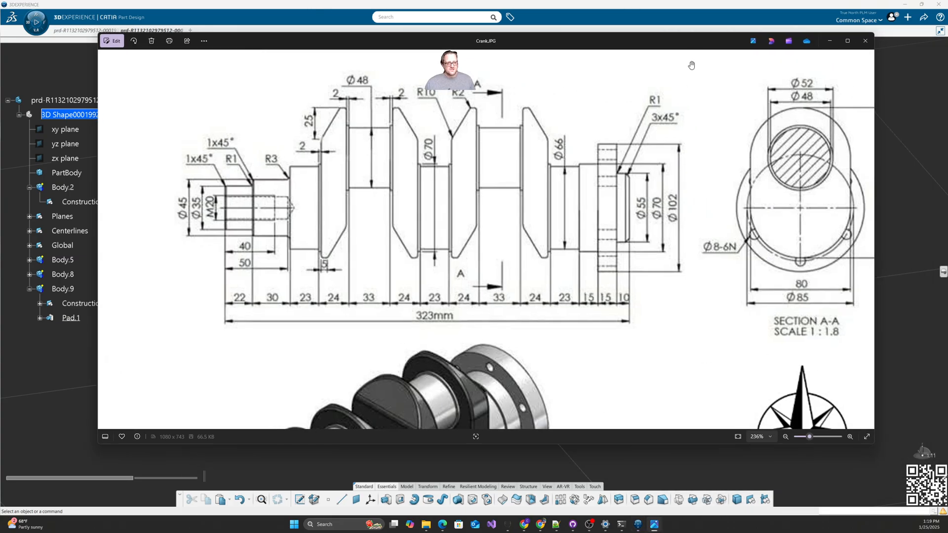
left_click_drag(694, 43, 553, 47)
left_click_drag(594, 245, 428, 232)
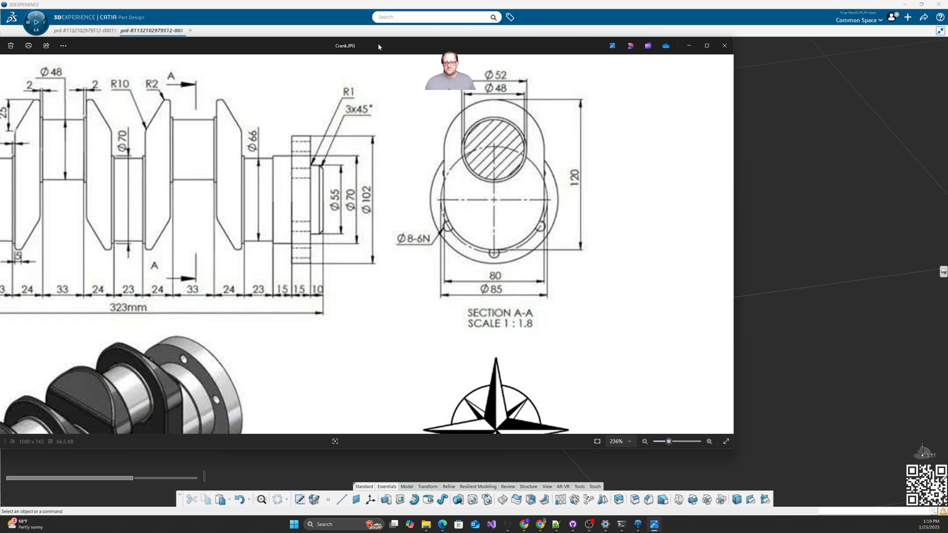
left_click_drag(378, 43, 947, 94)
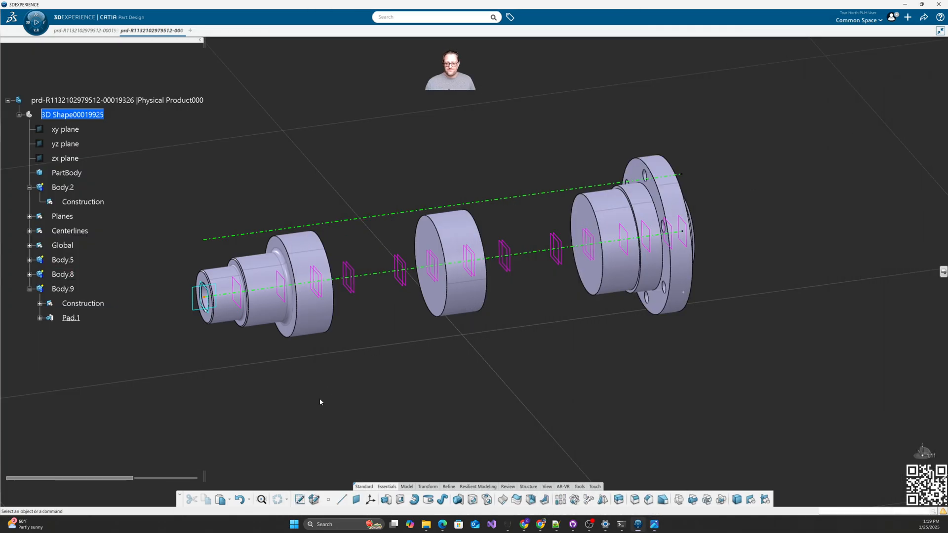
Step: Insert a new Body.10 into the 3D shape by pasting Body.2, and expand its contents
middle_click_drag(319, 398, 381, 372)
left_click(64, 189)
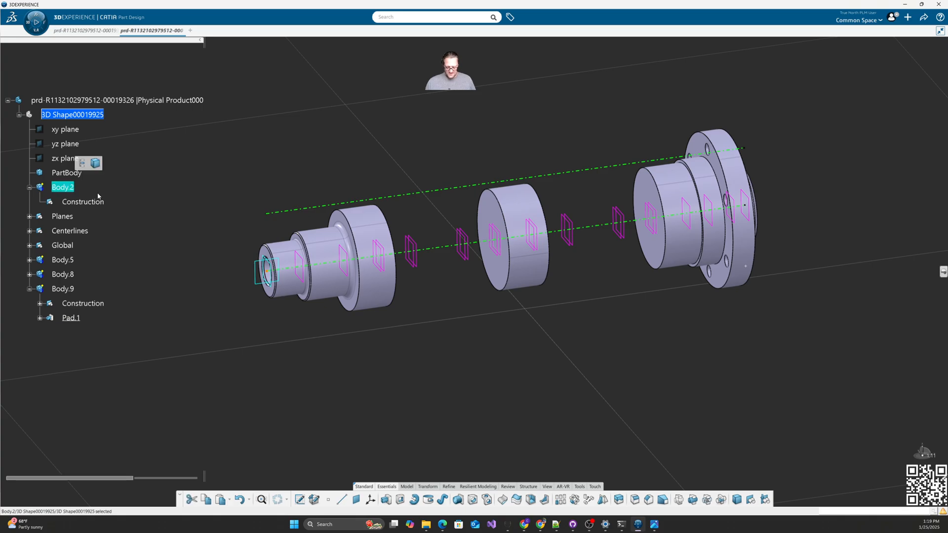
key("ctrl+c")
left_click(72, 114)
key("ctrl+v")
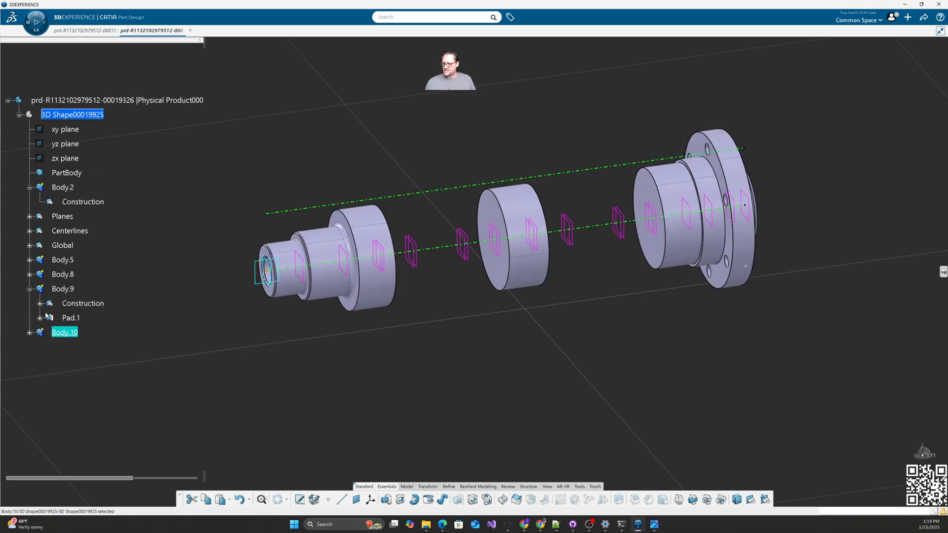
left_click(29, 332)
left_click(60, 395)
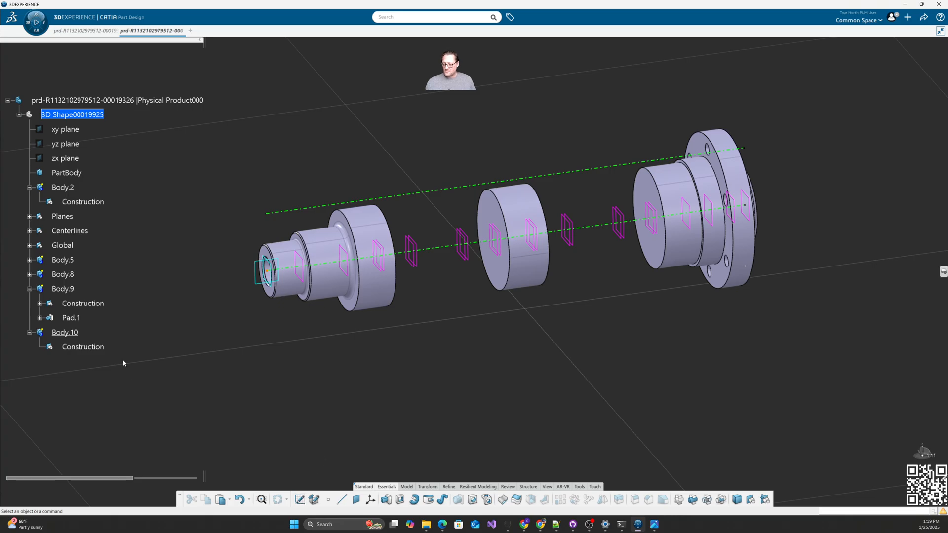
left_click(83, 346)
left_click(192, 401)
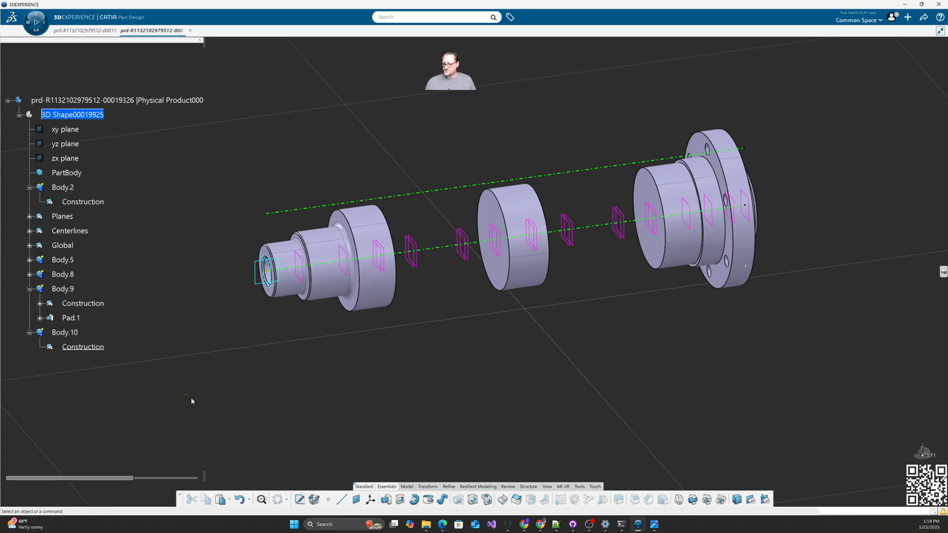
Step: Start a sketch on Plane.6 with its origin at Main_center, oriented normal to the xy plane
left_click(298, 500)
middle_click_drag(452, 351, 407, 353)
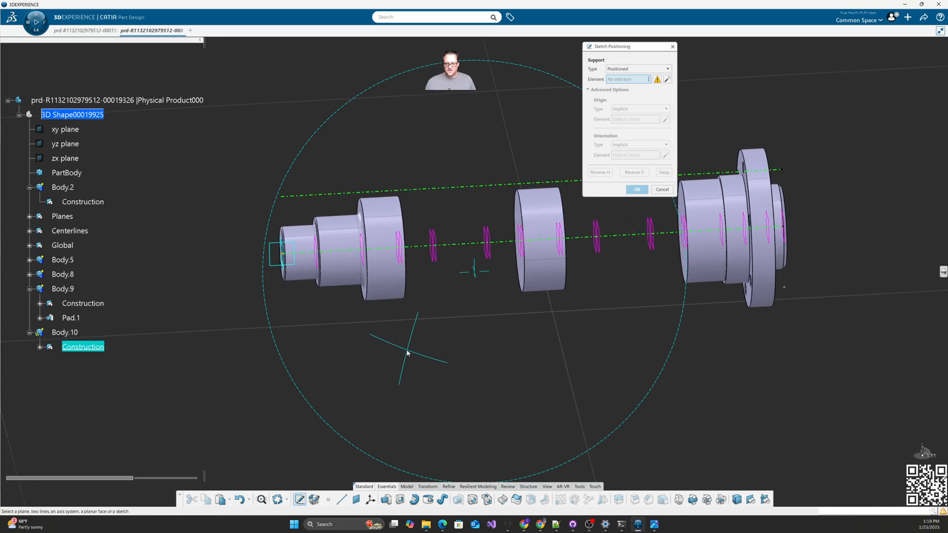
left_click(404, 265)
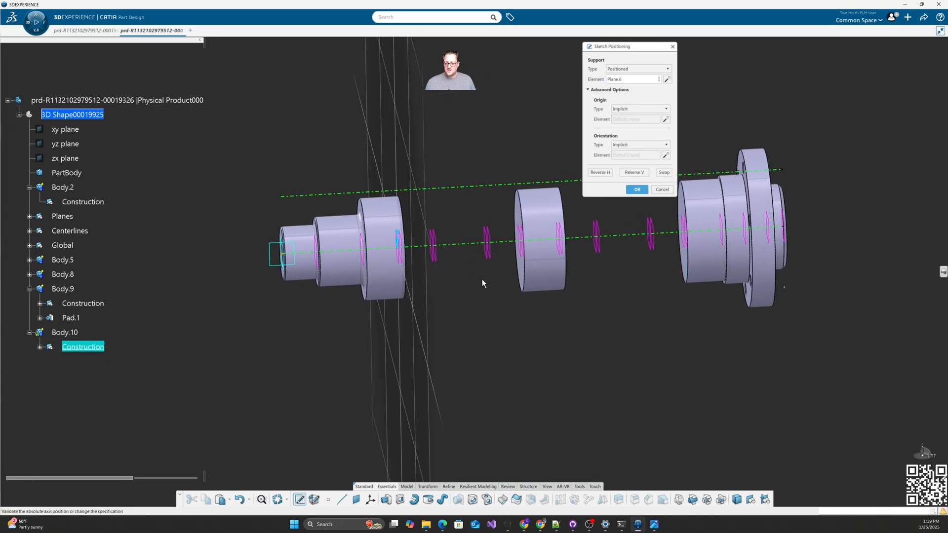
left_click(637, 109)
left_click(632, 150)
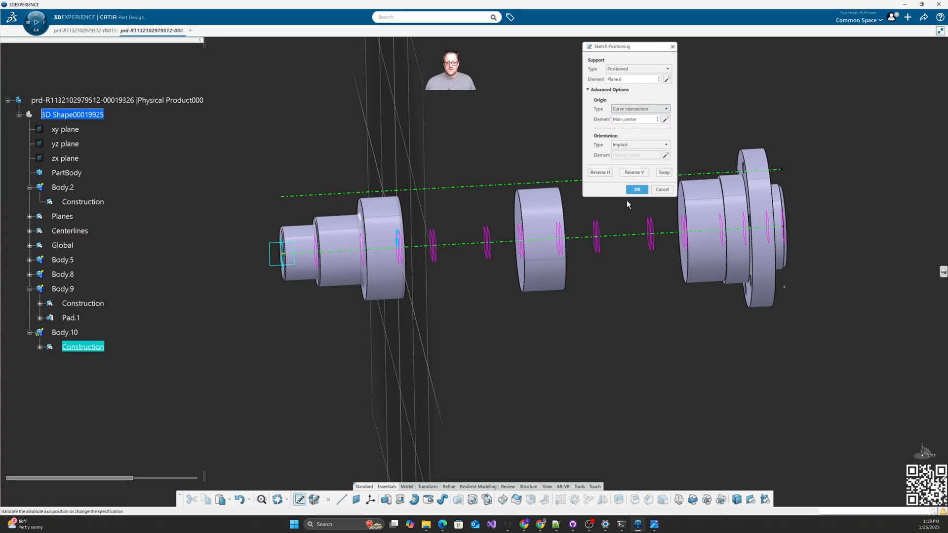
left_click(630, 143)
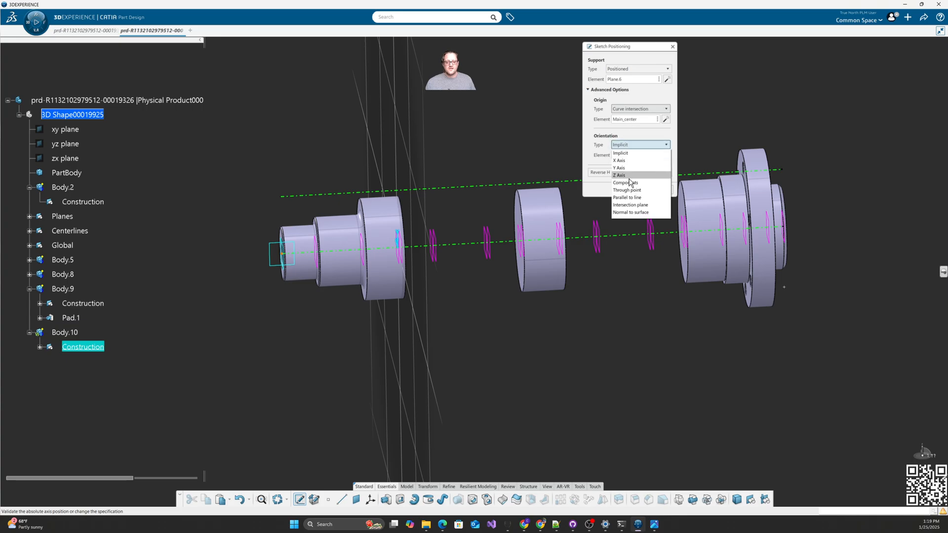
left_click(638, 211)
left_click(64, 130)
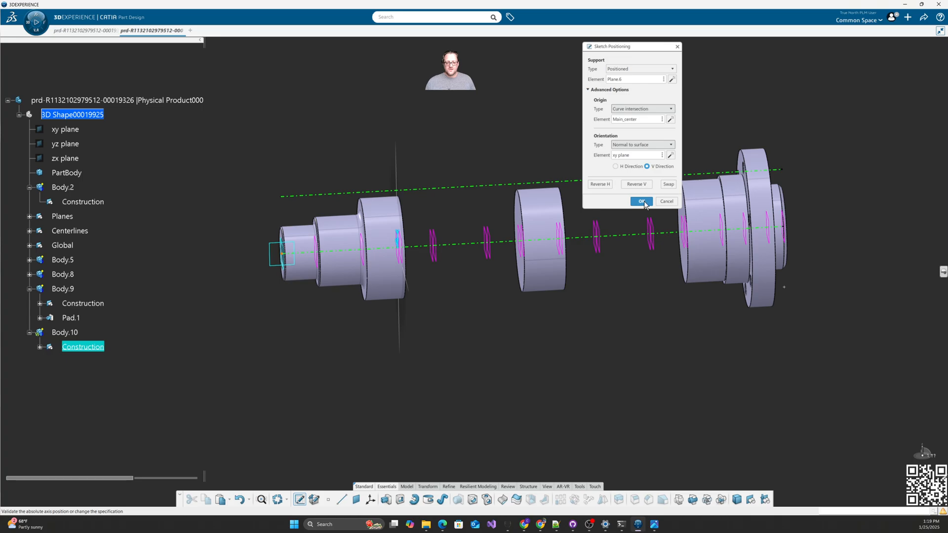
key("Return")
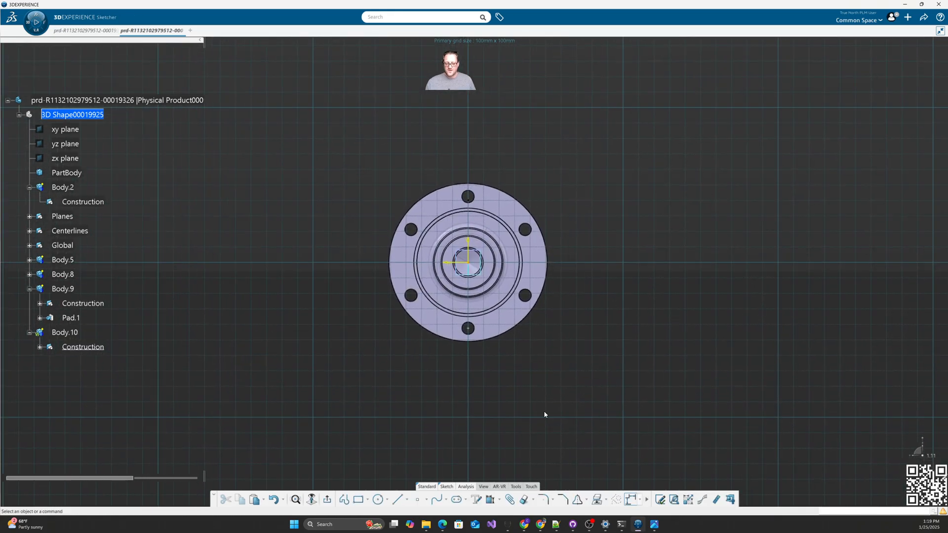
Step: Draw an elongated slot with one centre at the origin and the other directly above
left_click(456, 500)
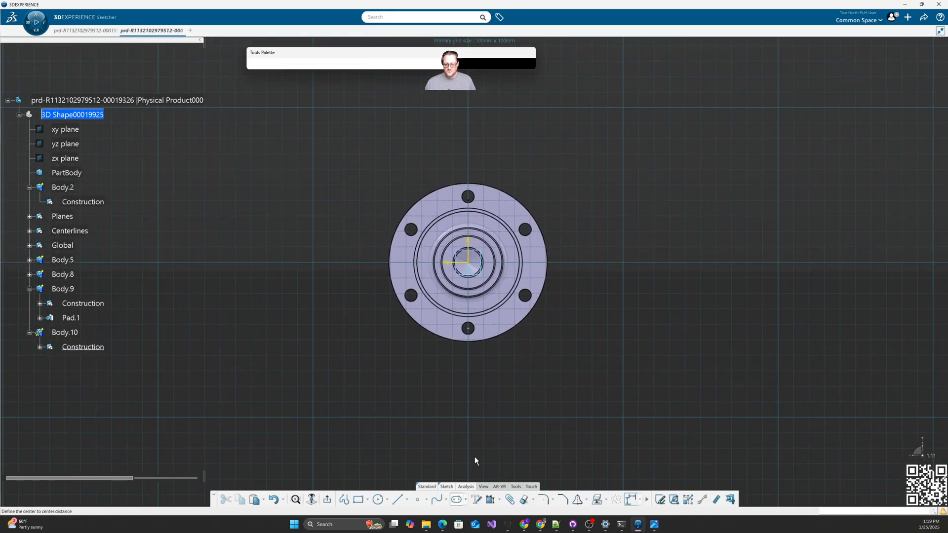
left_click(473, 265)
left_click(469, 148)
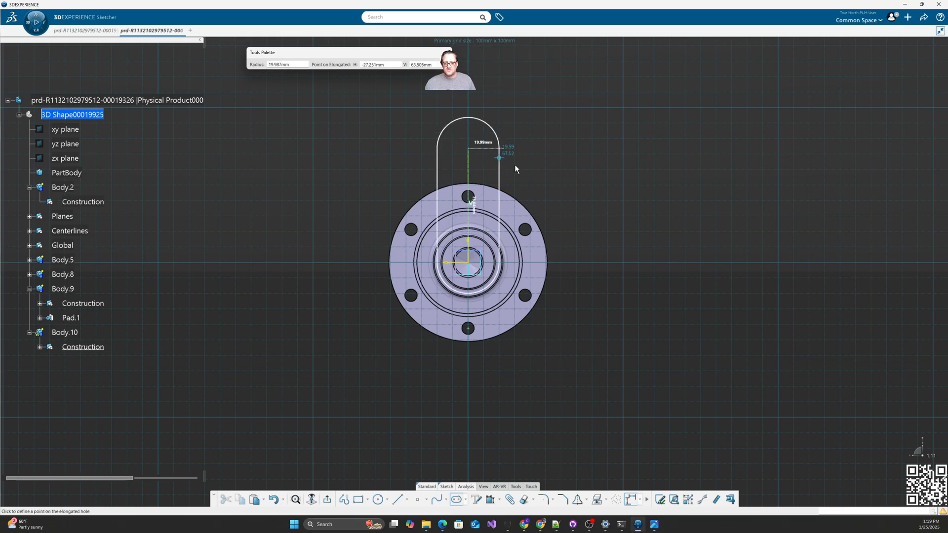
left_click(543, 165)
middle_click_drag(593, 317, 518, 281)
right_click(517, 281)
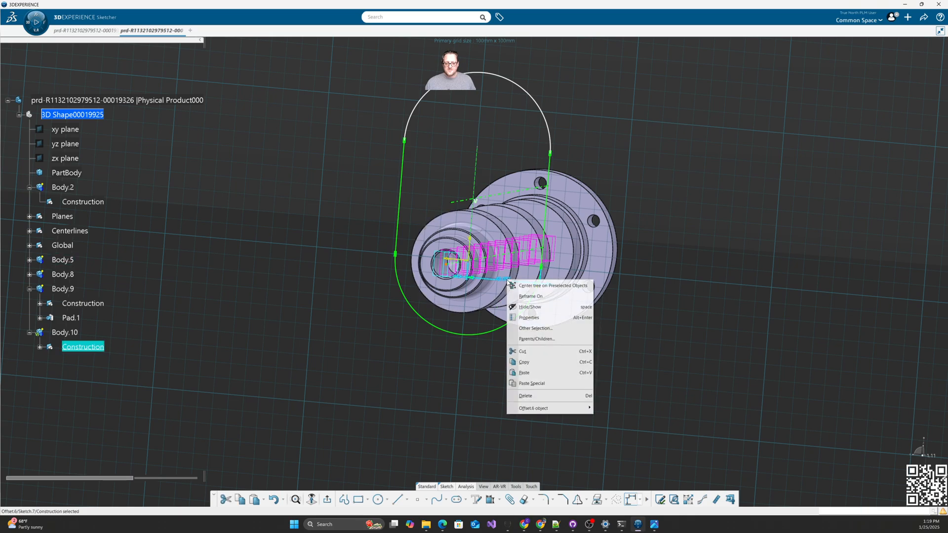
left_click(538, 399)
Step: Dimension the slot's lower arc to a 40 mm radius
left_click(490, 500)
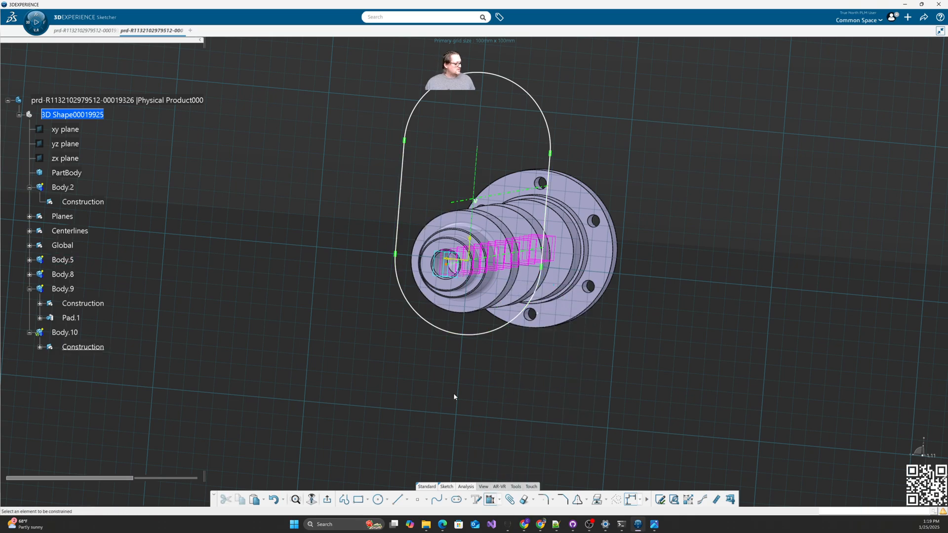
left_click(469, 340)
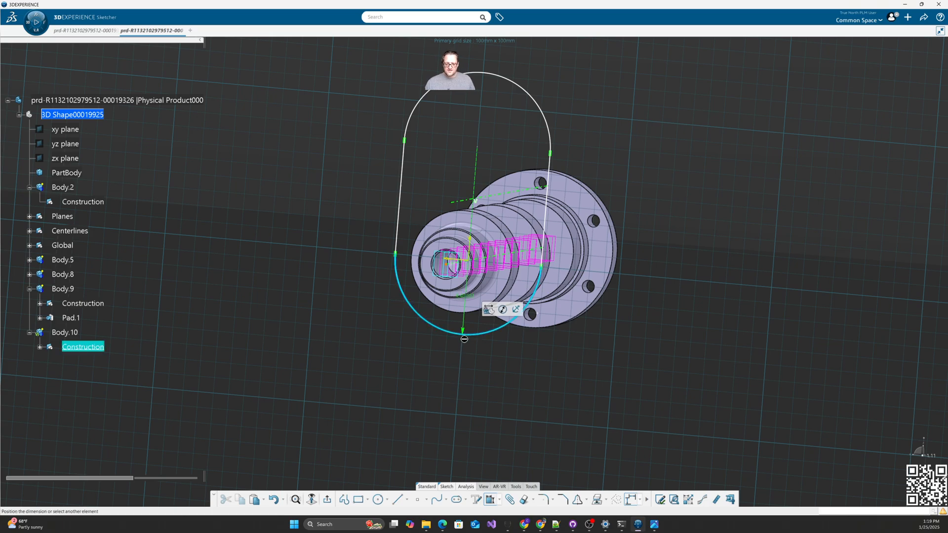
left_click(480, 373)
type("4")
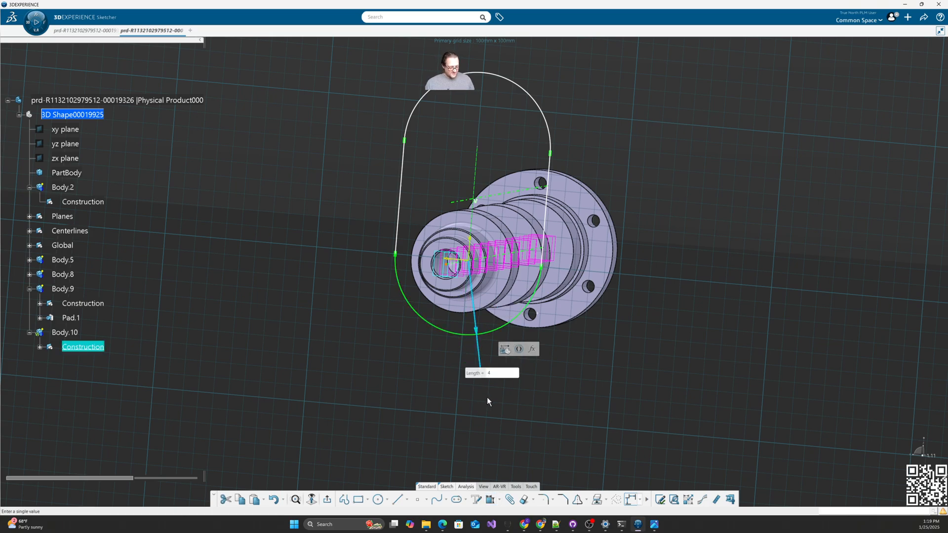
type("0")
key("Return")
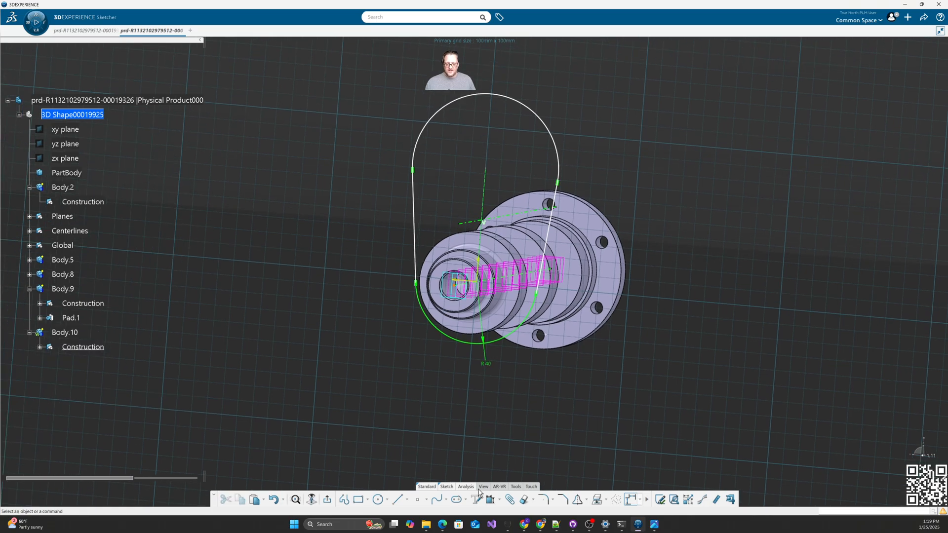
Step: Make the slot's left side parallel to the vertical construction line
left_click(486, 169)
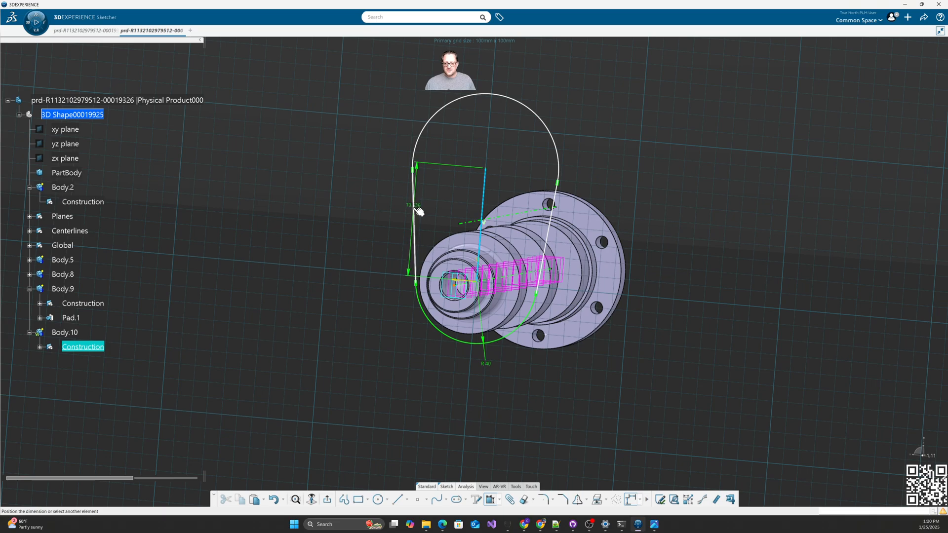
left_click(415, 209)
right_click(433, 202)
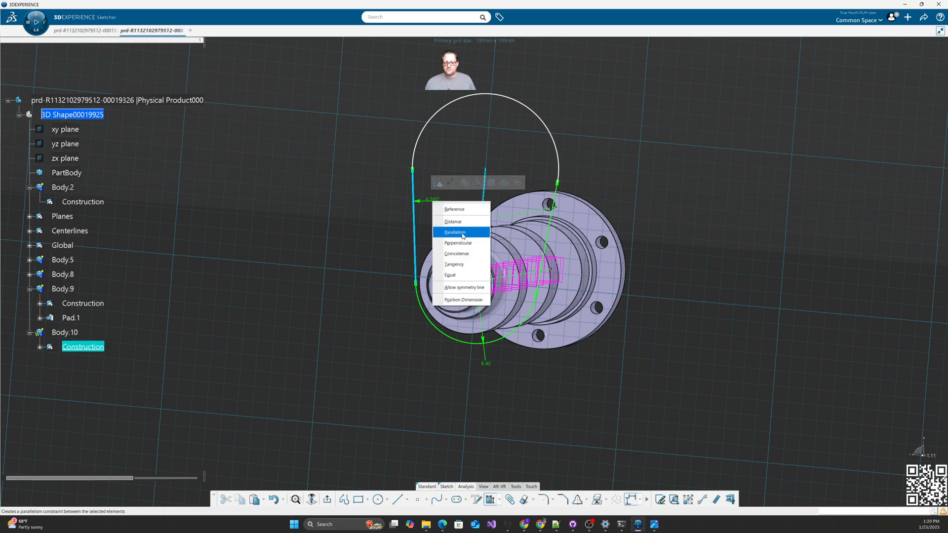
left_click(463, 233)
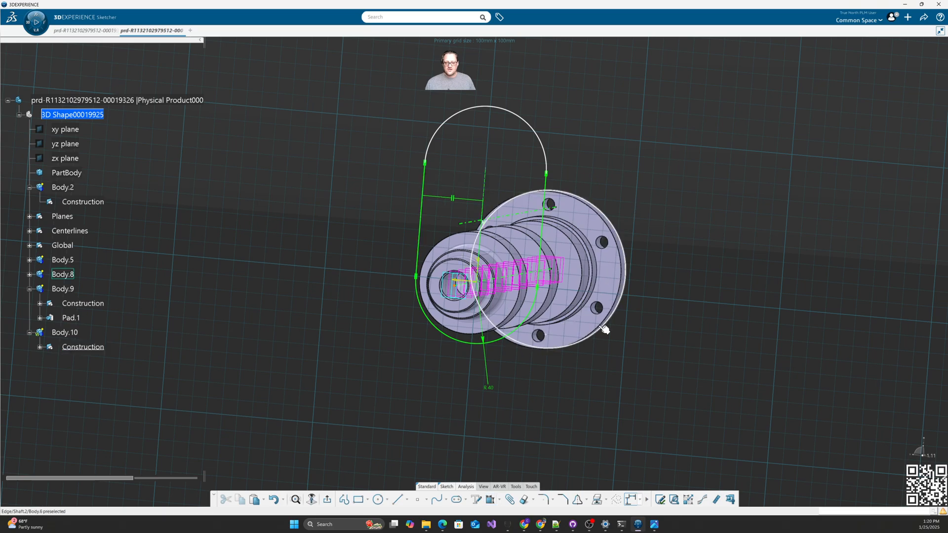
left_click(486, 186)
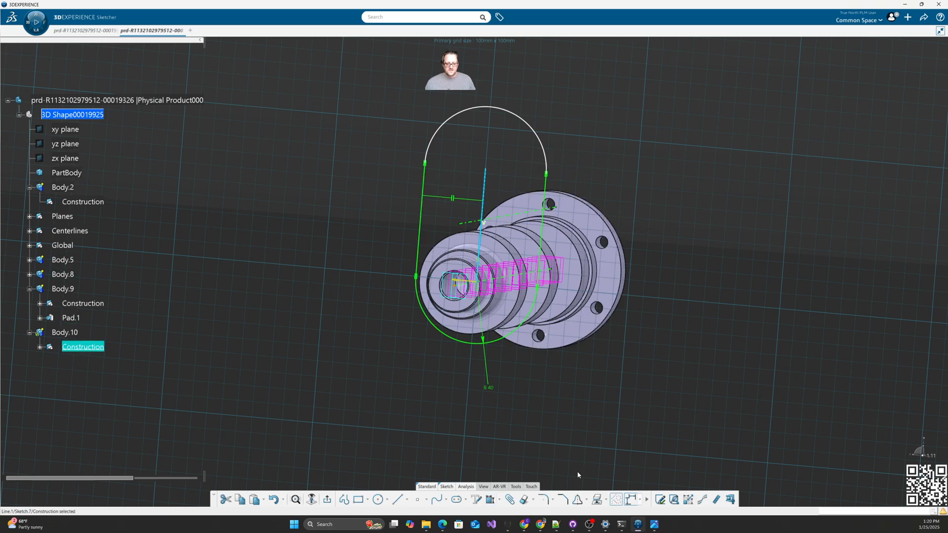
left_click(458, 368)
middle_click_drag(454, 364, 418, 399)
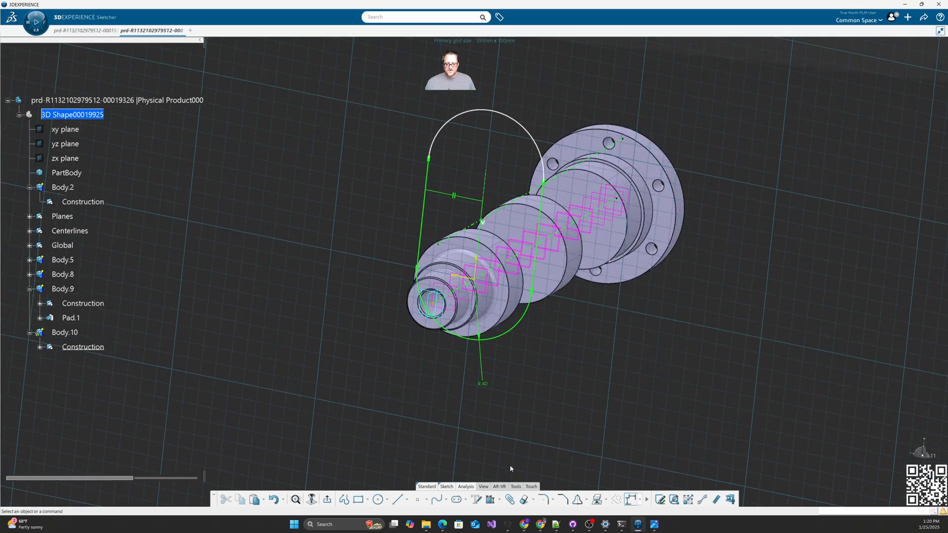
Step: Make the slot's top coincident with the vertical centerline
left_click(491, 501)
left_click(488, 176)
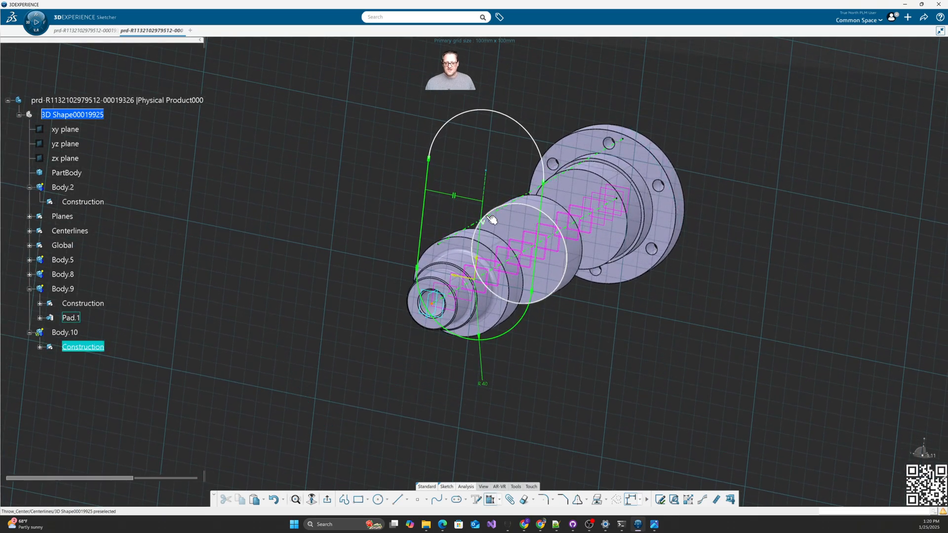
left_click(488, 218)
right_click(446, 155)
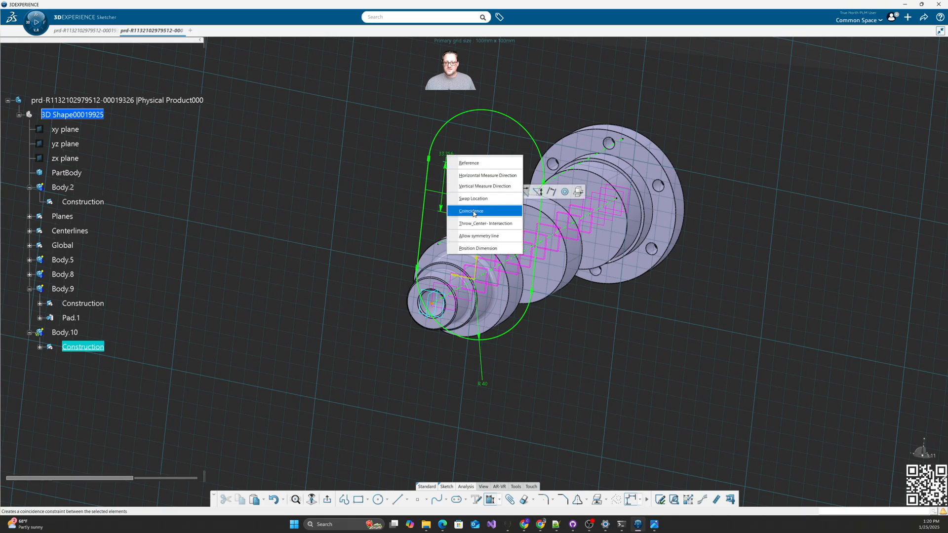
left_click(475, 211)
middle_click_drag(579, 336, 577, 307)
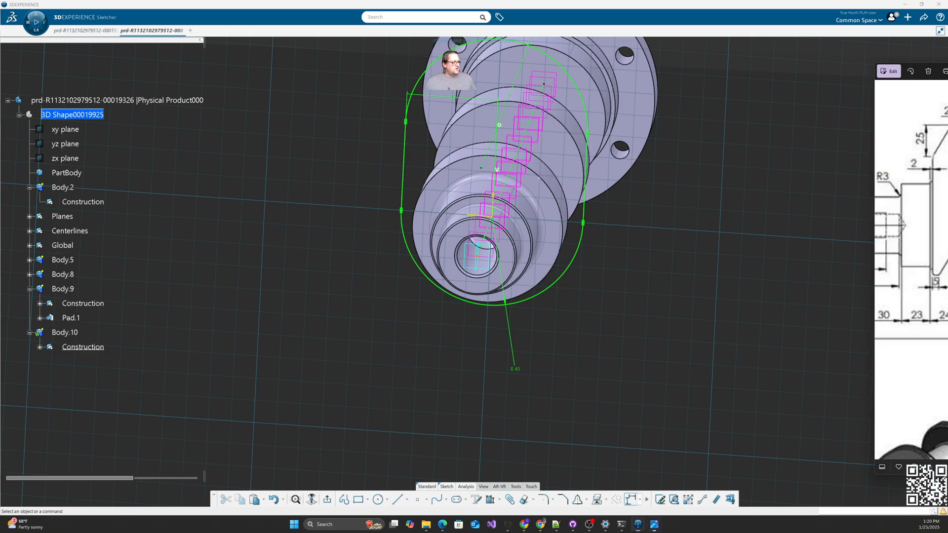
left_click_drag(947, 74, 474, 58)
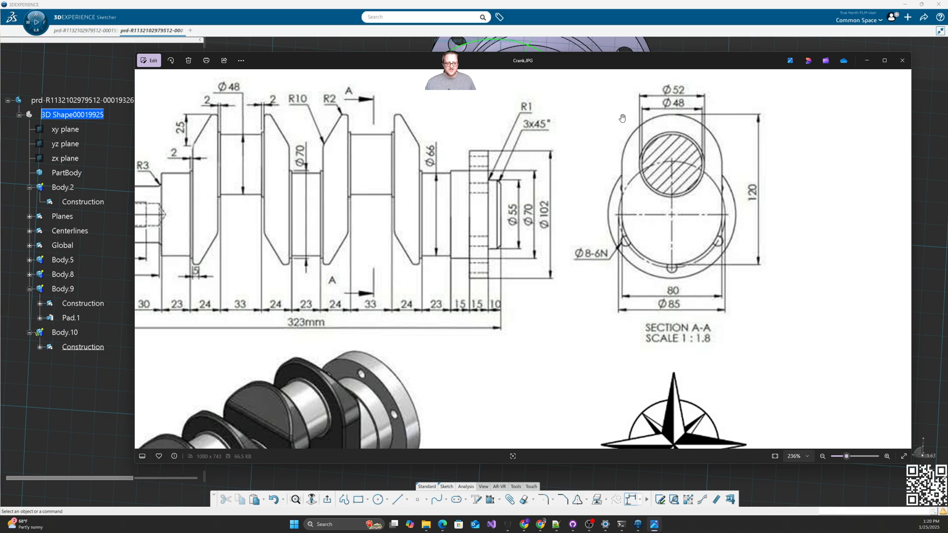
left_click_drag(541, 64, 947, 73)
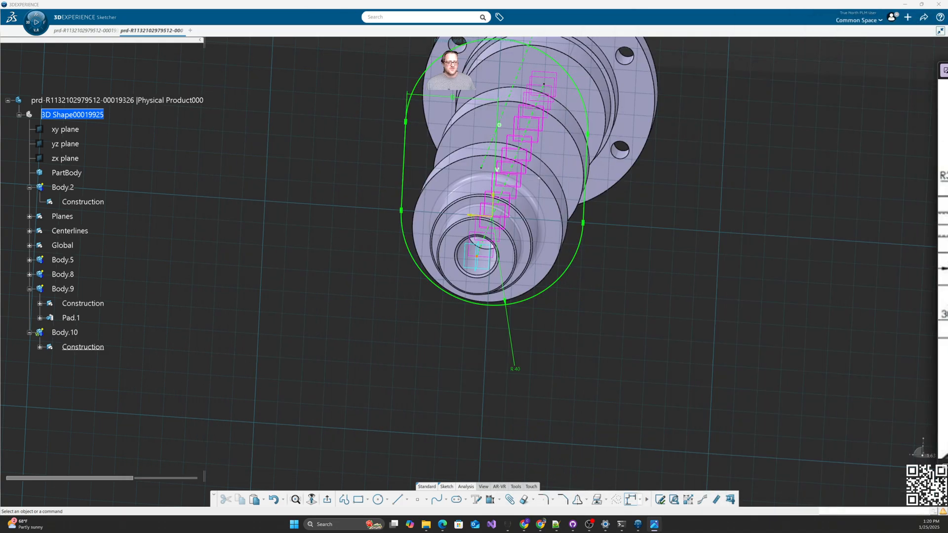
Step: Draw a horizontal guide line across the shaft below the slot
left_click(630, 379)
mouse_move(630, 379)
middle_mouse_down()
mouse_move(571, 396)
mouse_move(579, 400)
middle_mouse_up()
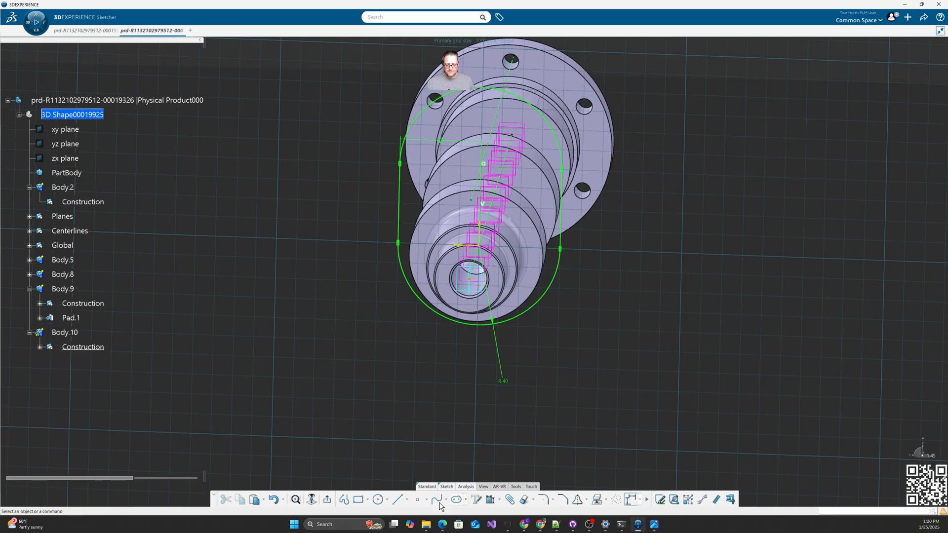
left_click(398, 500)
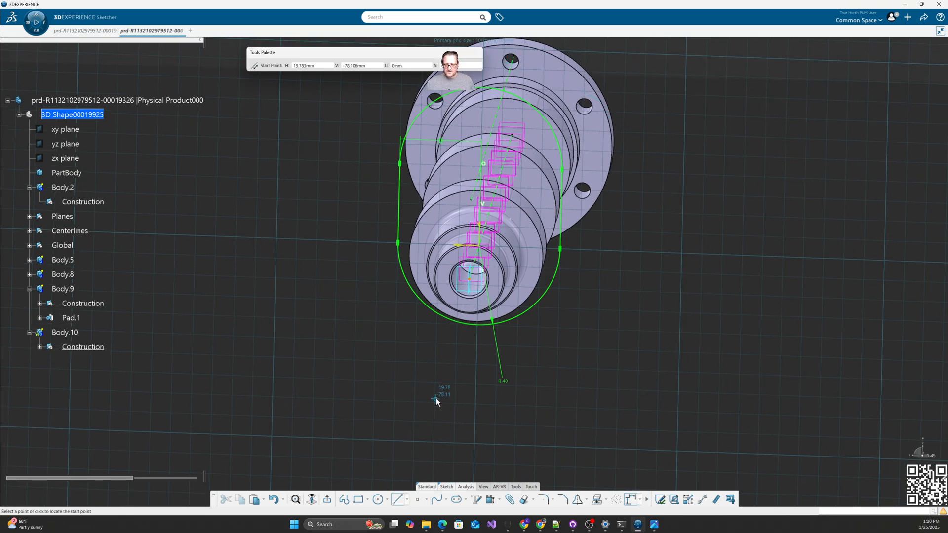
left_click(380, 312)
left_click(595, 342)
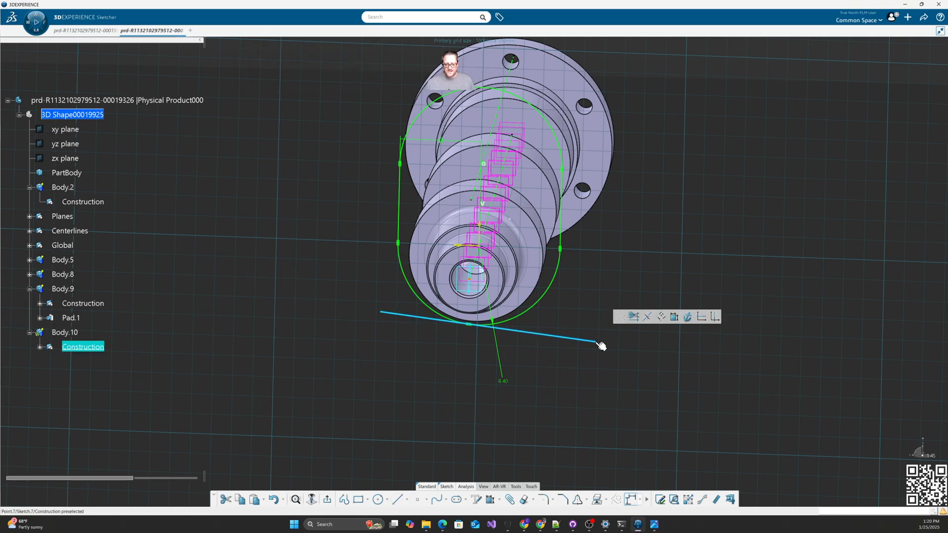
left_click(702, 317)
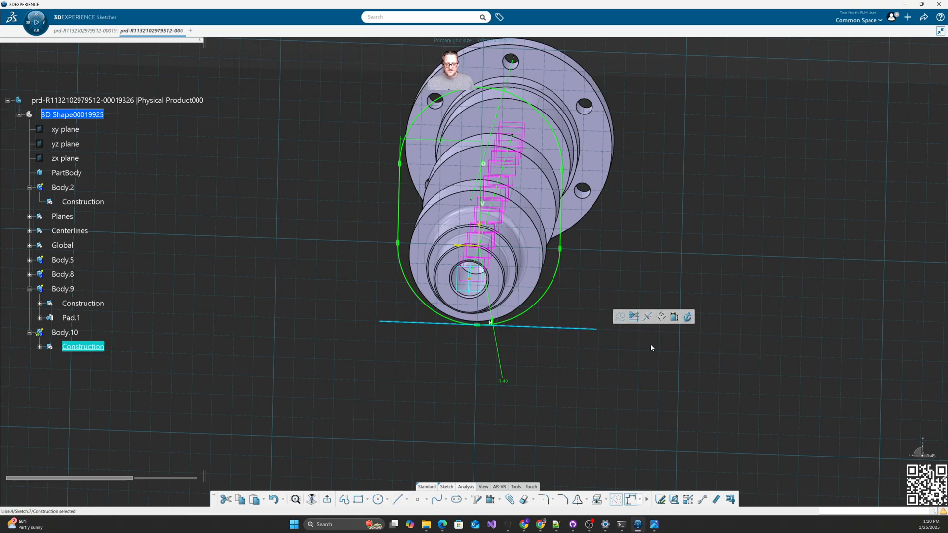
Step: Add a horizontal construction line above the crank-web profile
left_click(396, 500)
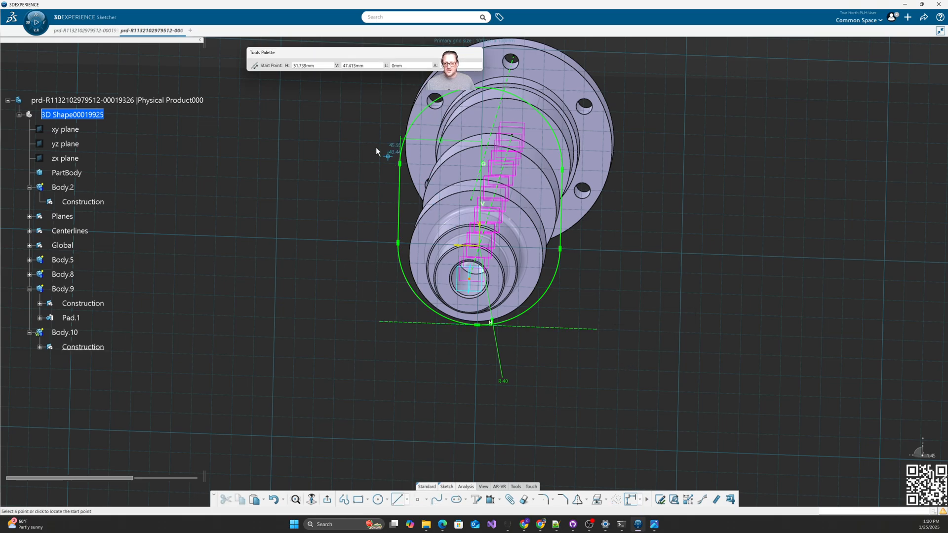
left_click(346, 105)
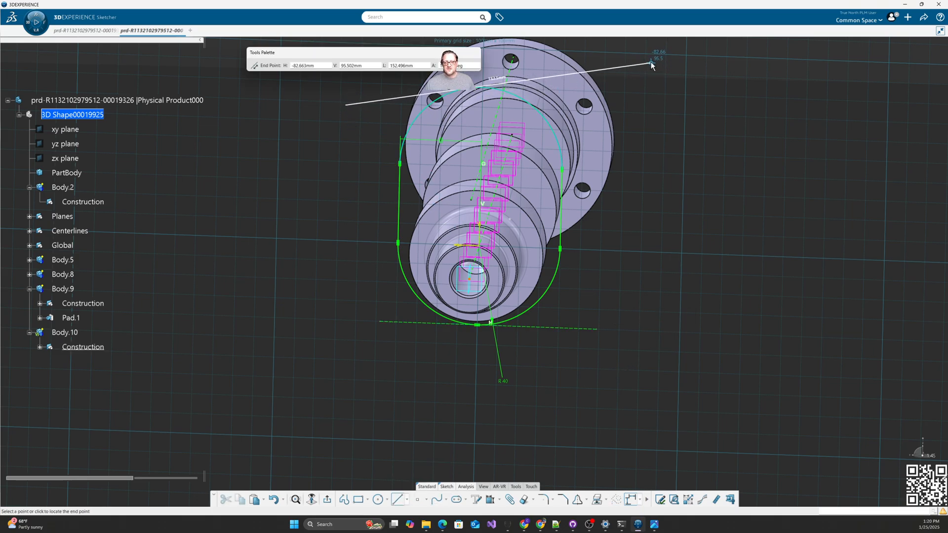
left_click(651, 57)
left_click(759, 47)
left_click(725, 180)
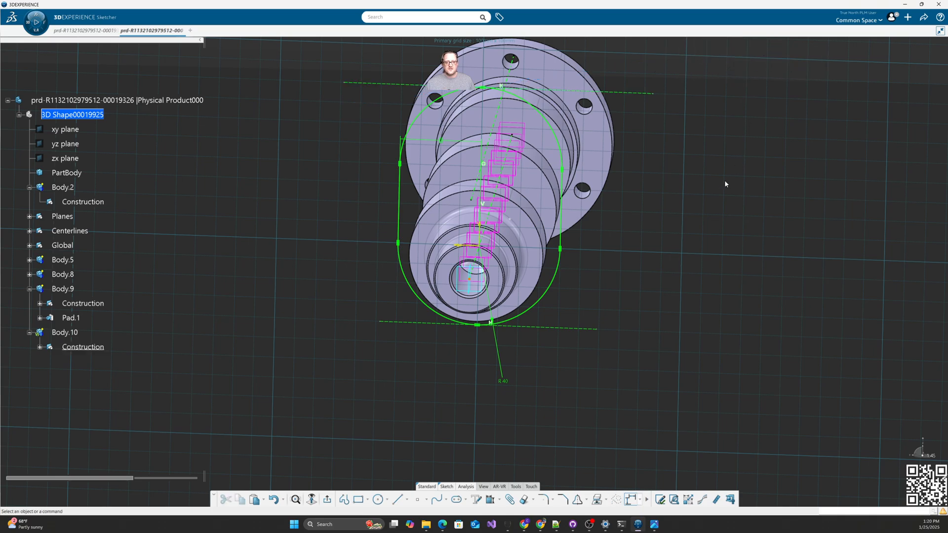
mouse_move(613, 421)
middle_mouse_down()
mouse_move(615, 457)
mouse_move(631, 451)
middle_mouse_up()
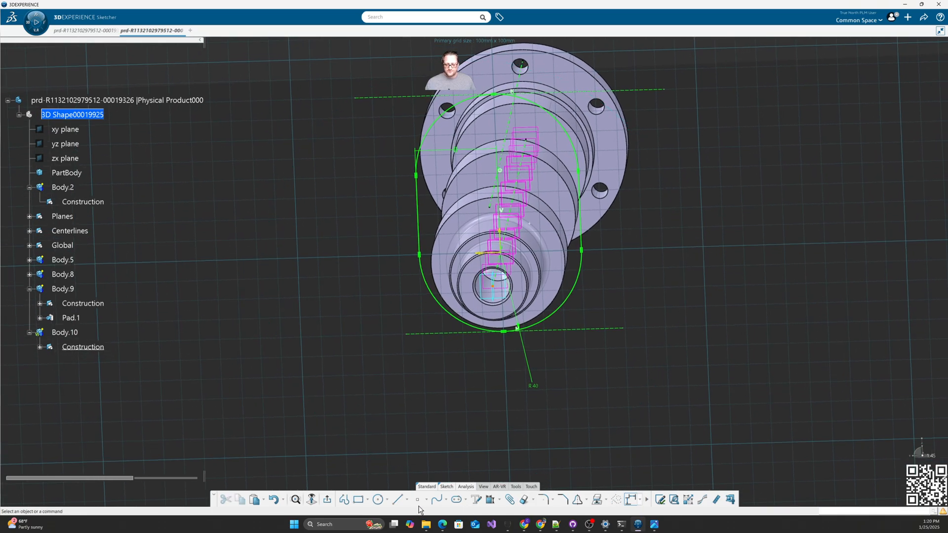
Step: Draw vertical construction lines down the left and right sides of the slot
left_click(397, 500)
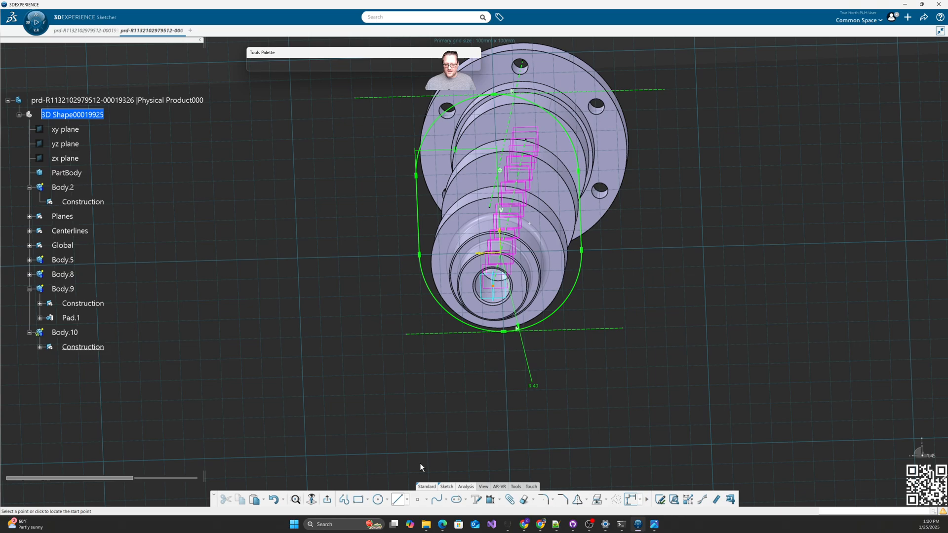
left_click(419, 255)
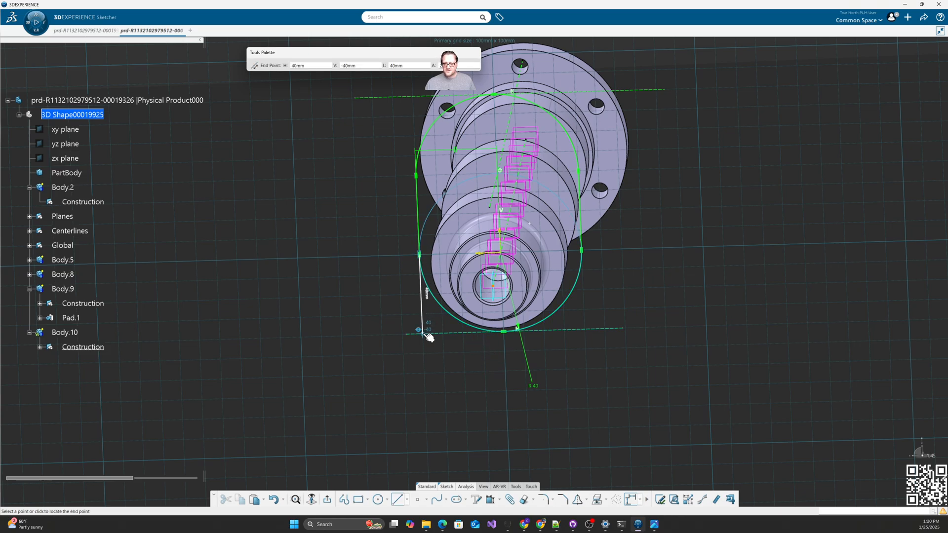
left_click(425, 333)
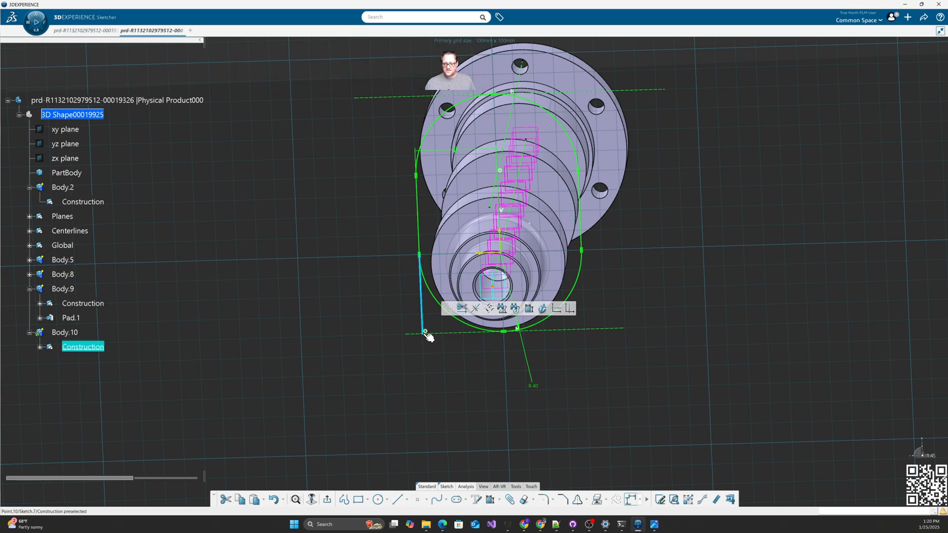
left_click(570, 310)
left_click(397, 500)
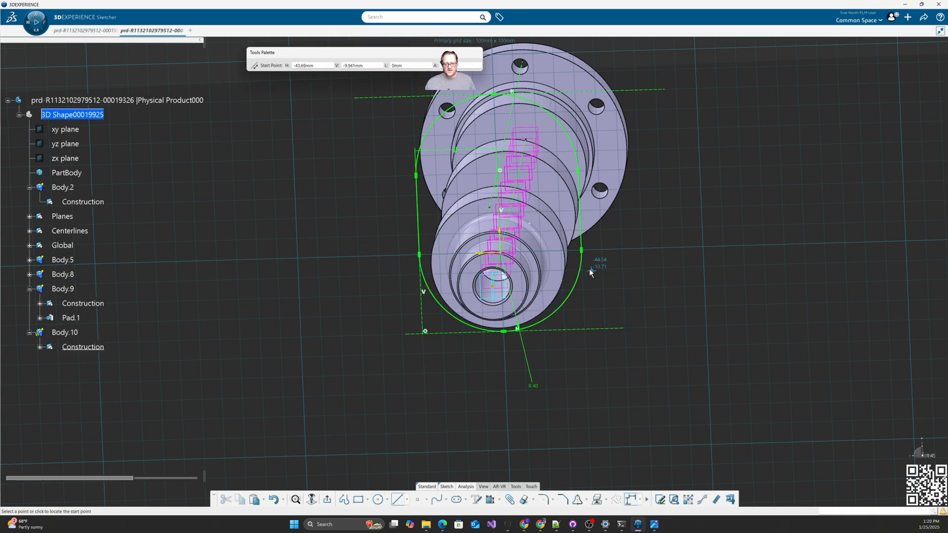
left_click(581, 250)
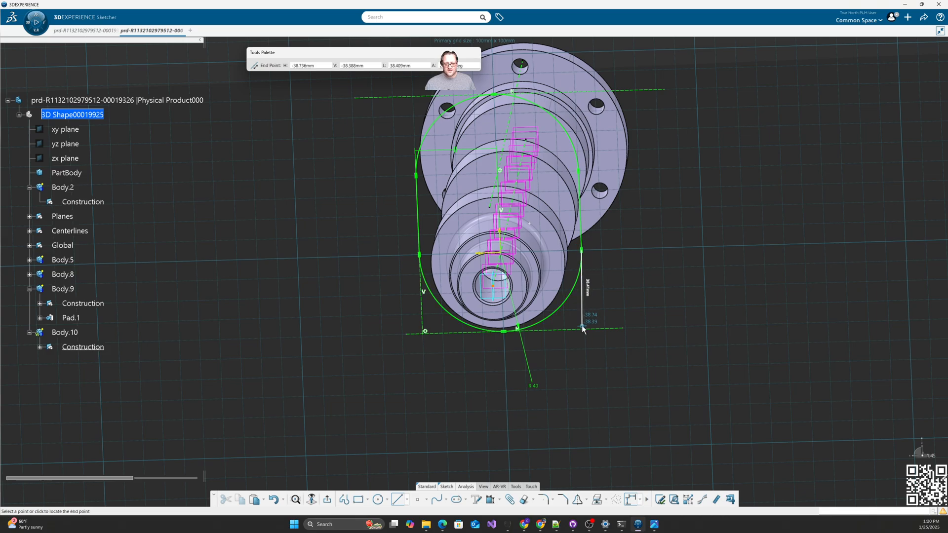
left_click(587, 326)
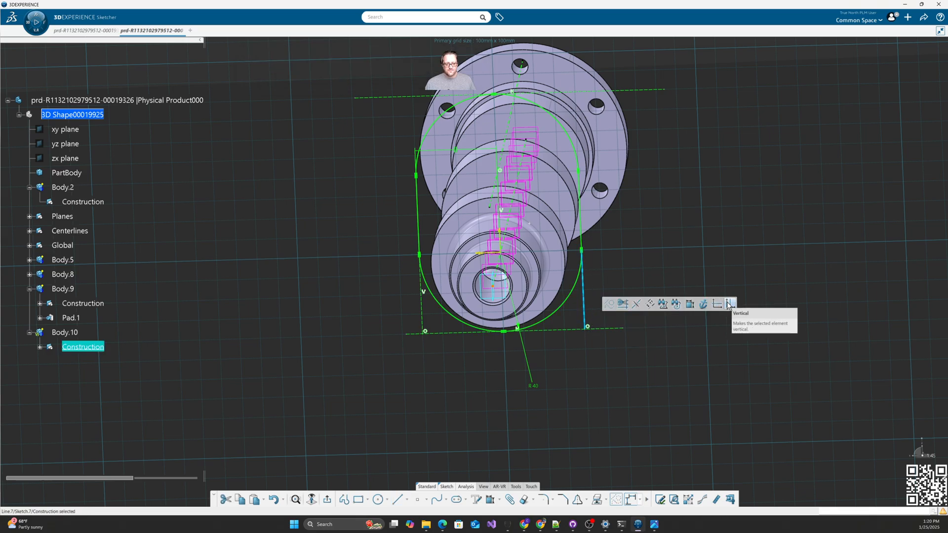
left_click(609, 304)
middle_click_drag(659, 385, 641, 335)
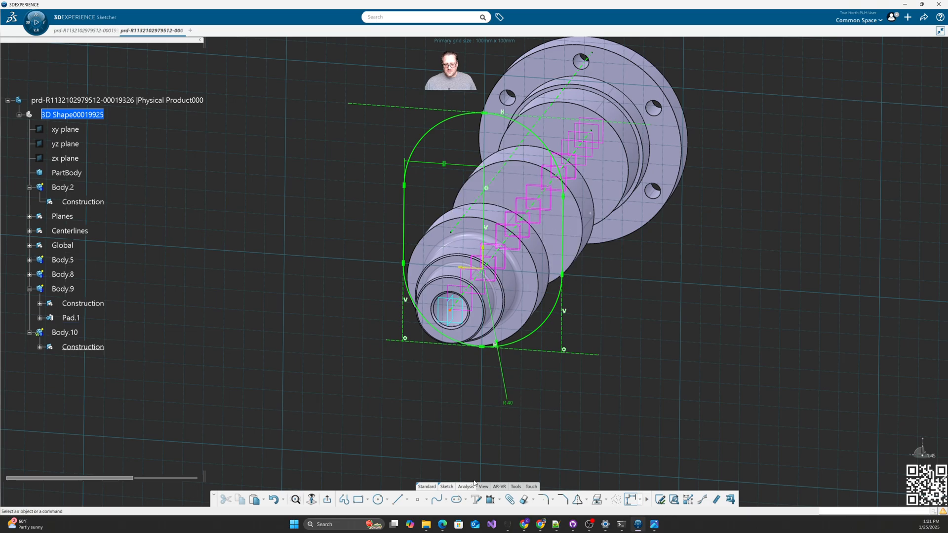
Step: Output the bottom, right and top construction lines as 3D planes, then exit the sketch
left_click(443, 486)
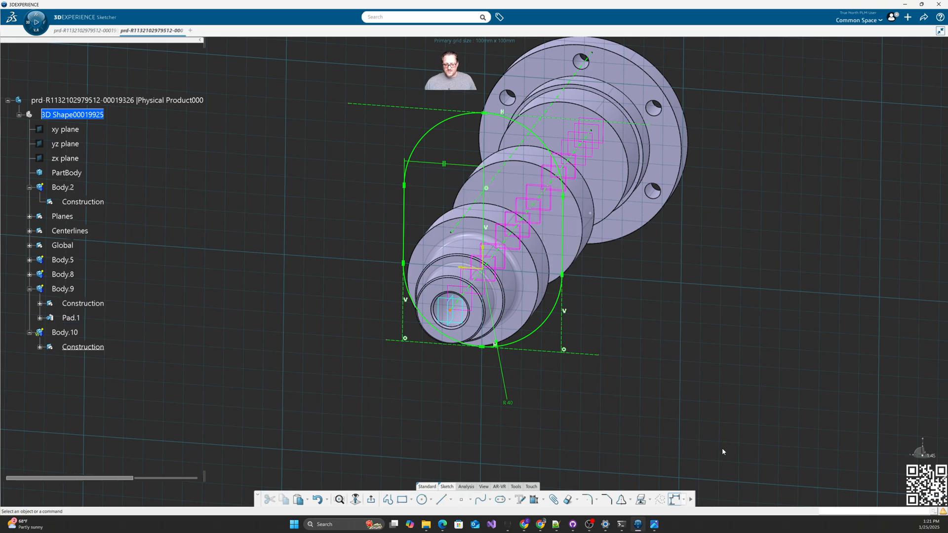
left_click(690, 500)
left_click(690, 503)
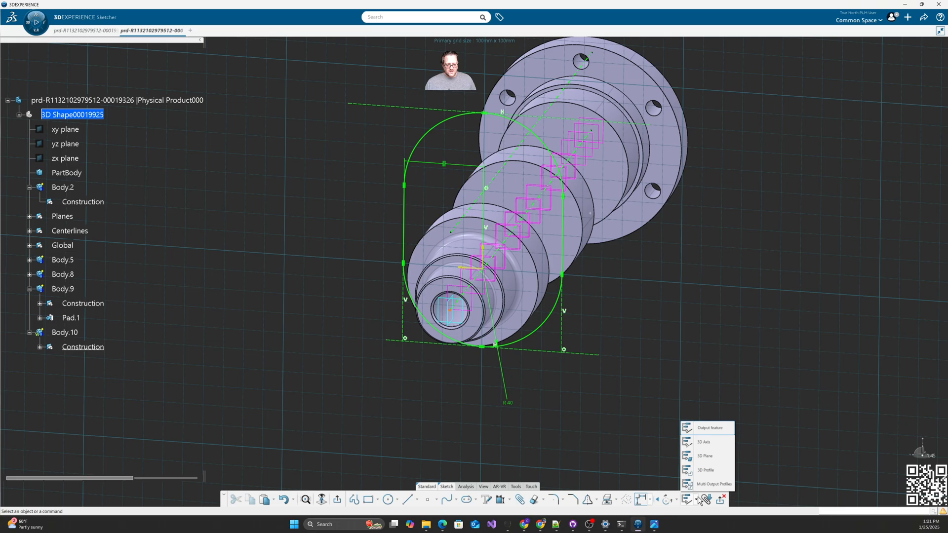
left_click(709, 462)
left_click(542, 352)
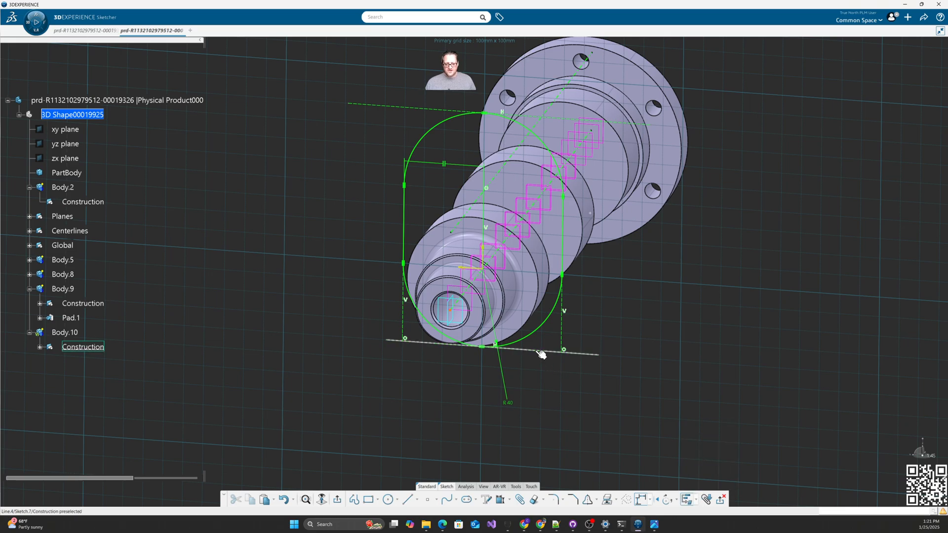
left_click(561, 333)
left_click(412, 109)
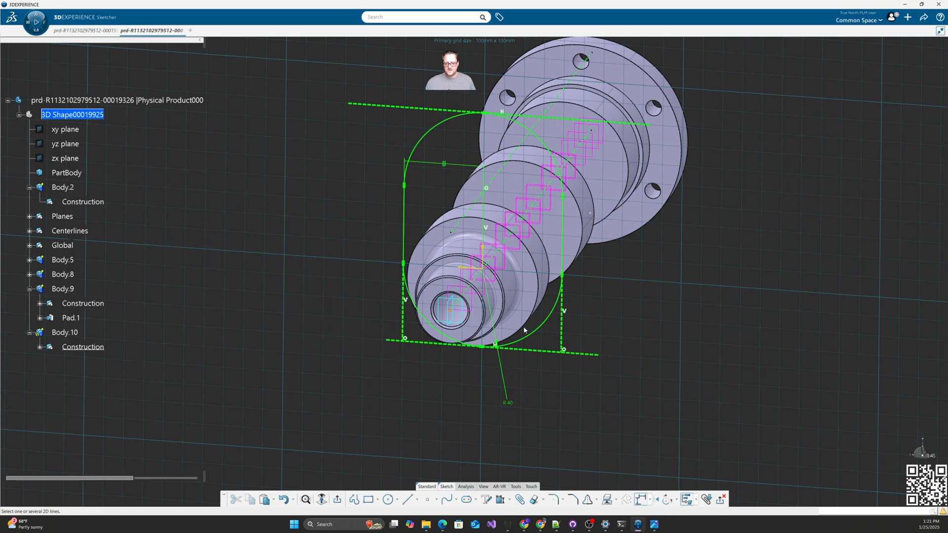
left_click(338, 500)
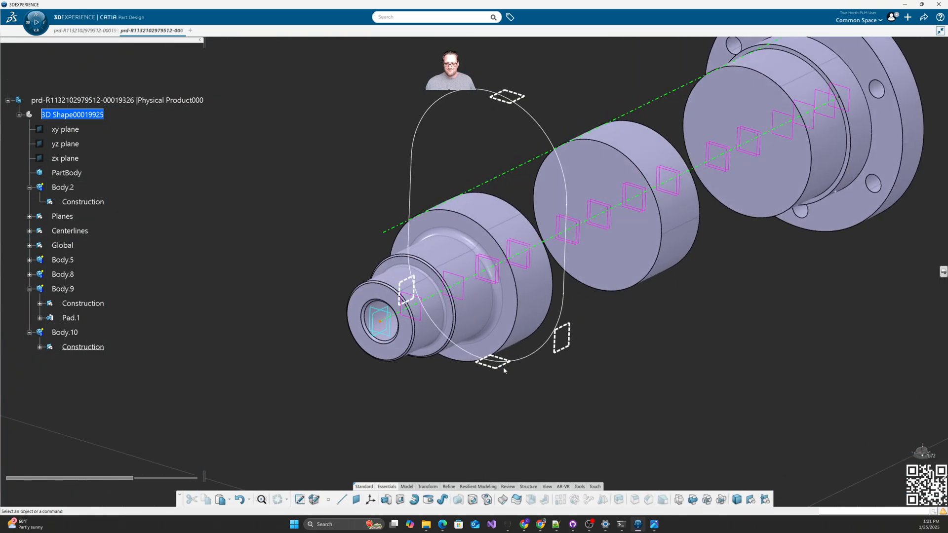
middle_click_drag(462, 374, 347, 379)
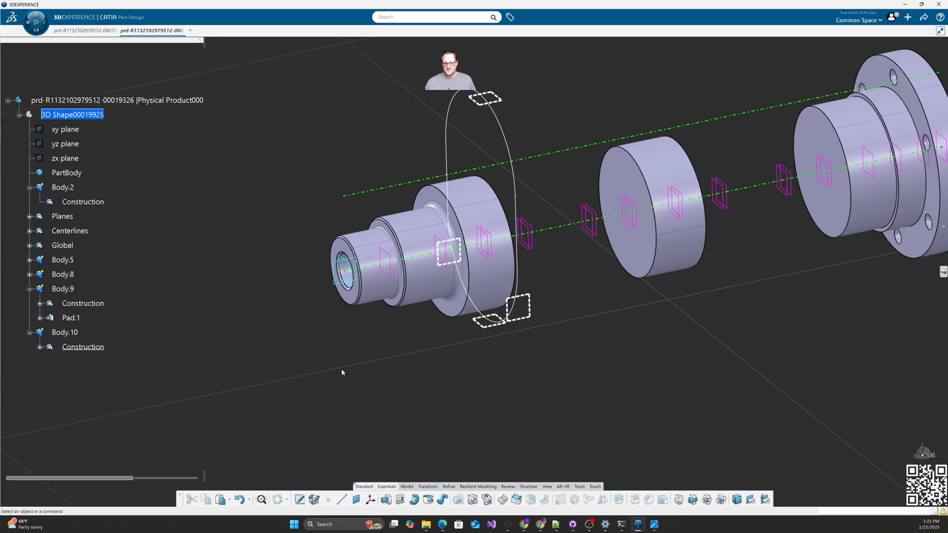
mouse_move(947, 116)
left_mouse_down()
mouse_move(403, 74)
mouse_move(389, 87)
left_mouse_up()
left_click_drag(252, 231, 391, 248)
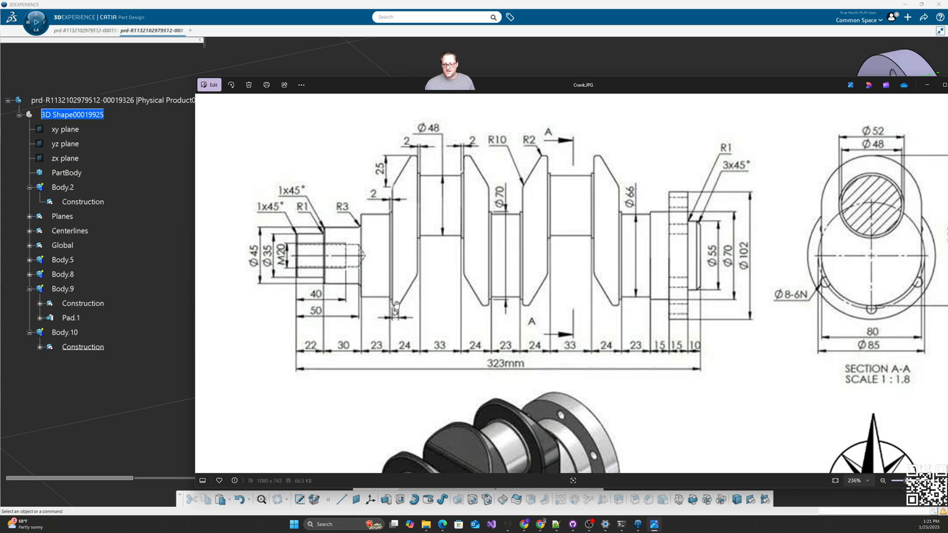
left_click_drag(390, 92, 947, 106)
left_click(750, 334)
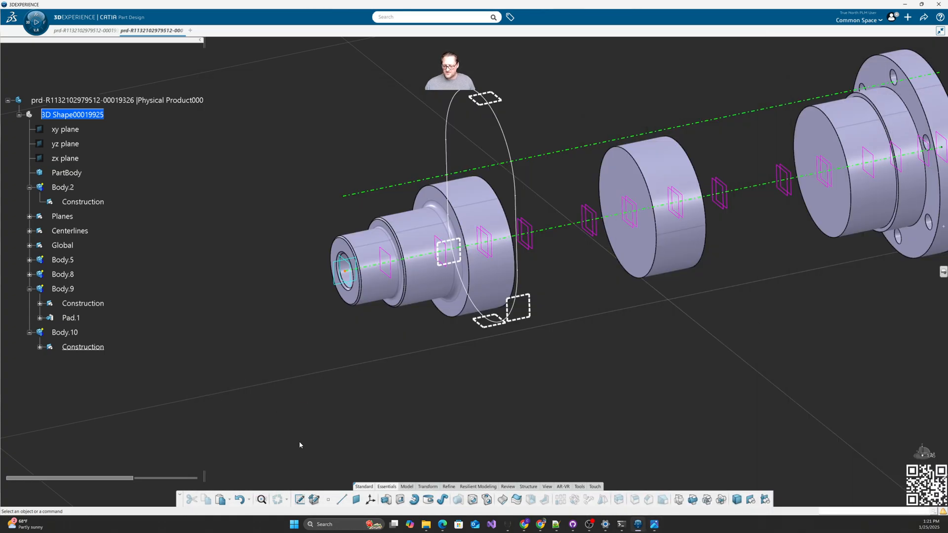
left_click(302, 502)
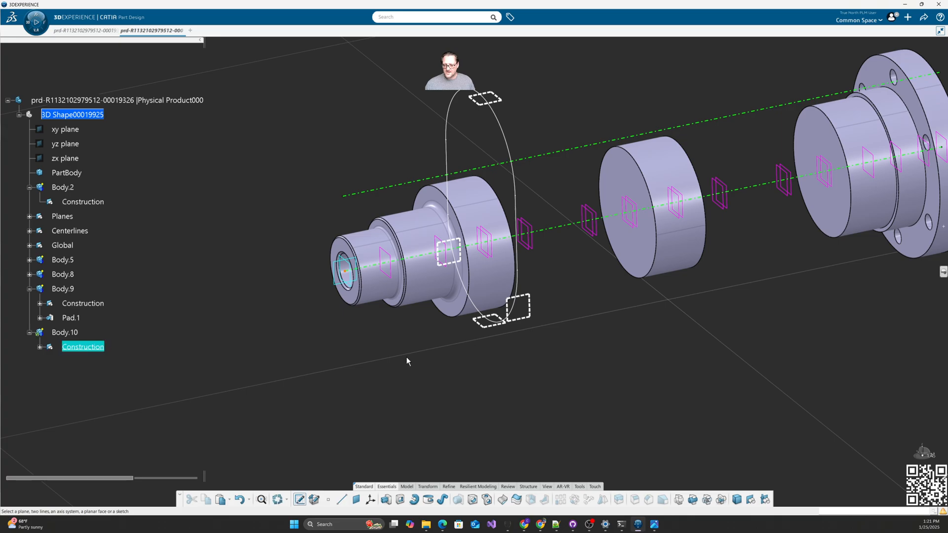
Step: Position the sketch on YPlane, origin projected from the global Origin, parallel to Main_center
left_click(342, 284)
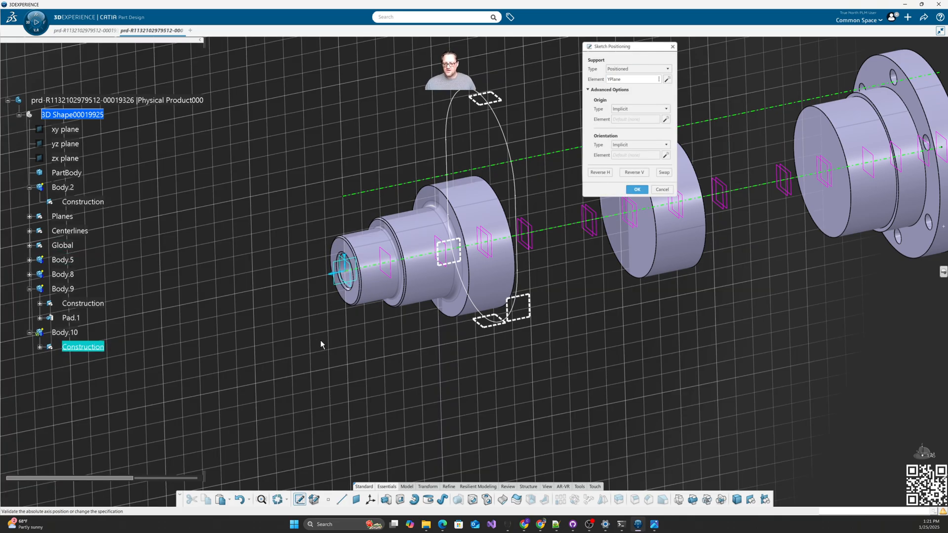
left_click(640, 108)
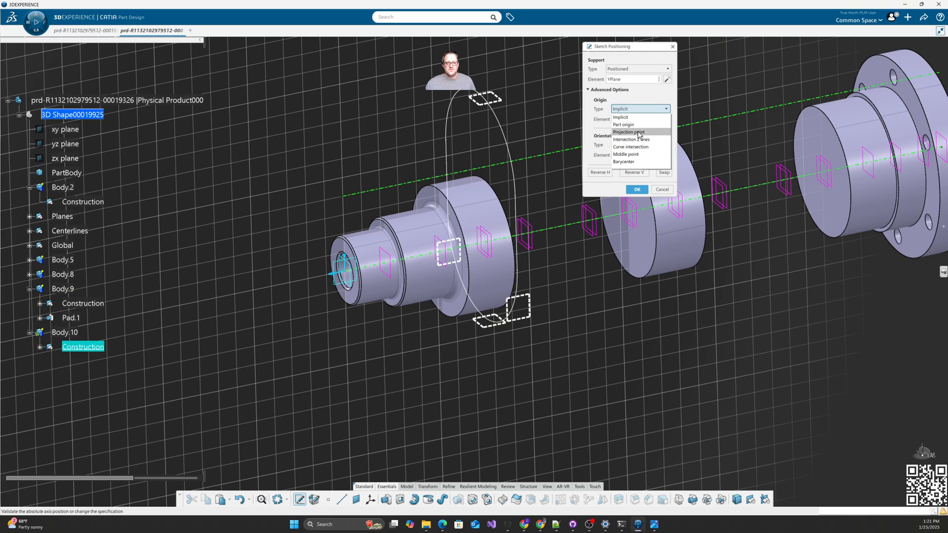
left_click(629, 132)
left_click(40, 304)
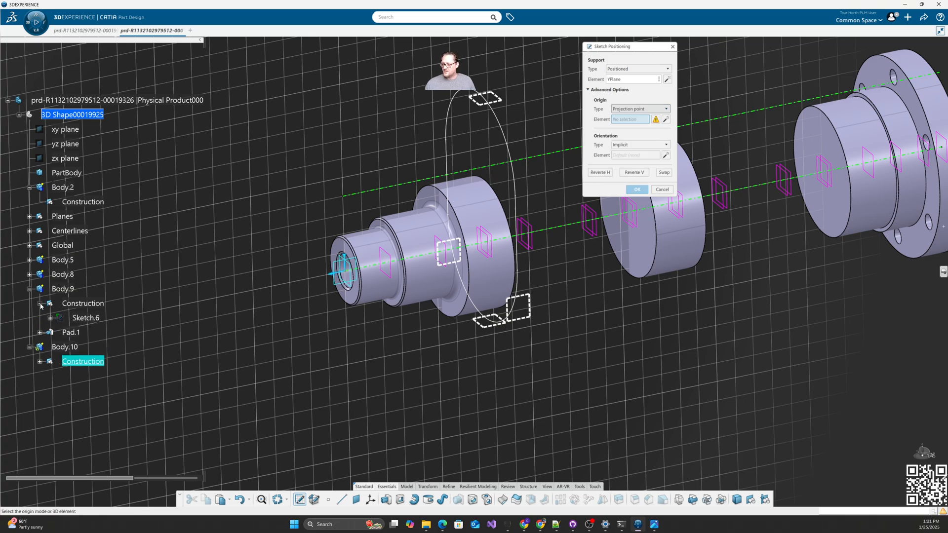
left_click(29, 246)
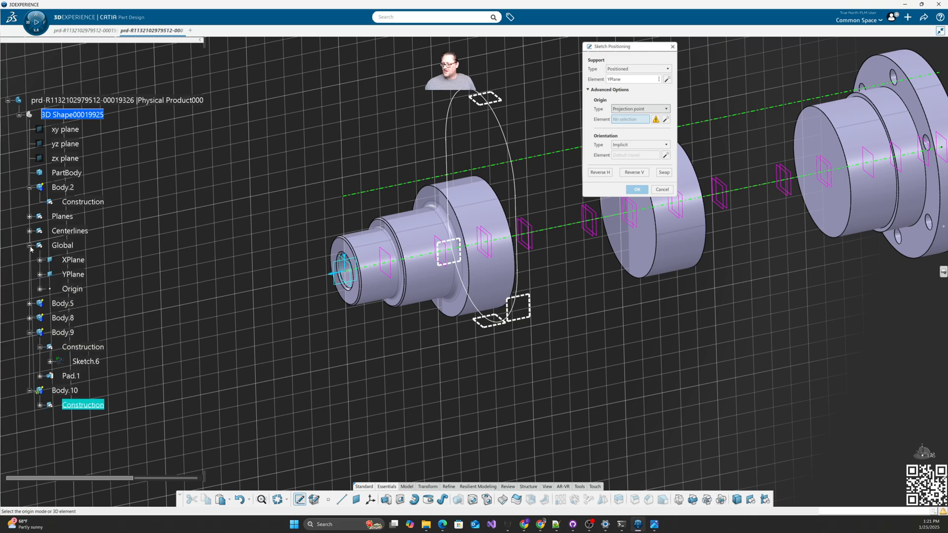
left_click(72, 289)
left_click(640, 145)
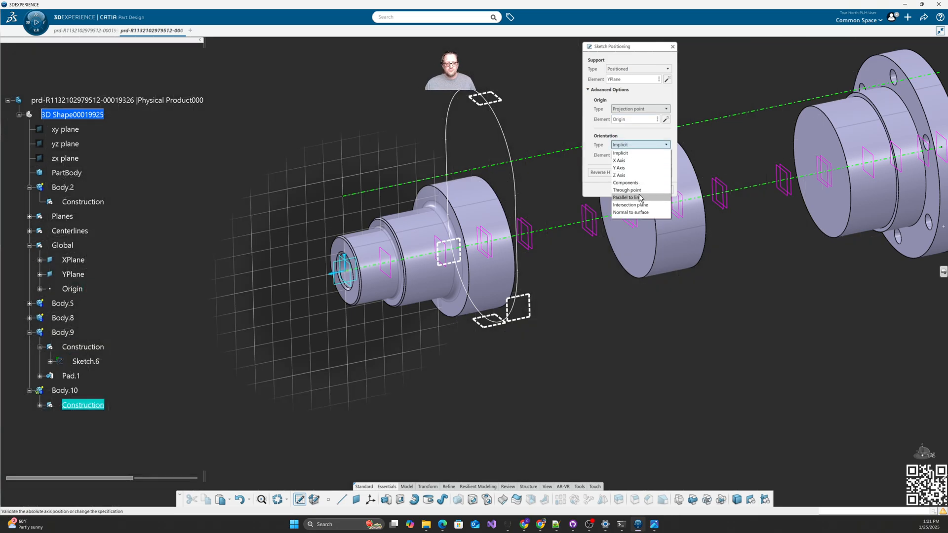
left_click(637, 192)
left_click(560, 231)
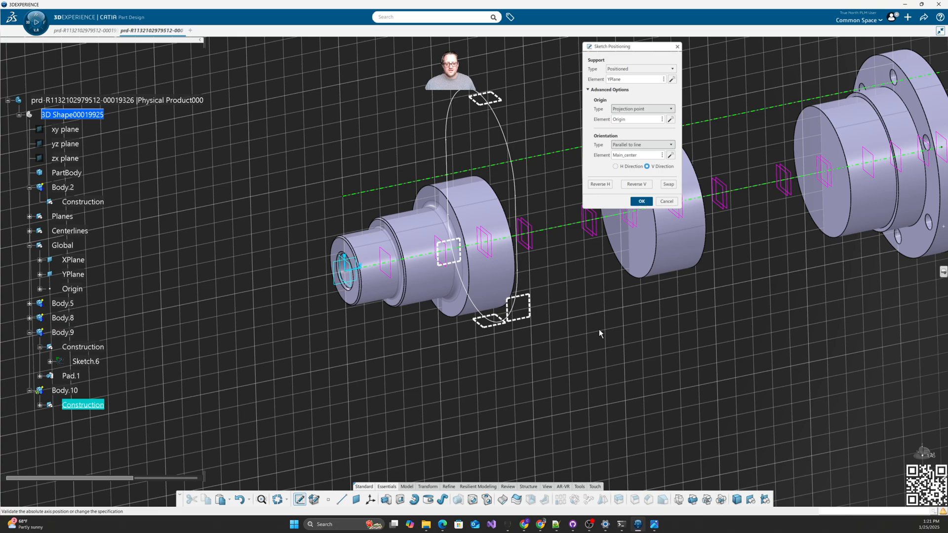
key("Return")
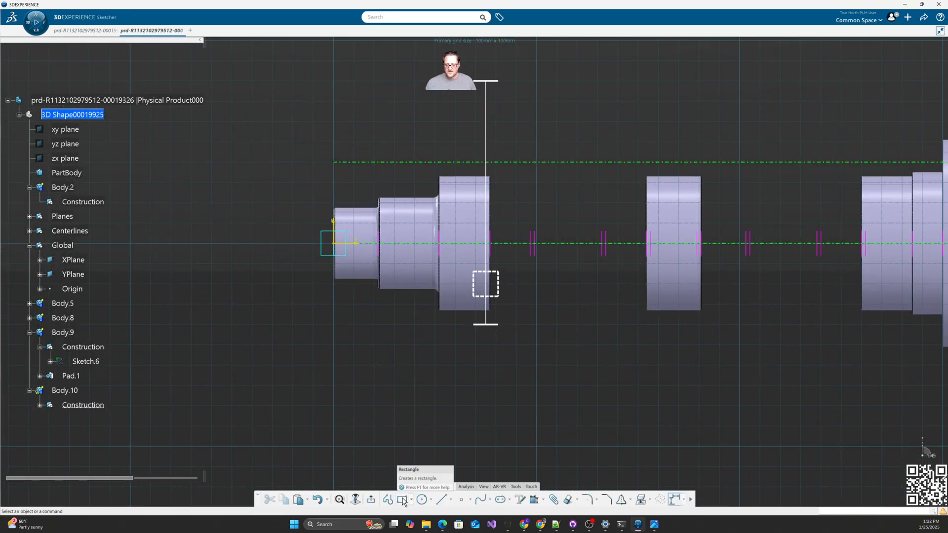
Step: Draw a rectangle and make its bottom and top edges coincide with the output planes
left_click(402, 499)
left_click(519, 313)
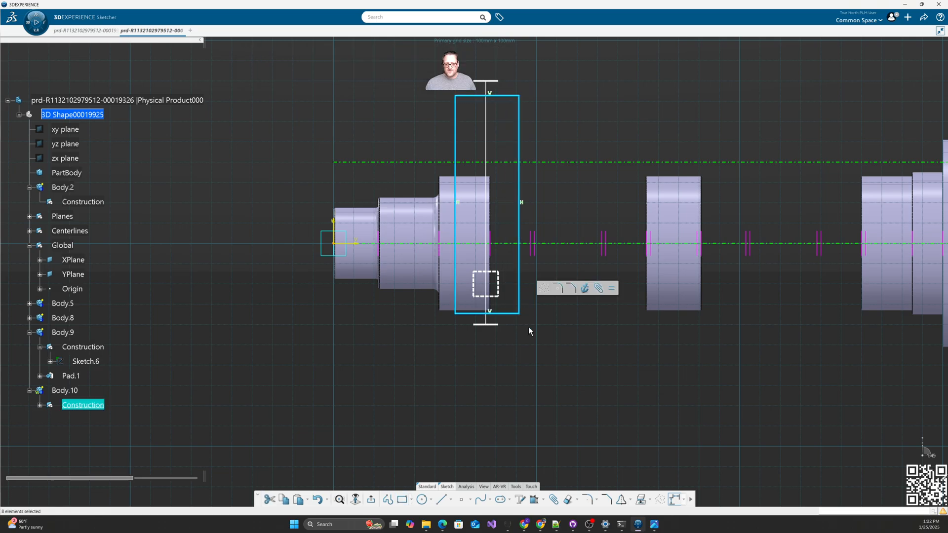
left_click(535, 500)
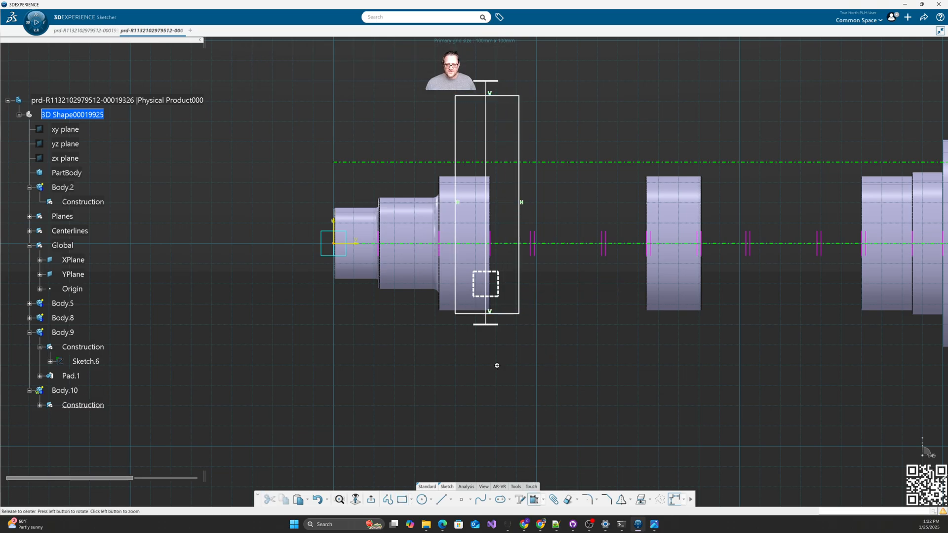
middle_click_drag(497, 364, 565, 398)
left_click(499, 320)
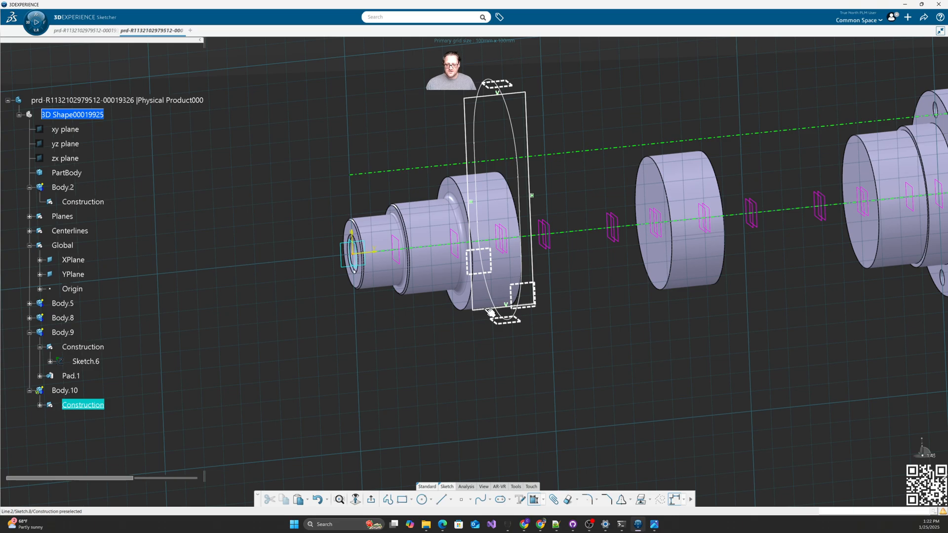
left_click(488, 310)
right_click(475, 340)
left_click(496, 403)
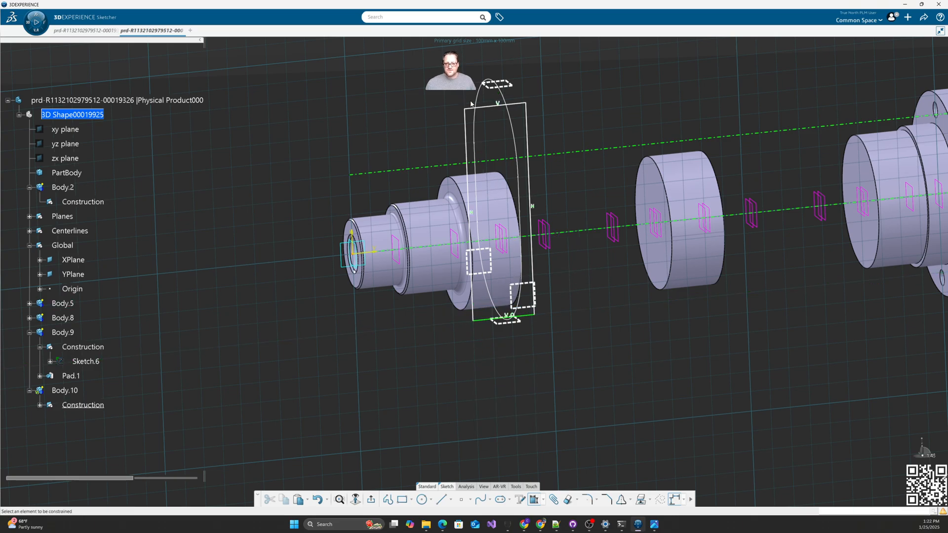
left_click(496, 103)
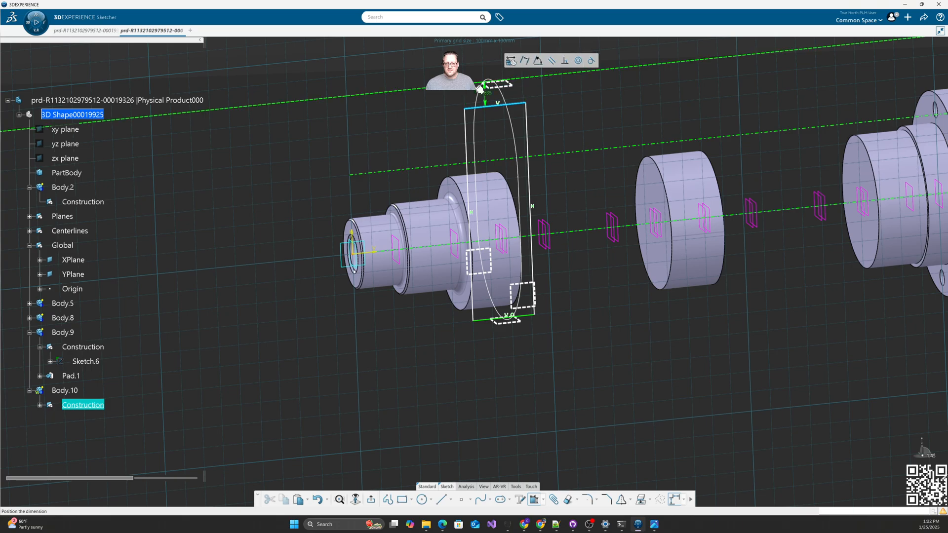
right_click(493, 88)
left_click(462, 144)
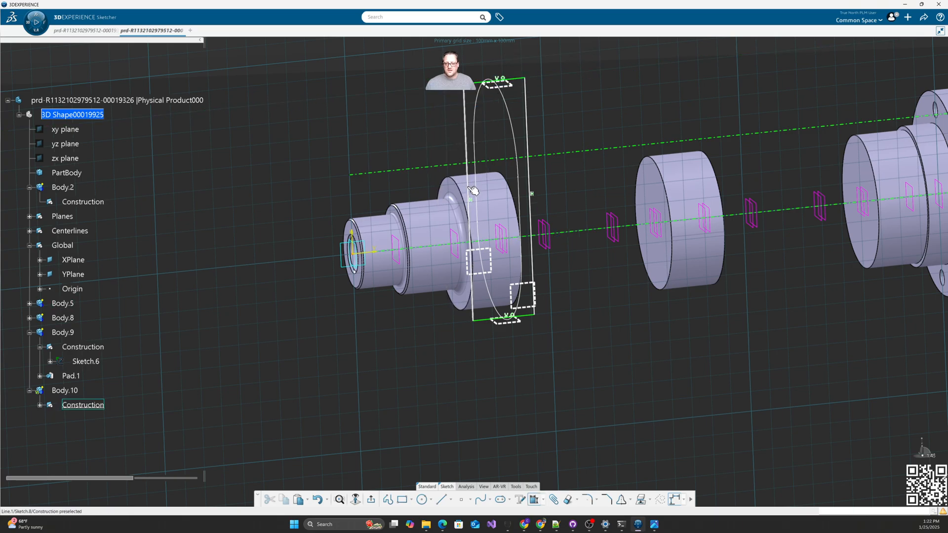
Step: Make the rectangle's left and right edges coincide with the vertical reference lines
left_click(465, 207)
mouse_move(471, 277)
middle_mouse_down()
mouse_move(478, 341)
mouse_move(464, 342)
middle_mouse_up()
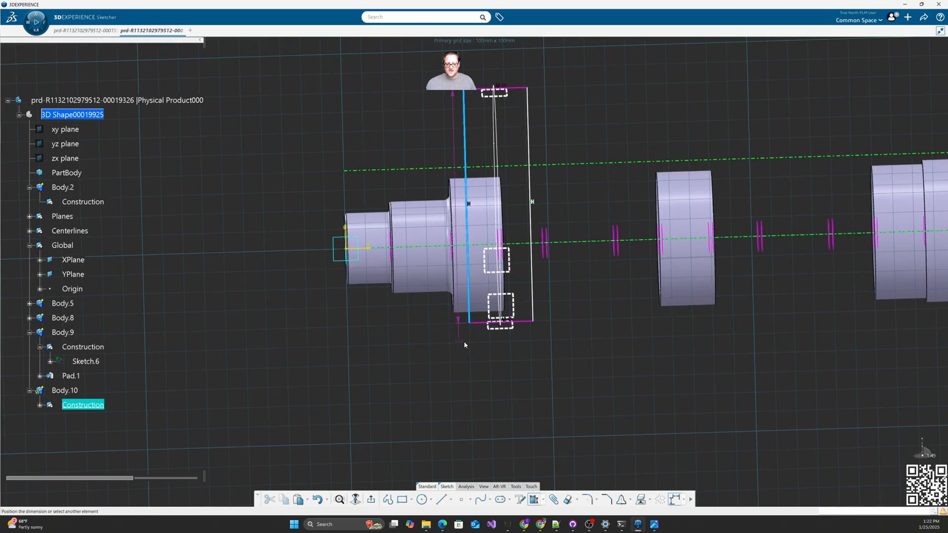
left_click(505, 247)
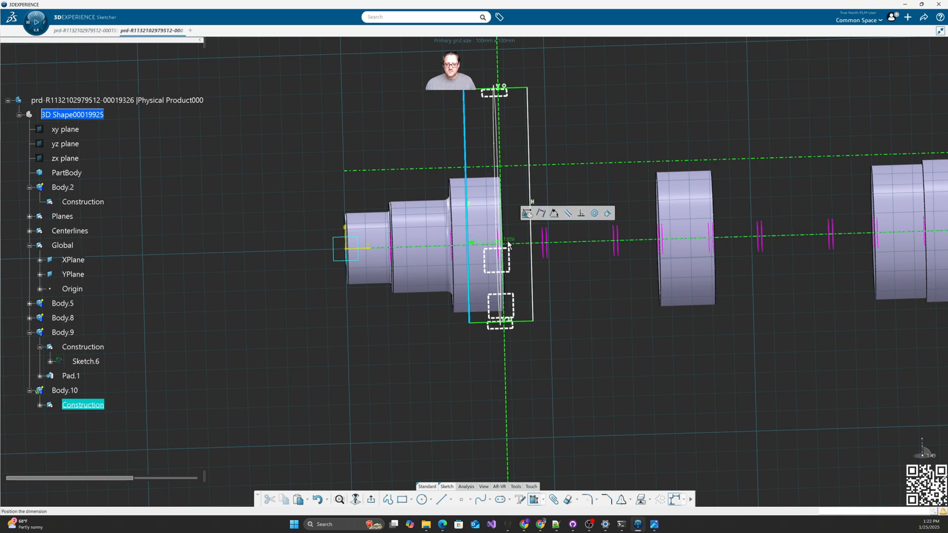
right_click(508, 243)
left_click(527, 306)
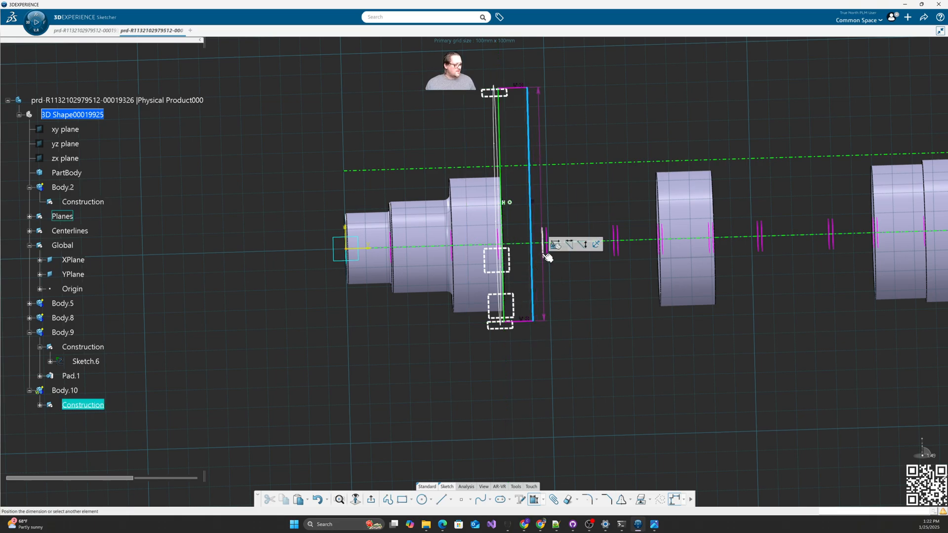
left_click(543, 256)
right_click(545, 283)
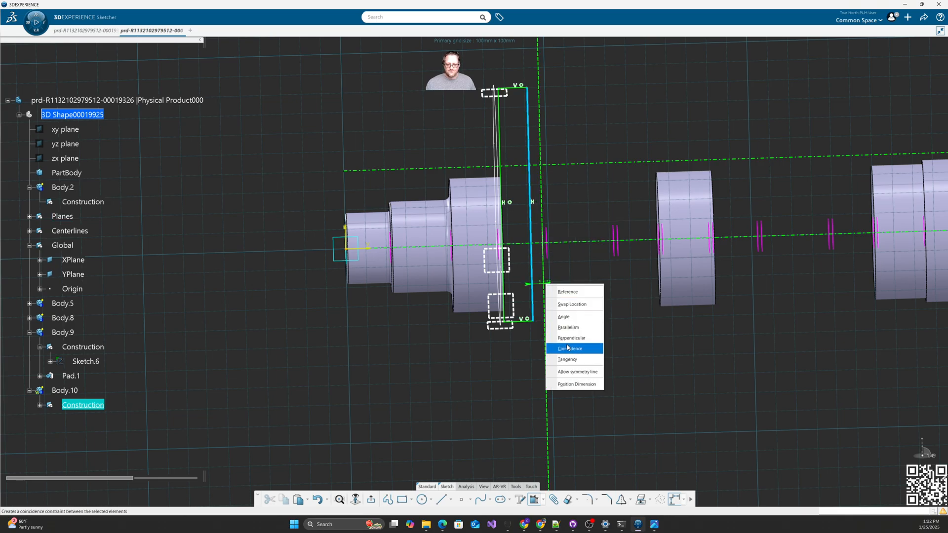
left_click(567, 347)
middle_click_drag(515, 367, 541, 387)
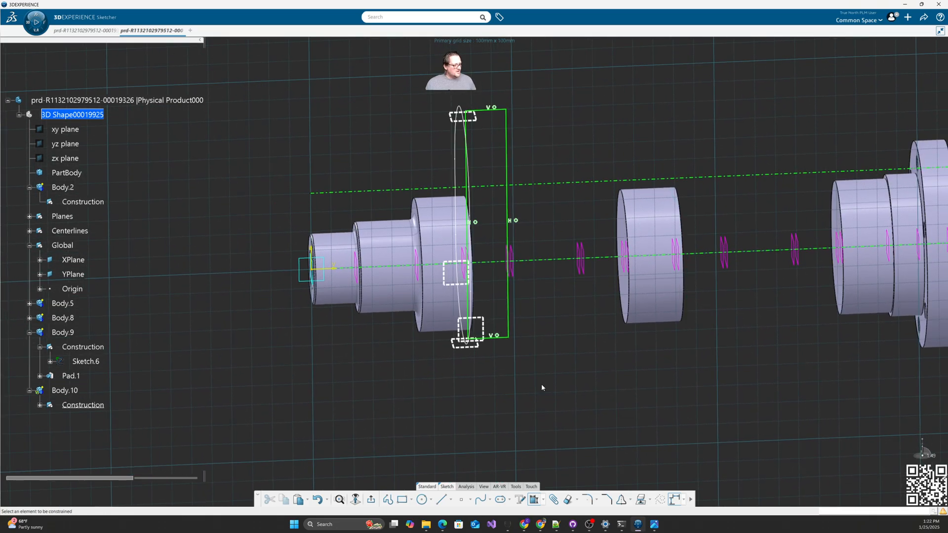
Step: Add a horizontal line across the rectangle 25 mm below the top edge
left_click(441, 500)
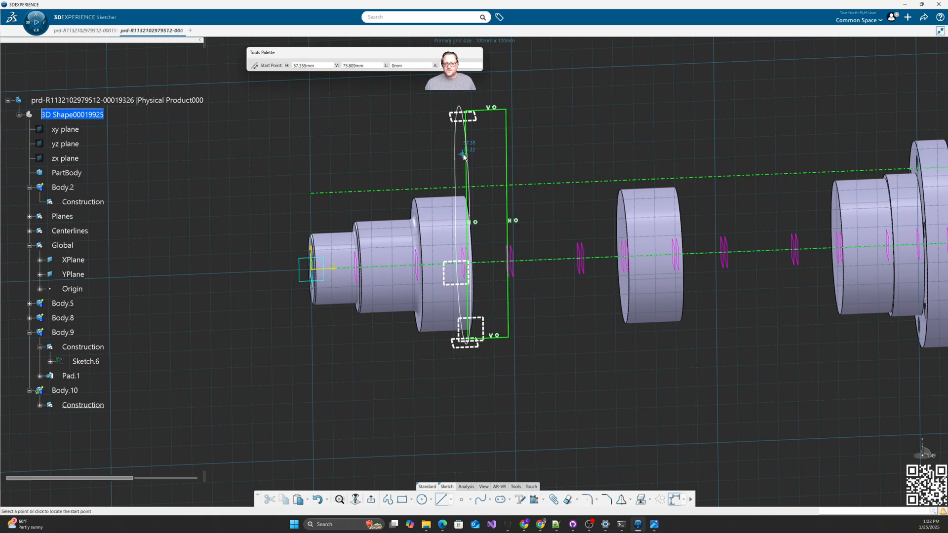
left_click(467, 154)
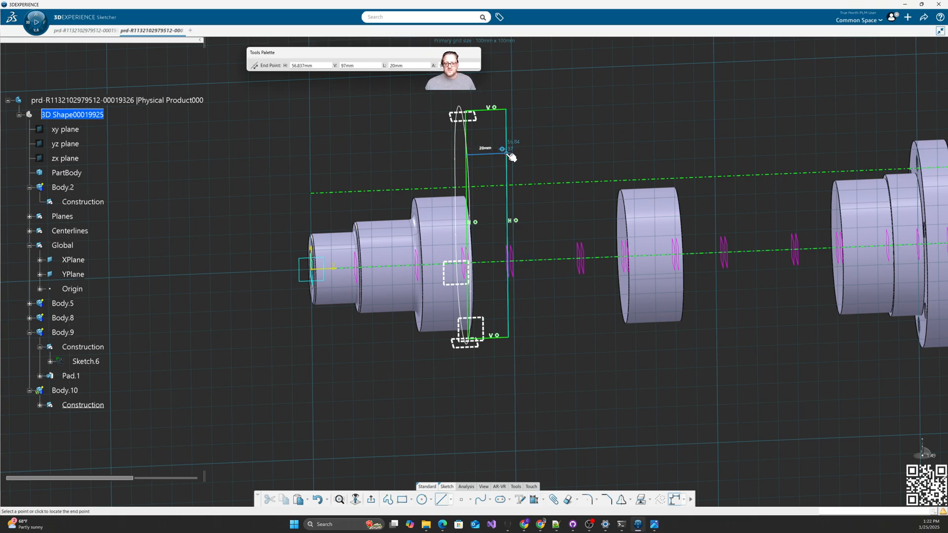
left_click(510, 152)
left_click(585, 128)
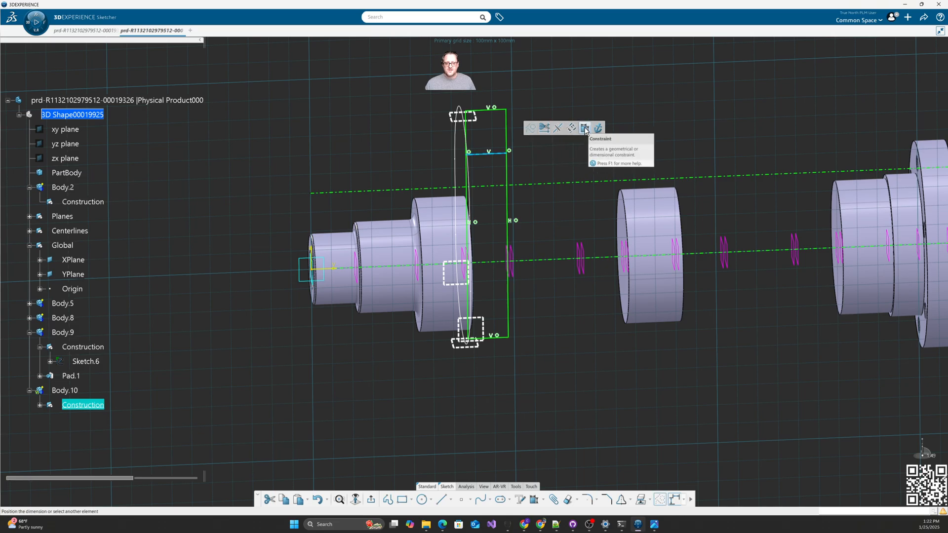
left_click(494, 110)
left_click(541, 137)
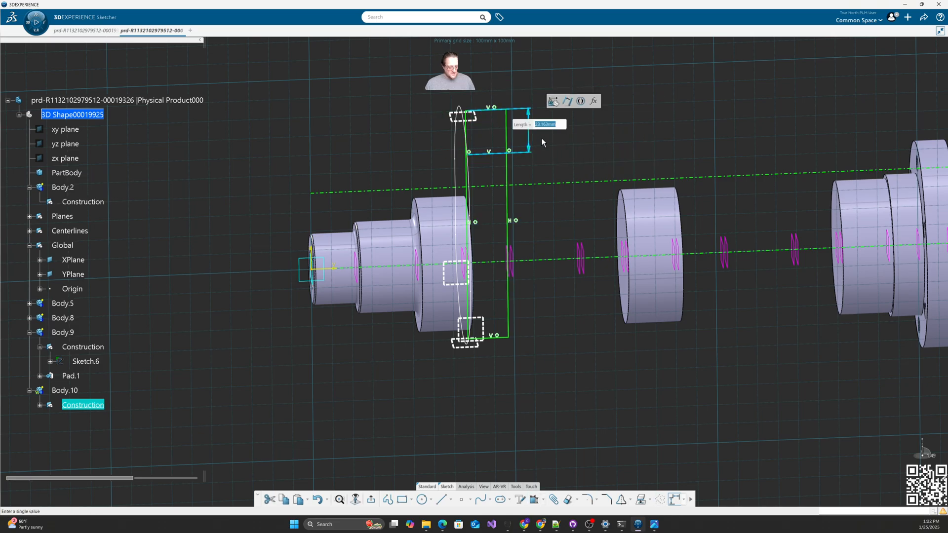
type("25")
key("Return")
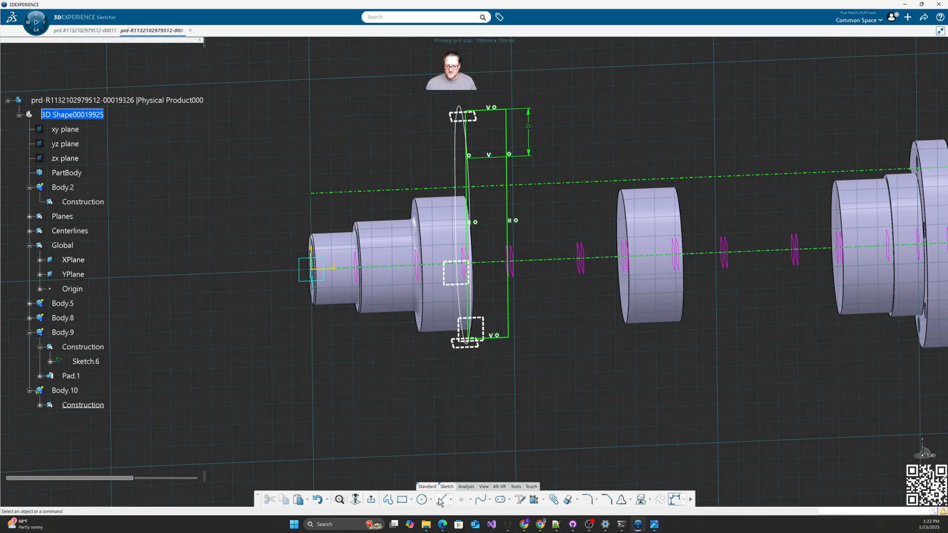
Step: Add a second horizontal line 25 mm above the bottom edge
left_click(440, 500)
left_click(470, 299)
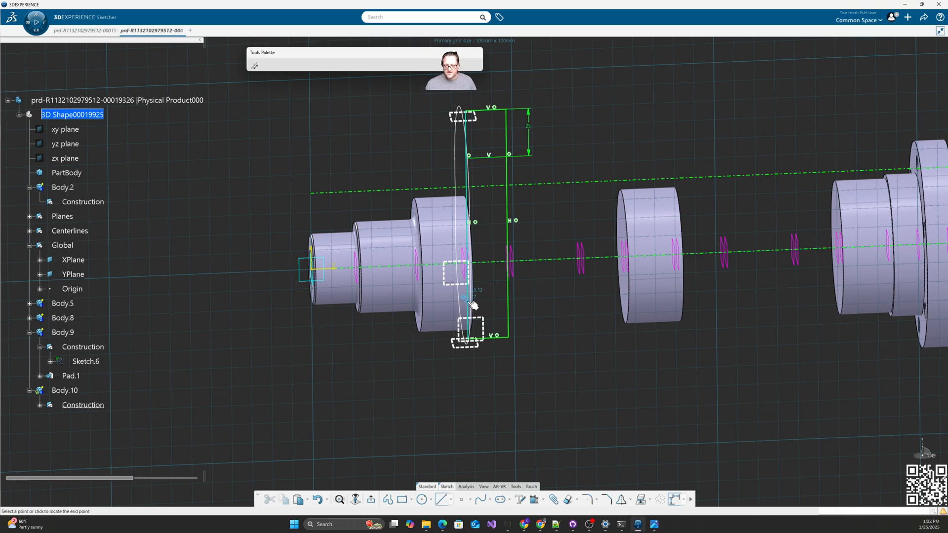
left_click(511, 298)
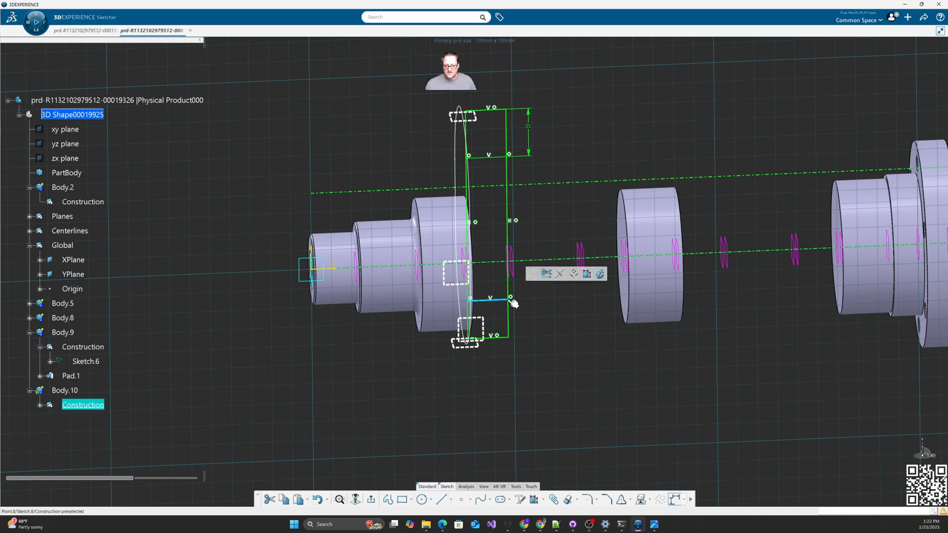
left_click(586, 274)
left_click(499, 340)
left_click(523, 328)
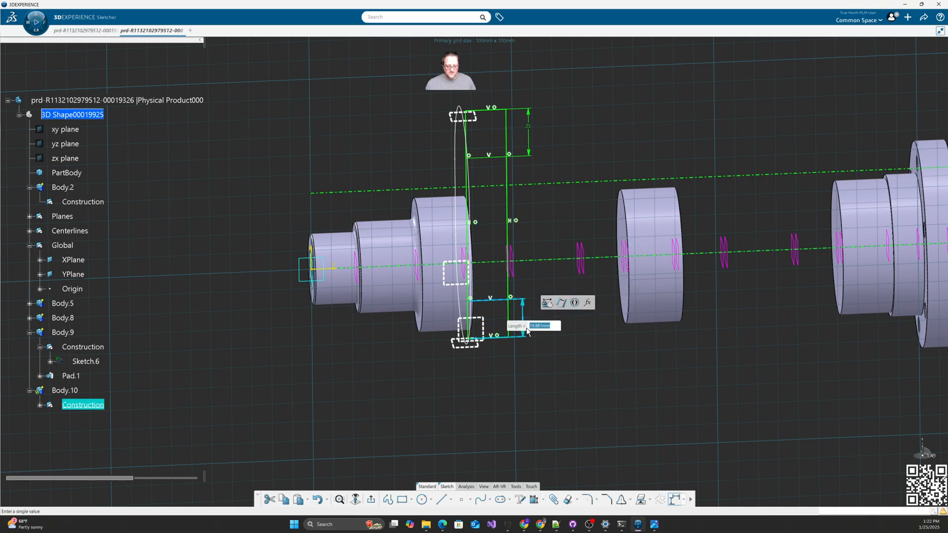
type("25")
key("Return")
left_click(554, 387)
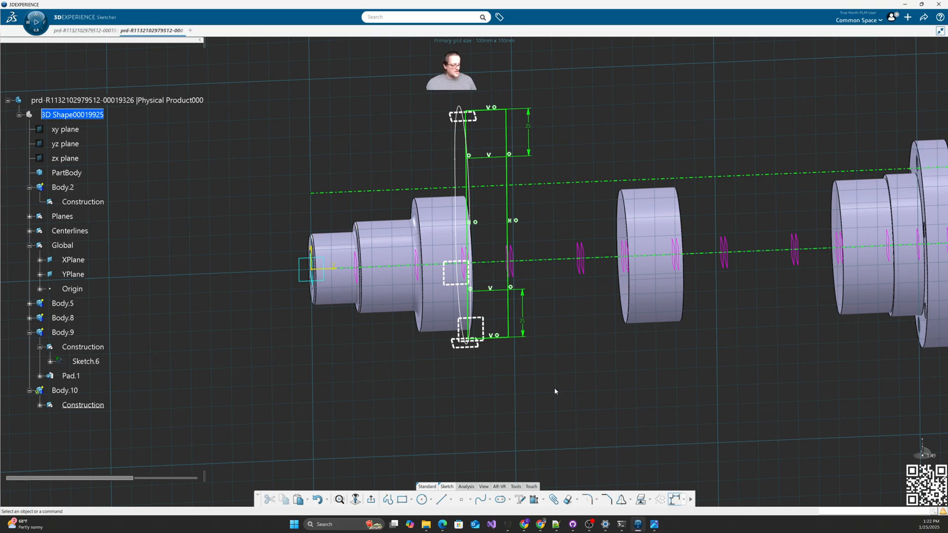
Step: Add a vertical line from top to bottom, 5 mm from the neighbouring edge
left_click(441, 499)
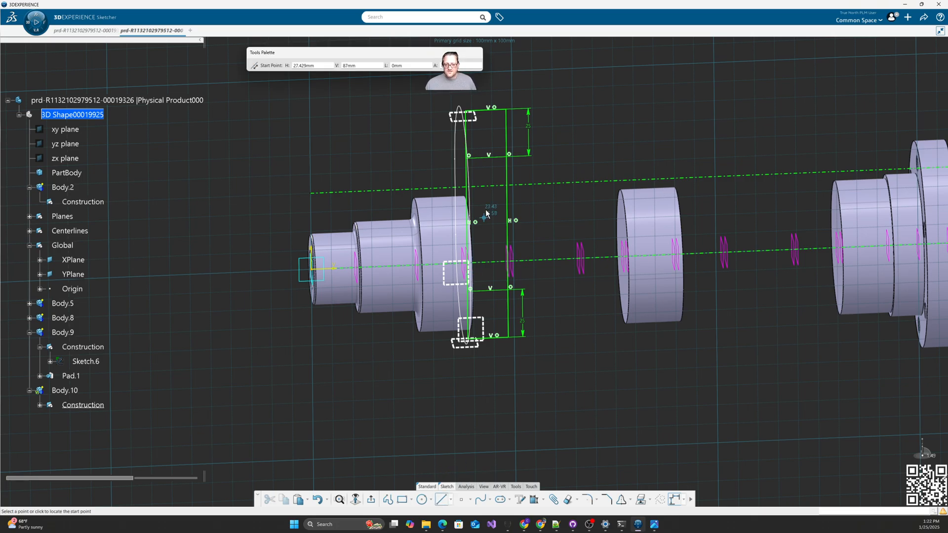
left_click(500, 111)
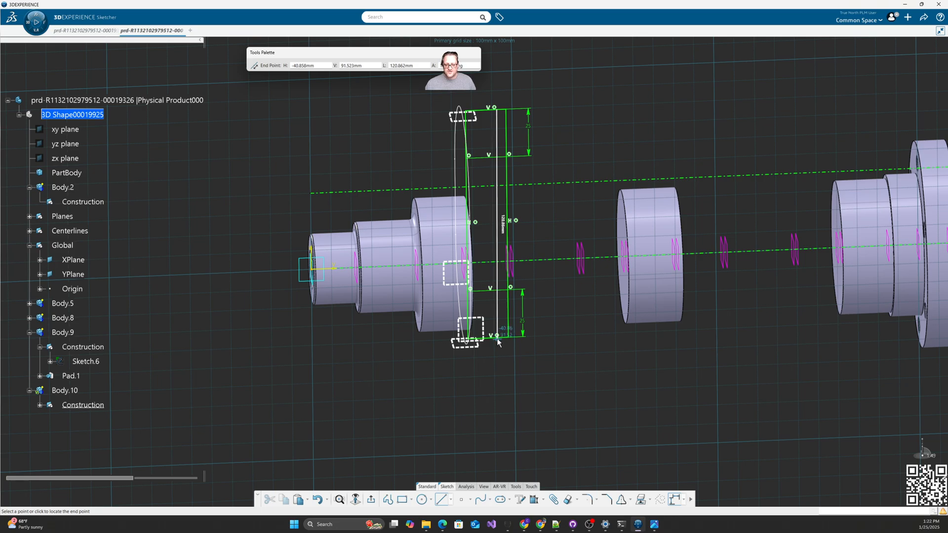
left_click(501, 337)
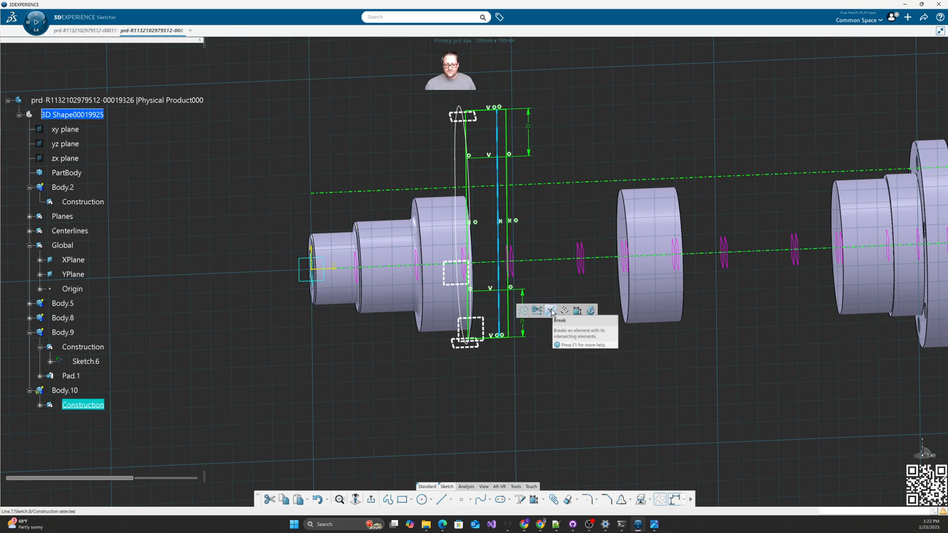
left_click(578, 311)
left_click(508, 266)
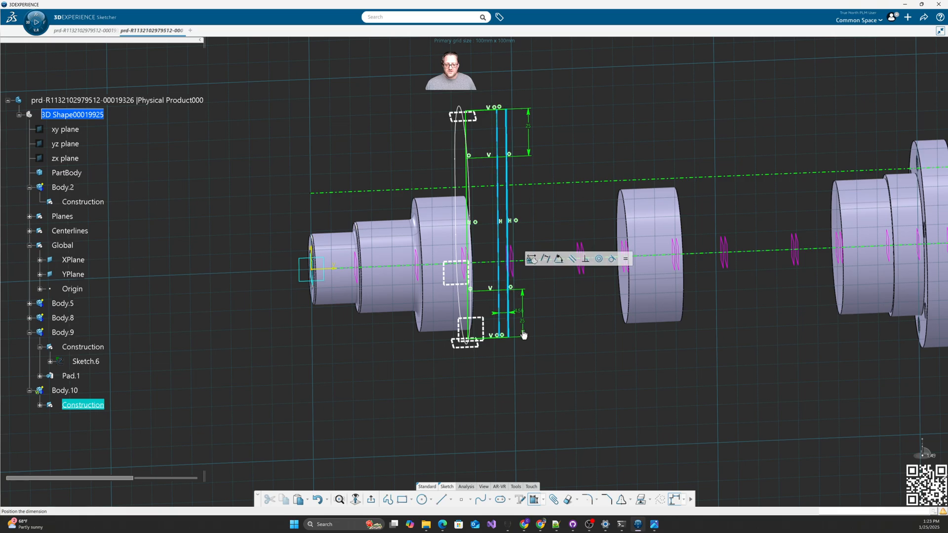
left_click(541, 355)
type("5")
key("Return")
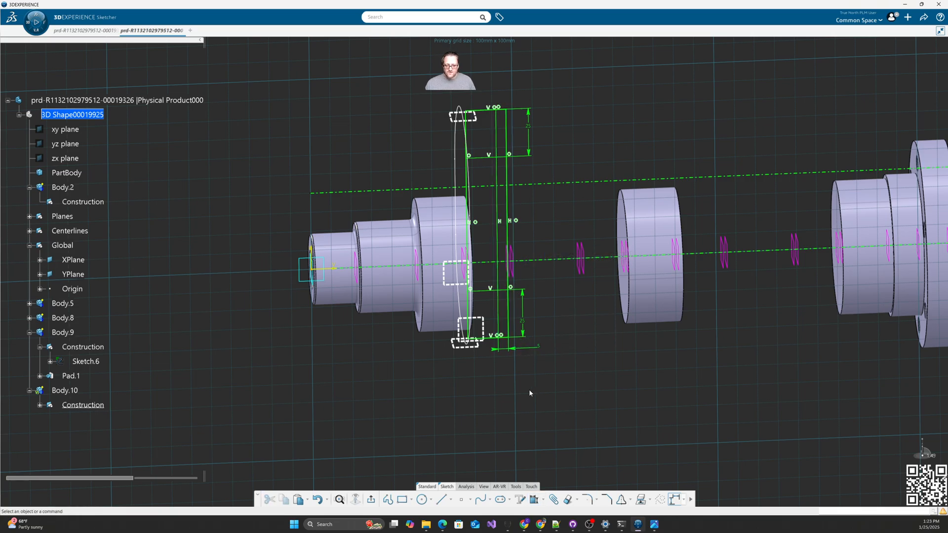
Step: Add another top-to-bottom vertical line offset 5 mm inside the profile
left_click(440, 502)
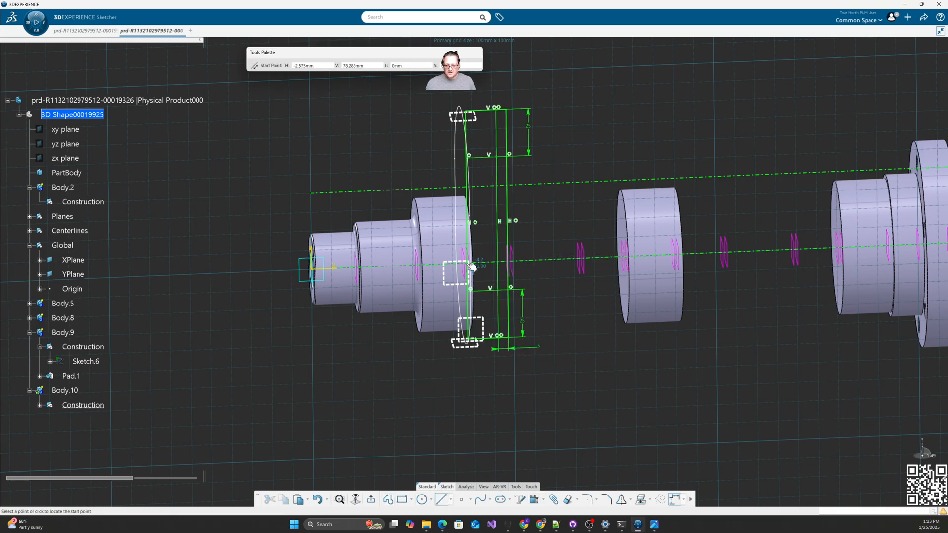
left_click(483, 111)
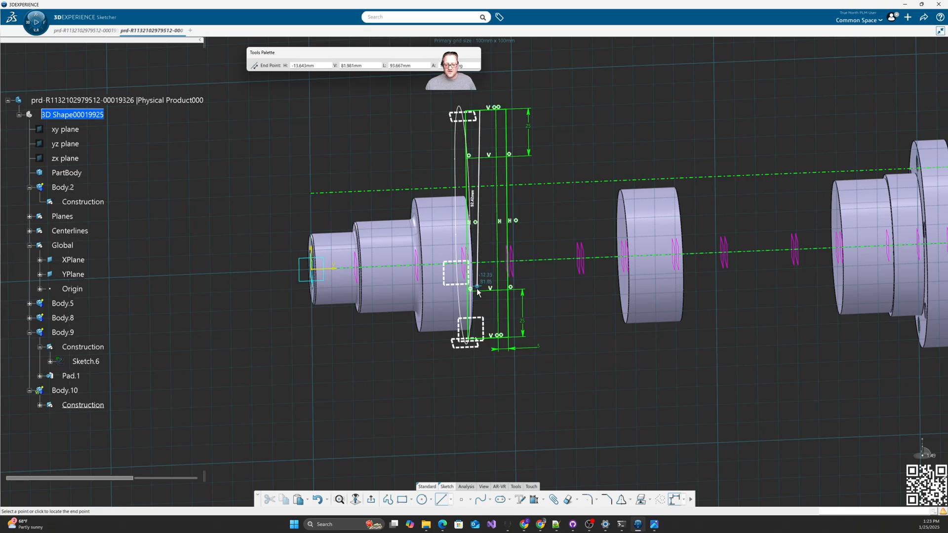
left_click(482, 340)
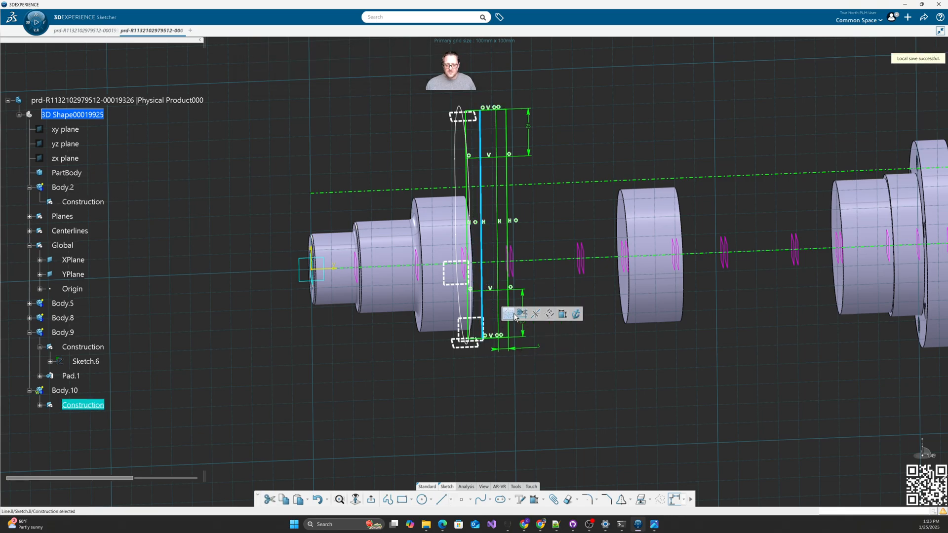
left_click(567, 320)
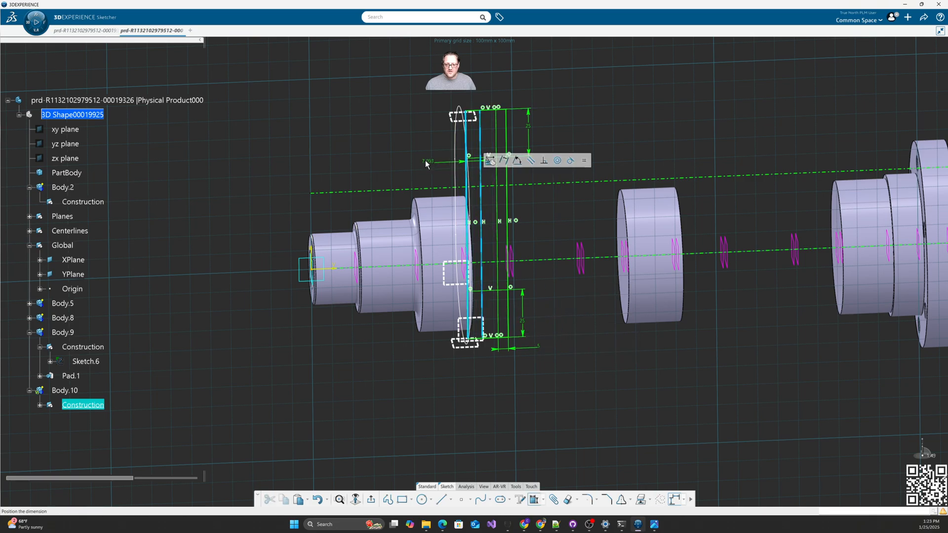
left_click(416, 157)
type("5")
key("Return")
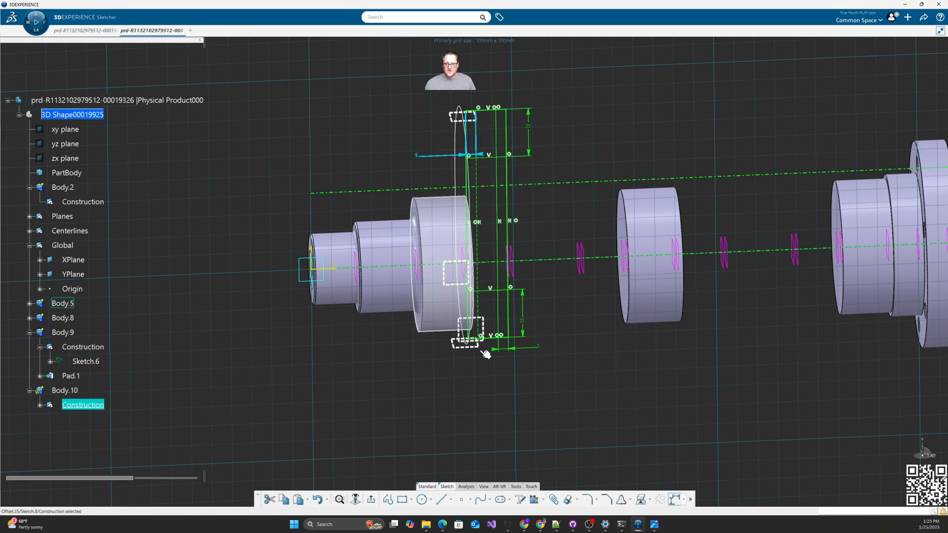
mouse_move(545, 393)
middle_mouse_down()
mouse_move(518, 364)
mouse_move(509, 408)
middle_mouse_up()
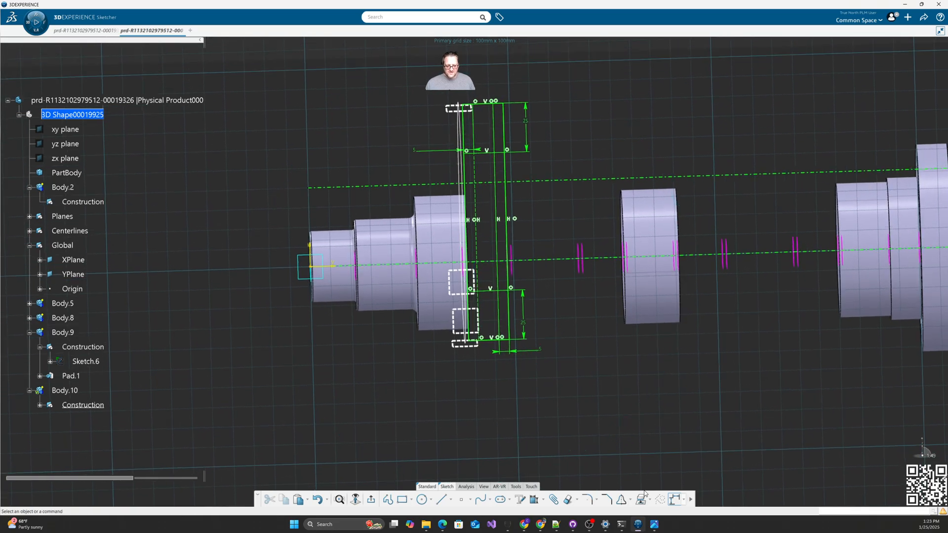
left_click(484, 487)
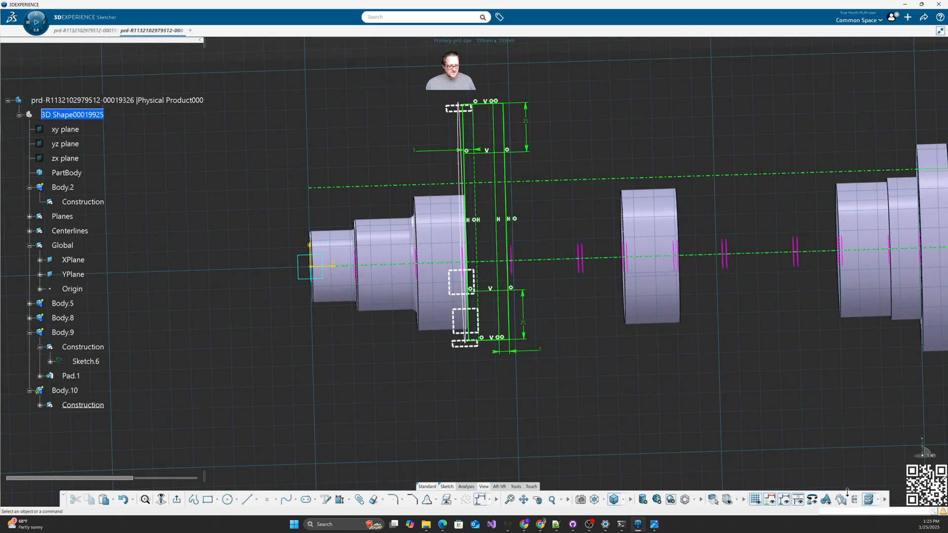
left_click(878, 502)
Step: Hide the solid shaft and bring the crank-web sketch face-on, undoing a misplaced first diagonal
left_click(882, 487)
mouse_move(511, 407)
middle_mouse_down()
mouse_move(500, 403)
mouse_move(488, 366)
mouse_move(523, 364)
mouse_move(534, 386)
mouse_move(552, 383)
middle_mouse_up()
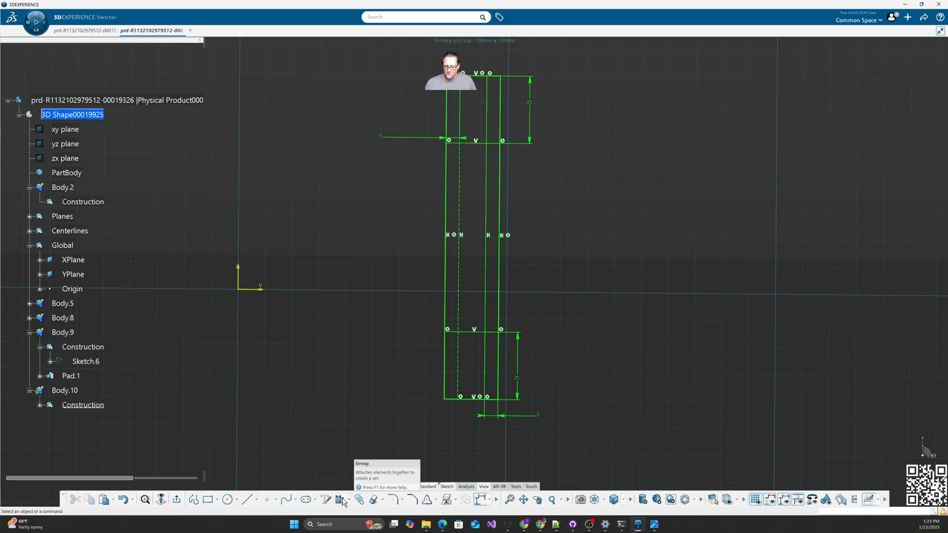
left_click(246, 499)
left_click(460, 397)
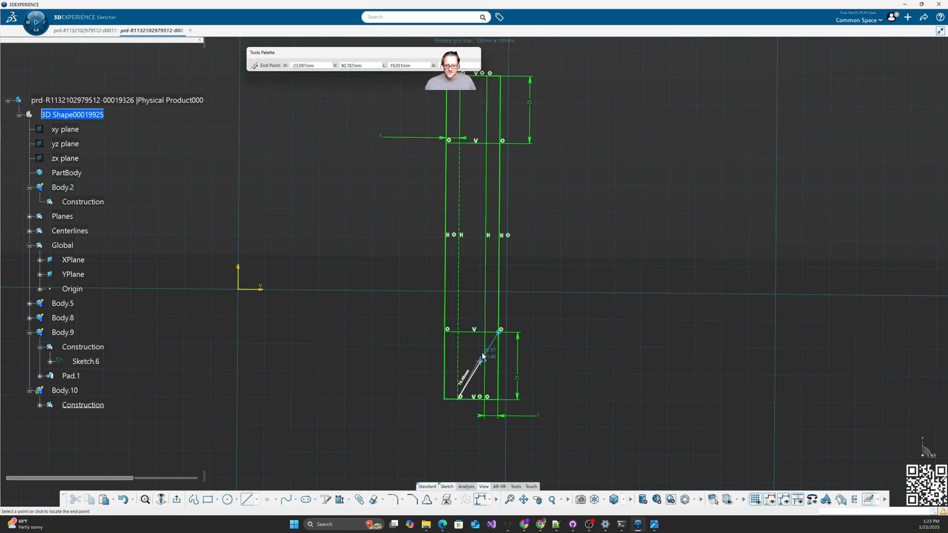
left_click(500, 337)
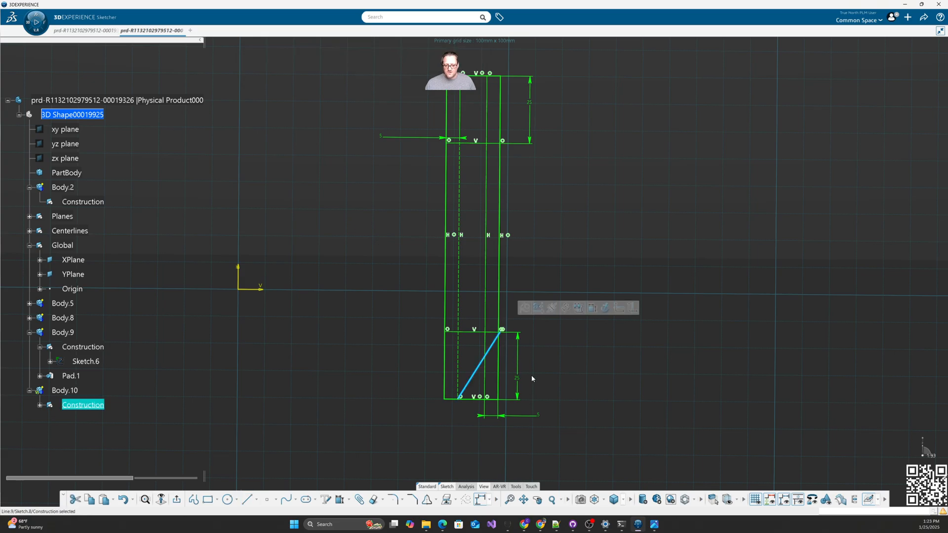
middle_click_drag(565, 393, 596, 304)
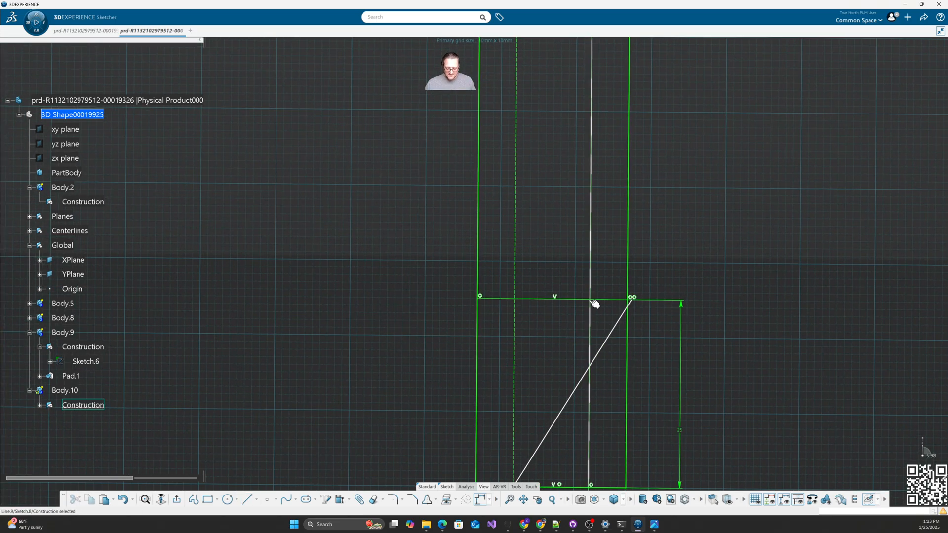
key("ctrl+z")
middle_click_drag(593, 354, 530, 250)
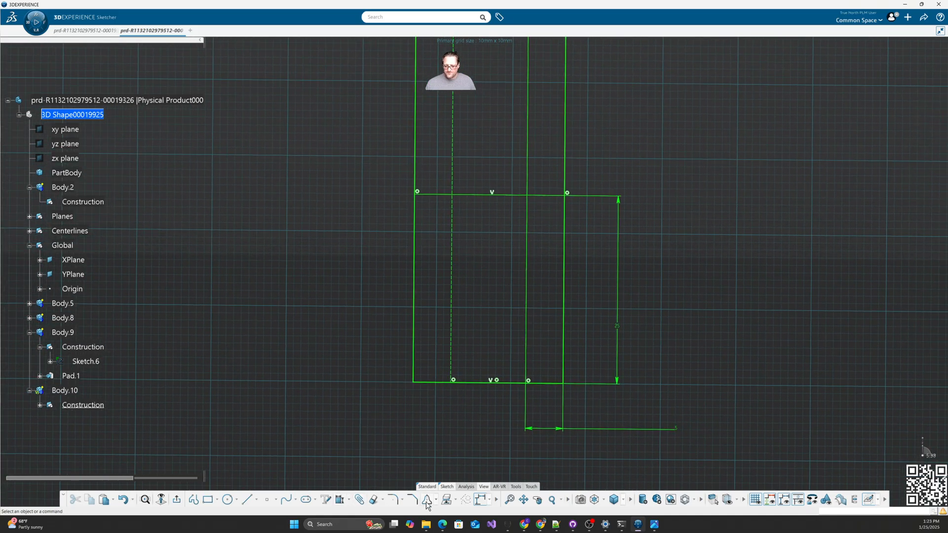
Step: Draw a diagonal chamfer line across the bottom rectangle, from its bottom edge to the top-right corner
left_click(246, 500)
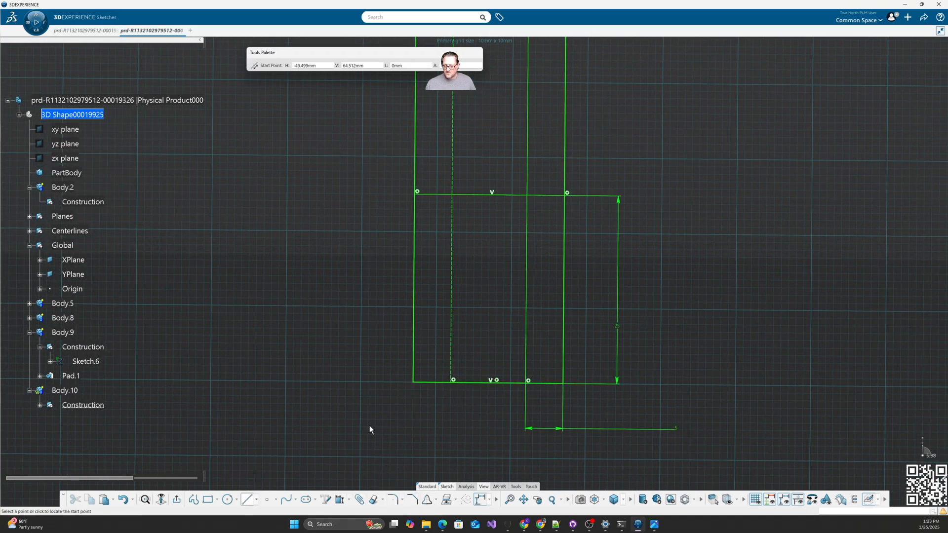
left_click(453, 381)
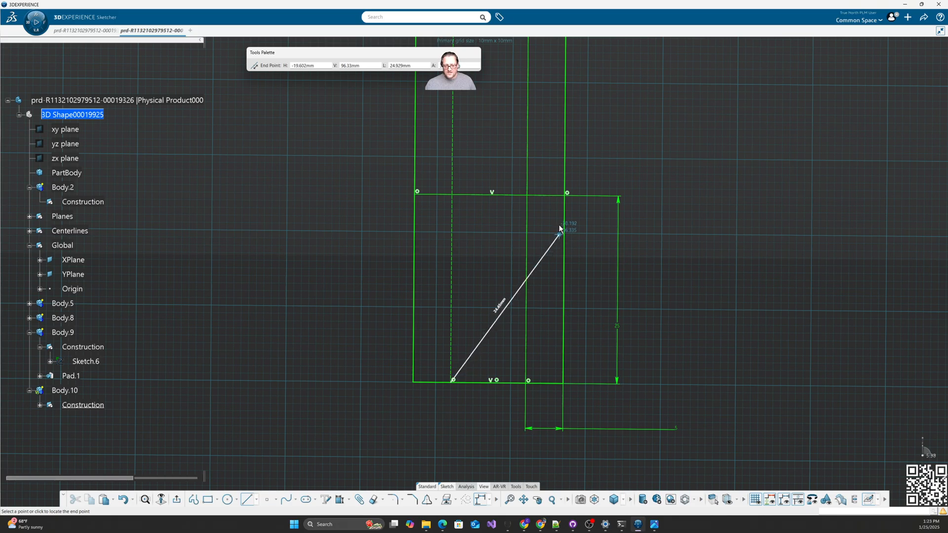
left_click(566, 195)
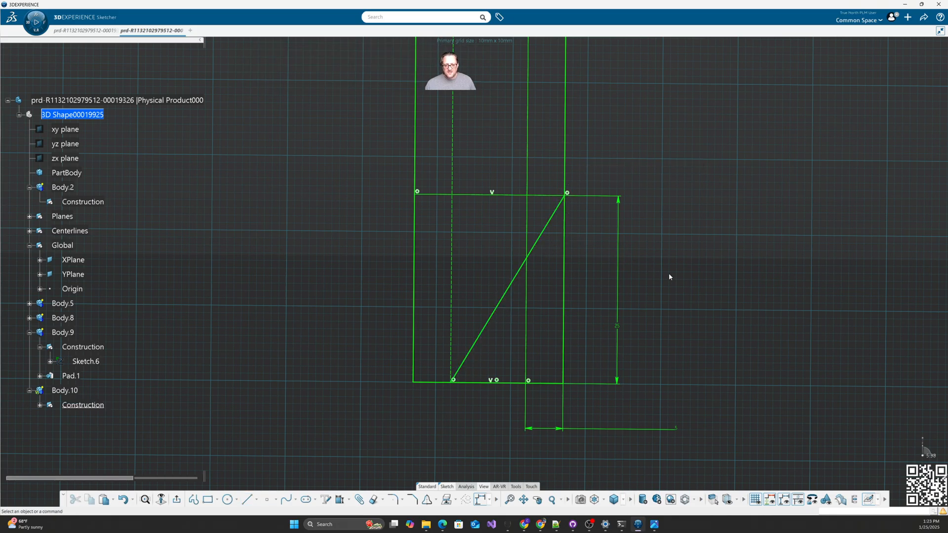
scroll(668, 274, "down", 5)
scroll(627, 339, "down", 3)
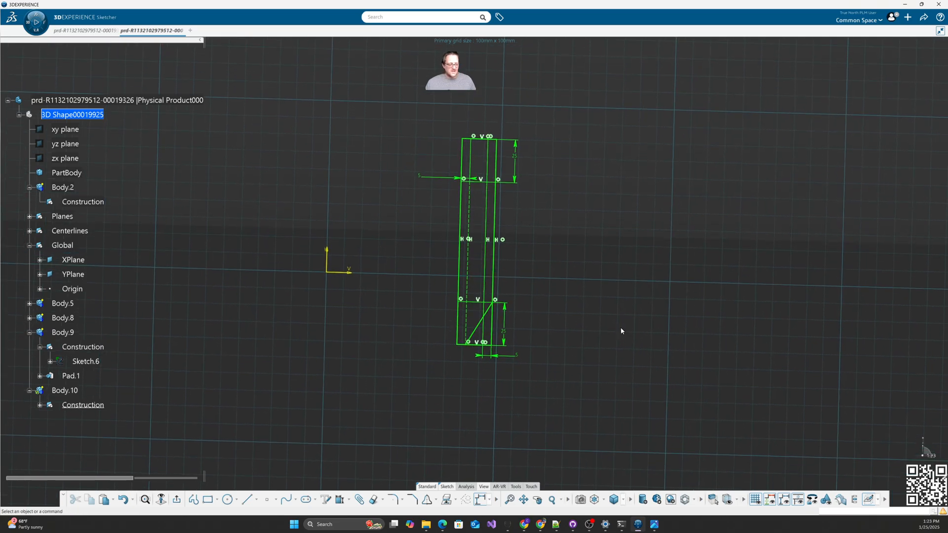
Step: Draw the chamfer line across the top corner rectangle and delete the stray diagonal lines
left_click(246, 499)
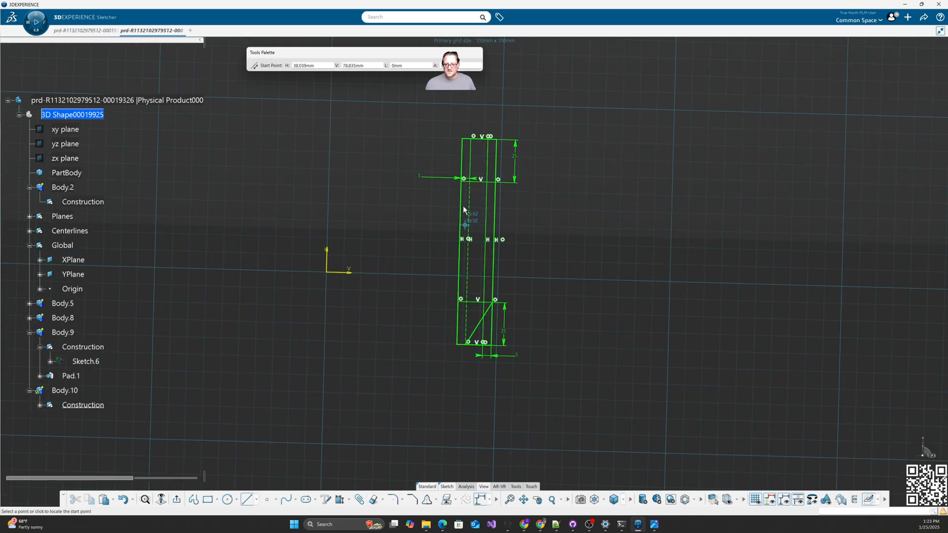
left_click(464, 180)
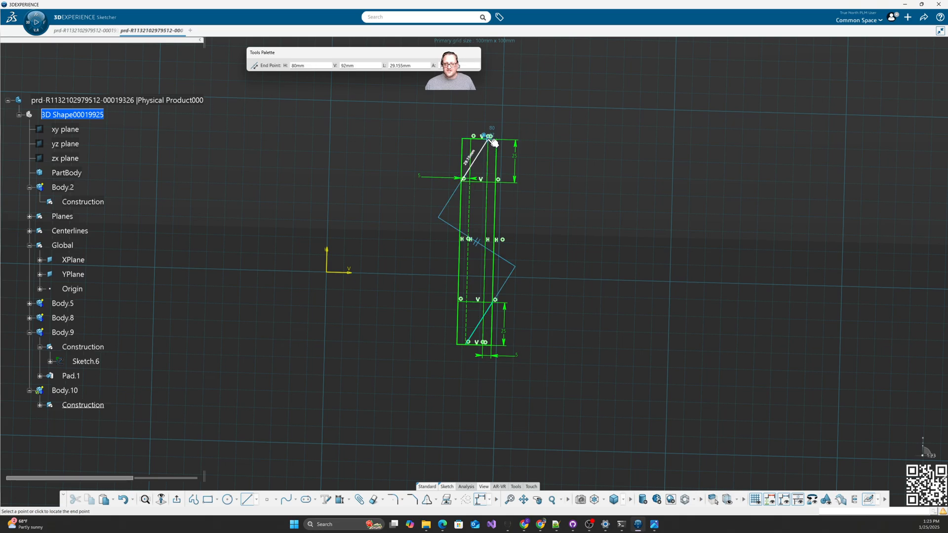
left_click(490, 140)
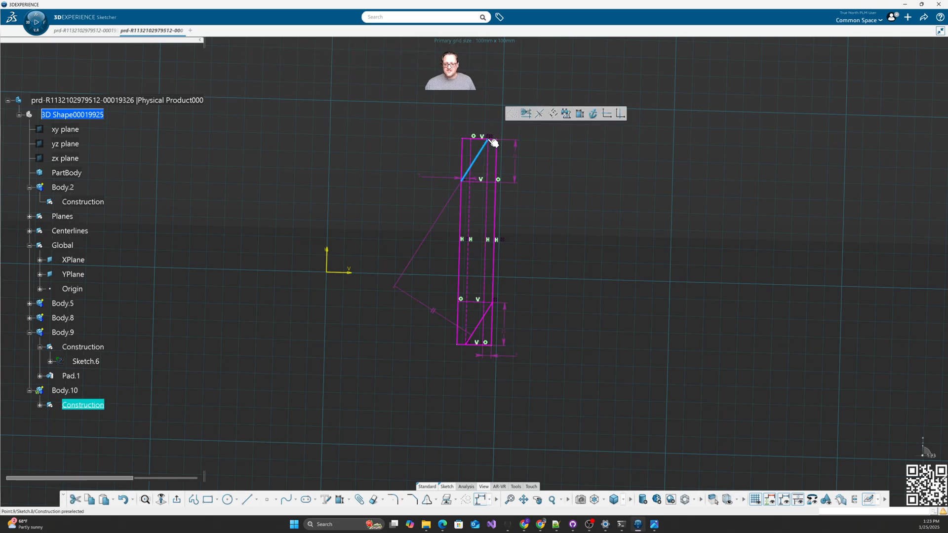
right_click(432, 315)
left_click(452, 413)
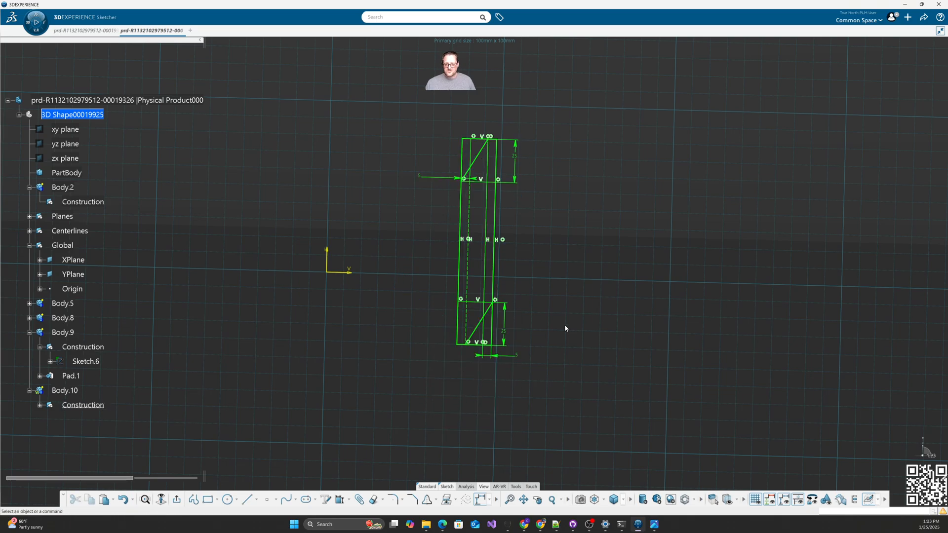
Step: Quick Trim the short top vertical line and the left end of the top horizontal line
left_click(454, 488)
left_click(567, 500)
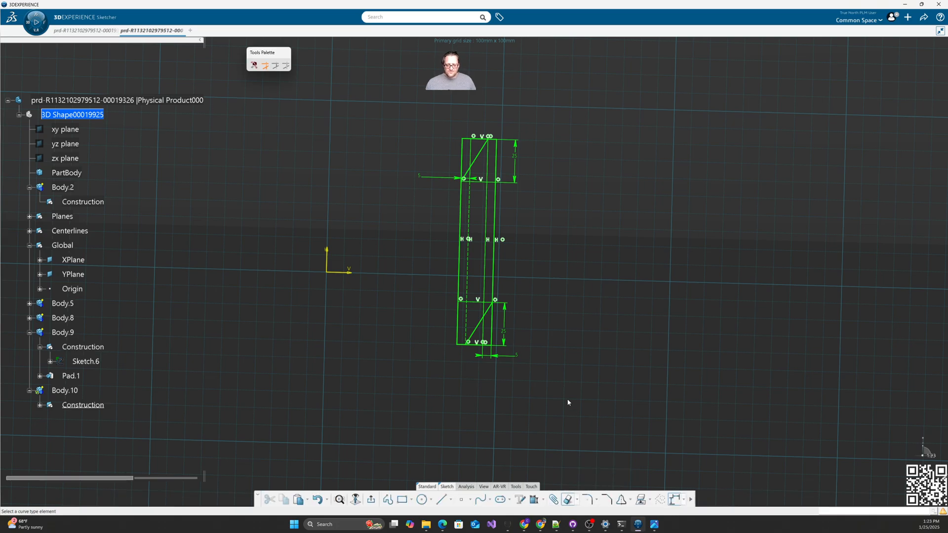
scroll(597, 316, "up", 5)
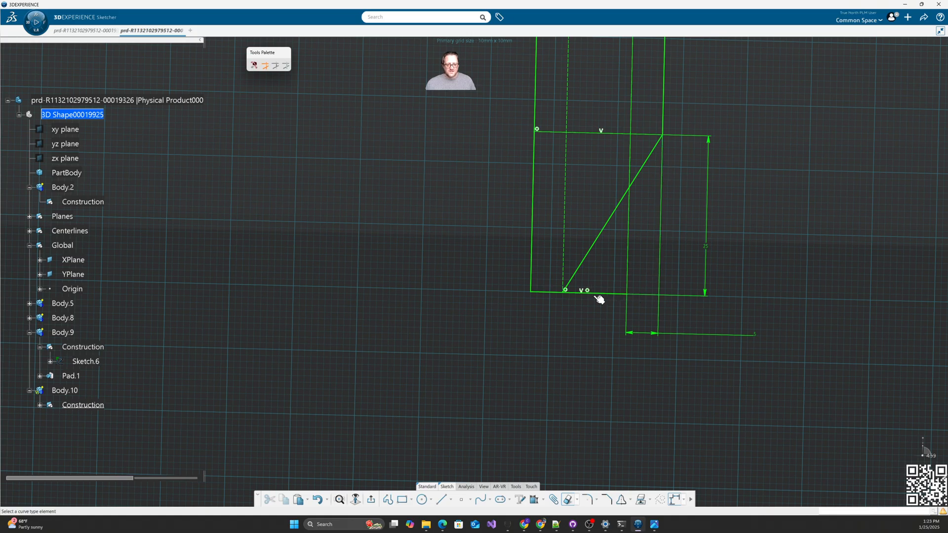
scroll(743, 203, "down", 5)
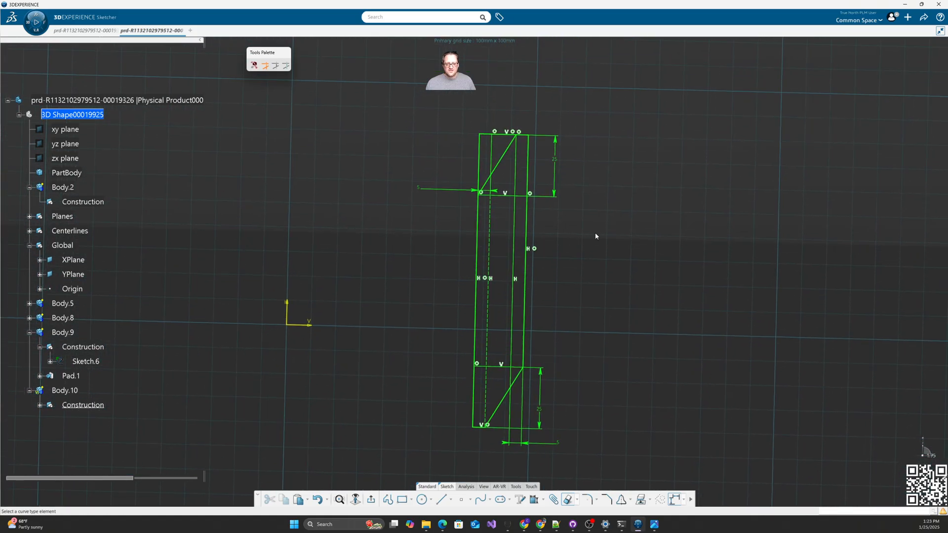
left_click(483, 168)
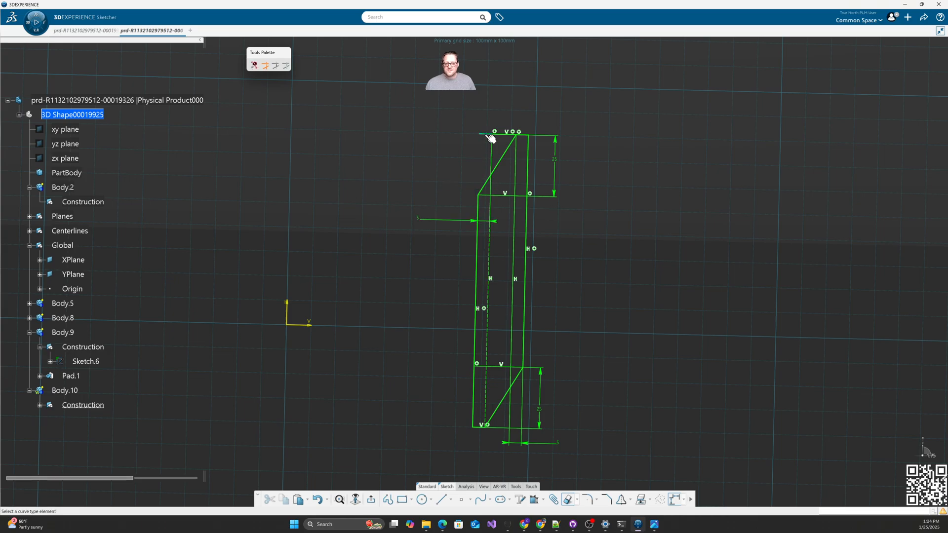
left_click(488, 135)
left_click(502, 135)
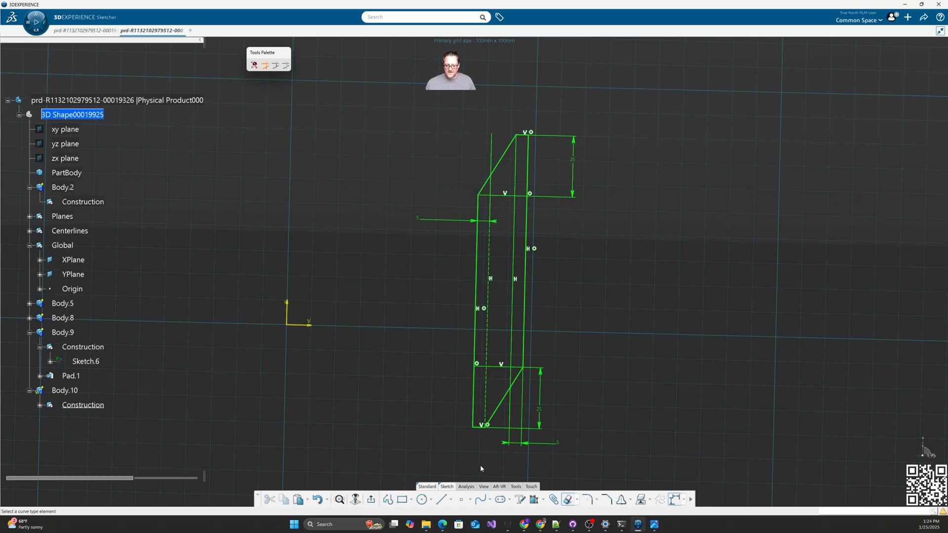
Step: Confirm the six-curve profile is closed with Sketch Analysis, then exit to 3D and rotate the view
mouse_move(470, 489)
left_click(674, 500)
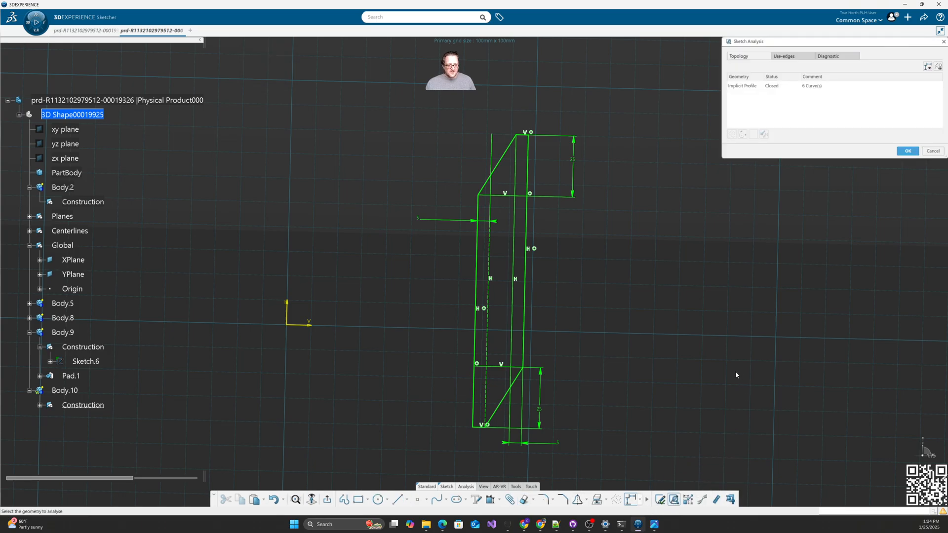
left_click(775, 87)
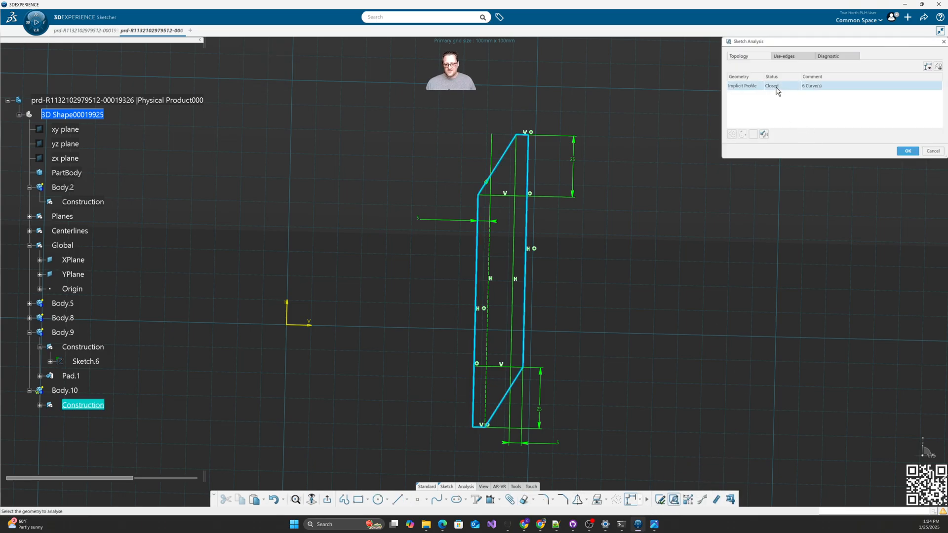
left_click(910, 152)
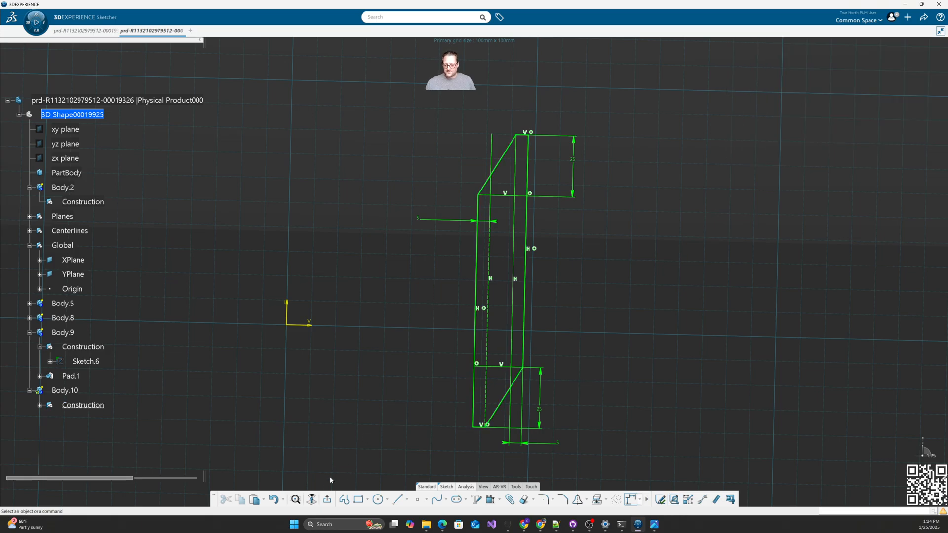
left_click(328, 503)
left_click(590, 408)
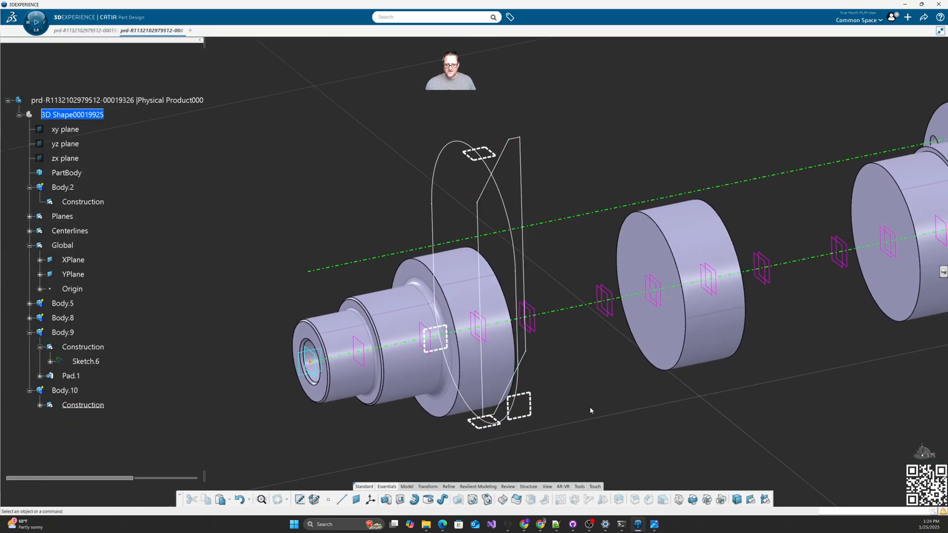
mouse_move(589, 408)
middle_mouse_down()
mouse_move(599, 353)
mouse_move(562, 422)
middle_mouse_up()
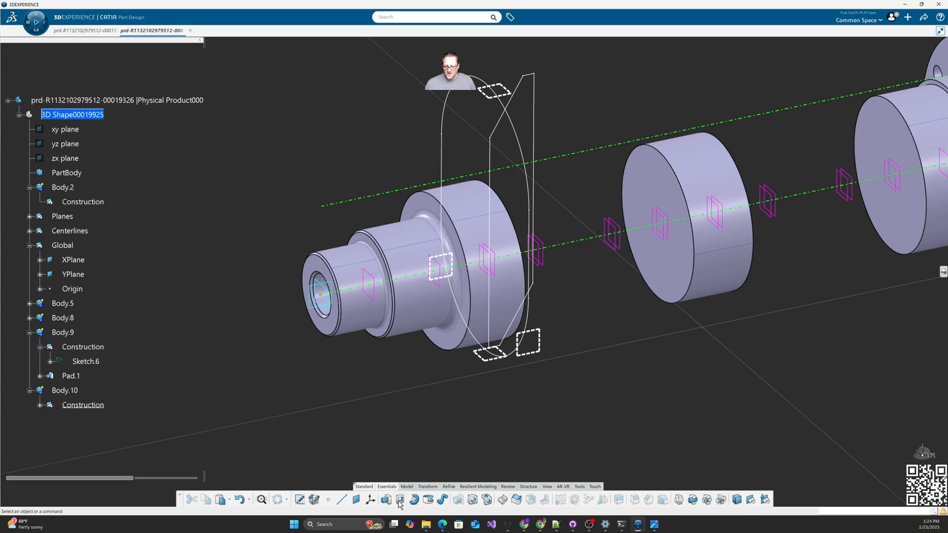
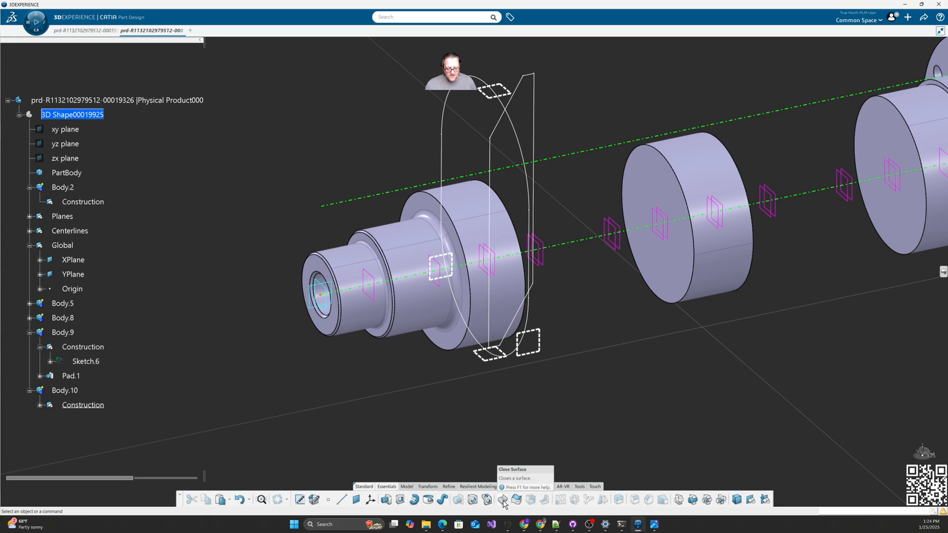
Step: Make Body.10 the in-work object after the Solid Combine warning
left_click(411, 489)
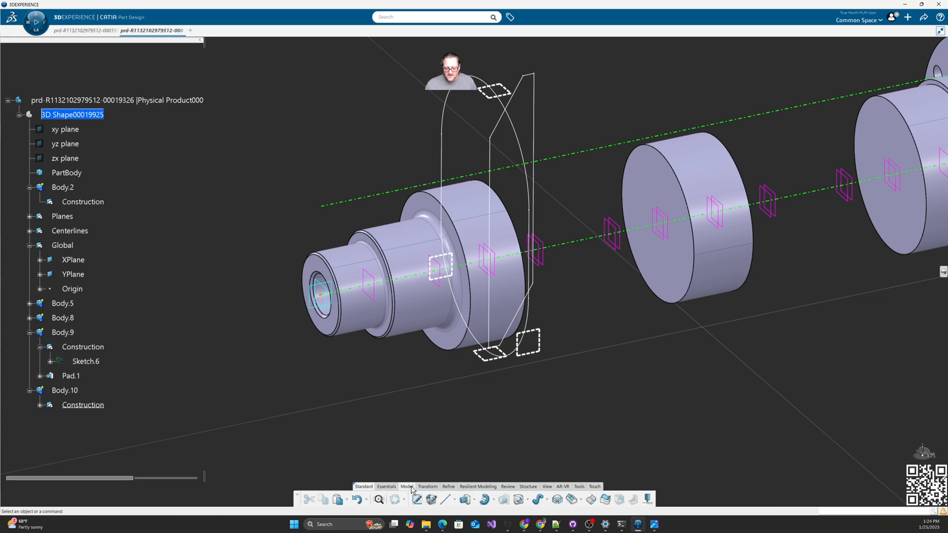
left_click(557, 500)
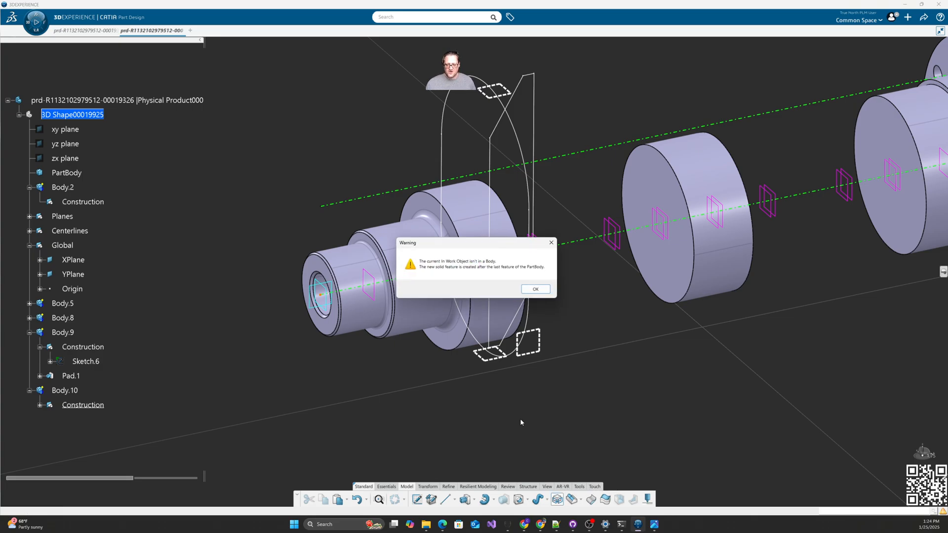
left_click(535, 289)
left_click(65, 391)
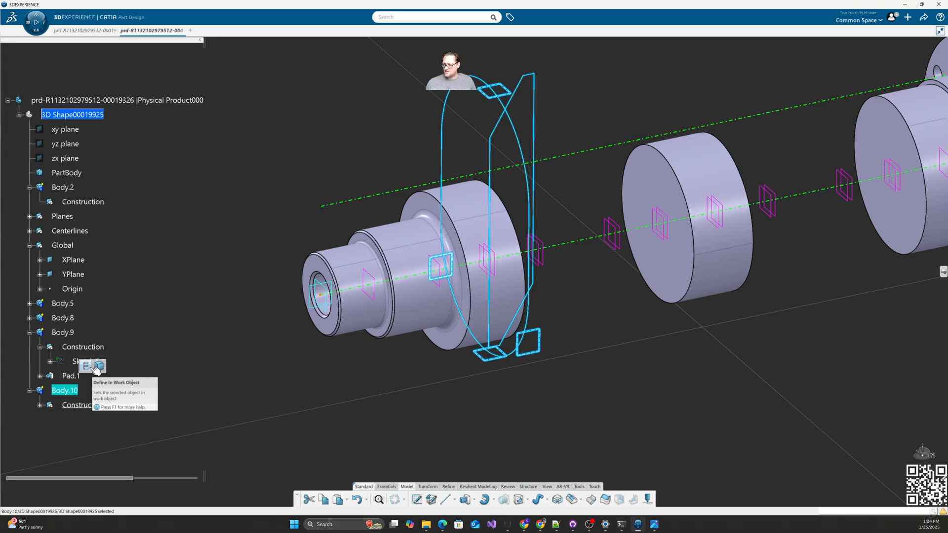
left_click(97, 366)
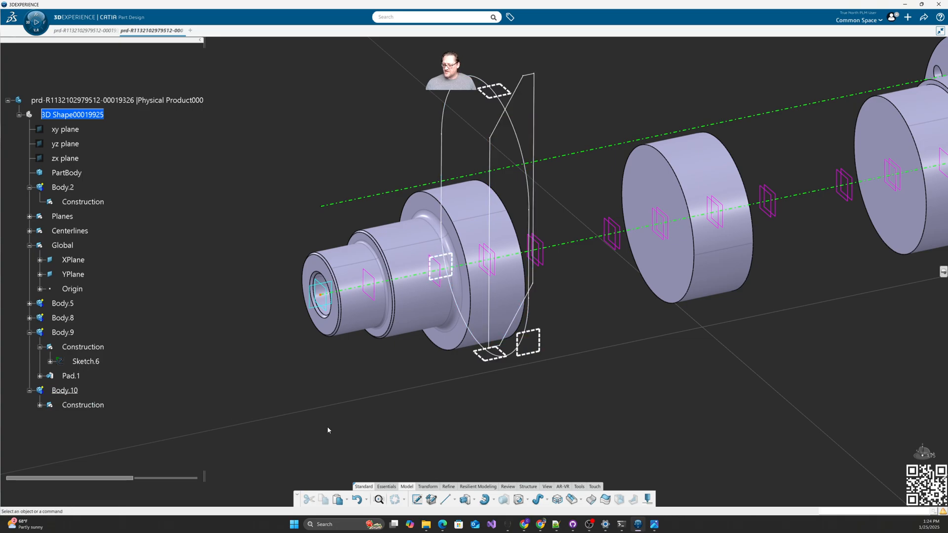
Step: Combine Sketch.7 and Sketch.8 into the first crank web solid and check it against the reference drawing
left_click(558, 500)
left_click(478, 340)
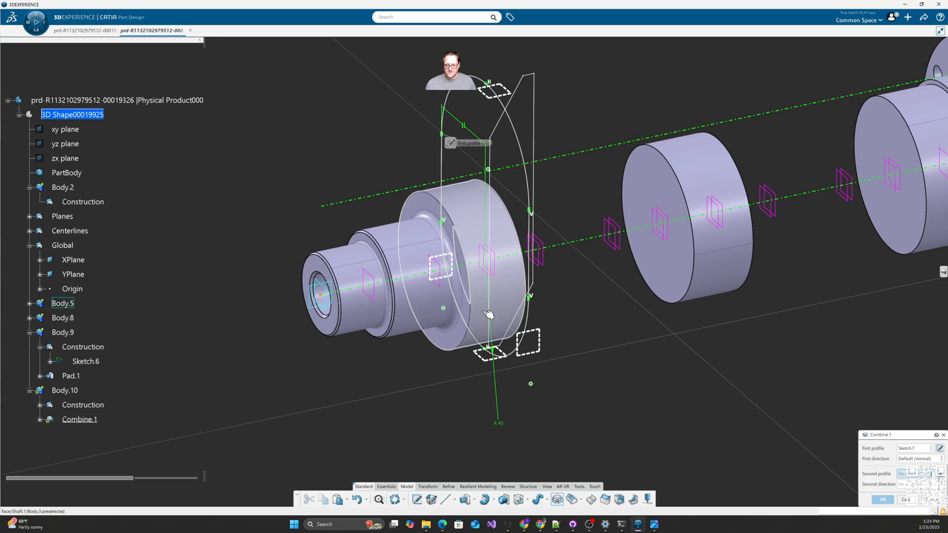
left_click(506, 163)
left_click(883, 499)
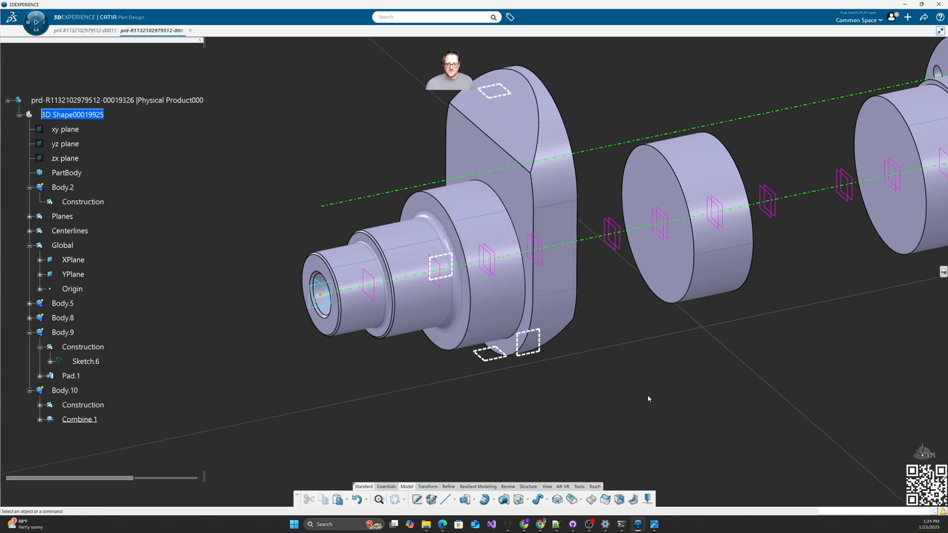
middle_click_drag(647, 395, 590, 381)
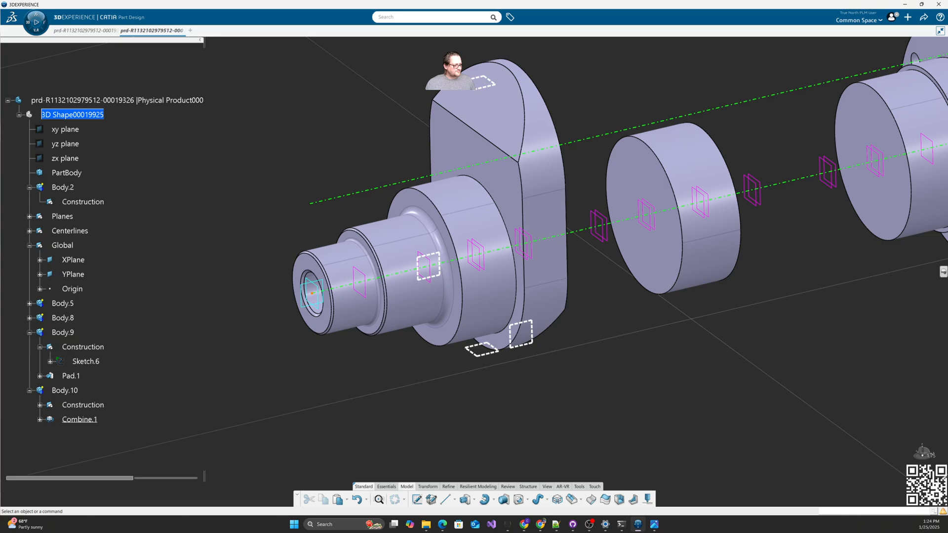
left_click_drag(947, 163, 543, 119)
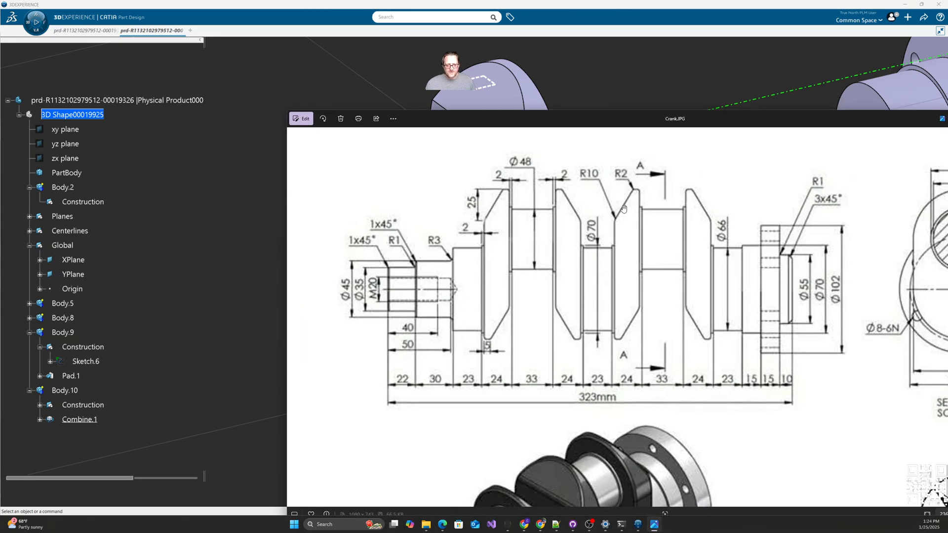
left_click_drag(572, 120, 947, 120)
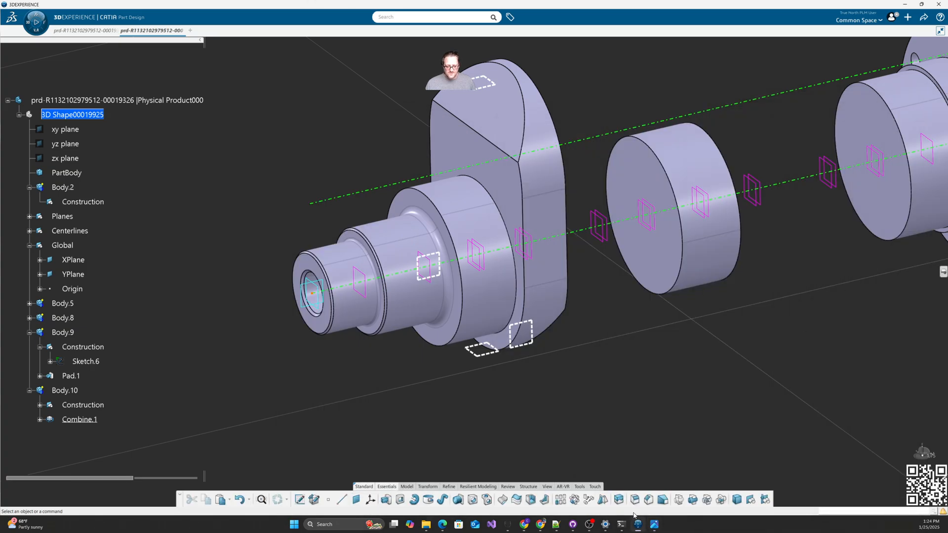
left_click(636, 499)
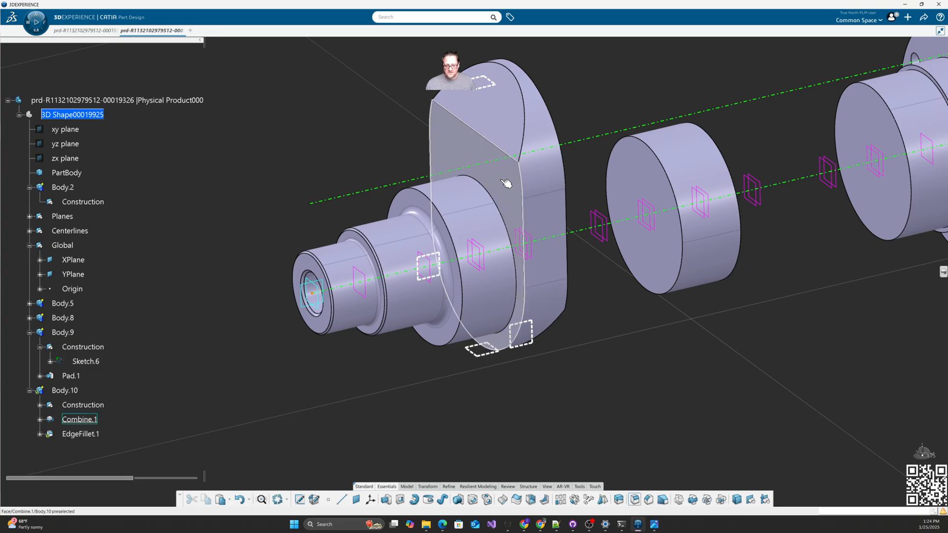
Step: Fillet the crank web's two slanted corner edges at 5 mm
left_click(490, 140)
middle_click_drag(526, 195, 523, 316)
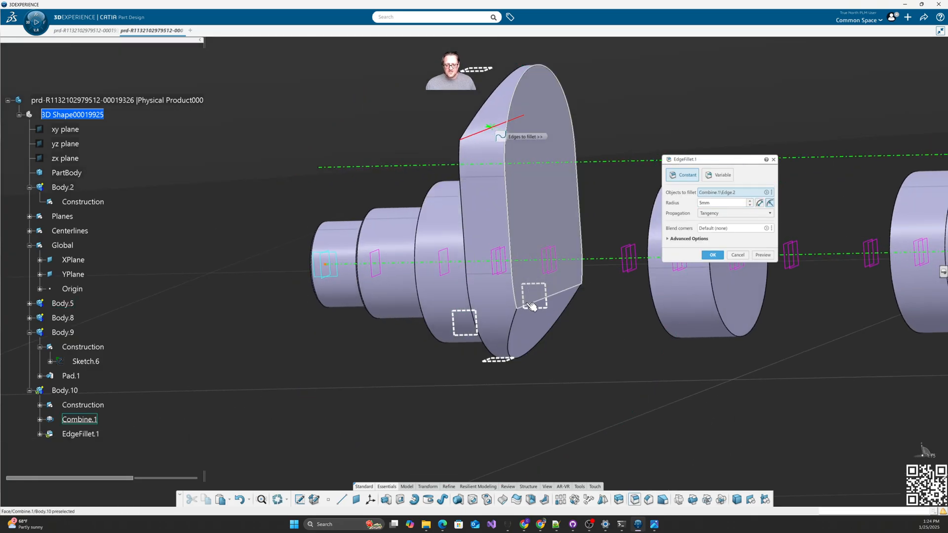
left_click(535, 305)
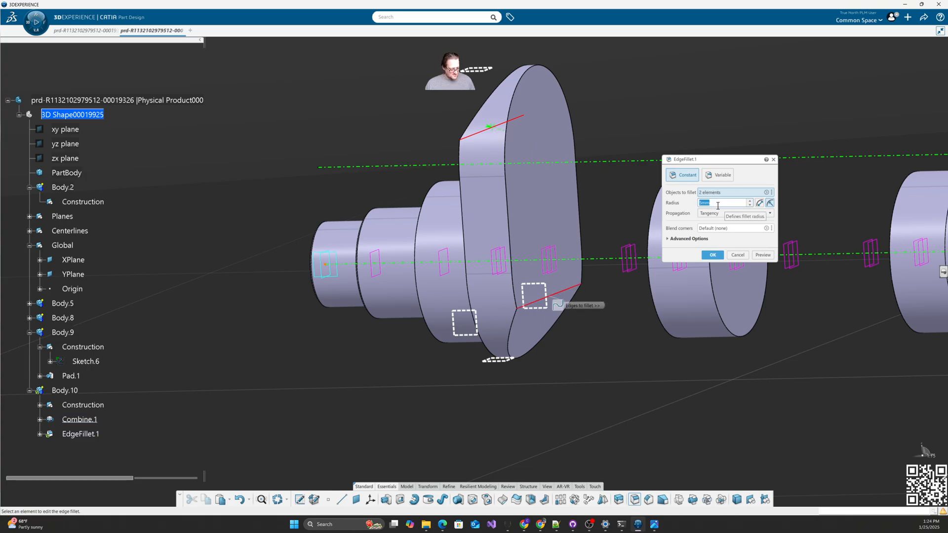
left_click(713, 255)
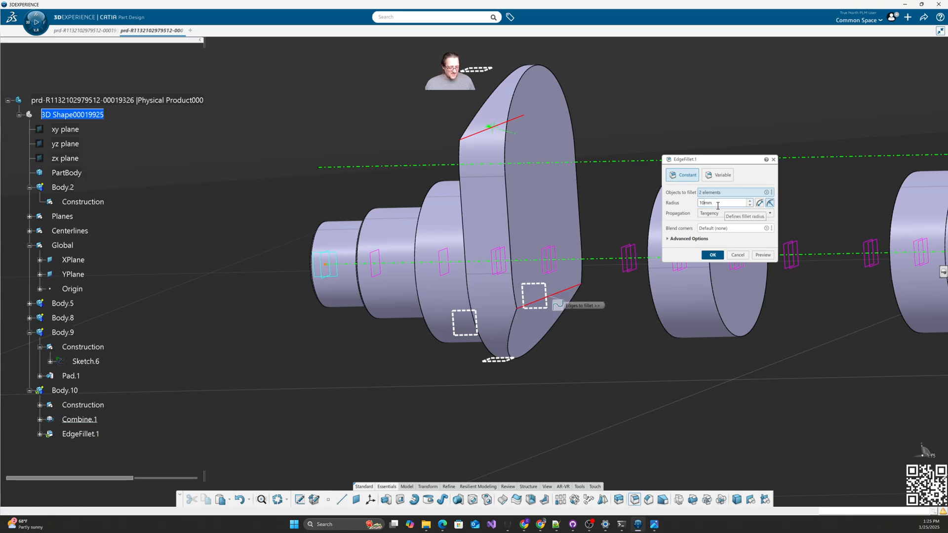
Step: Fillet the outer edges of the web's front and back faces
left_click(634, 500)
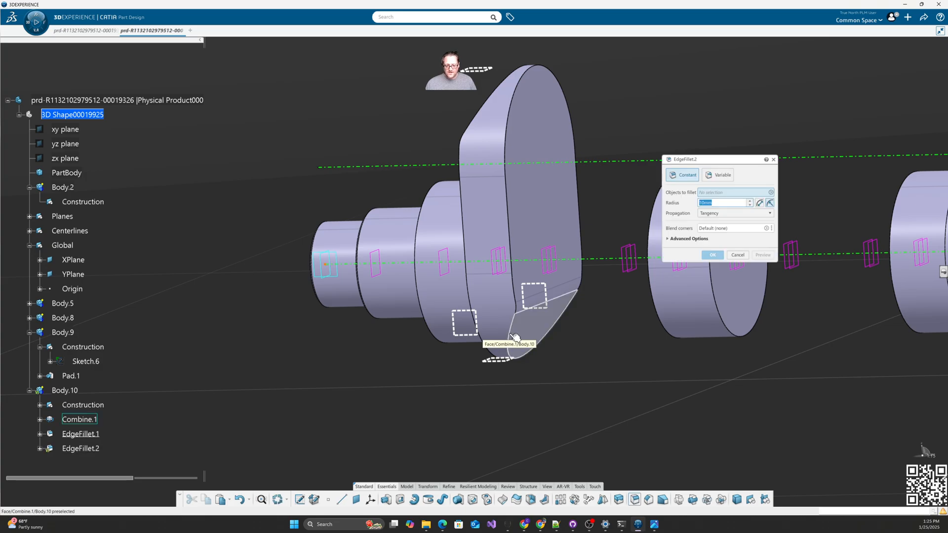
left_click(552, 217)
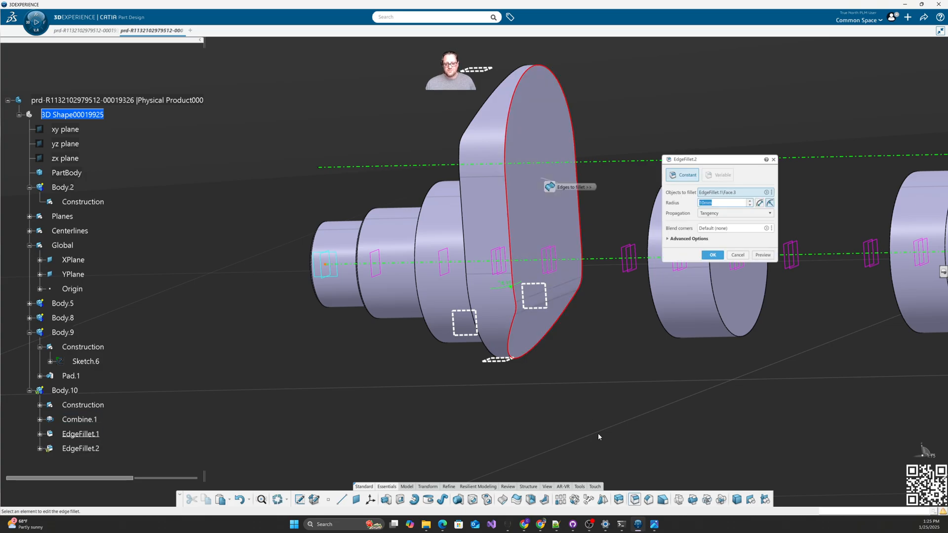
middle_click_drag(548, 185, 523, 144)
left_click(491, 107)
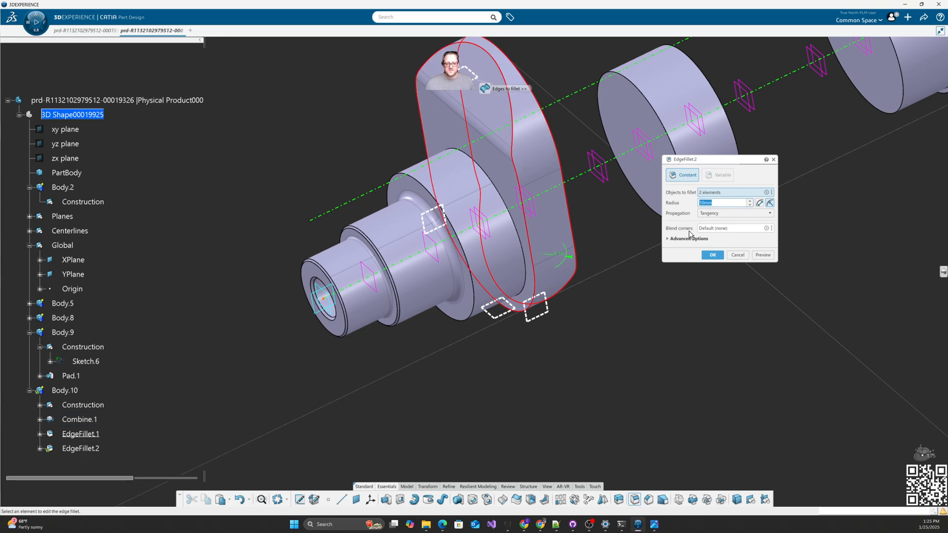
left_click(712, 255)
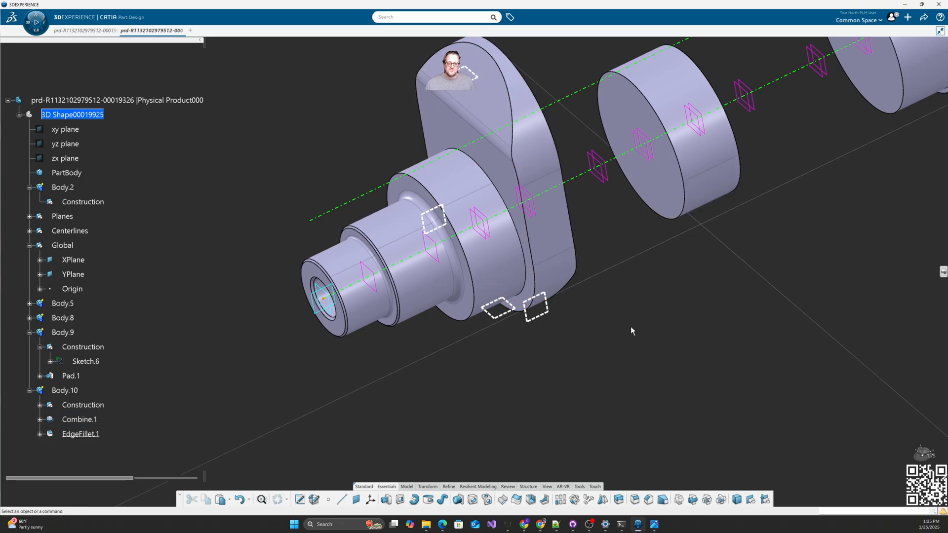
left_click(635, 500)
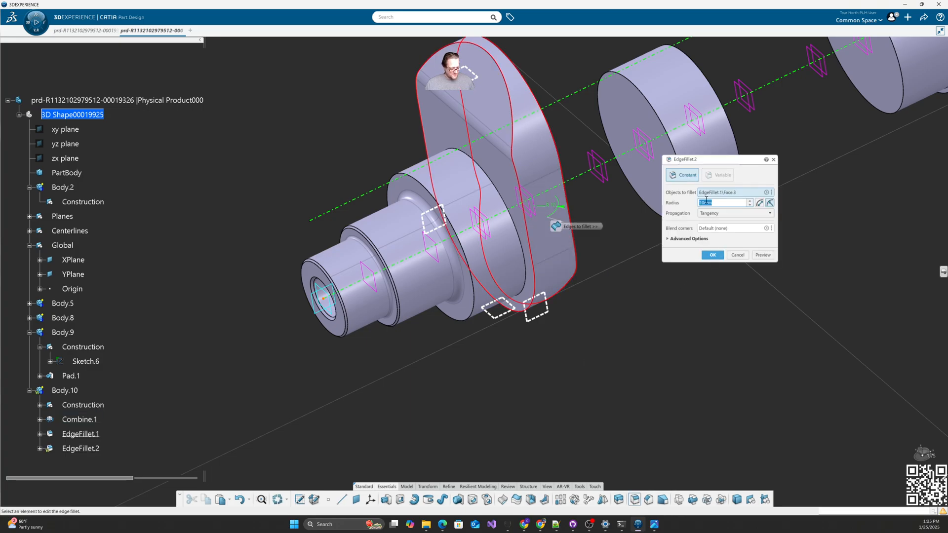
left_click(713, 255)
middle_click_drag(568, 382, 343, 360)
scroll(133, 352, "down", 3)
Step: Create Plane.26 midway between Plane.9 and Plane.10
left_click(46, 311)
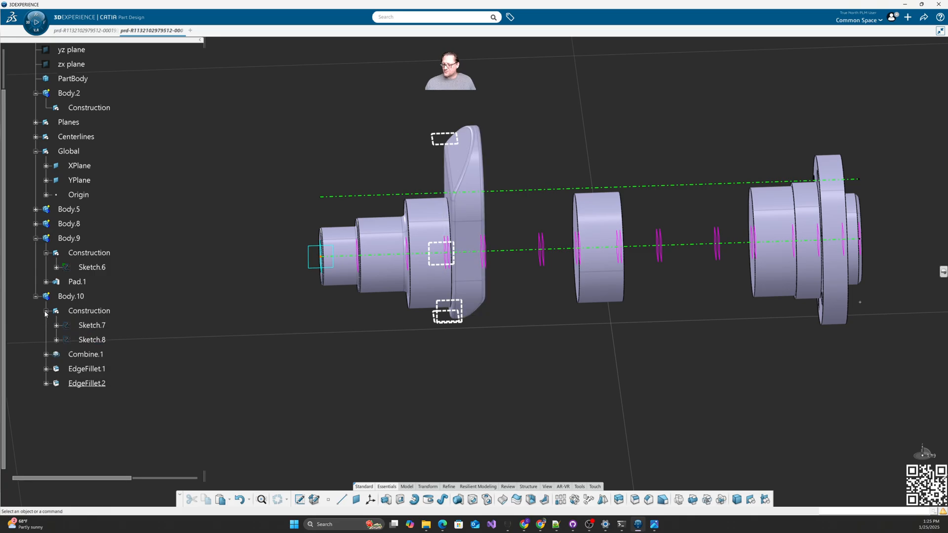
left_click(89, 311)
left_click(325, 376)
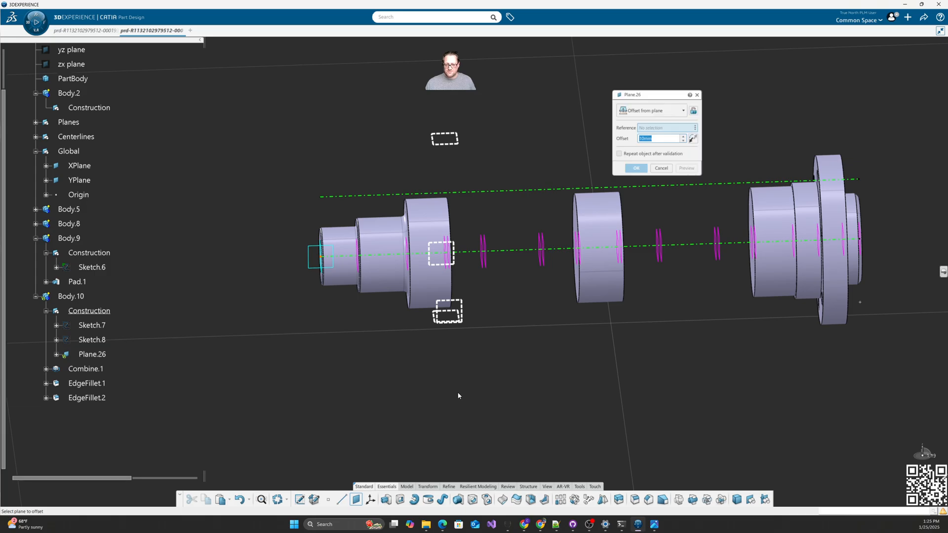
middle_click_drag(459, 394, 459, 353)
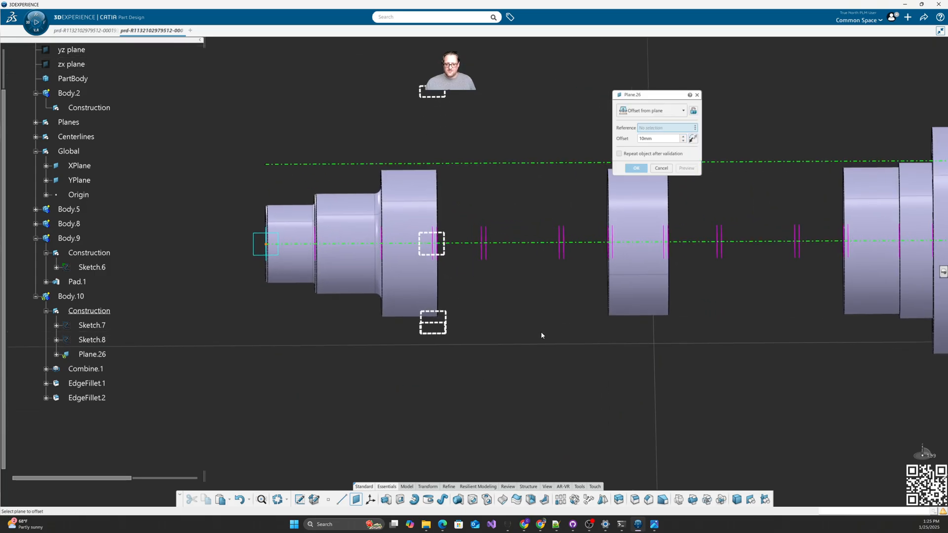
middle_click_drag(542, 334, 466, 331)
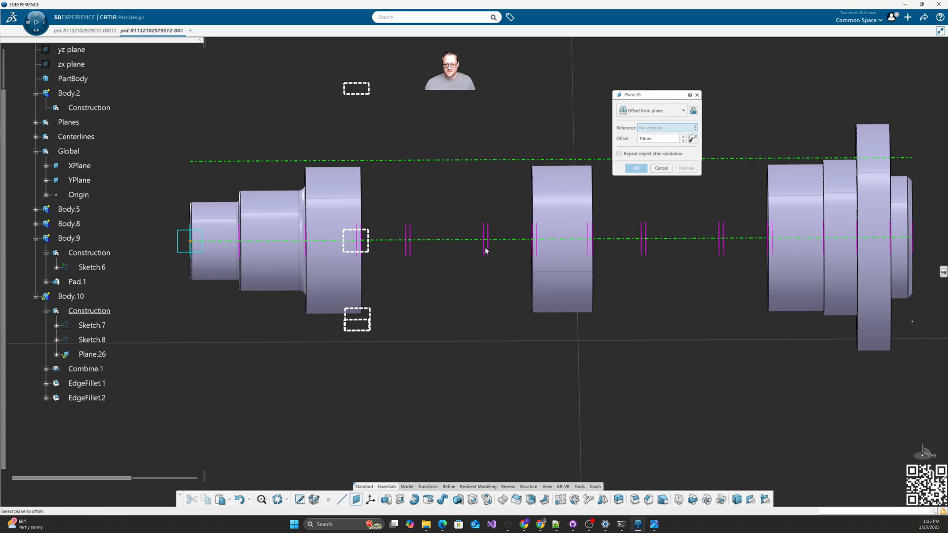
left_click(652, 110)
left_click(642, 229)
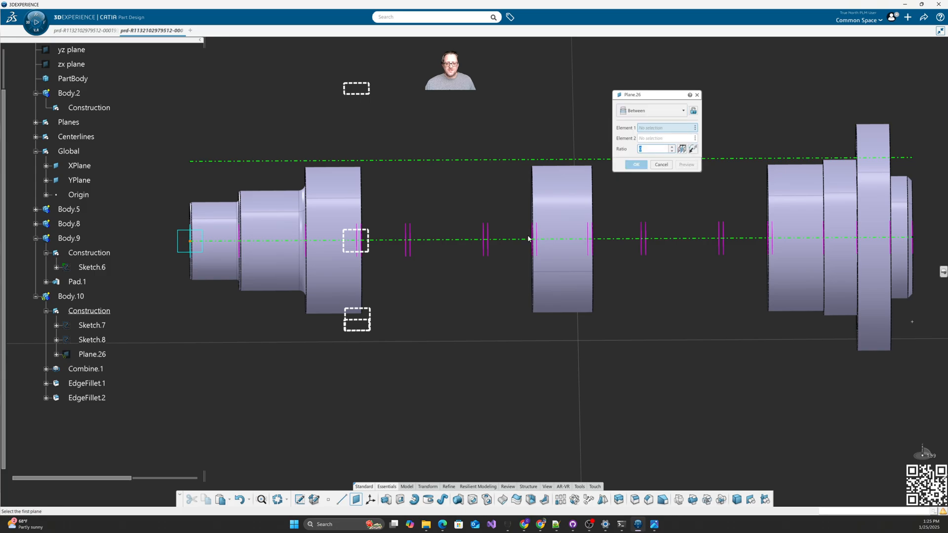
left_click(411, 233)
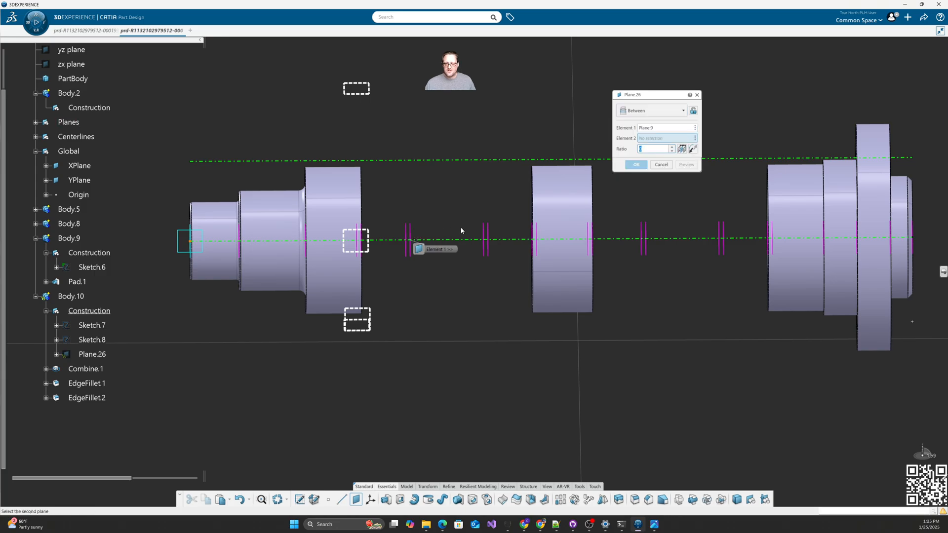
left_click(487, 235)
left_click(682, 149)
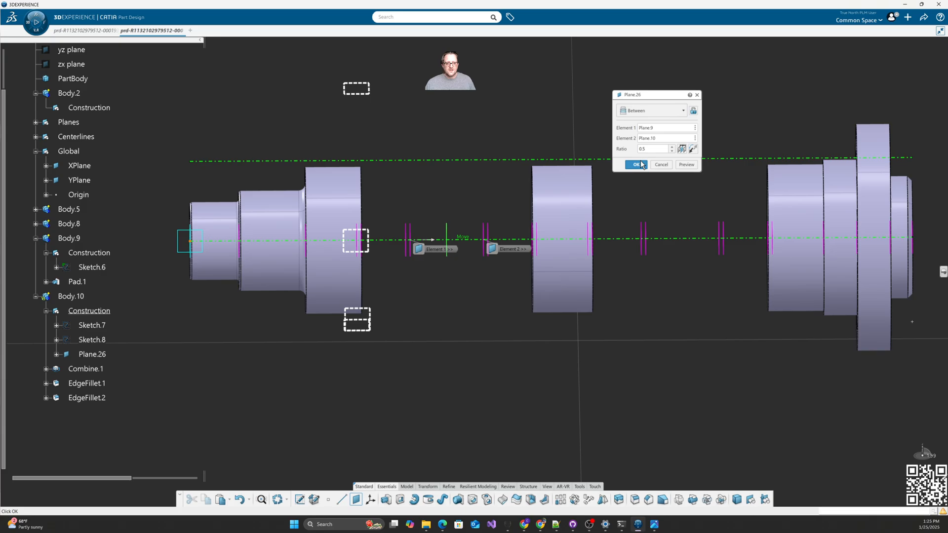
left_click(636, 165)
Step: With Body.10 in work, mirror the crank web across Plane.26
right_click(73, 297)
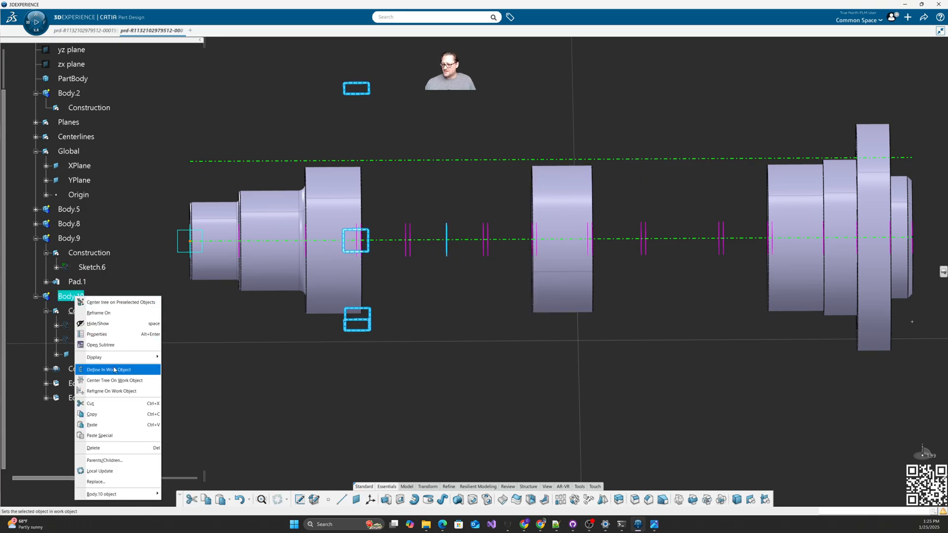
left_click(119, 368)
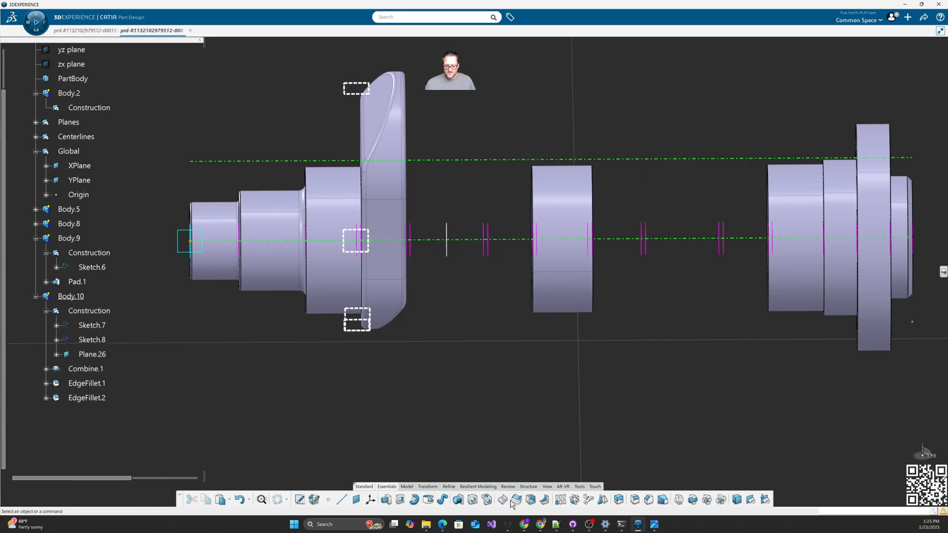
left_click(602, 500)
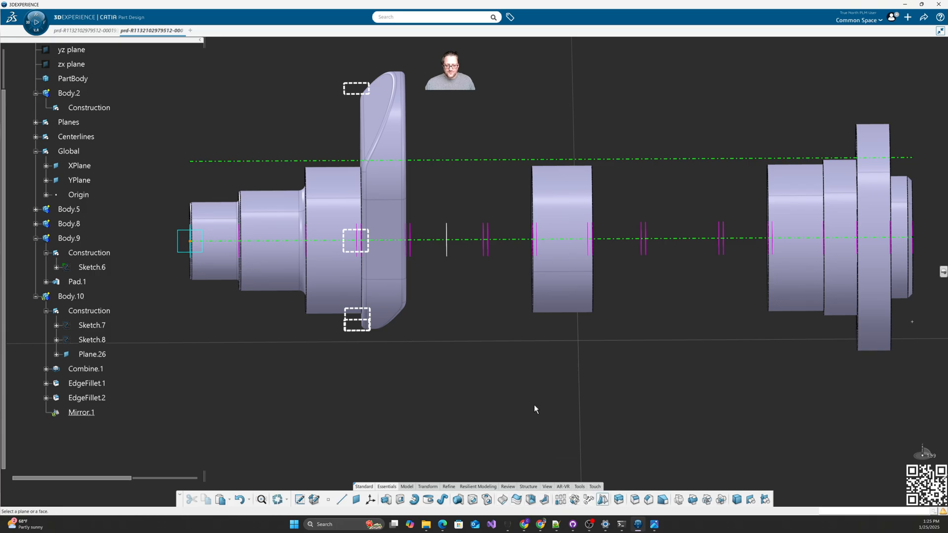
left_click(447, 250)
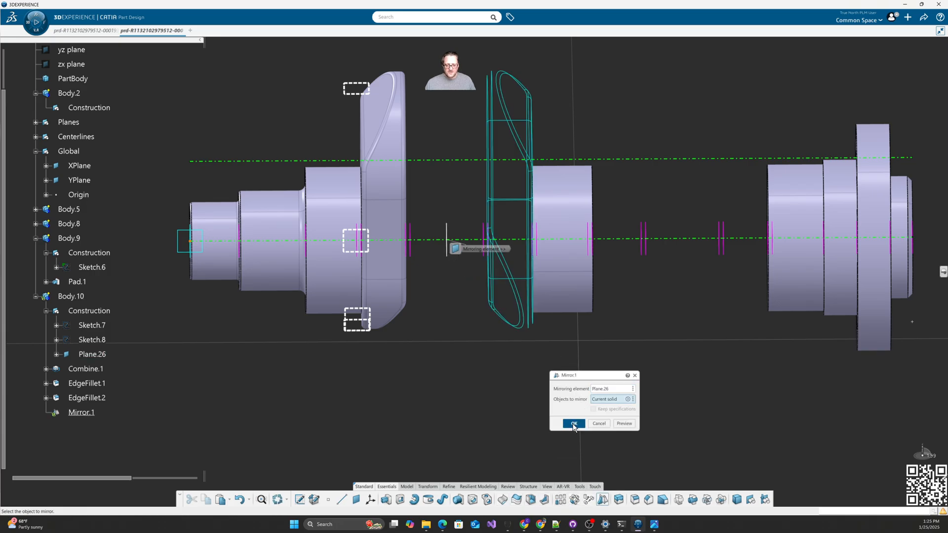
left_click(573, 425)
scroll(502, 395, "down", 2)
middle_click_drag(483, 395, 422, 348)
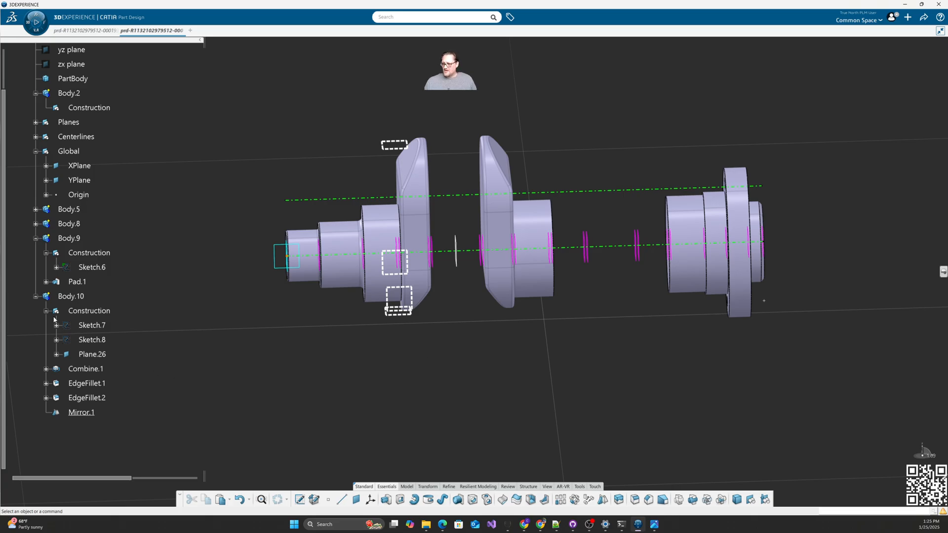
left_click(35, 296)
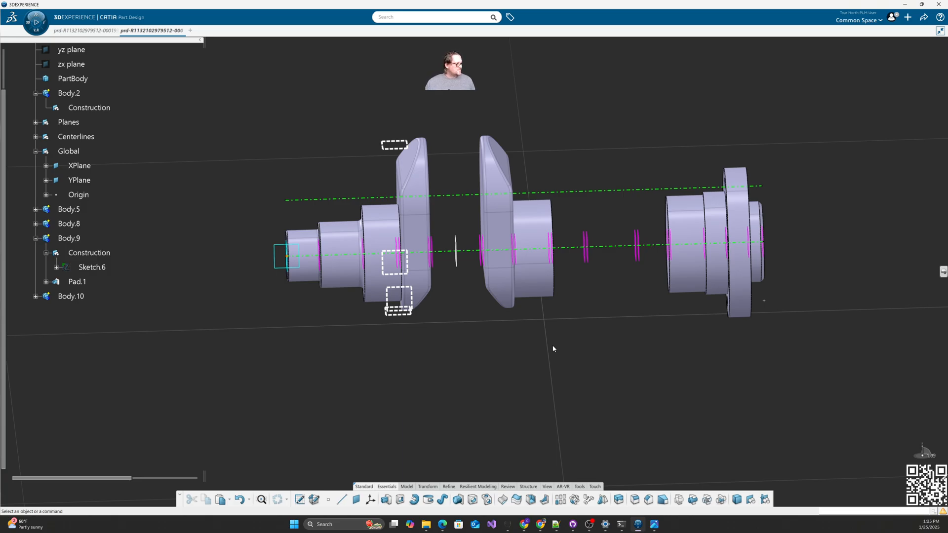
Step: Paste a new Body.11 and make its Construction set the work object
scroll(98, 187, "up", 3)
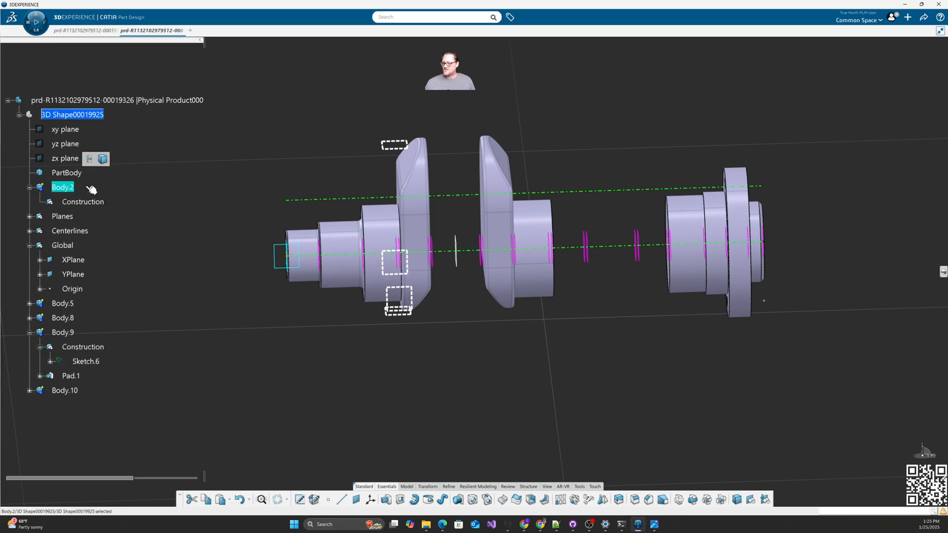
key("ctrl+c")
left_click(80, 114)
key("ctrl+v")
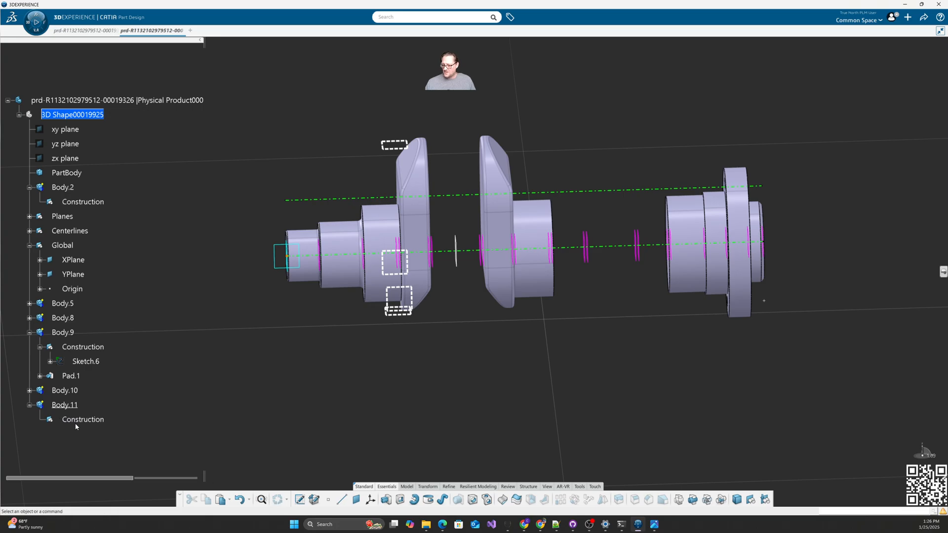
left_click(99, 422)
left_click(119, 396)
Step: Start a sketch on Plane.26 with its origin at the Throw_Center curve intersection
left_click(299, 501)
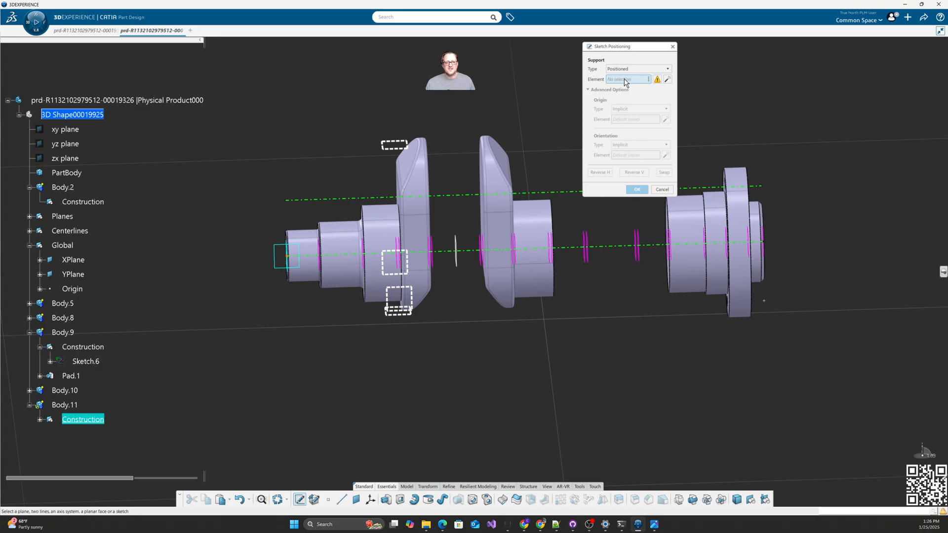
left_click(456, 254)
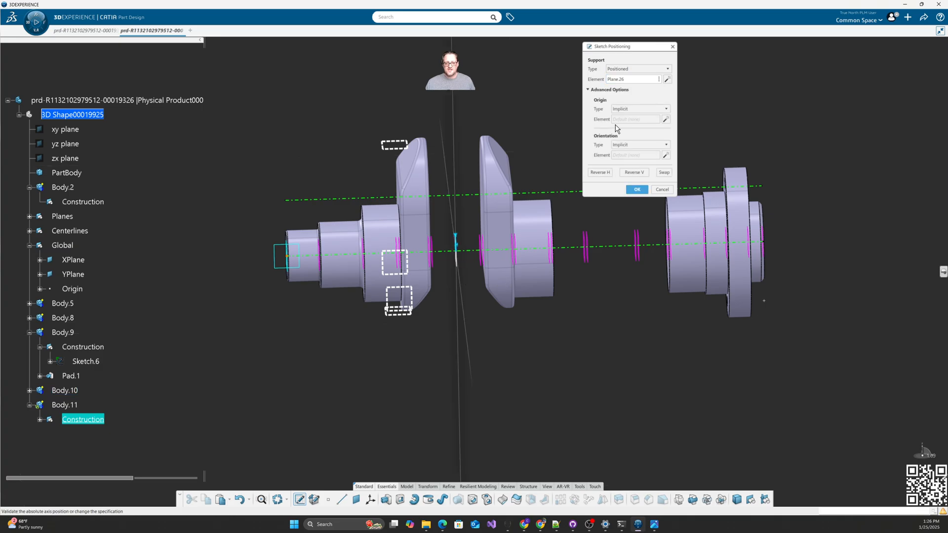
left_click(637, 108)
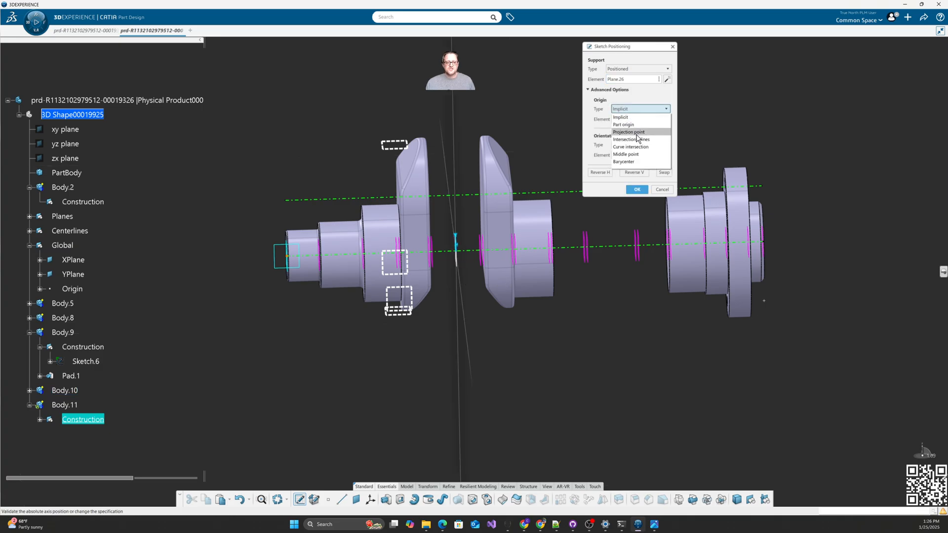
left_click(630, 147)
left_click(465, 195)
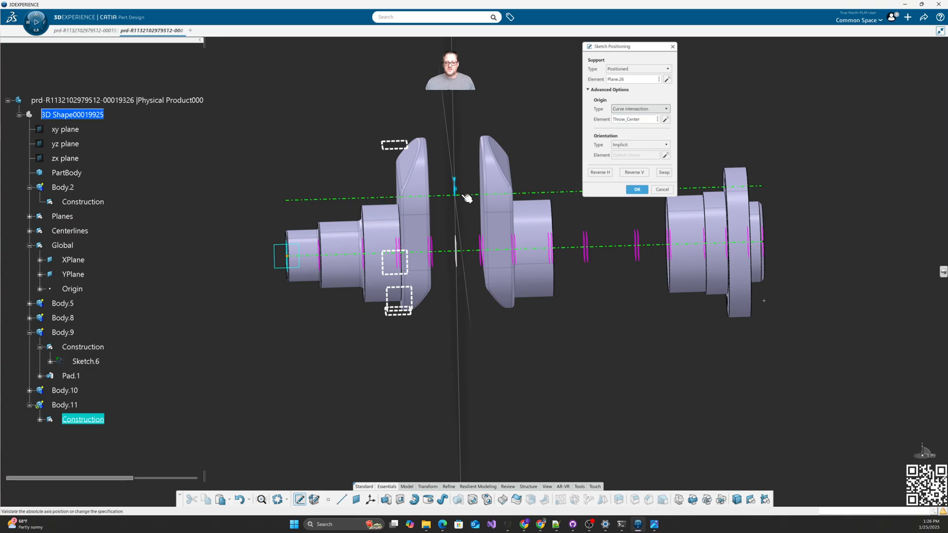
key("Return")
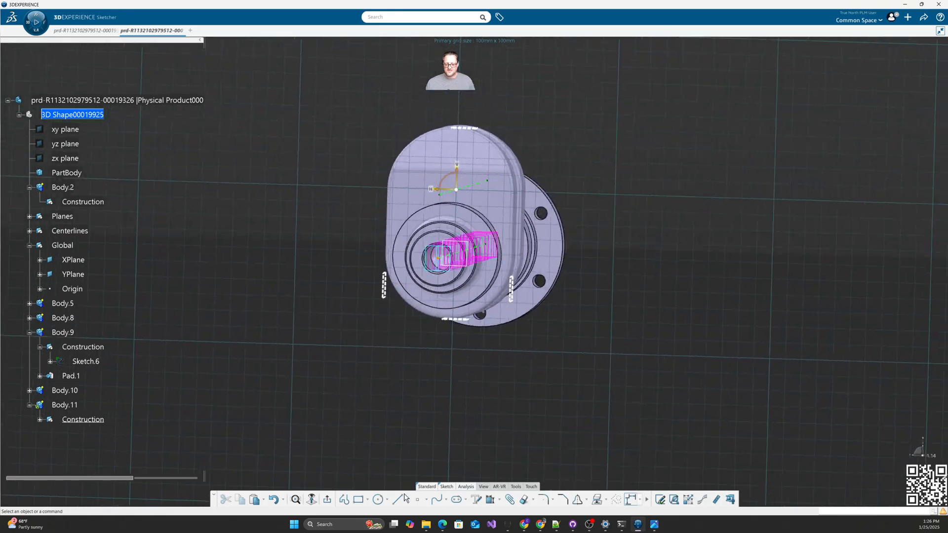
Step: Draw a circle on the origin with a 48 mm diameter and exit the sketch
left_click(378, 500)
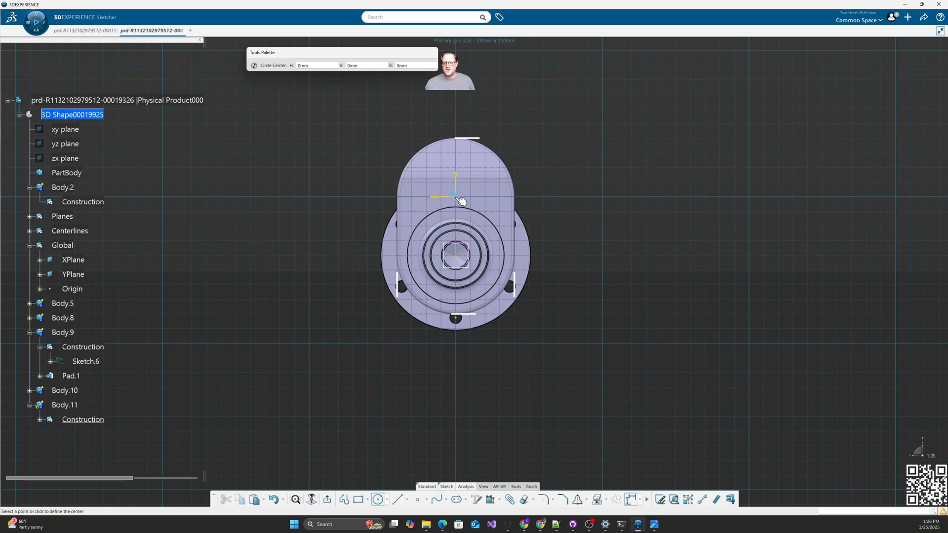
left_click(455, 197)
left_click(484, 166)
left_click(561, 139)
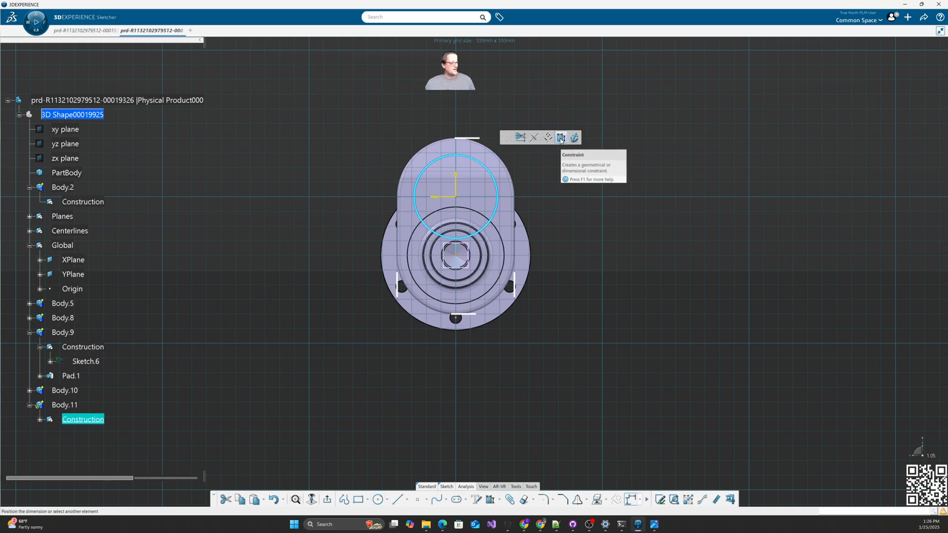
left_click(555, 165)
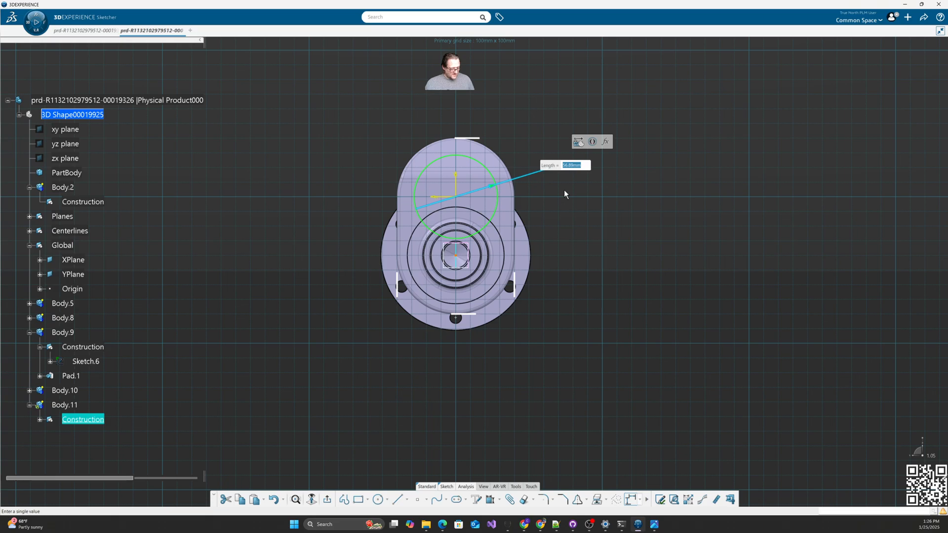
type("48")
key("Return")
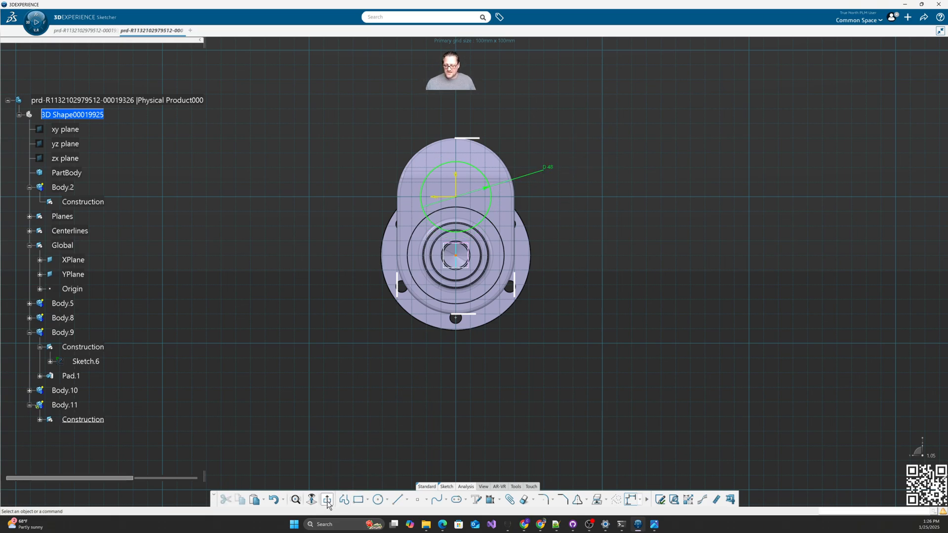
left_click(327, 500)
left_click(65, 404)
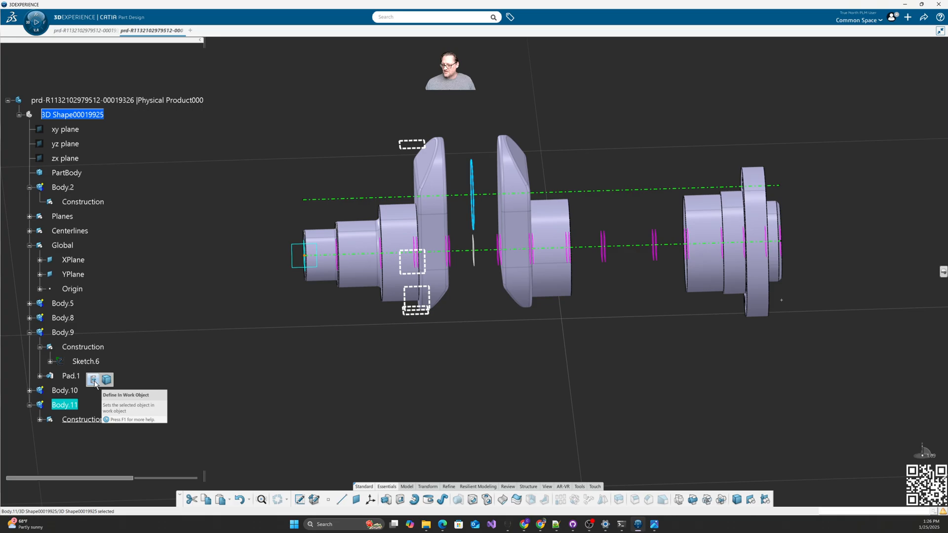
Step: With Body.11 in work, pad the 48 mm circle up to Plane.8 and Plane.7
left_click(93, 380)
left_click(386, 500)
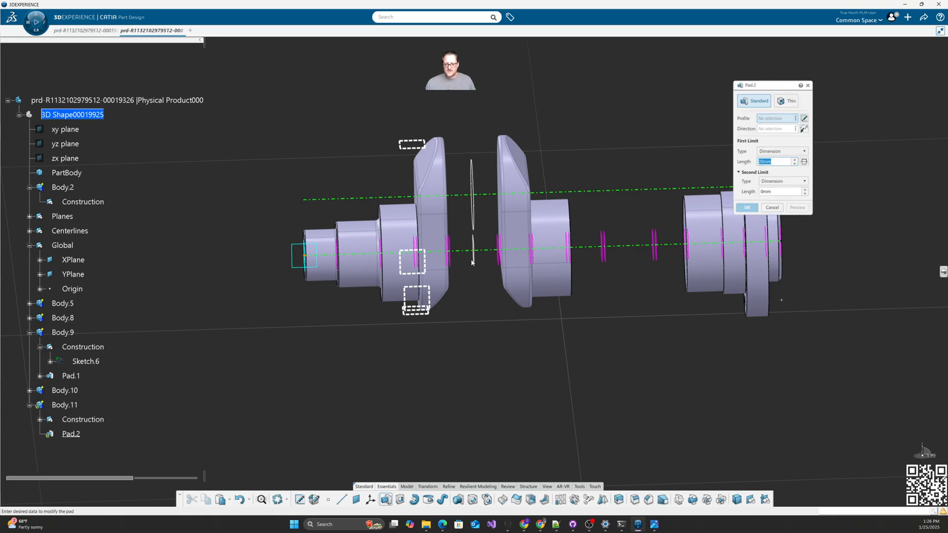
left_click(779, 151)
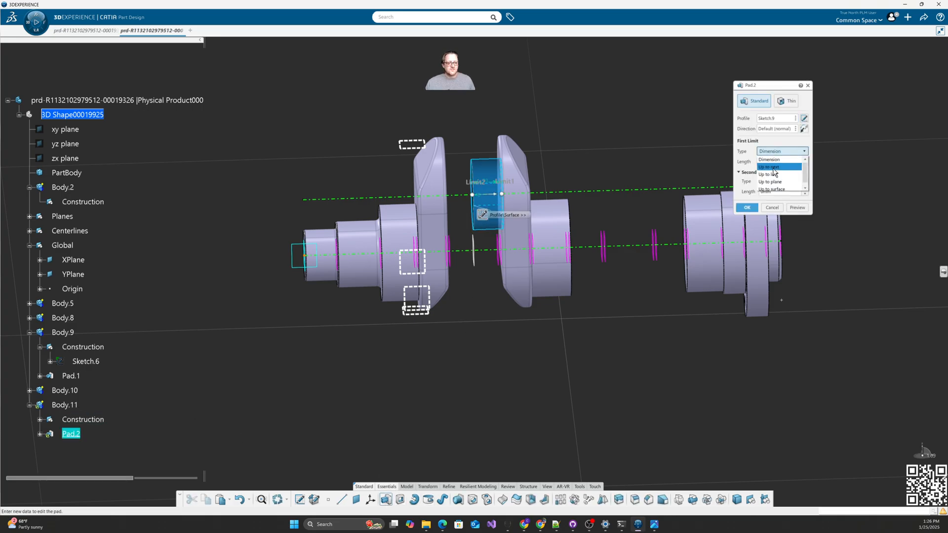
left_click(778, 180)
left_click(501, 252)
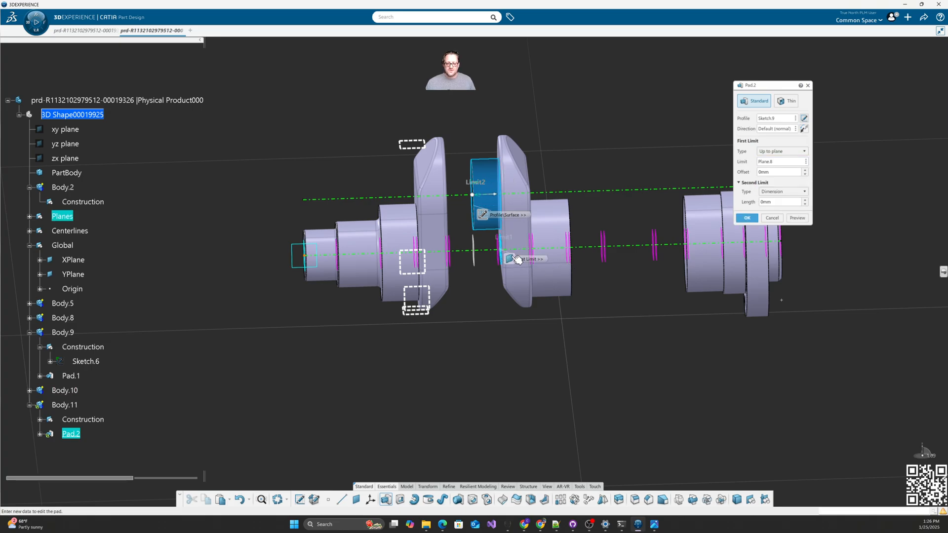
left_click(783, 192)
left_click(785, 222)
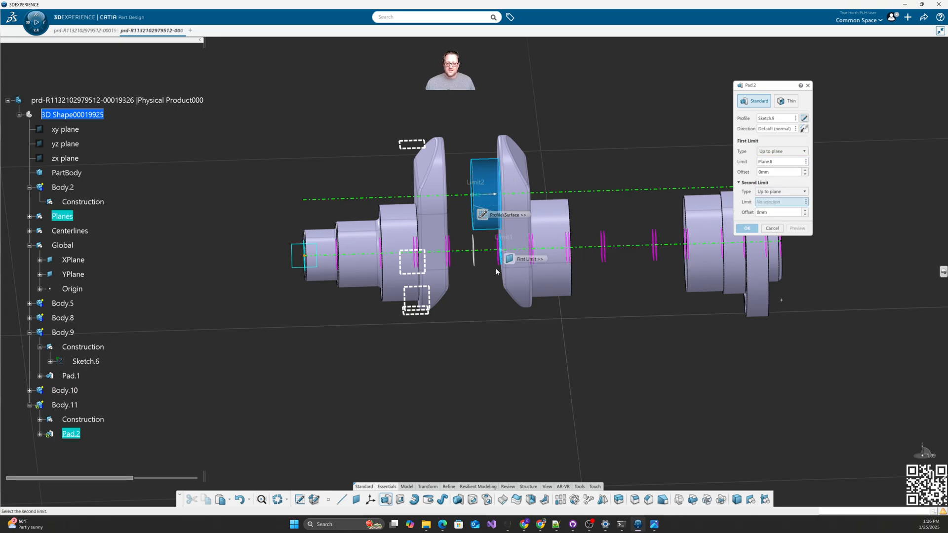
left_click(452, 267)
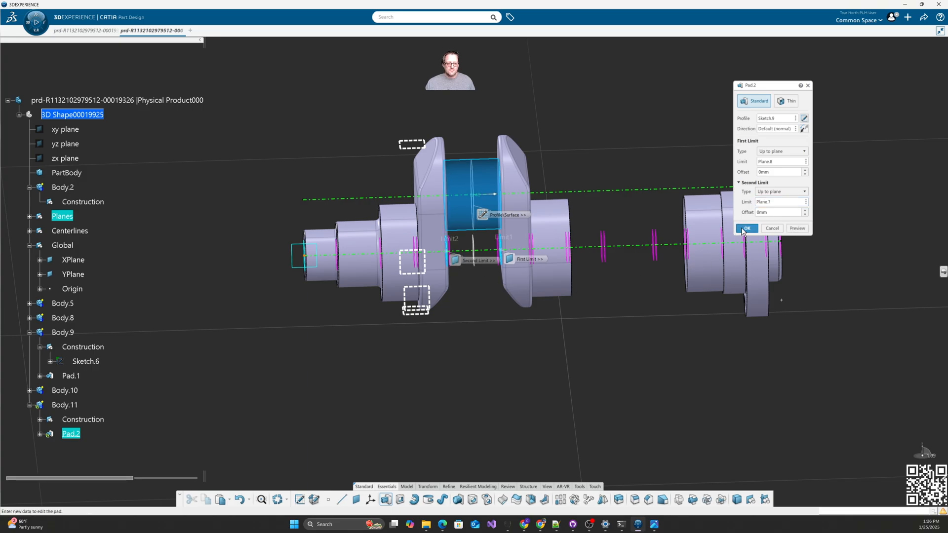
left_click(747, 229)
middle_click_drag(591, 354, 431, 386)
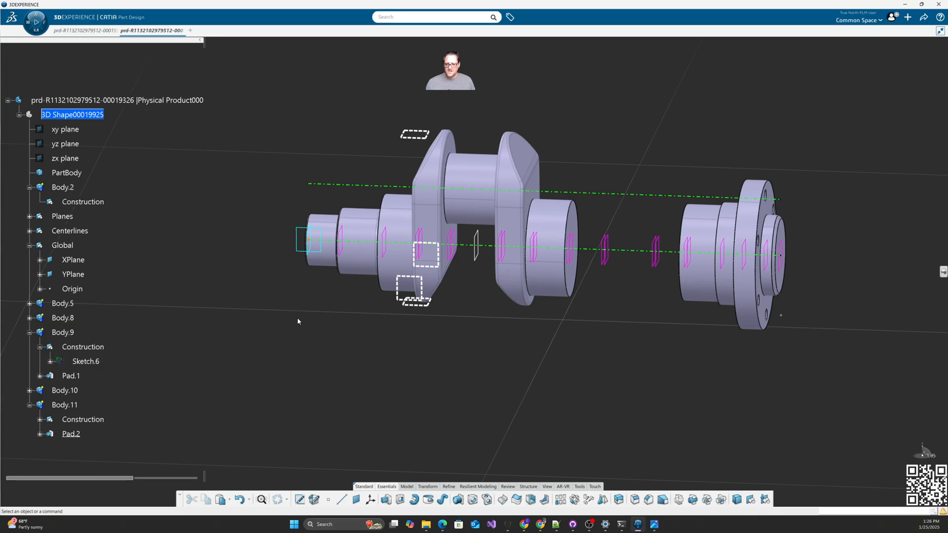
Step: Copy Body.2, paste it as Body.12, and make its Construction set in work
left_click(63, 187)
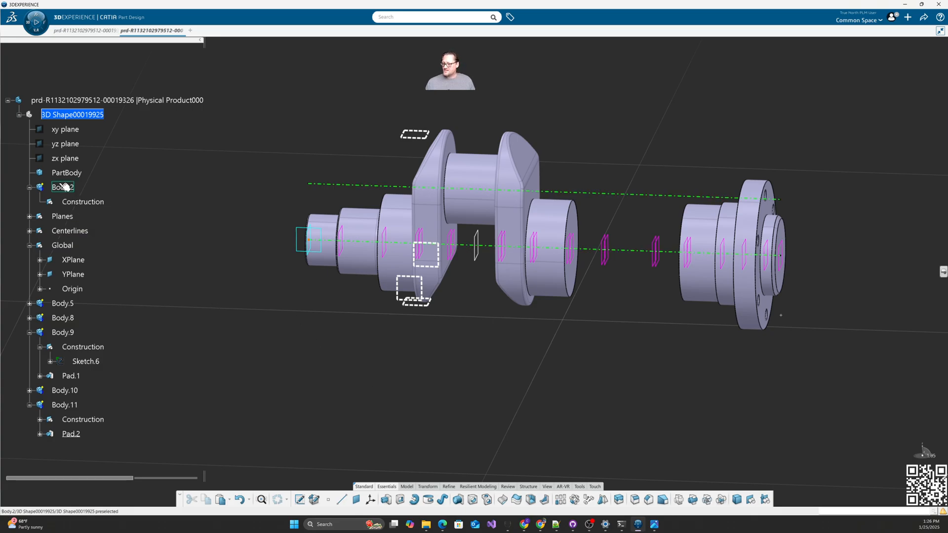
key("ctrl+c")
key("ctrl+v")
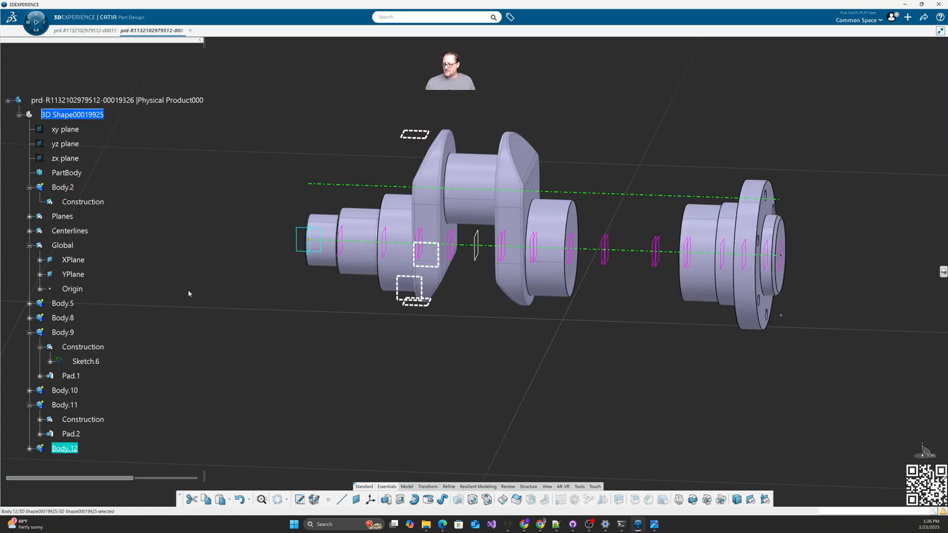
scroll(49, 314, "down", 3)
left_click(87, 322)
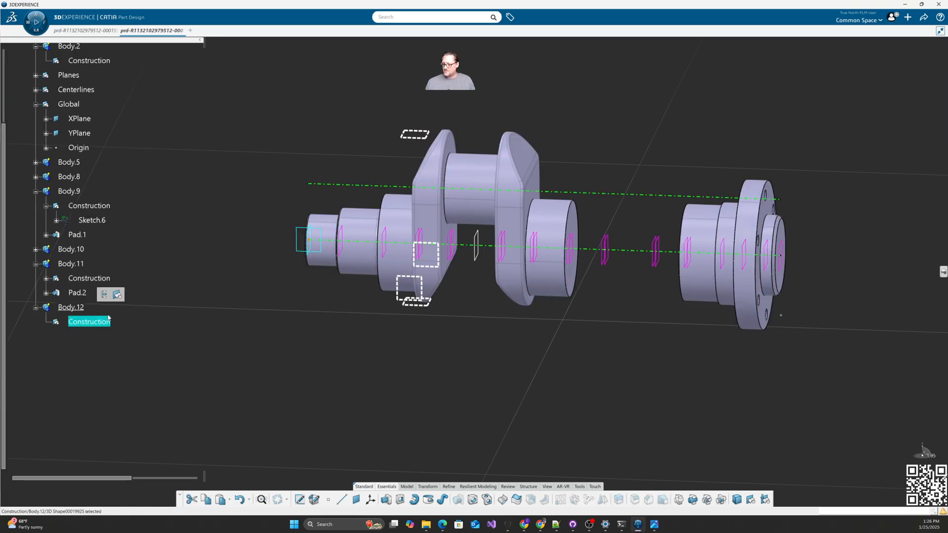
left_click(104, 296)
Step: Open a sketch on Plane.7, check the crankshaft reference drawing, then exit to 3D
left_click(300, 500)
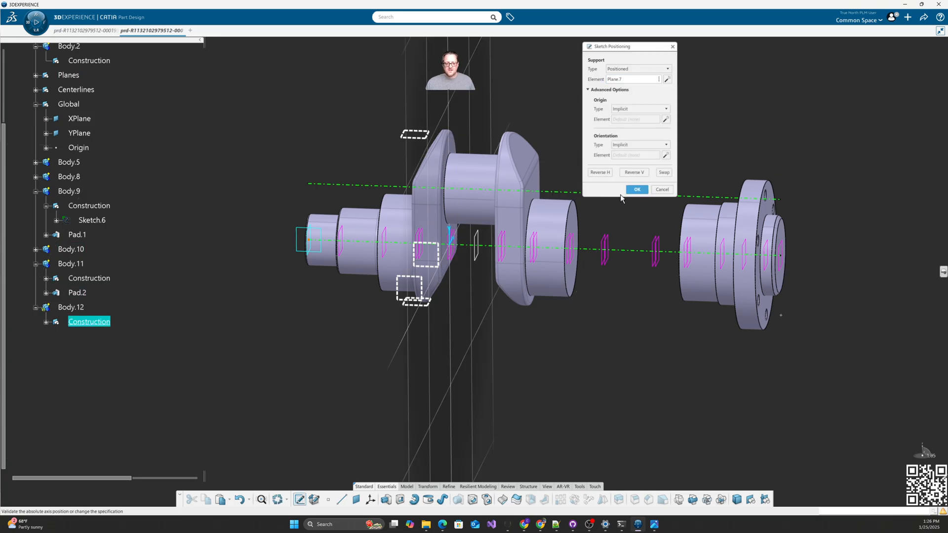
key("Return")
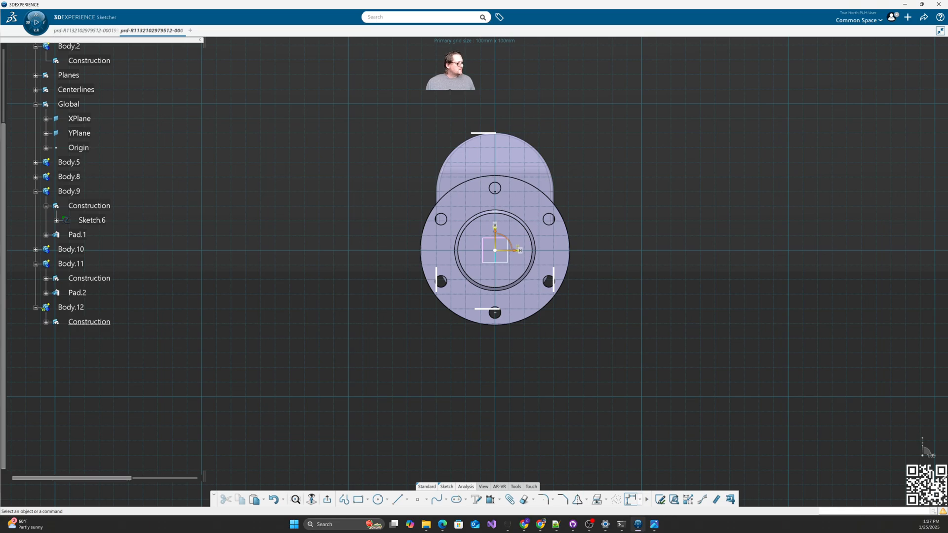
key("alt+Tab")
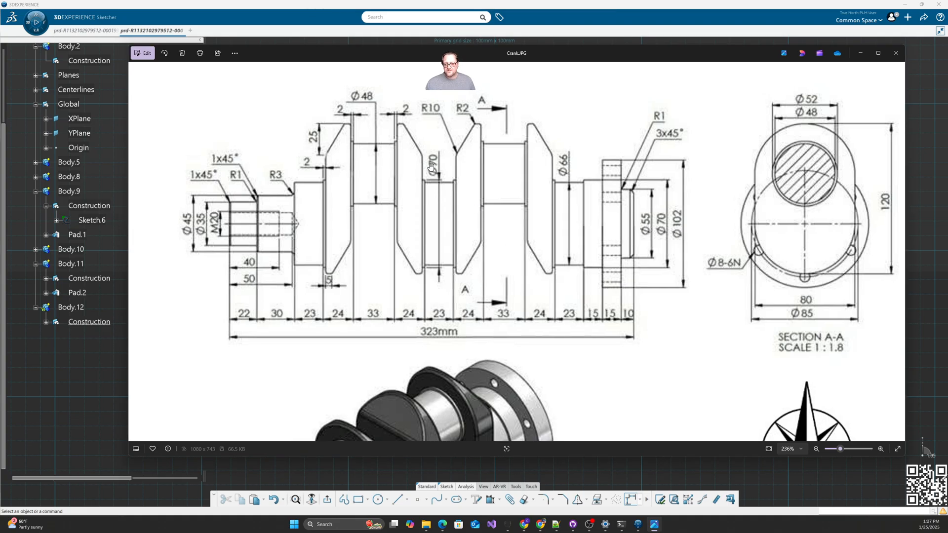
key("alt+Tab")
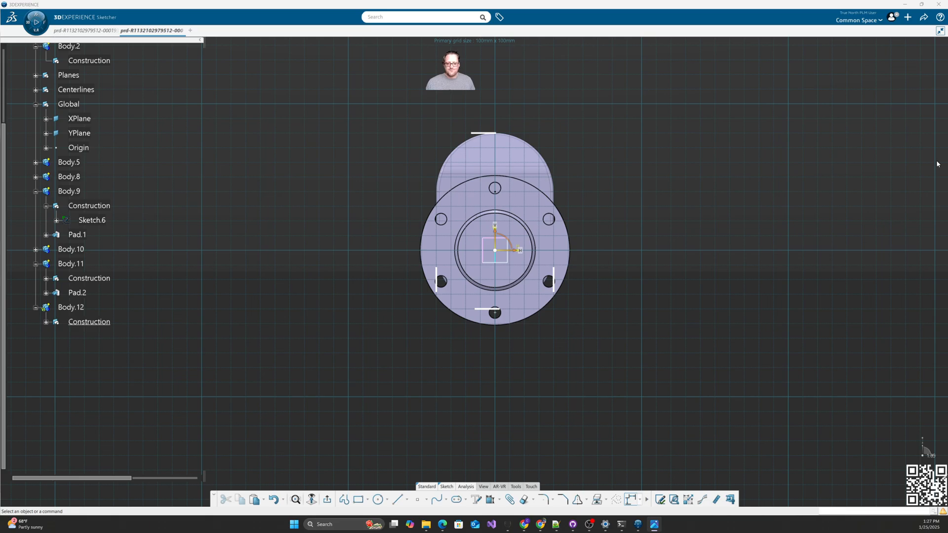
left_click(379, 501)
middle_click_drag(474, 393, 410, 348)
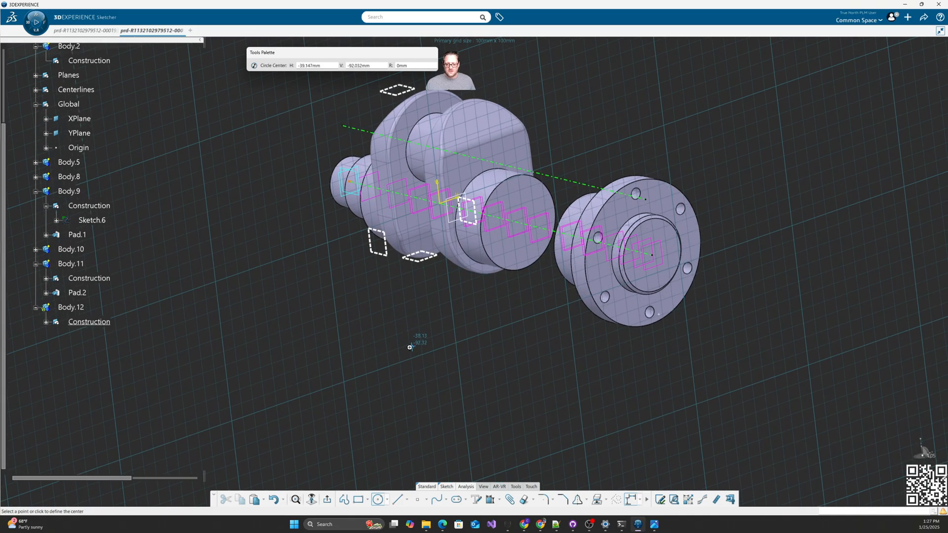
left_click(327, 502)
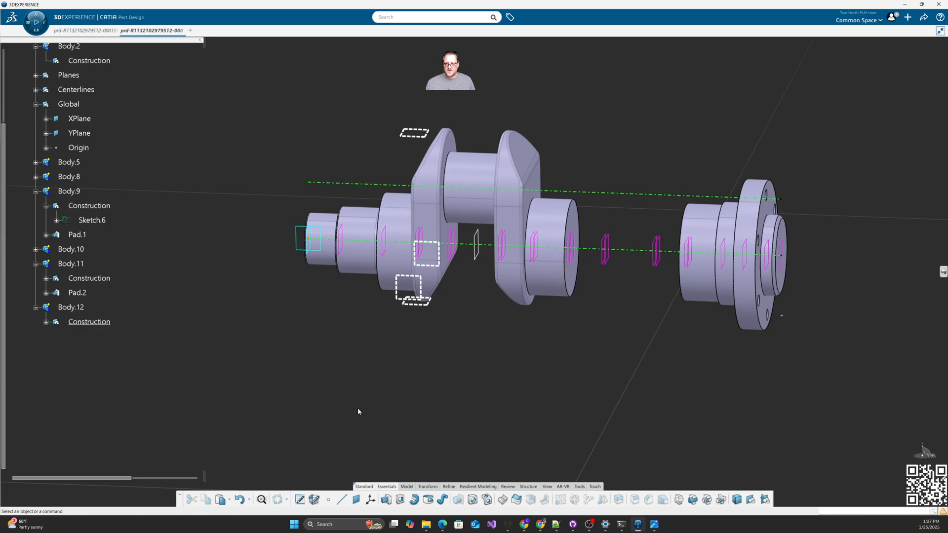
Step: Start a sketch on Plane.7 with its origin at the Throw_Center intersection
left_click(299, 499)
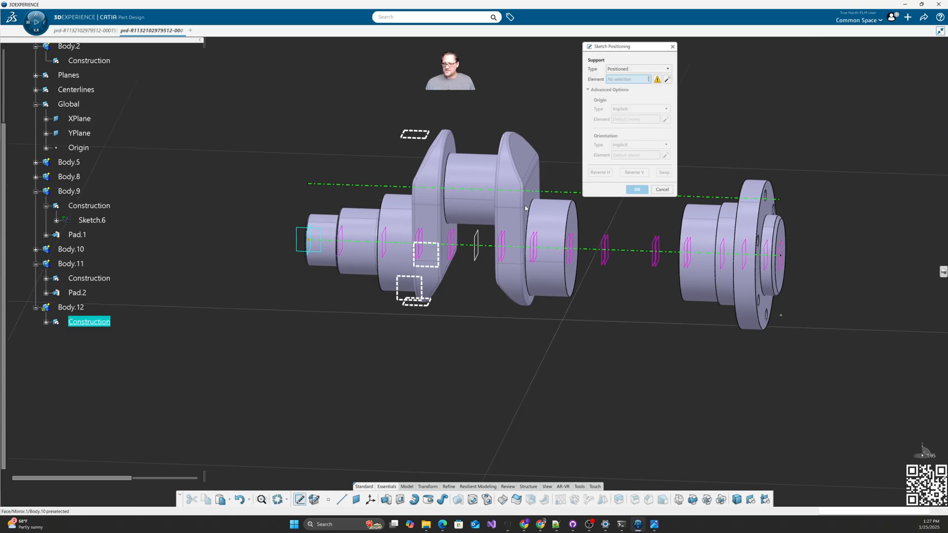
left_click(453, 245)
left_click(642, 109)
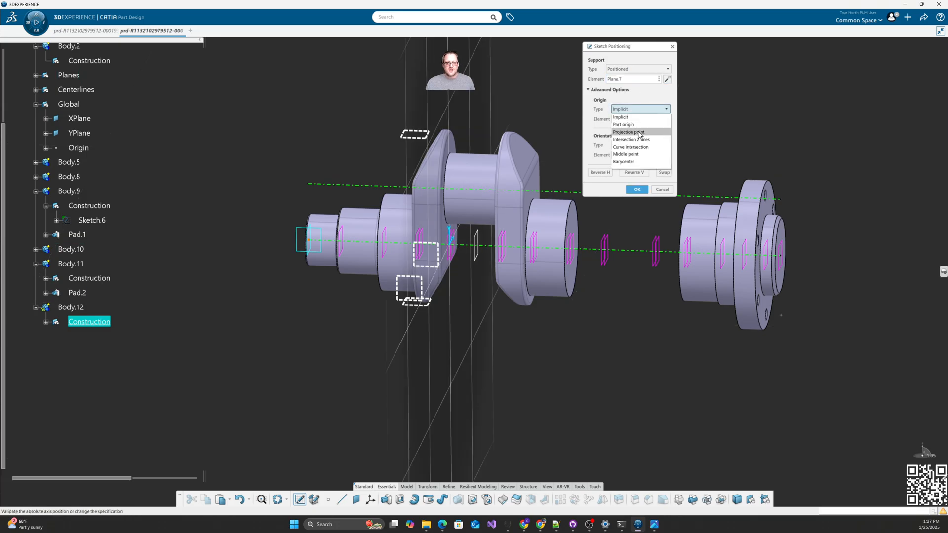
left_click(636, 148)
left_click(557, 192)
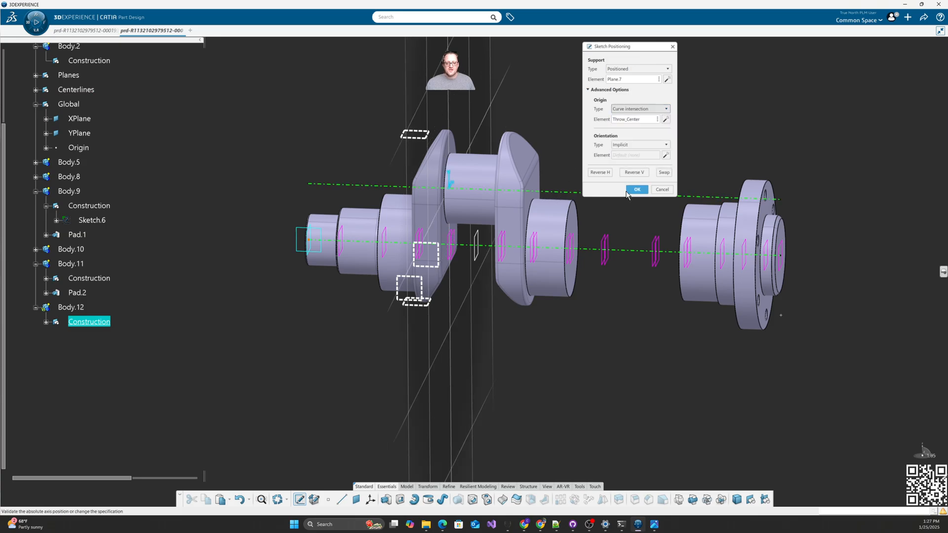
key("Return")
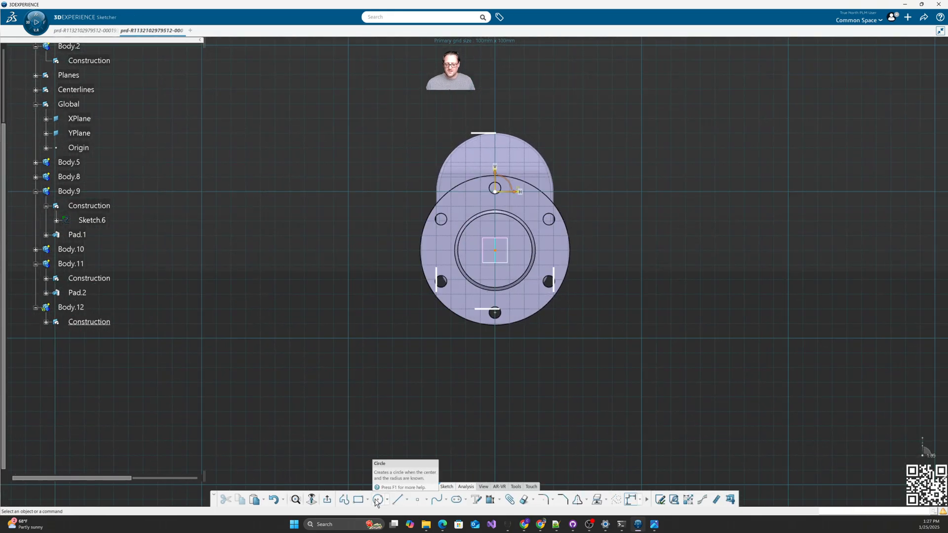
Step: Draw a 70 mm diameter circle on the origin, exit, and make Body.12 the in-work body
left_click(377, 500)
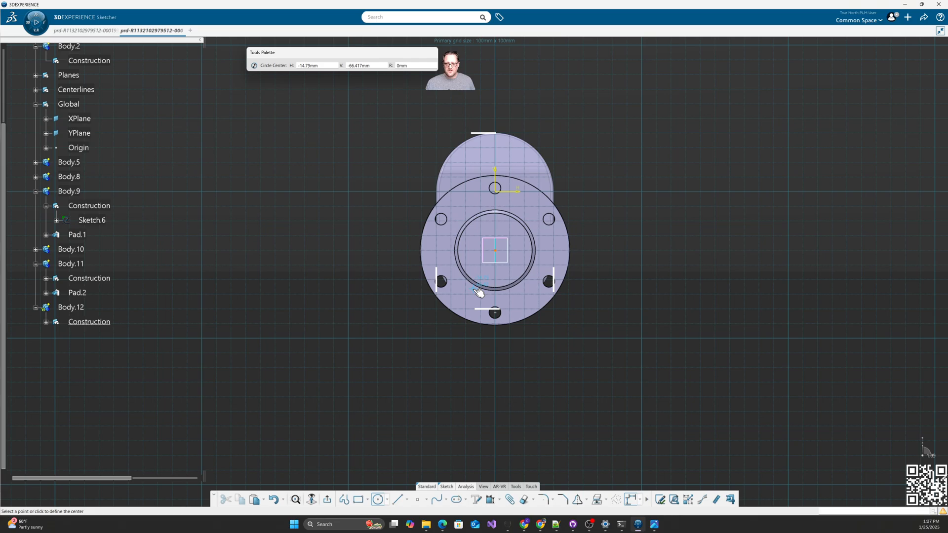
left_click(495, 188)
left_click(536, 151)
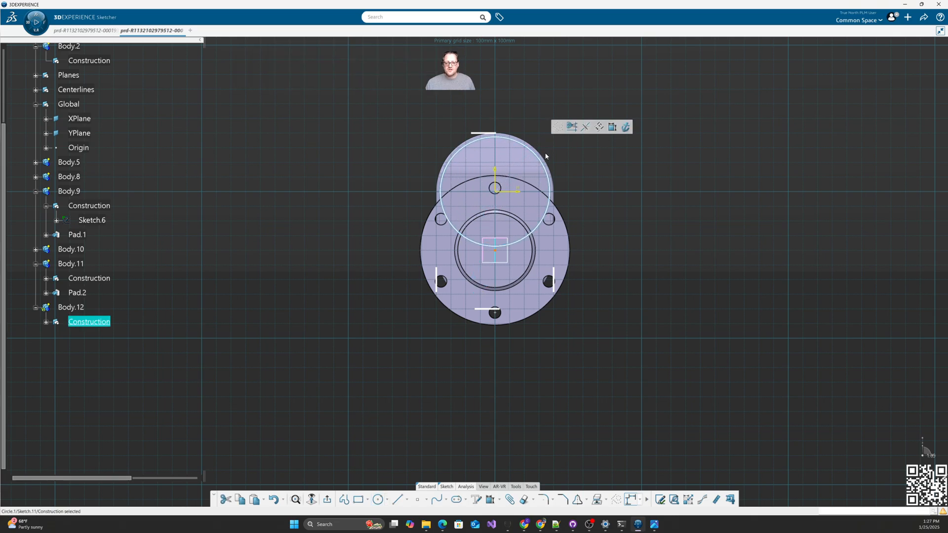
left_click(612, 127)
left_click(587, 163)
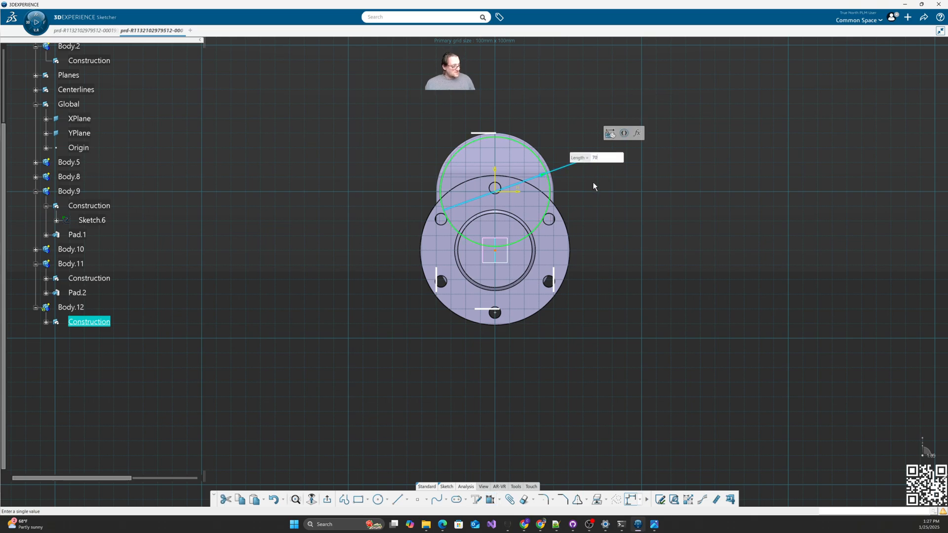
key("Return")
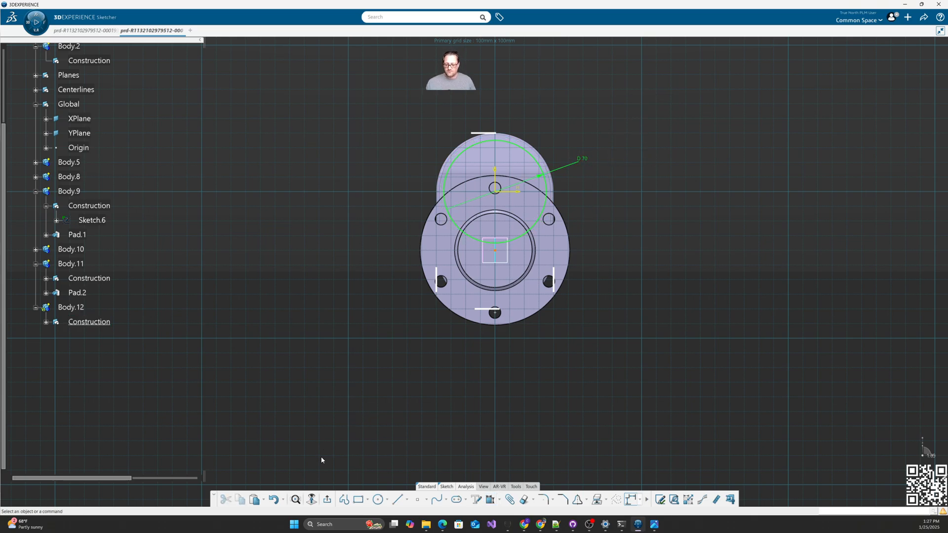
left_click(328, 501)
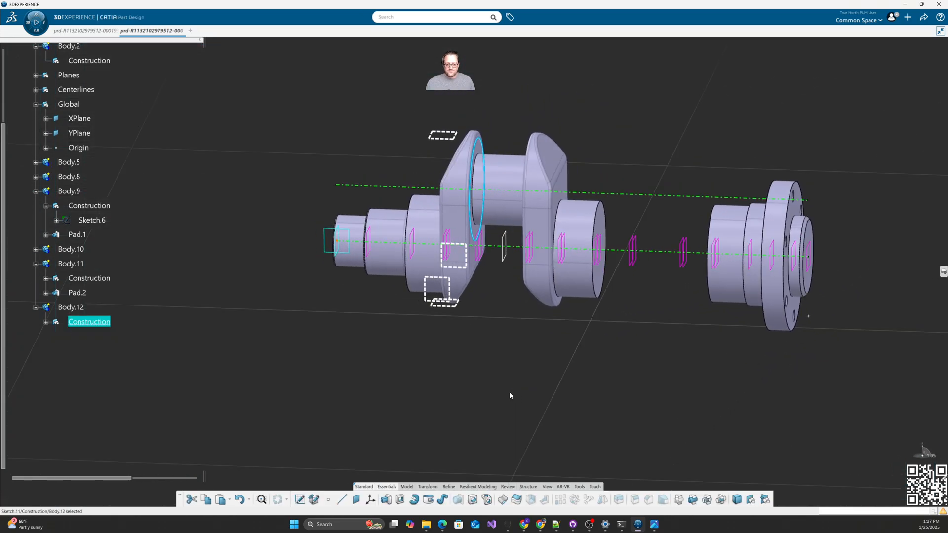
left_click(79, 309)
left_click(113, 282)
left_click(148, 319)
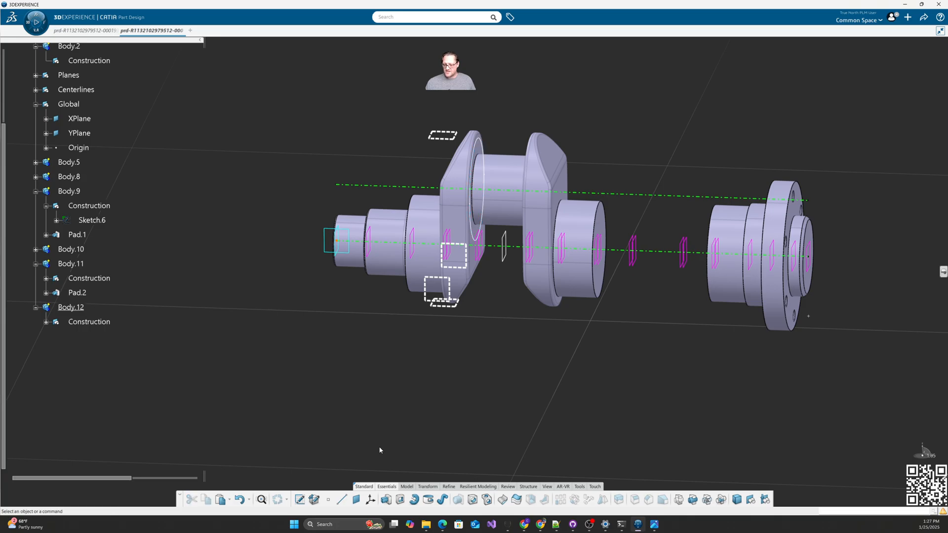
Step: Pad Sketch.11 up to Plane.9 and Plane.7 to create Pad.3
left_click(386, 500)
scroll(506, 395, "up", 5)
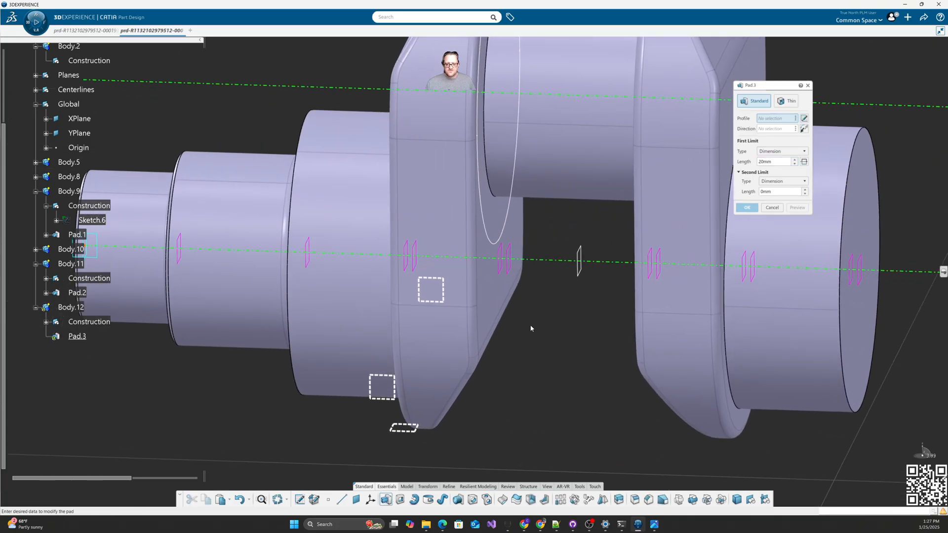
left_click(510, 218)
left_click(783, 151)
left_click(773, 178)
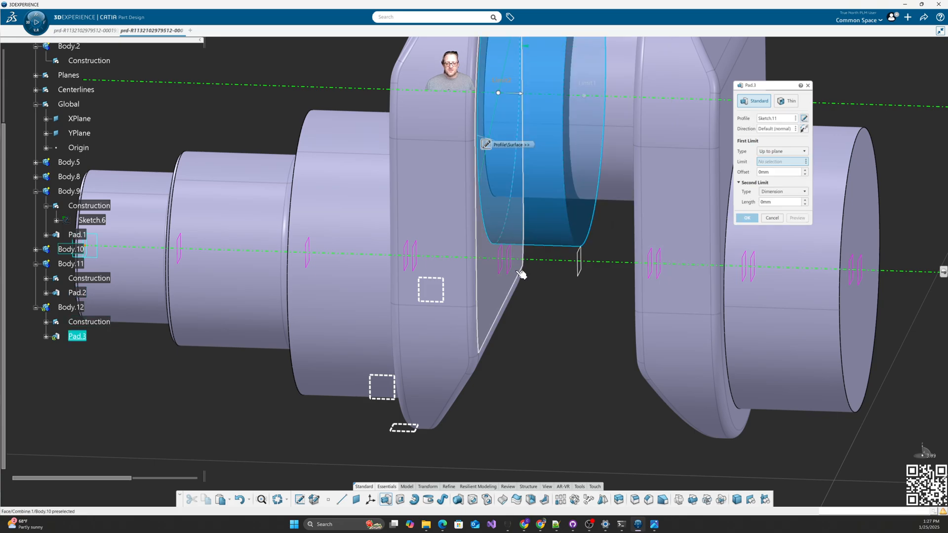
left_click(512, 271)
left_click(783, 192)
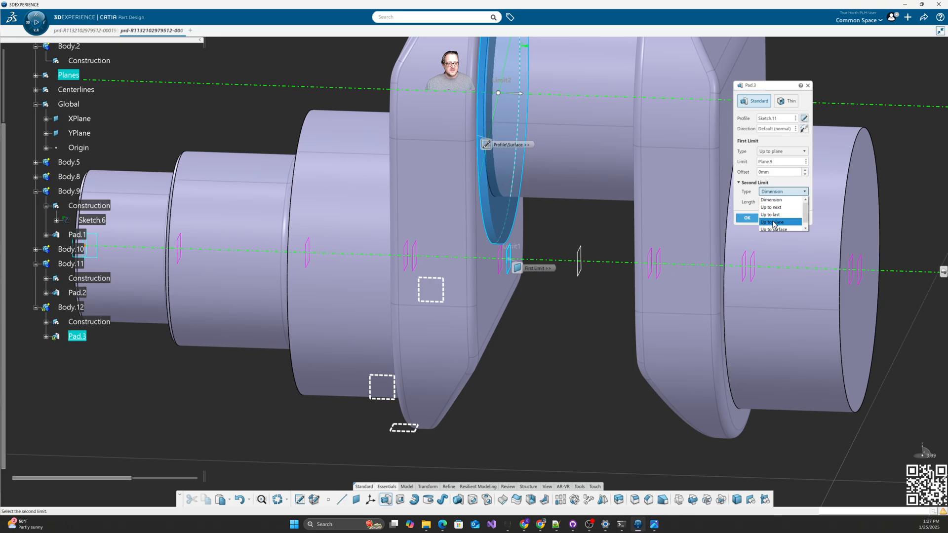
left_click(773, 223)
left_click(504, 269)
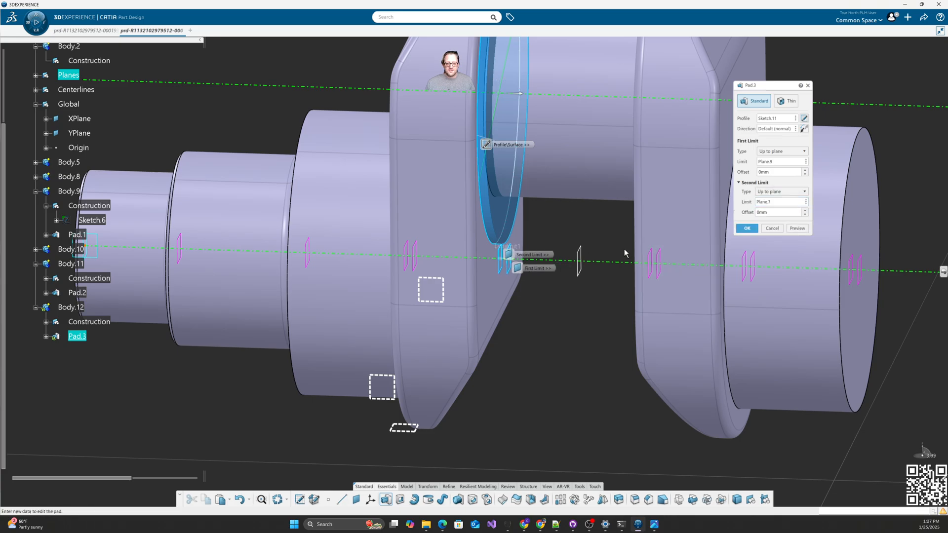
left_click(747, 229)
Step: Mirror Body.12's solid about Plane.26 as Mirror.2
scroll(486, 360, "down", 3)
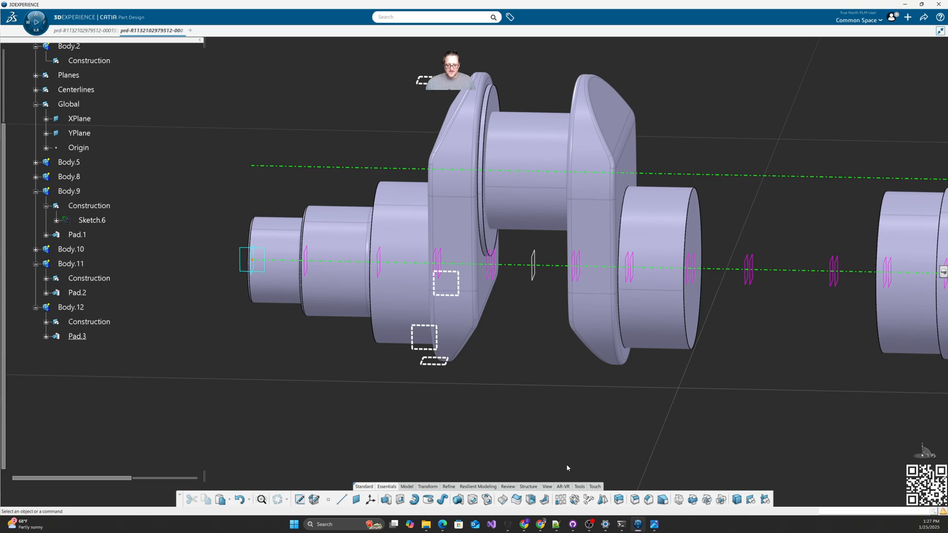
left_click(603, 499)
left_click(533, 277)
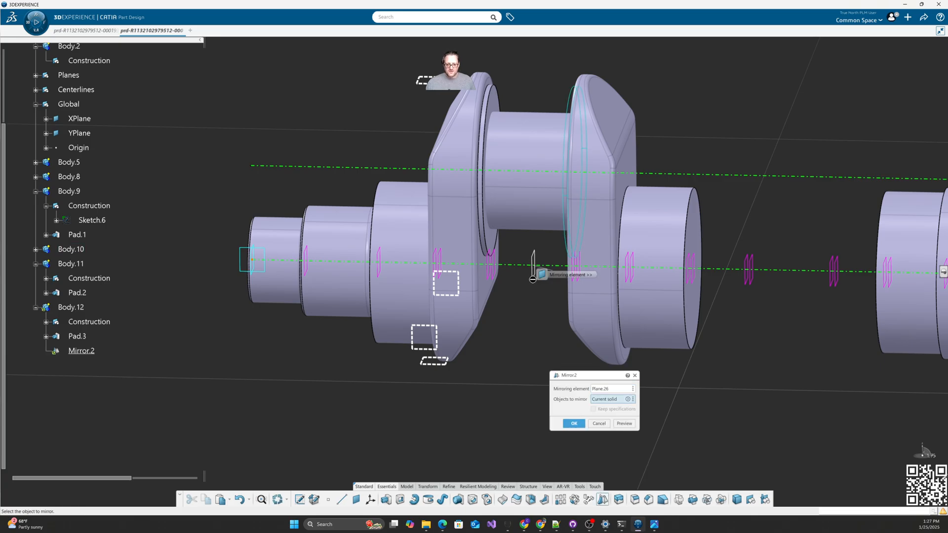
left_click(573, 423)
middle_click_drag(525, 393, 526, 337)
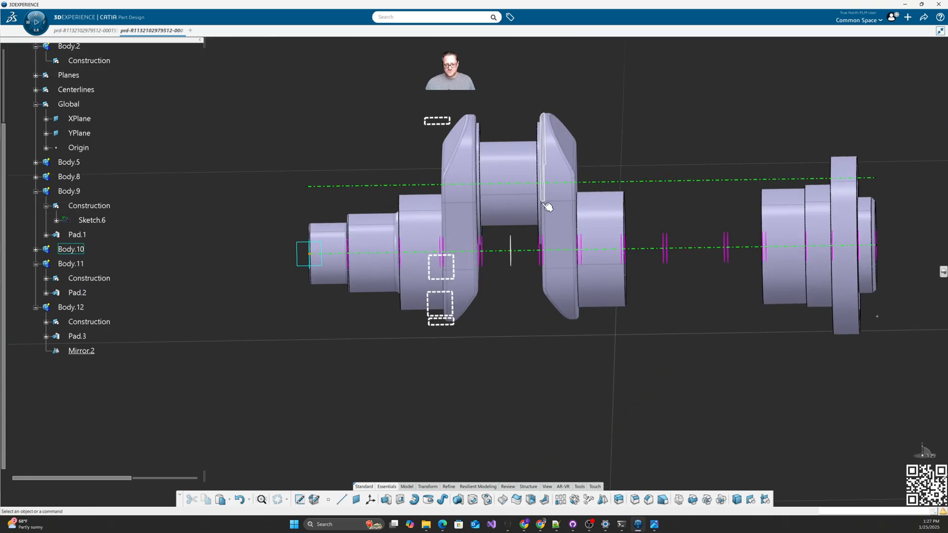
Step: Insert an empty Body.13 and collapse Body.9, Body.11 and Body.12 in the tree
scroll(112, 212, "up", 3)
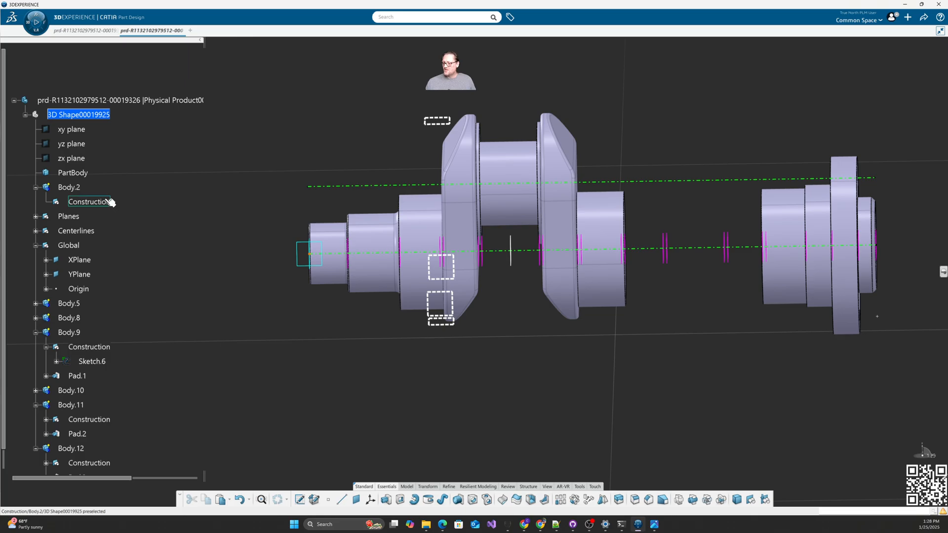
left_click(110, 115)
left_click(99, 89)
scroll(165, 253, "down", 3)
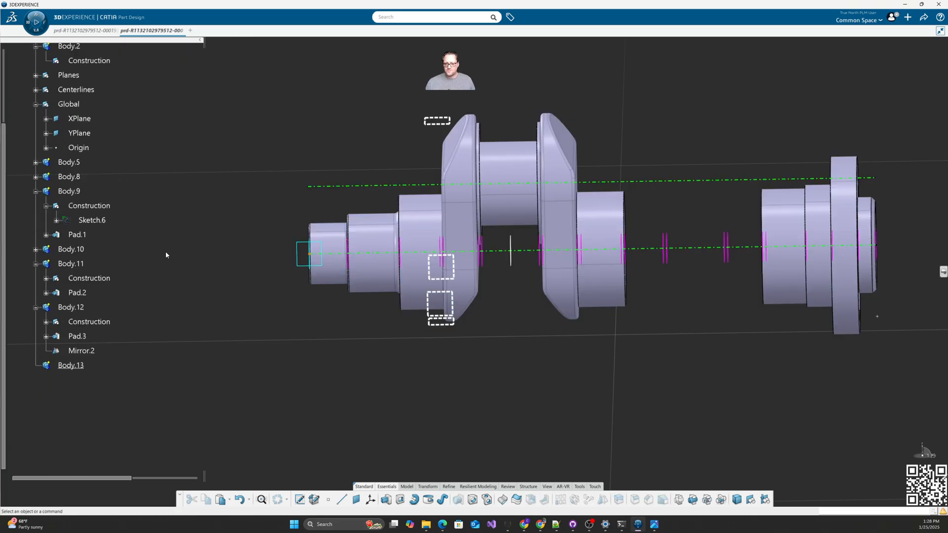
left_click(35, 191)
left_click(36, 220)
left_click(35, 234)
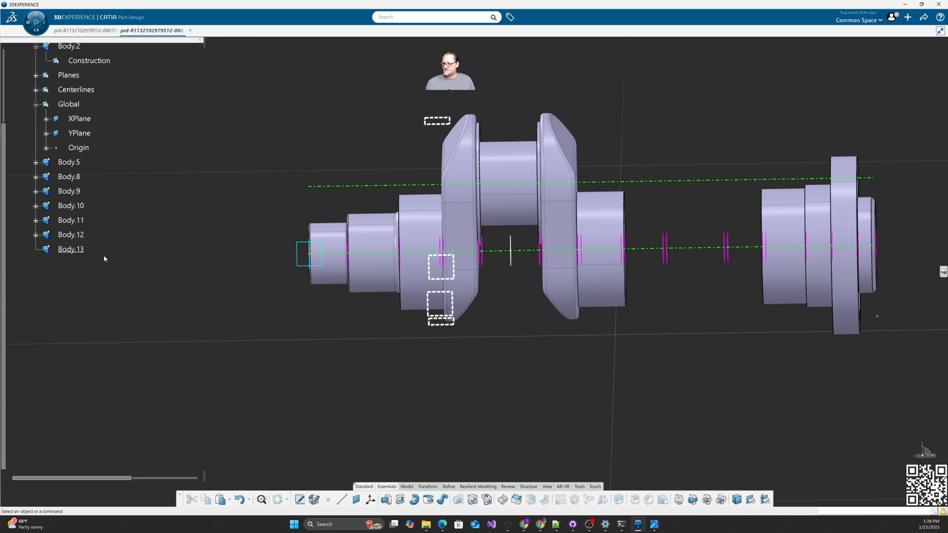
Step: Add Body.10, Body.11 and Body.12 into Body.13
left_click(71, 205)
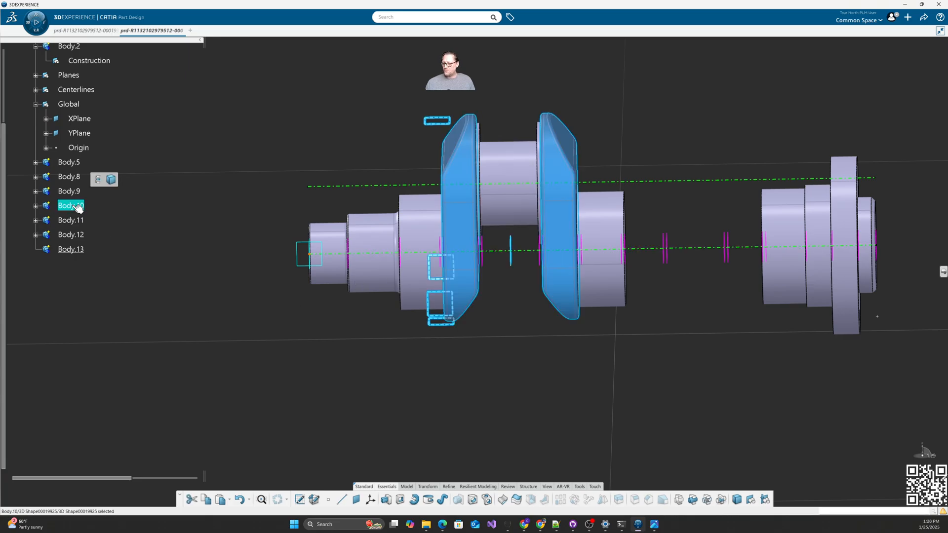
left_click(79, 221, "ctrl")
left_click(72, 235, "ctrl")
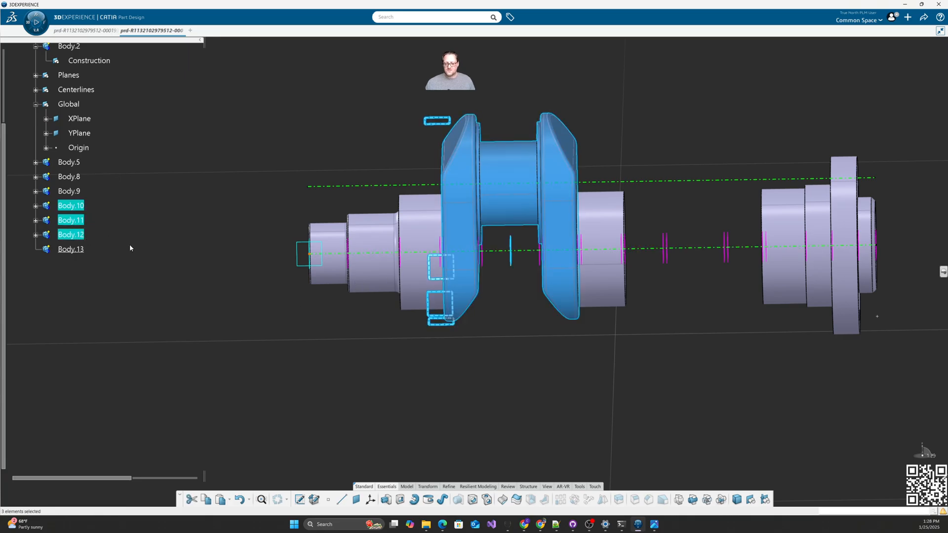
right_click(74, 239)
mouse_move(133, 435)
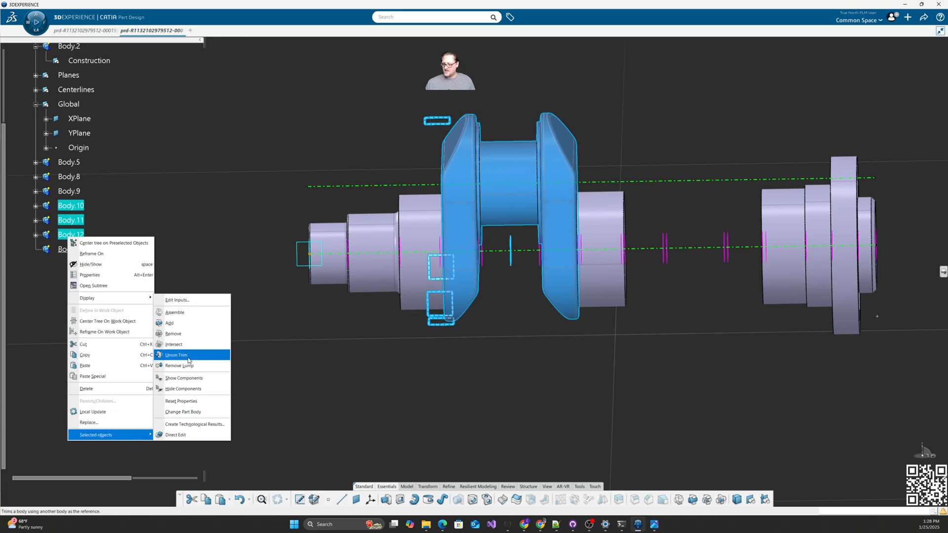
left_click(195, 323)
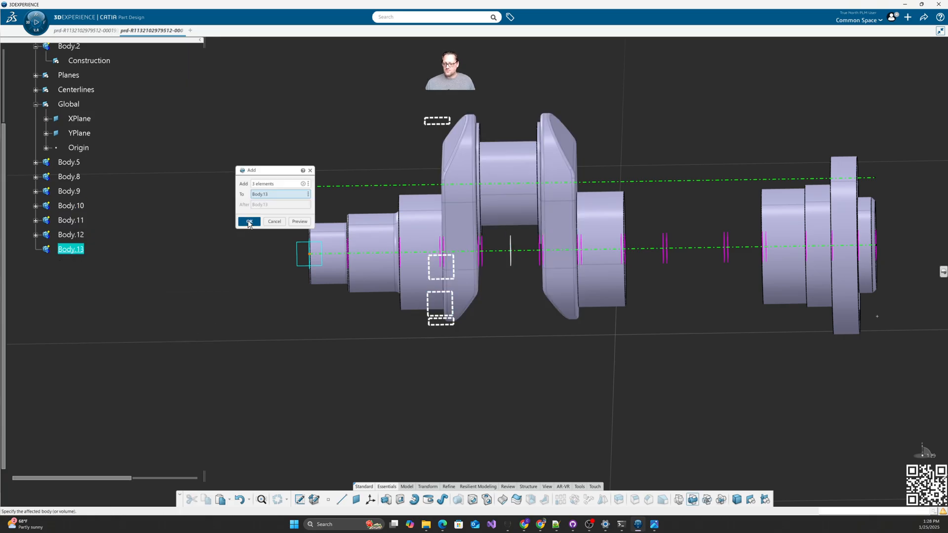
left_click(249, 222)
Step: Expand Body.13 to review its Add.3, Add.4 and Add.5 features
middle_click_drag(201, 290, 298, 304)
left_click(72, 206)
left_click(210, 270)
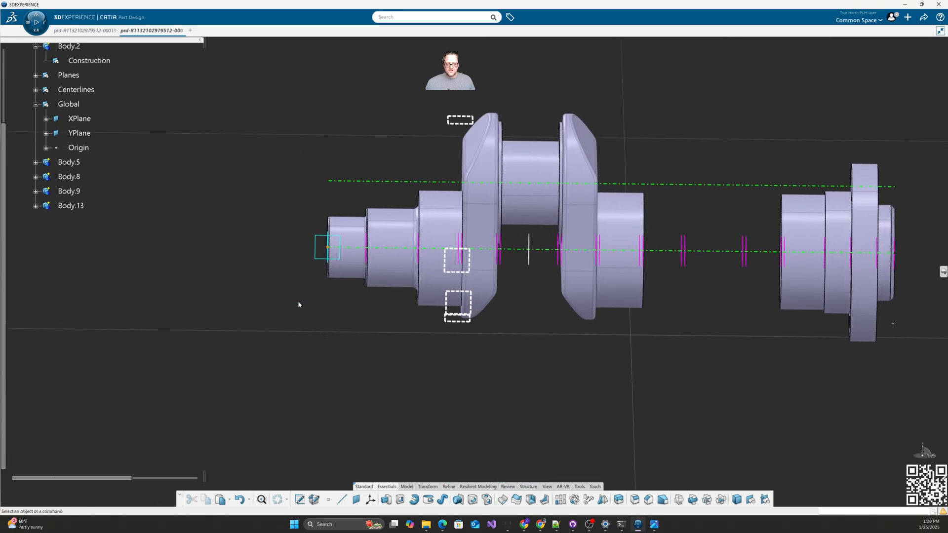
left_click(70, 206)
left_click(36, 206)
left_click(327, 378)
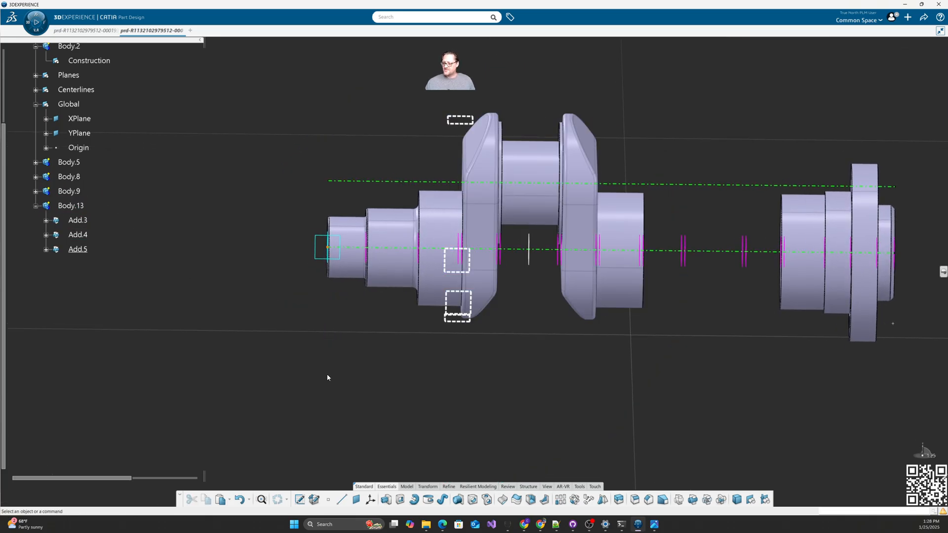
Step: Insert a new geometrical set in Body.13 and rename it Construction
left_click(750, 500)
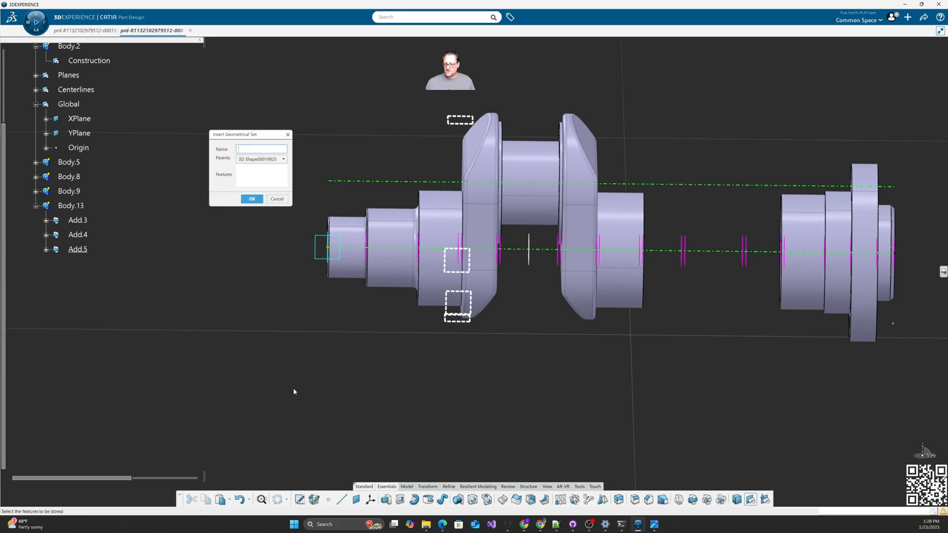
left_click(251, 199)
right_click(96, 265)
left_click(179, 266)
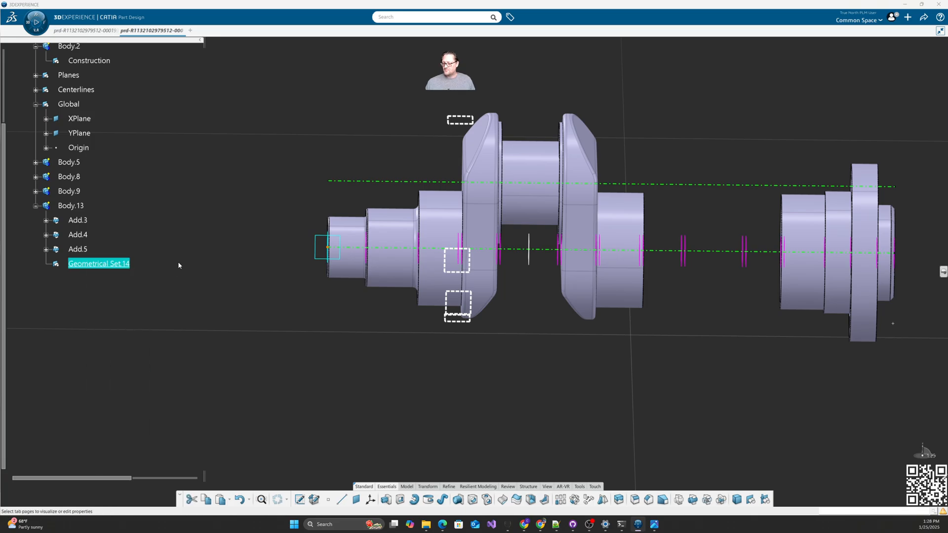
type("Construction")
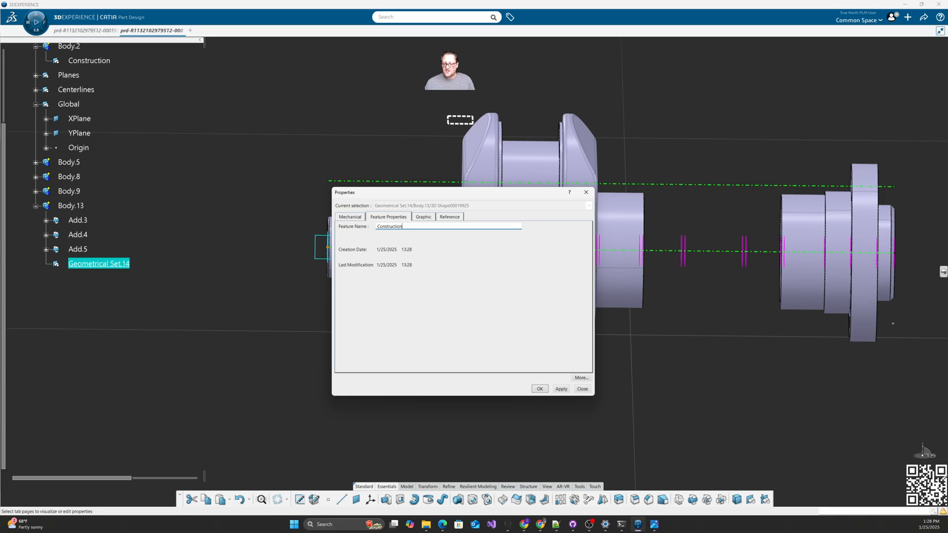
key("Return")
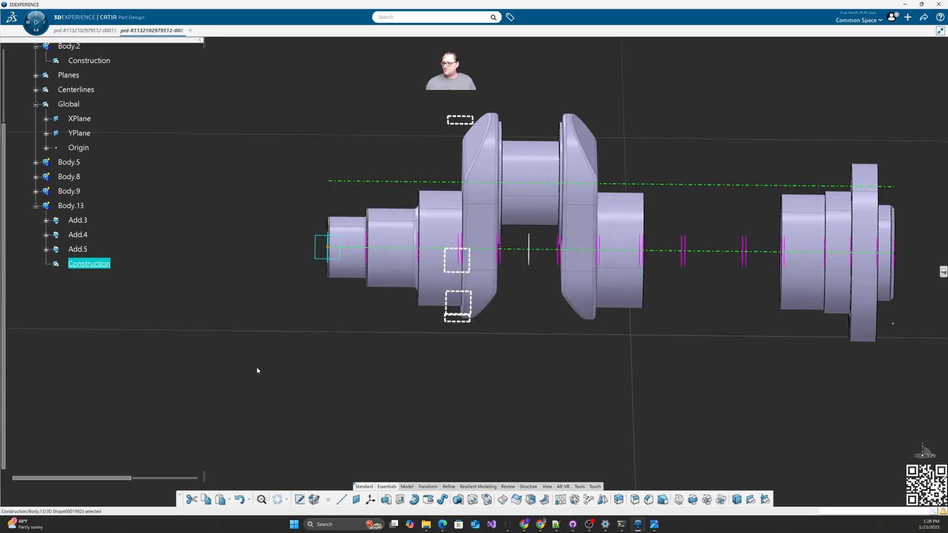
Step: Reorder Add.3, Add.4 and Add.5 so Construction comes before them
left_click(78, 221)
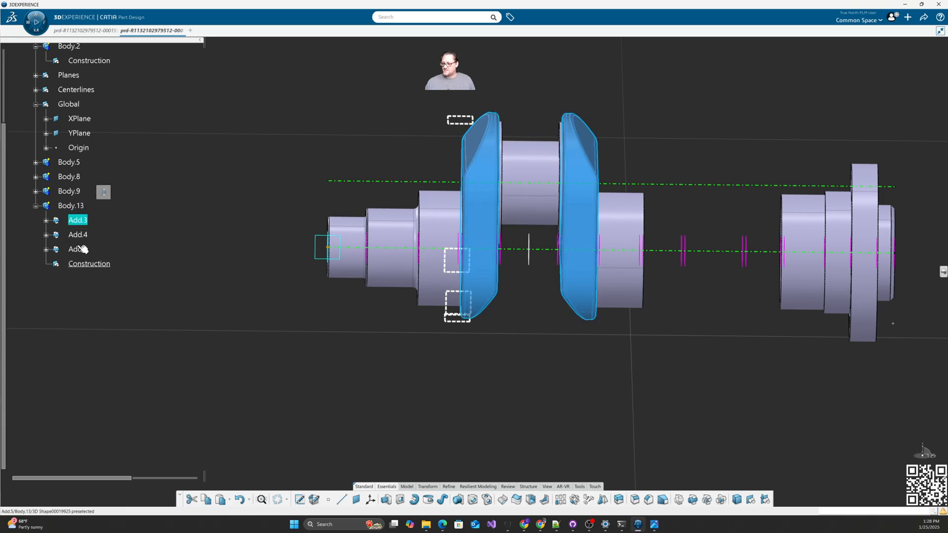
left_click(77, 249, "shift")
right_click(78, 249)
mouse_move(118, 446)
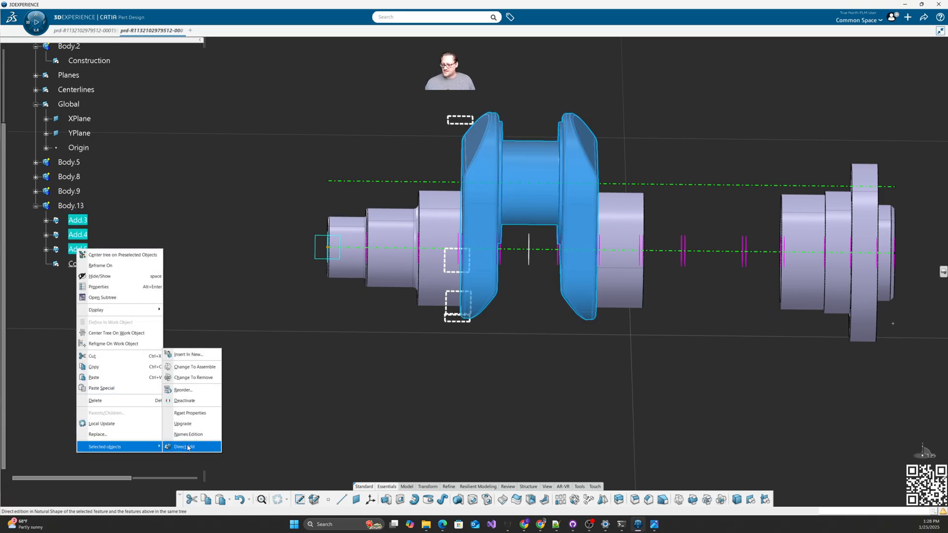
left_click(192, 393)
left_click(89, 263)
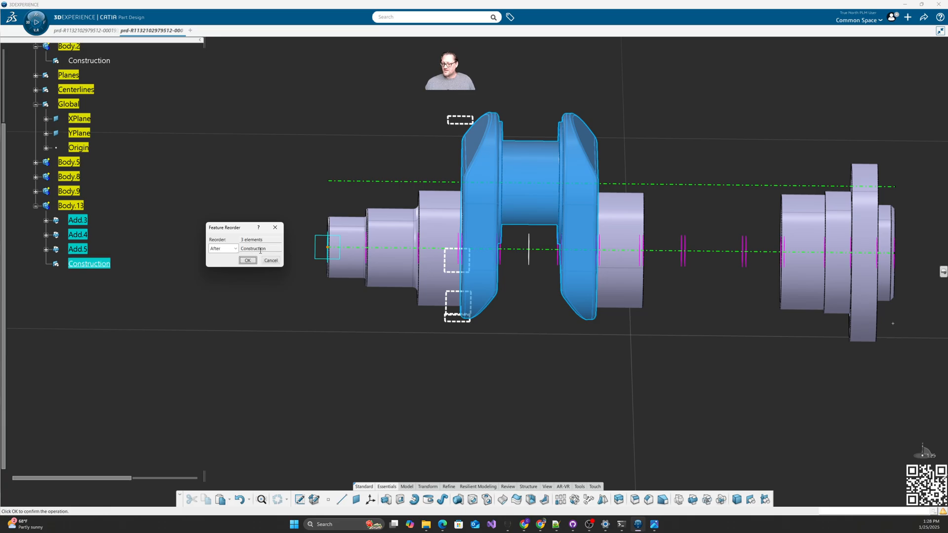
left_click(248, 260)
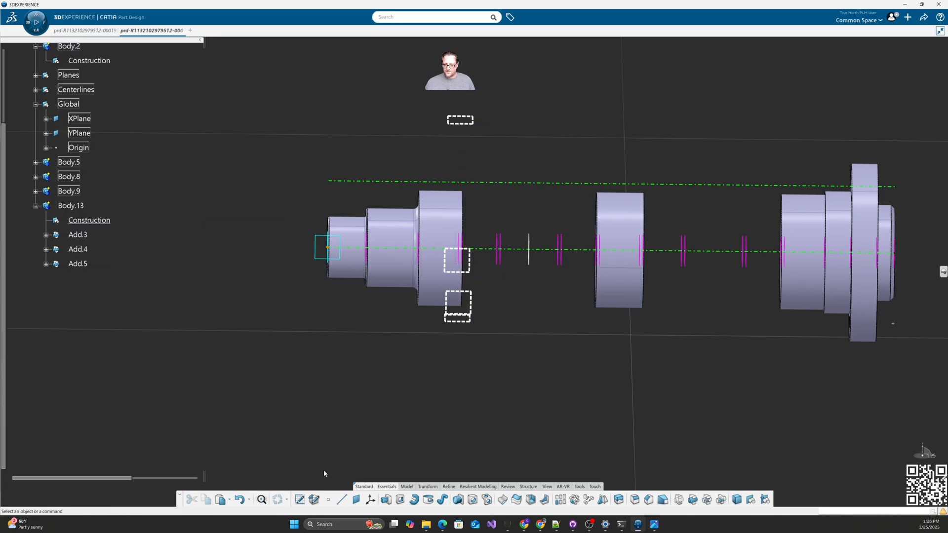
Step: Create Plane.27 midway between Plane.11 and Plane.13 at ratio 0.5
left_click(357, 501)
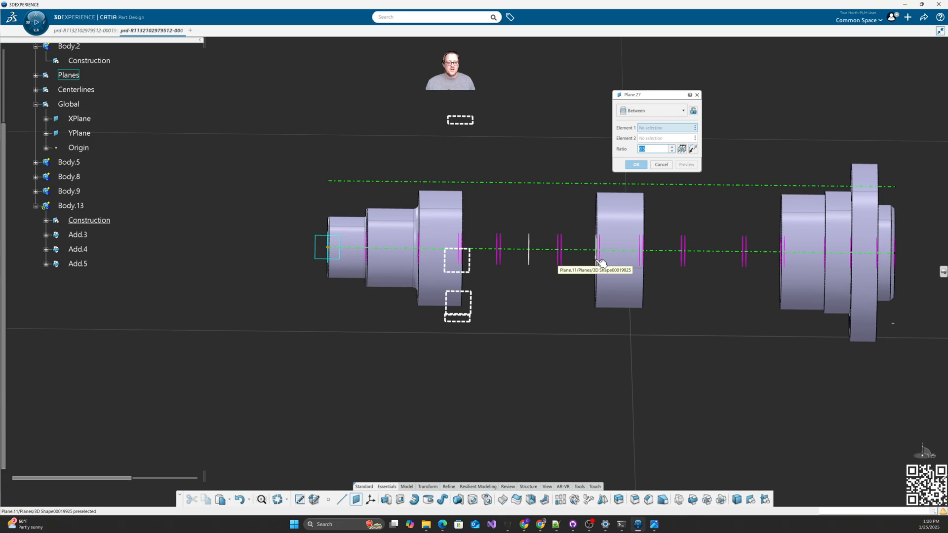
middle_click_drag(670, 292, 669, 283)
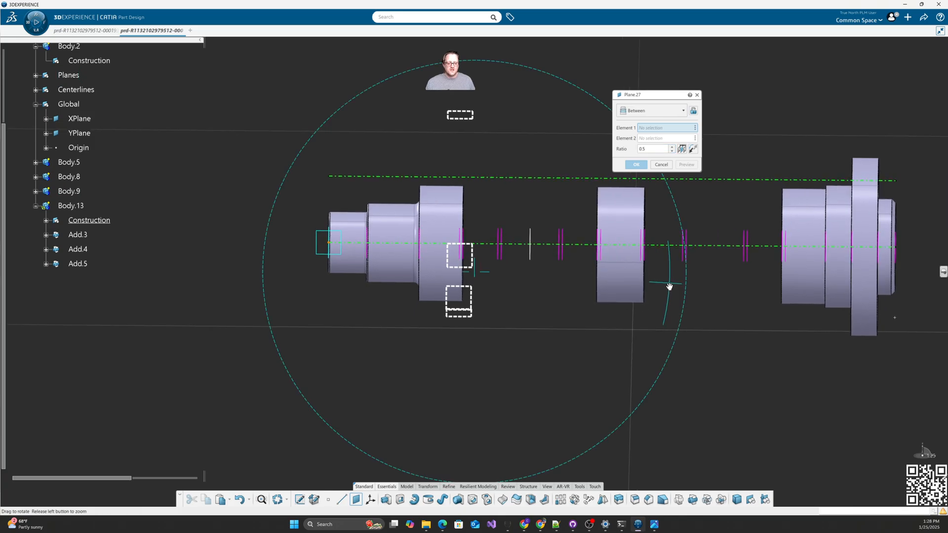
left_click(640, 255)
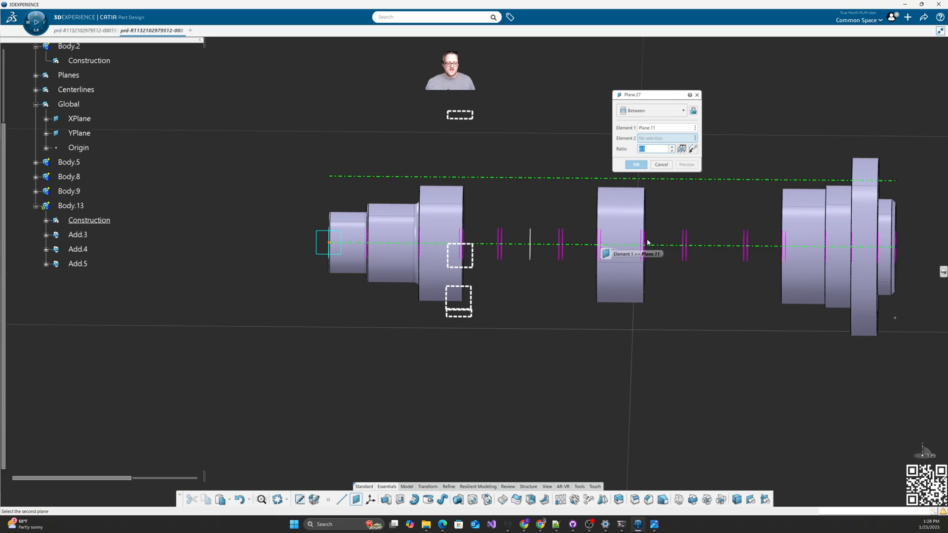
left_click(648, 241)
left_click(636, 164)
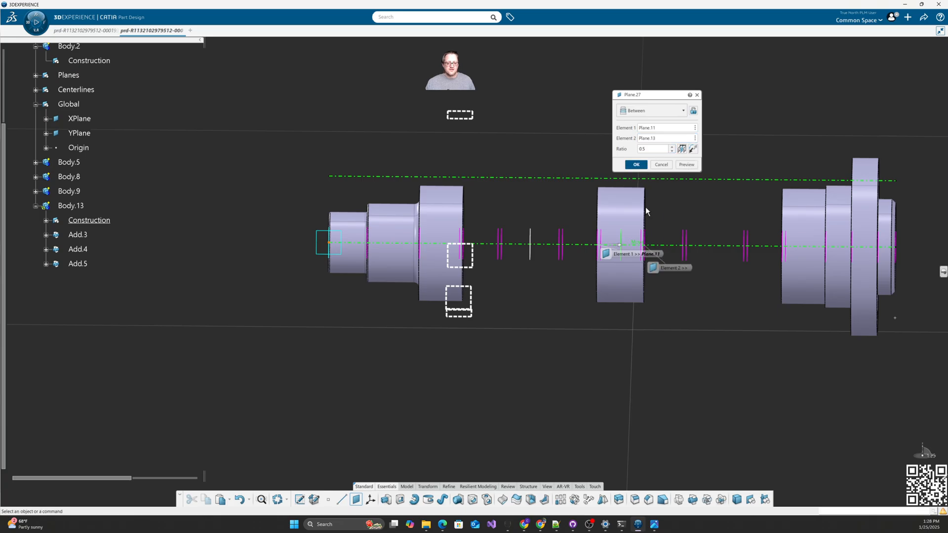
Step: Define Body.13 as the current work object
left_click(46, 220)
right_click(69, 204)
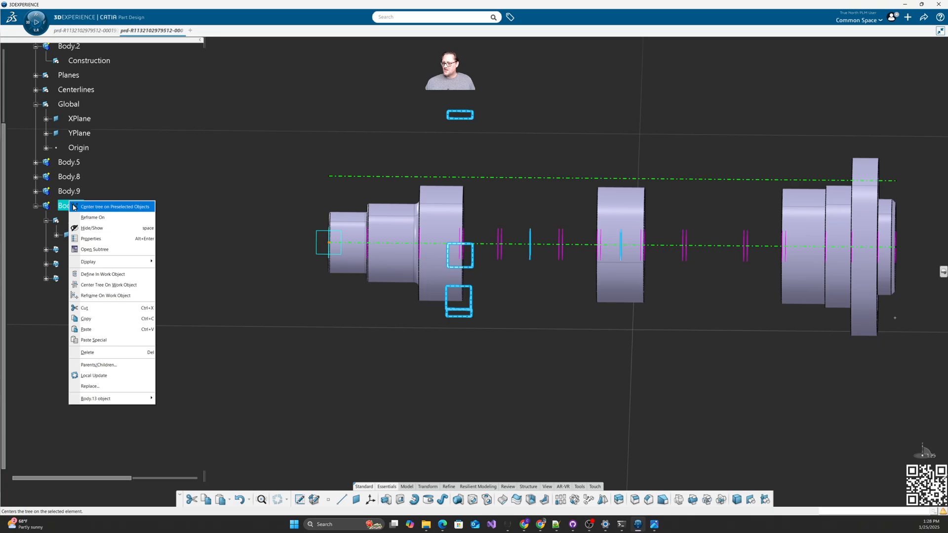
left_click(99, 249)
left_click(363, 367)
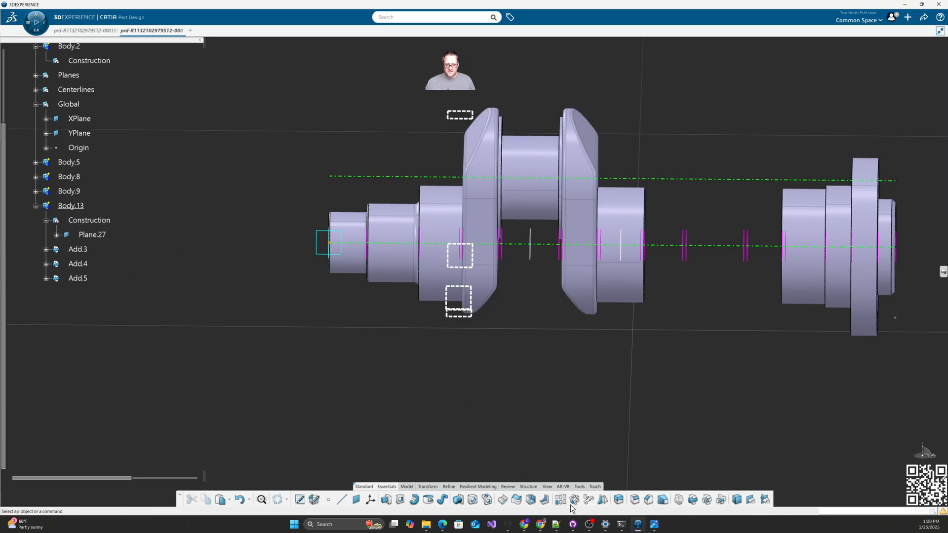
Step: Mirror the crank throw across Plane.27 as Mirror.3 and view the whole crankshaft
left_click(603, 500)
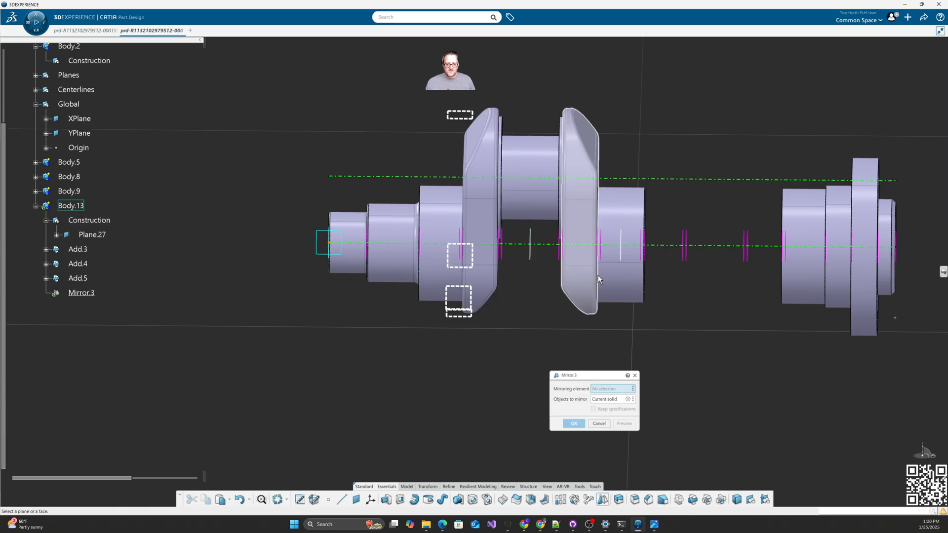
left_click(626, 260)
left_click(577, 423)
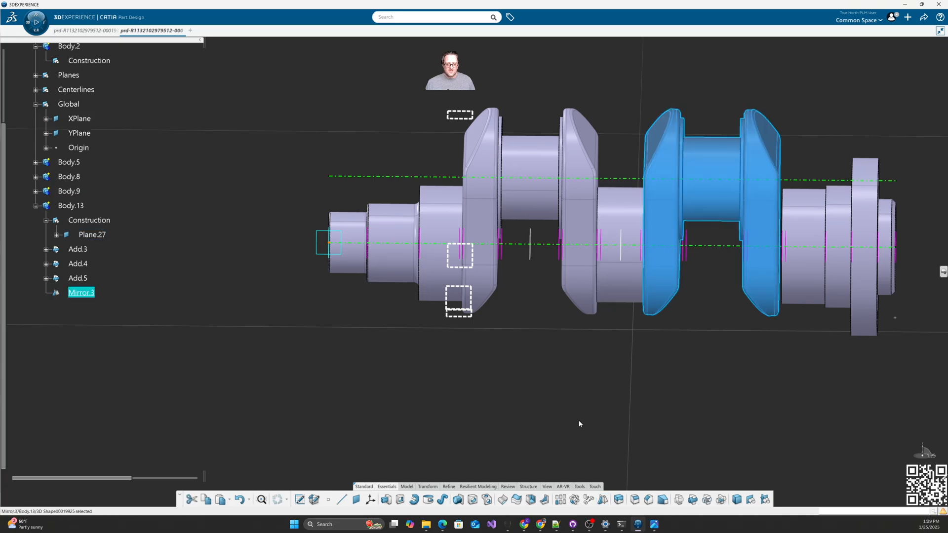
left_click(579, 421)
middle_click_drag(652, 393, 526, 396)
middle_click_drag(479, 363, 529, 365)
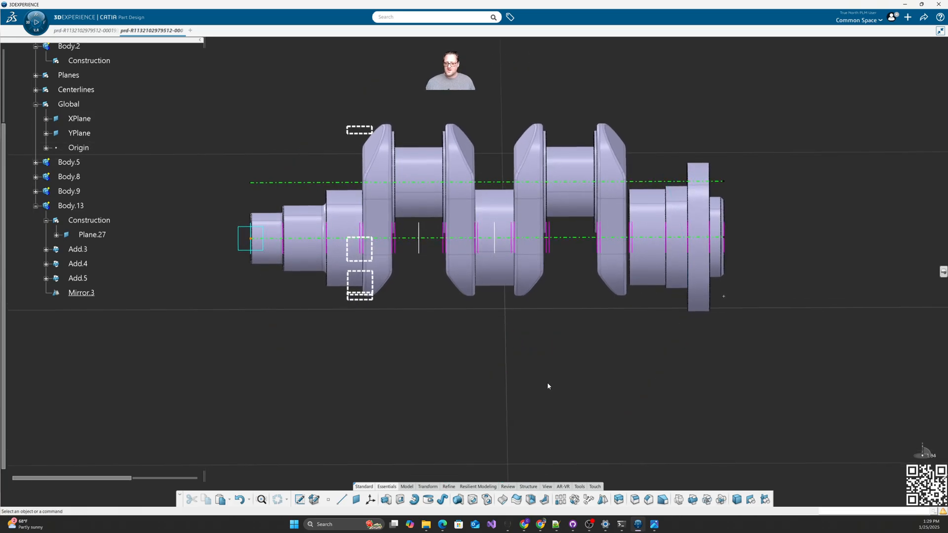
Step: Change Plane.20's offset to 18
middle_click_drag(599, 371, 569, 367)
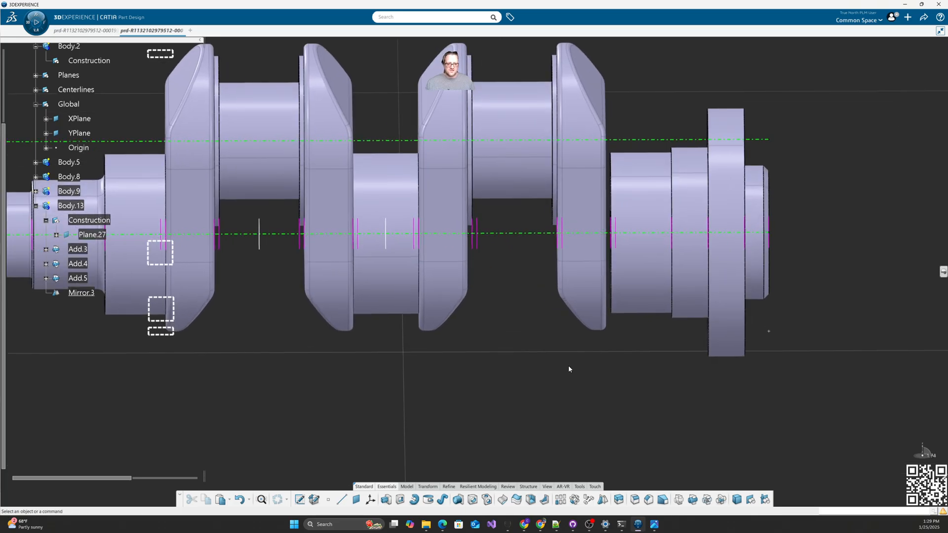
double_click(613, 246)
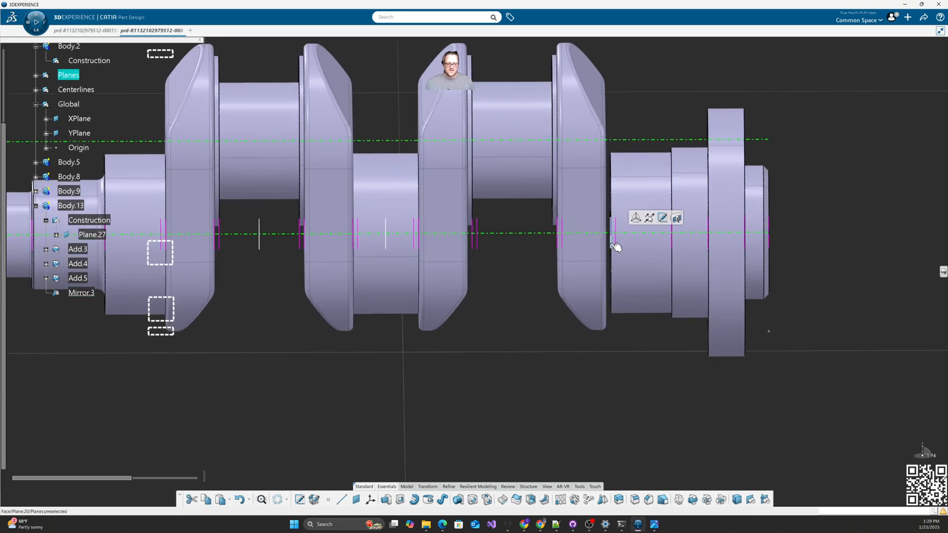
left_click_drag(572, 242, 476, 289)
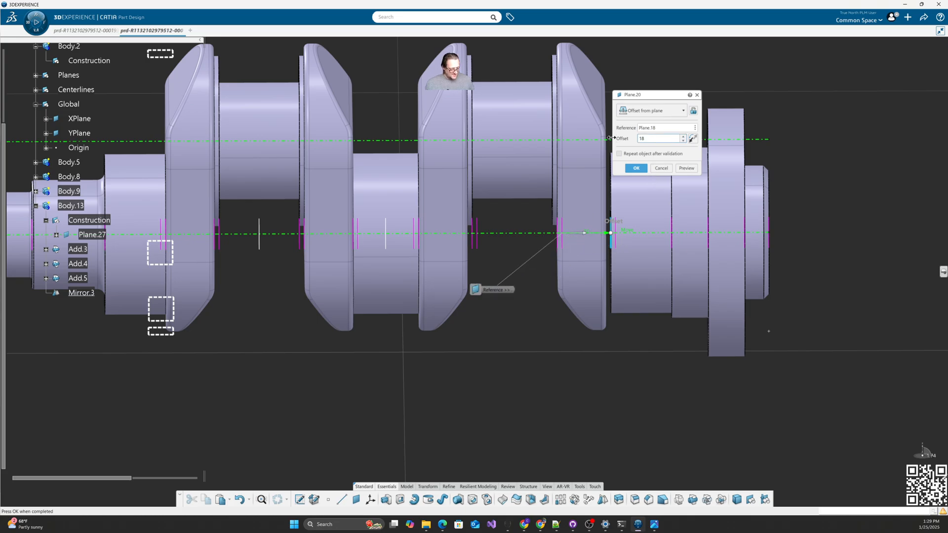
key("Return")
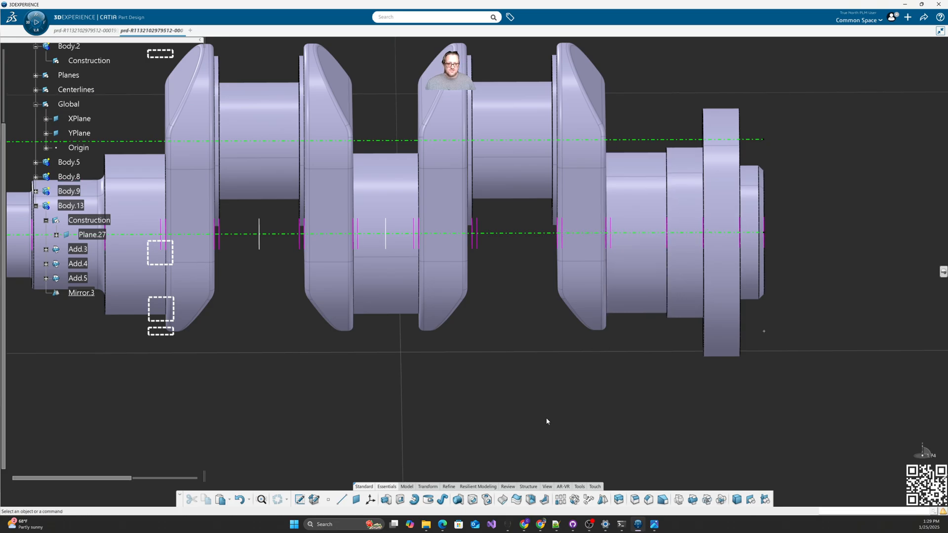
Step: Set Plane.15 to a 20 offset from Plane.13
middle_click_drag(497, 364, 569, 308)
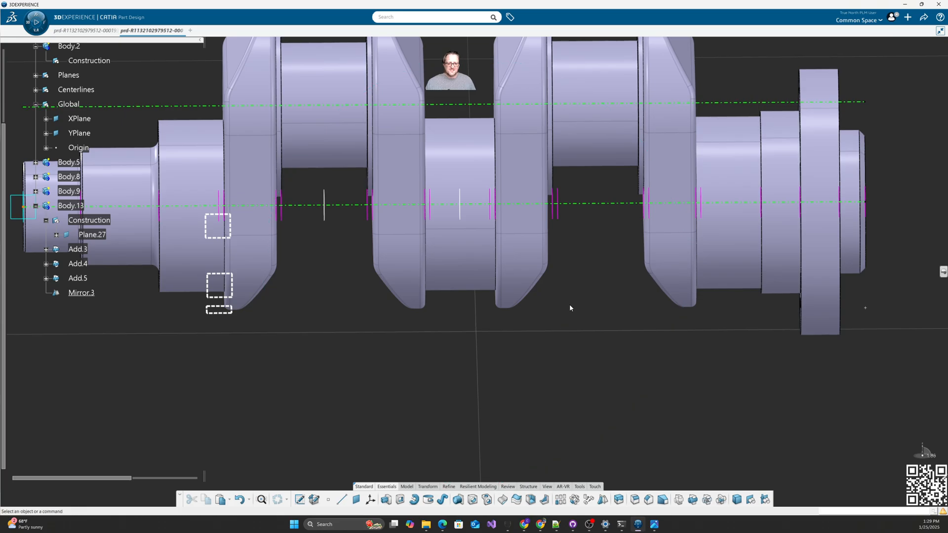
double_click(555, 216)
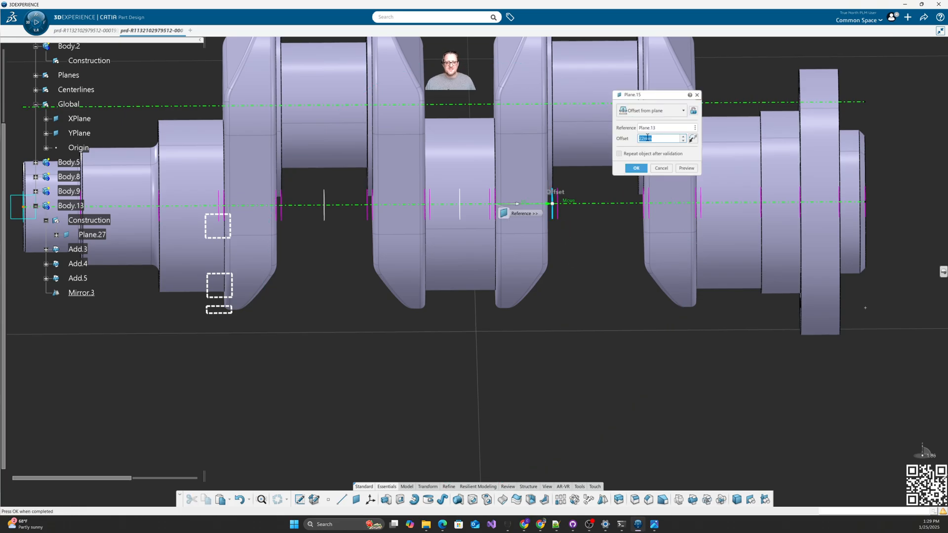
type("20")
key("Return")
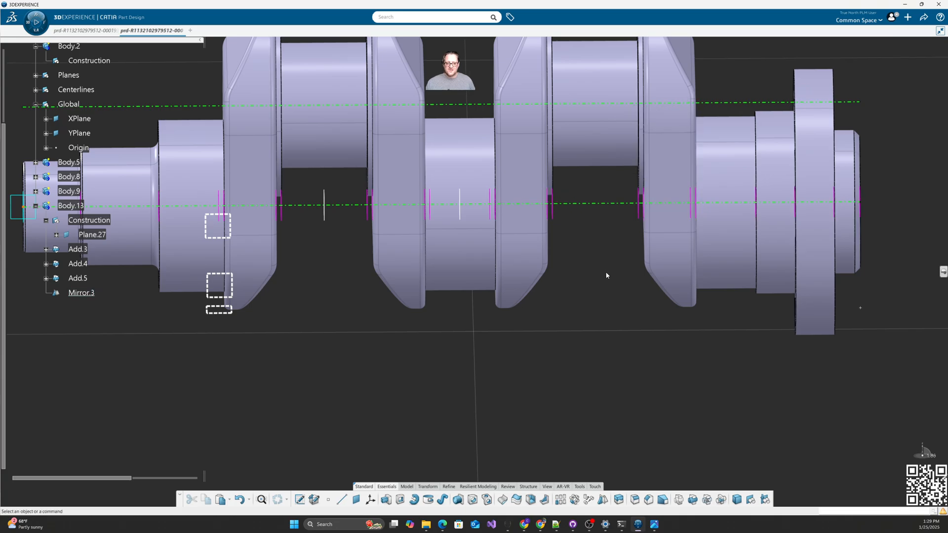
Step: Set Plane.20 to a 20 offset from Plane.18
middle_click_drag(603, 273, 612, 283)
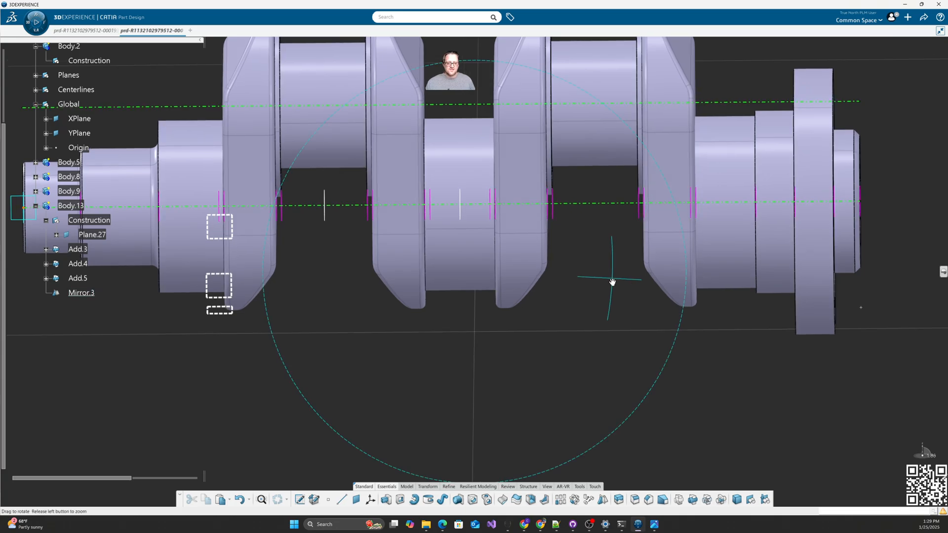
double_click(691, 212)
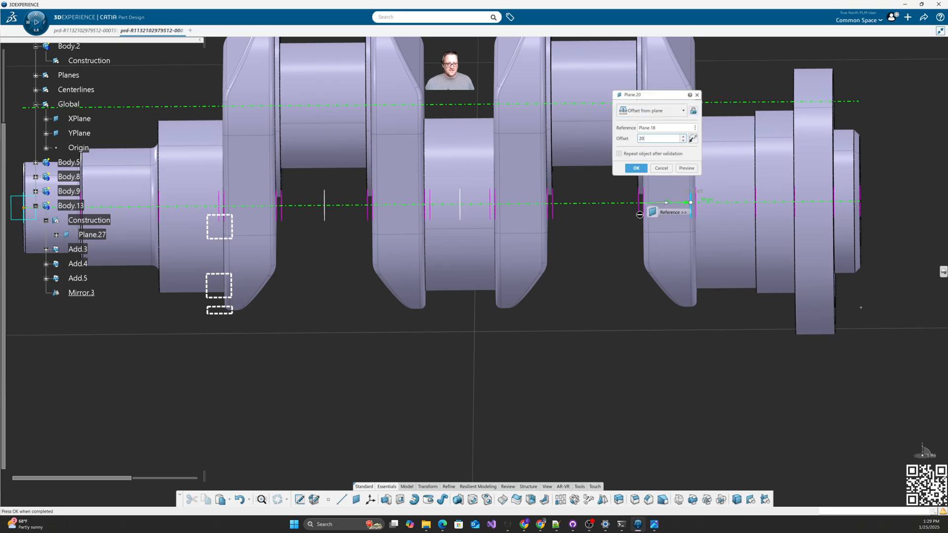
key("Return")
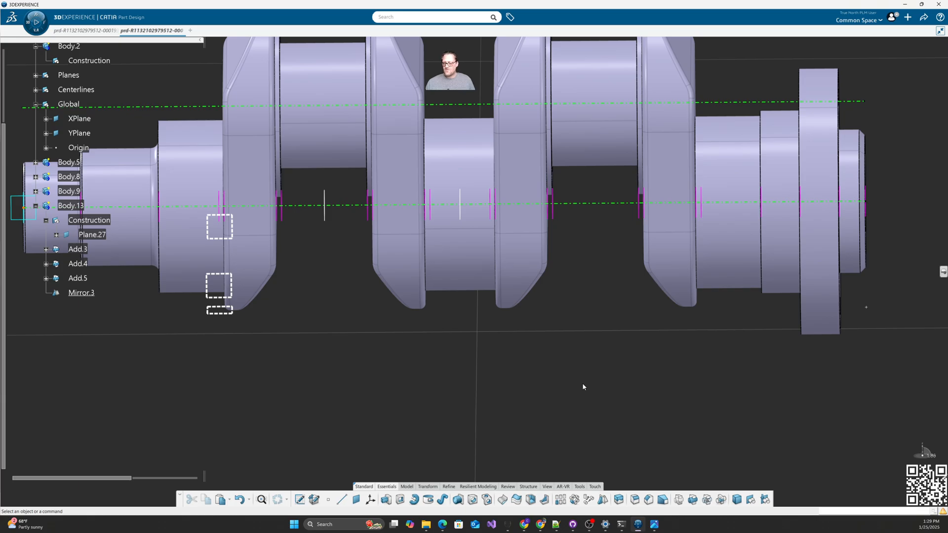
scroll(581, 387, "down", 3)
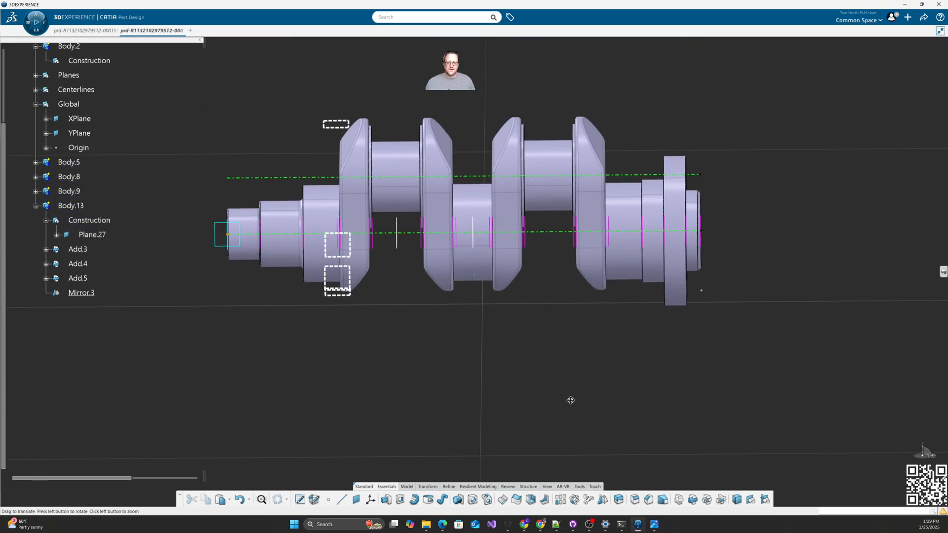
middle_click_drag(498, 349, 473, 354)
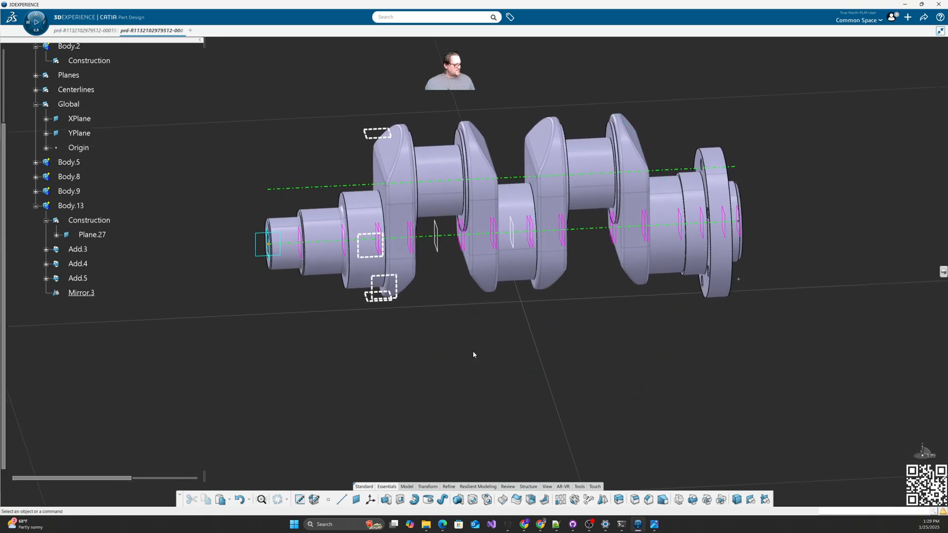
key("alt+Tab")
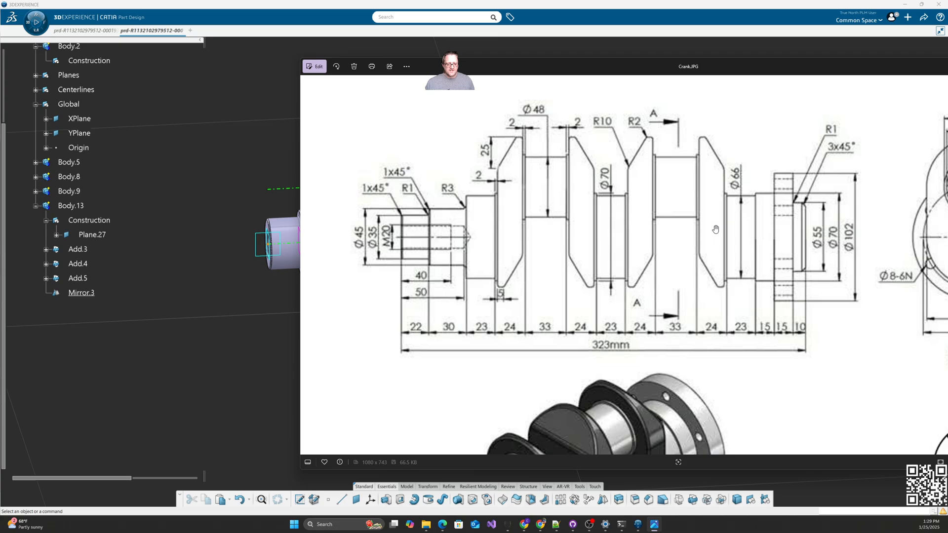
left_click_drag(568, 70, 947, 81)
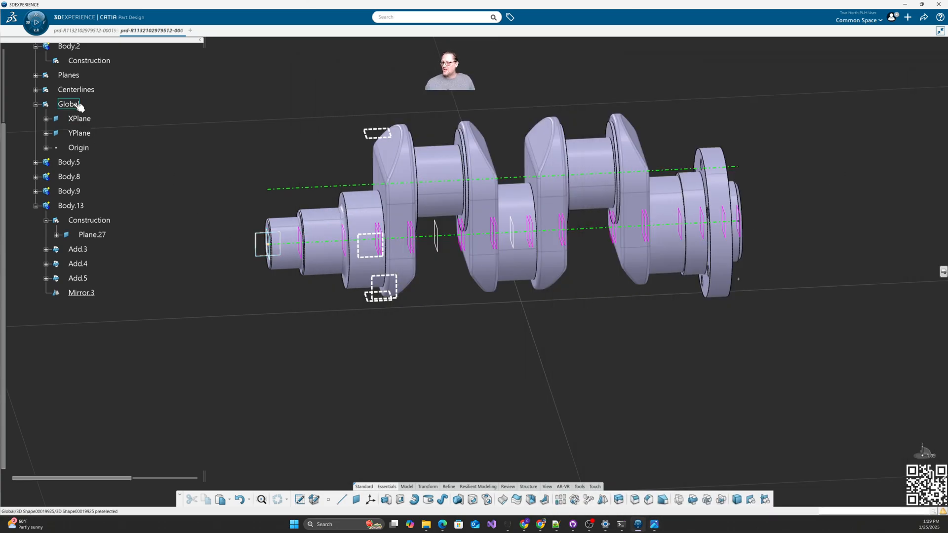
scroll(74, 80, "up", 3)
Step: Copy-paste Body.2 as Body.14 and make its Construction set the working object
left_click(69, 141)
key("ctrl+c")
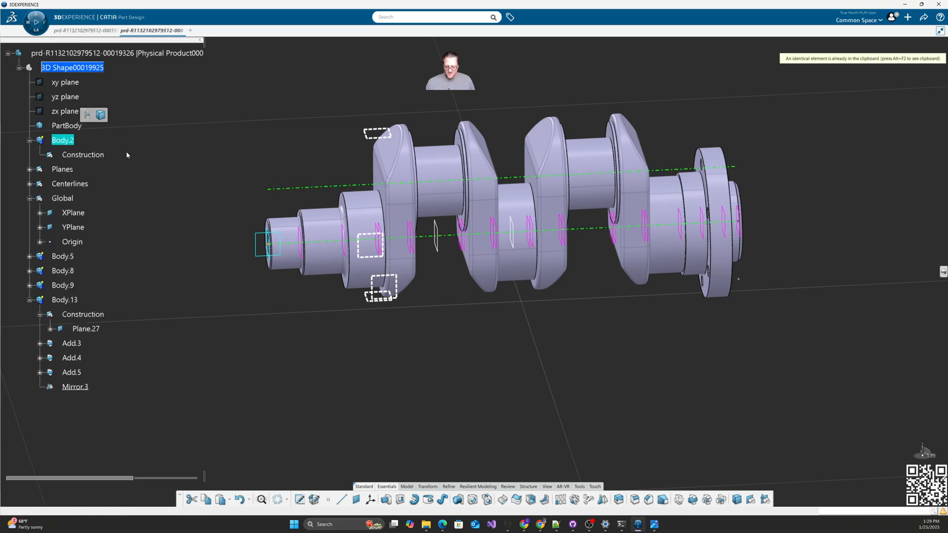
left_click(79, 70)
key("ctrl+v")
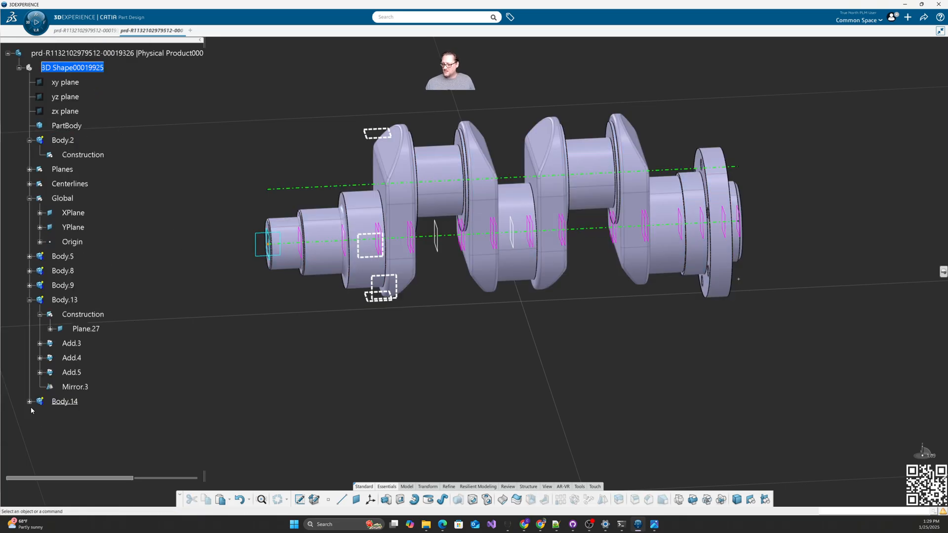
left_click(82, 416)
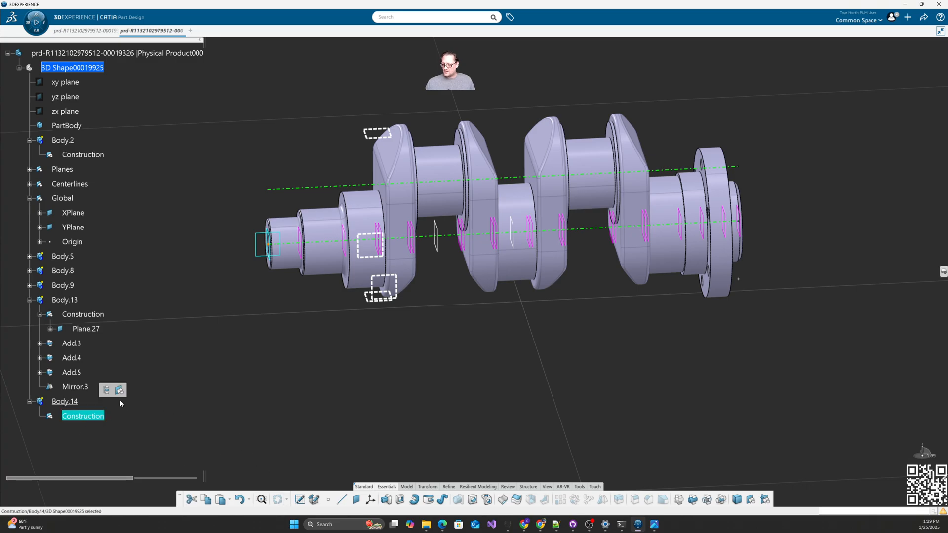
left_click(303, 457)
Step: Start a sketch on Plane.6 with a curve-intersection origin at Main_center
left_click(300, 500)
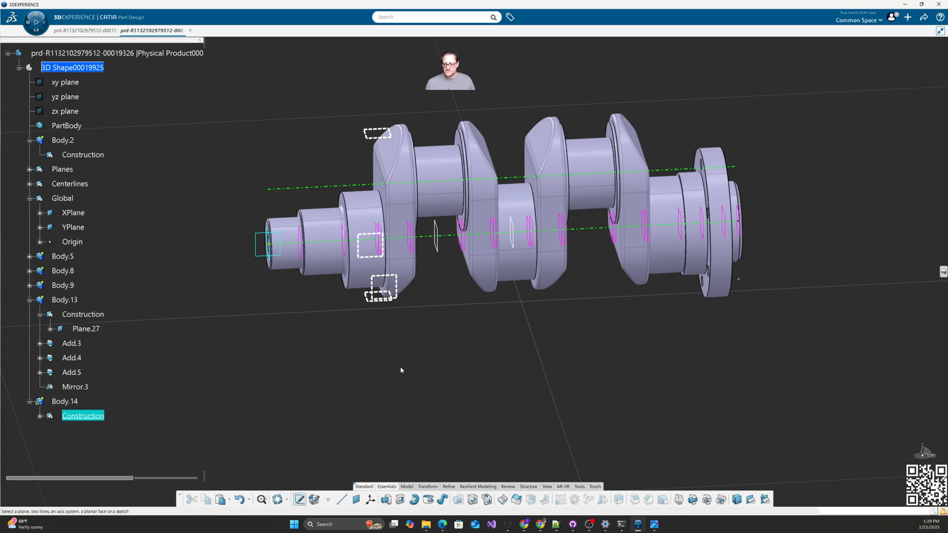
left_click(377, 231)
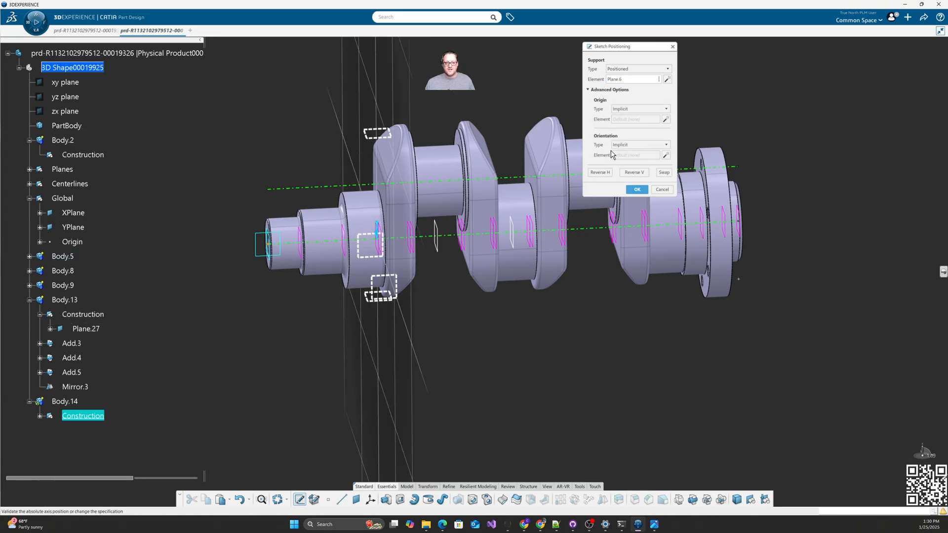
left_click(640, 109)
left_click(635, 148)
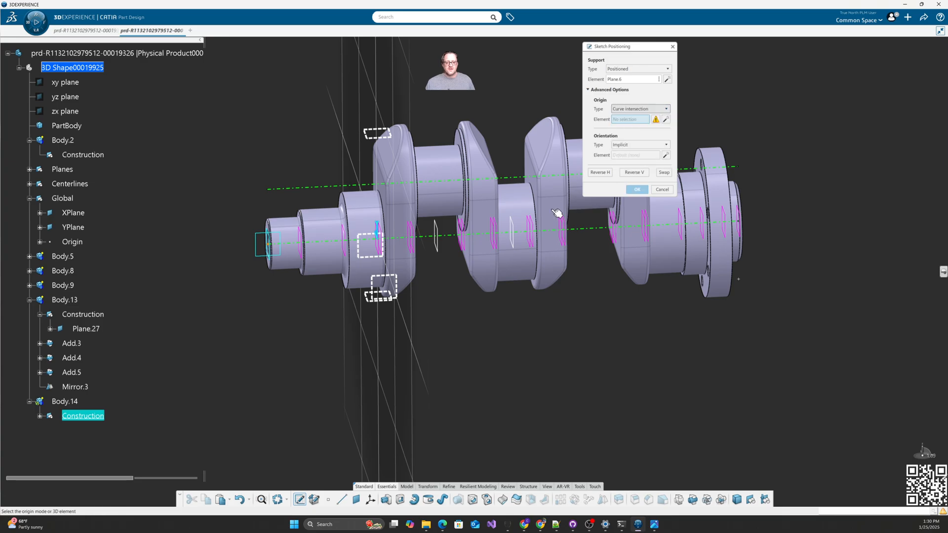
left_click(460, 233)
left_click(636, 189)
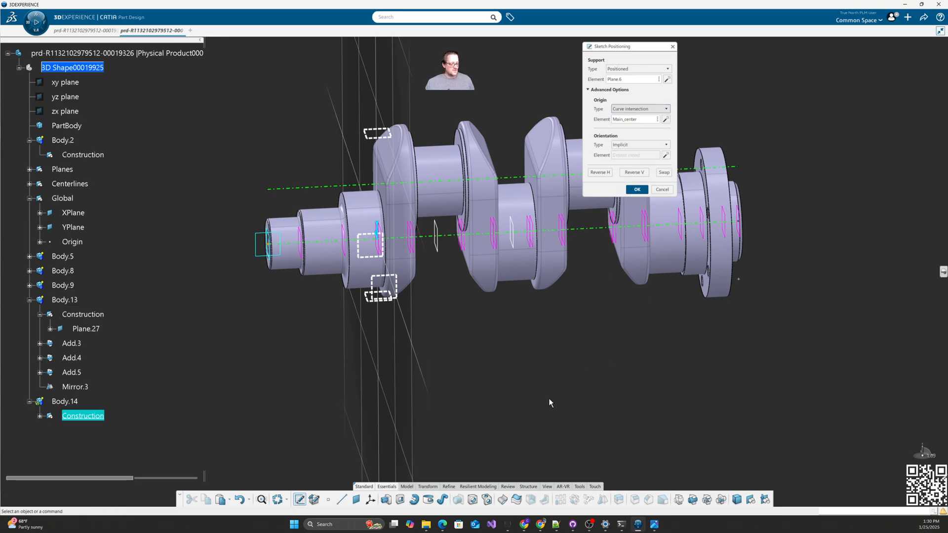
Step: Draw a circle centred on the origin, dimension it to diameter 70, and exit
left_click(378, 499)
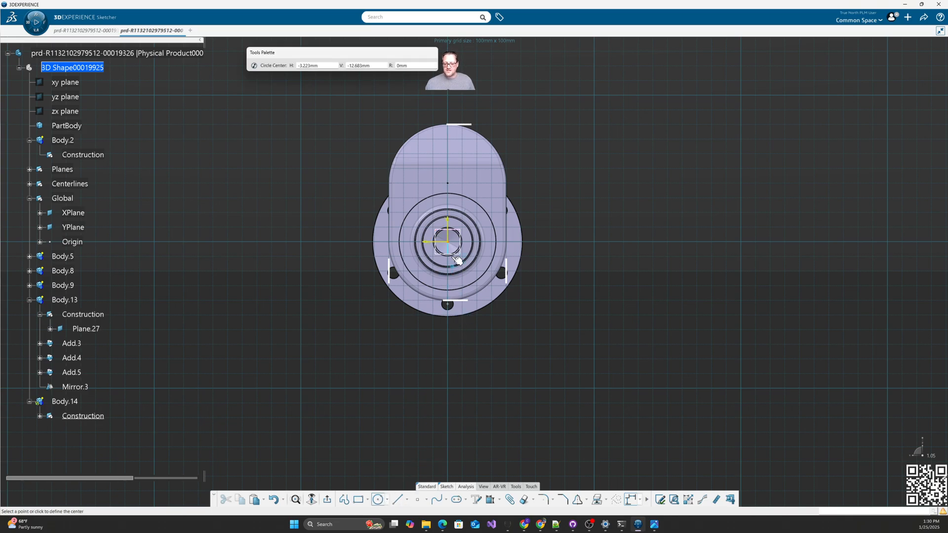
left_click(448, 241)
left_click(486, 201)
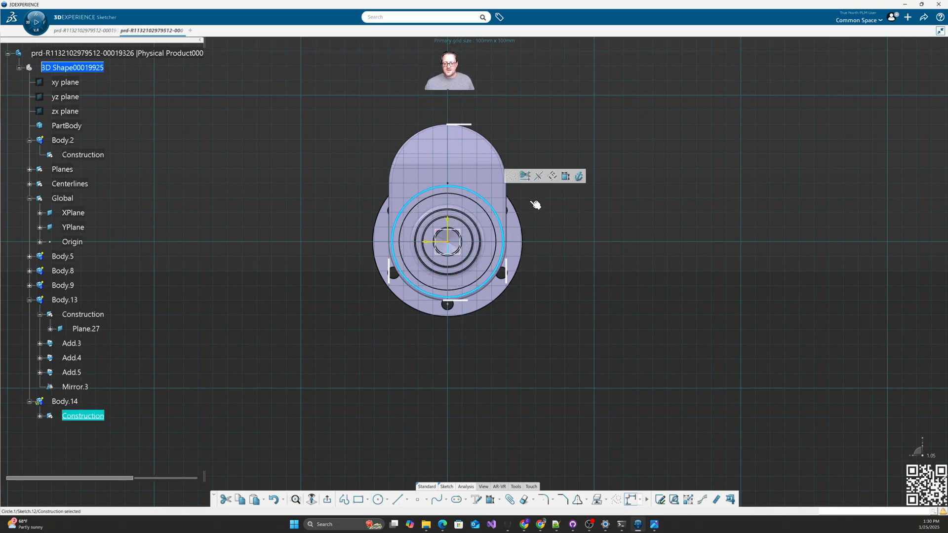
left_click(566, 175)
left_click(556, 212)
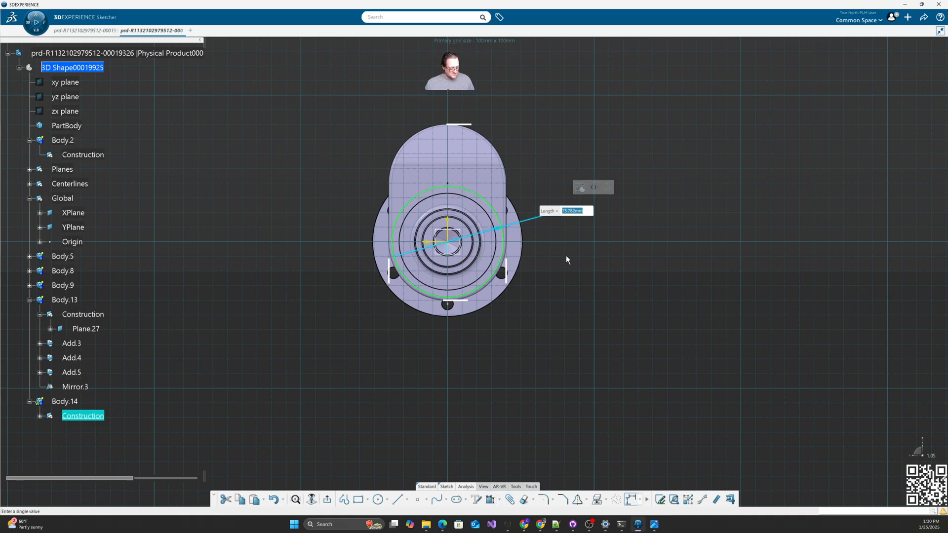
type("70")
key("Return")
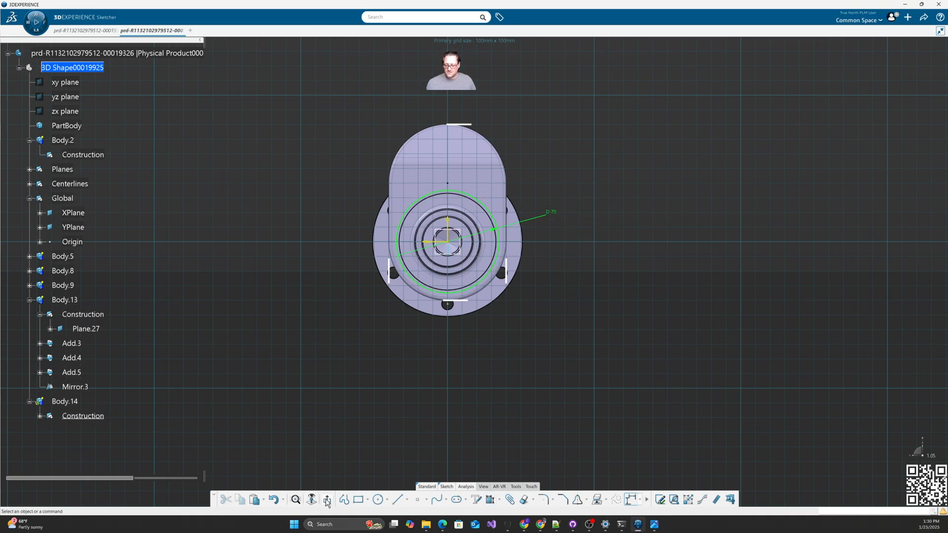
left_click(327, 500)
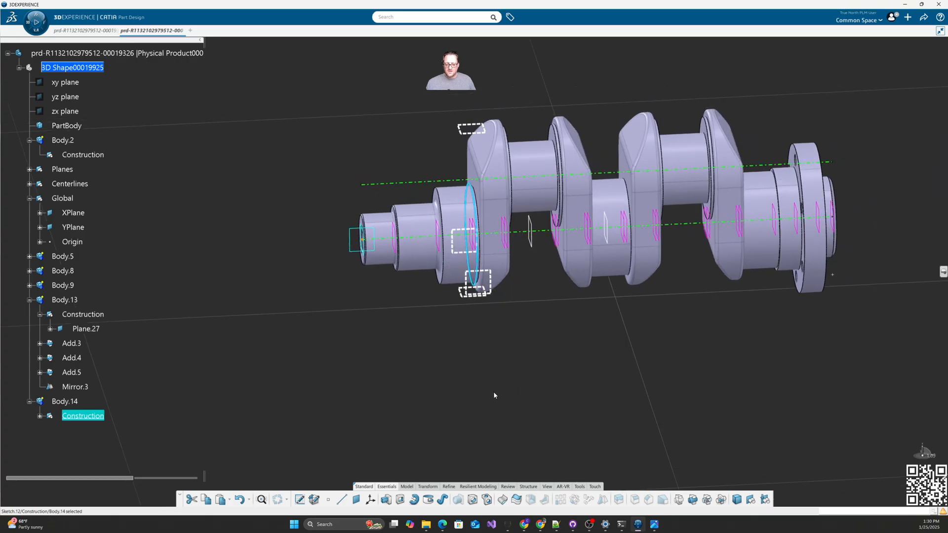
Step: Define Body.14 as the working body
left_click(386, 500)
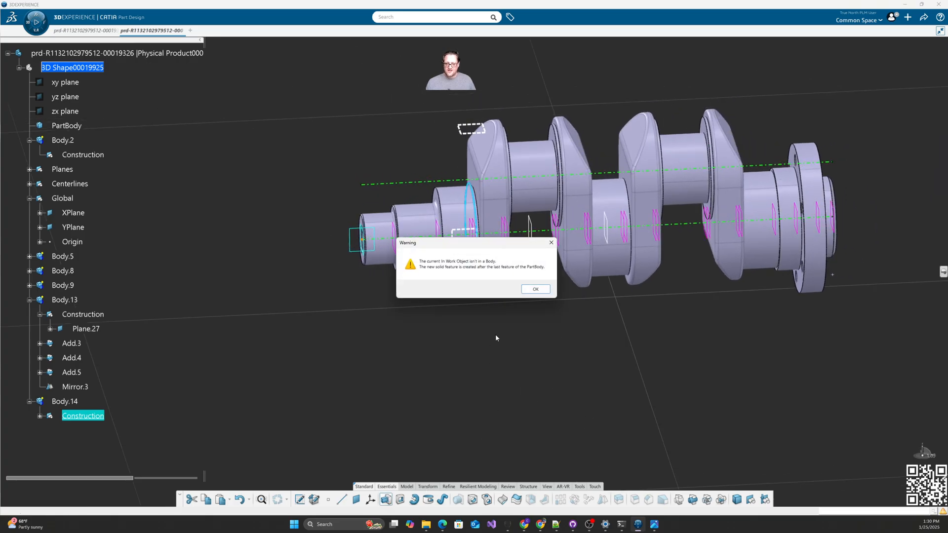
left_click(535, 290)
left_click(64, 402)
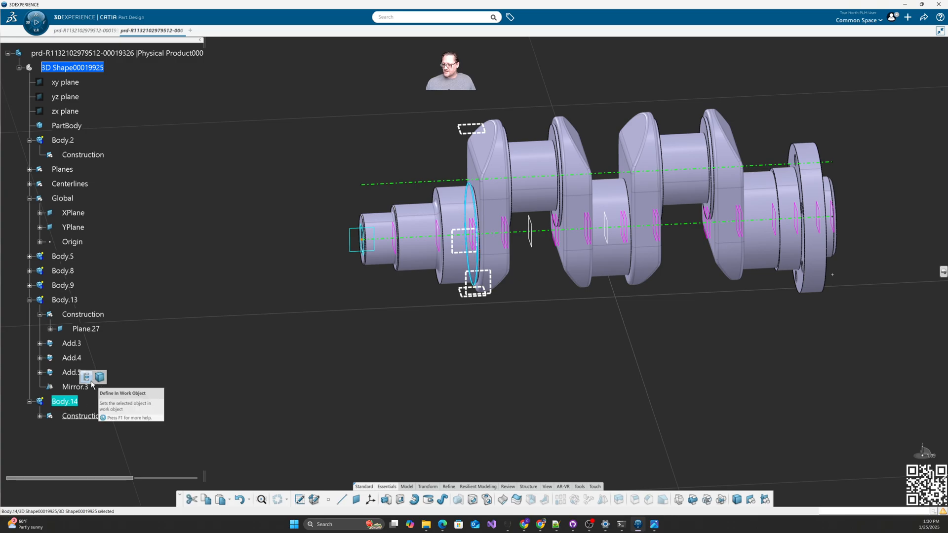
left_click(90, 378)
Step: Pad the circle sketch with Up to plane limits Plane.5 and Plane.6 as Pad.4
left_click(384, 506)
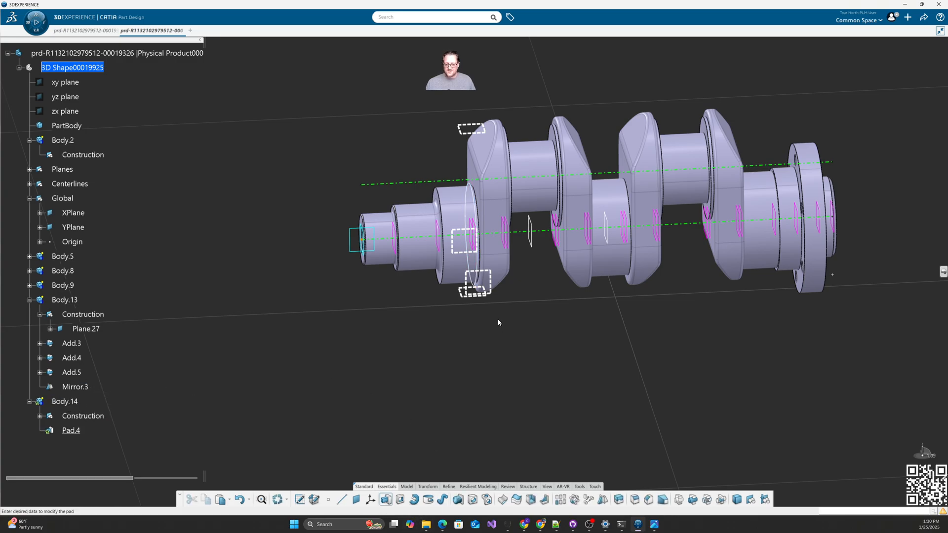
middle_click_drag(514, 354, 528, 285, "ctrl")
left_click(783, 151)
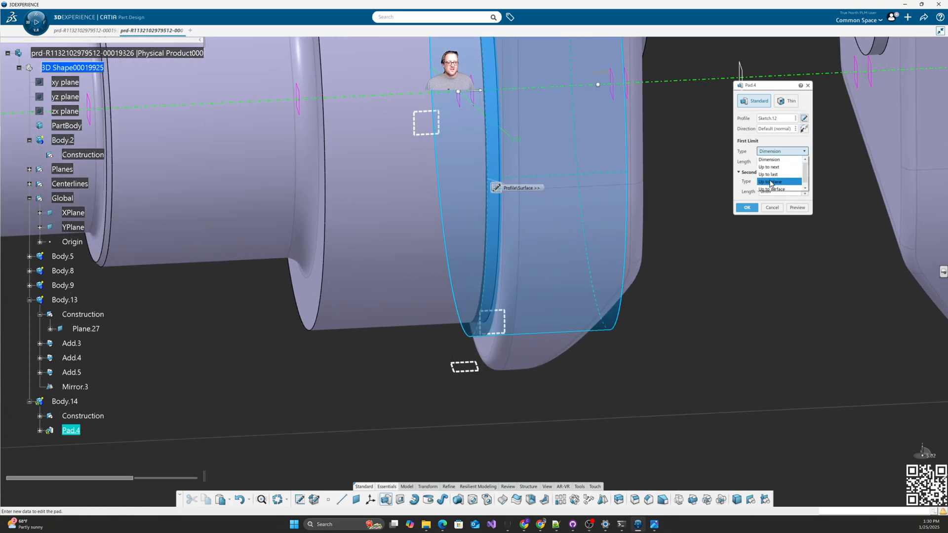
left_click(785, 178)
left_click(480, 104)
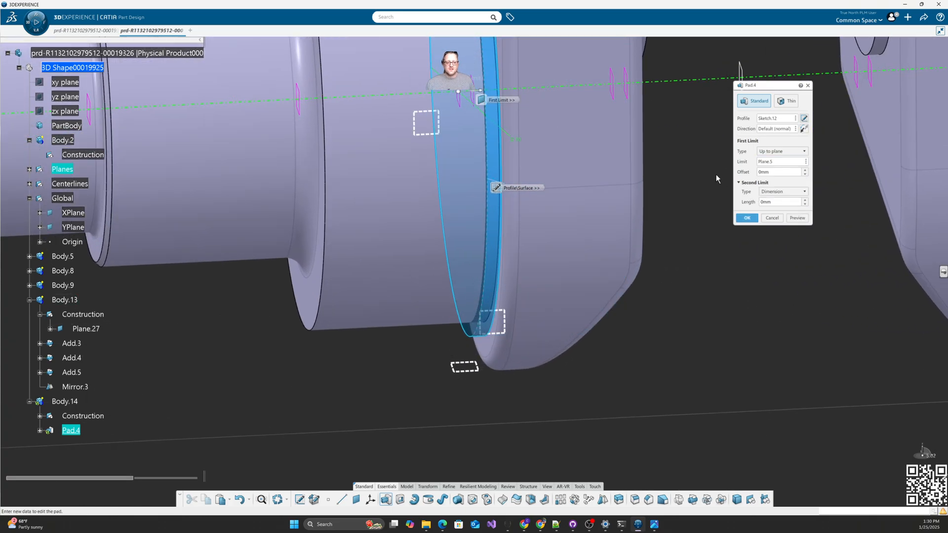
left_click(782, 191)
left_click(779, 222)
left_click(463, 101)
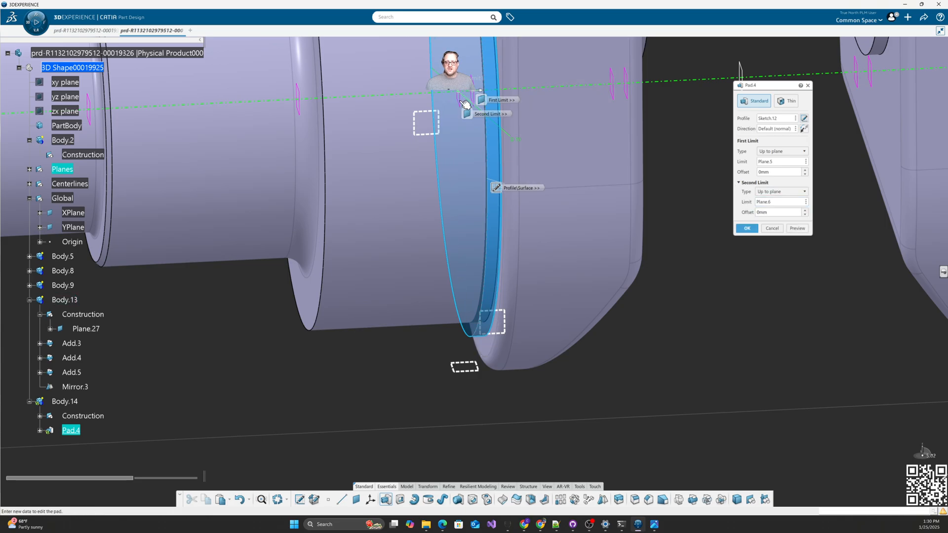
left_click(746, 229)
scroll(667, 309, "down", 5)
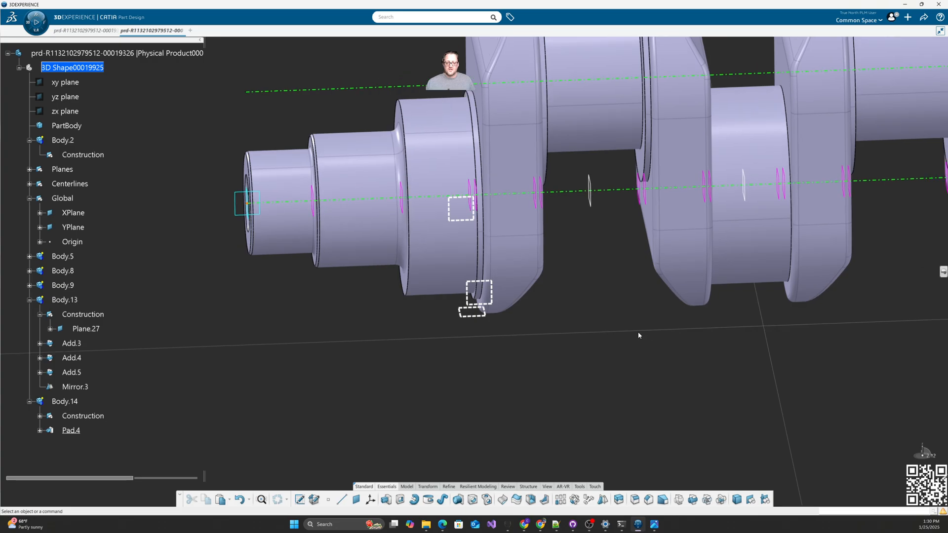
middle_click_drag(638, 333, 528, 336)
scroll(521, 341, "down", 3)
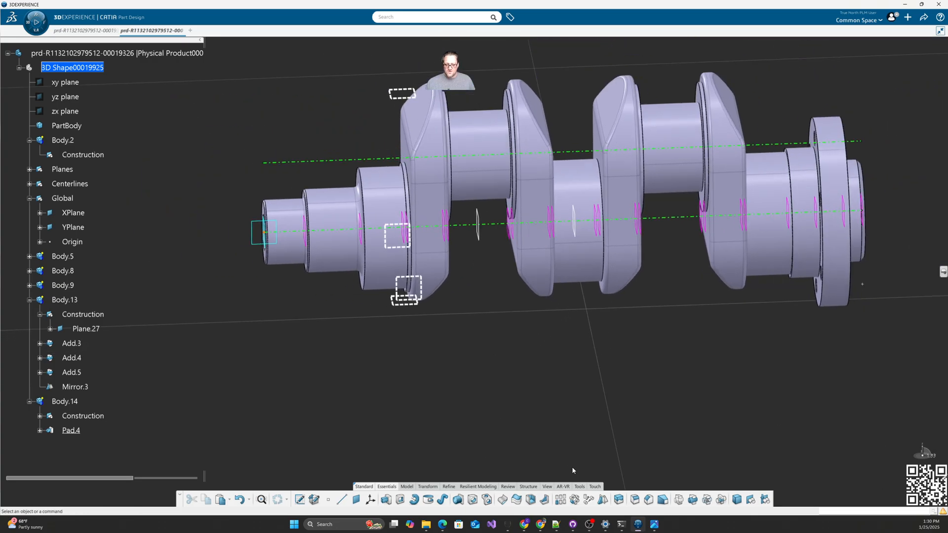
Step: Mirror Pad.4 across Plane.27 as Mirror.4
left_click(602, 500)
left_click(578, 240)
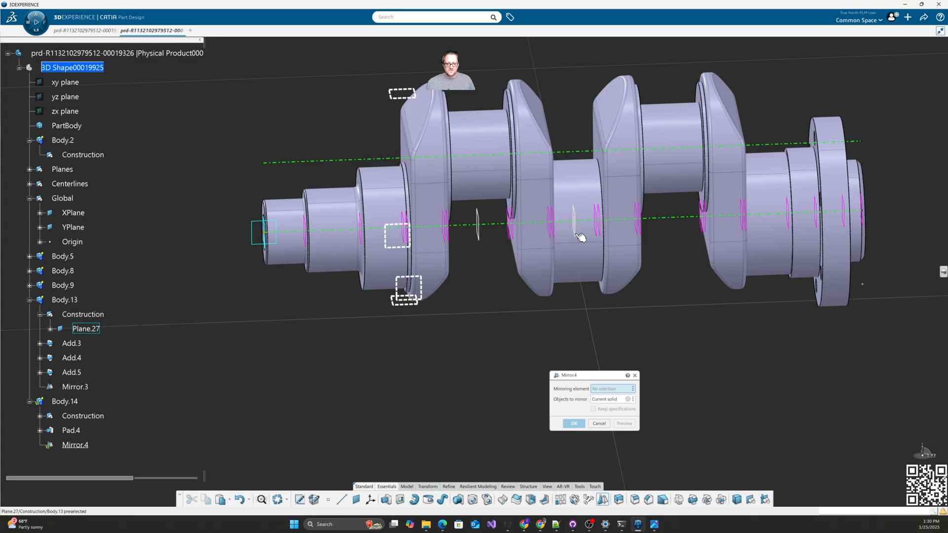
left_click(574, 423)
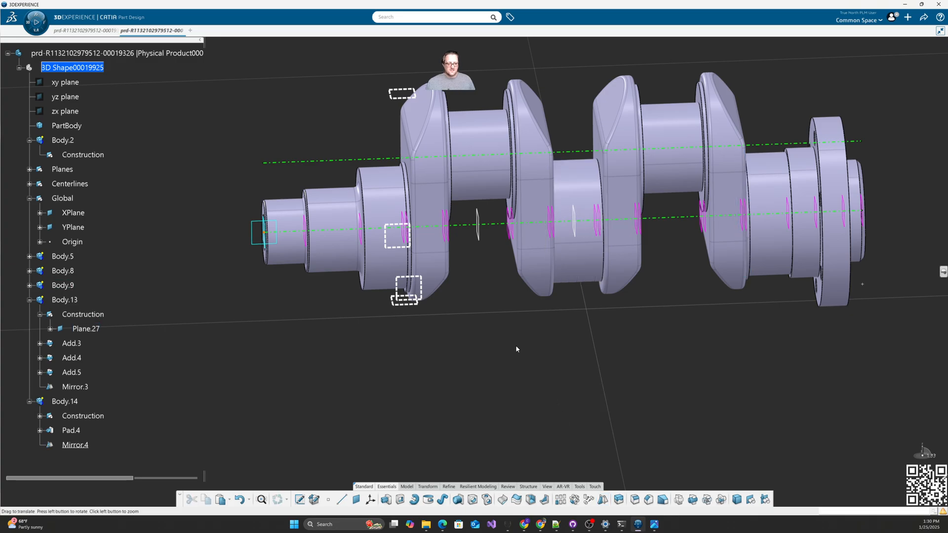
mouse_move(515, 345)
middle_mouse_down()
mouse_move(490, 332)
mouse_move(514, 342)
middle_mouse_up()
Step: Define Body.2 as the working body
scroll(102, 242, "down", 3)
scroll(77, 187, "up", 3)
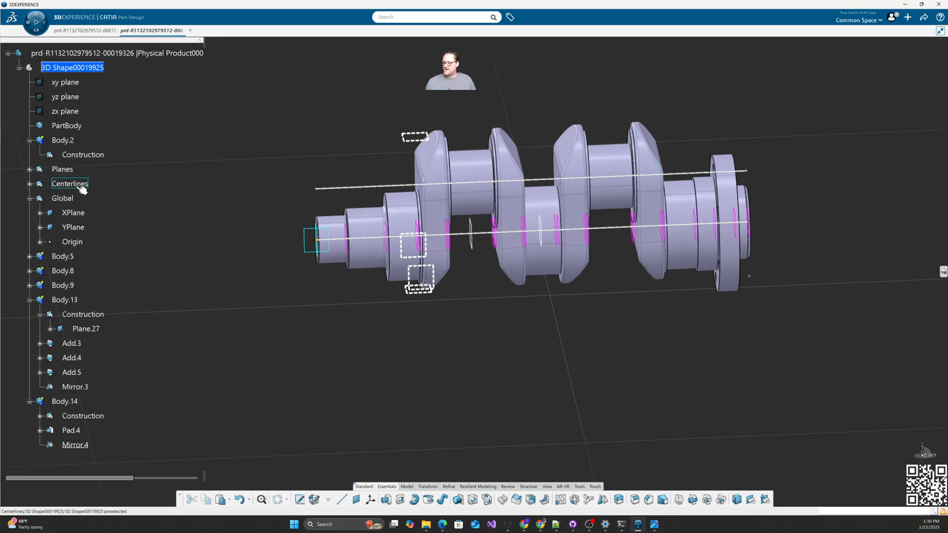
right_click(63, 141)
left_click(104, 215)
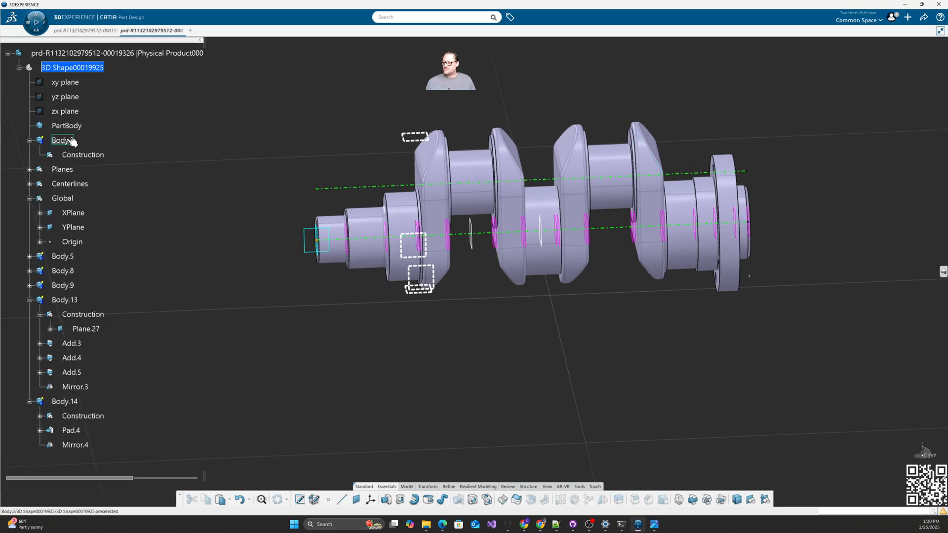
Step: Pad Sketch.12 from Up to plane Plane.12 to Up to plane Plane.11
left_click(385, 499)
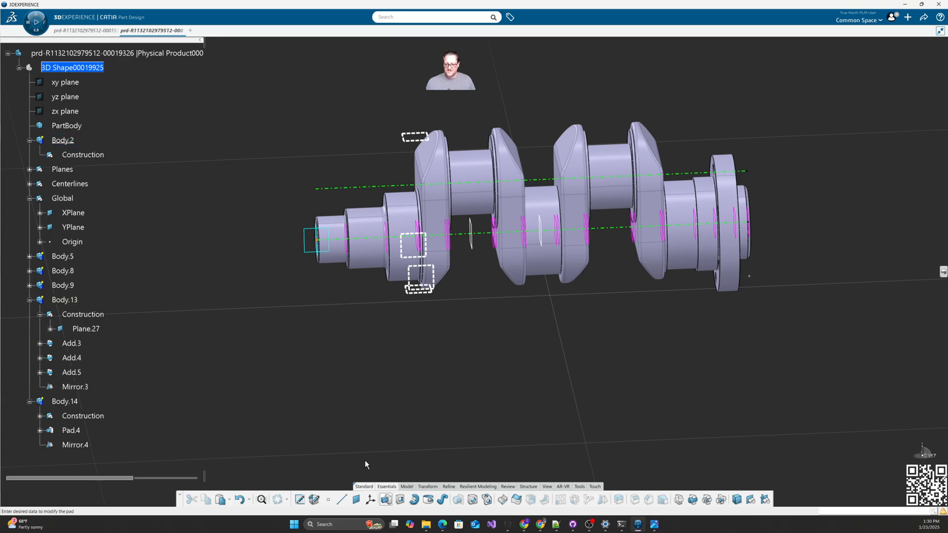
scroll(143, 283, "down", 3)
left_click(45, 290)
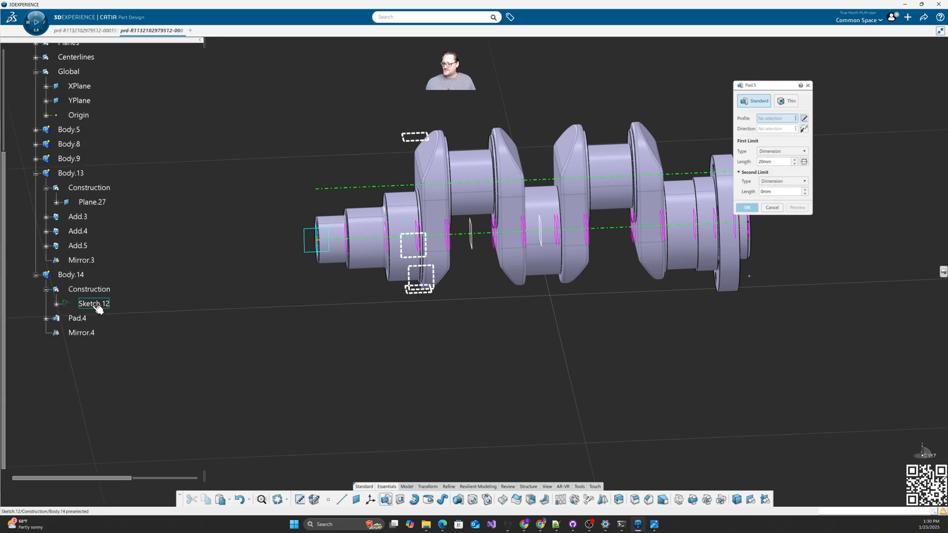
left_click(95, 304)
left_click(770, 151)
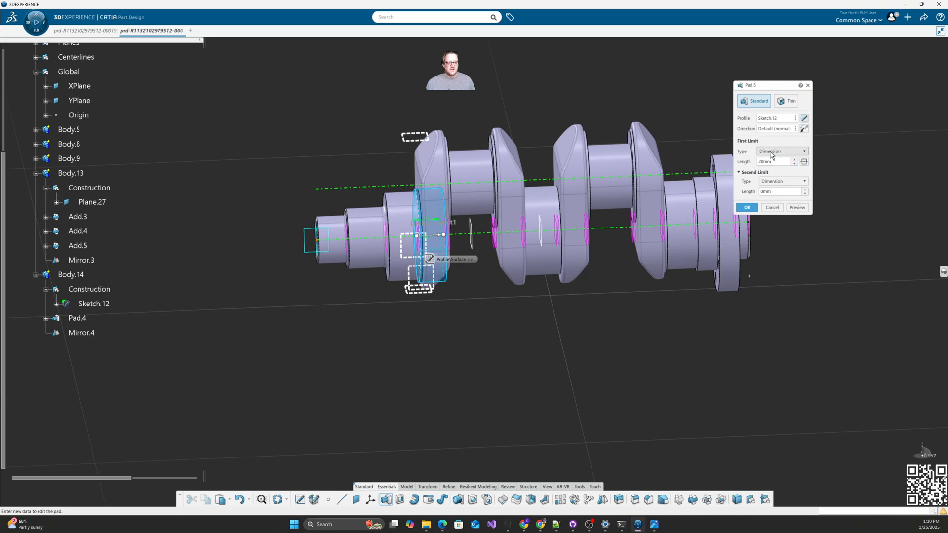
left_click(773, 179)
middle_click_drag(555, 327, 562, 286)
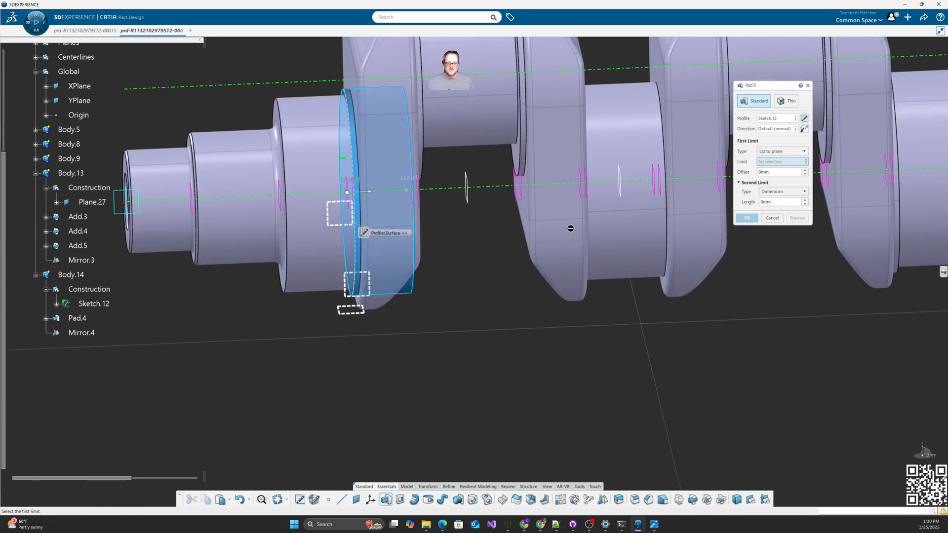
left_click(589, 196)
left_click(782, 192)
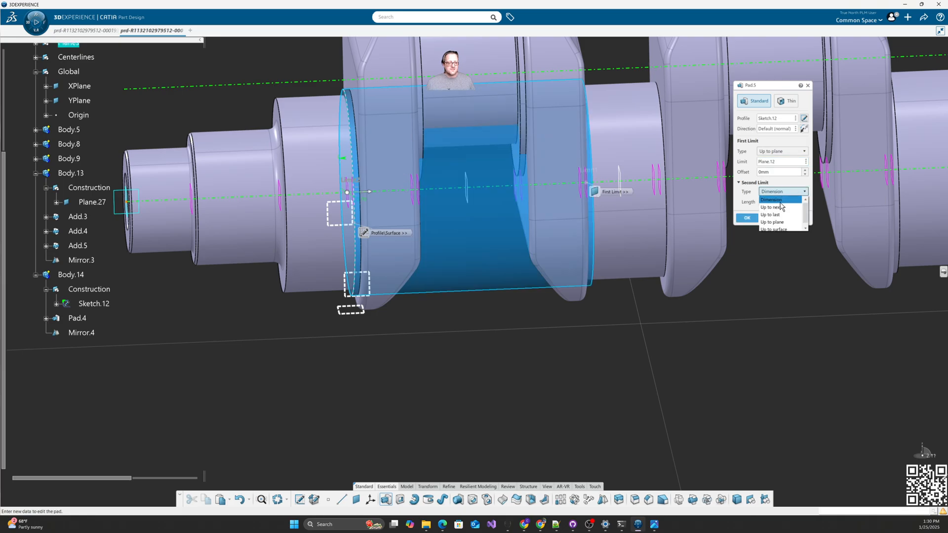
left_click(774, 217)
left_click(584, 194)
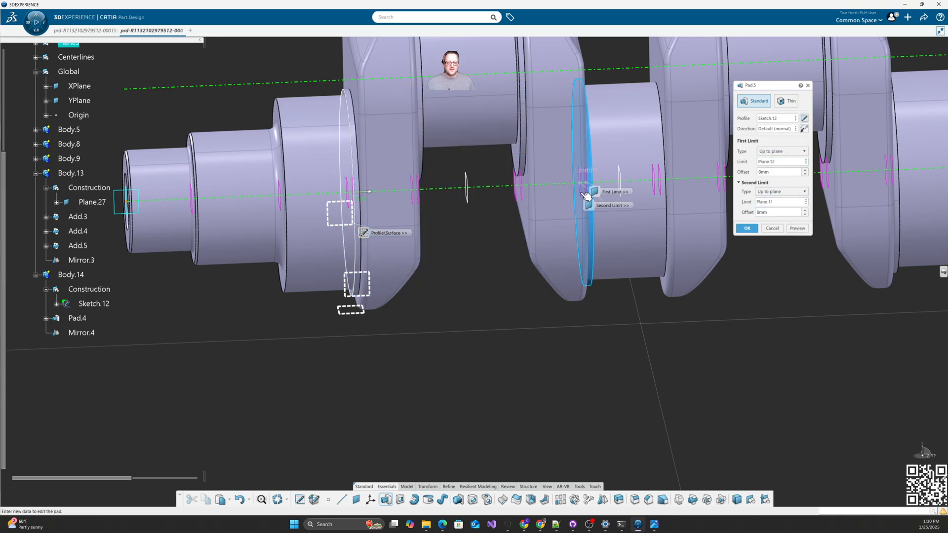
left_click(742, 231)
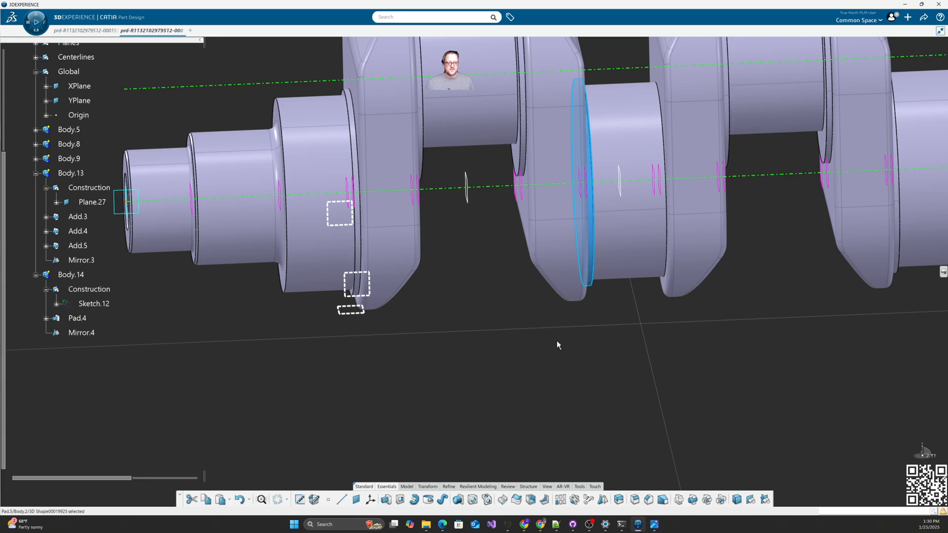
Step: Mirror the resulting solid across Plane.27
left_click(603, 500)
left_click(625, 195)
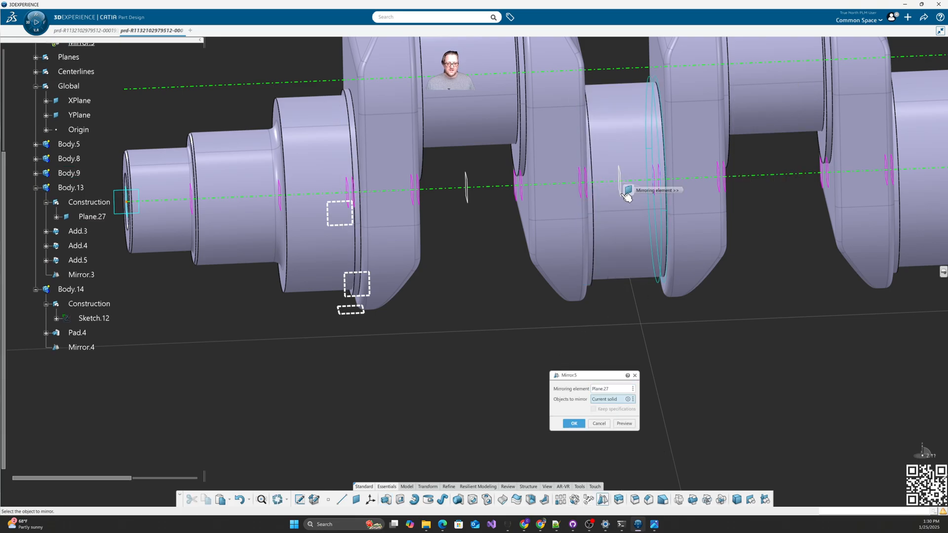
left_click(571, 426)
middle_click_drag(545, 347, 512, 360)
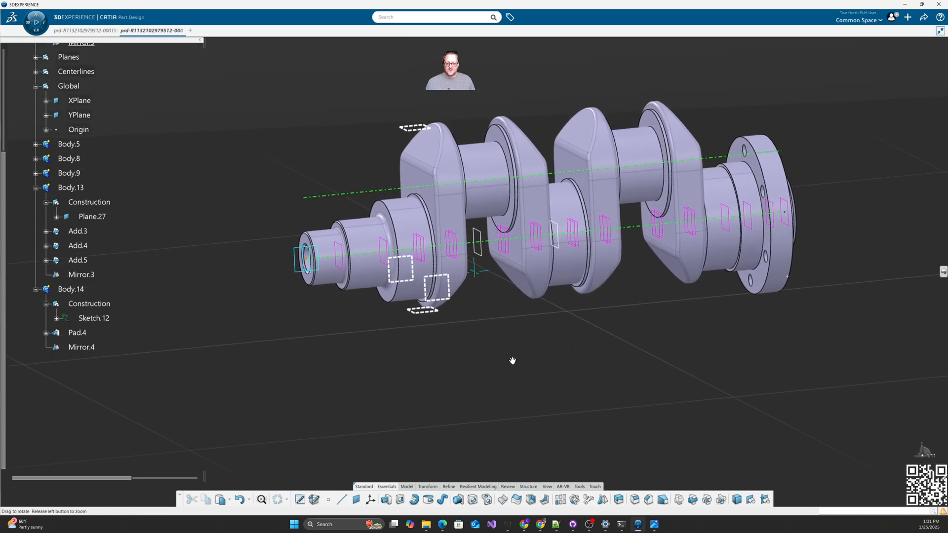
Step: Collapse the Body.13, Body.14, Global and Body.2 nodes and make PartBody the work object
left_click(36, 188)
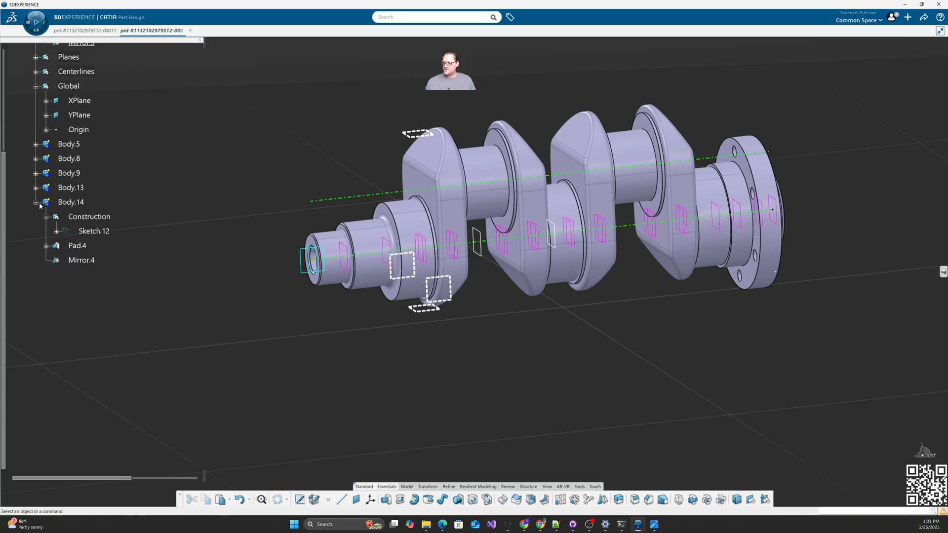
left_click(35, 202)
left_click(36, 134)
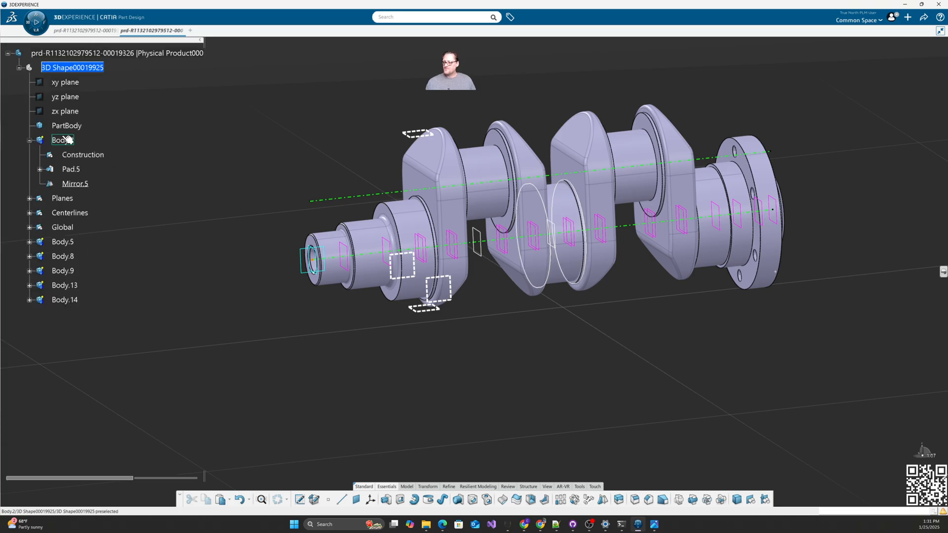
left_click(29, 140)
right_click(63, 127)
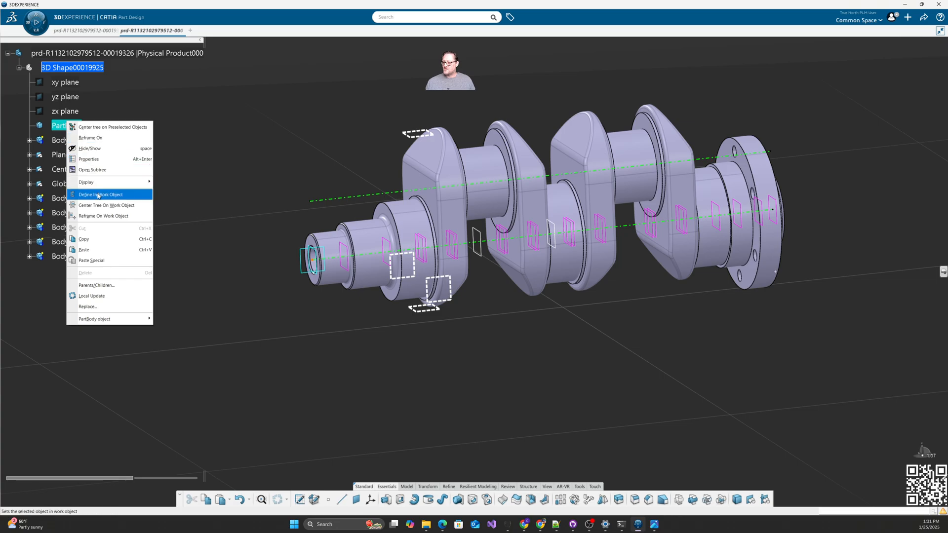
left_click(109, 194)
Step: Add Body.2, Body.5, Body.8, Body.9, Body.13 and Body.14 into PartBody
left_click(63, 140)
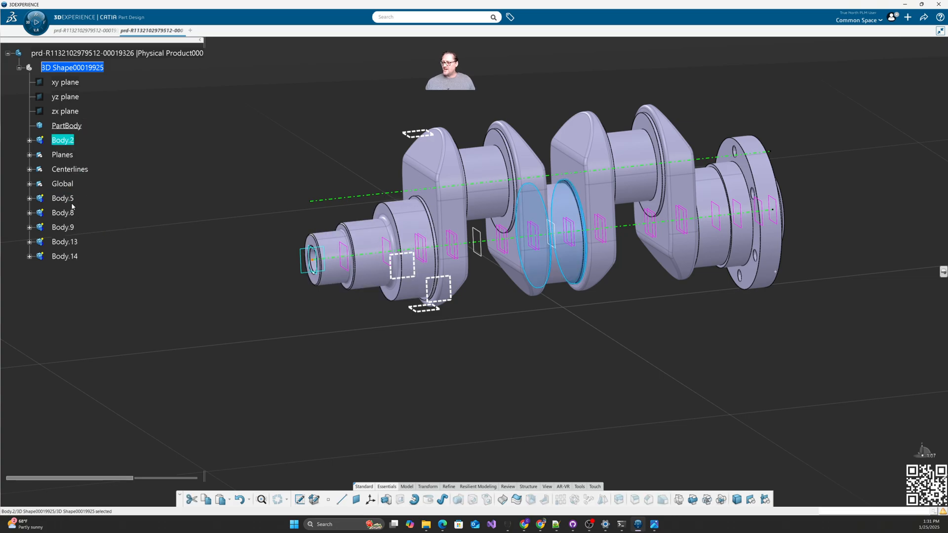
left_click(72, 199)
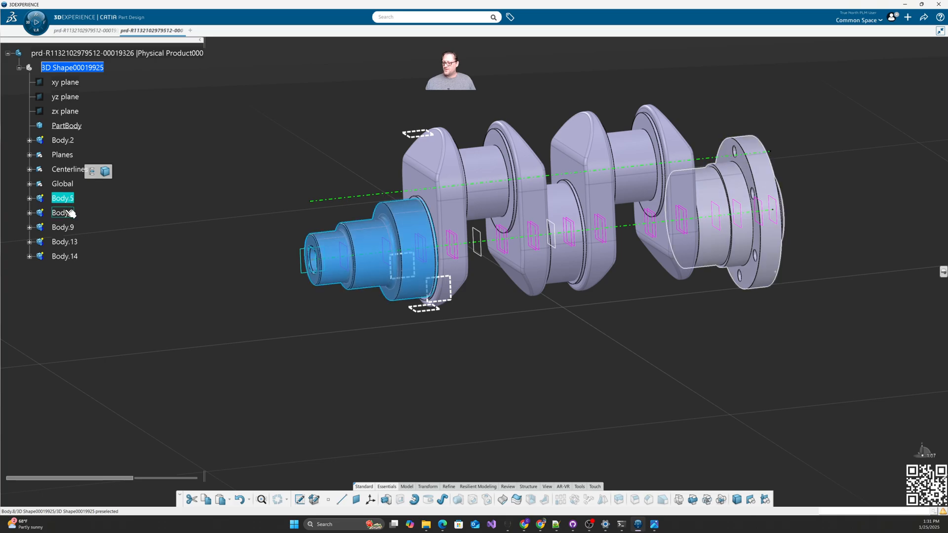
left_click(70, 214, "ctrl")
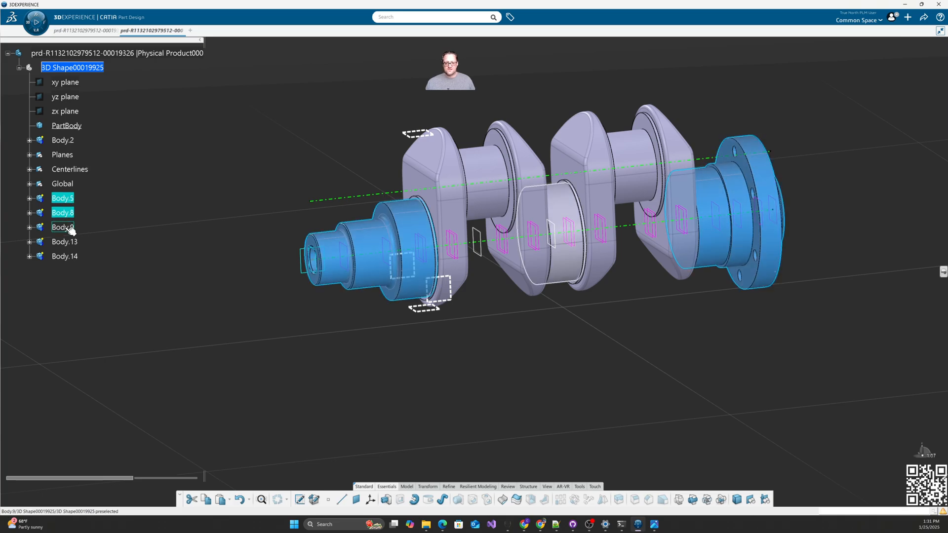
left_click(71, 228, "ctrl")
left_click(73, 243, "ctrl")
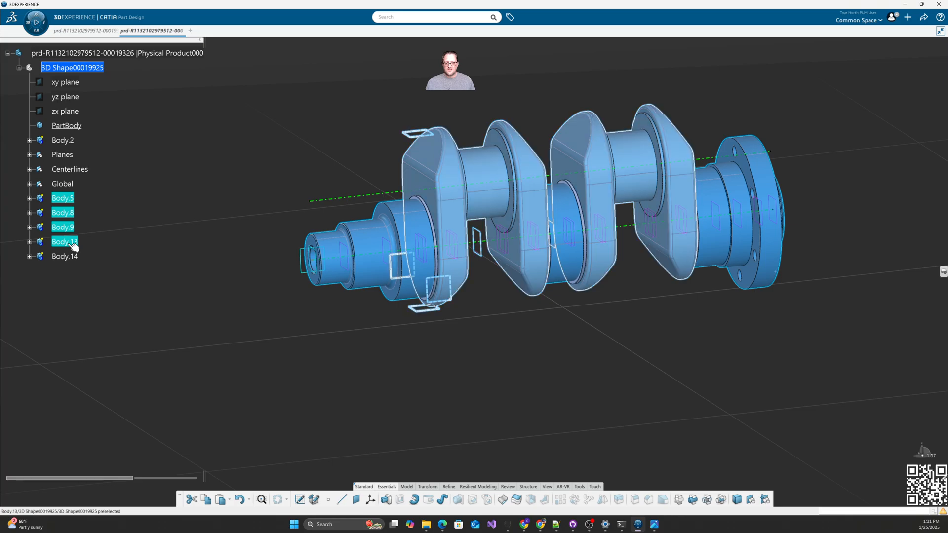
left_click(69, 255, "ctrl")
left_click(72, 142, "ctrl")
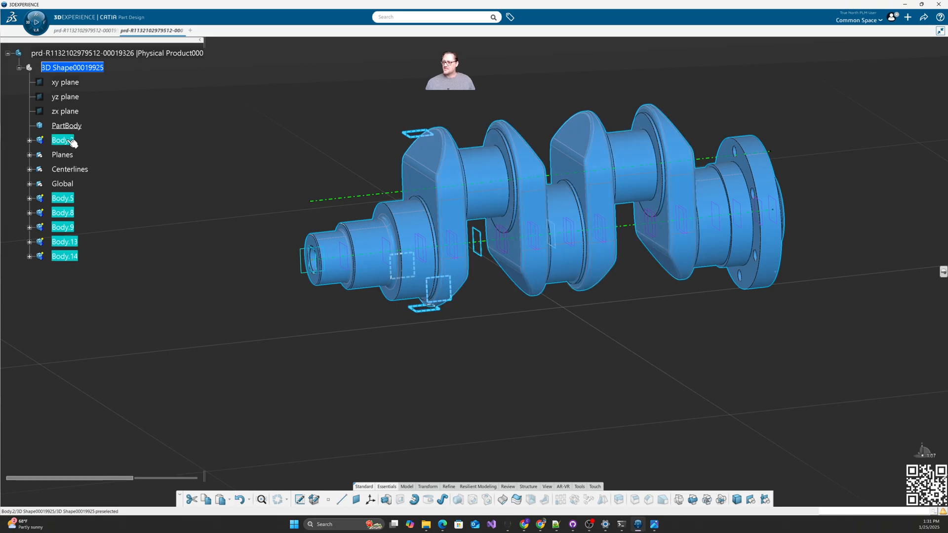
right_click(72, 143)
mouse_move(134, 339)
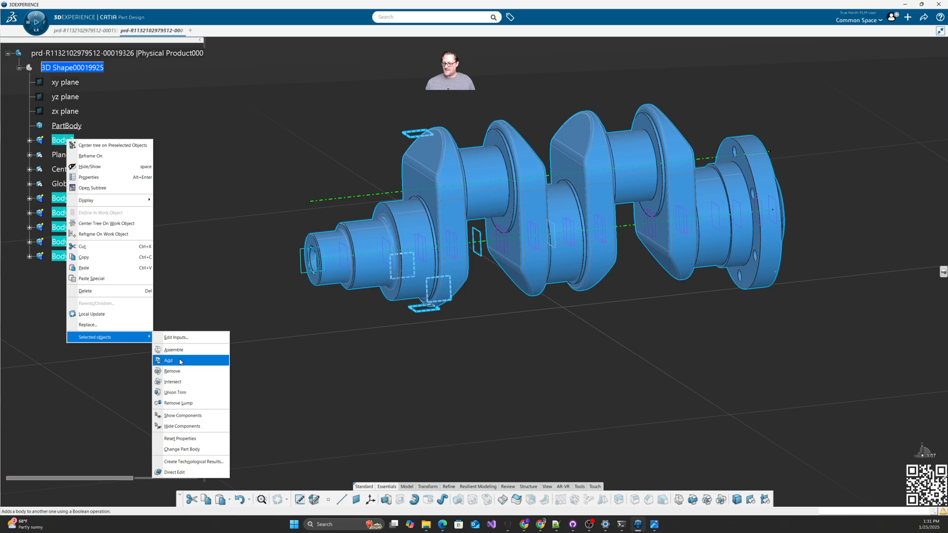
left_click(180, 361)
left_click(250, 221)
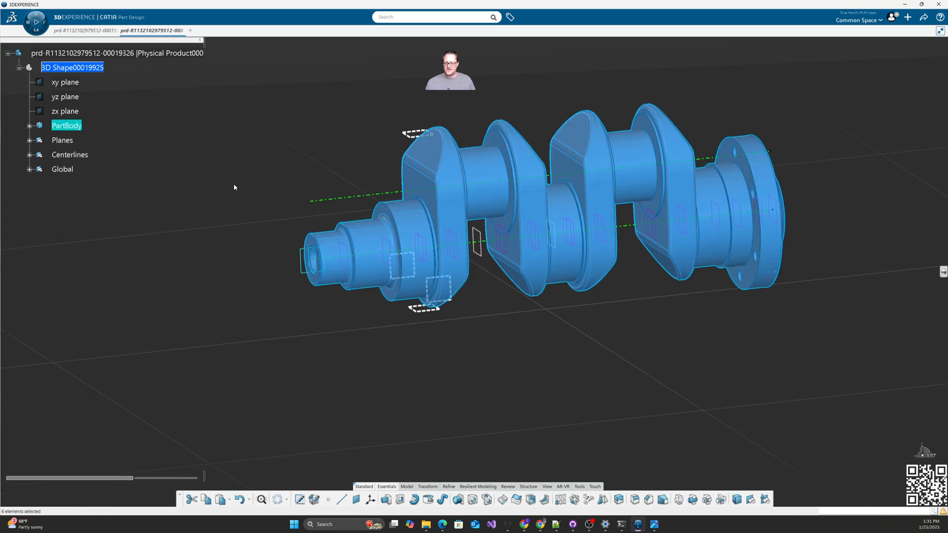
Step: Hide the planes, Centerlines and Global reference geometry, then locate an edge's feature in the tree
right_click(67, 127)
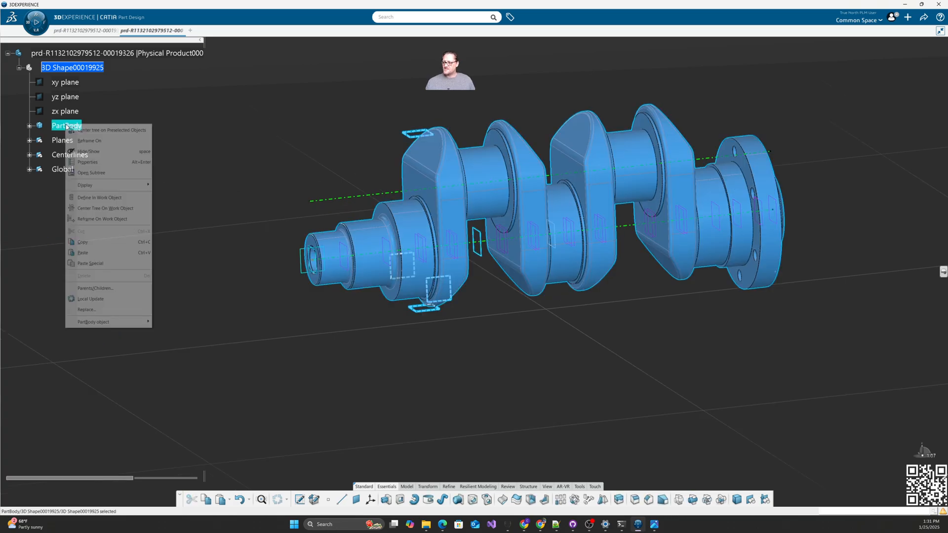
left_click(99, 198)
left_click(63, 173, "shift")
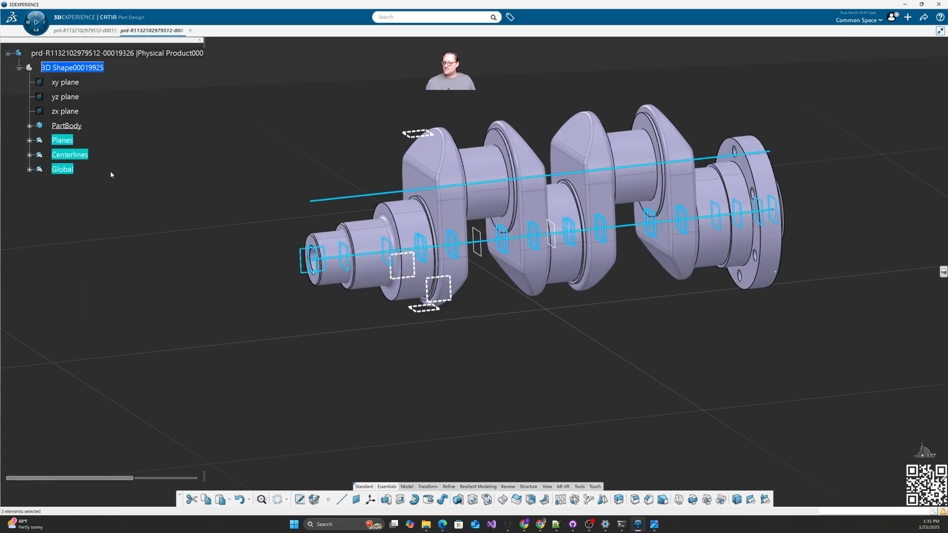
key("space")
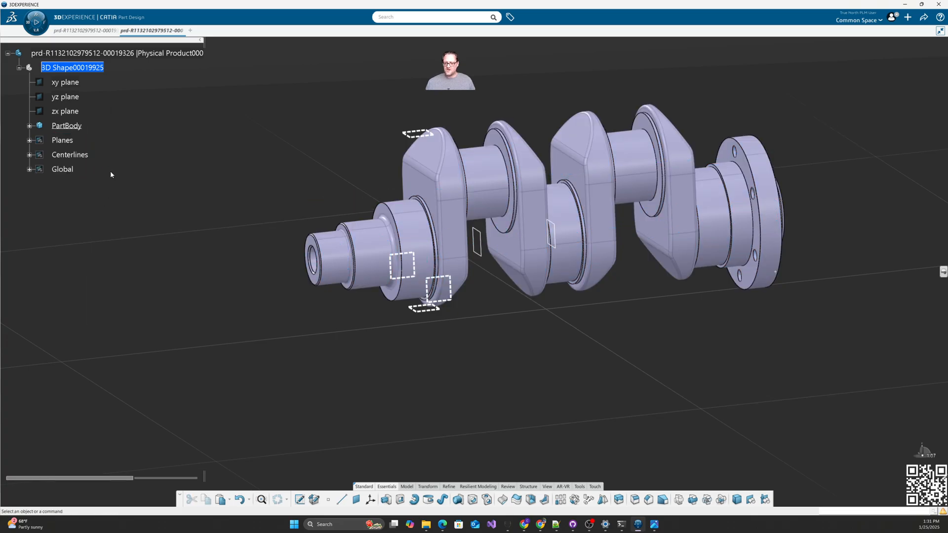
right_click(404, 280)
left_click(434, 282)
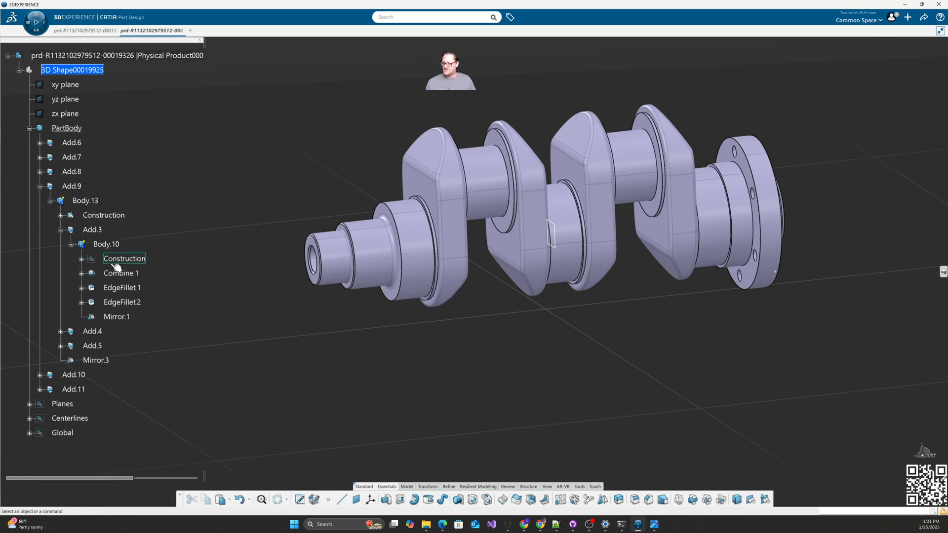
Step: Locate Plane.27 in the tree, collapse Body.13, Add.9 and PartBody, and rotate the view
right_click(555, 248)
left_click(569, 254)
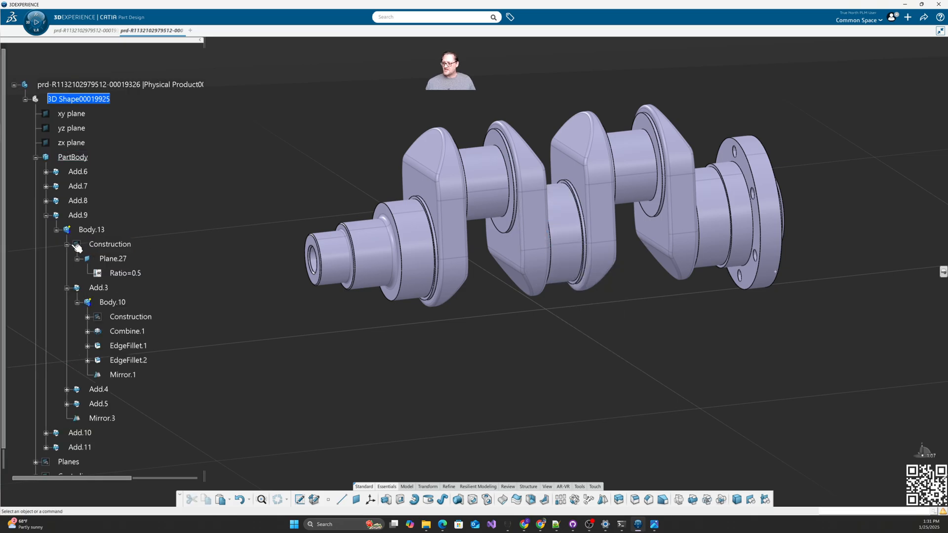
left_click(56, 229)
left_click(40, 215)
left_click(29, 157)
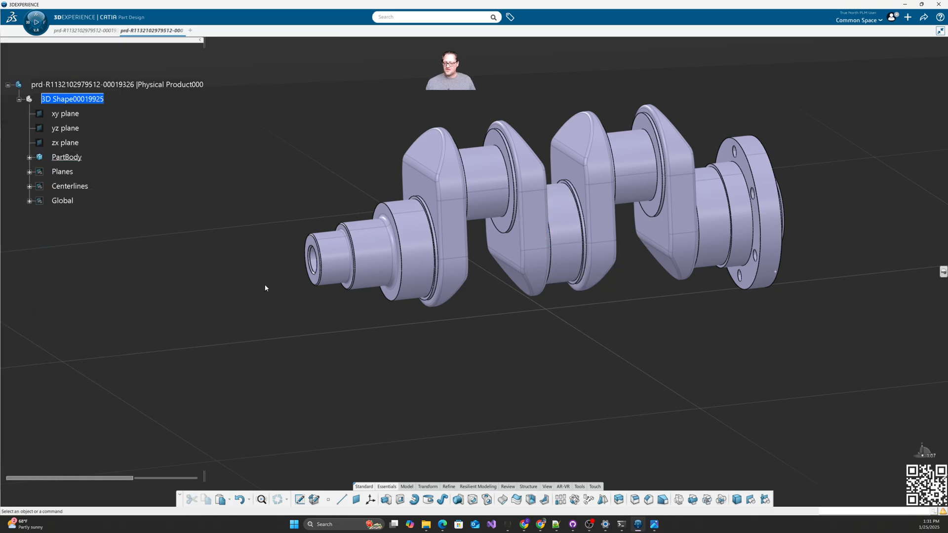
middle_click_drag(265, 284, 552, 368)
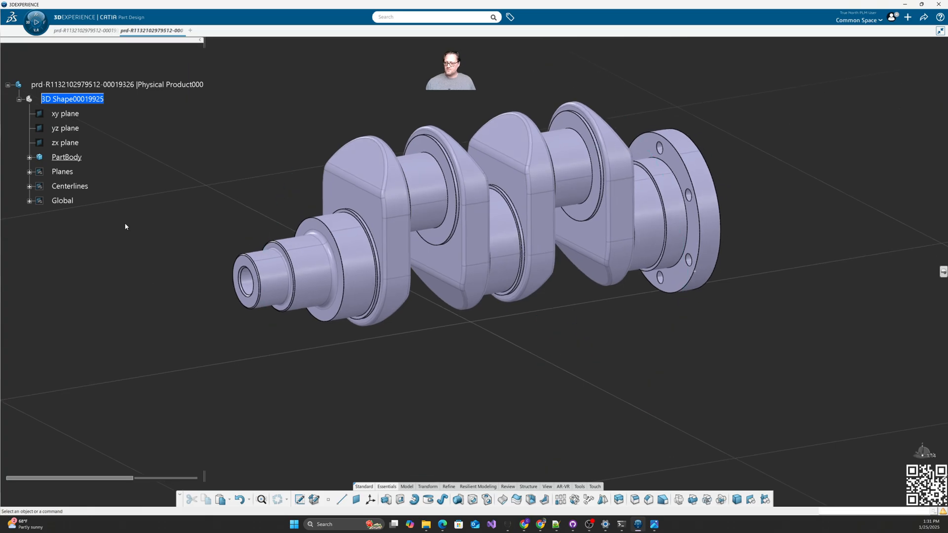
Step: Expand PartBody, Add.6 and Body.5 to reveal Add.1, Remove.1 and Chamfer.1
left_click(29, 157)
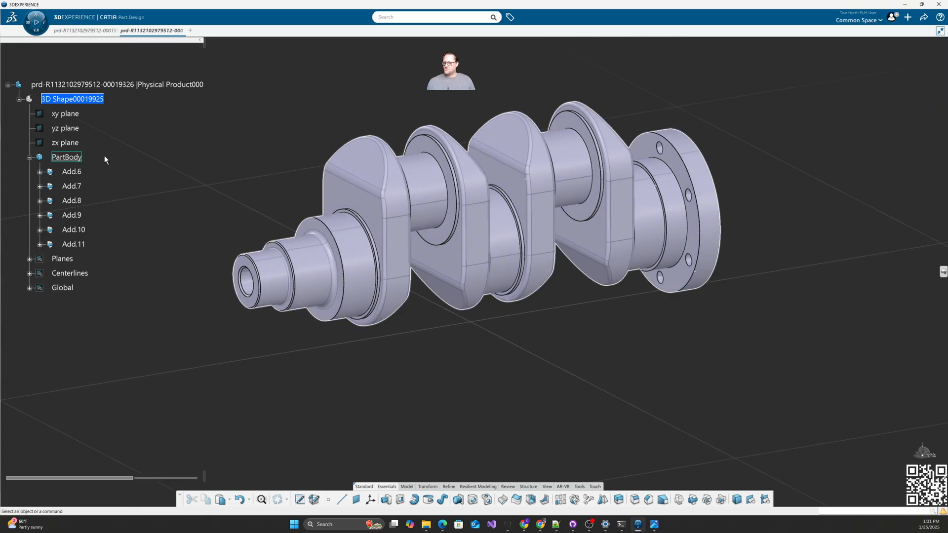
left_click(40, 171)
left_click(50, 186)
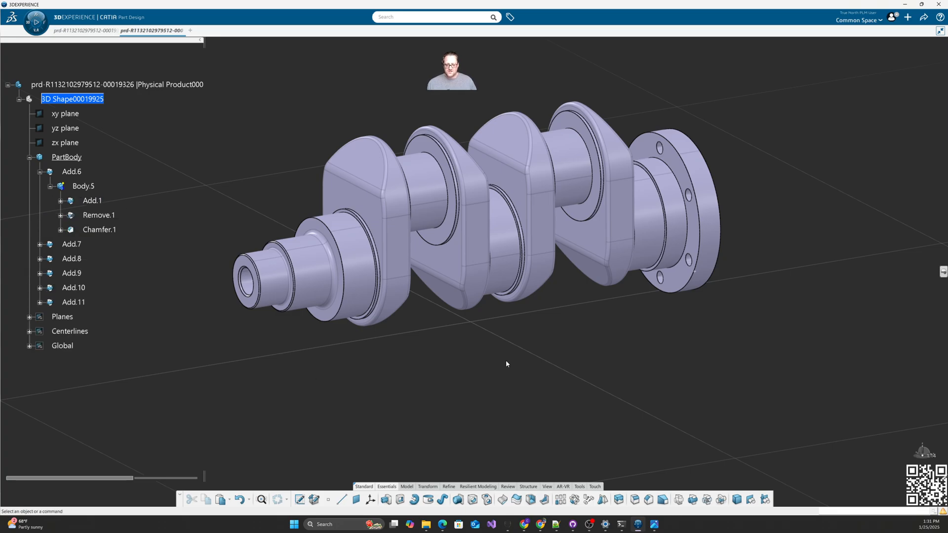
left_click(943, 274)
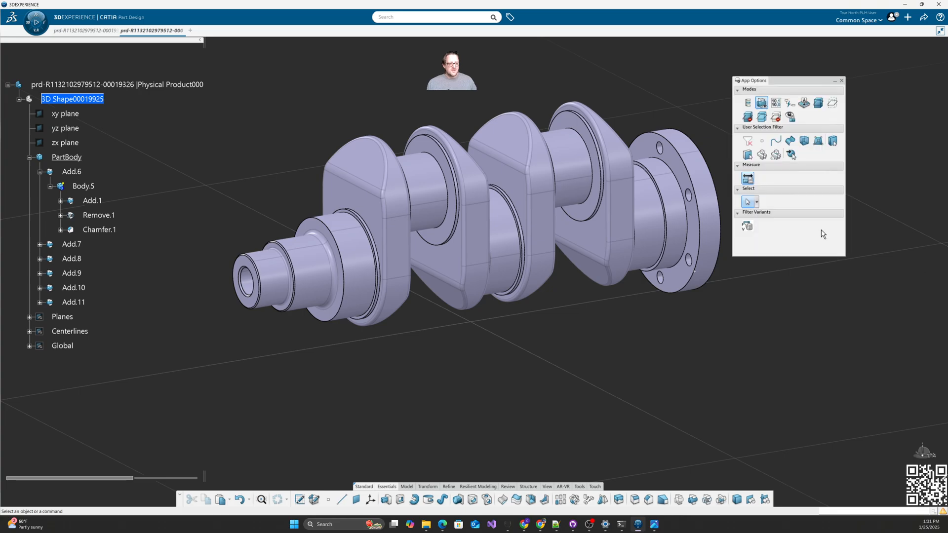
left_click(842, 81)
Step: Bring up the App Options panel from the viewport Display menu and move it right
right_click(793, 229)
mouse_move(815, 233)
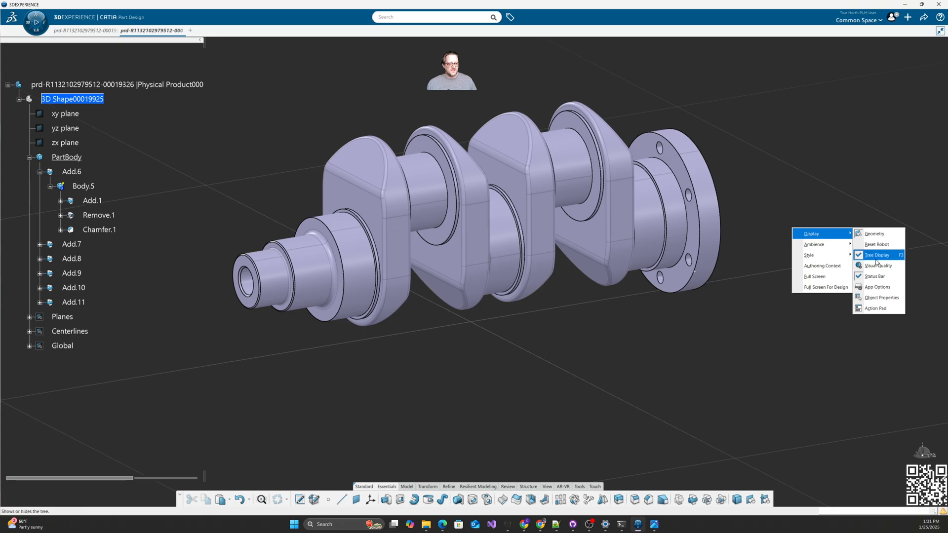
left_click(883, 287)
left_click_drag(789, 77, 892, 110)
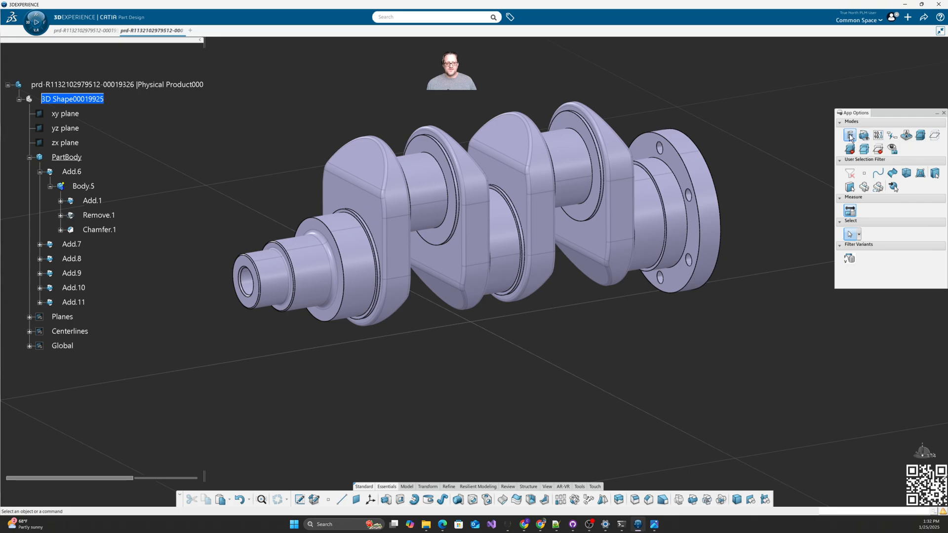
Step: Expand Add.1 and define Body.3 as the in-work object to isolate the shaft section
left_click(60, 201)
right_click(101, 216)
left_click(129, 288)
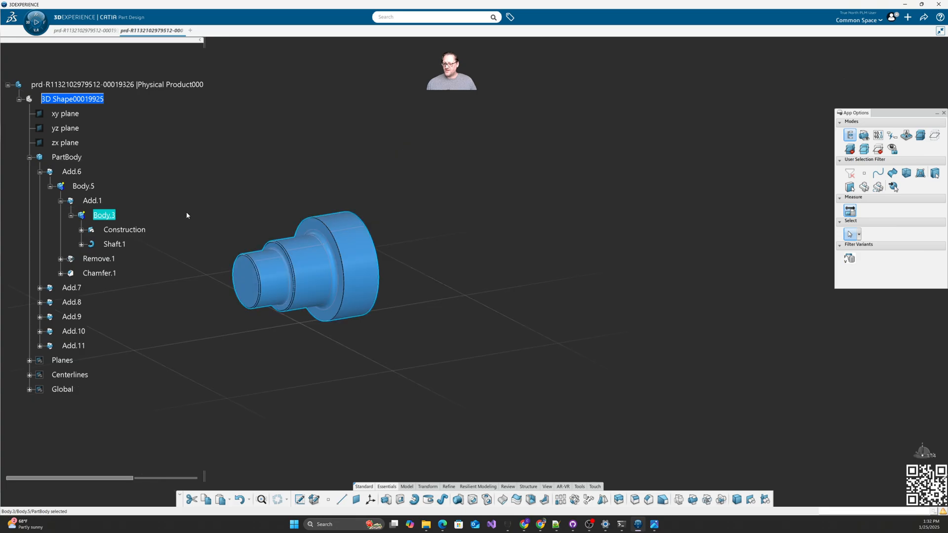
mouse_move(430, 321)
middle_mouse_down()
mouse_move(276, 297)
mouse_move(386, 307)
mouse_move(321, 296)
middle_mouse_up()
Step: Show Sketch.1 under Body.3's Construction and toggle the sketch lines on the shaft off and on
left_click(81, 230)
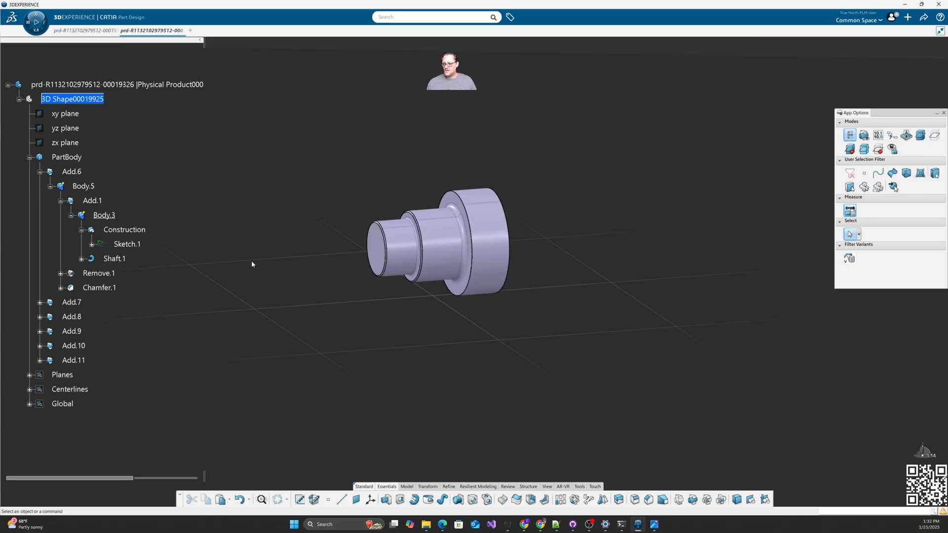
right_click(130, 241)
left_click(154, 270)
left_click(864, 135)
middle_click_drag(432, 357, 487, 364)
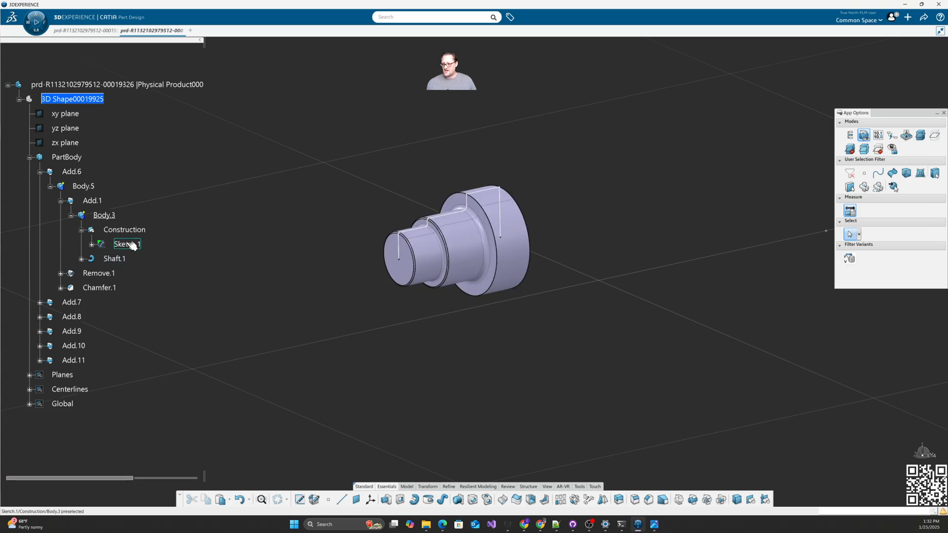
left_click(850, 135)
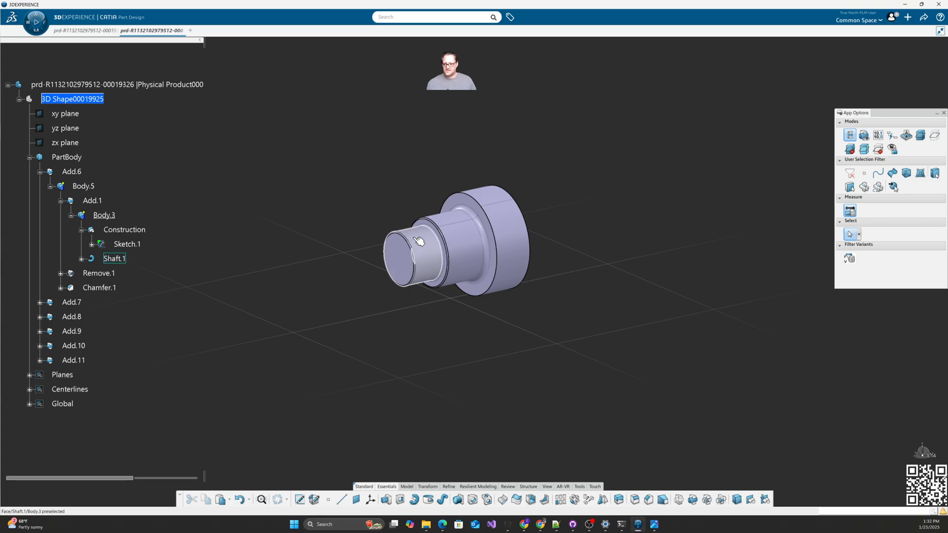
left_click(863, 135)
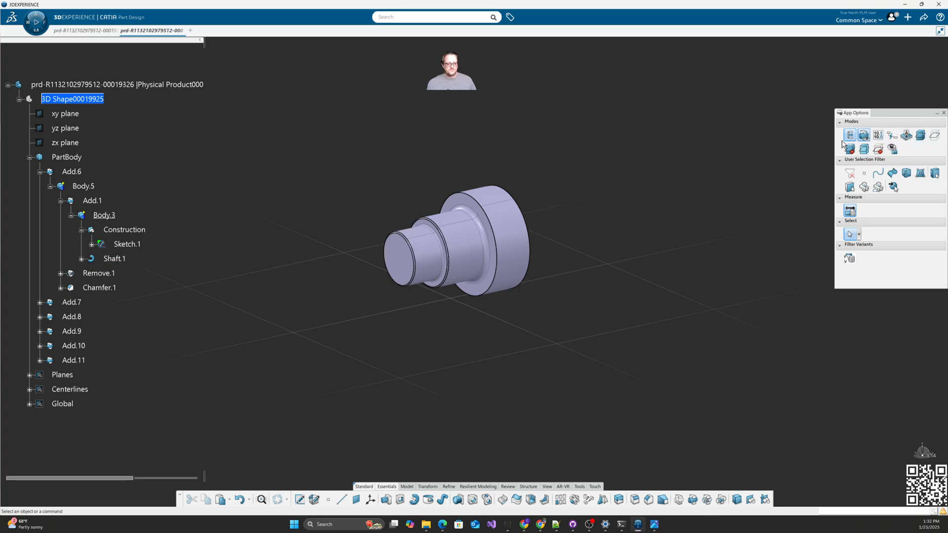
middle_click_drag(516, 317, 514, 348)
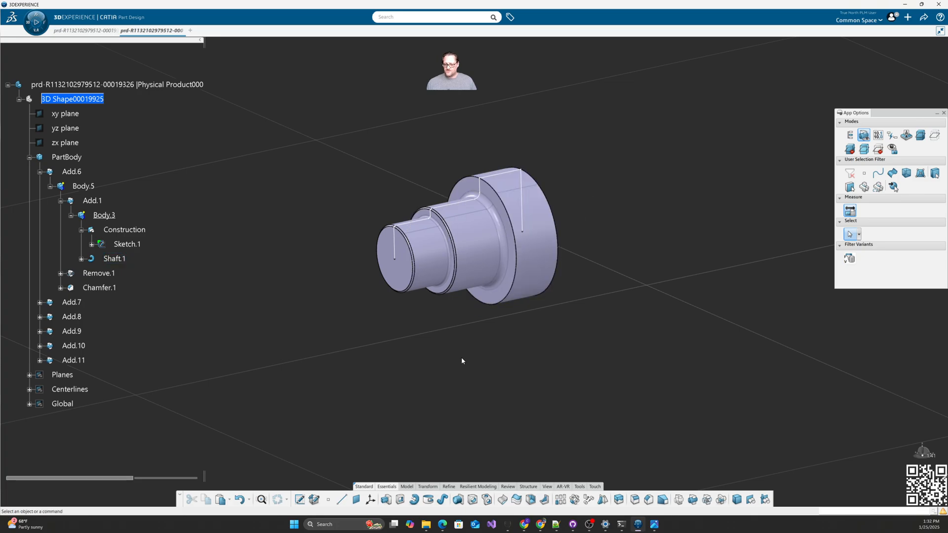
Step: Switch the display between the full crankshaft and the stepped shaft end, ending on the shaft only
left_click(864, 137)
left_click(864, 137)
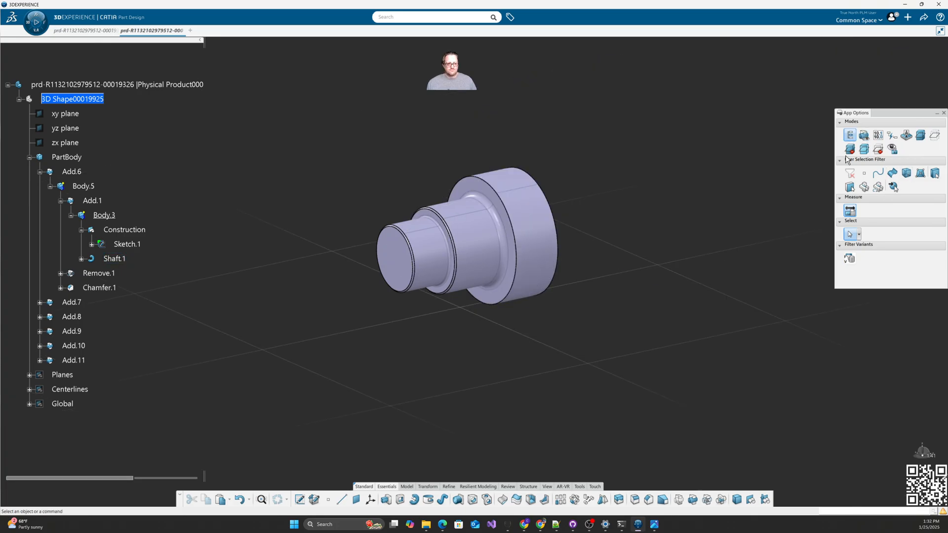
left_click(864, 137)
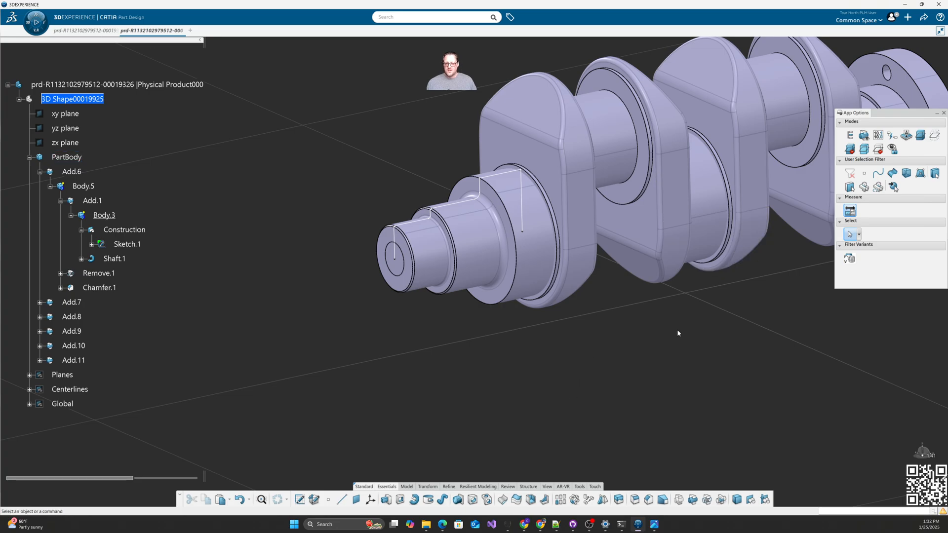
left_click(847, 136)
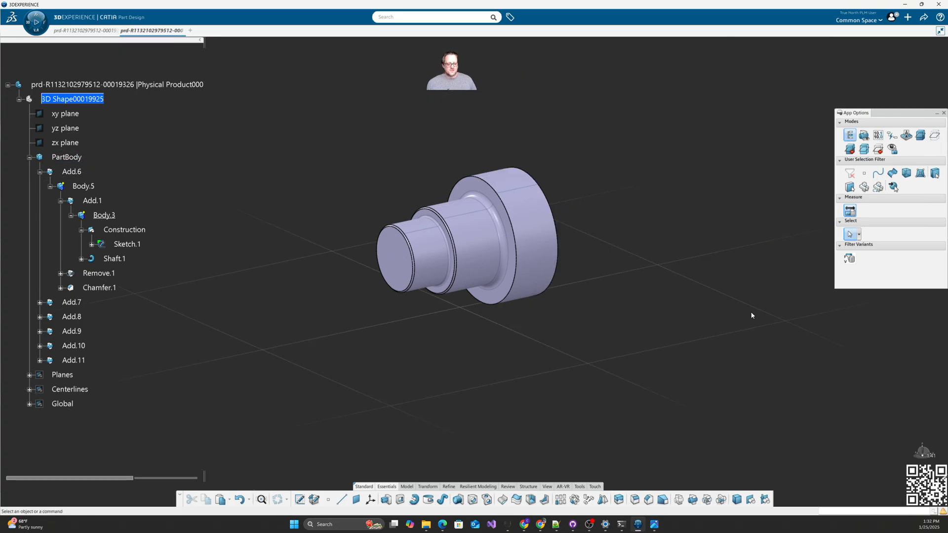
Step: Move through the View and Tools action-bar tabs to Review and check its zoom options
left_click(548, 487)
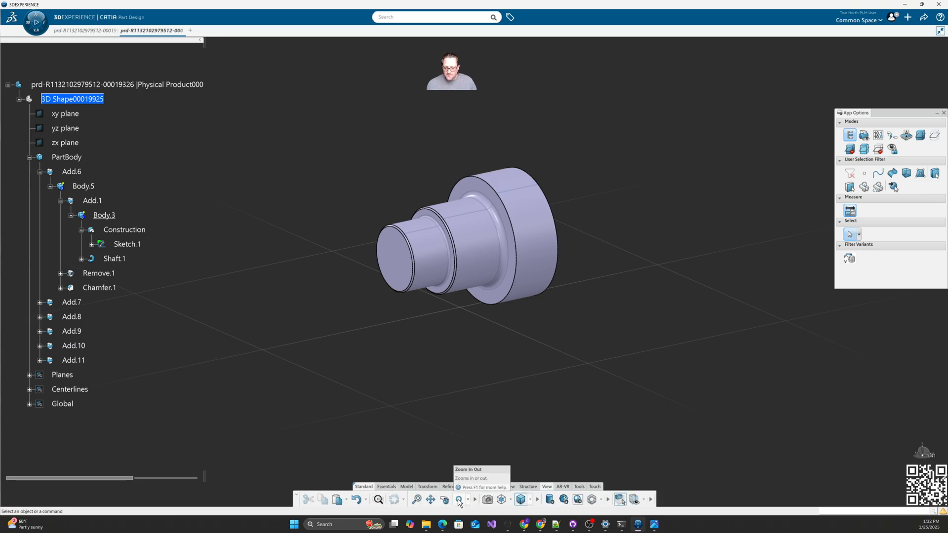
left_click(579, 487)
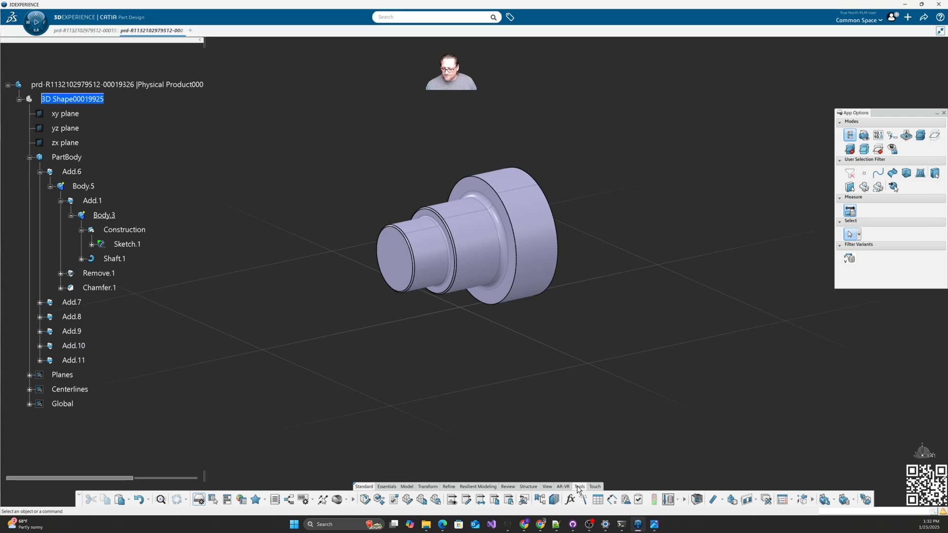
left_click(547, 487)
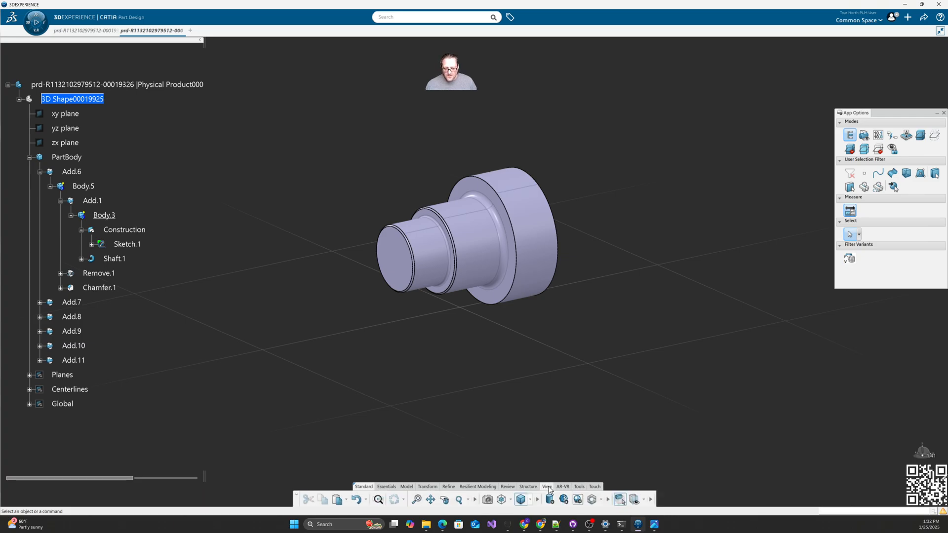
left_click(509, 487)
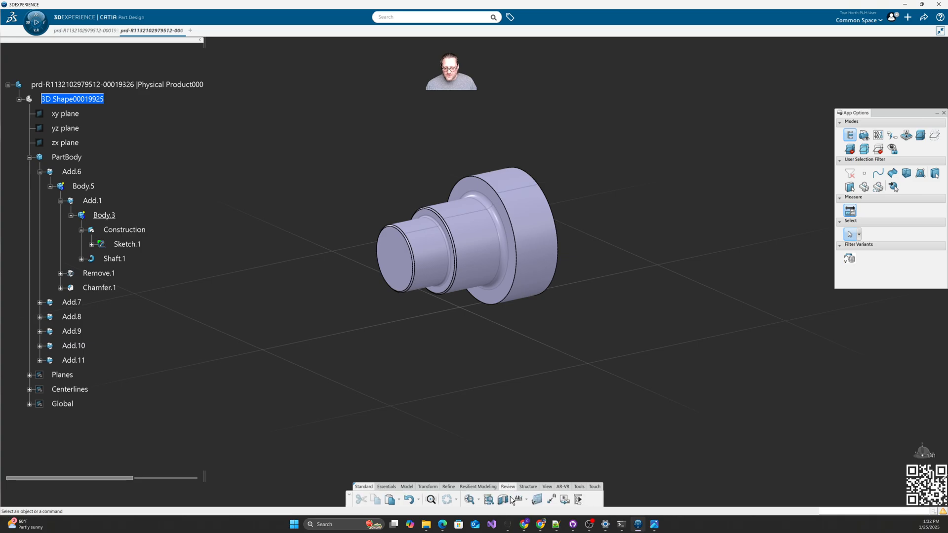
left_click(479, 501)
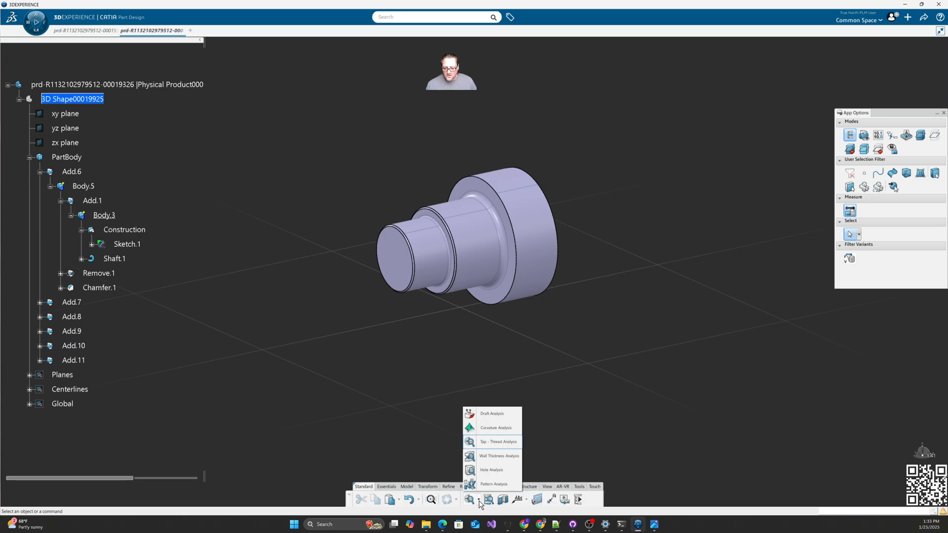
Step: Start the history scan, replay the whole PartBody, then step back to the start and forward to Add.11
left_click(578, 501)
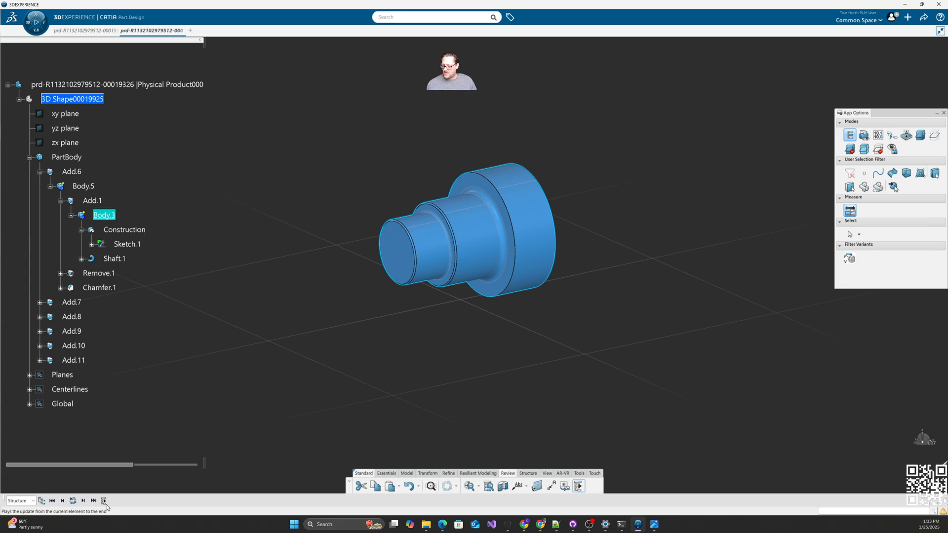
left_click(52, 501)
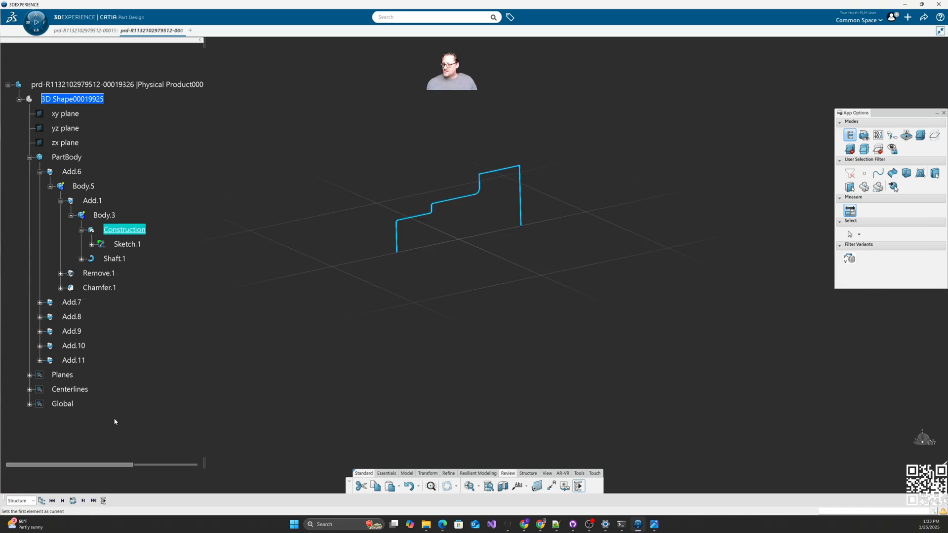
left_click(74, 158)
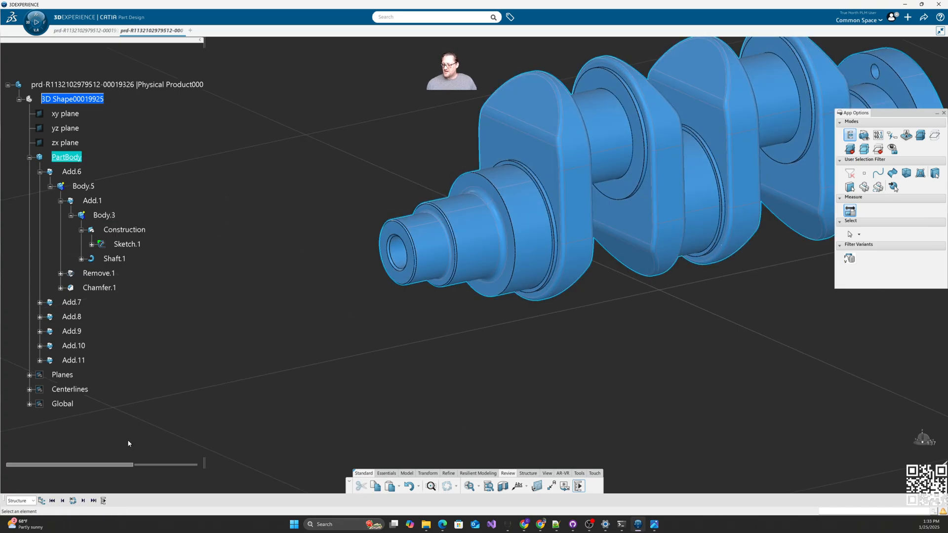
left_click(77, 173)
left_click(84, 502)
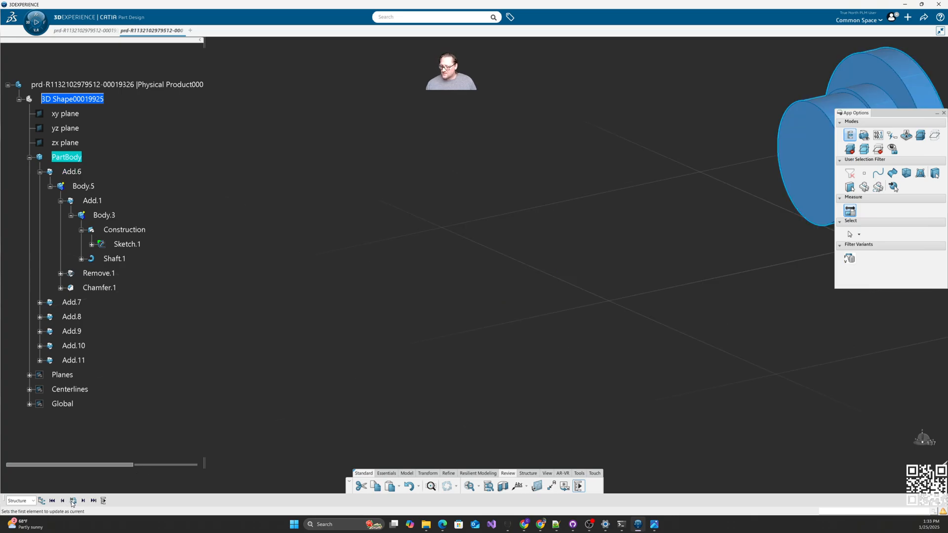
left_click(105, 502)
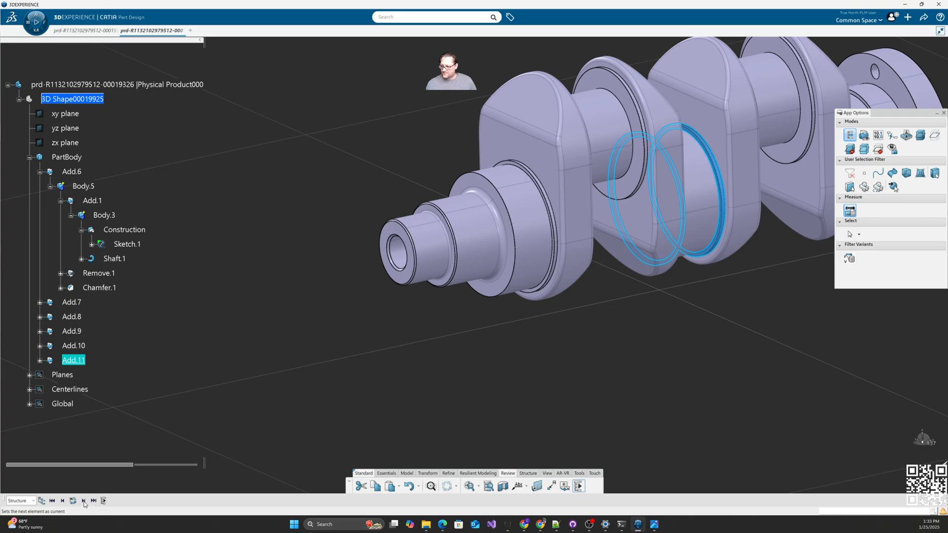
left_click(63, 501)
left_click(62, 501)
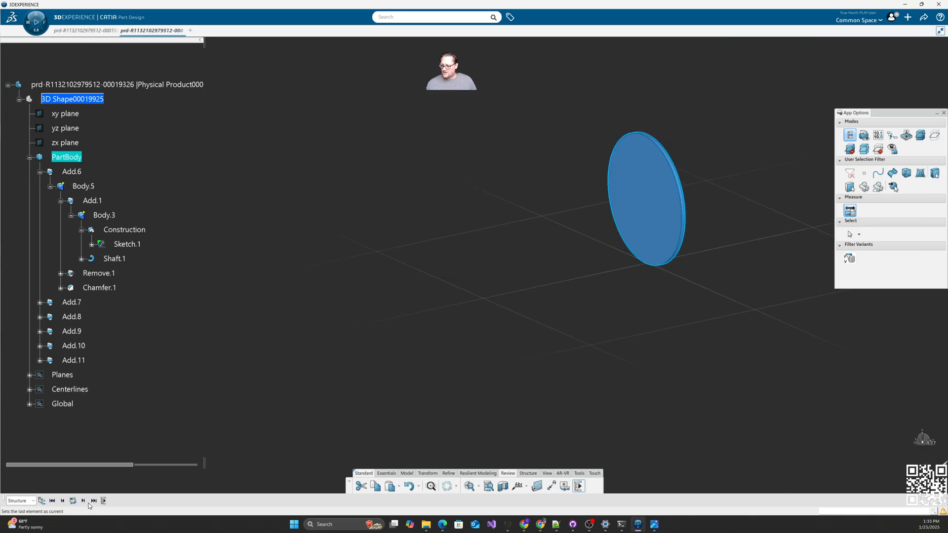
left_click(84, 501)
left_click(83, 501)
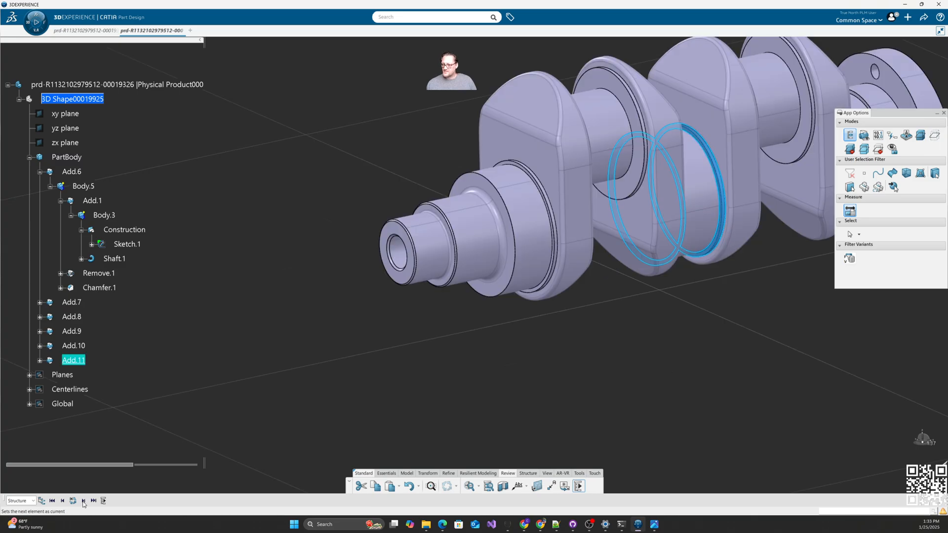
Step: Make Body.3 the current scan step and advance through Add.1, Body.5 and Remove.1 to Chamfer.1
double_click(110, 216)
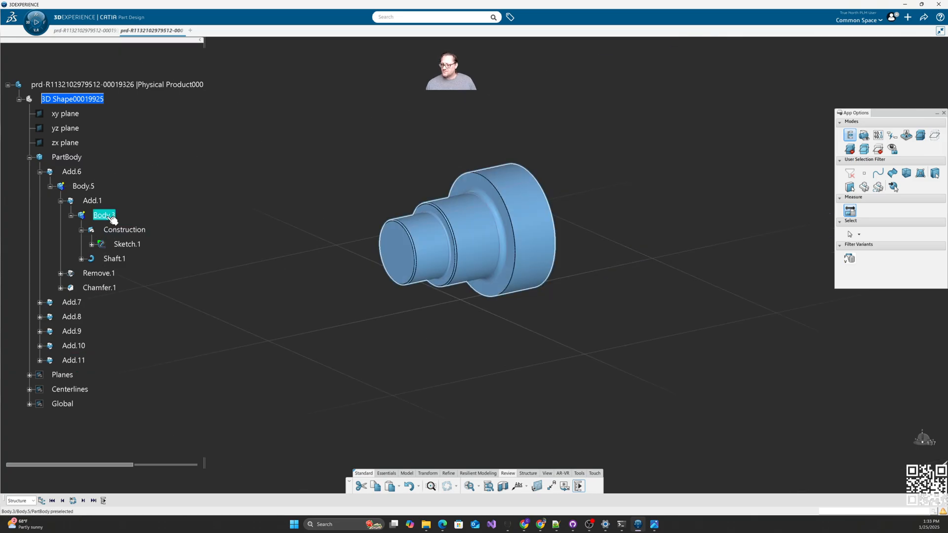
left_click(83, 502)
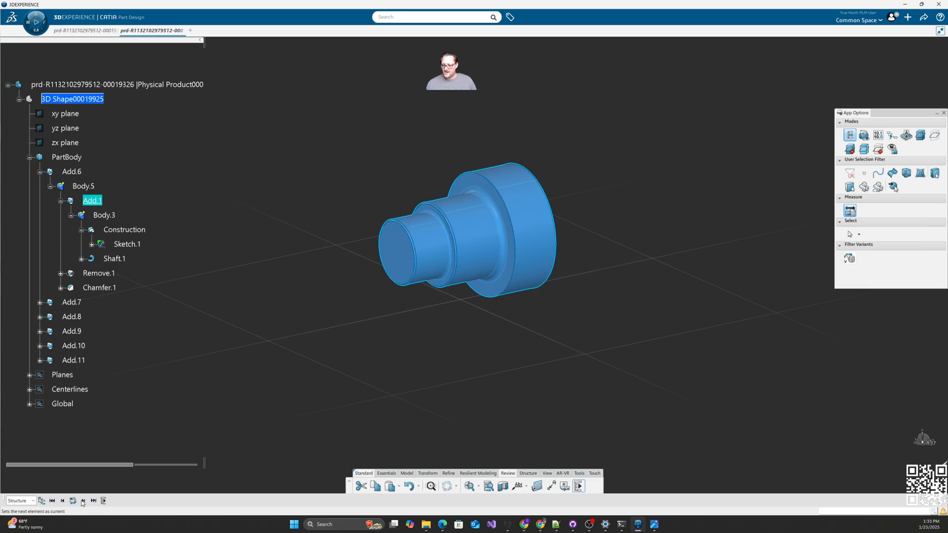
left_click(83, 502)
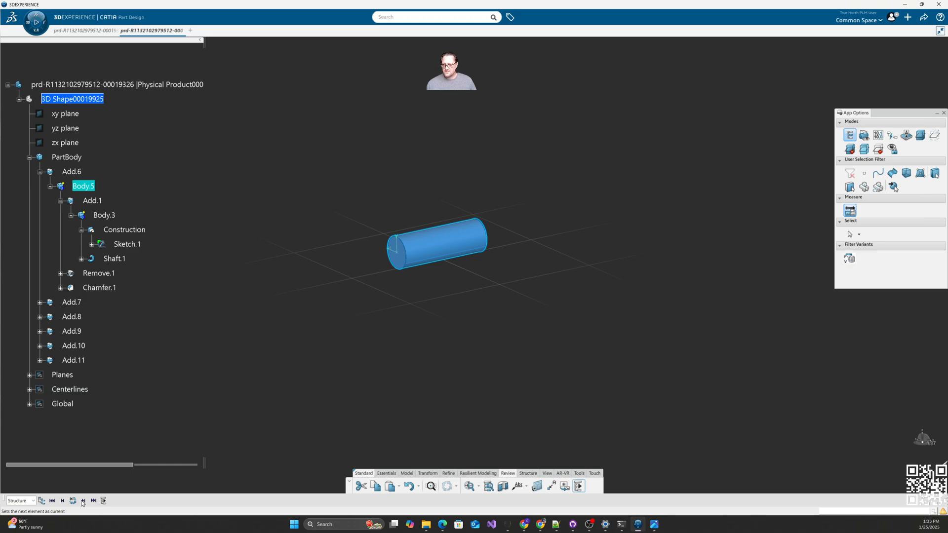
left_click(83, 502)
left_click(83, 501)
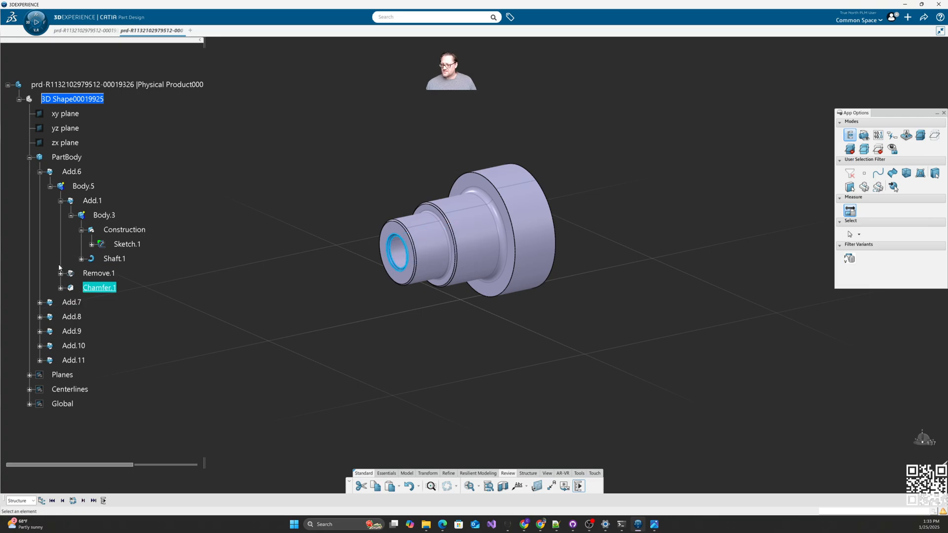
Step: Collapse Body.3 and Add.1, expand Add.7, and advance the scan through Add.6 to Body.8
left_click(70, 215)
left_click(61, 201)
left_click(39, 244)
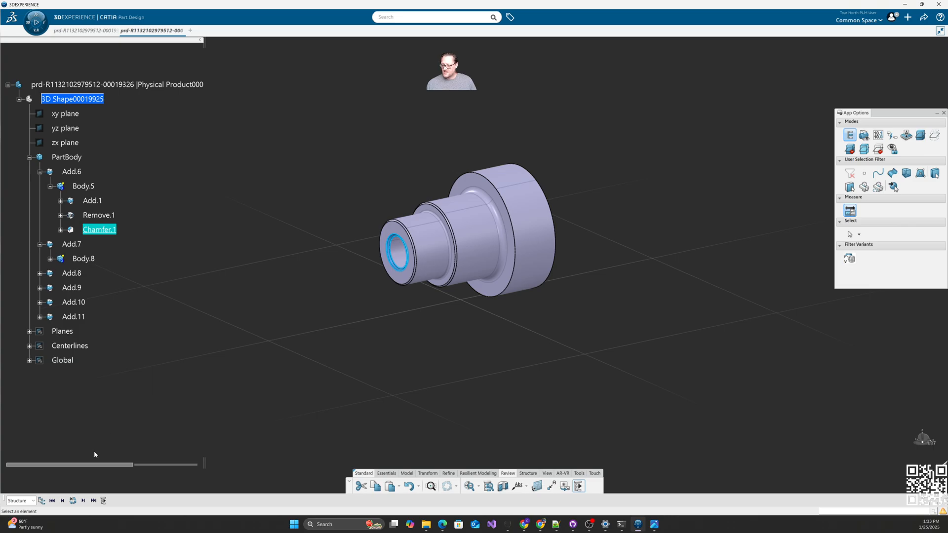
left_click(83, 501)
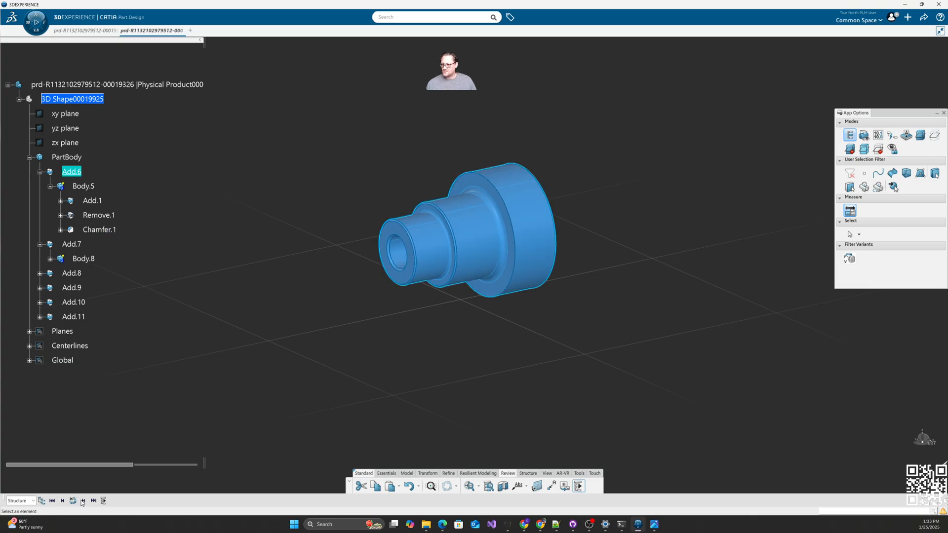
left_click(83, 501)
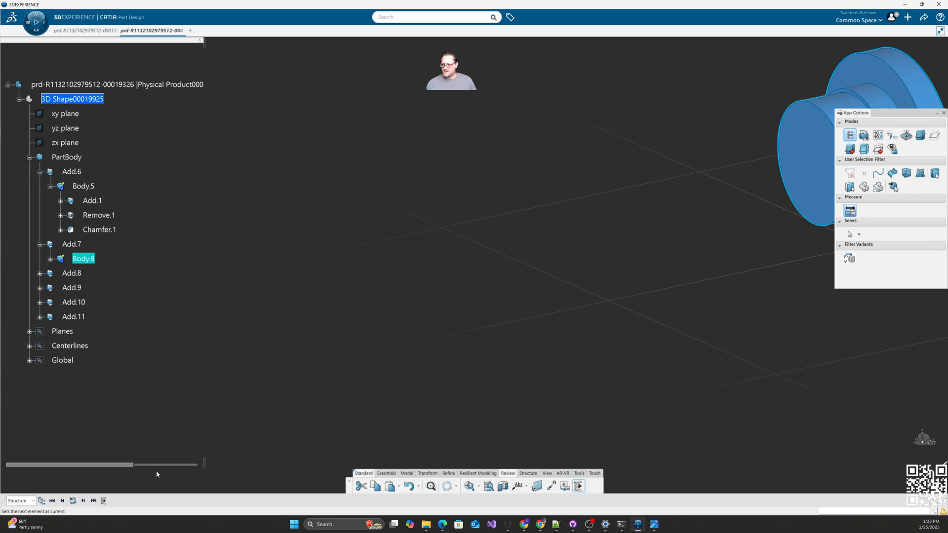
middle_click_drag(628, 387, 328, 383)
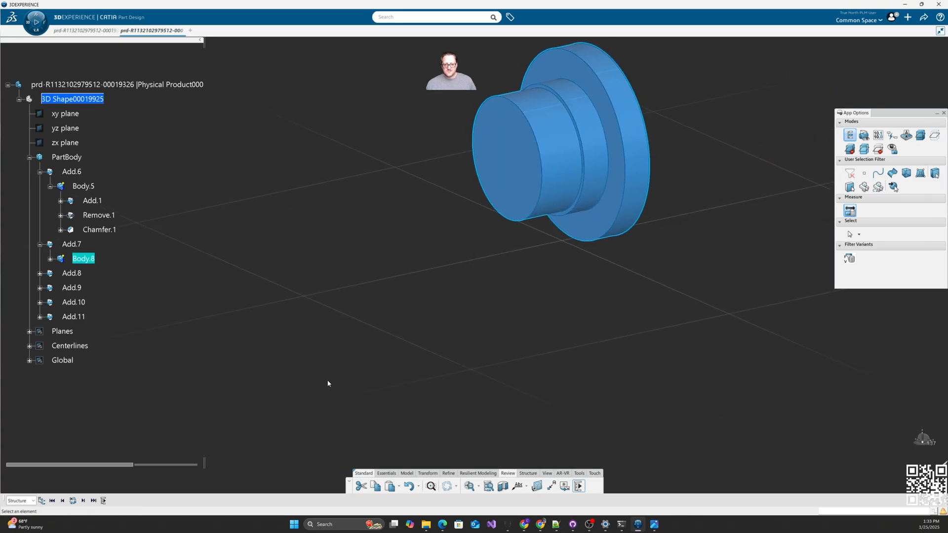
Step: Step to Add.2 and beyond, expanding Add.2, Body.6, Remove.2 and Body.7 in the tree
left_click(82, 501)
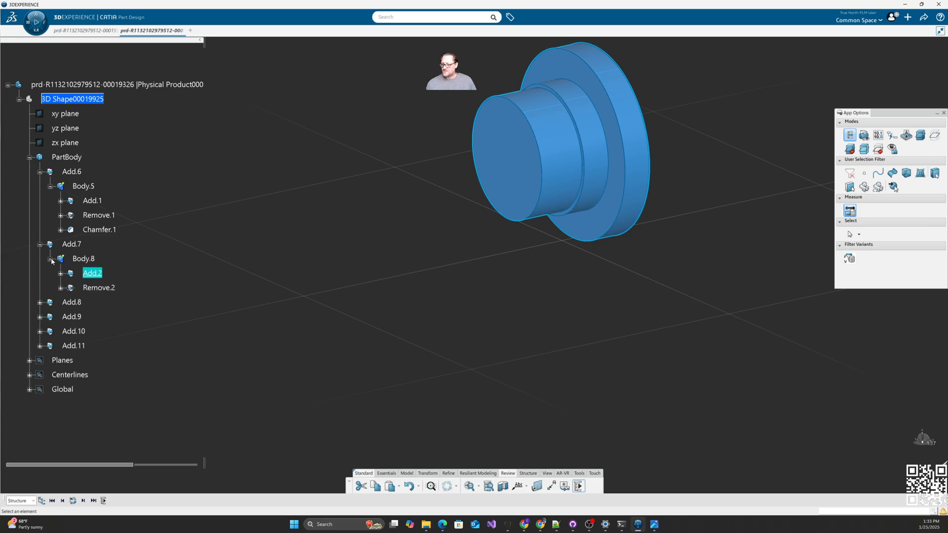
left_click(60, 274)
left_click(71, 289)
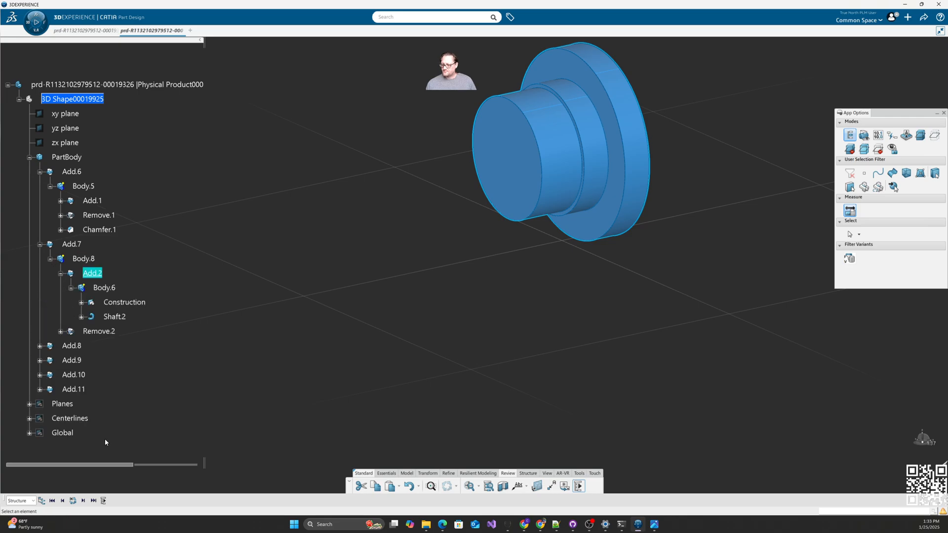
left_click(82, 501)
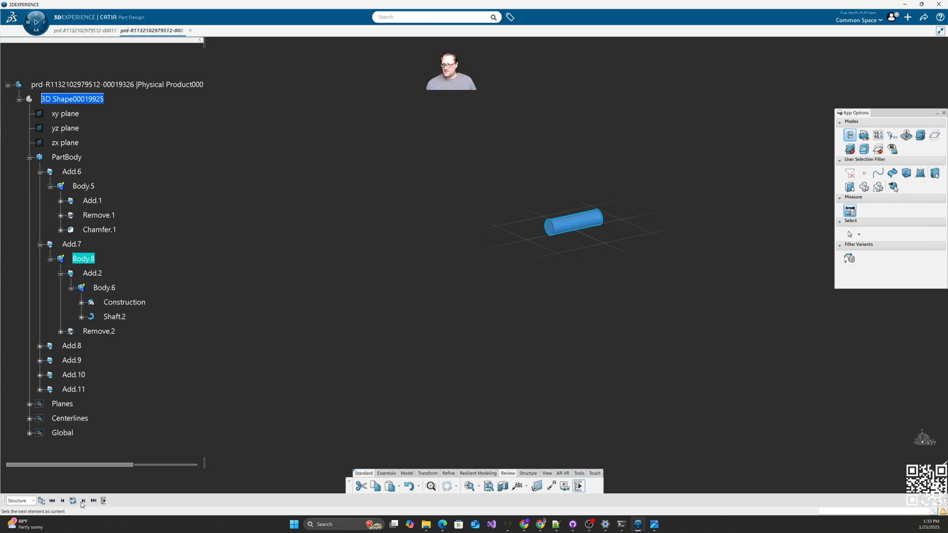
left_click(82, 501)
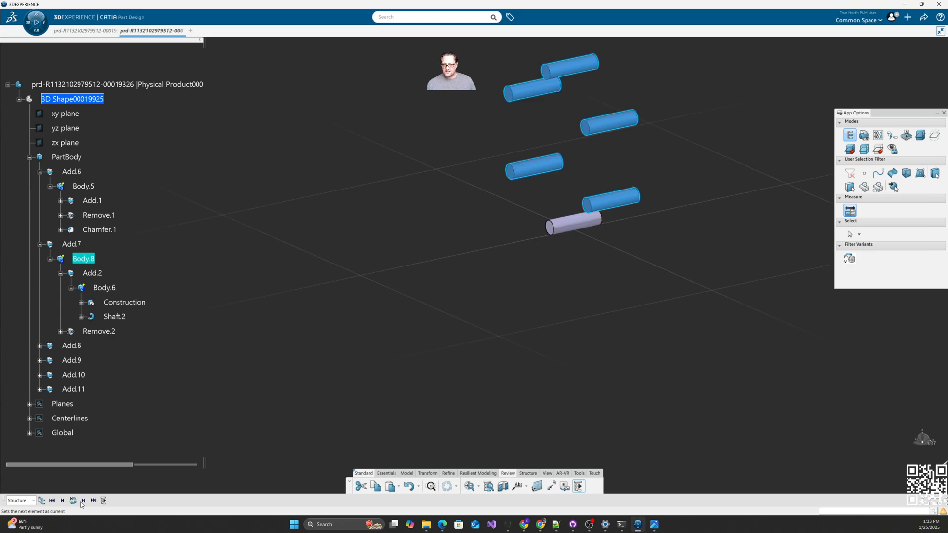
left_click(60, 332)
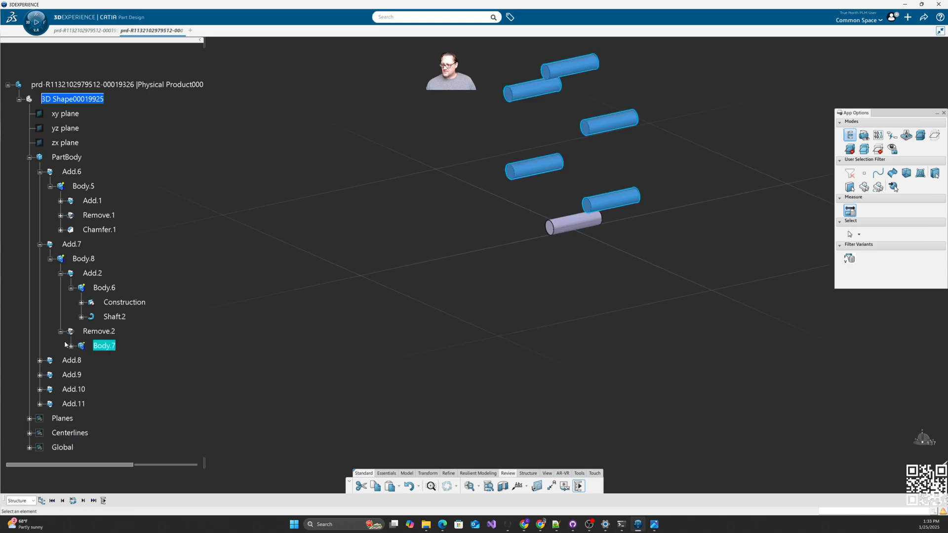
left_click(70, 346)
scroll(196, 401, "down", 1)
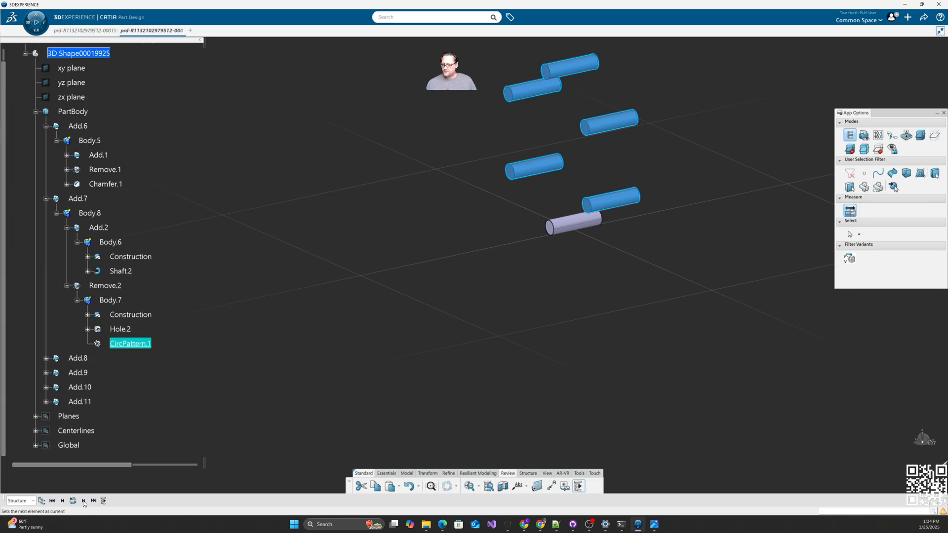
Step: Advance to Remove.2 and the finished flange with holes, then inspect Add.8, Body.9 and Pad.1
left_click(83, 500)
left_click(84, 501)
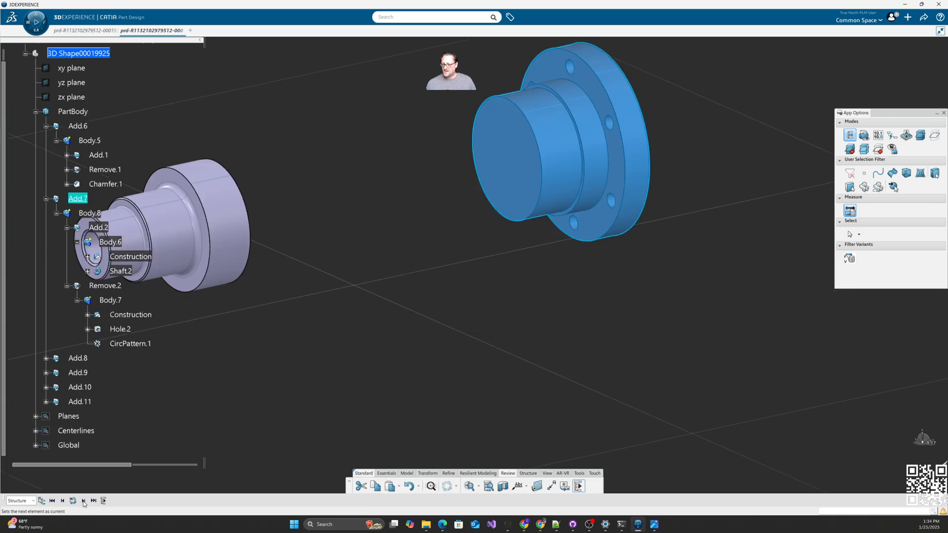
left_click(83, 501)
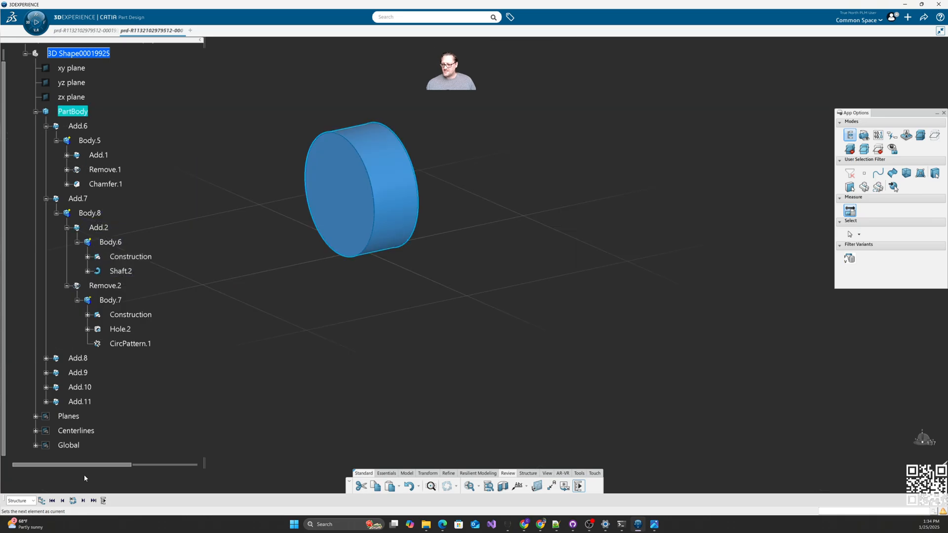
left_click(46, 358)
left_click(56, 373)
left_click(67, 402)
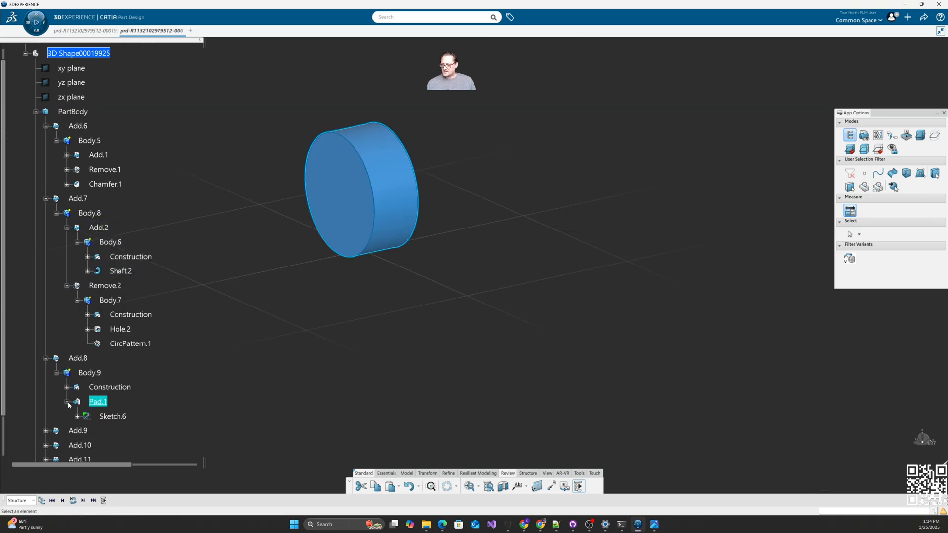
left_click(67, 402)
scroll(198, 378, "down", 3)
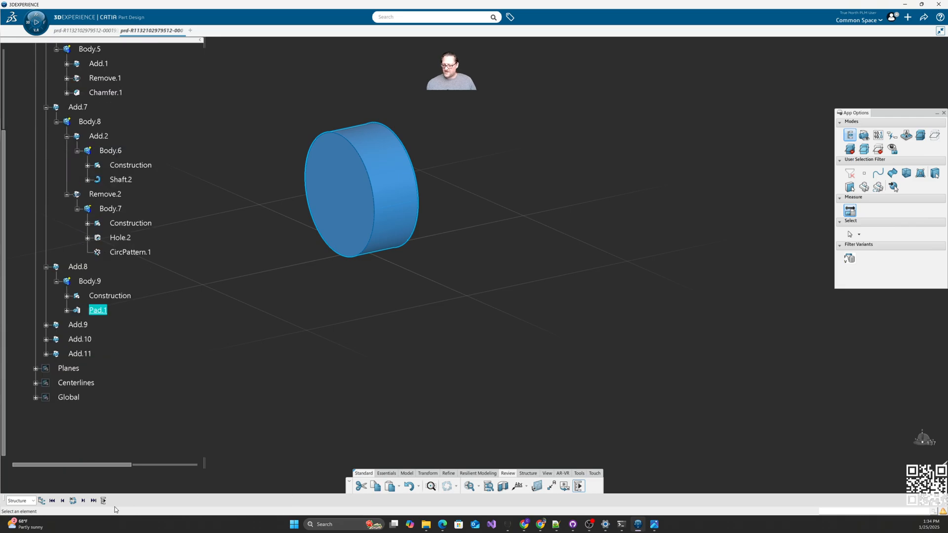
Step: Step through the crank webs, connecting cylinder and journal disks until Add.9 is current
left_click(83, 501)
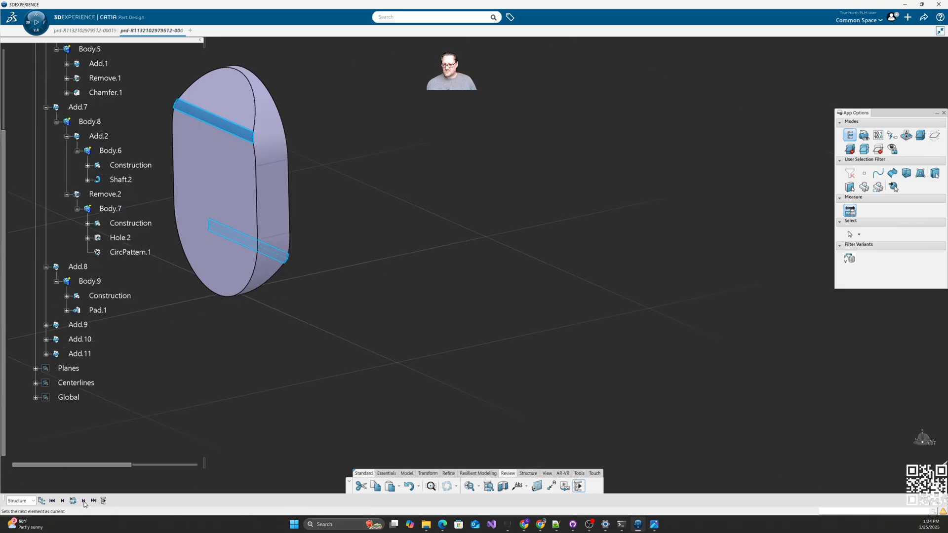
left_click(84, 501)
left_click(83, 501)
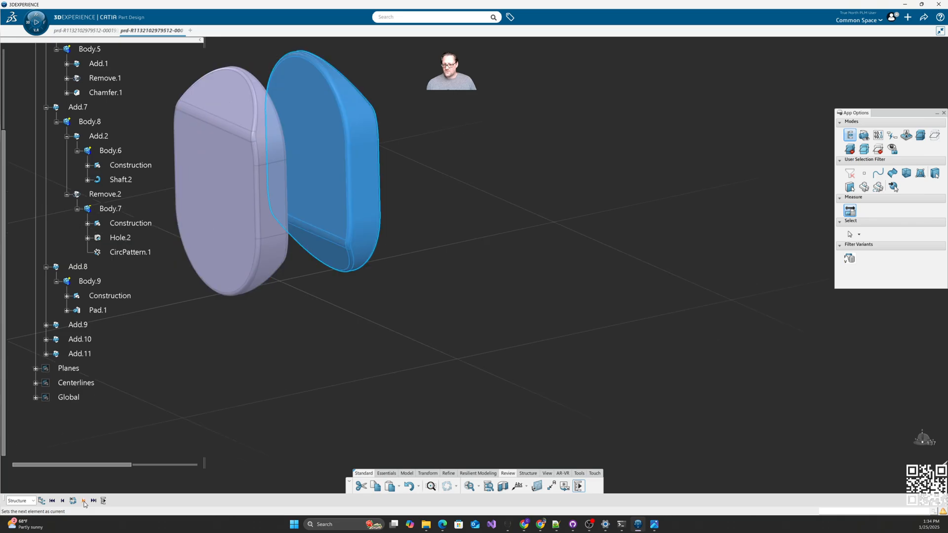
left_click(83, 500)
left_click(84, 501)
left_click(84, 501)
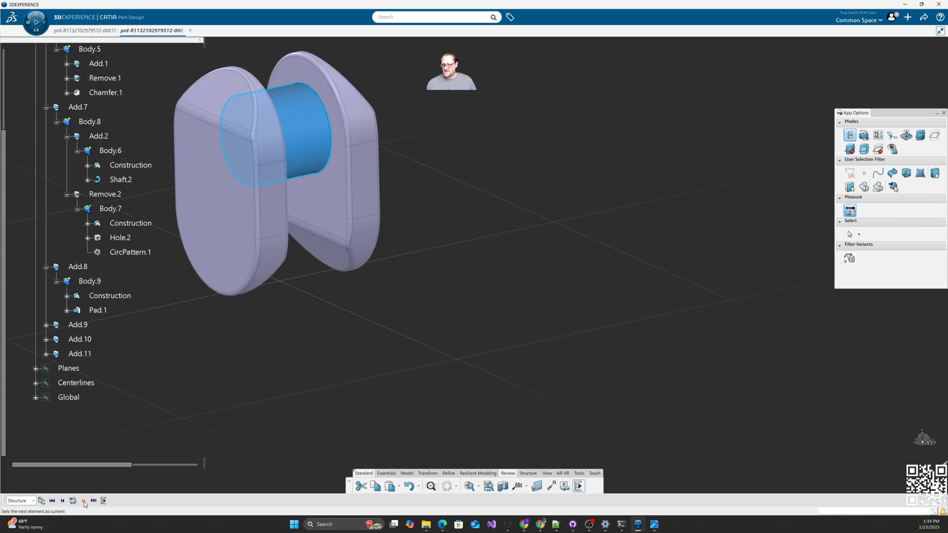
left_click(84, 501)
left_click(83, 501)
left_click(84, 500)
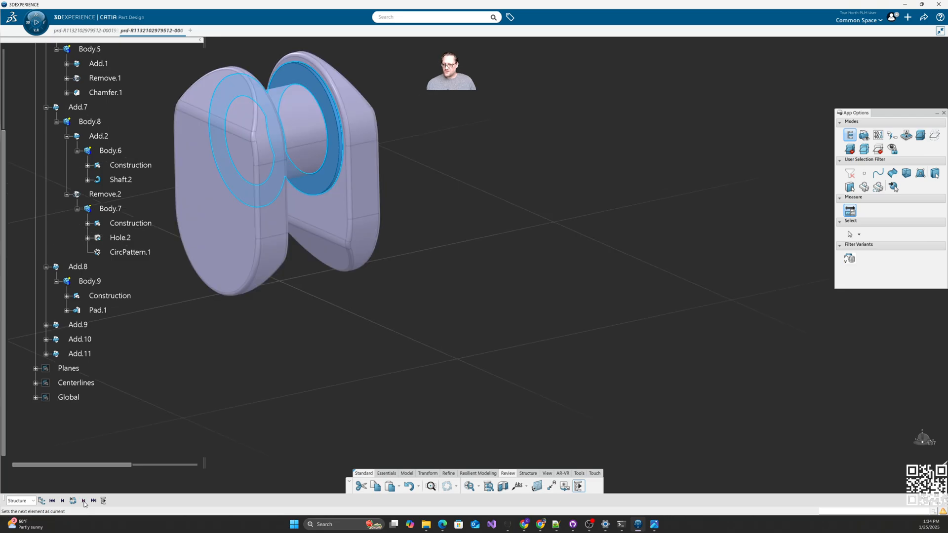
left_click(83, 500)
left_click(84, 501)
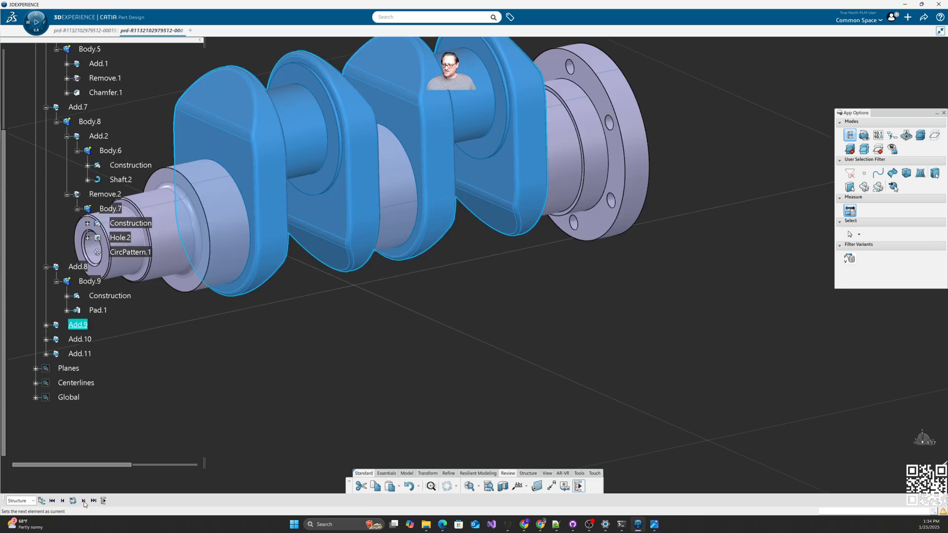
Step: Step through the Add.10 and Add.11 disks, then zoom out to see the whole crankshaft
left_click(84, 501)
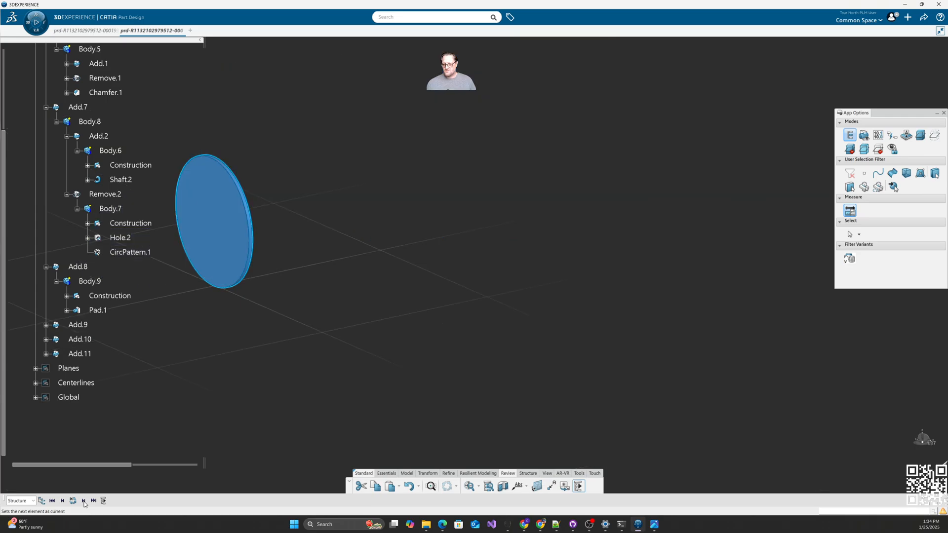
left_click(84, 501)
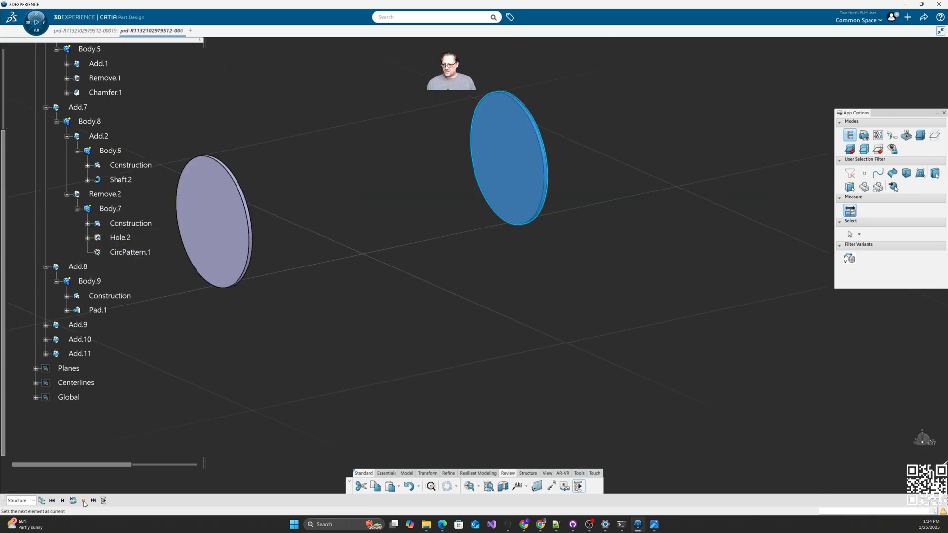
left_click(84, 500)
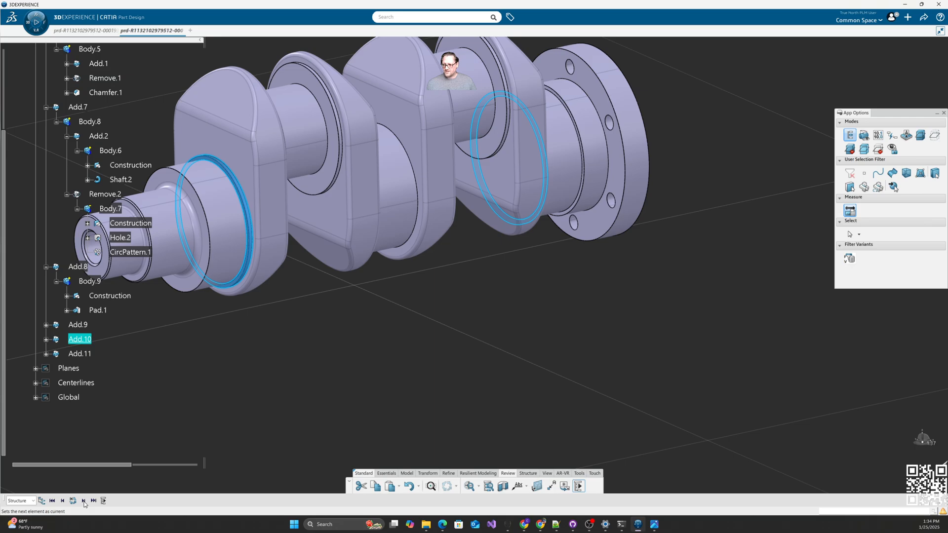
left_click(84, 501)
left_click(83, 501)
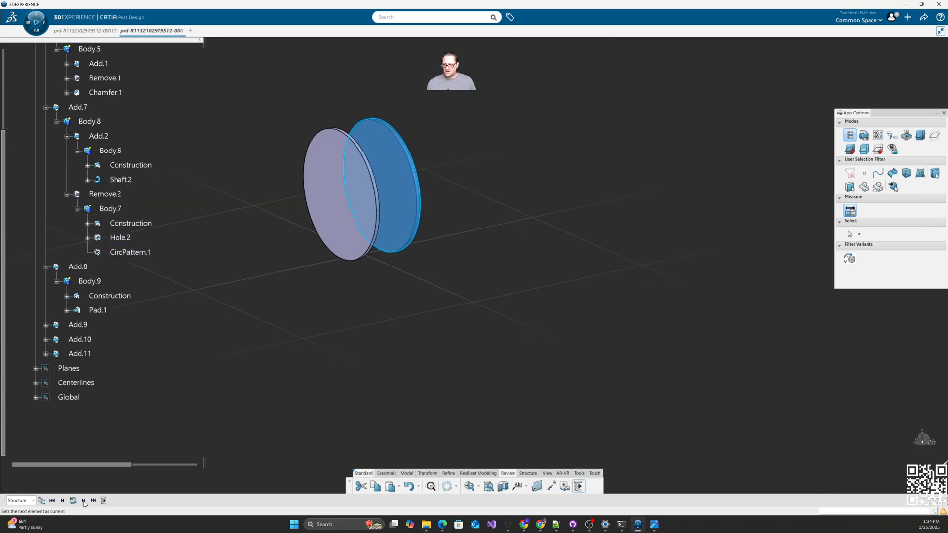
left_click(83, 500)
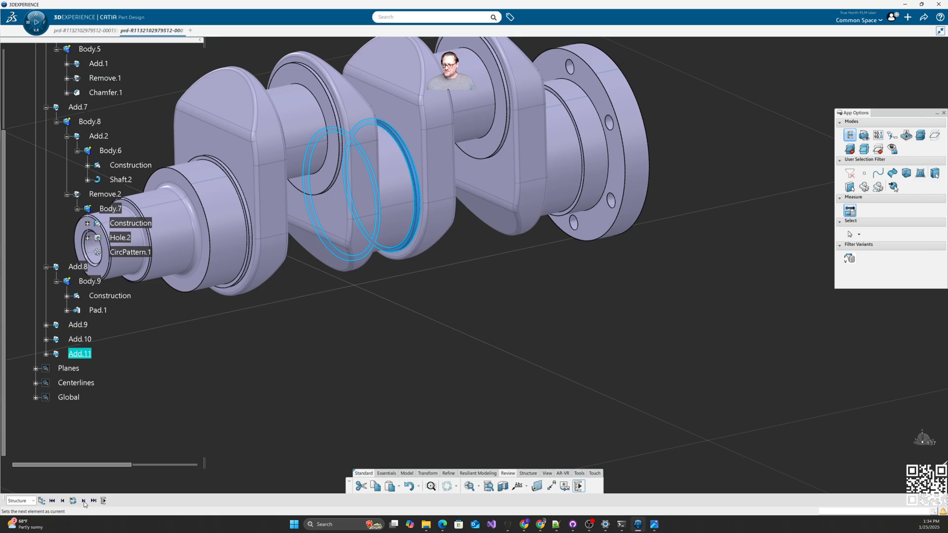
middle_click_drag(336, 370, 517, 395)
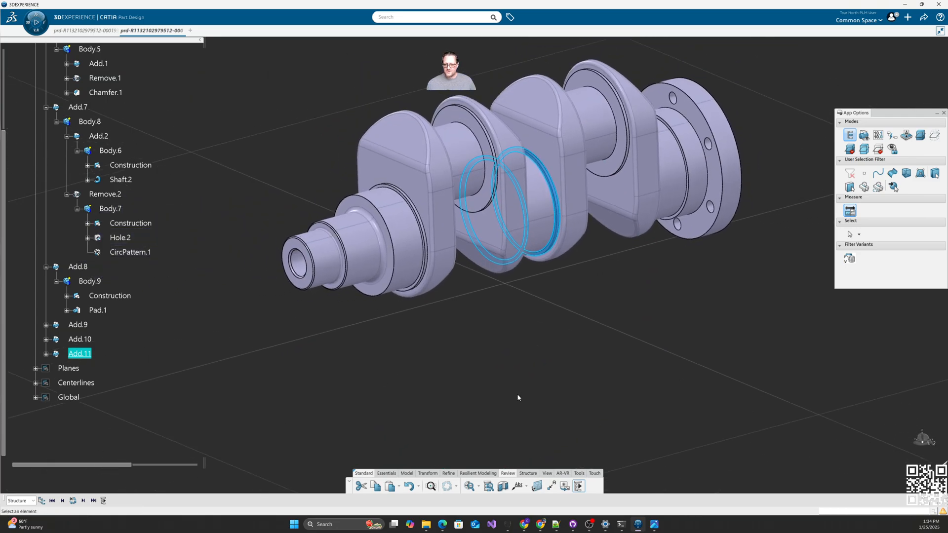
Step: Collapse the Add.7, Body.5, Body.9, Add.8 and Add.6 branches, then re-expand Add.7
scroll(141, 237, "up", 3)
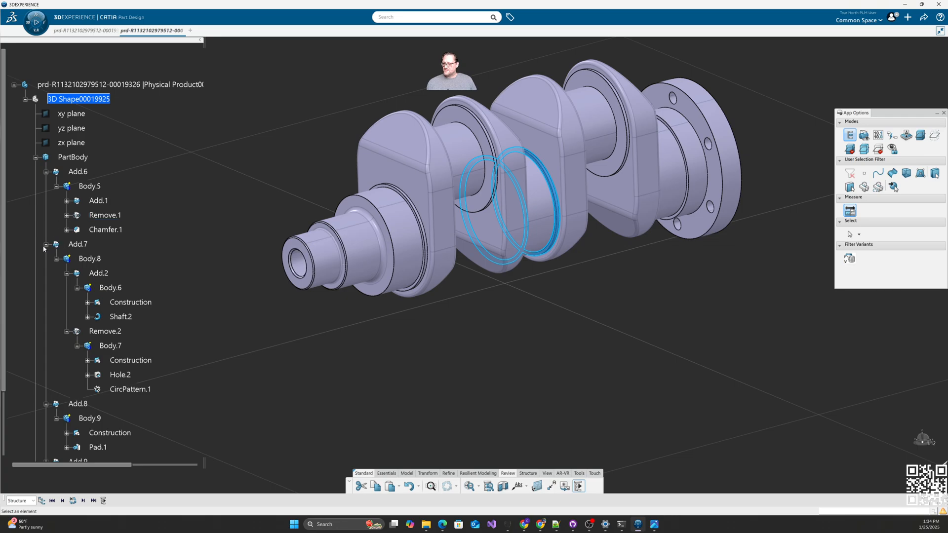
left_click(45, 244)
left_click(50, 186)
left_click(50, 229)
left_click(40, 215)
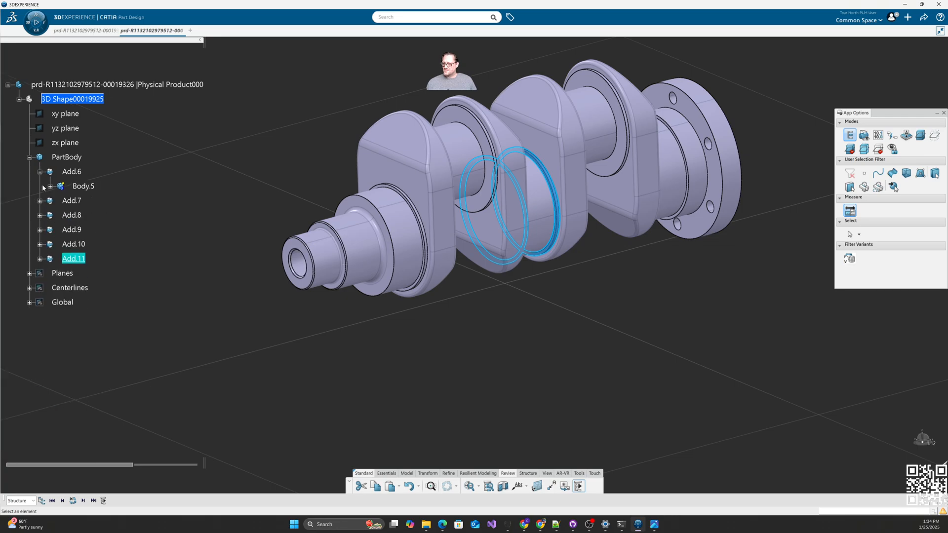
left_click(40, 172)
left_click(40, 186)
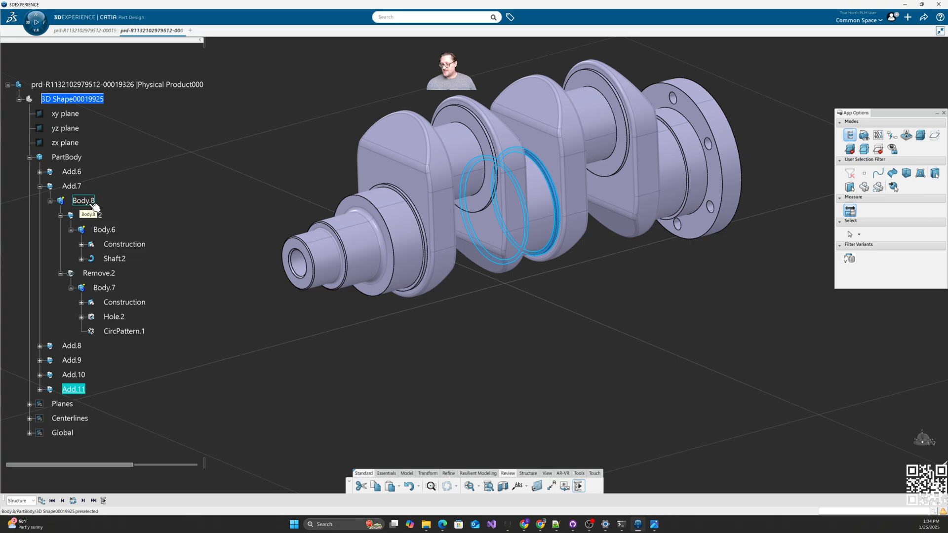
Step: Define Body.6 then PartBody in work, rotate the crankshaft, clear the selection and leave CATIA
double_click(105, 230)
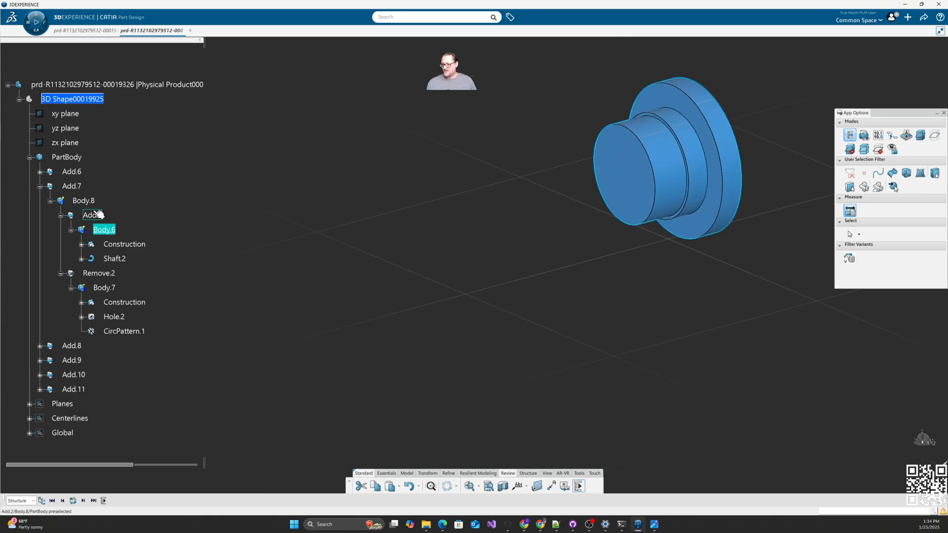
double_click(67, 157)
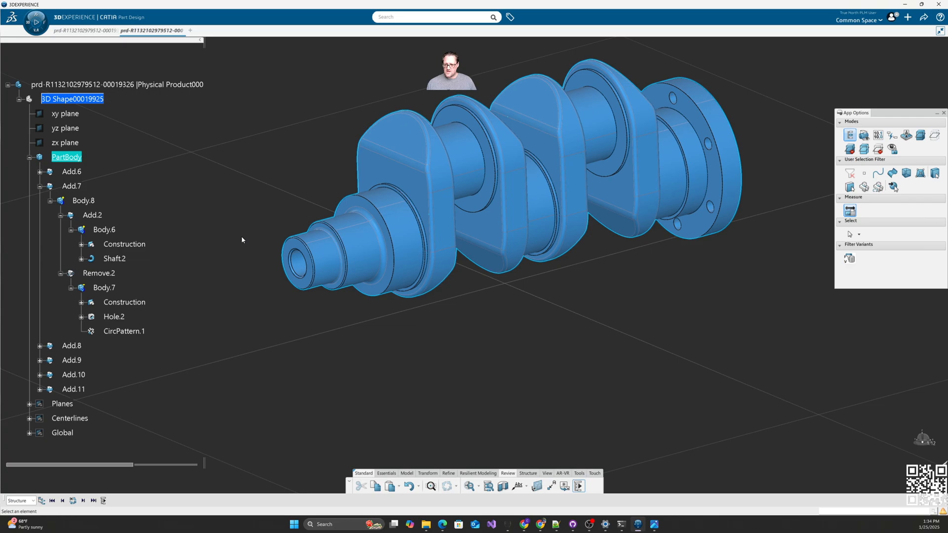
middle_click_drag(502, 324, 406, 358)
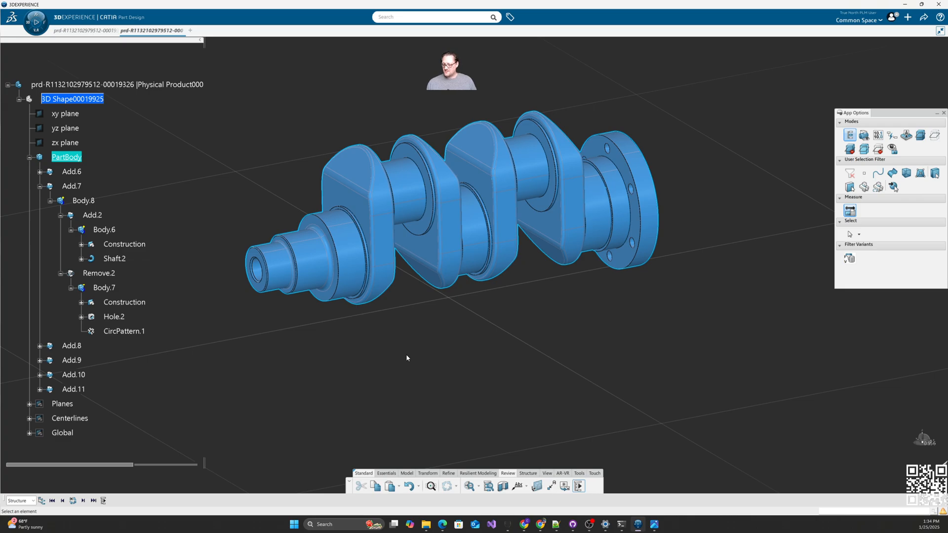
left_click(621, 368)
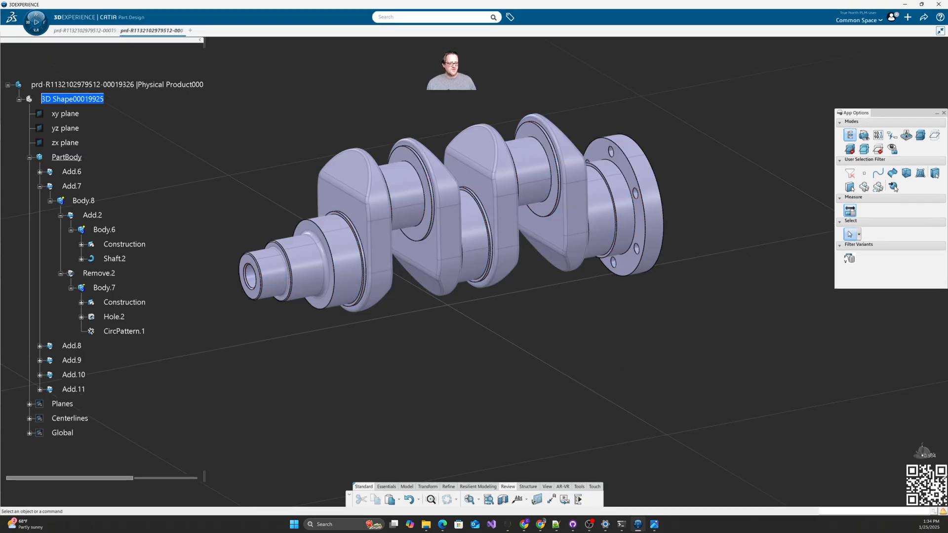
key("alt+Tab")
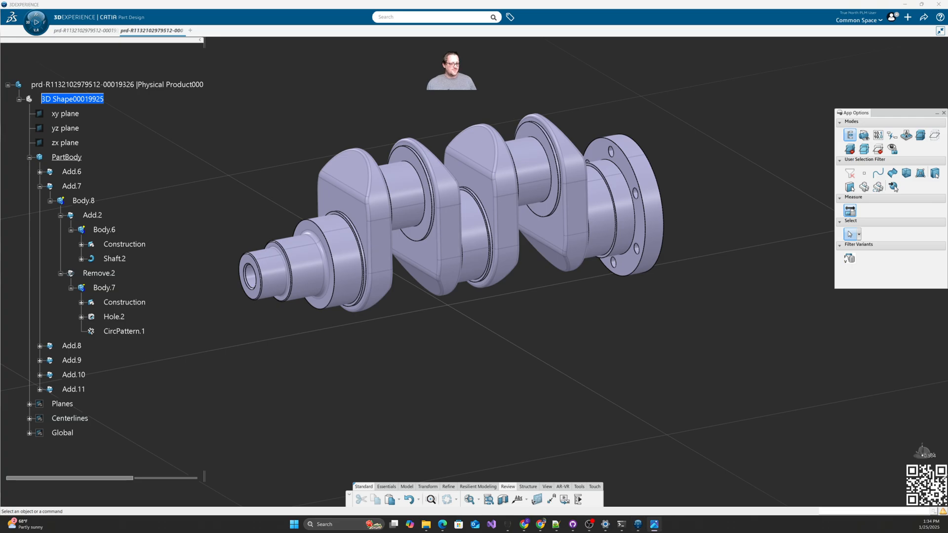